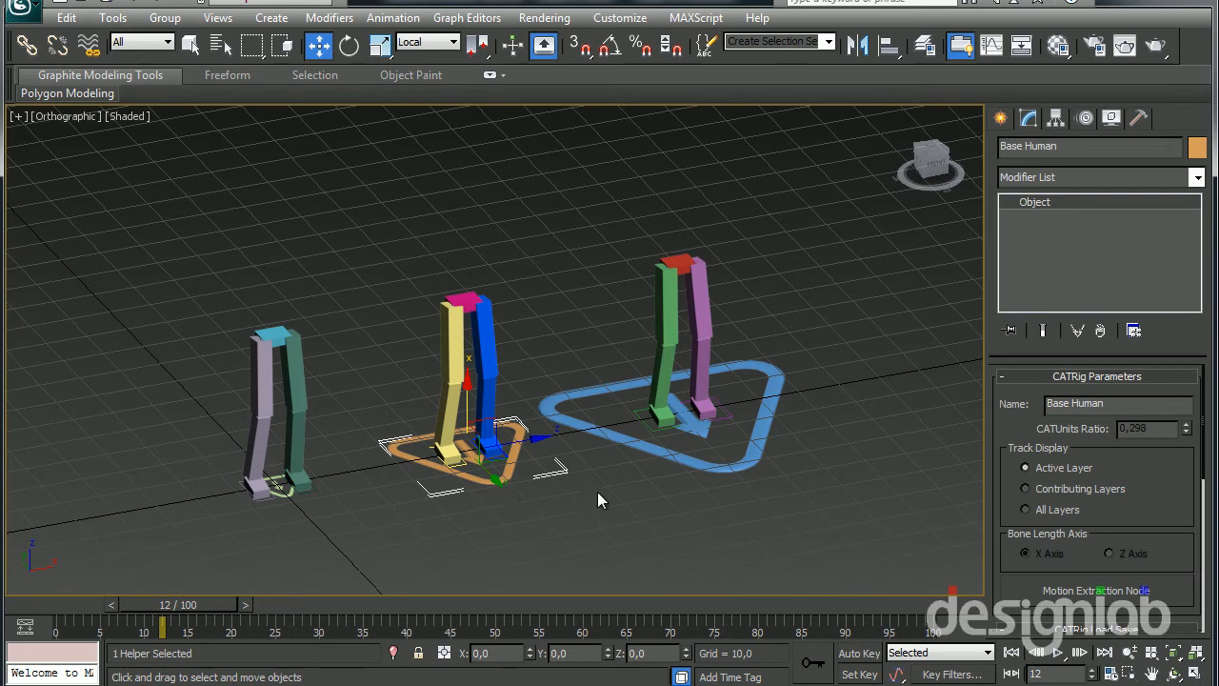
Select the orange Base Human CATParent and set the reference coordinate system to View
{"action": "left_click", "coordinate": [647, 449]}
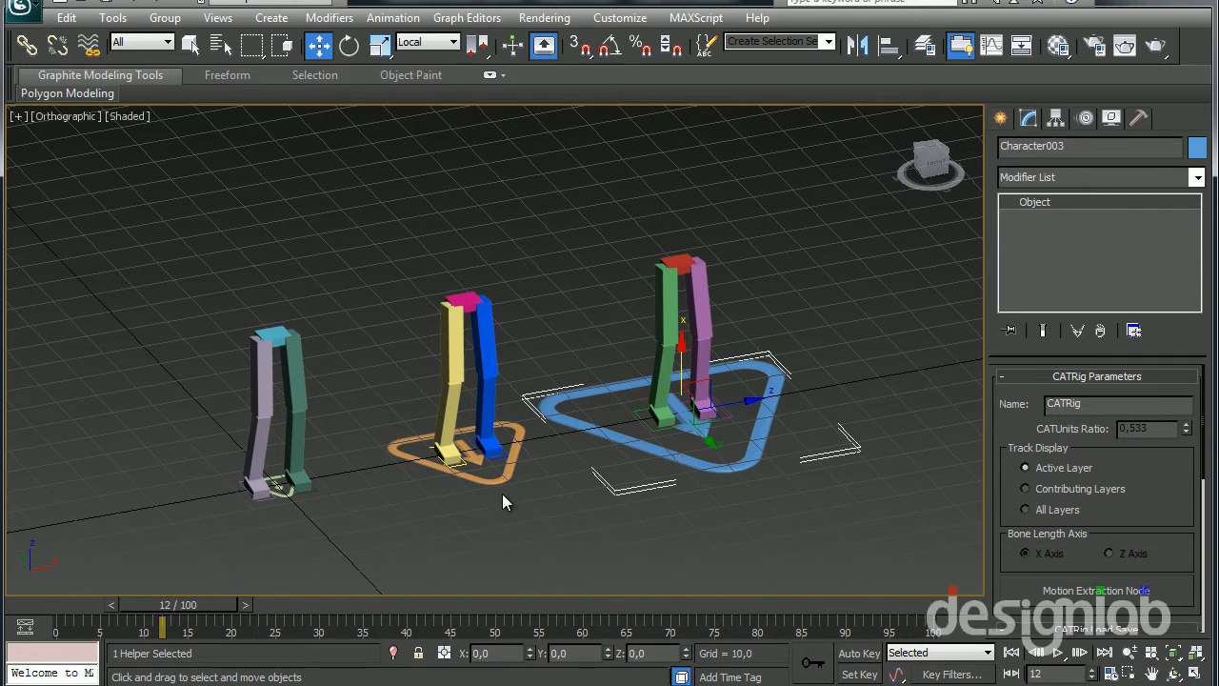
{"action": "middle_click_drag", "start_coordinate": [470, 505], "coordinate": [475, 504]}
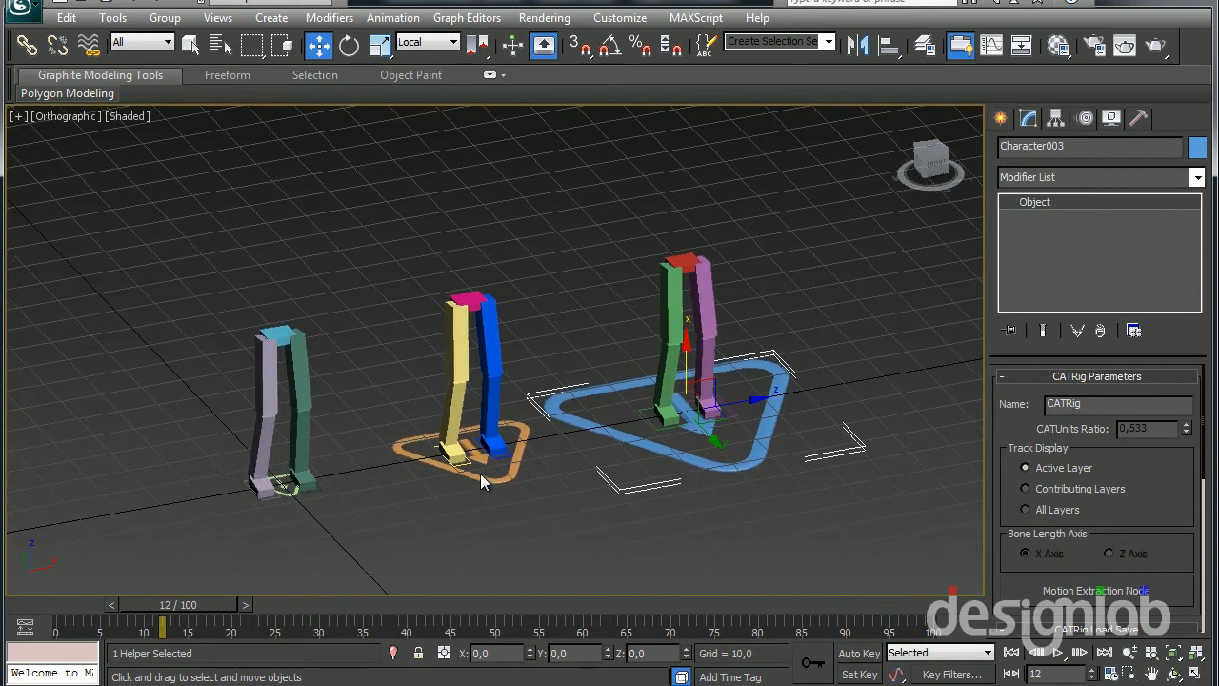
{"action": "left_click", "coordinate": [480, 474]}
{"action": "left_click", "coordinate": [504, 484]}
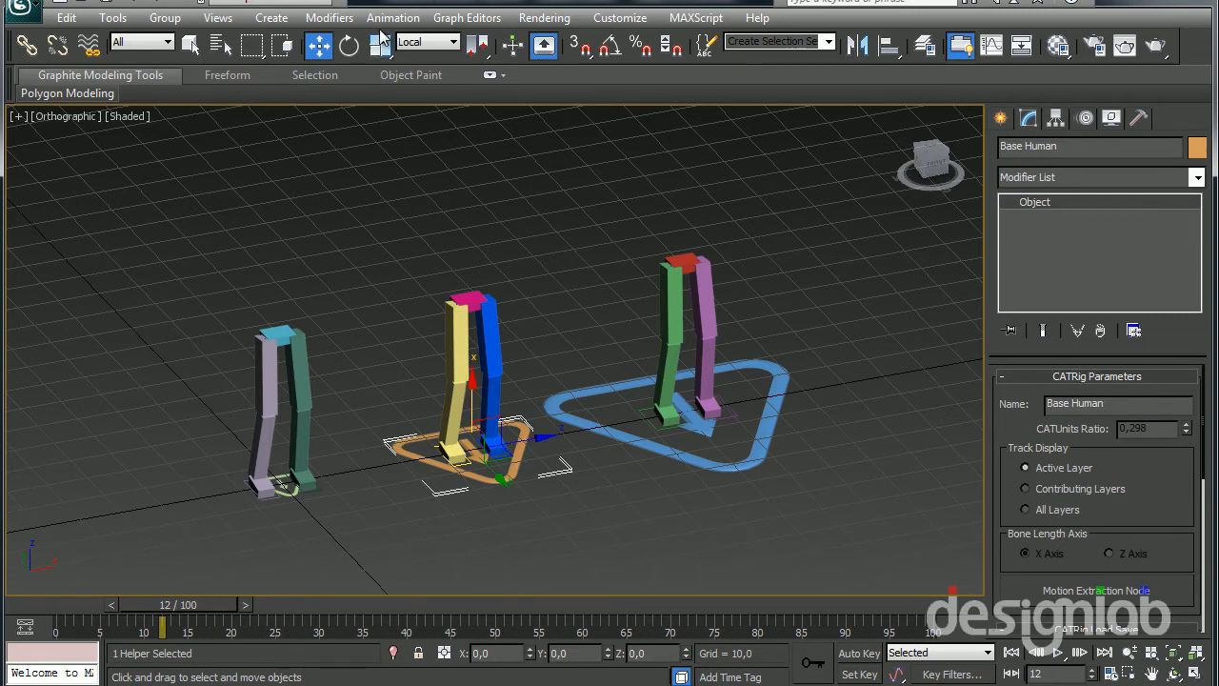
{"action": "left_click", "coordinate": [425, 42]}
{"action": "left_click", "coordinate": [419, 57]}
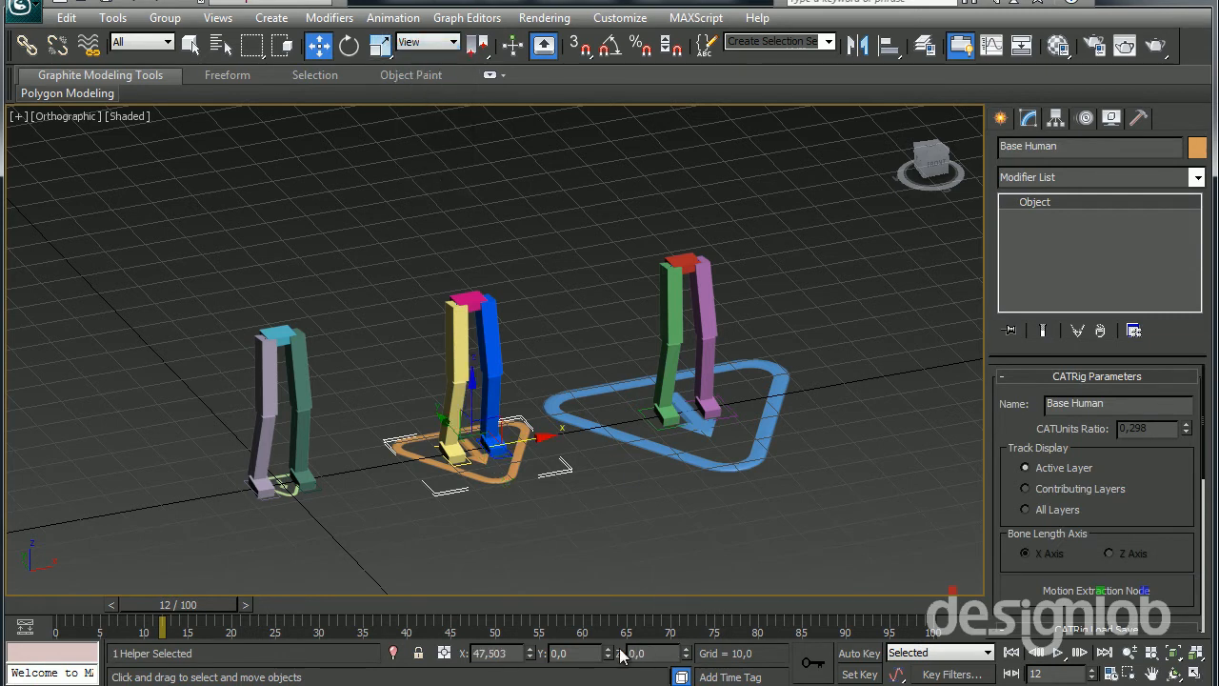
Move the Base Human rig to X 0 over the smallest rig, and back out along X to about 36.25
{"action": "right_click", "coordinate": [530, 654]}
{"action": "middle_click_drag", "start_coordinate": [337, 462], "coordinate": [582, 407]}
{"action": "scroll", "coordinate": [412, 413], "scroll_direction": "up", "scroll_amount": 5}
{"action": "scroll", "coordinate": [556, 408], "scroll_direction": "down", "scroll_amount": 5}
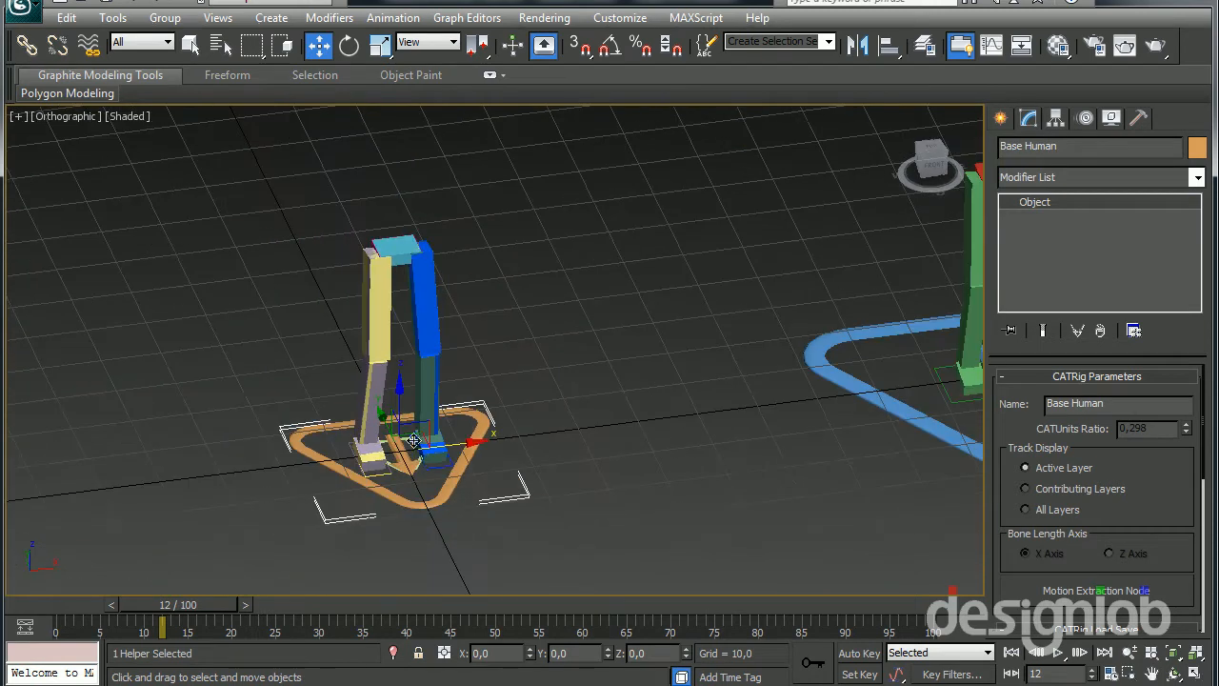
{"action": "left_click_drag", "start_coordinate": [466, 440], "coordinate": [669, 419]}
{"action": "middle_click_drag", "start_coordinate": [669, 419], "coordinate": [592, 423]}
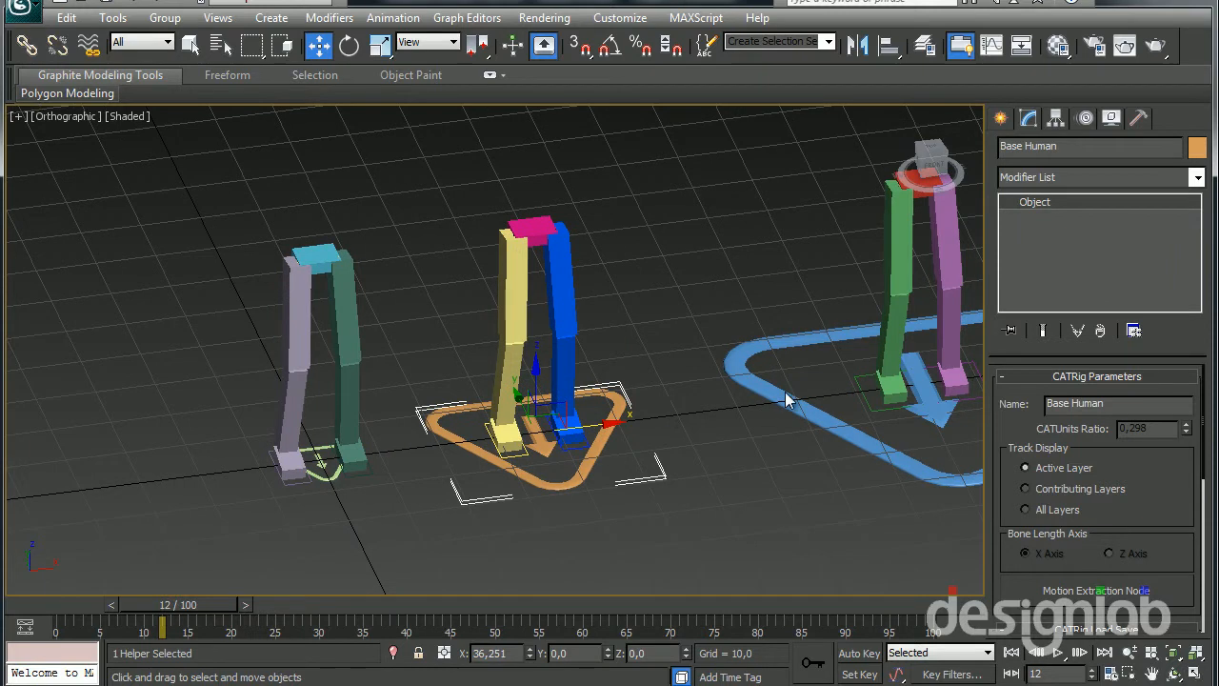
Examine the three leg rigs and compare the sizes of their CATParent triangles with the leg lengths
{"action": "middle_click_drag", "start_coordinate": [783, 392], "coordinate": [708, 413]}
{"action": "left_click", "coordinate": [702, 403]}
{"action": "left_click_drag", "start_coordinate": [907, 394], "coordinate": [850, 404]}
{"action": "left_click", "coordinate": [488, 505]}
{"action": "scroll", "coordinate": [500, 485], "scroll_direction": "up", "scroll_amount": 5}
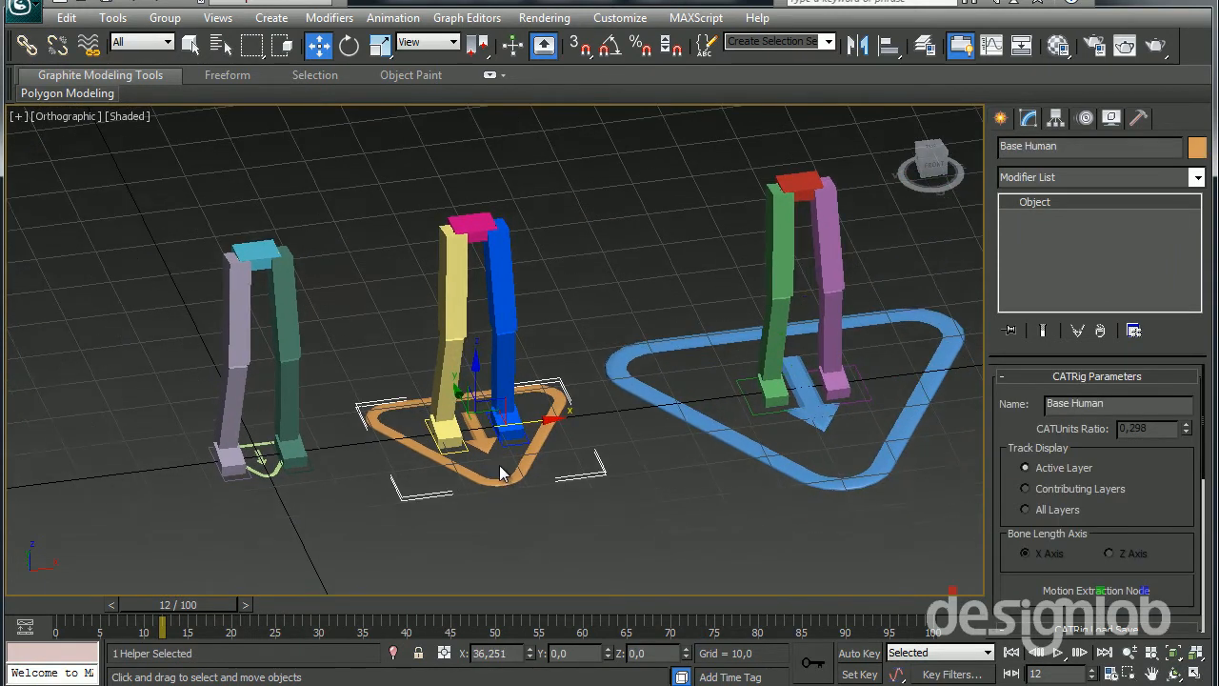
{"action": "middle_click_drag", "start_coordinate": [511, 471], "coordinate": [436, 466], "text": "alt"}
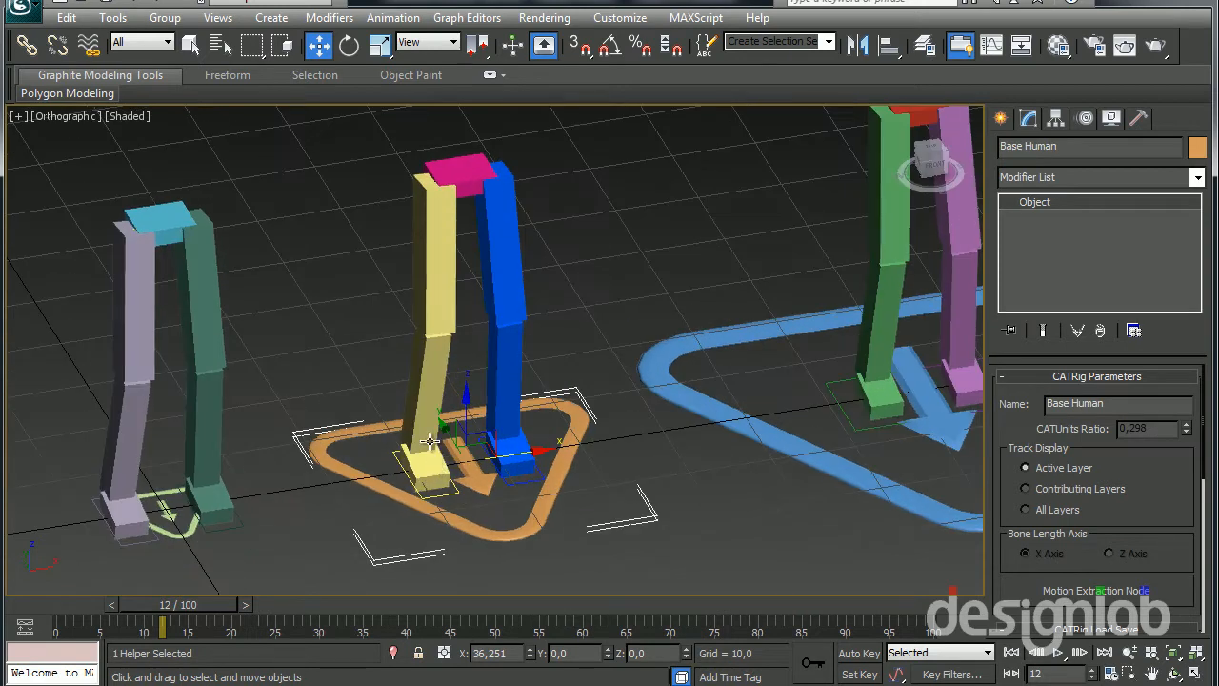
{"action": "scroll", "coordinate": [551, 369], "scroll_direction": "down", "scroll_amount": 2}
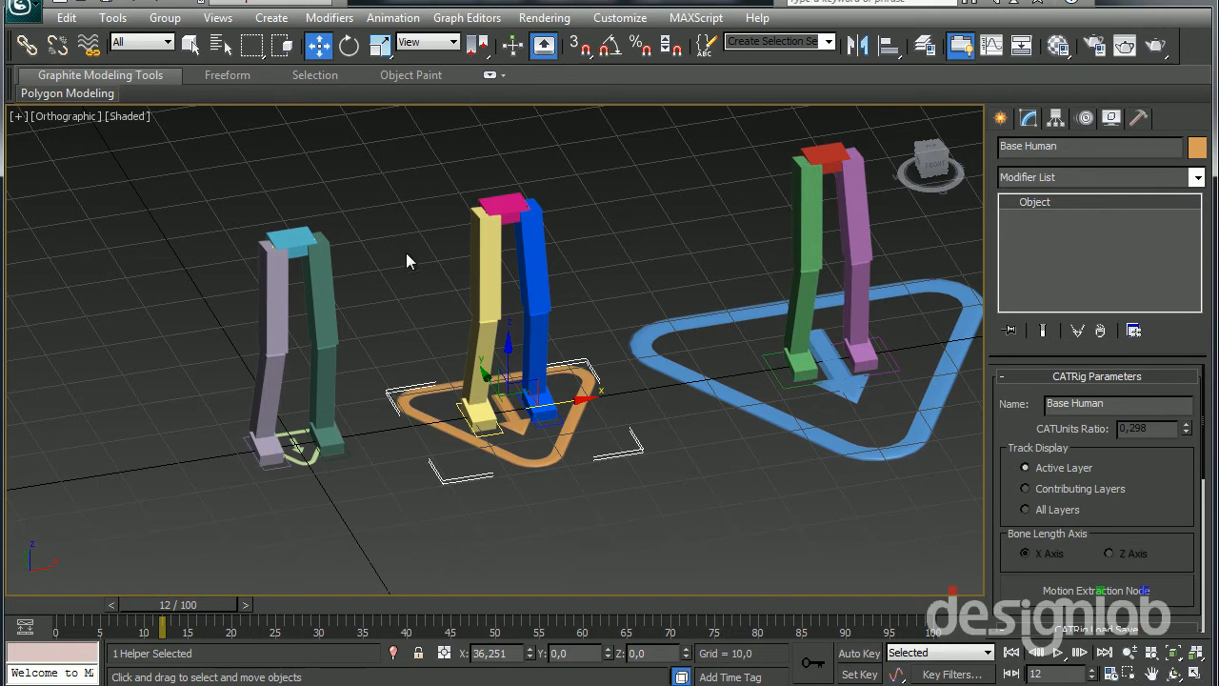
{"action": "middle_click_drag", "start_coordinate": [429, 313], "coordinate": [410, 306]}
{"action": "middle_click_drag", "start_coordinate": [694, 388], "coordinate": [671, 359]}
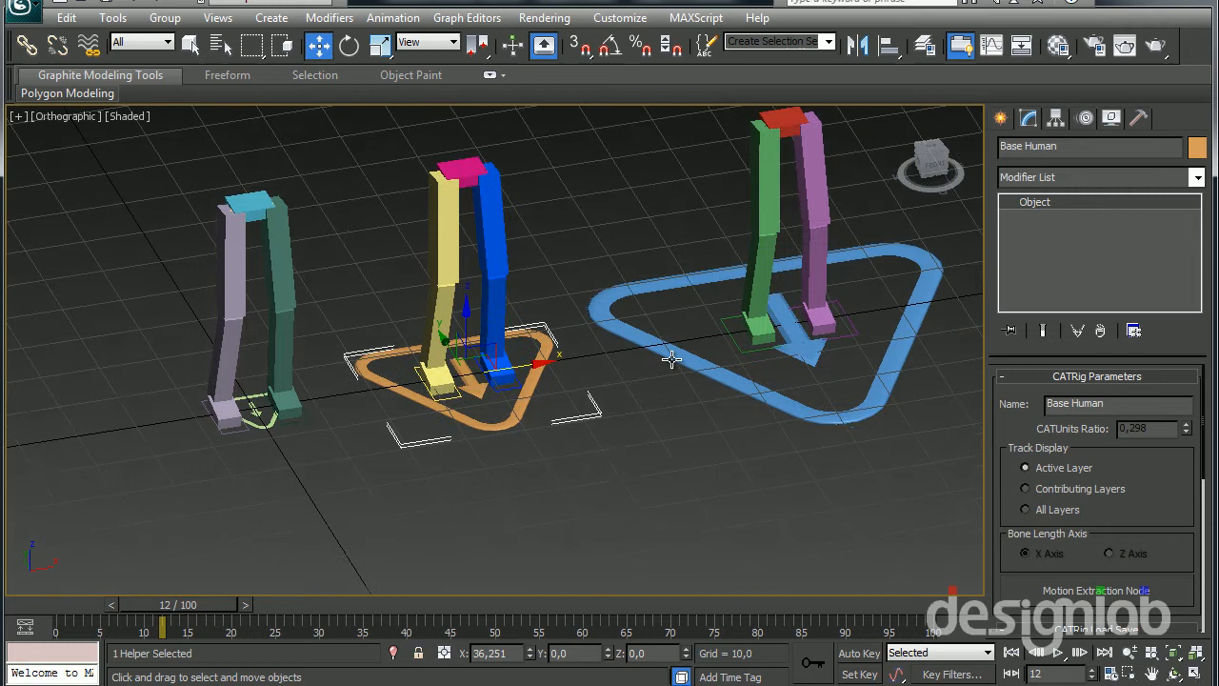
Create a CATParent in front of the leg rigs with a CATUnits ratio of about 0.646 and load the Base Human preset
{"action": "left_click", "coordinate": [999, 119]}
{"action": "left_click", "coordinate": [1046, 283]}
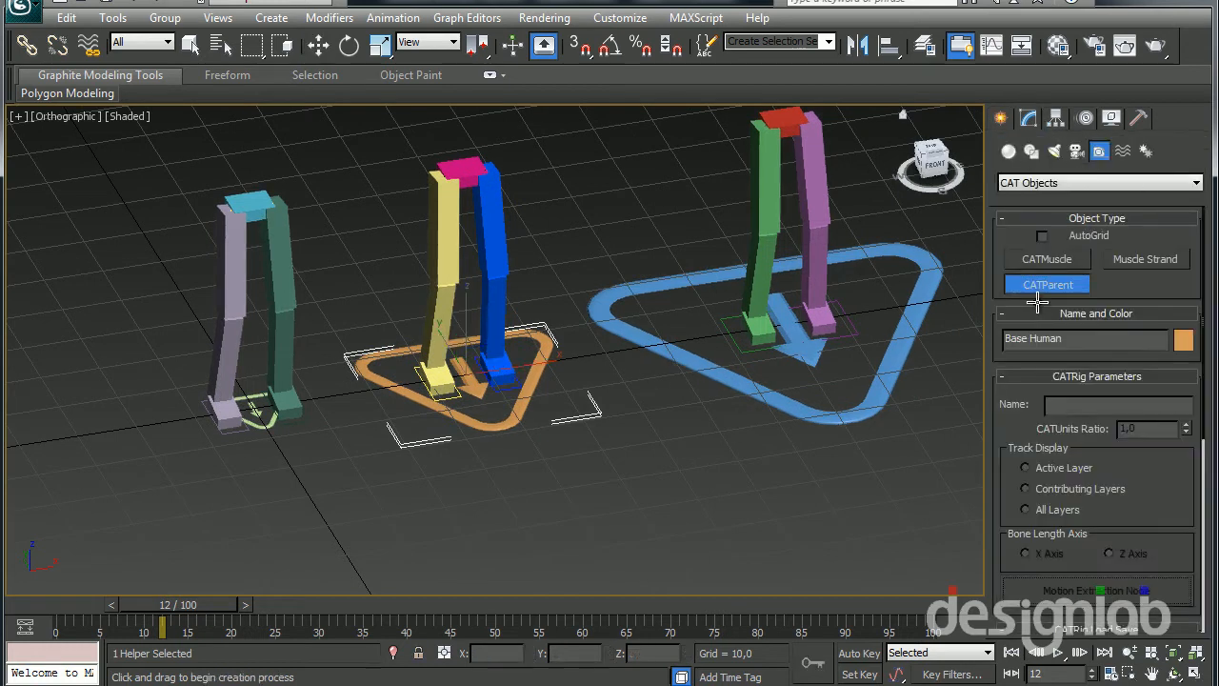
{"action": "scroll", "coordinate": [476, 319], "scroll_direction": "down", "scroll_amount": 5}
{"action": "left_click_drag", "start_coordinate": [593, 441], "coordinate": [768, 545]}
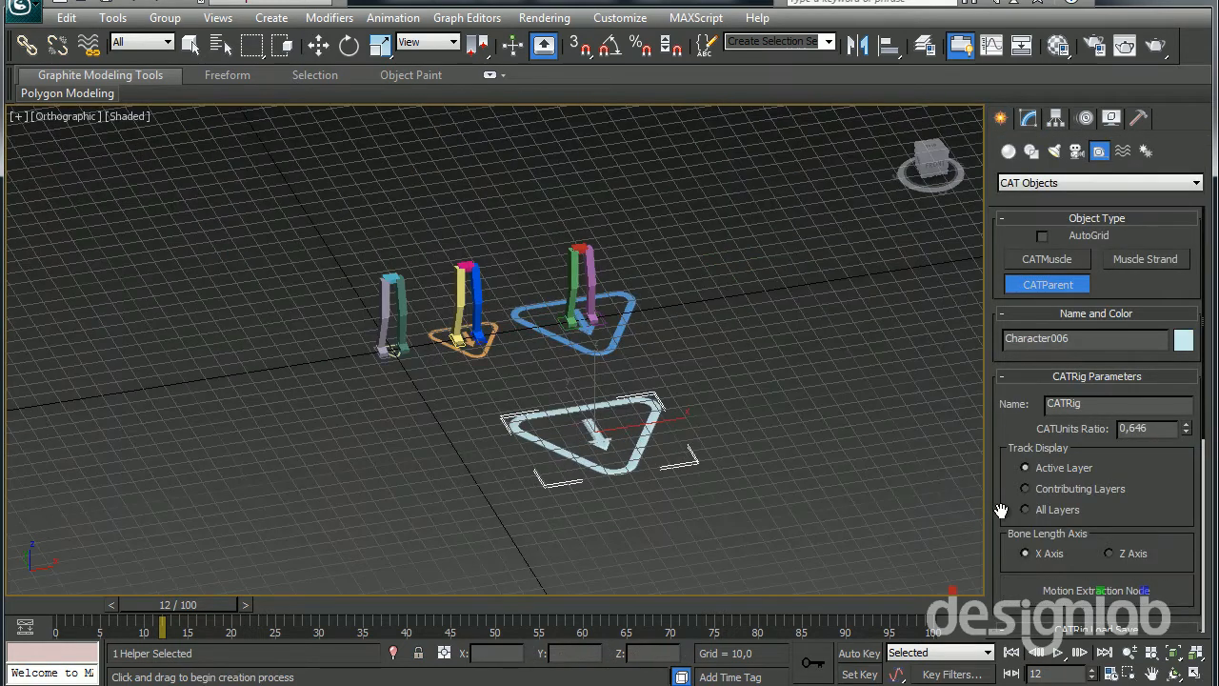
{"action": "scroll", "coordinate": [996, 456], "scroll_direction": "down", "scroll_amount": 5}
{"action": "left_click", "coordinate": [1029, 421]}
{"action": "middle_click_drag", "start_coordinate": [725, 460], "coordinate": [623, 511], "text": "alt"}
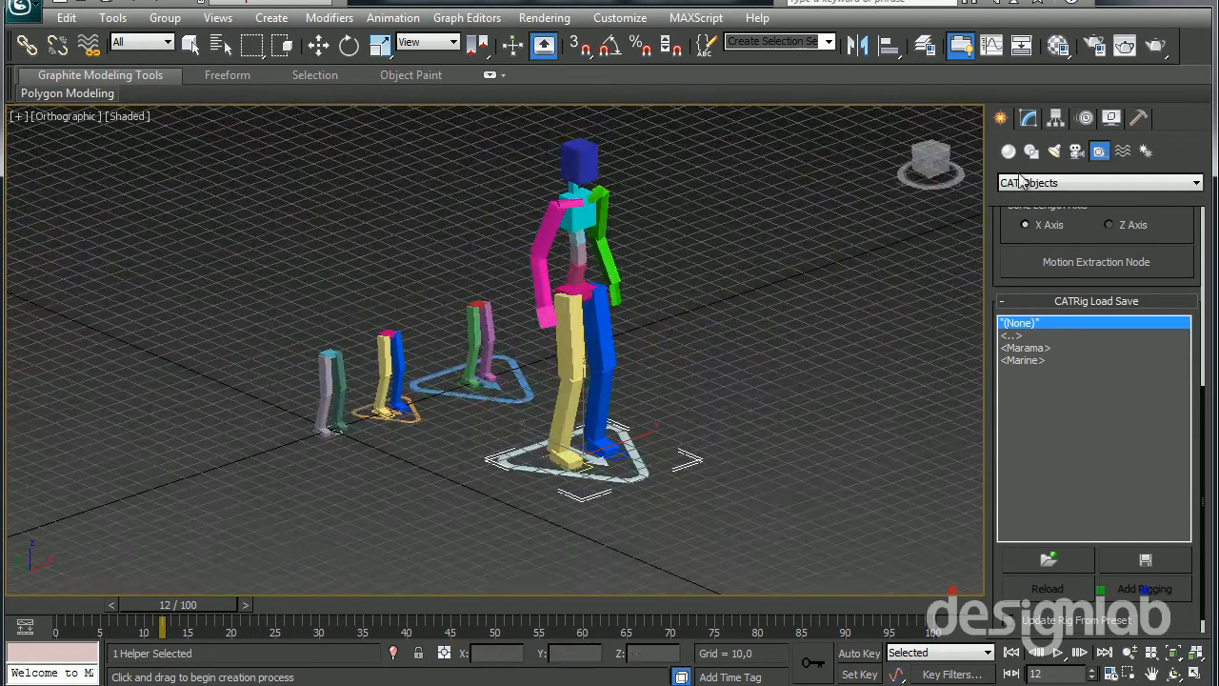
Add a CATMotion layer to the full human rig and play its walk cycle in animation mode
{"action": "left_click", "coordinate": [1086, 120]}
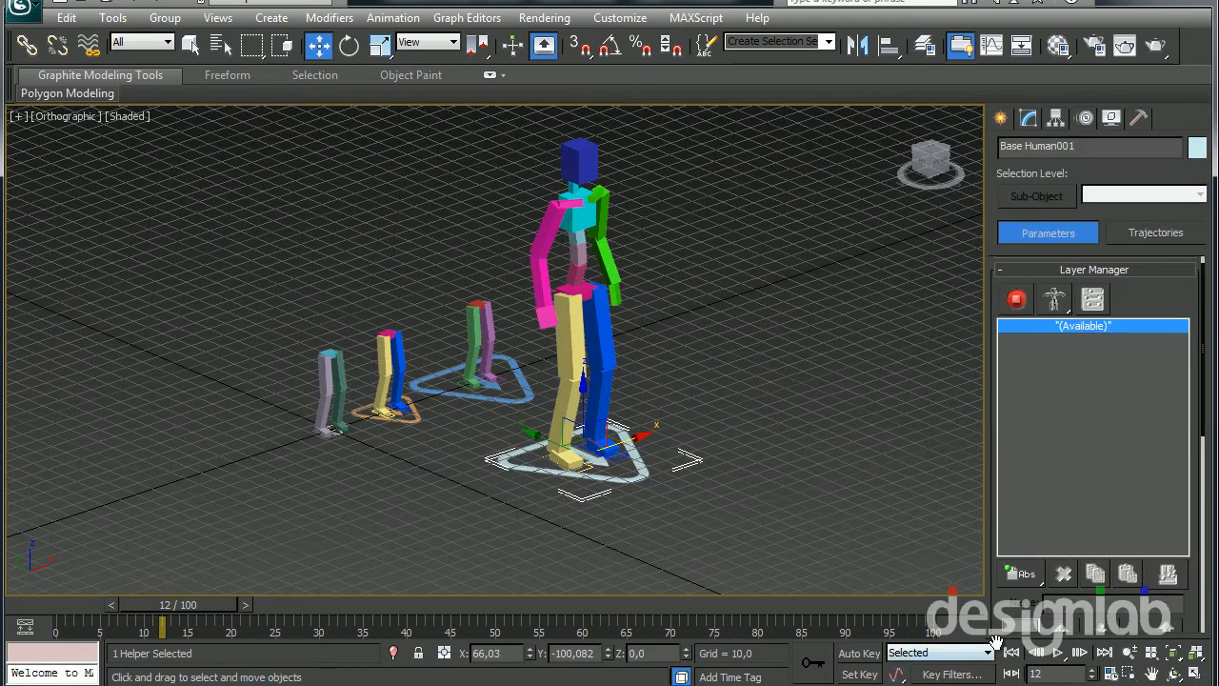
{"action": "left_click_drag", "start_coordinate": [1017, 575], "coordinate": [1020, 657]}
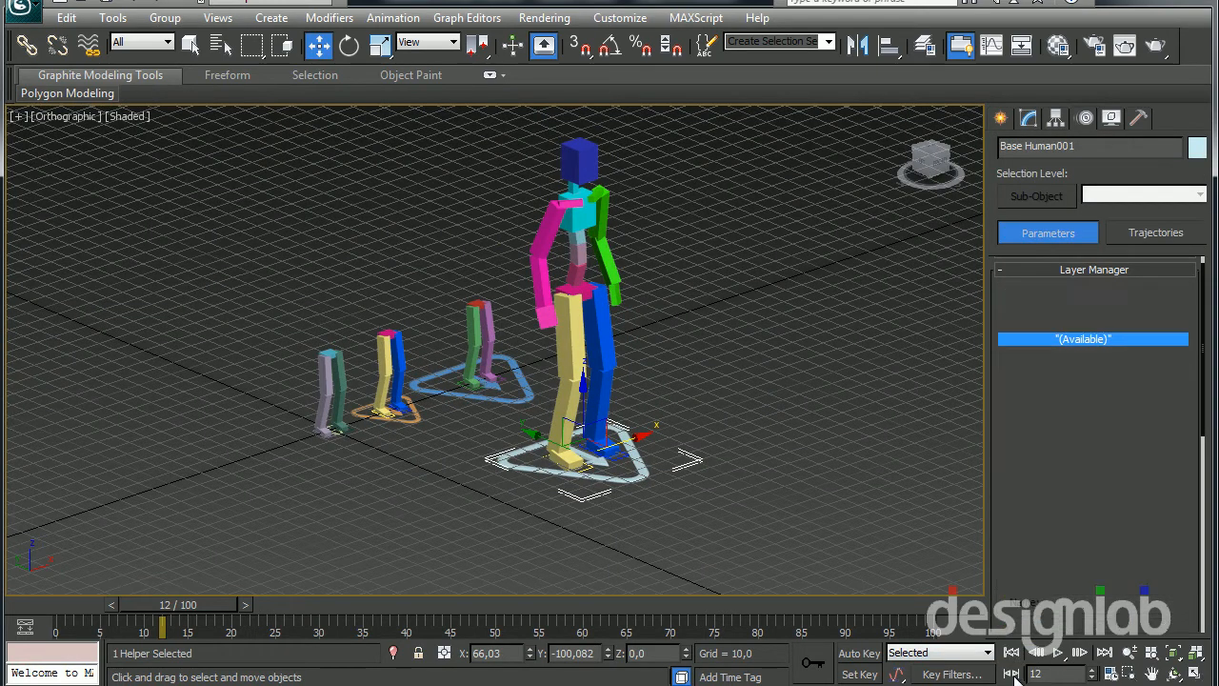
{"action": "left_click", "coordinate": [1058, 652]}
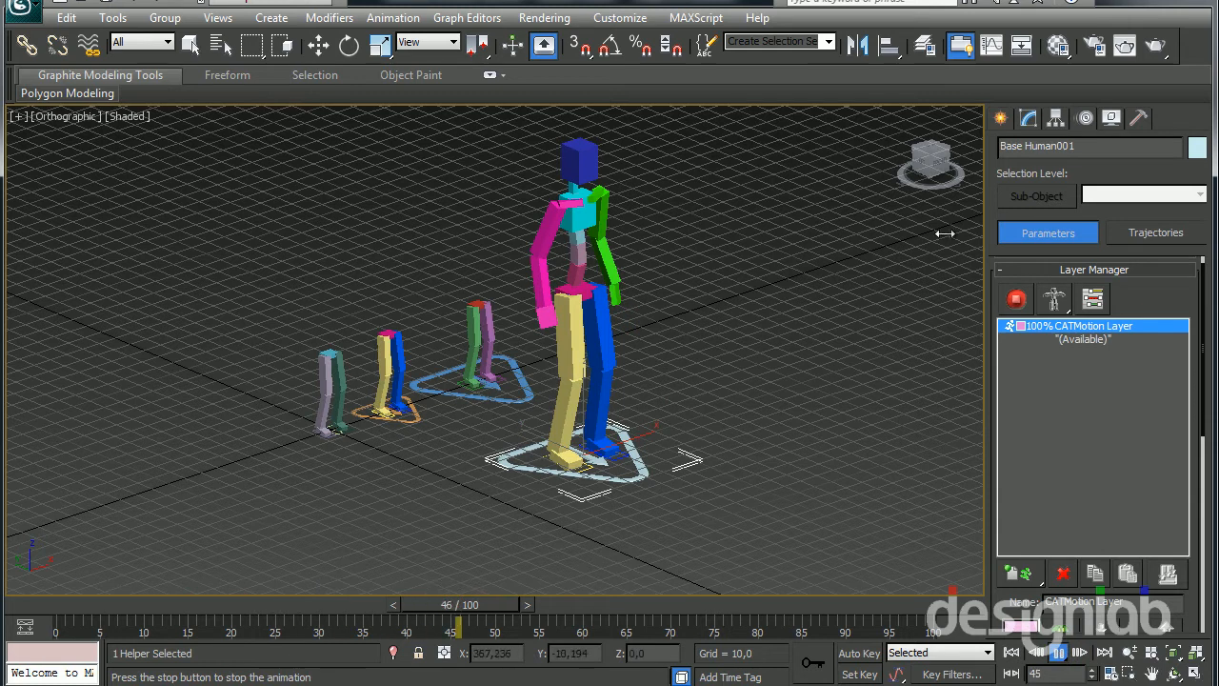
{"action": "left_click", "coordinate": [1016, 303]}
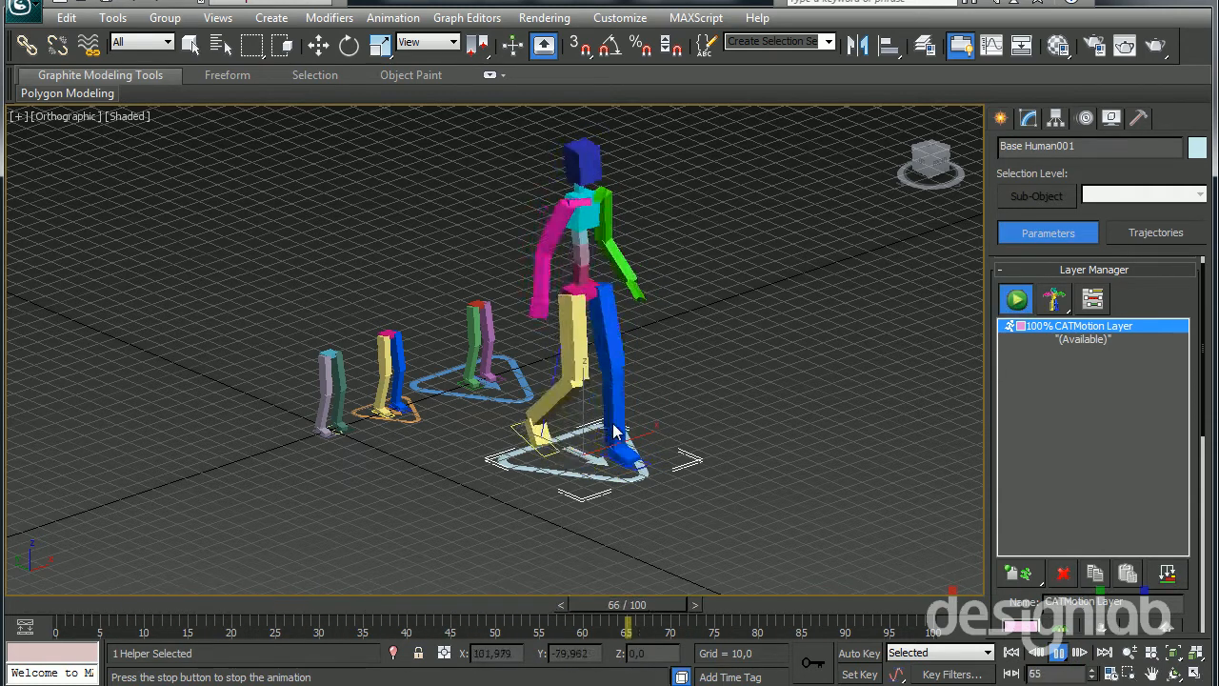
{"action": "left_click", "coordinate": [1063, 651]}
Delete the full human rig in front of the leg rigs
{"action": "key", "text": "w"}
{"action": "middle_click_drag", "start_coordinate": [725, 515], "coordinate": [691, 537], "text": "alt"}
{"action": "middle_click_drag", "start_coordinate": [621, 312], "coordinate": [622, 334]}
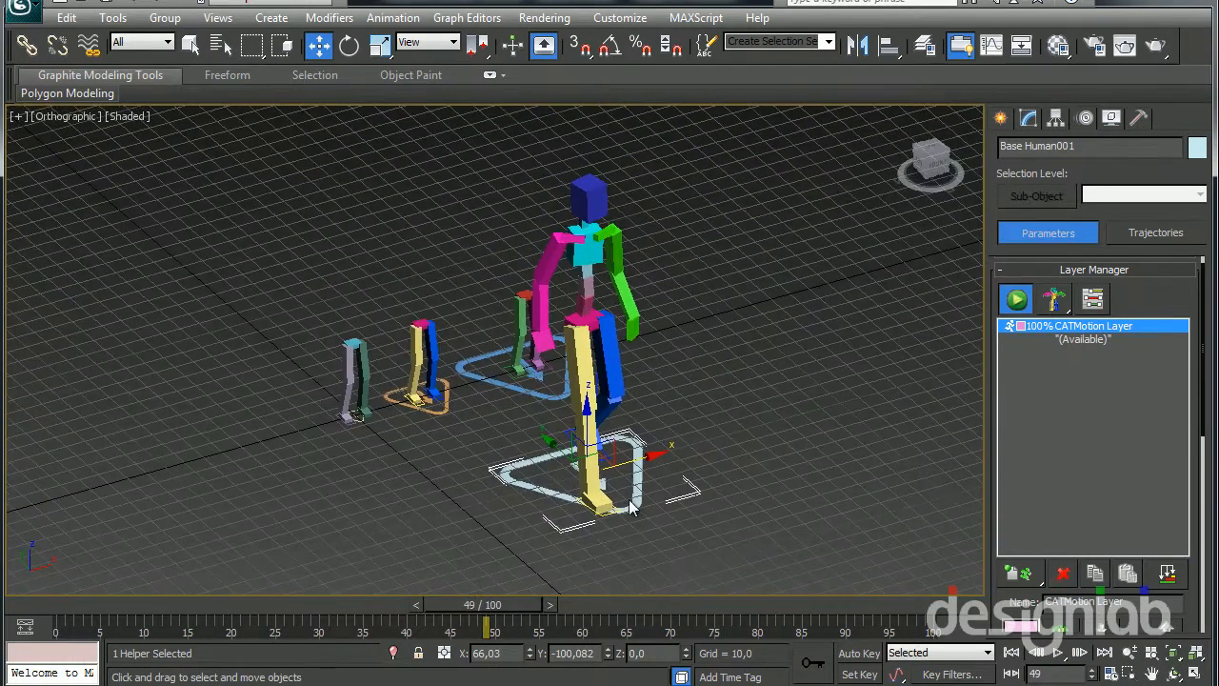
{"action": "key", "text": "Delete"}
Switch the orange Base Human leg rig to animation mode and preview its walk cycle
{"action": "scroll", "coordinate": [501, 402], "scroll_direction": "up", "scroll_amount": 5}
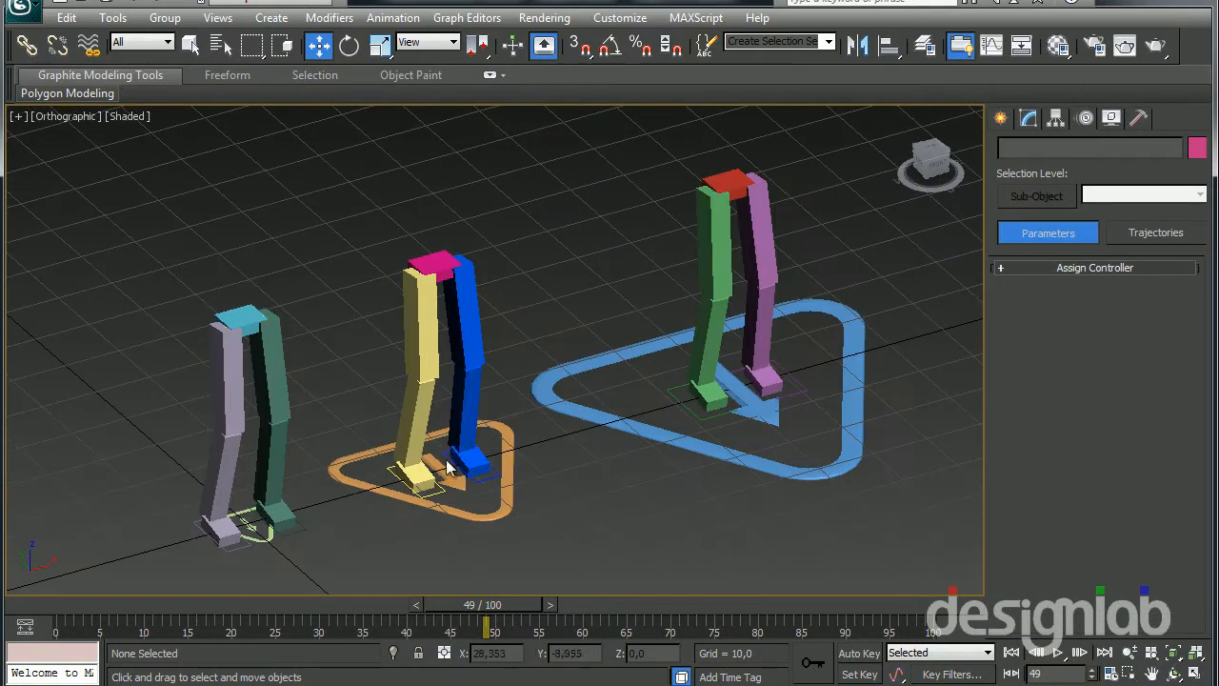
{"action": "scroll", "coordinate": [501, 402], "scroll_direction": "up", "scroll_amount": 3}
{"action": "scroll", "coordinate": [488, 509], "scroll_direction": "down", "scroll_amount": 2}
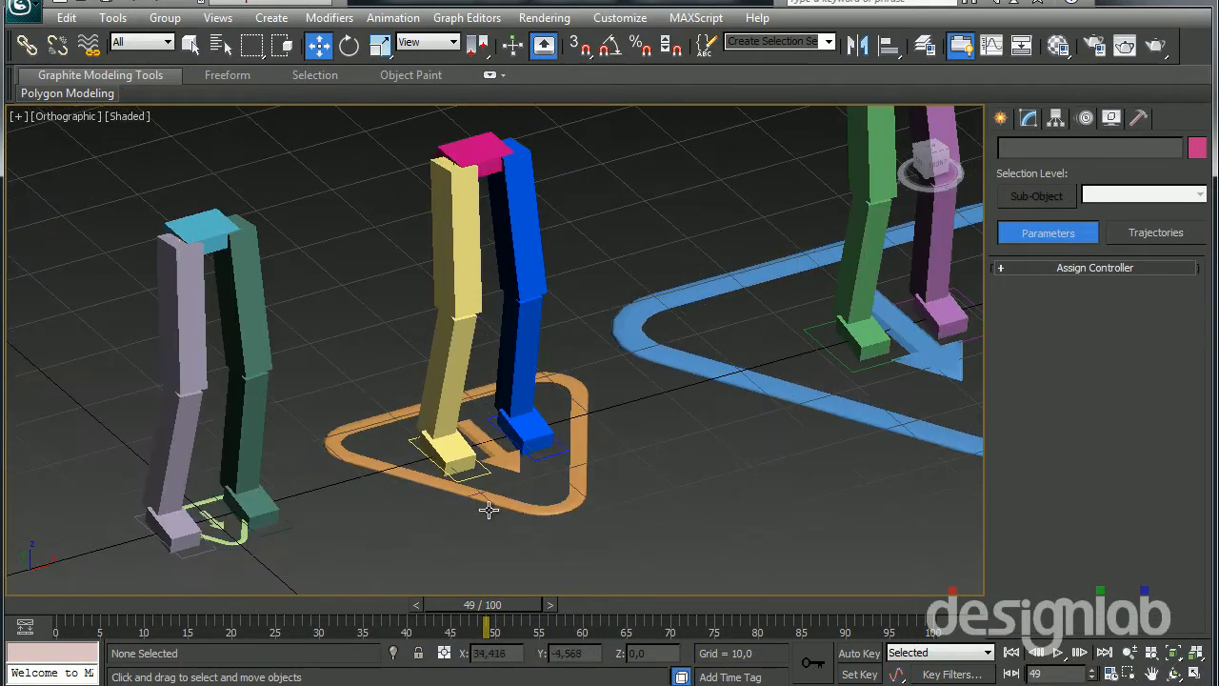
{"action": "left_click", "coordinate": [501, 459]}
{"action": "left_click", "coordinate": [1016, 298]}
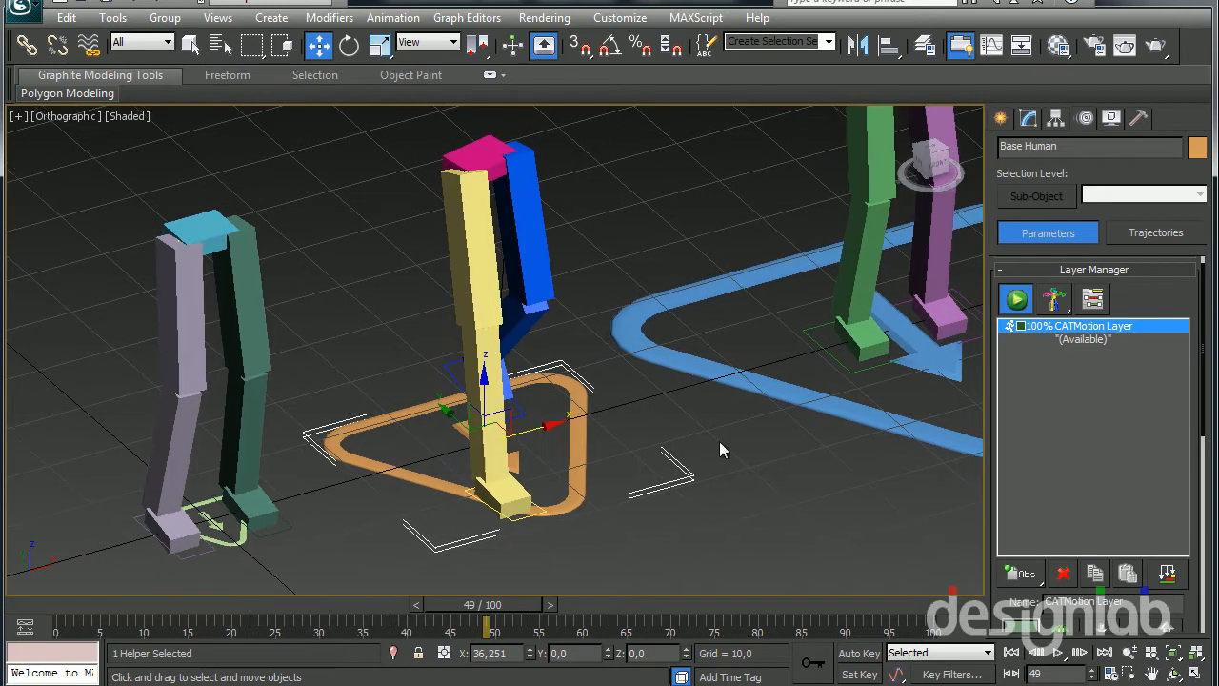
{"action": "left_click", "coordinate": [1054, 653]}
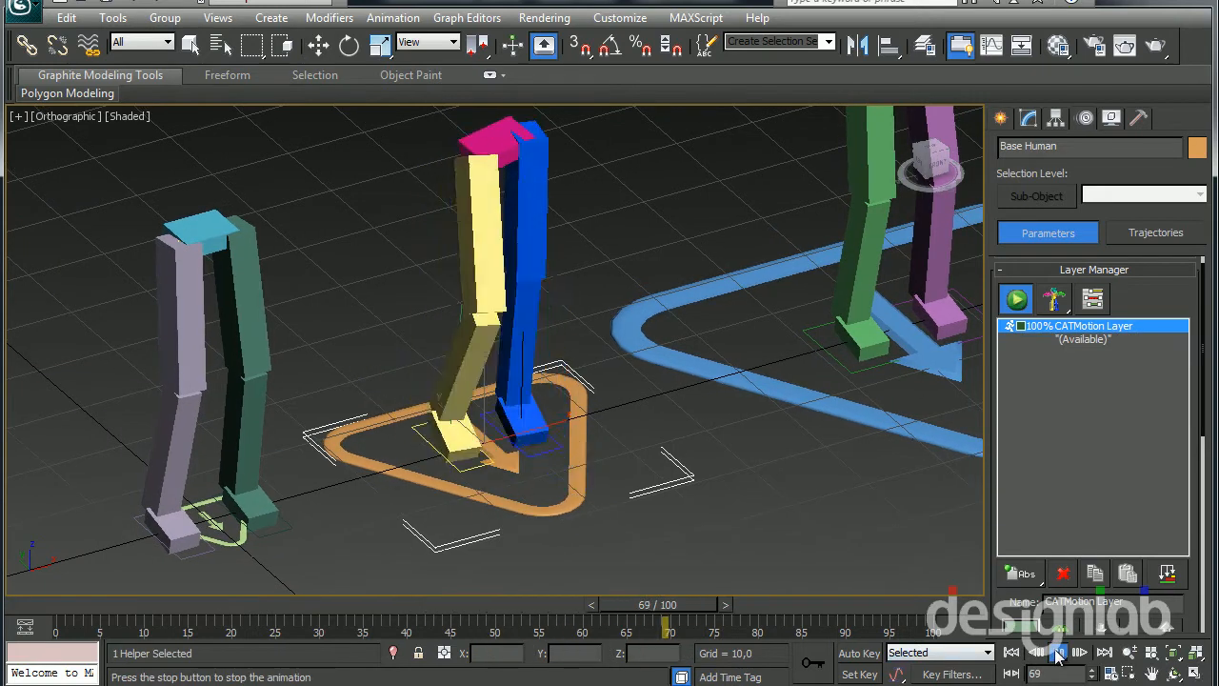
{"action": "left_click", "coordinate": [1059, 656]}
Switch the leg rig with the large blue CATParent to animation mode and preview its walk cycle
{"action": "scroll", "coordinate": [491, 434], "scroll_direction": "down", "scroll_amount": 3}
{"action": "middle_click_drag", "start_coordinate": [627, 431], "coordinate": [393, 488]}
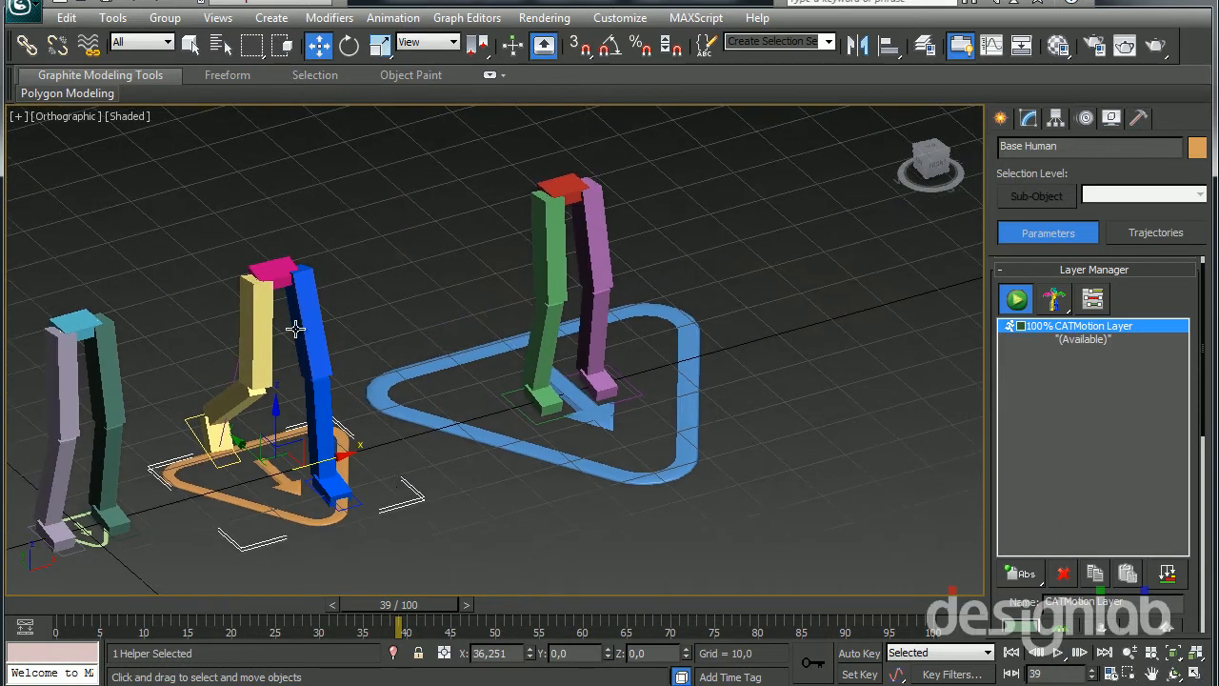
{"action": "left_click", "coordinate": [522, 337]}
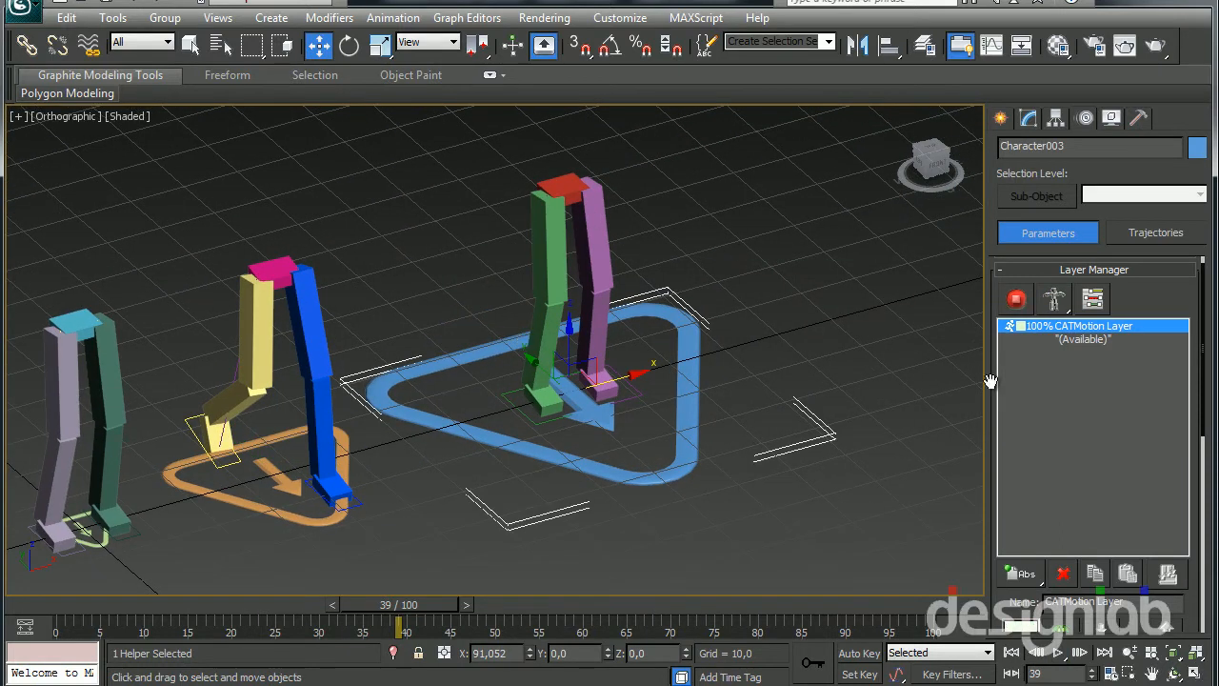
{"action": "left_click", "coordinate": [1016, 299]}
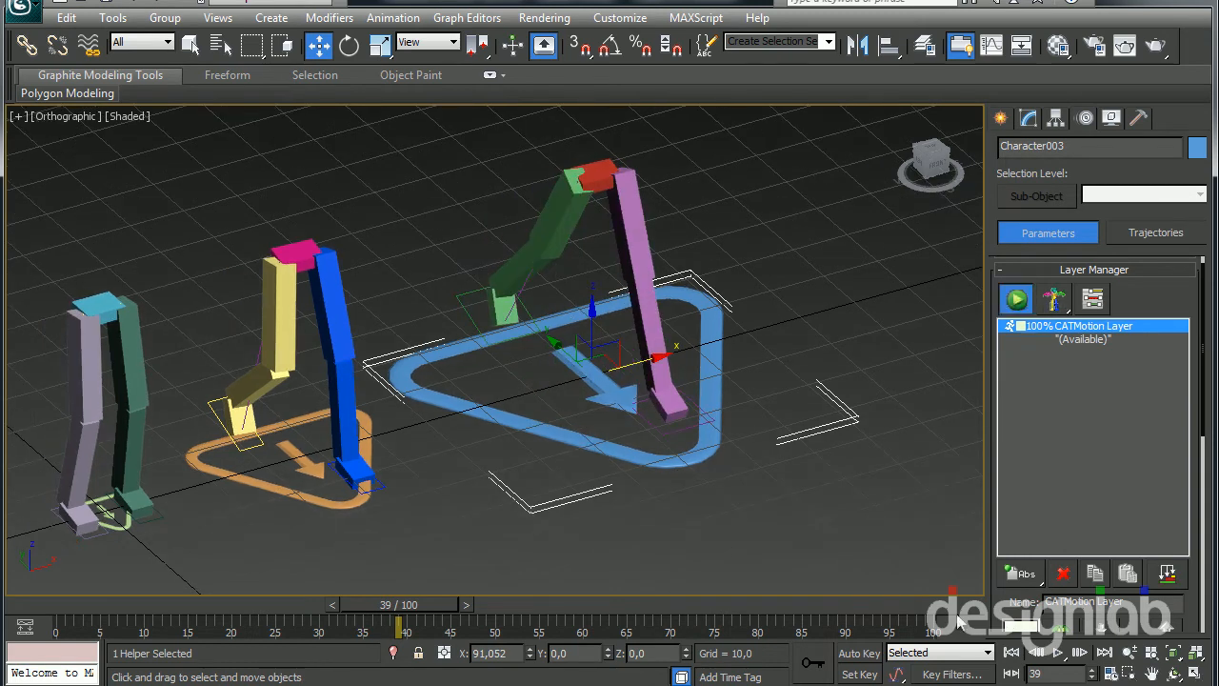
{"action": "left_click", "coordinate": [1058, 653]}
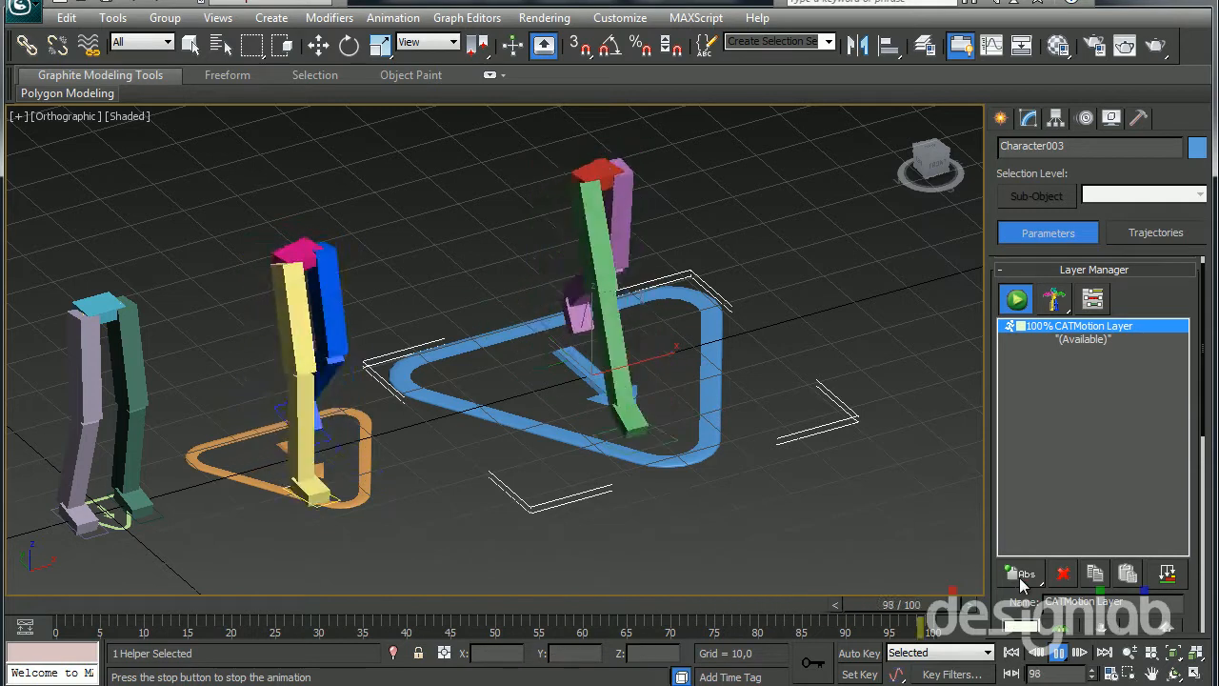
{"action": "left_click", "coordinate": [1059, 653]}
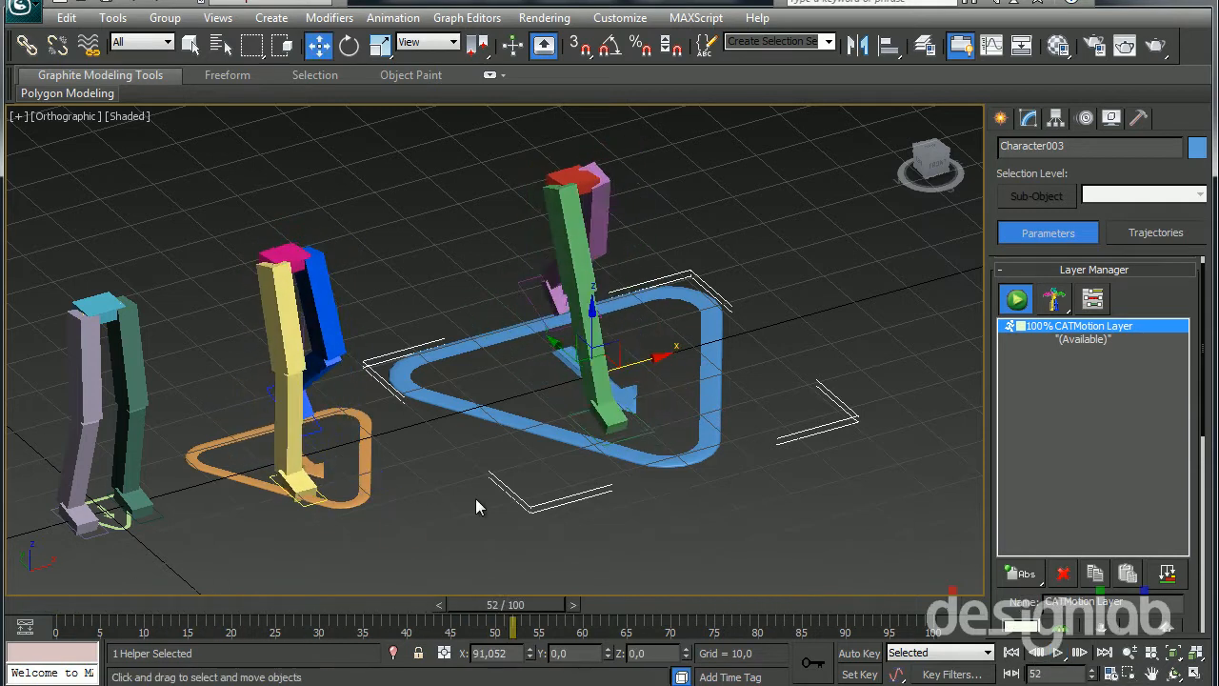
Switch the leg rig with the smallest, light green CATParent to animation mode
{"action": "middle_click_drag", "start_coordinate": [525, 477], "coordinate": [858, 370]}
{"action": "left_click", "coordinate": [456, 424]}
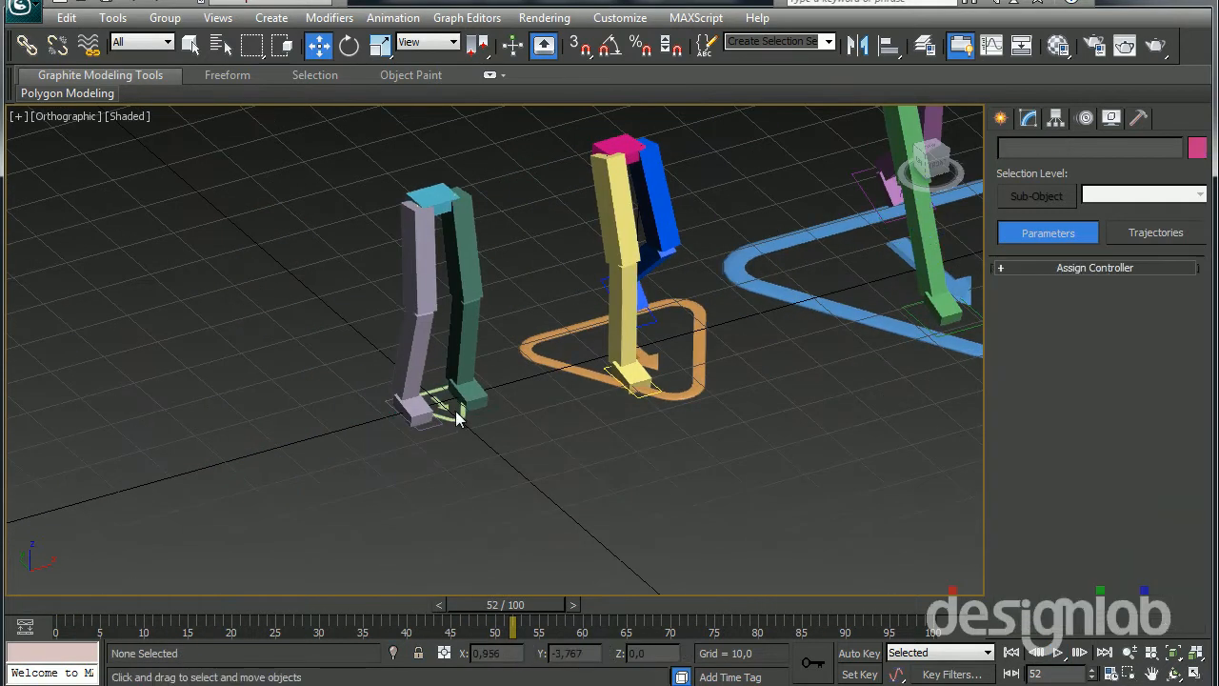
{"action": "middle_click_drag", "start_coordinate": [457, 417], "coordinate": [415, 471]}
{"action": "left_click", "coordinate": [394, 461]}
{"action": "middle_click_drag", "start_coordinate": [747, 566], "coordinate": [429, 533]}
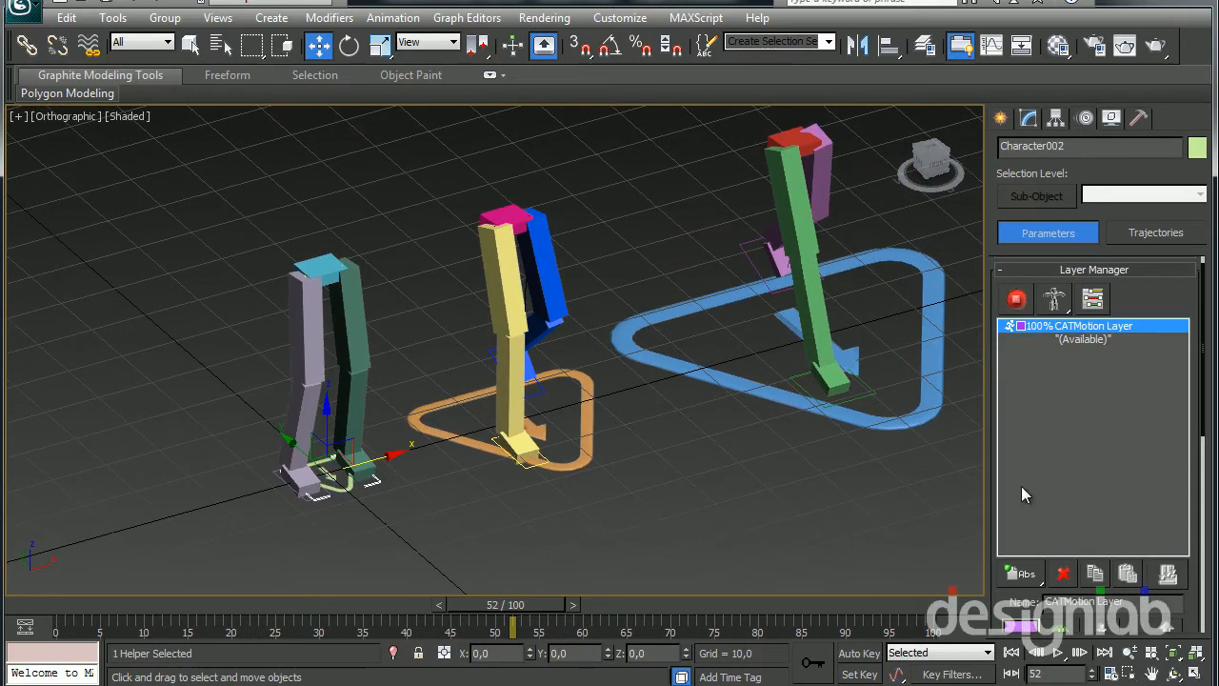
{"action": "left_click", "coordinate": [1015, 301]}
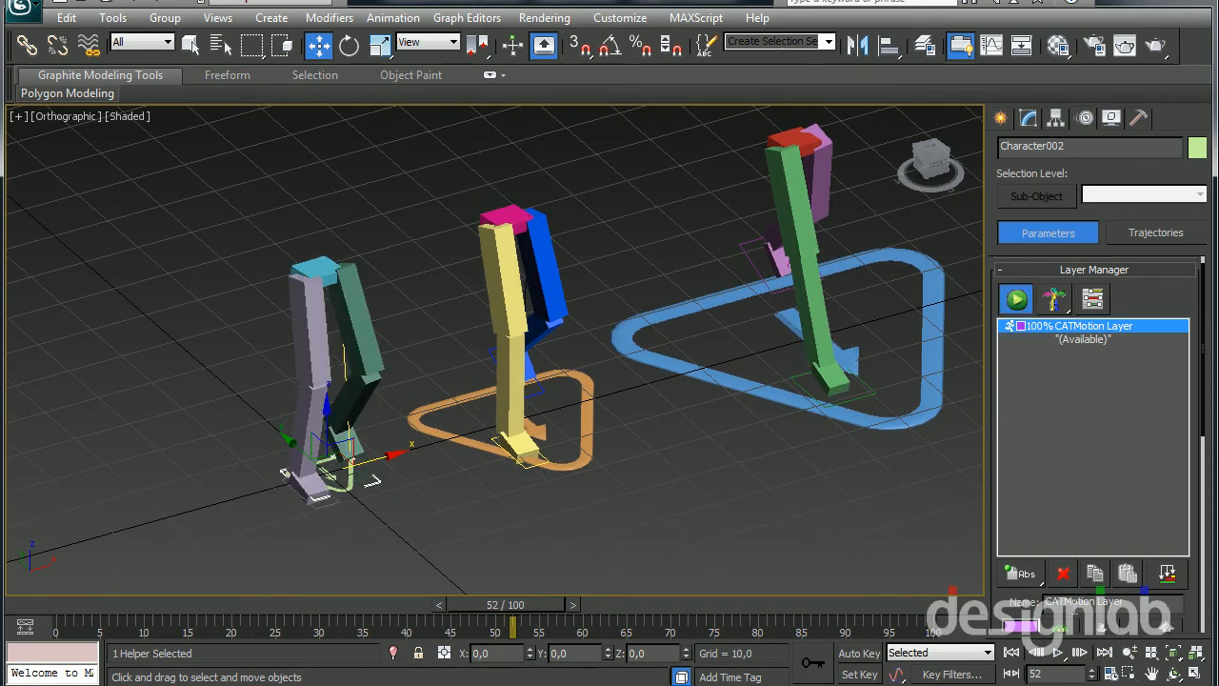
Play the three leg rigs' walk cycles together and compare their strides from several views
{"action": "left_click", "coordinate": [1059, 653]}
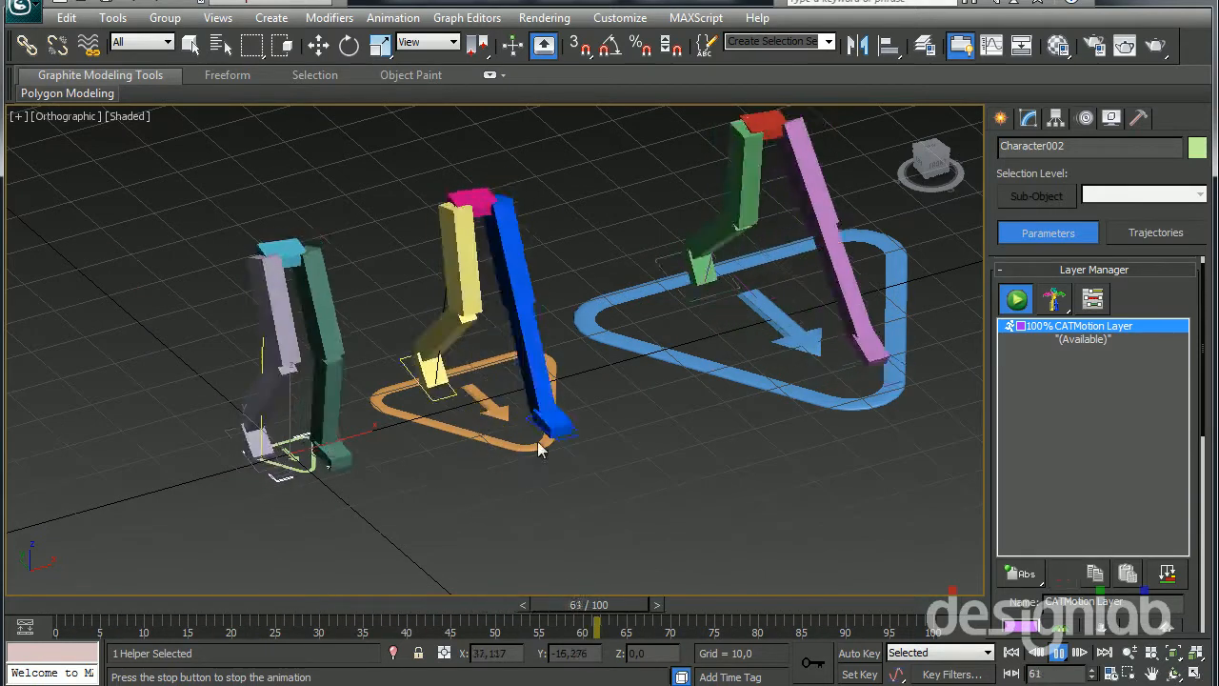
{"action": "middle_click_drag", "start_coordinate": [567, 333], "coordinate": [504, 357]}
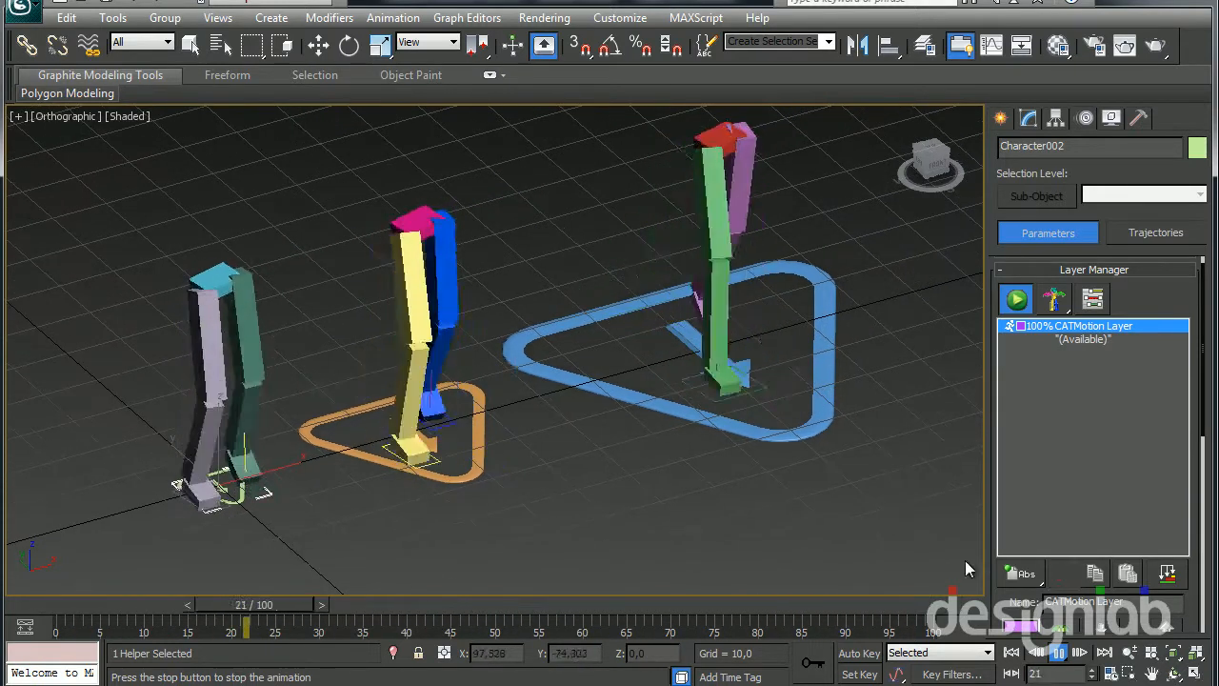
{"action": "middle_click_drag", "start_coordinate": [523, 443], "coordinate": [649, 482]}
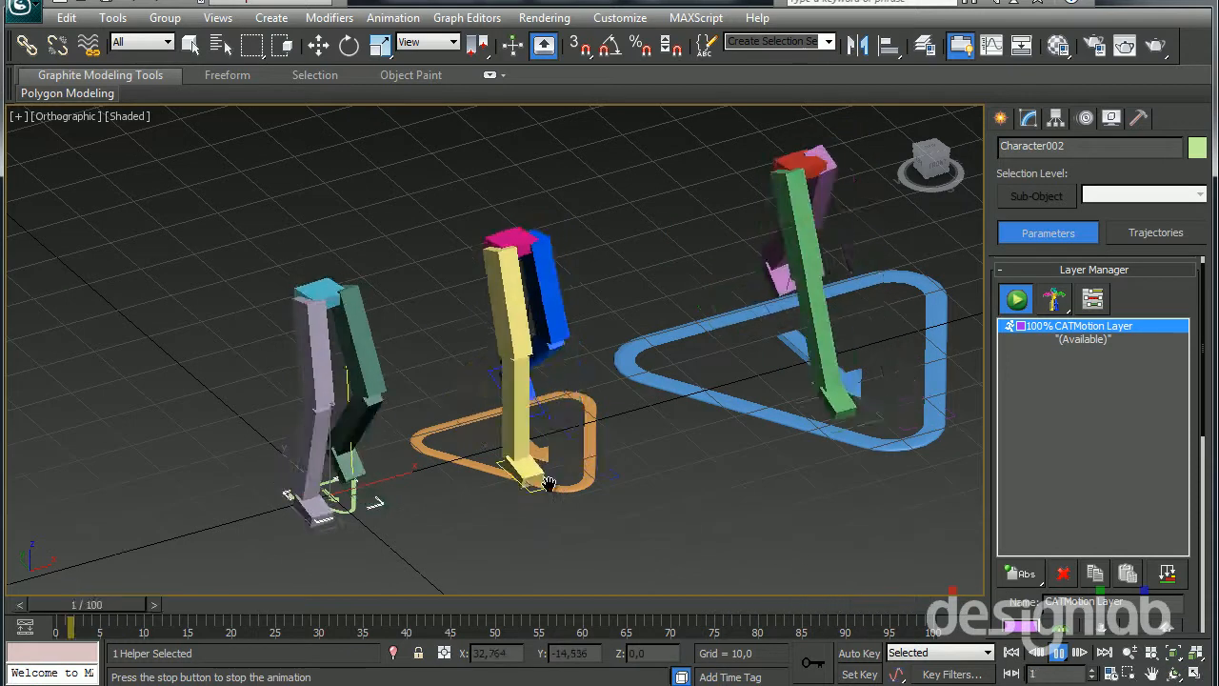
{"action": "middle_click_drag", "start_coordinate": [544, 485], "coordinate": [541, 495]}
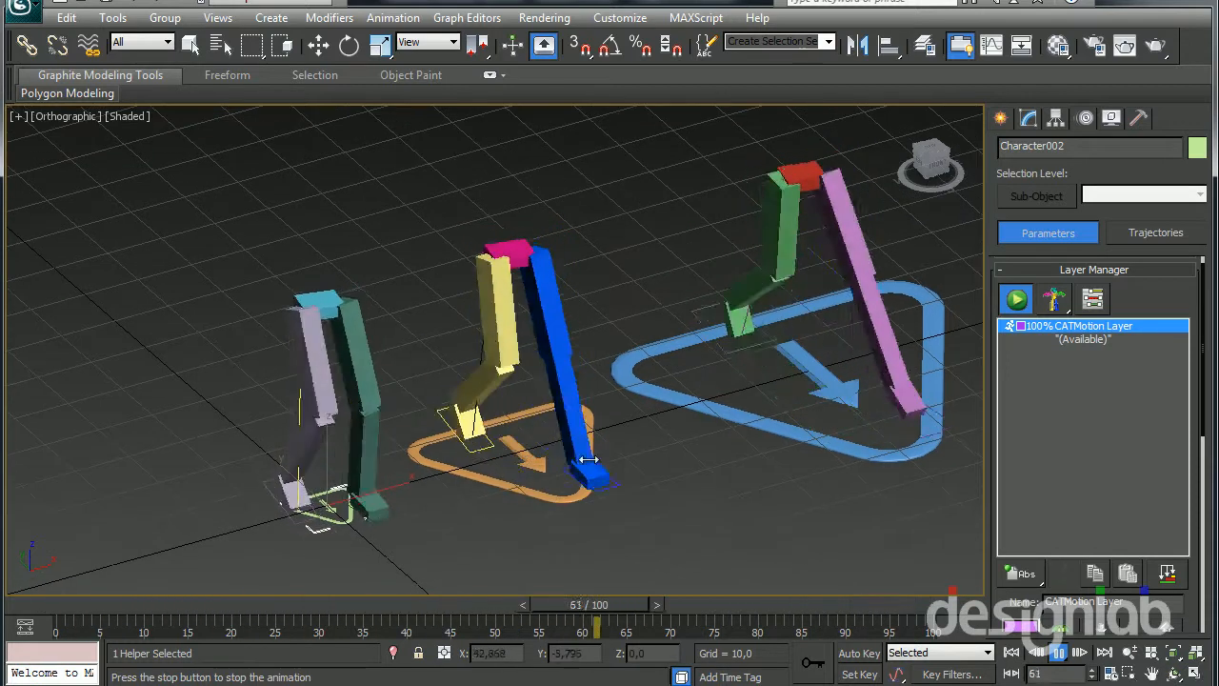
{"action": "left_click", "coordinate": [1059, 653]}
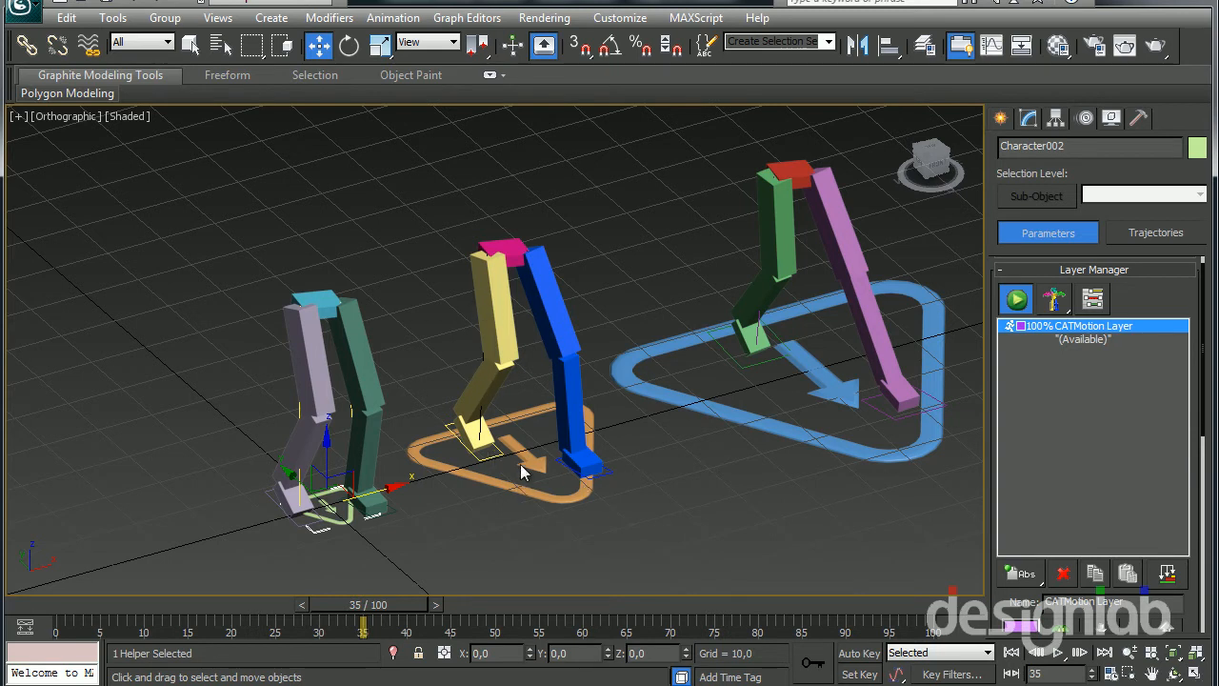
Hide the 0 (default) layer and show the malha panda layer
{"action": "scroll", "coordinate": [702, 275], "scroll_direction": "up", "scroll_amount": 2}
{"action": "scroll", "coordinate": [660, 272], "scroll_direction": "down", "scroll_amount": 5}
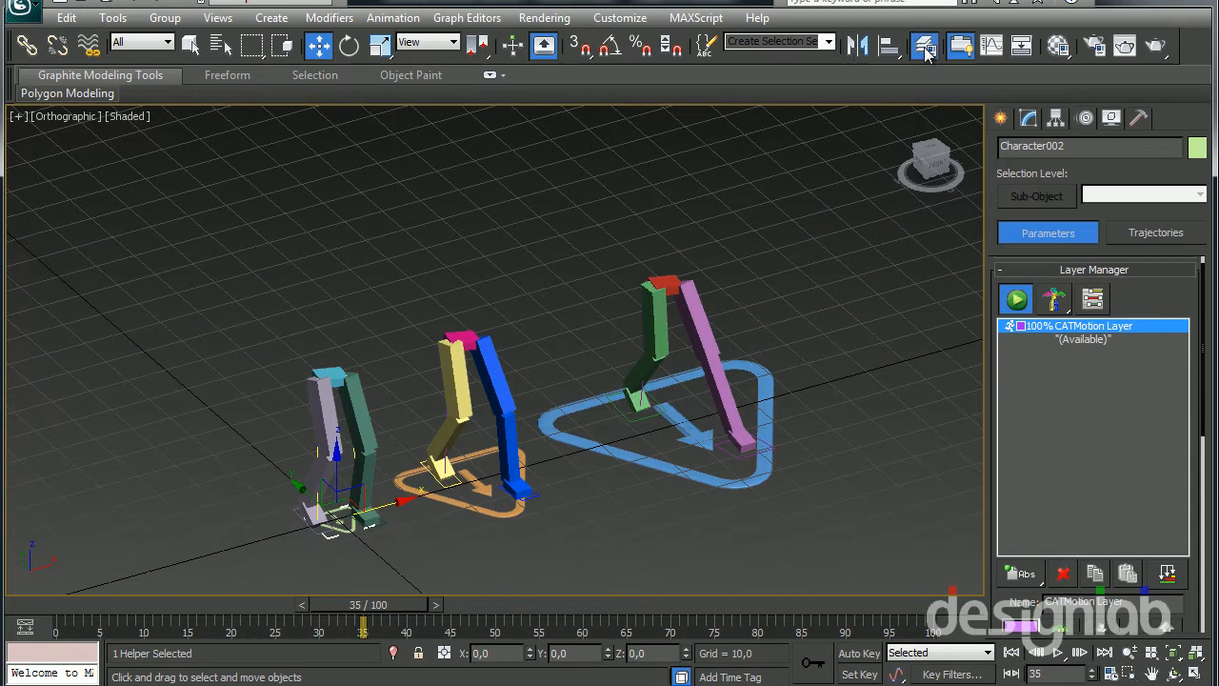
{"action": "left_click", "coordinate": [926, 49]}
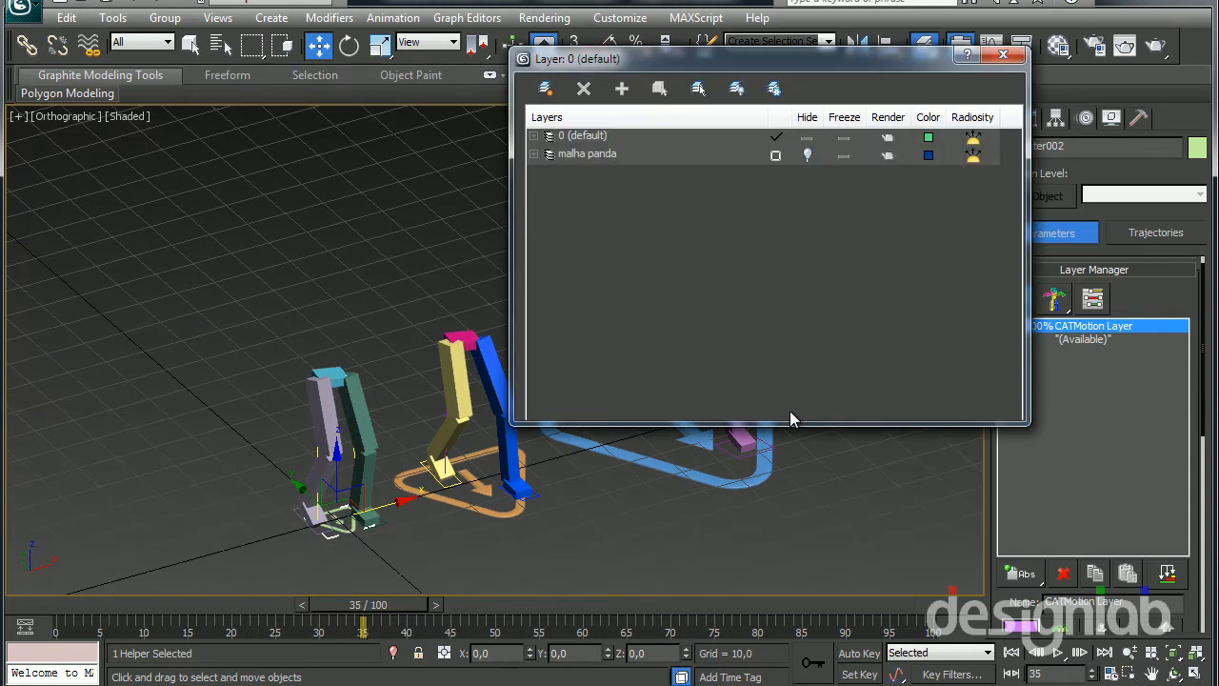
{"action": "left_click", "coordinate": [807, 138]}
{"action": "left_click", "coordinate": [808, 155]}
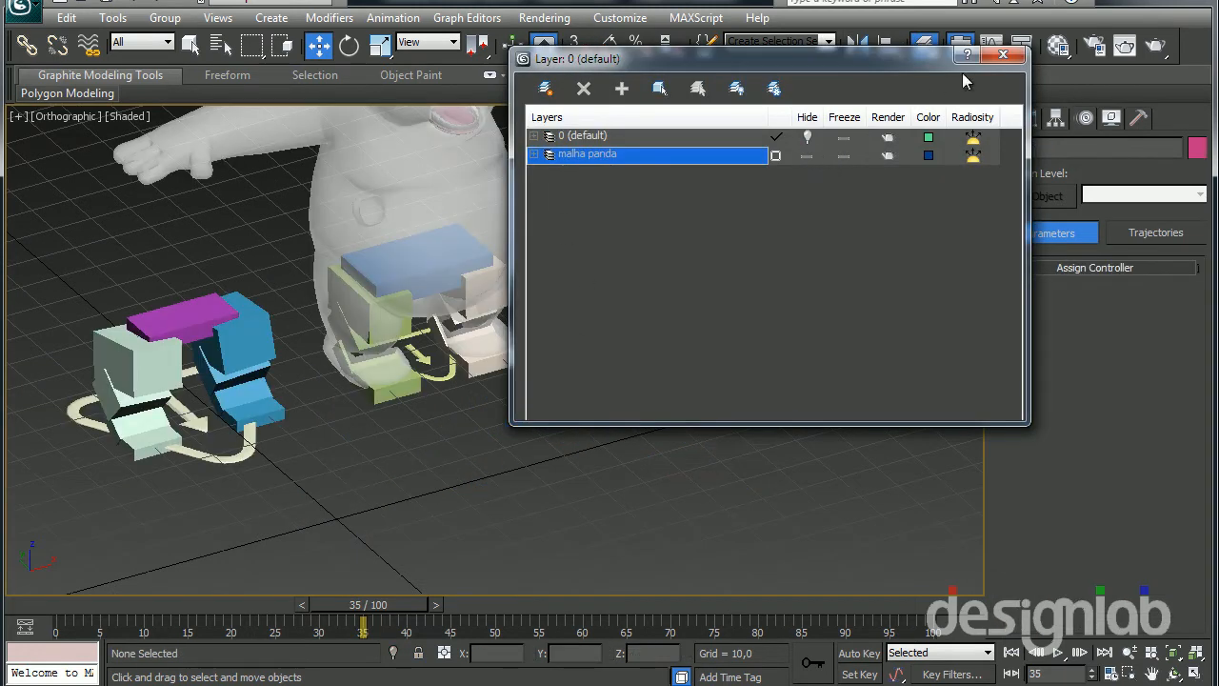
{"action": "left_click", "coordinate": [1003, 55]}
Move the green leg rig out of the panda mesh along X to about 114.7
{"action": "scroll", "coordinate": [688, 346], "scroll_direction": "down", "scroll_amount": 2}
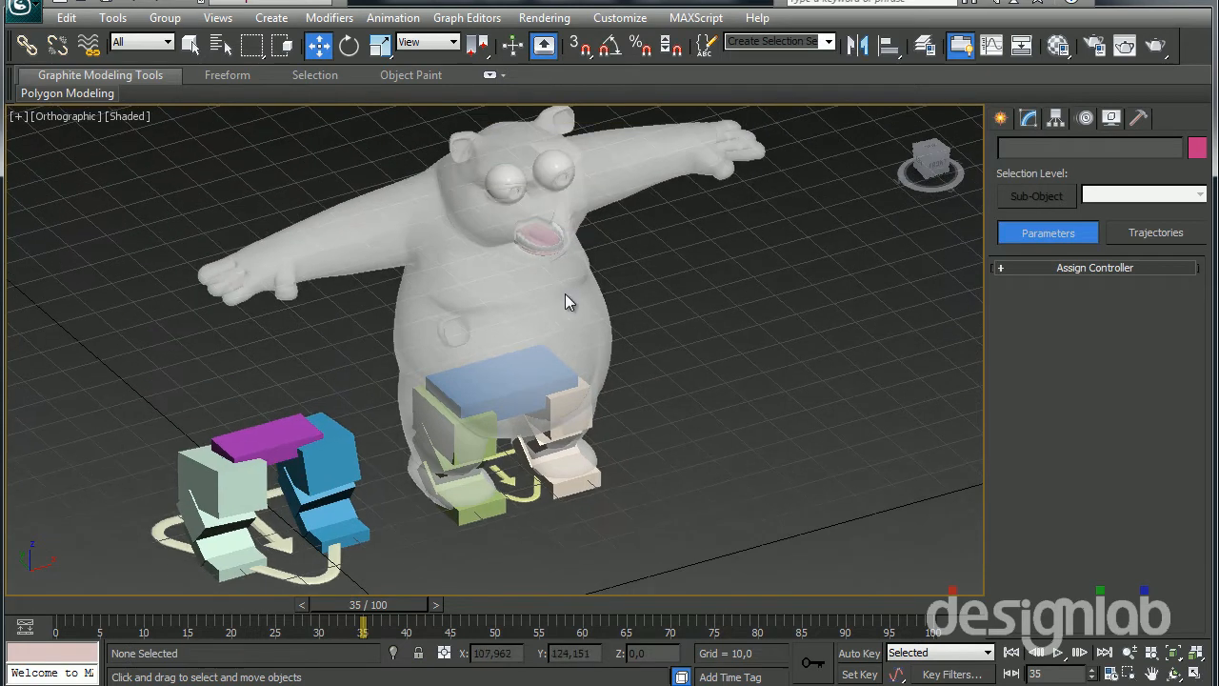
{"action": "scroll", "coordinate": [552, 297], "scroll_direction": "up", "scroll_amount": 1}
{"action": "middle_click_drag", "start_coordinate": [589, 372], "coordinate": [671, 323], "text": "alt"}
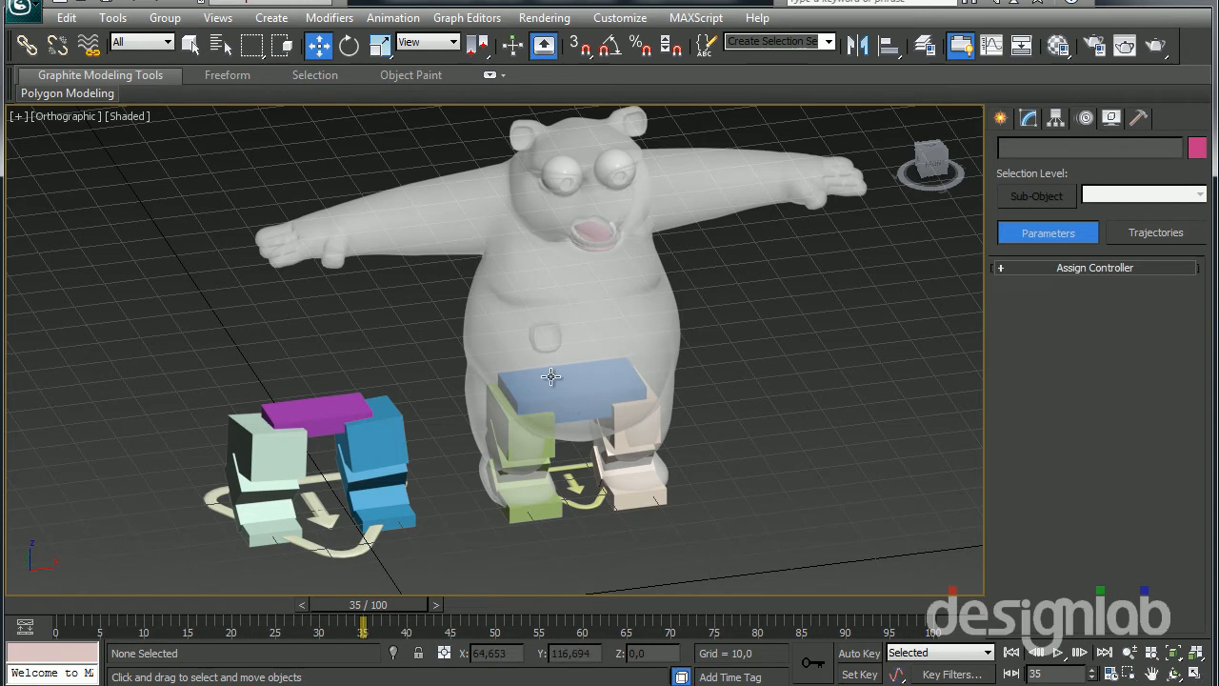
{"action": "middle_click_drag", "start_coordinate": [591, 392], "coordinate": [648, 320], "text": "alt"}
{"action": "middle_click_drag", "start_coordinate": [648, 320], "coordinate": [524, 402], "text": "alt"}
{"action": "middle_click_drag", "start_coordinate": [353, 386], "coordinate": [507, 347], "text": "alt"}
{"action": "left_click", "coordinate": [667, 434]}
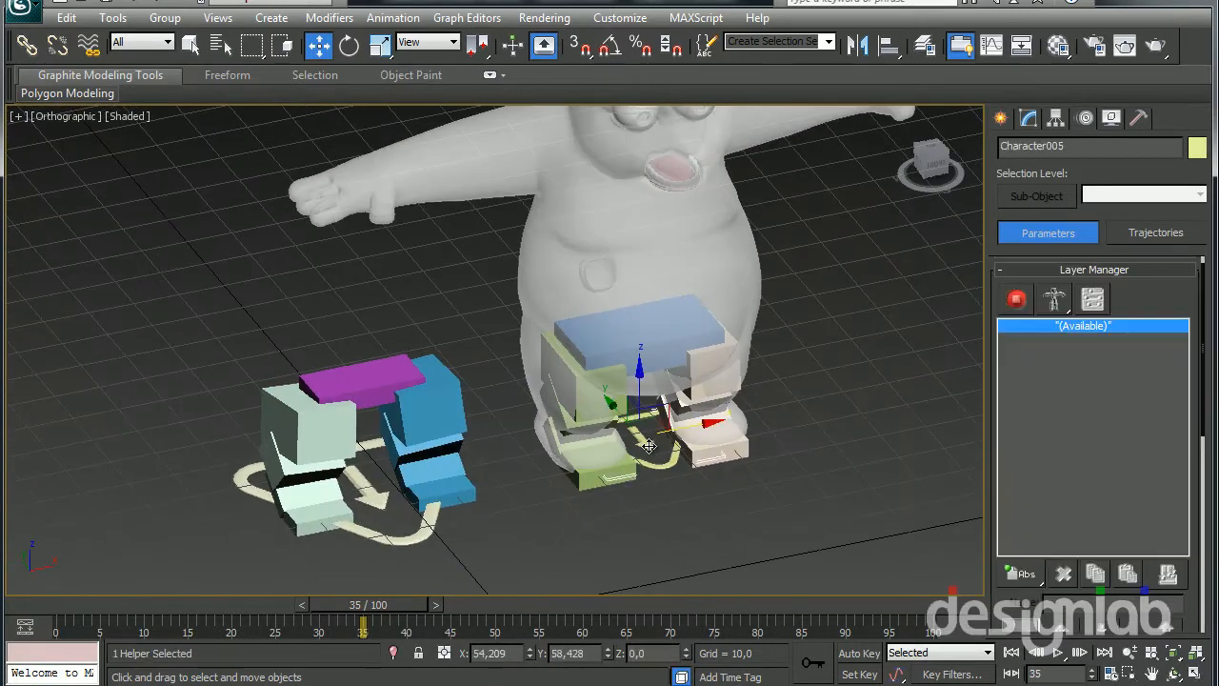
{"action": "left_click_drag", "start_coordinate": [697, 421], "coordinate": [768, 394]}
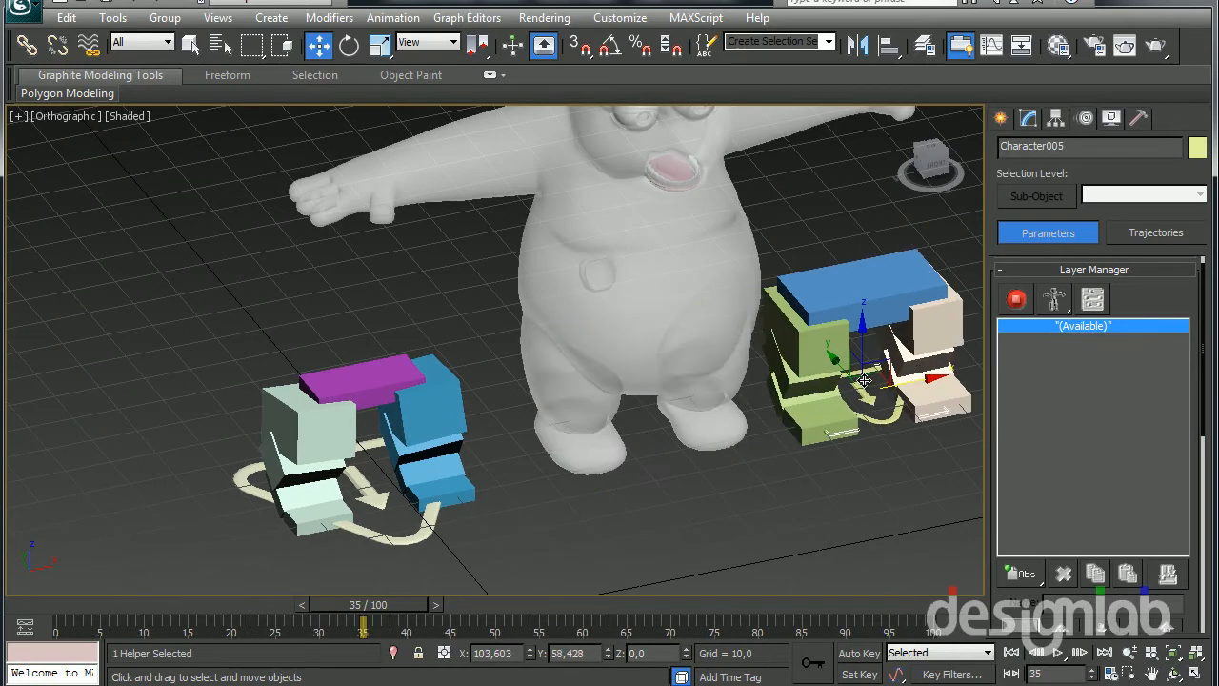
{"action": "left_click_drag", "start_coordinate": [926, 390], "coordinate": [981, 388]}
{"action": "middle_click_drag", "start_coordinate": [778, 388], "coordinate": [771, 388]}
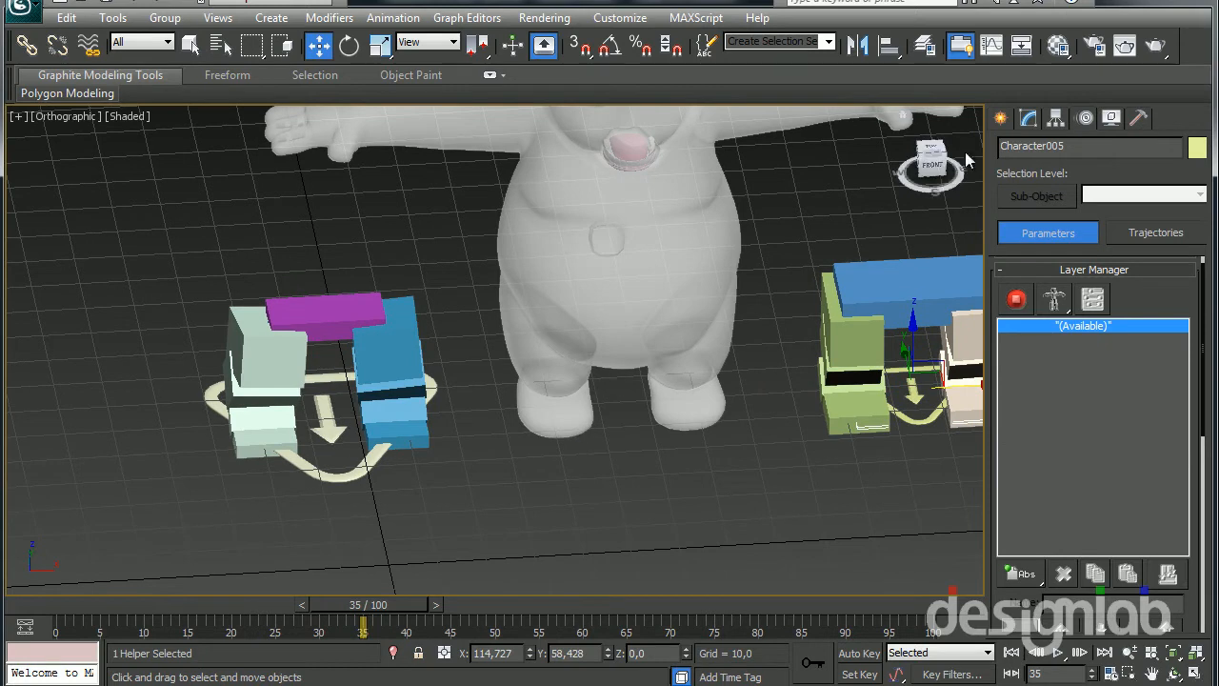
Move the leg rig with the larger CATParent onto the panda's legs to compare the fit, and return it beside the mesh
{"action": "left_click_drag", "start_coordinate": [331, 426], "coordinate": [669, 411]}
{"action": "middle_click_drag", "start_coordinate": [668, 412], "coordinate": [577, 459], "text": "alt"}
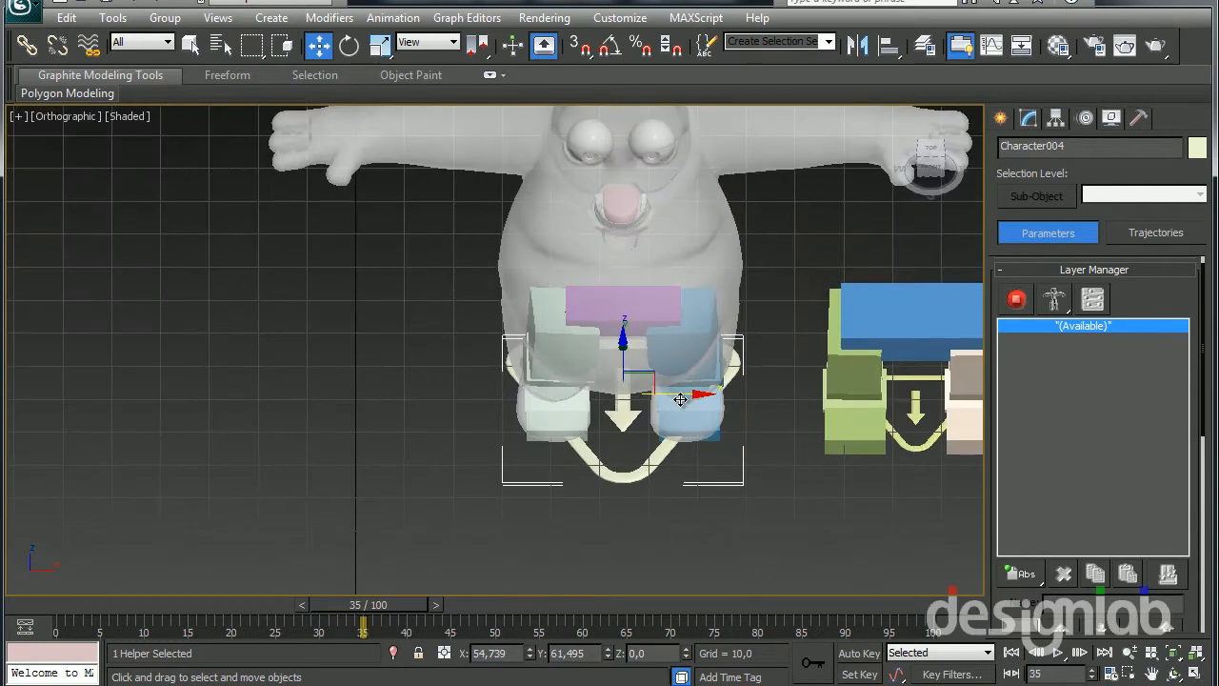
{"action": "left_click_drag", "start_coordinate": [680, 400], "coordinate": [373, 388]}
{"action": "middle_click_drag", "start_coordinate": [349, 441], "coordinate": [433, 407], "text": "alt"}
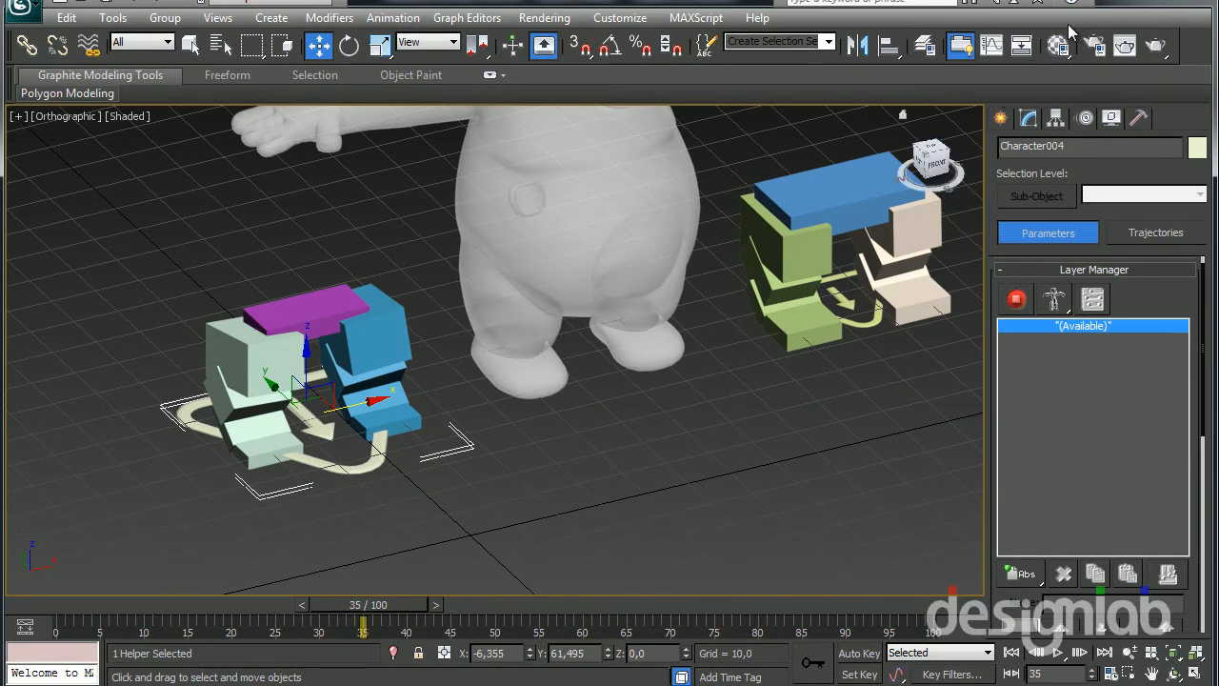
Try to create a CATParent at the panda's feet
{"action": "left_click", "coordinate": [1003, 127]}
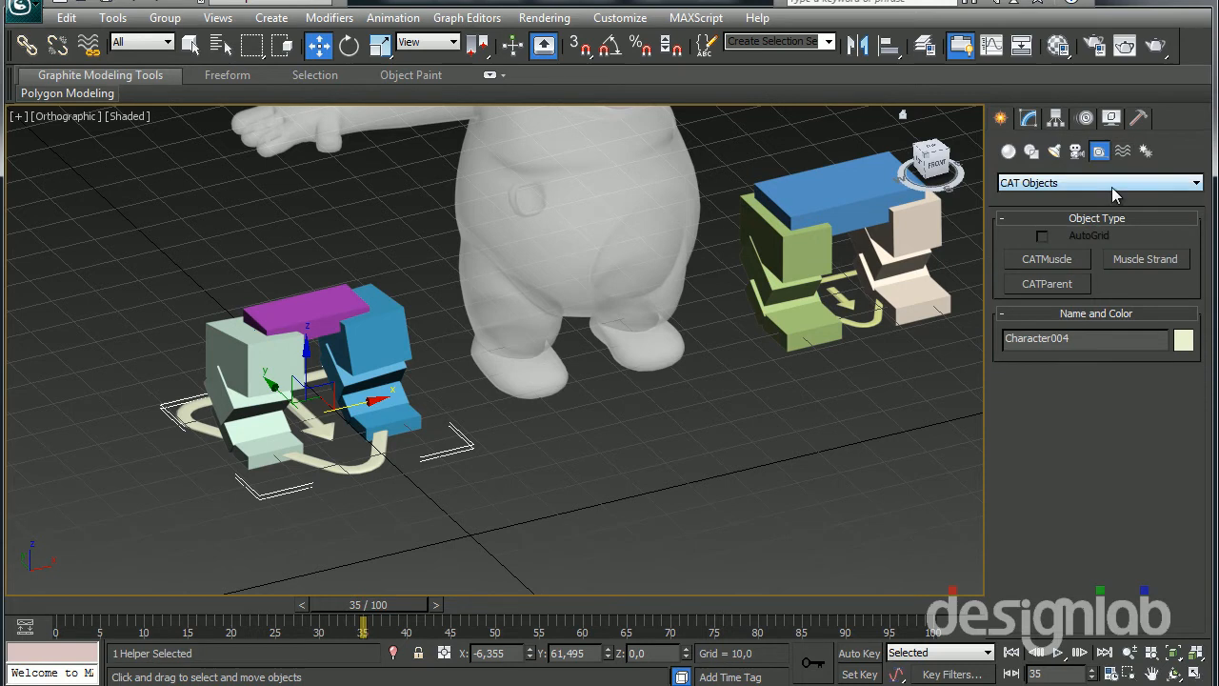
{"action": "left_click", "coordinate": [1072, 283]}
{"action": "middle_click_drag", "start_coordinate": [675, 390], "coordinate": [470, 384], "text": "alt"}
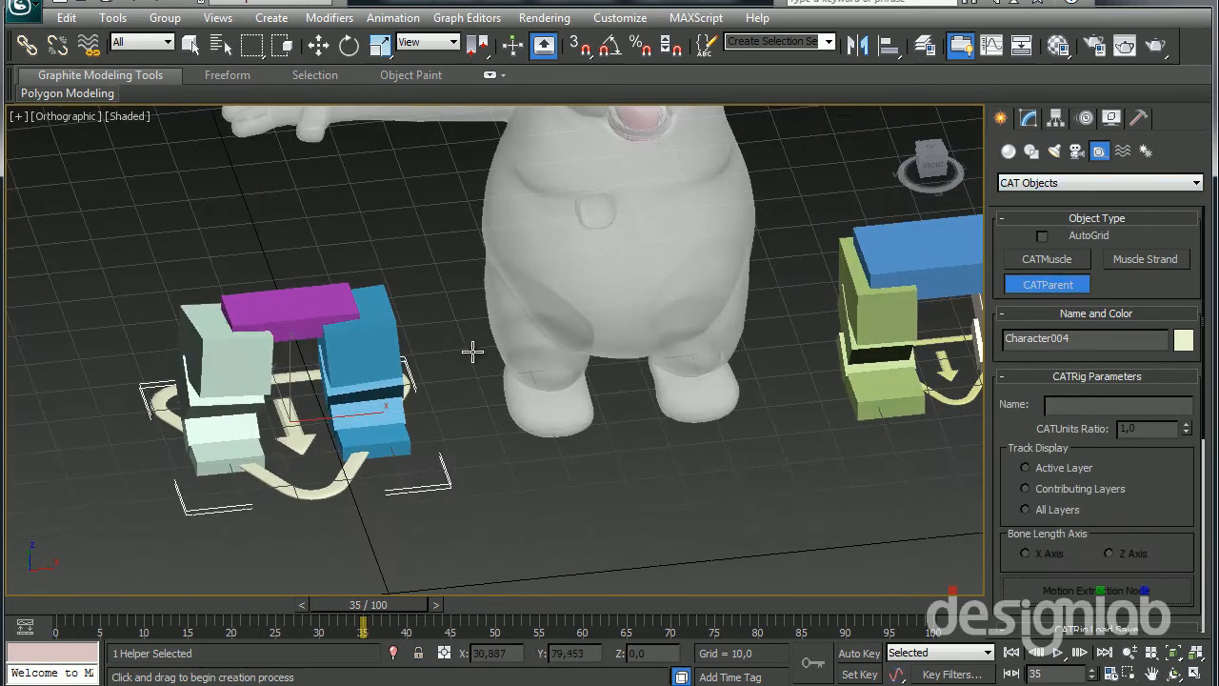
{"action": "left_click_drag", "start_coordinate": [486, 354], "coordinate": [607, 435]}
{"action": "right_click", "coordinate": [607, 435]}
Make malha panda the current layer
{"action": "left_click", "coordinate": [925, 47]}
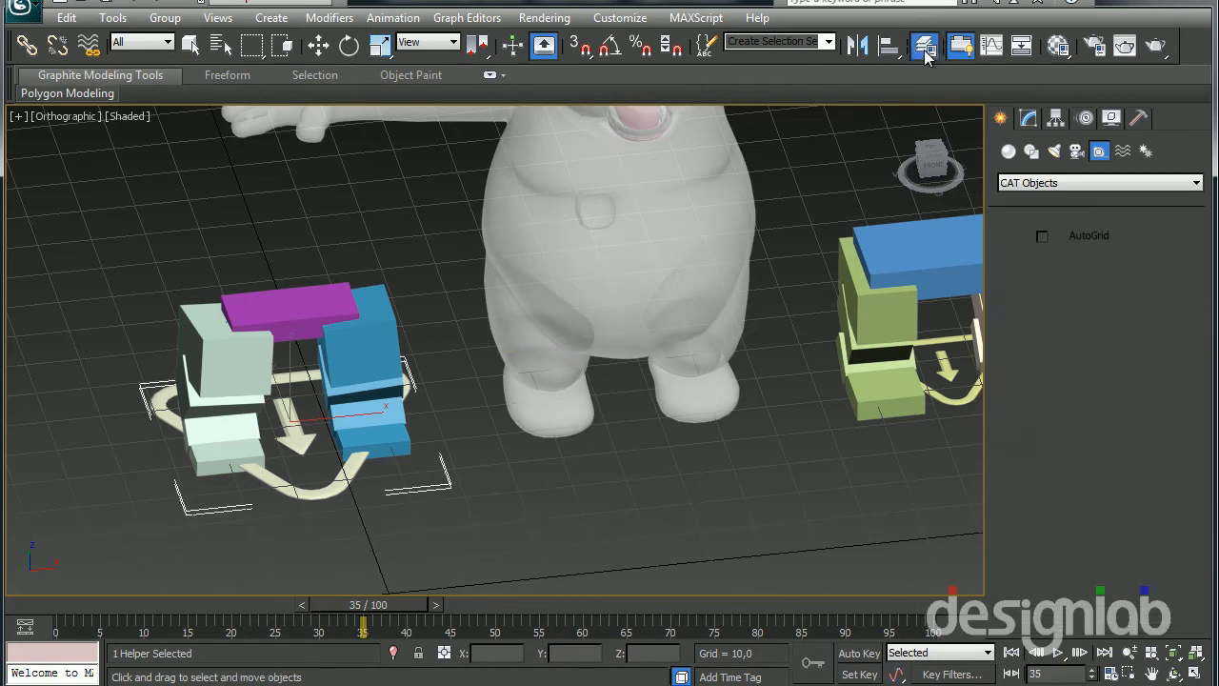
{"action": "left_click", "coordinate": [775, 155]}
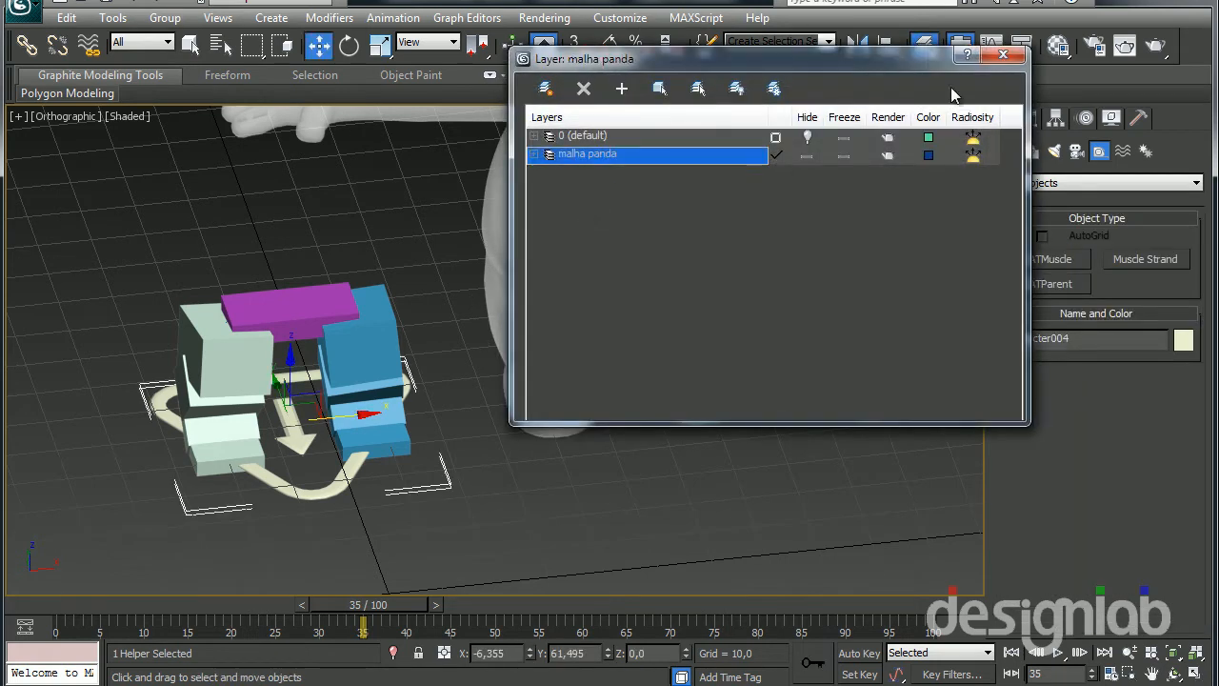
{"action": "left_click", "coordinate": [1002, 56]}
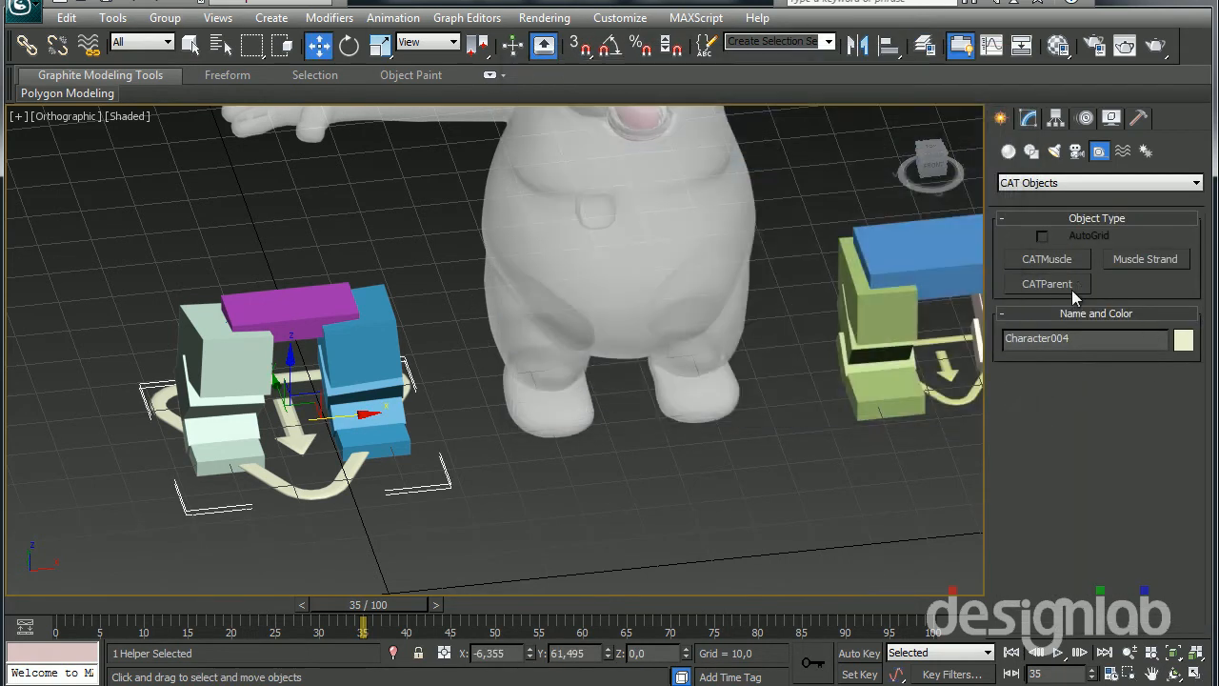
Try a Base Human CAT rig beside the panda's feet and undo its creation
{"action": "left_click", "coordinate": [1048, 284]}
{"action": "left_click_drag", "start_coordinate": [490, 367], "coordinate": [611, 580]}
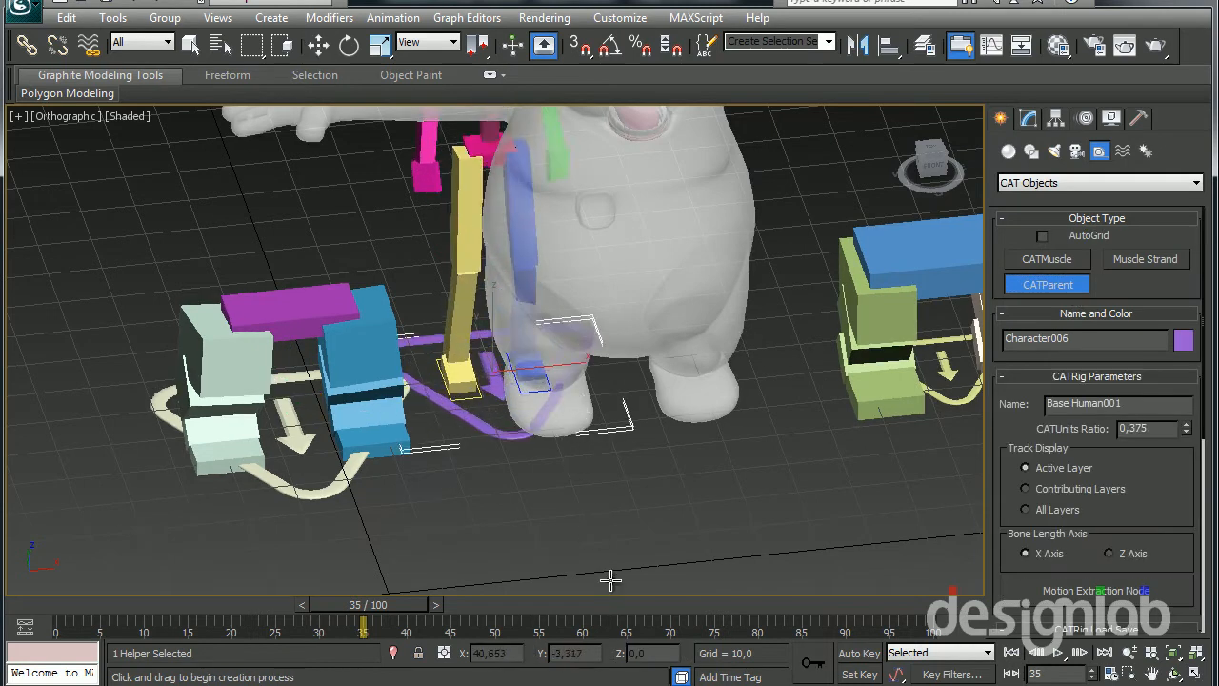
{"action": "key", "text": "ctrl+z"}
Create a CATParent with the preset set to None and a CATUnits ratio of about 0.48, centred under the panda's feet
{"action": "left_click_drag", "start_coordinate": [1005, 488], "coordinate": [998, 384]}
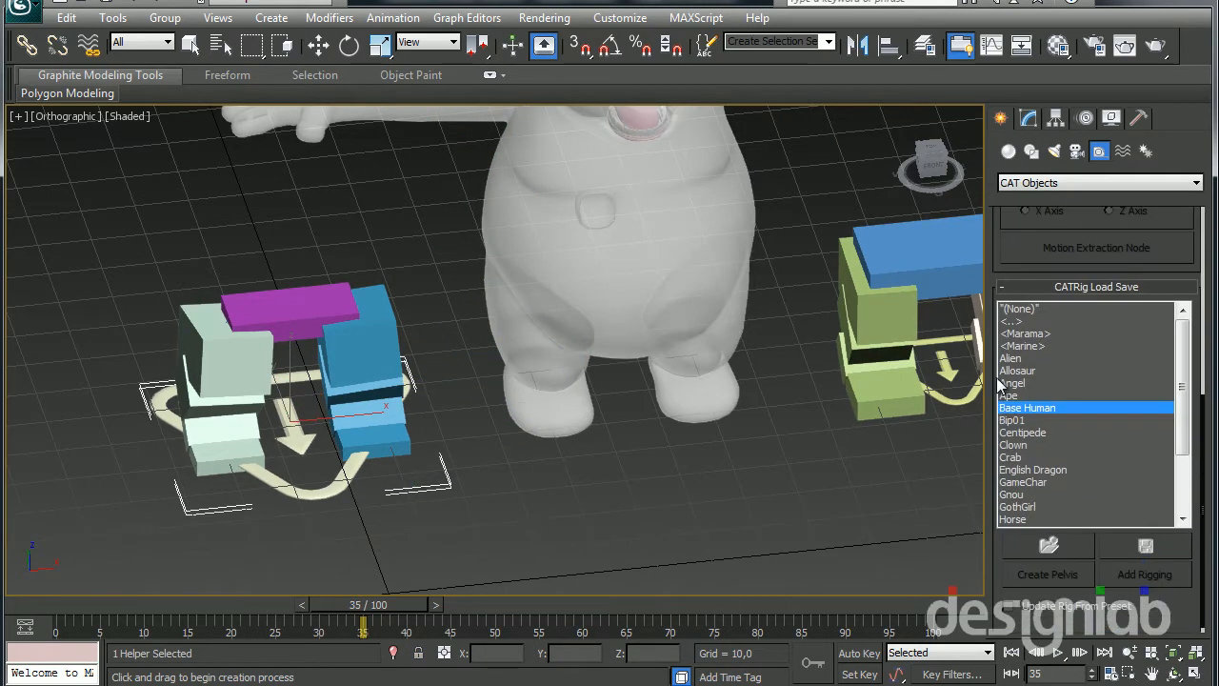
{"action": "left_click", "coordinate": [1017, 308]}
{"action": "left_click_drag", "start_coordinate": [623, 388], "coordinate": [704, 657]}
{"action": "key", "text": "w"}
{"action": "middle_click_drag", "start_coordinate": [558, 402], "coordinate": [581, 379], "text": "alt"}
{"action": "left_click_drag", "start_coordinate": [580, 379], "coordinate": [557, 382]}
{"action": "middle_click_drag", "start_coordinate": [557, 381], "coordinate": [550, 387], "text": "alt"}
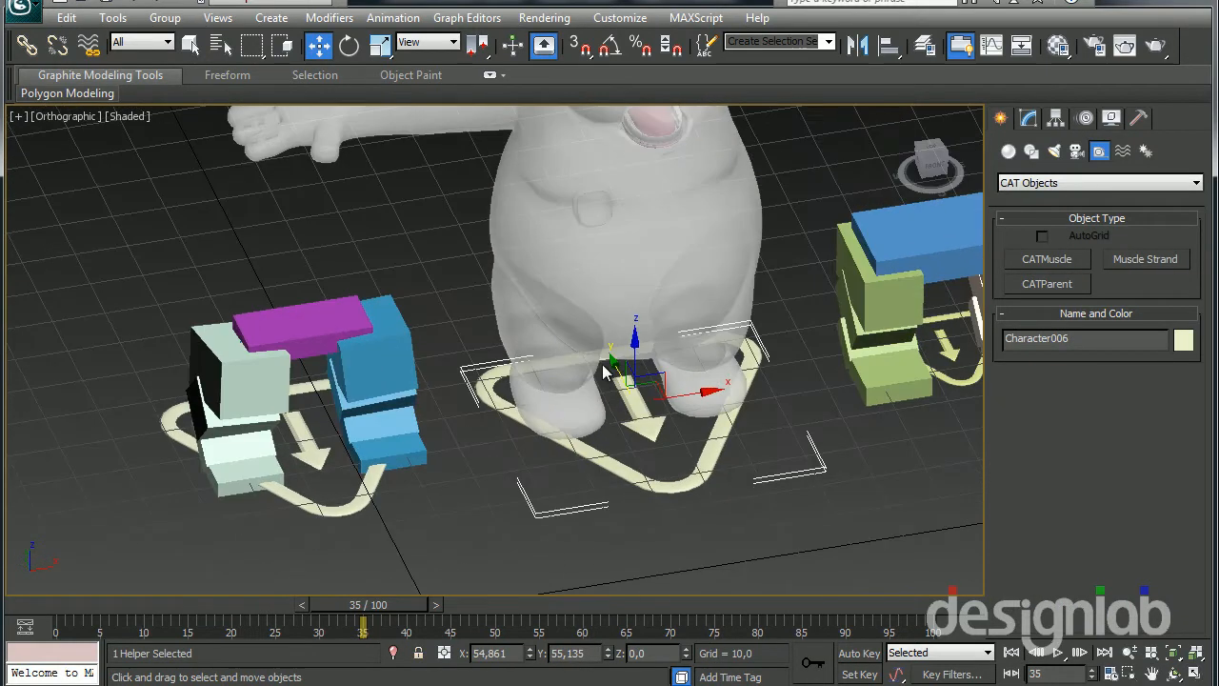
Create a pelvis for the new CATParent and view its height against the panda's body
{"action": "left_click", "coordinate": [1027, 117]}
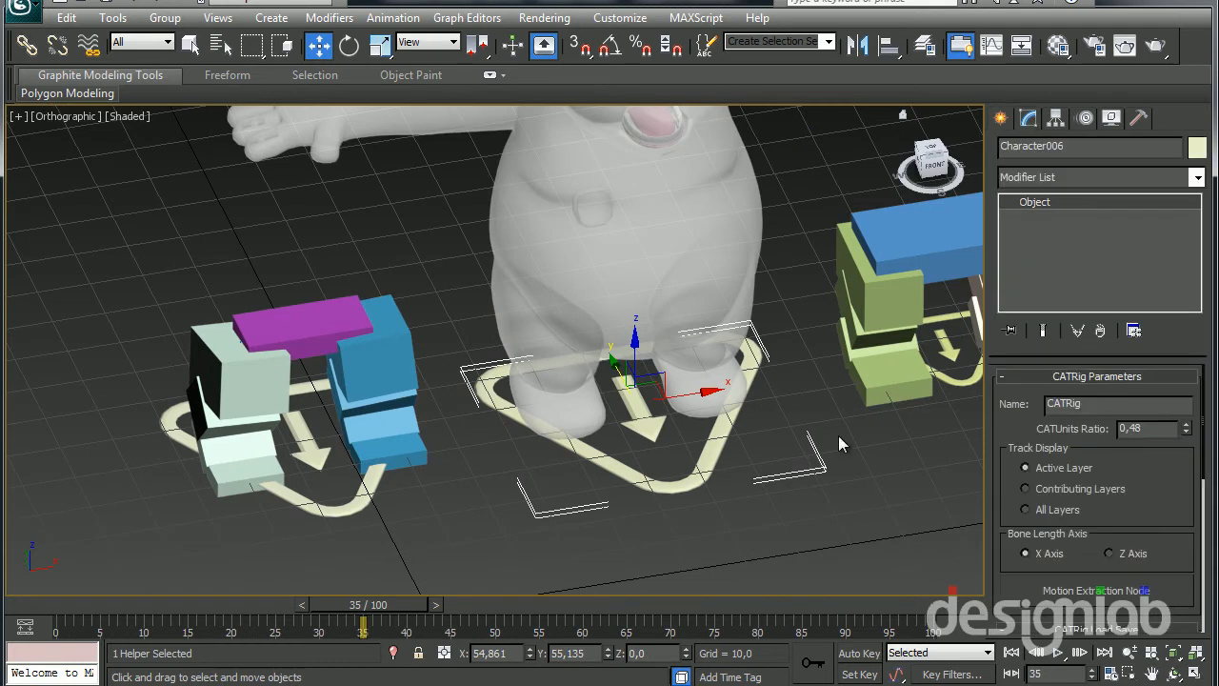
{"action": "left_click_drag", "start_coordinate": [1185, 504], "coordinate": [1169, 303]}
{"action": "left_click", "coordinate": [1046, 566]}
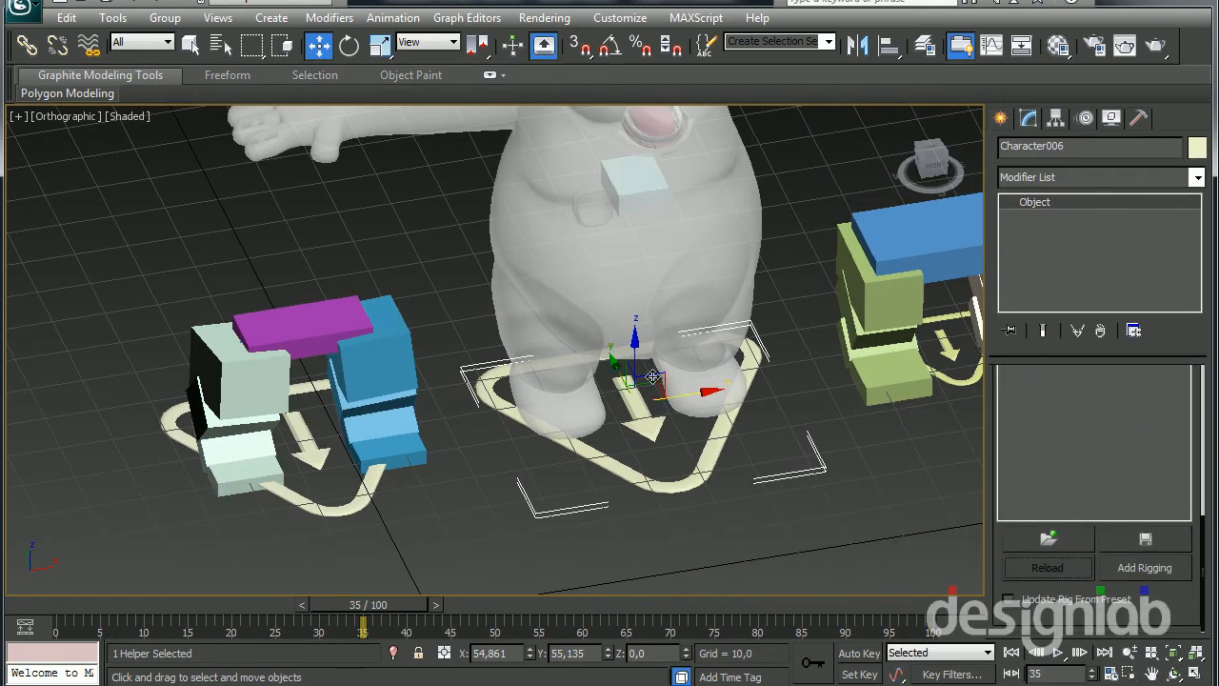
{"action": "middle_click_drag", "start_coordinate": [639, 331], "coordinate": [617, 268], "text": "alt"}
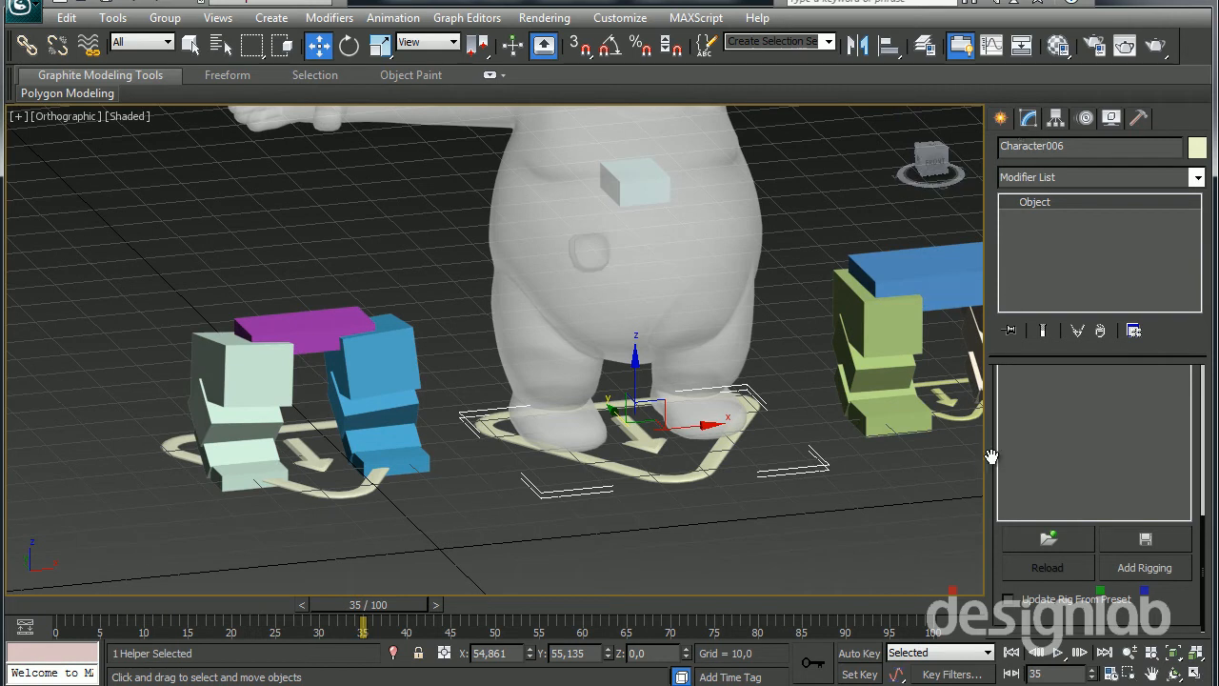
Set the new CATParent's CATUnits ratio to 0.25 and check the green leg rig's ratio for comparison
{"action": "scroll", "coordinate": [1088, 474], "scroll_direction": "up", "scroll_amount": 5}
{"action": "mouse_move", "coordinate": [1188, 434]}
{"action": "left_mouse_down"}
{"action": "mouse_move", "coordinate": [1182, 480]}
{"action": "mouse_move", "coordinate": [1171, 445]}
{"action": "left_mouse_up"}
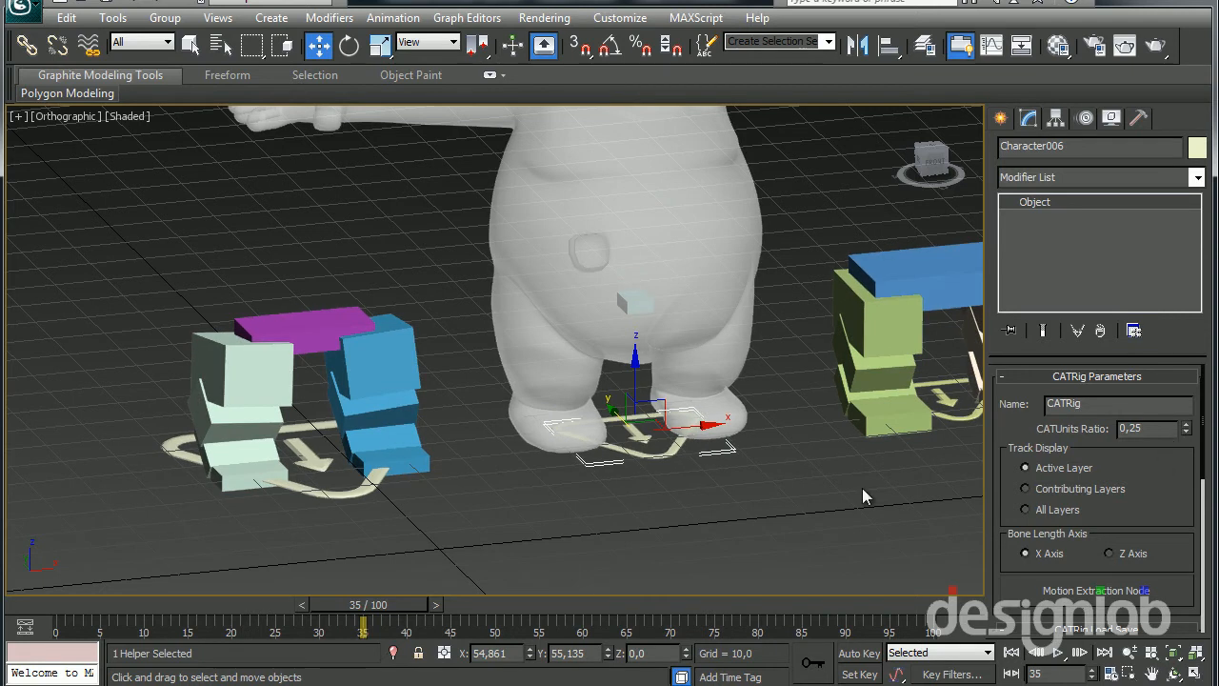
{"action": "middle_click_drag", "start_coordinate": [560, 336], "coordinate": [633, 309], "text": "alt"}
{"action": "middle_click_drag", "start_coordinate": [829, 298], "coordinate": [831, 442], "text": "alt"}
{"action": "left_click", "coordinate": [845, 414]}
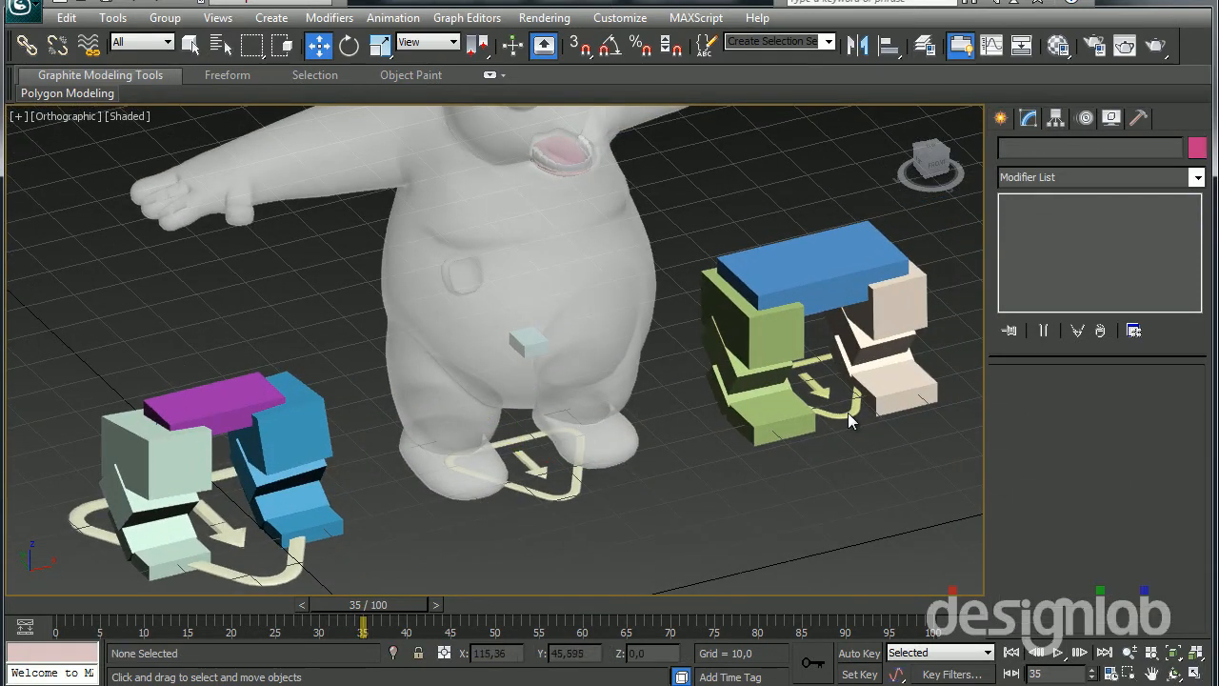
{"action": "left_click", "coordinate": [847, 412]}
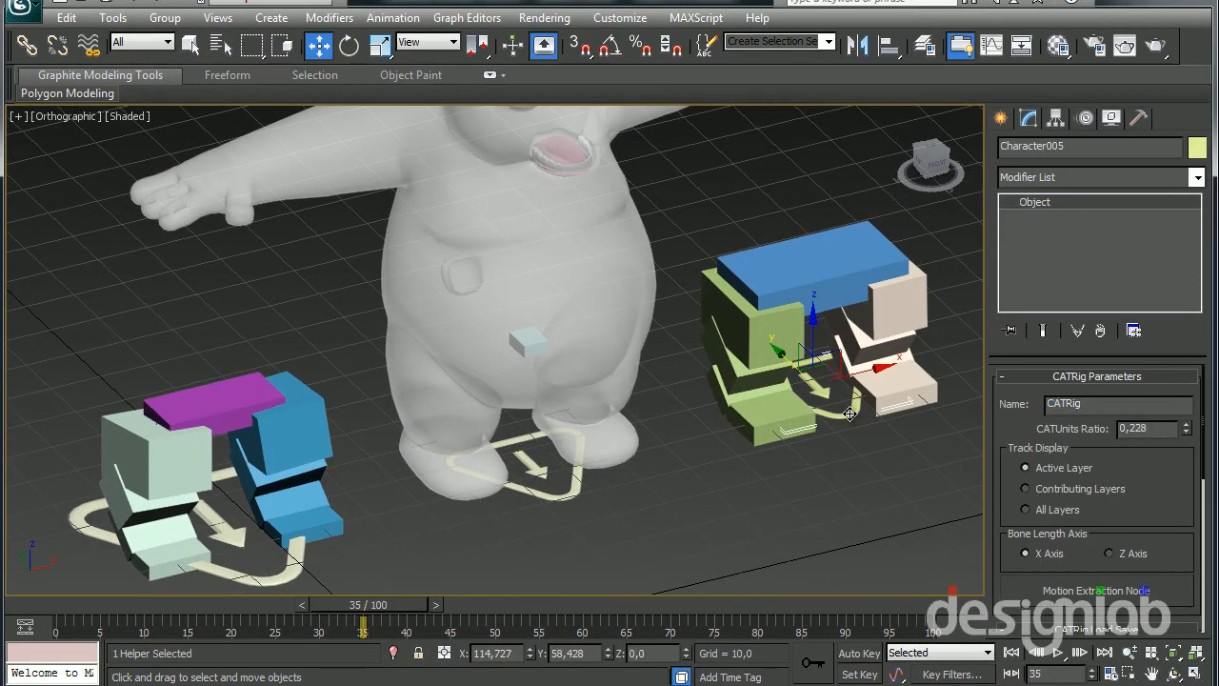
Delete the new CATParent and its pelvis from under the panda
{"action": "left_click", "coordinate": [580, 494]}
{"action": "middle_click_drag", "start_coordinate": [590, 493], "coordinate": [561, 502], "text": "alt"}
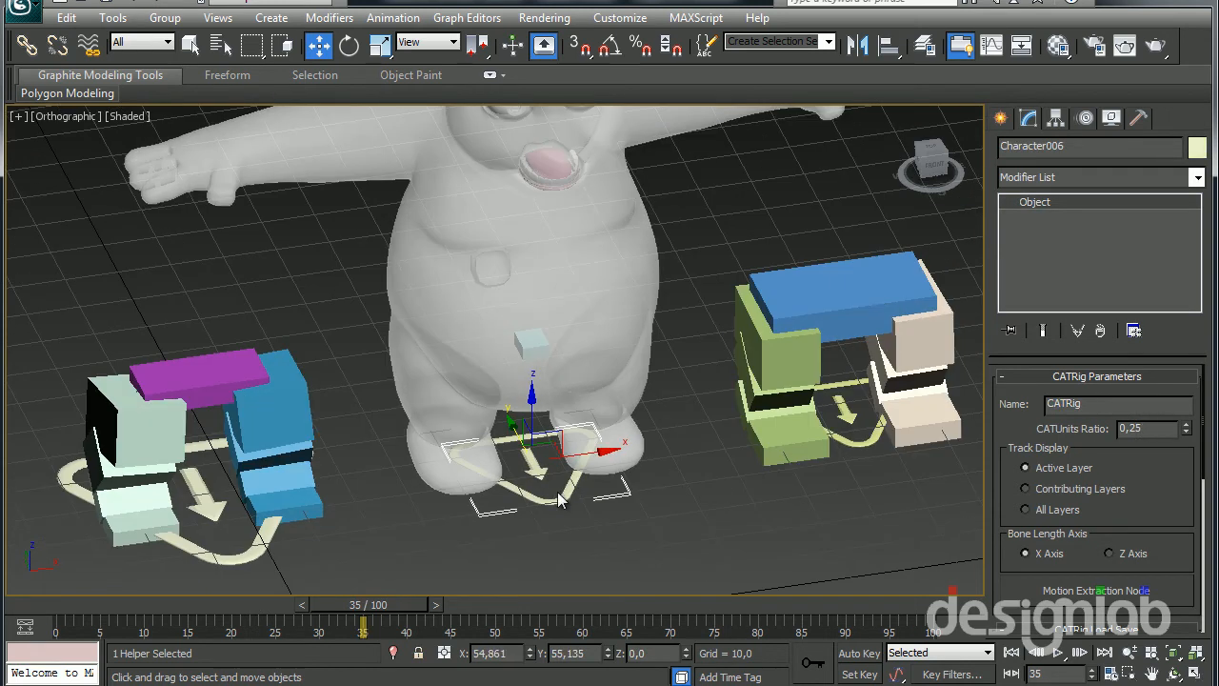
{"action": "key", "text": "Delete"}
Shift the leg rig with the larger CATParent slightly toward the panda, to about -0.5 on X
{"action": "middle_click_drag", "start_coordinate": [339, 407], "coordinate": [417, 387]}
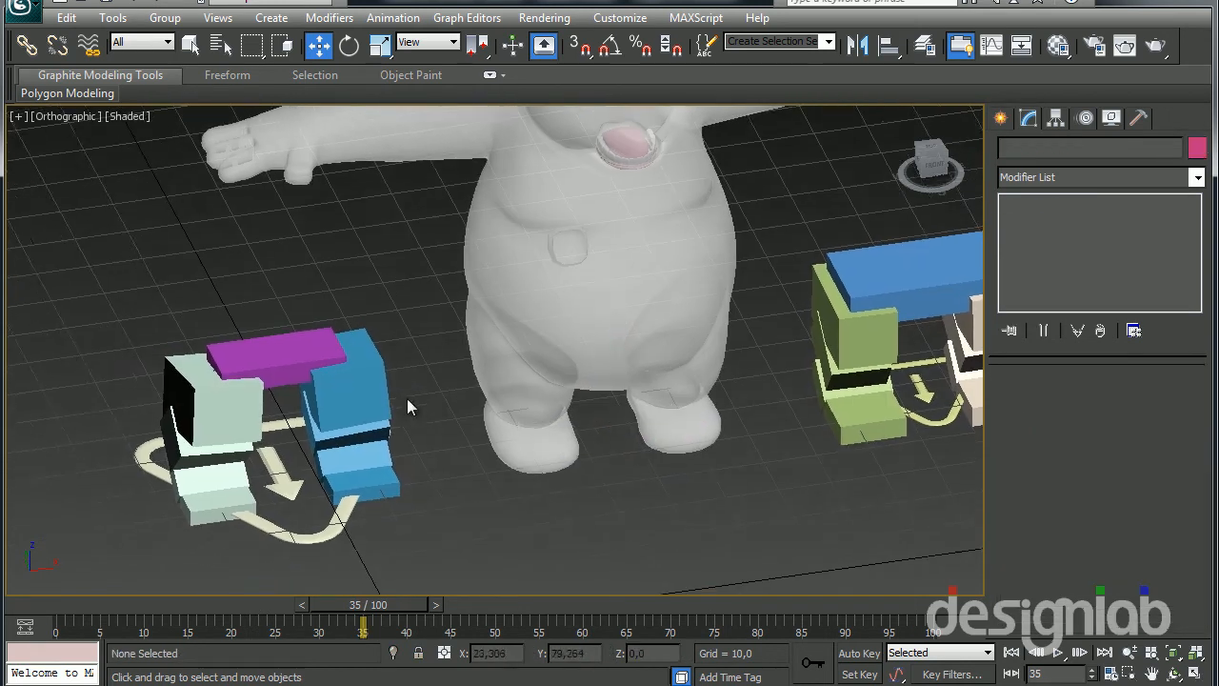
{"action": "left_click", "coordinate": [297, 534]}
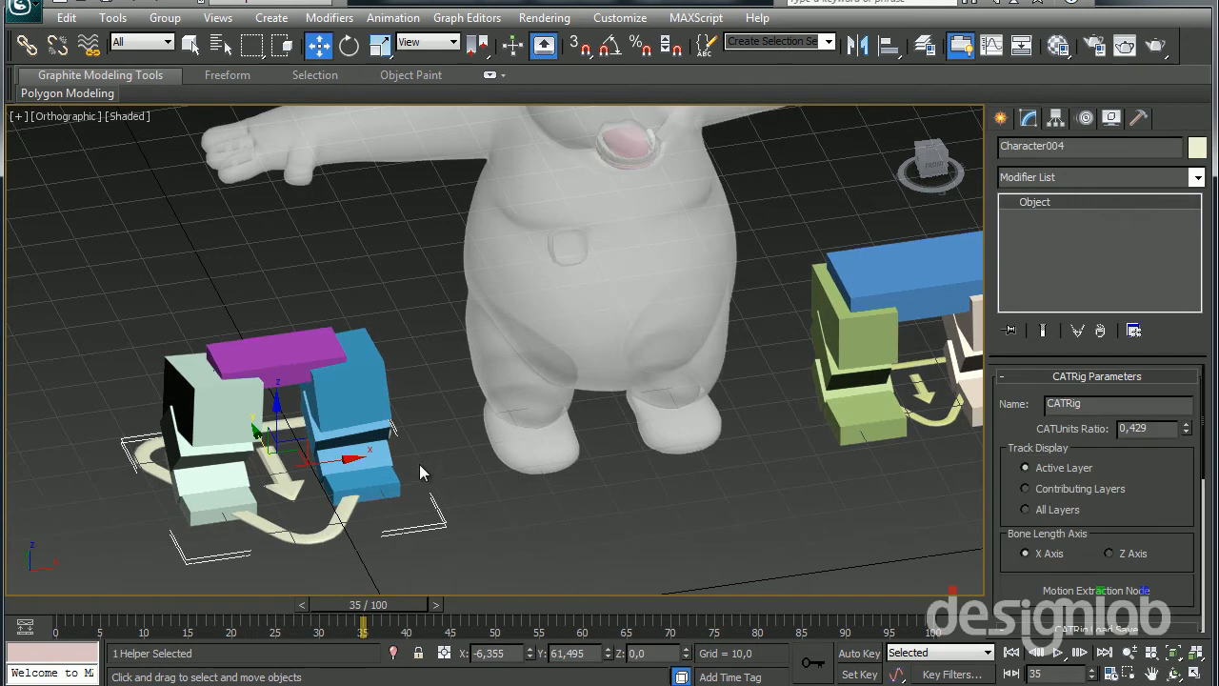
{"action": "left_click_drag", "start_coordinate": [332, 458], "coordinate": [363, 500]}
Try the green leg rig on the panda's legs and undo the move
{"action": "left_click", "coordinate": [931, 448]}
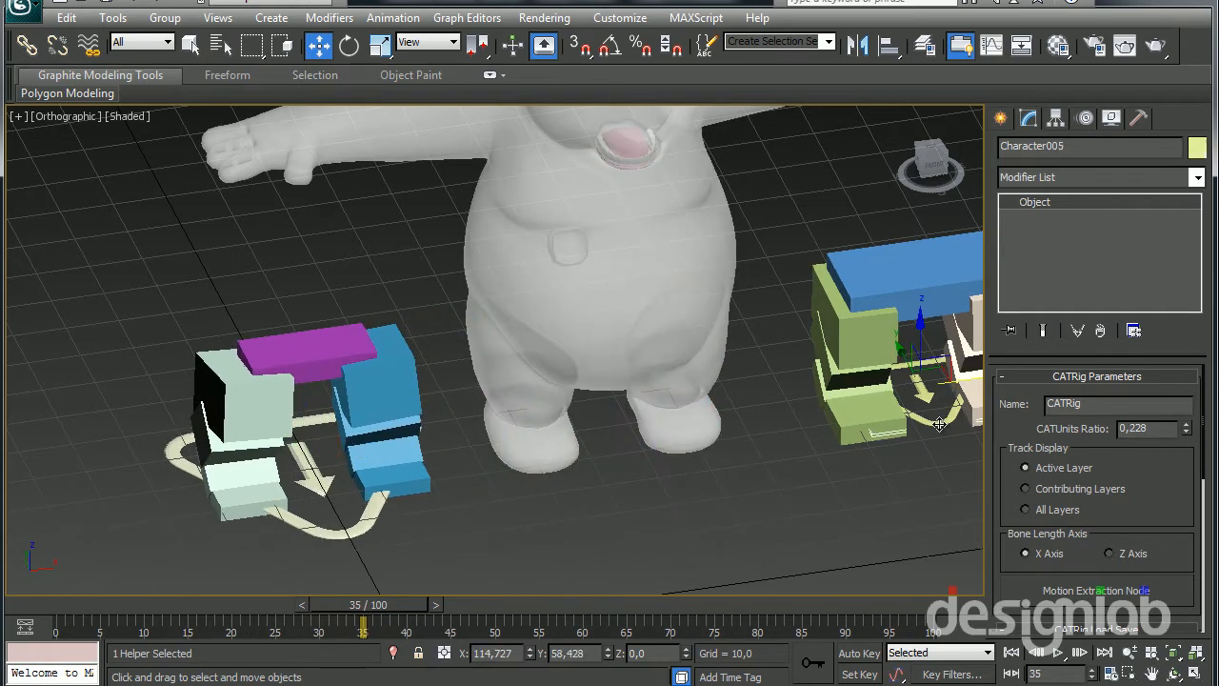
{"action": "left_click_drag", "start_coordinate": [959, 385], "coordinate": [655, 424]}
{"action": "key", "text": "ctrl+z"}
{"action": "middle_click_drag", "start_coordinate": [632, 449], "coordinate": [602, 453]}
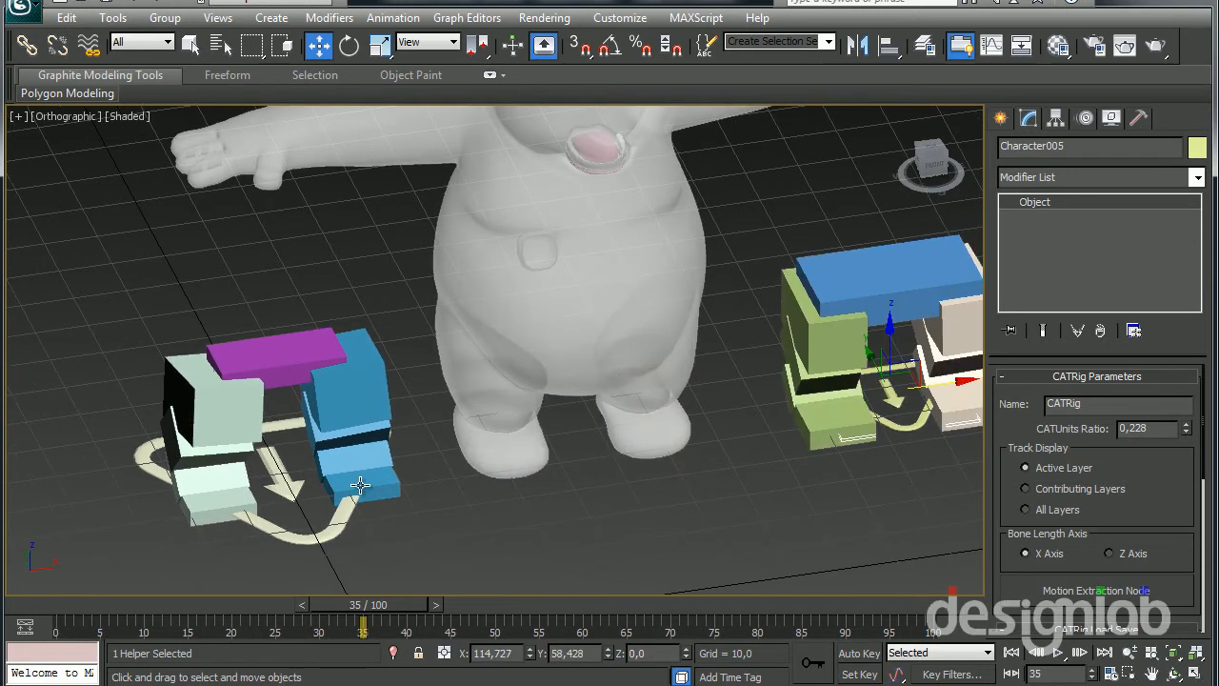
Add a CATMotion layer to the leg rig with the larger CATParent and switch it to animation mode
{"action": "left_click", "coordinate": [311, 464]}
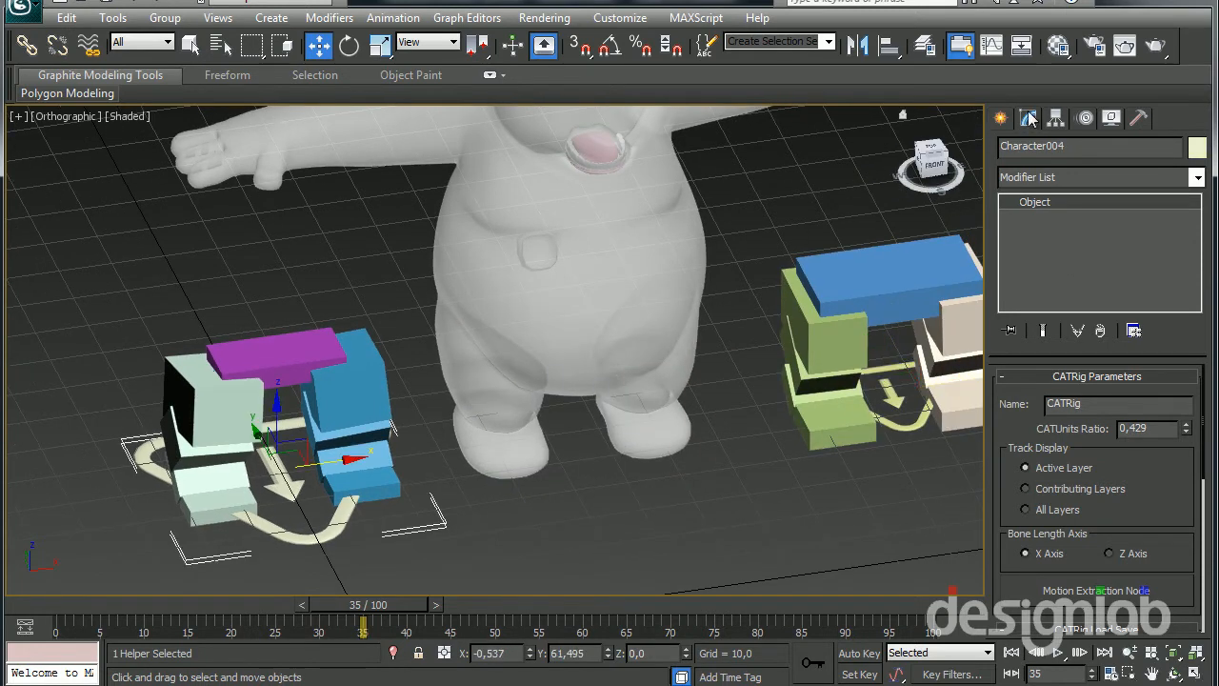
{"action": "left_click", "coordinate": [1083, 119]}
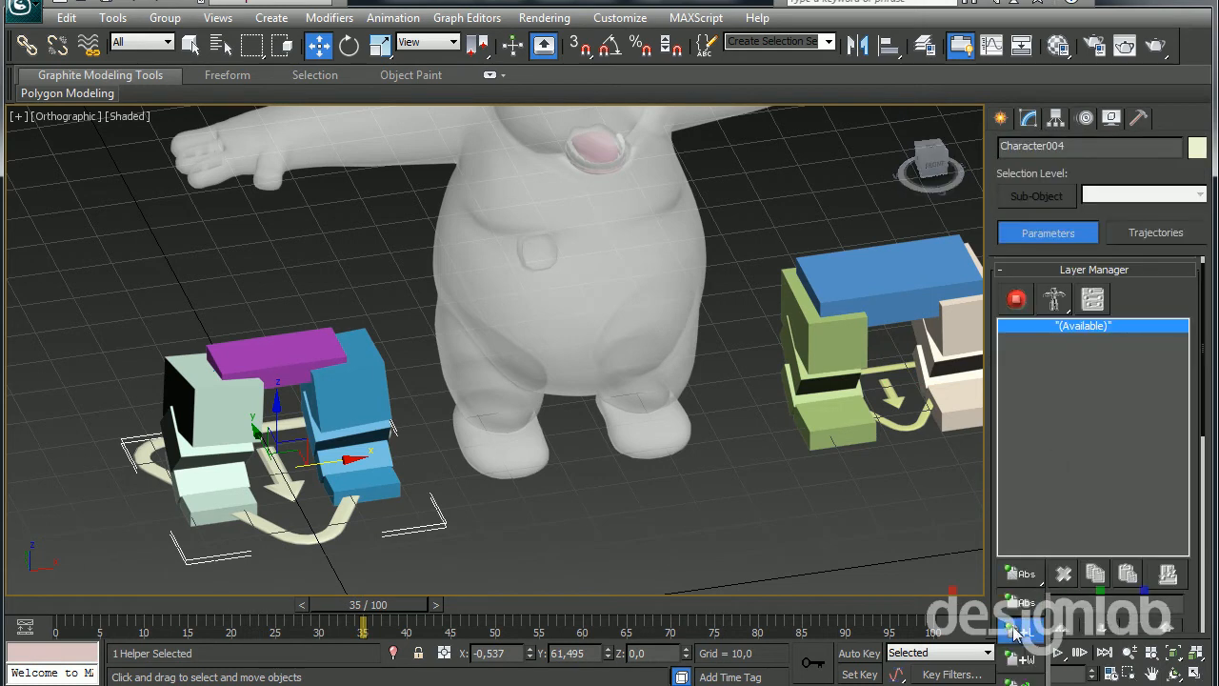
{"action": "left_click_drag", "start_coordinate": [1021, 574], "coordinate": [1021, 682]}
{"action": "middle_click_drag", "start_coordinate": [435, 505], "coordinate": [439, 446]}
{"action": "key", "text": "super"}
{"action": "middle_click_drag", "start_coordinate": [508, 395], "coordinate": [533, 505]}
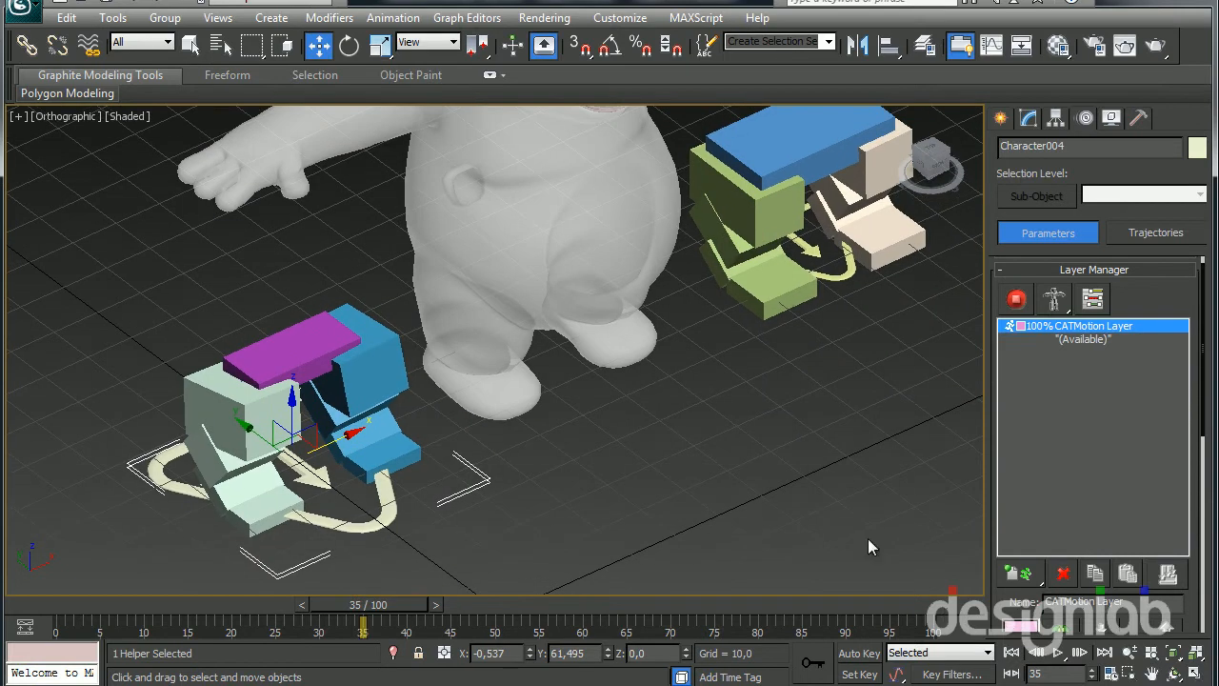
{"action": "left_click", "coordinate": [1017, 299]}
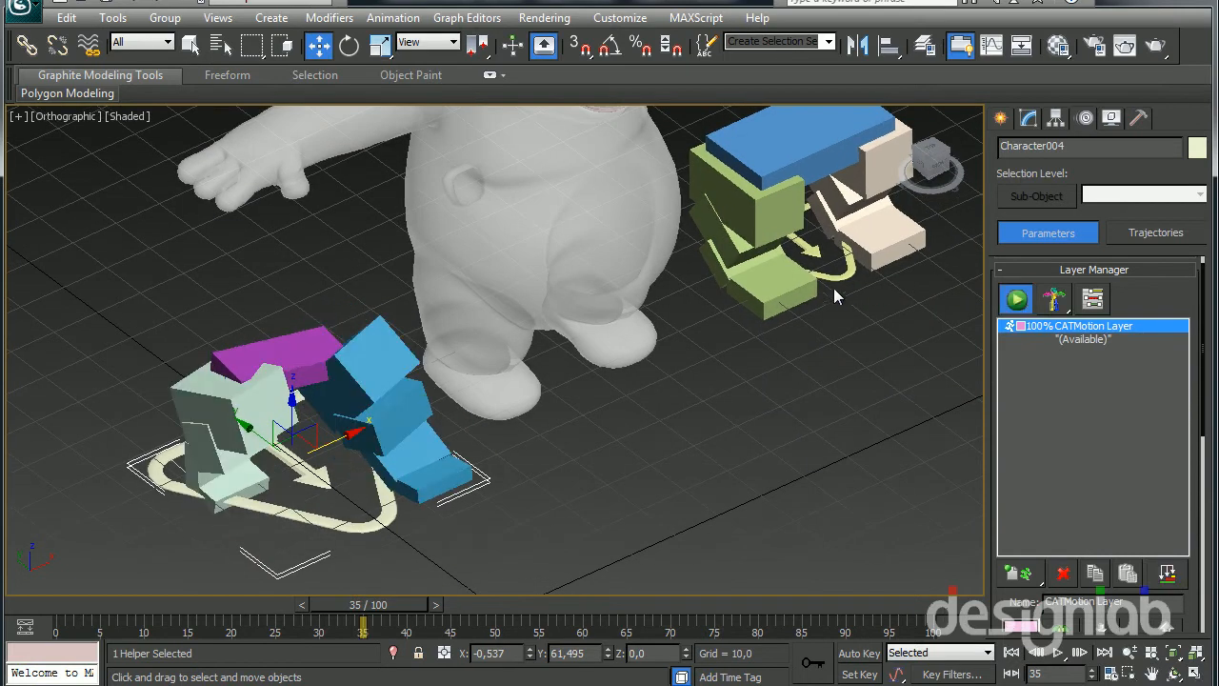
Add a CATMotion layer to the green leg rig with the smaller CATParent and switch it to animation mode
{"action": "left_click", "coordinate": [833, 279]}
{"action": "left_click_drag", "start_coordinate": [1019, 573], "coordinate": [1021, 603]}
{"action": "left_click", "coordinate": [1017, 297]}
{"action": "middle_click_drag", "start_coordinate": [776, 363], "coordinate": [751, 371]}
Play both panda leg rigs' walk cycles together and compare their strides
{"action": "scroll", "coordinate": [751, 370], "scroll_direction": "down", "scroll_amount": 4}
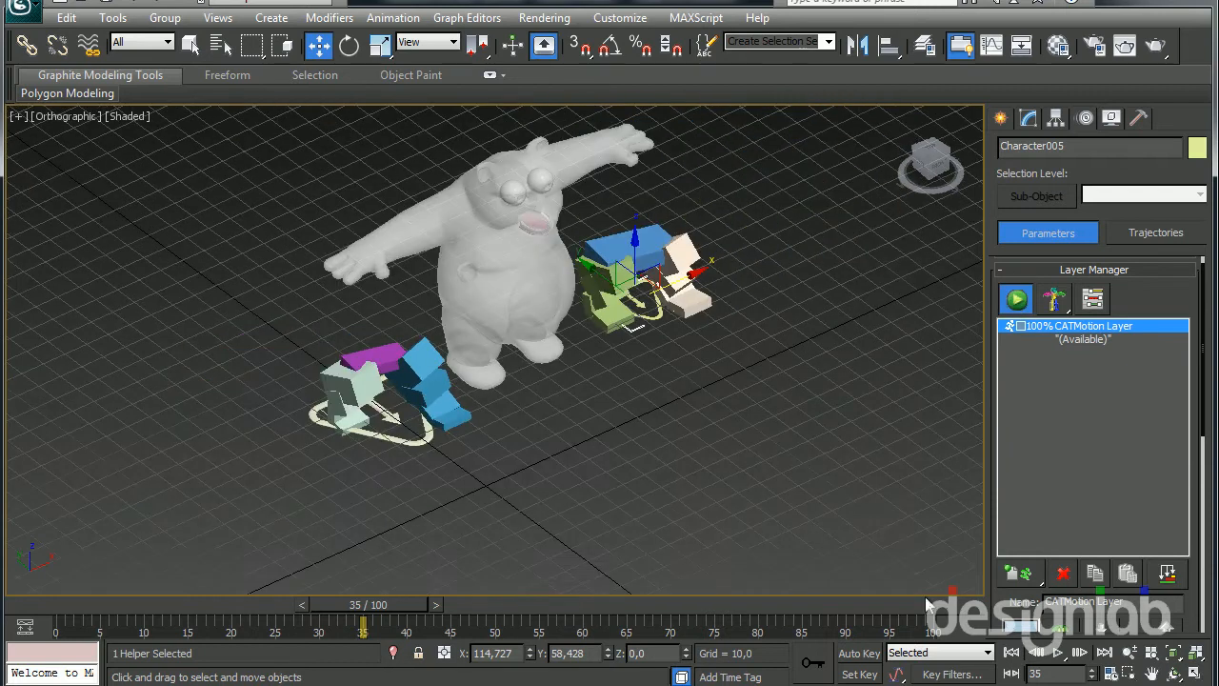
{"action": "left_click", "coordinate": [1055, 653]}
{"action": "scroll", "coordinate": [645, 466], "scroll_direction": "up", "scroll_amount": 3}
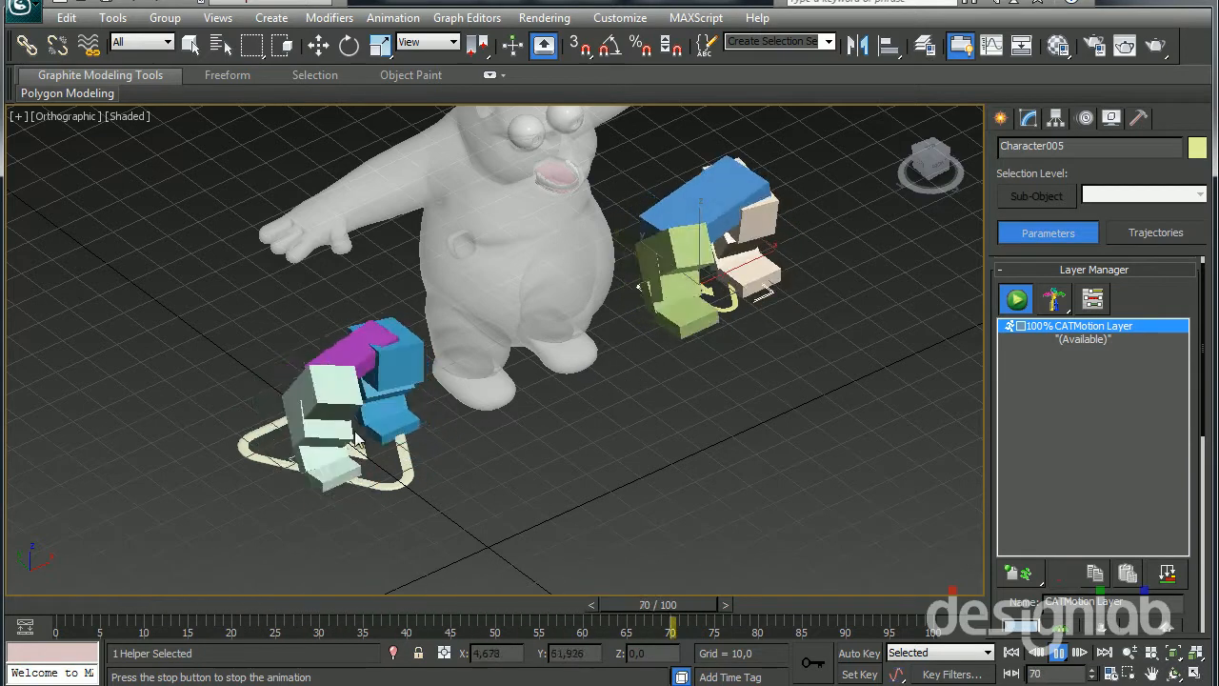
Stop playback and open the CATMotion Editor for the leg rig with the larger CATParent
{"action": "middle_click_drag", "start_coordinate": [656, 468], "coordinate": [588, 488]}
{"action": "left_click", "coordinate": [1058, 652]}
{"action": "middle_click_drag", "start_coordinate": [559, 443], "coordinate": [615, 445]}
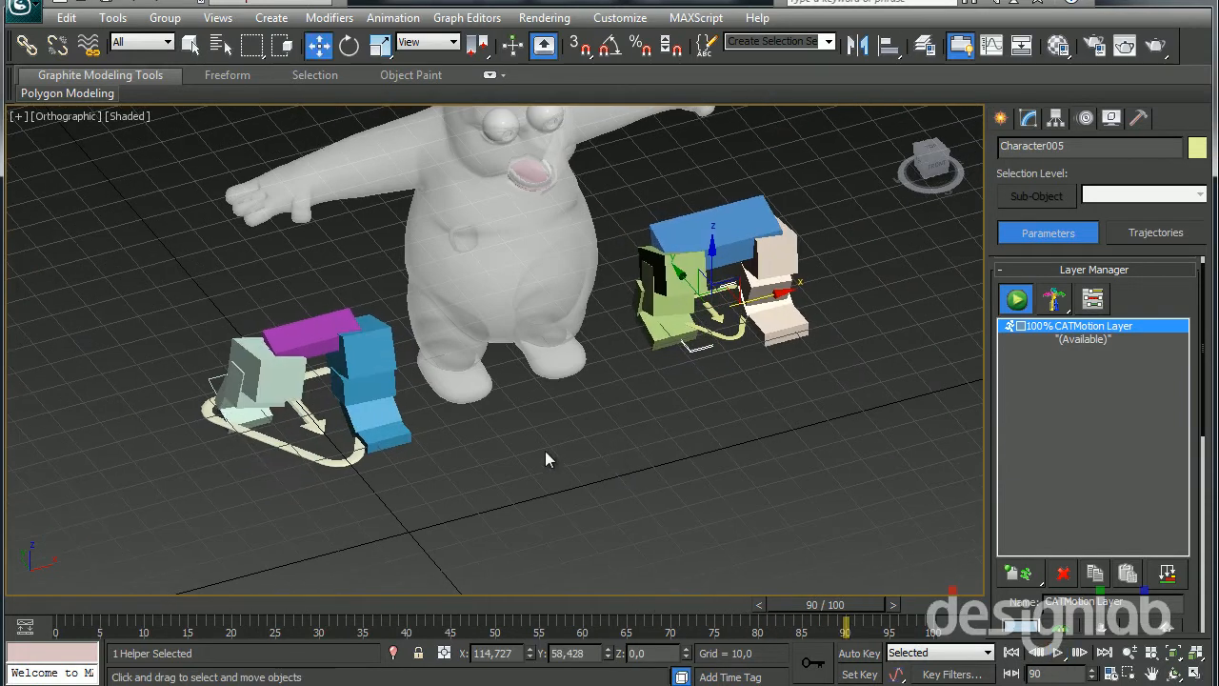
{"action": "left_click", "coordinate": [309, 421]}
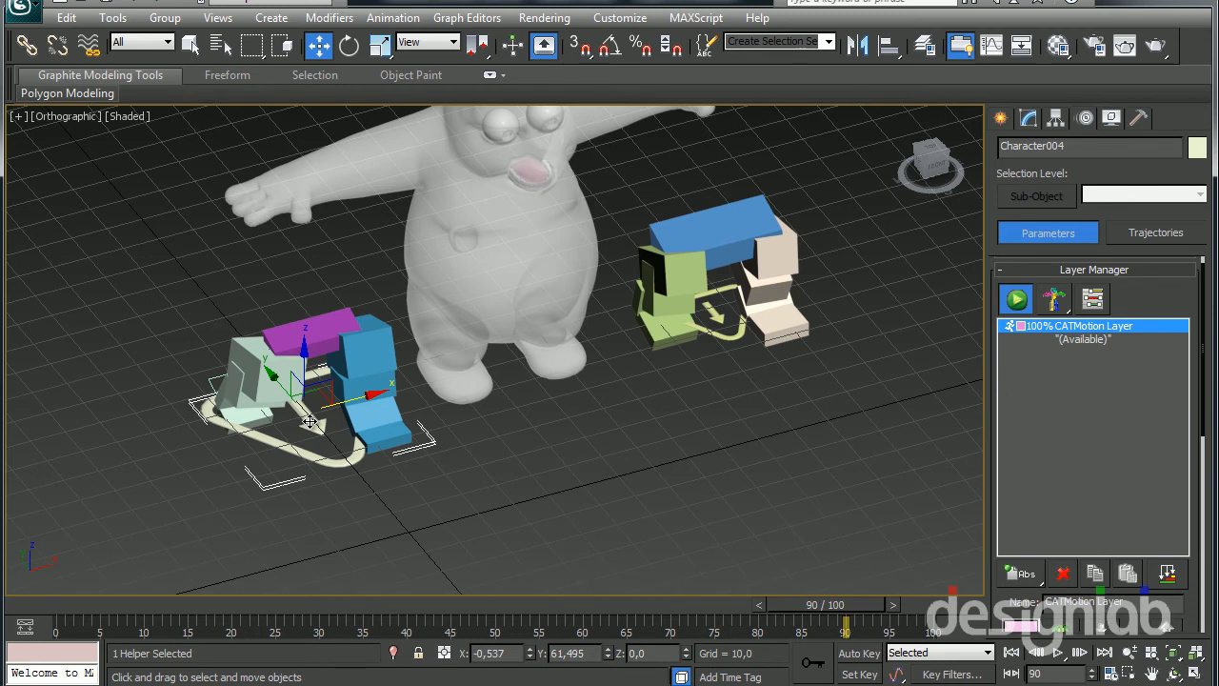
{"action": "middle_click_drag", "start_coordinate": [517, 396], "coordinate": [513, 444], "text": "alt"}
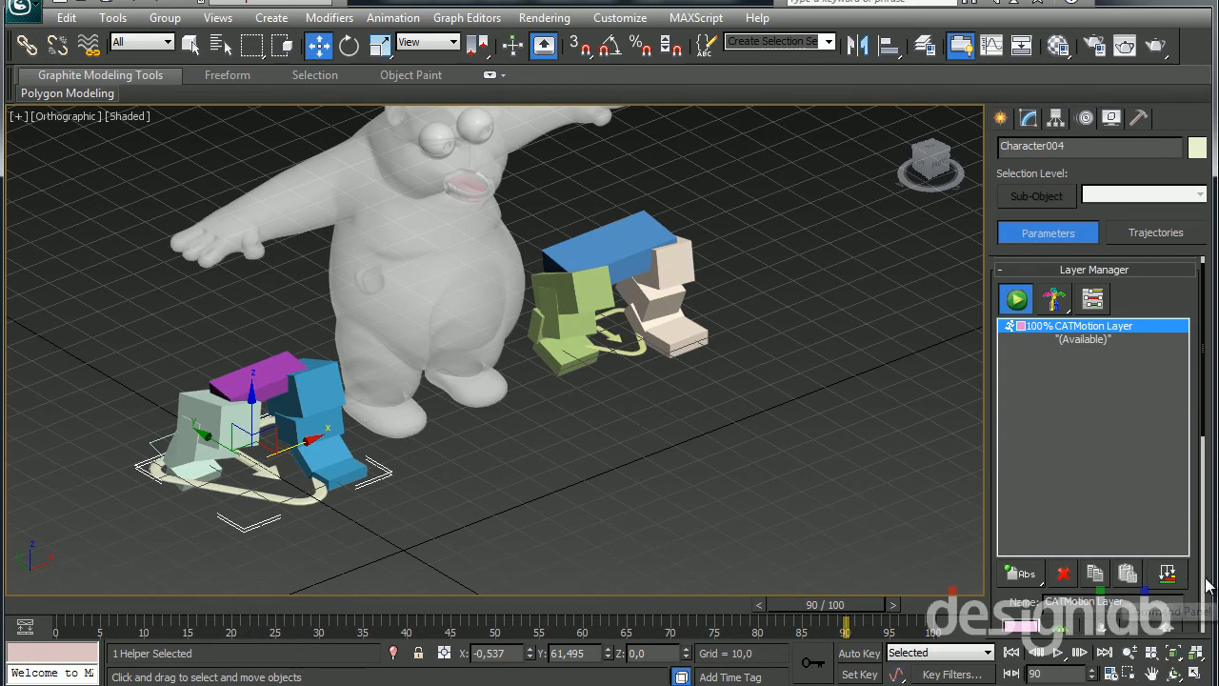
{"action": "left_click_drag", "start_coordinate": [1196, 576], "coordinate": [1191, 549]}
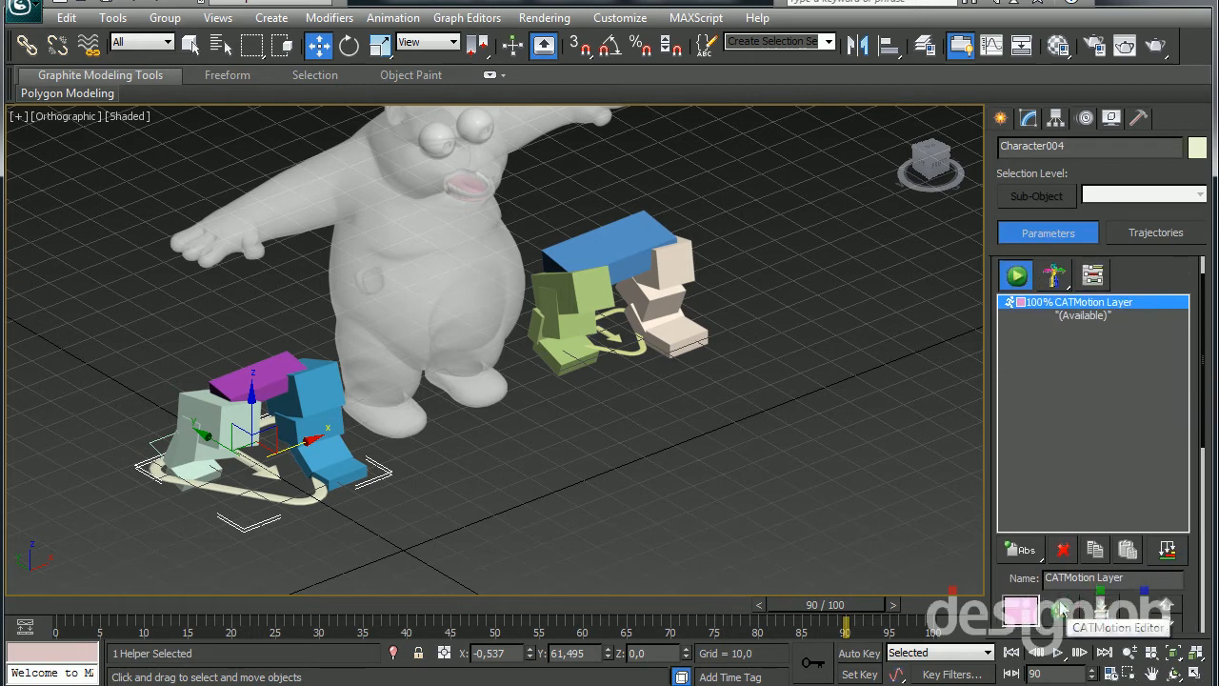
{"action": "left_click", "coordinate": [1060, 610]}
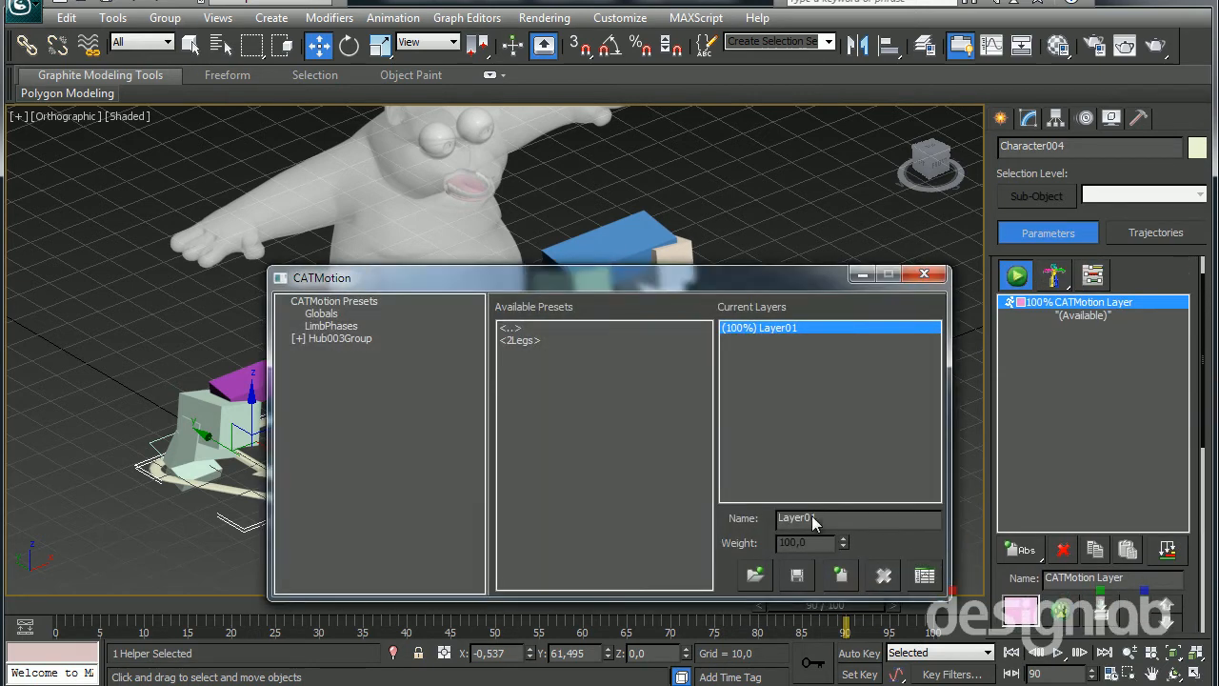
{"action": "left_click_drag", "start_coordinate": [644, 282], "coordinate": [868, 134]}
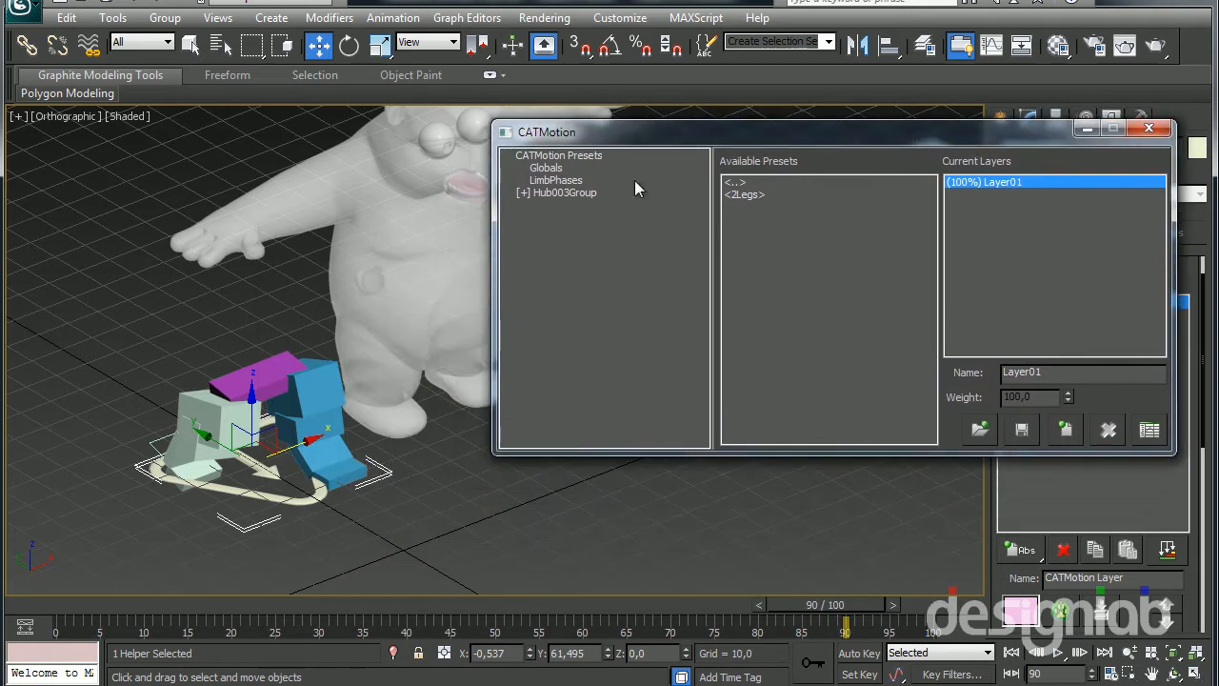
Look through the hub and leg motion parameters under Hub003Group, then collapse the group again
{"action": "left_click", "coordinate": [523, 193]}
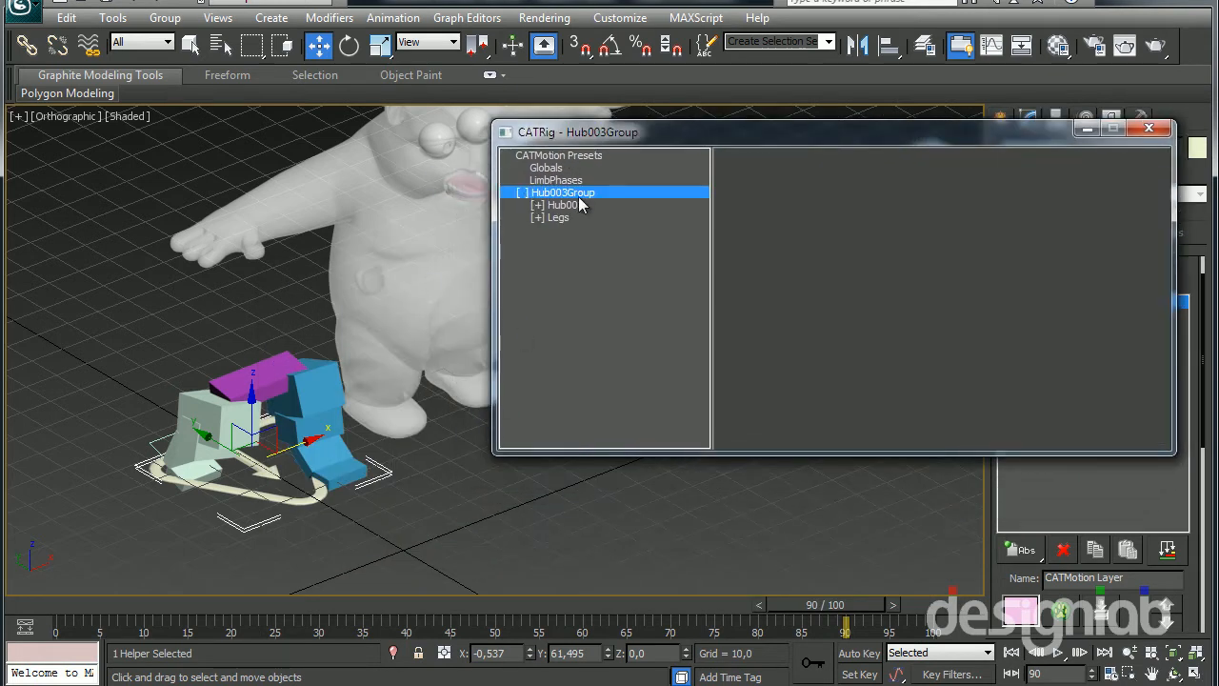
{"action": "left_click", "coordinate": [537, 205]}
{"action": "left_click", "coordinate": [536, 316]}
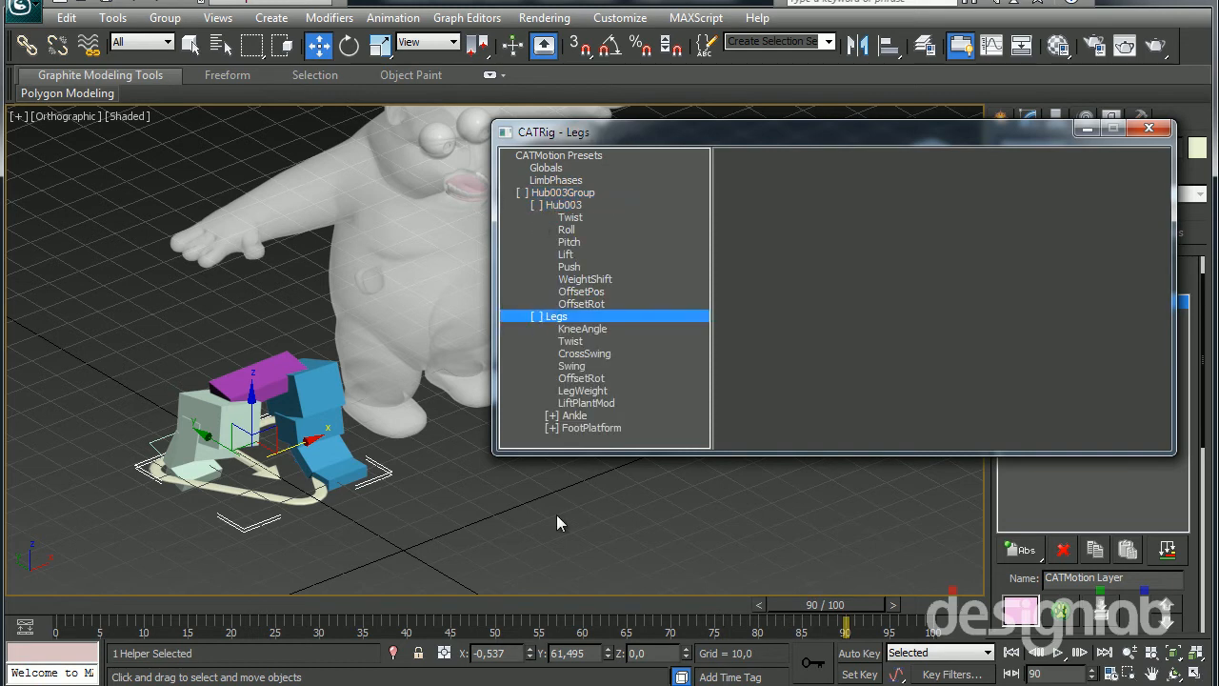
{"action": "left_click", "coordinate": [523, 192]}
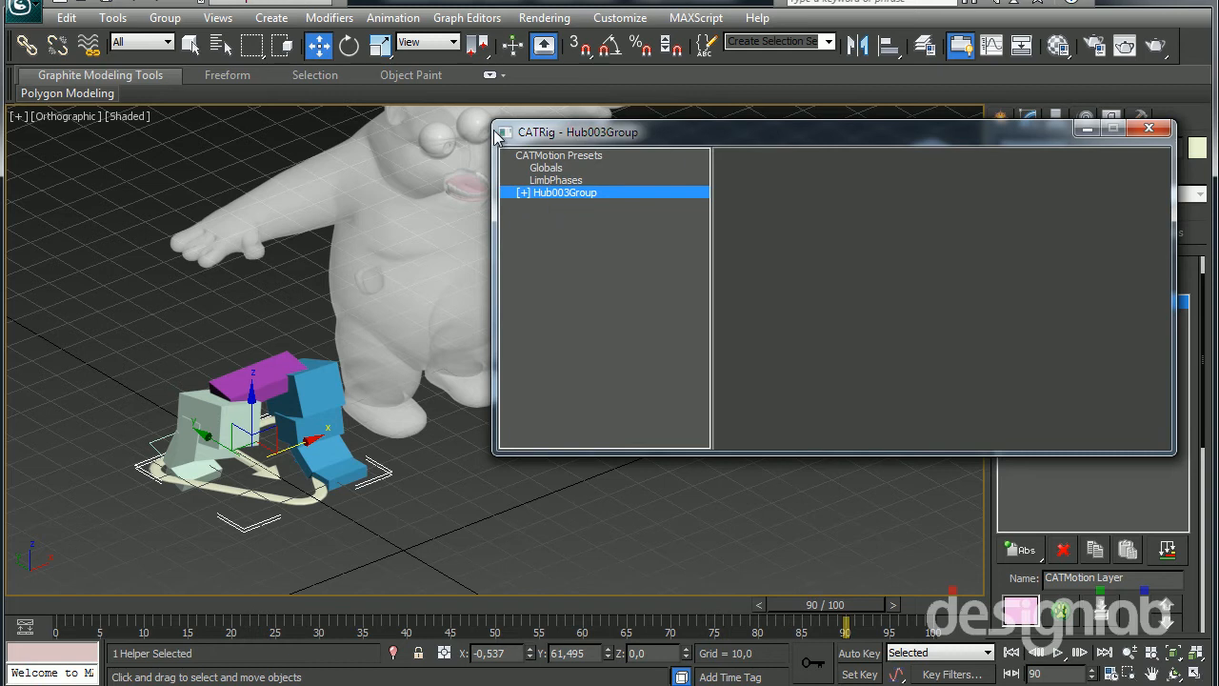
Reduce the Max Stride Length in the CATMotion Globals to about 94,3 for the rig with the larger CATParent
{"action": "left_click_drag", "start_coordinate": [613, 136], "coordinate": [592, 269]}
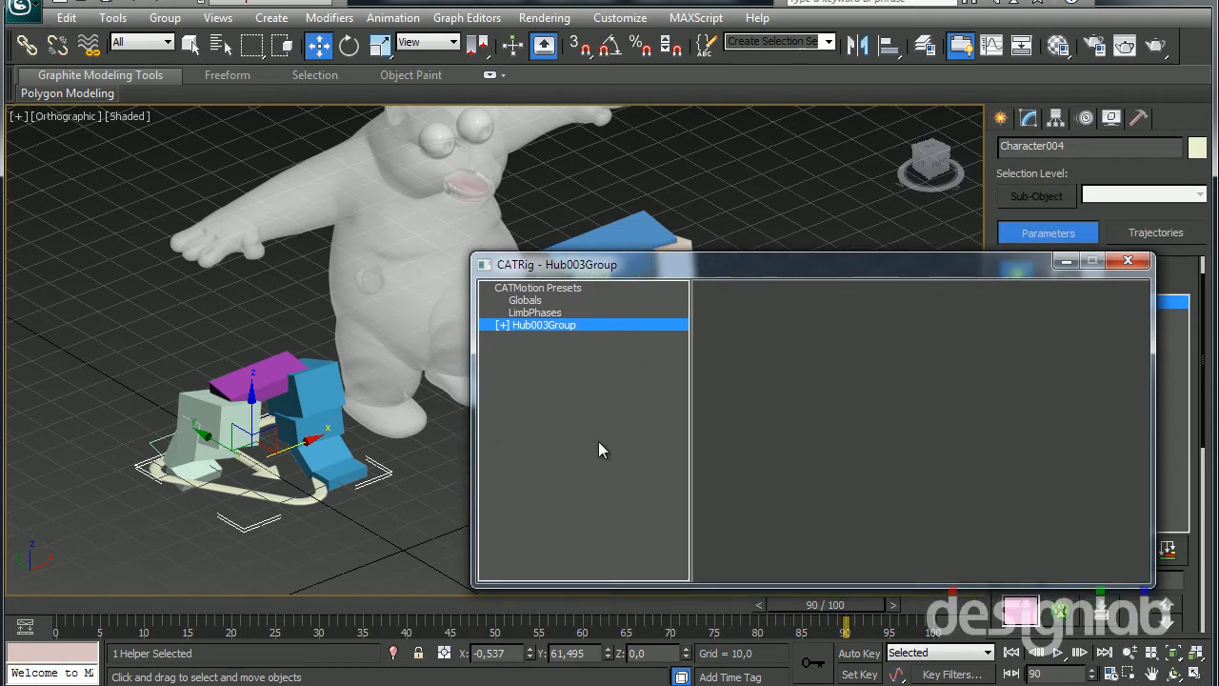
{"action": "left_click", "coordinate": [524, 301]}
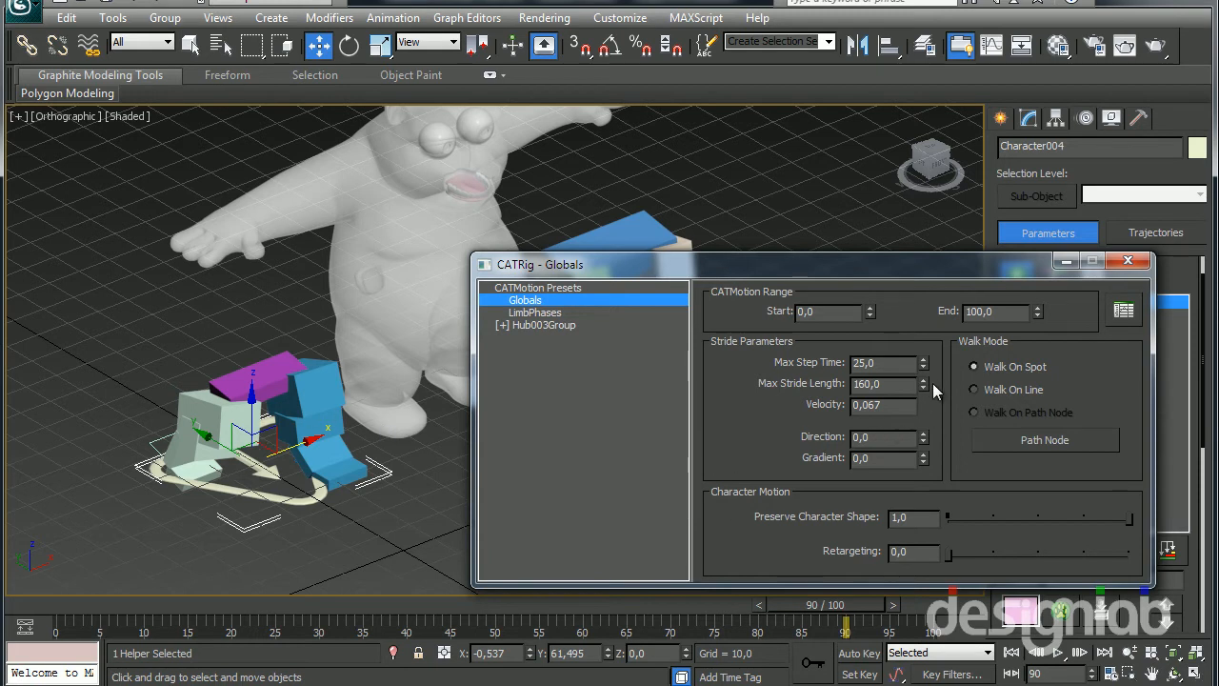
{"action": "left_click_drag", "start_coordinate": [920, 399], "coordinate": [923, 436]}
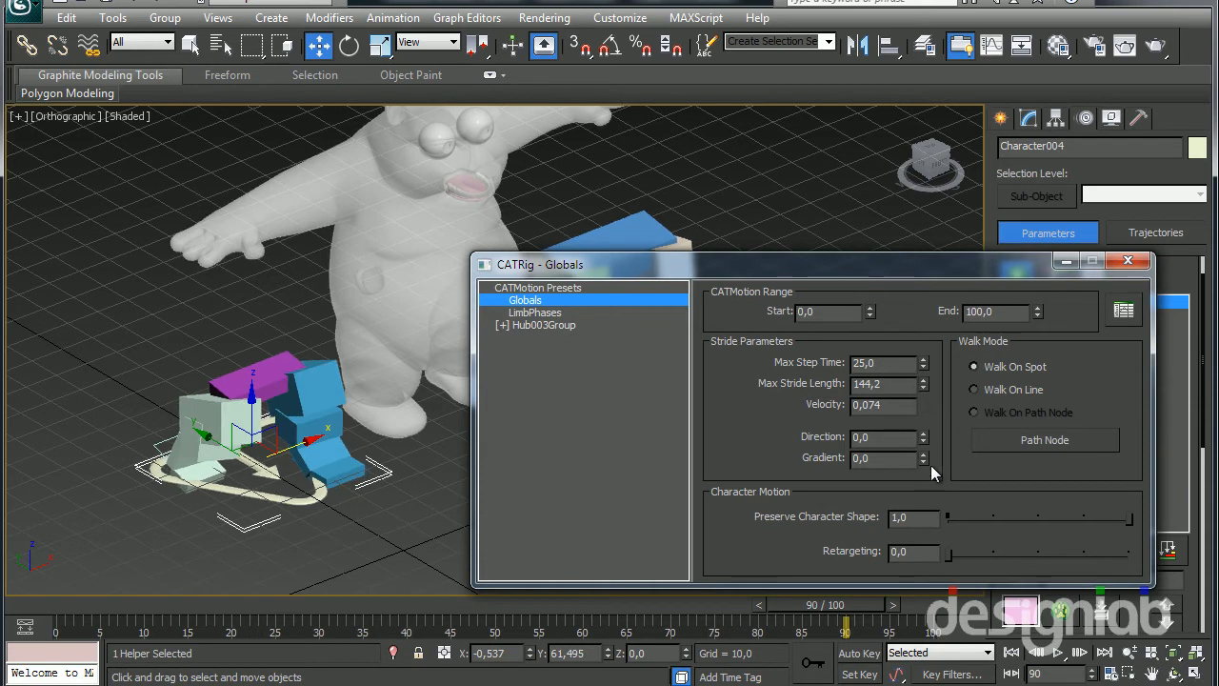
{"action": "left_click_drag", "start_coordinate": [940, 538], "coordinate": [935, 433]}
{"action": "left_click_drag", "start_coordinate": [921, 392], "coordinate": [940, 464]}
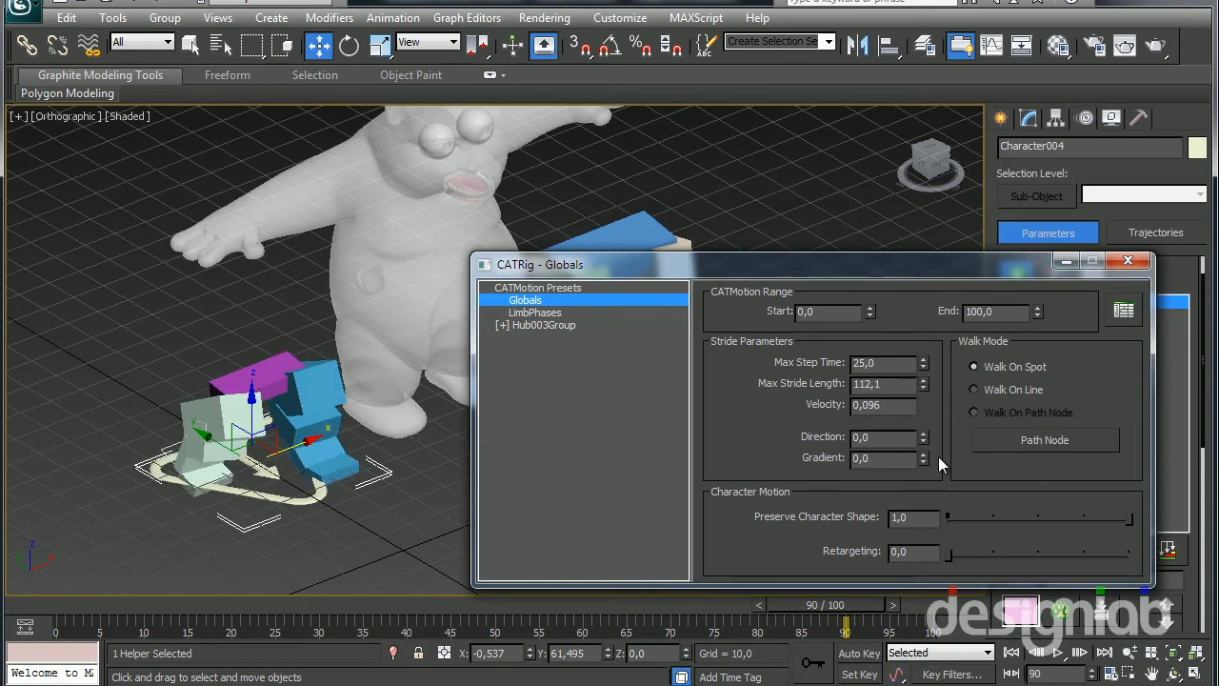
Play both rigs to compare their walk cycles, close the CATMotion Editor and stop playback
{"action": "left_click", "coordinate": [1058, 653]}
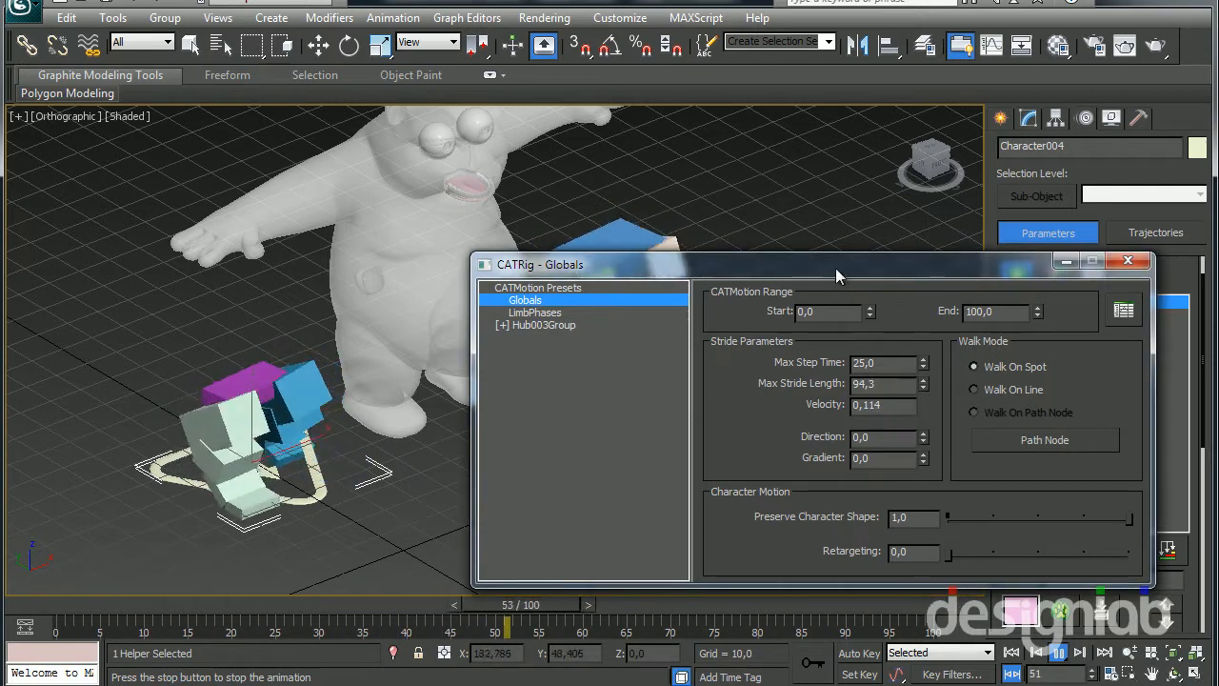
{"action": "left_click_drag", "start_coordinate": [835, 269], "coordinate": [920, 397]}
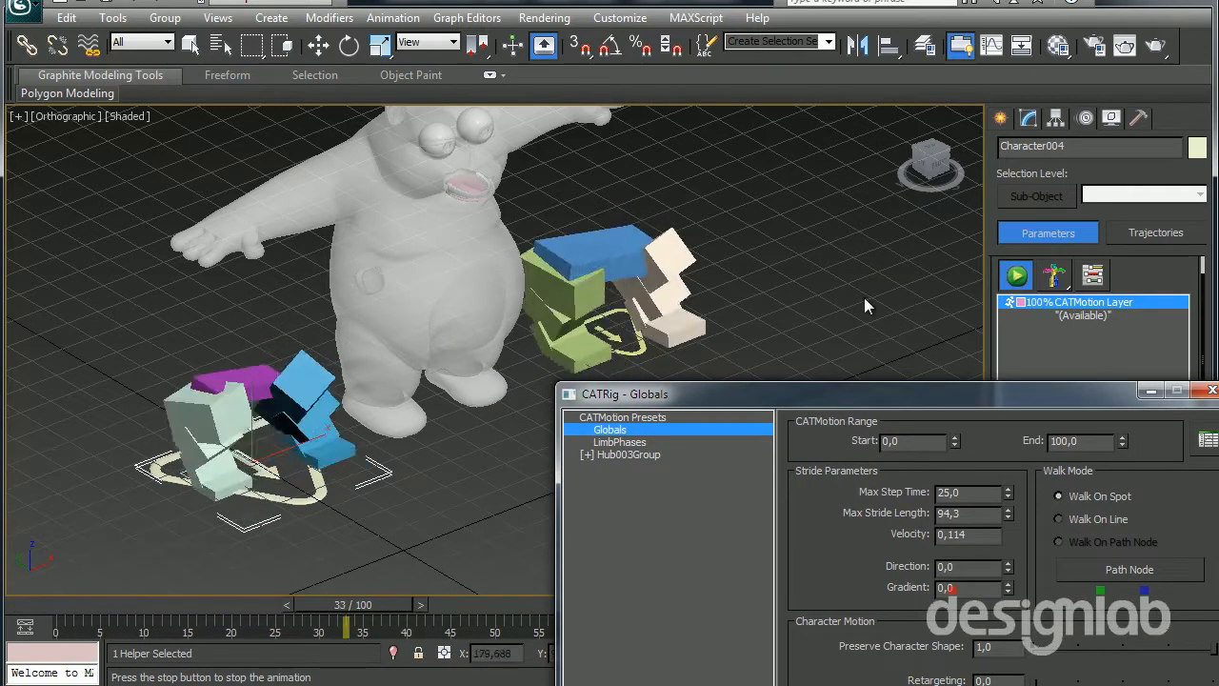
{"action": "left_click_drag", "start_coordinate": [1036, 393], "coordinate": [906, 330]}
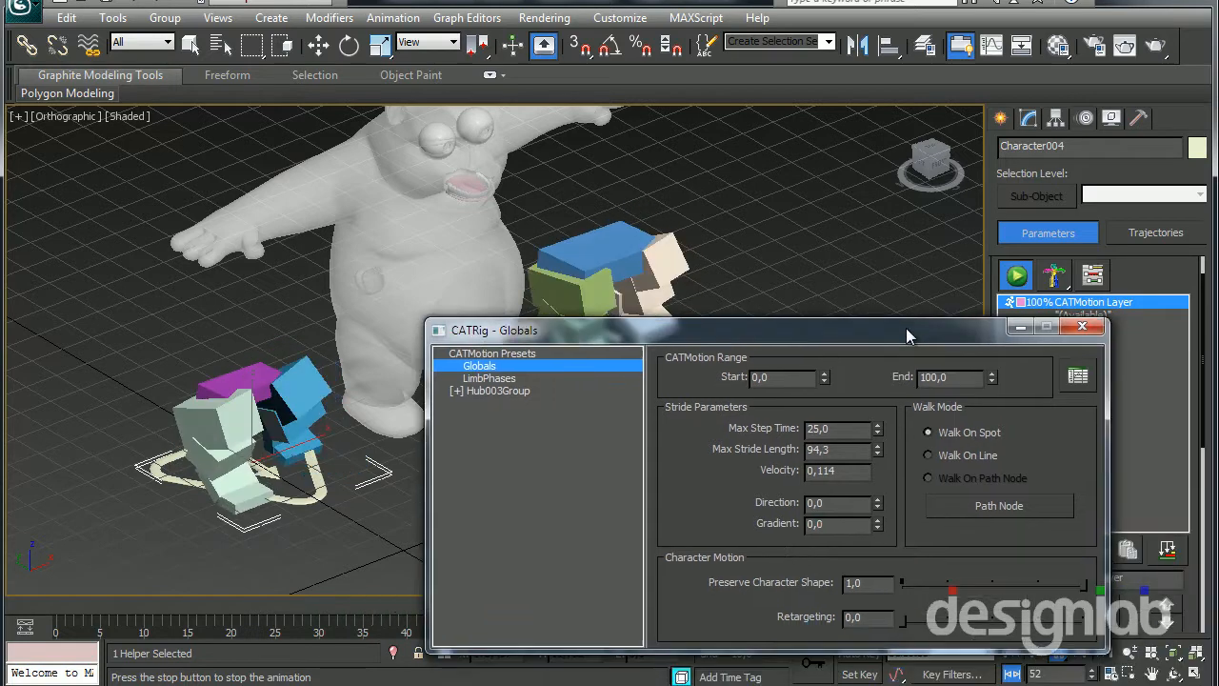
{"action": "left_click", "coordinate": [1083, 330]}
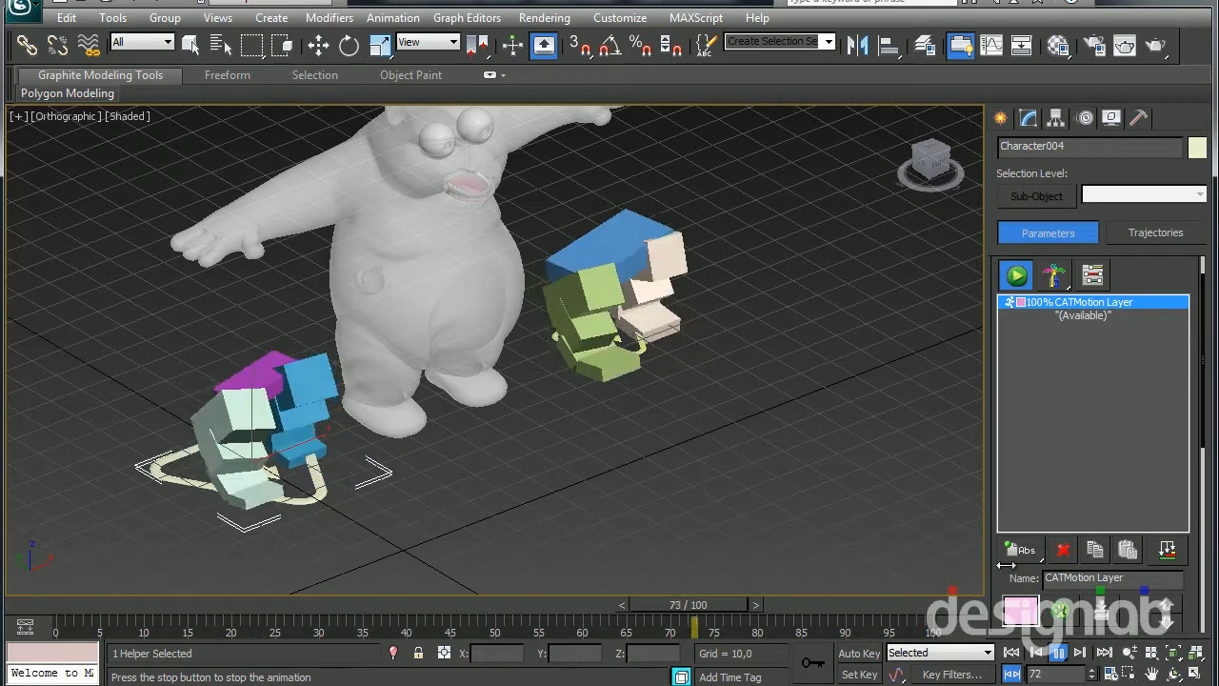
{"action": "left_click", "coordinate": [1058, 653]}
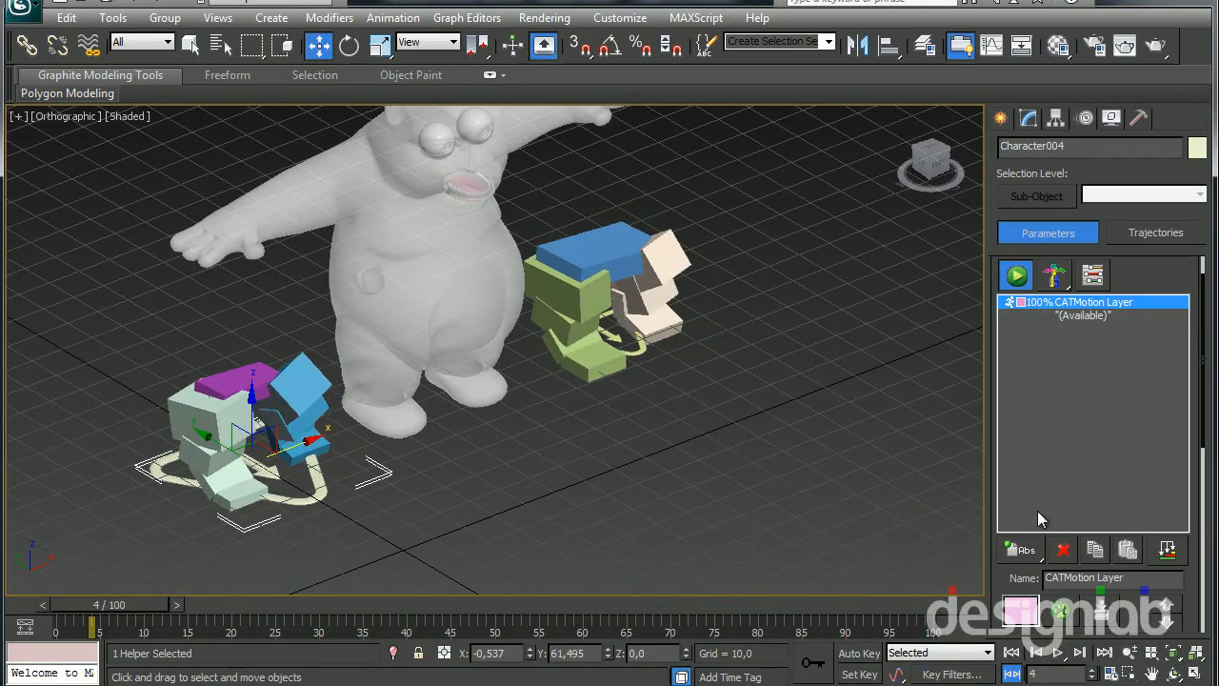
Return the larger-CATParent rig to setup mode and delete the CATMotion layers from both leg rigs
{"action": "left_click", "coordinate": [1015, 276]}
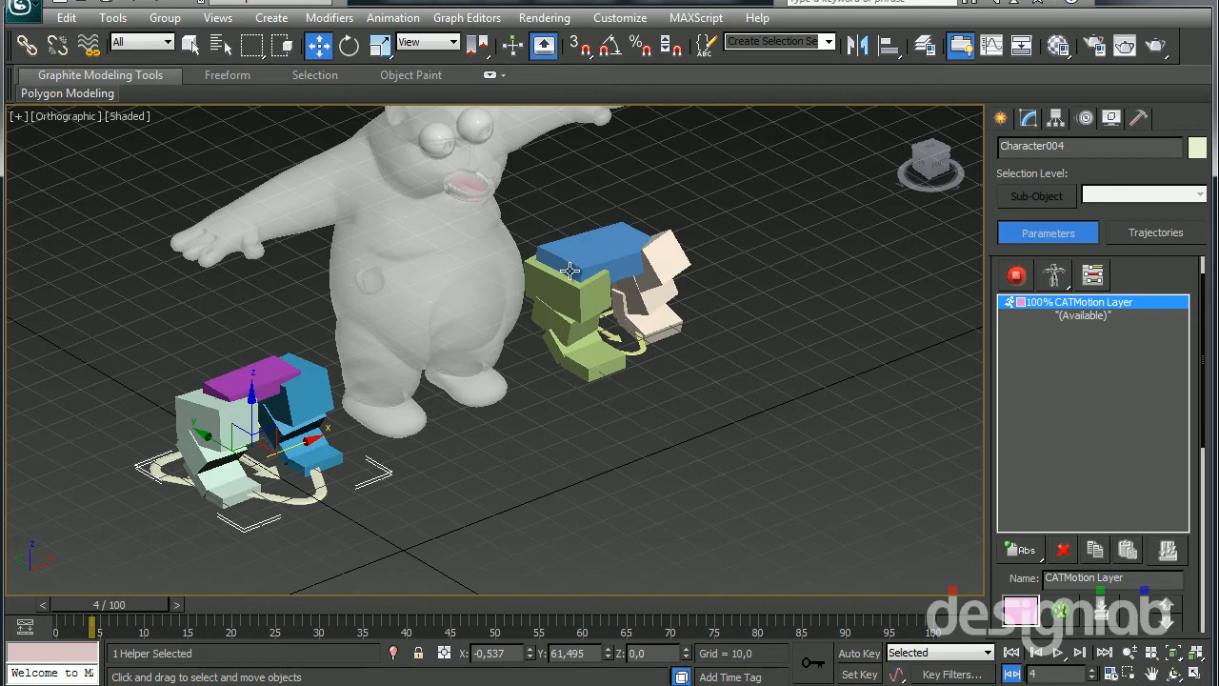
{"action": "left_click", "coordinate": [1063, 550]}
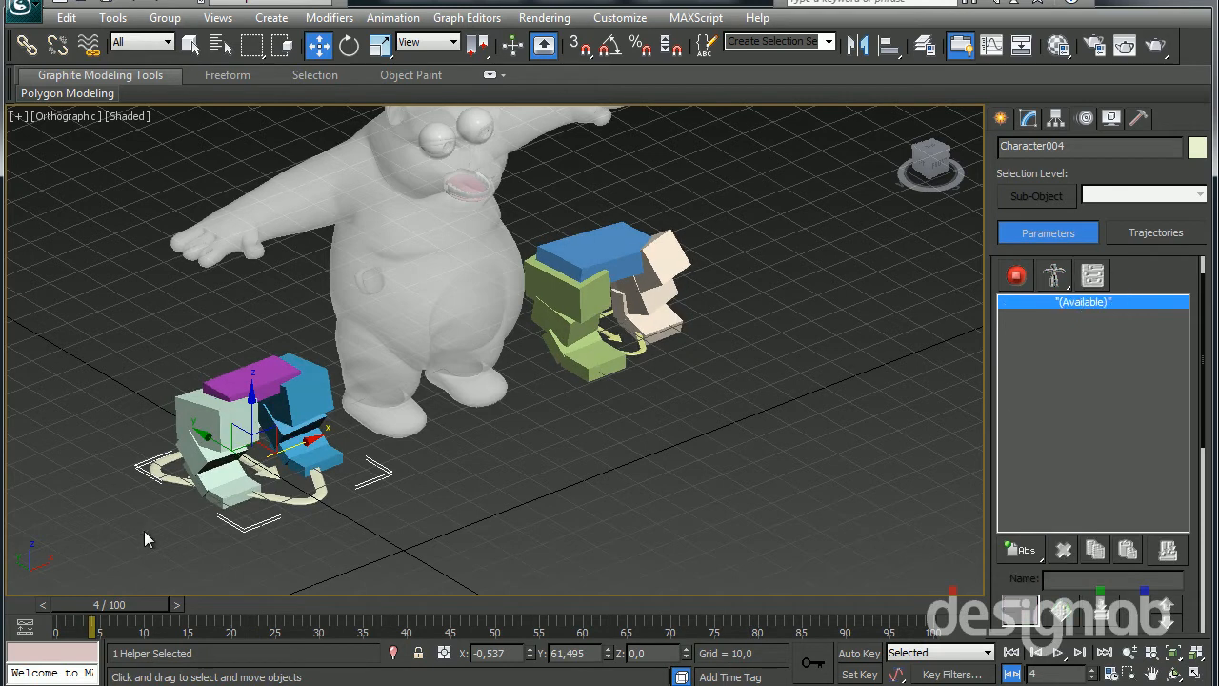
{"action": "left_click", "coordinate": [628, 358]}
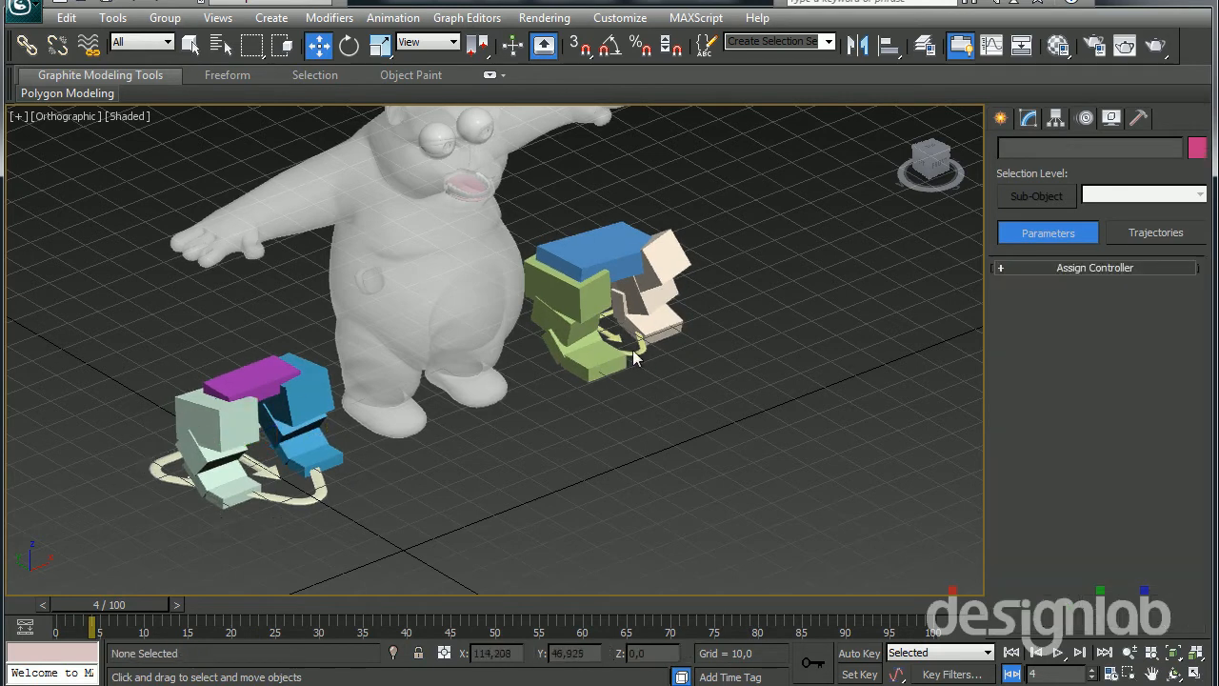
{"action": "left_click", "coordinate": [636, 354]}
{"action": "left_click", "coordinate": [1062, 550]}
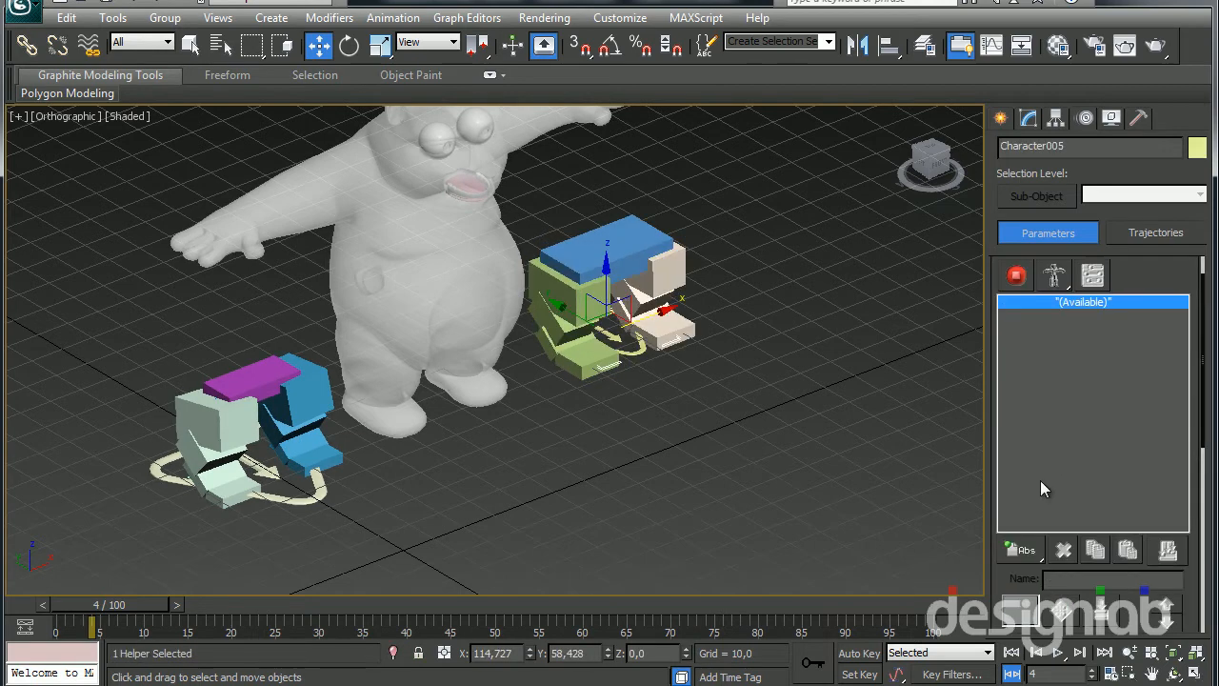
Add a spine to the blue pelvis hub of the rig with the smaller CATParent
{"action": "left_click", "coordinate": [1028, 118]}
{"action": "left_click", "coordinate": [614, 252]}
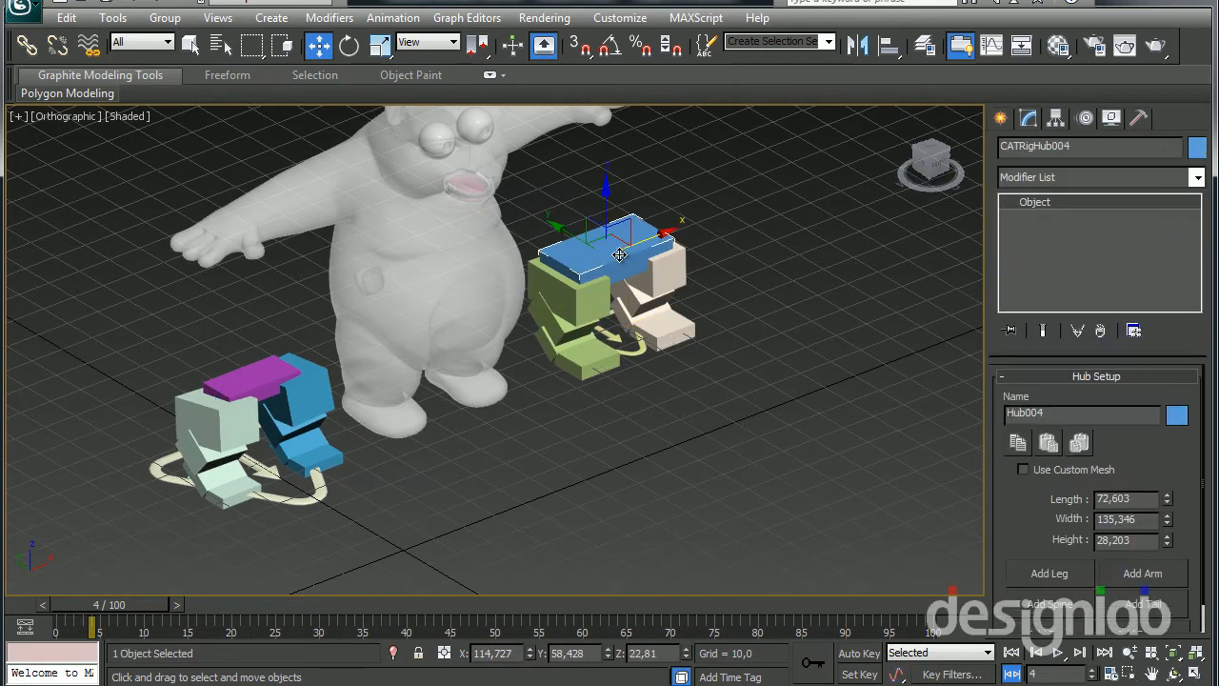
{"action": "scroll", "coordinate": [1014, 518], "scroll_direction": "down", "scroll_amount": 1}
{"action": "left_click", "coordinate": [1040, 574]}
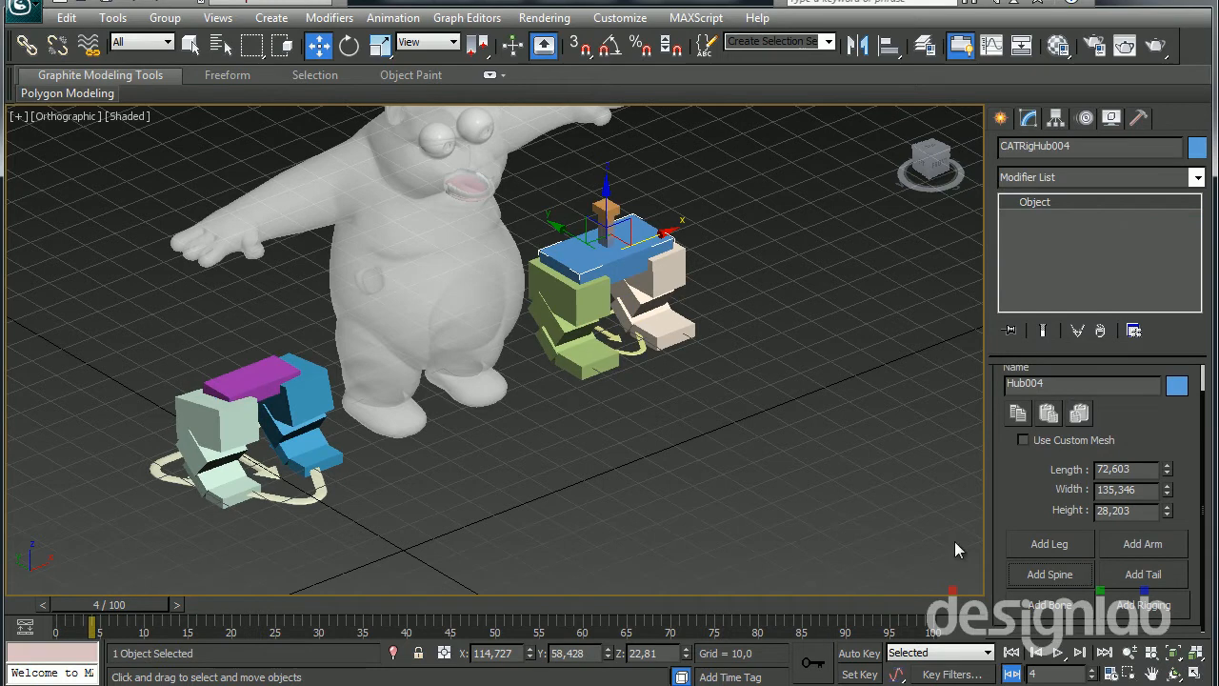
Raise the new hub above the pelvis and scale it into a chest about 194 wide and 47 high
{"action": "left_click_drag", "start_coordinate": [600, 206], "coordinate": [606, 136]}
{"action": "key", "text": "r"}
{"action": "key", "text": "r"}
{"action": "left_click_drag", "start_coordinate": [585, 140], "coordinate": [546, 643]}
{"action": "middle_click_drag", "start_coordinate": [568, 541], "coordinate": [558, 577]}
{"action": "left_click_drag", "start_coordinate": [506, 281], "coordinate": [481, 297]}
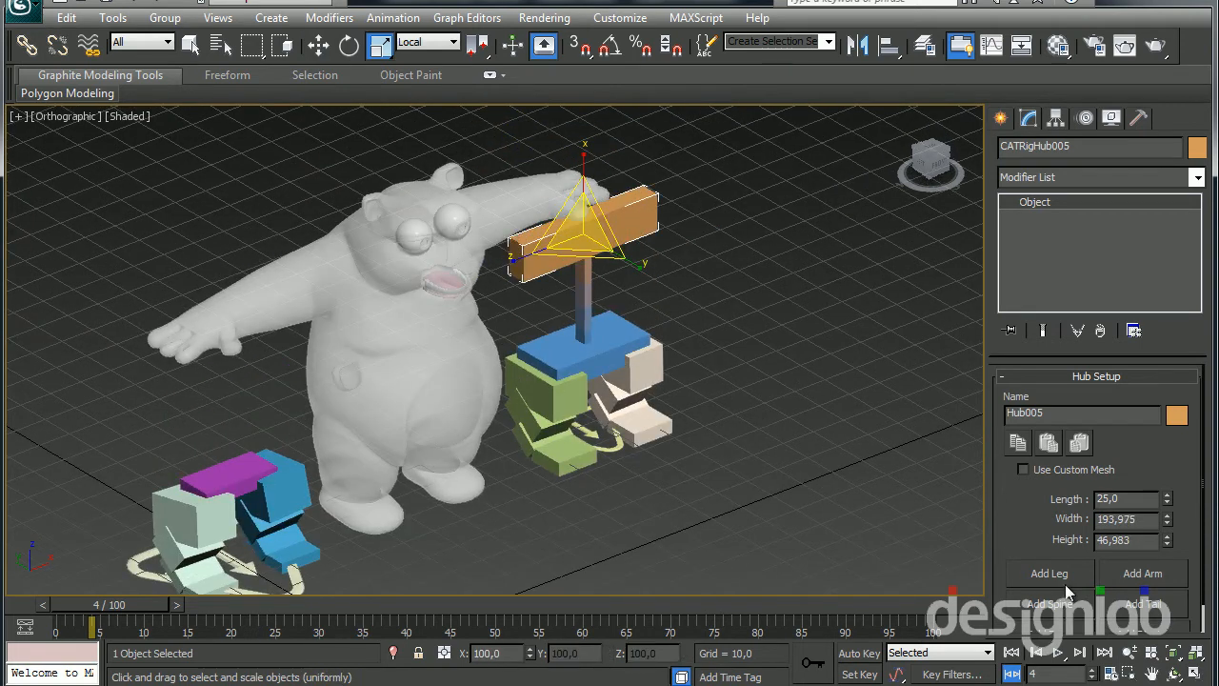
Add two arms and a neck spine with a head hub to the orange chest hub
{"action": "left_click_drag", "start_coordinate": [1021, 497], "coordinate": [1020, 468]}
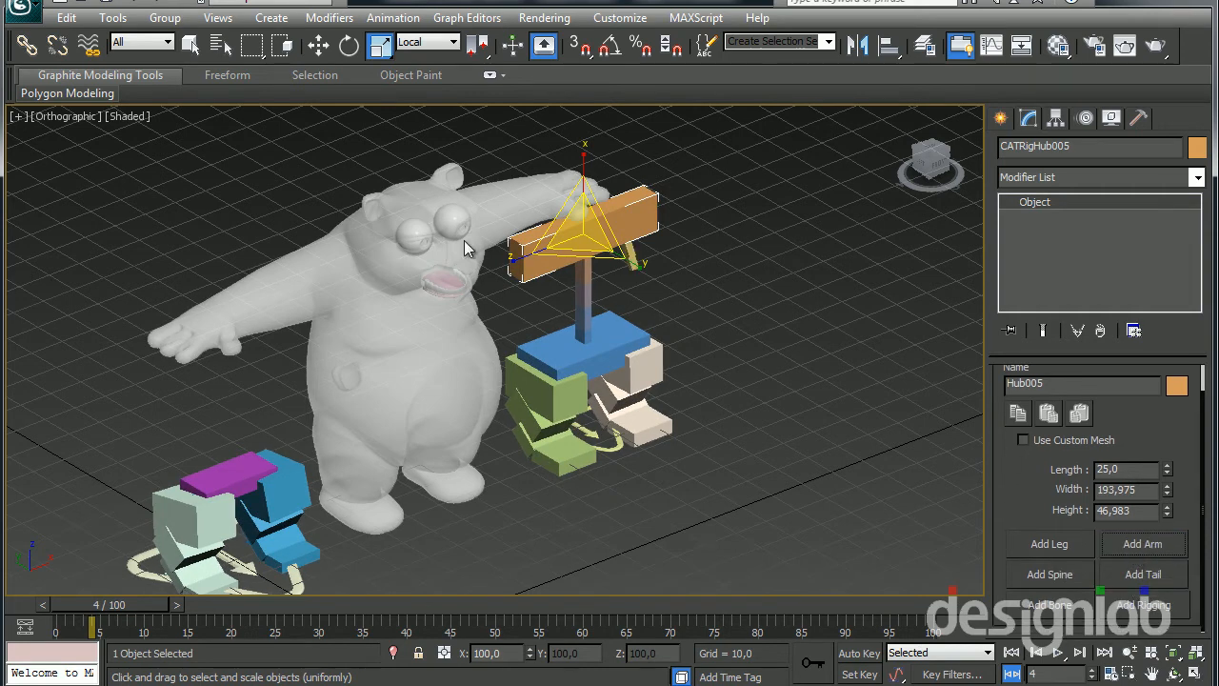
{"action": "left_click", "coordinate": [1120, 535]}
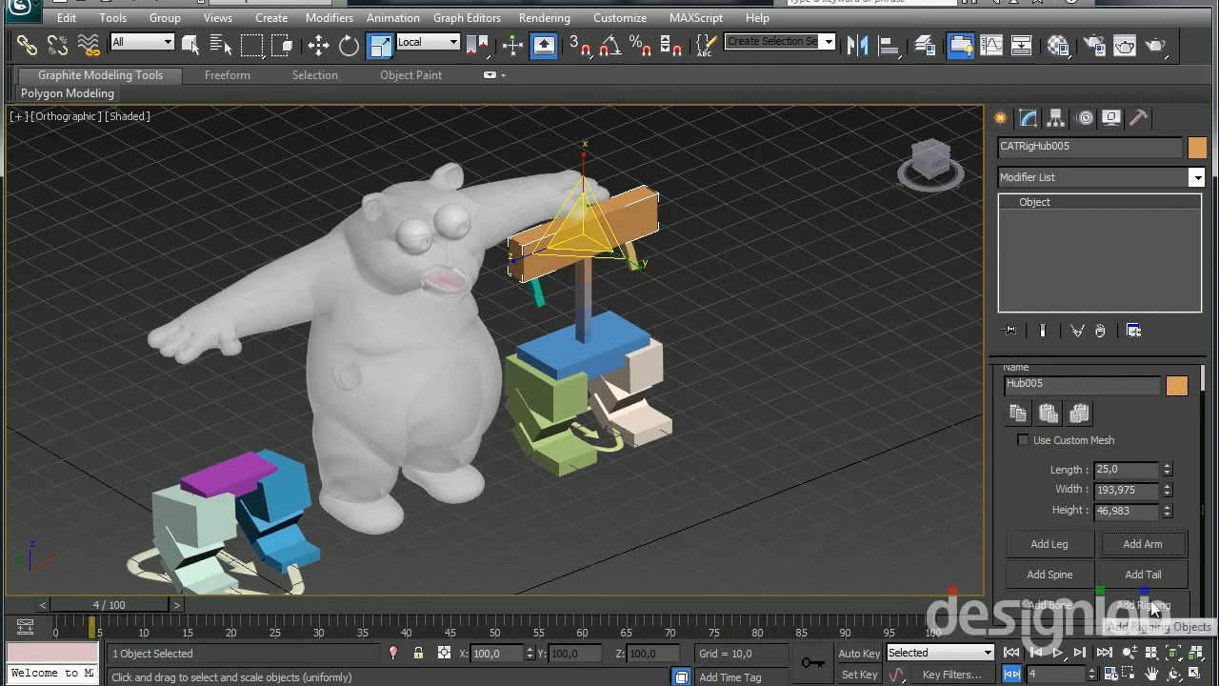
{"action": "left_click", "coordinate": [570, 226]}
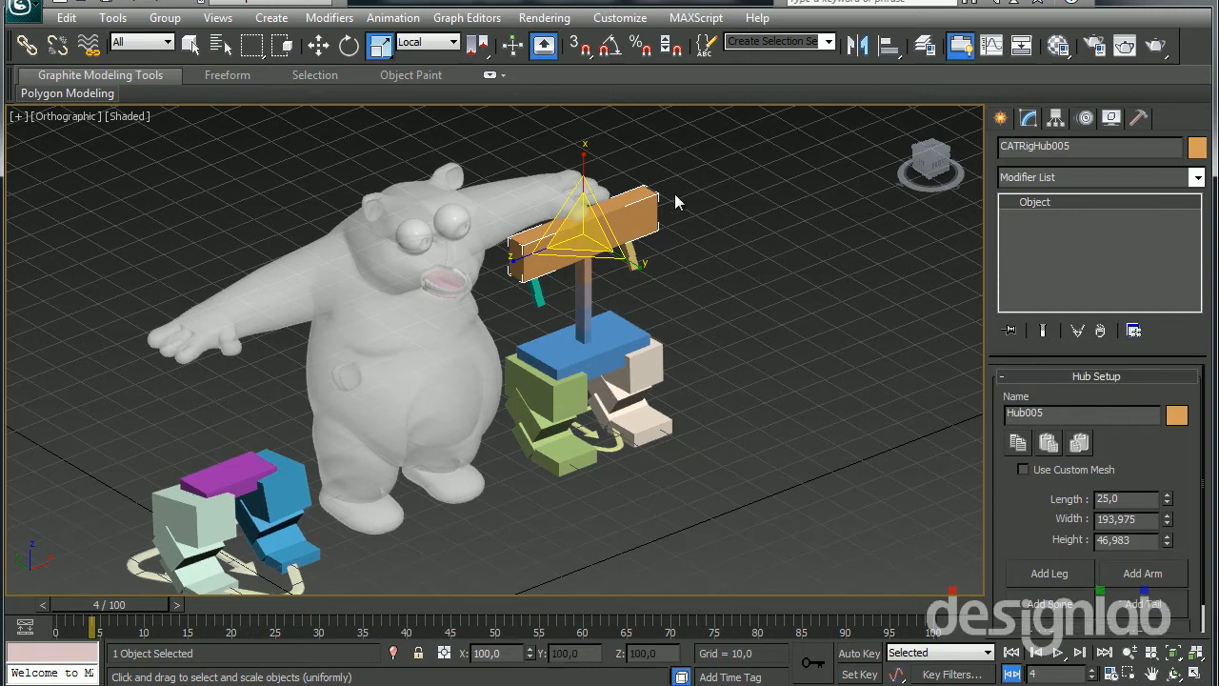
{"action": "left_click_drag", "start_coordinate": [1005, 491], "coordinate": [1005, 462]}
{"action": "left_click", "coordinate": [1040, 573]}
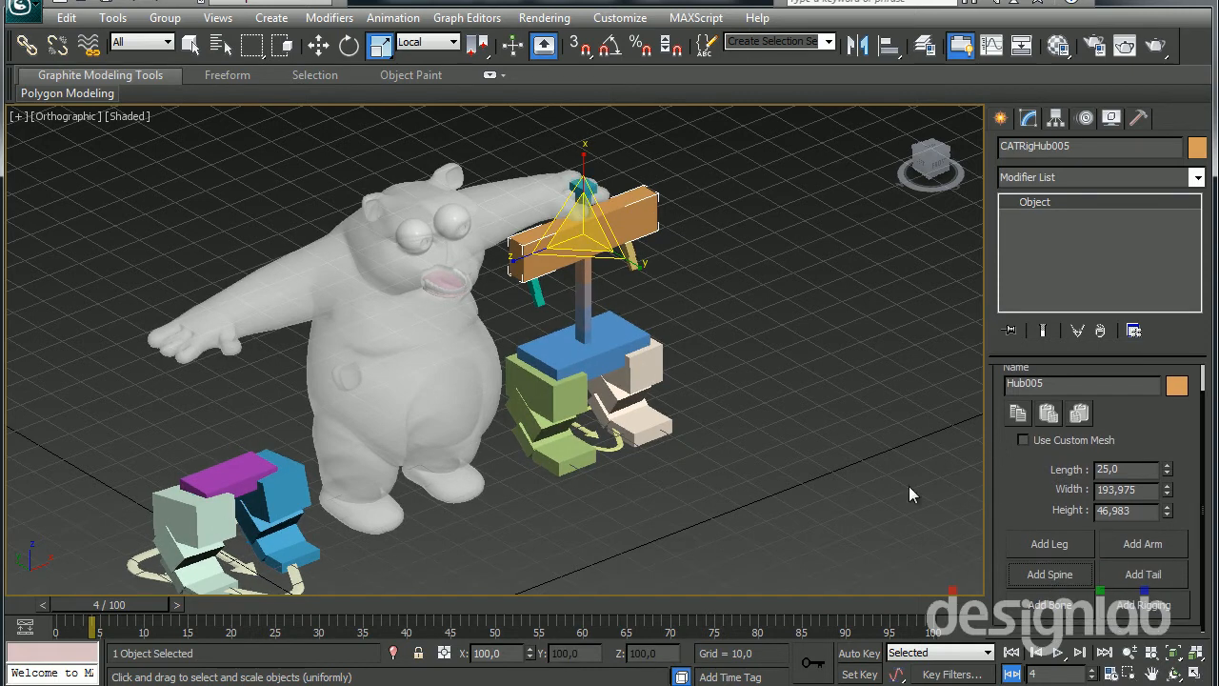
{"action": "middle_click_drag", "start_coordinate": [642, 388], "coordinate": [621, 393], "text": "alt"}
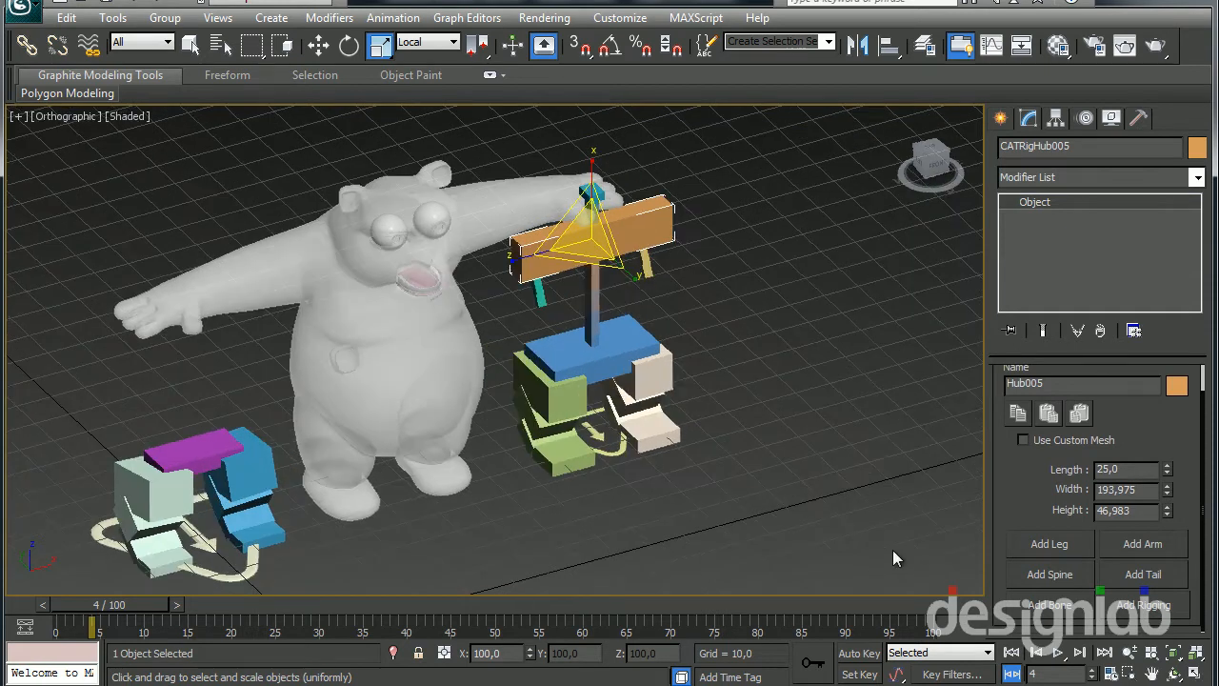
Add a CATMotion layer to the extended rig's CATParent, switch it to animation mode and preview the walk cycle
{"action": "left_click", "coordinate": [619, 457]}
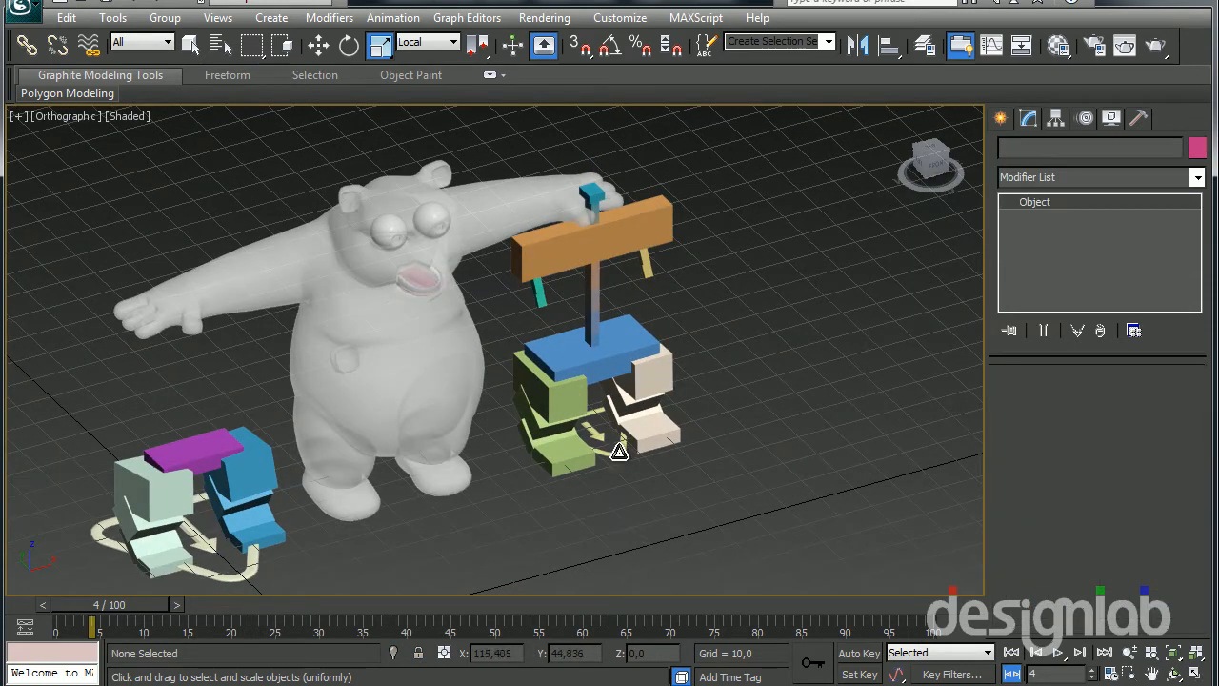
{"action": "left_click", "coordinate": [615, 451]}
{"action": "left_click", "coordinate": [1084, 117]}
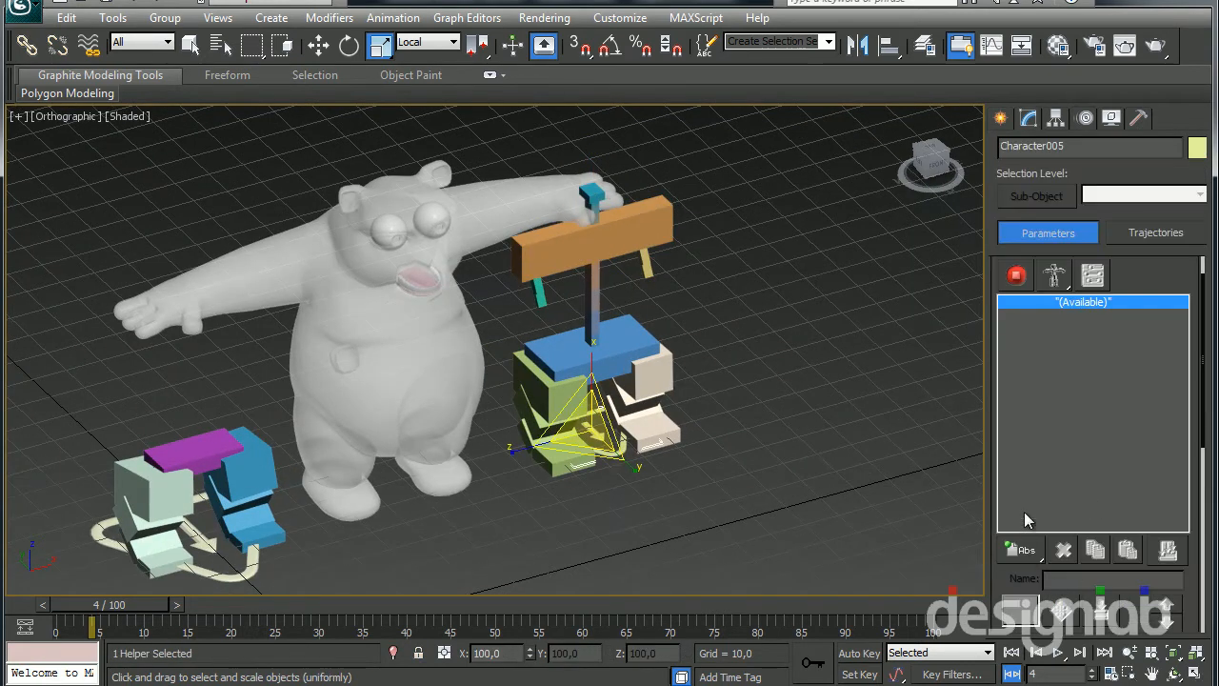
{"action": "left_click_drag", "start_coordinate": [1023, 550], "coordinate": [1023, 663]}
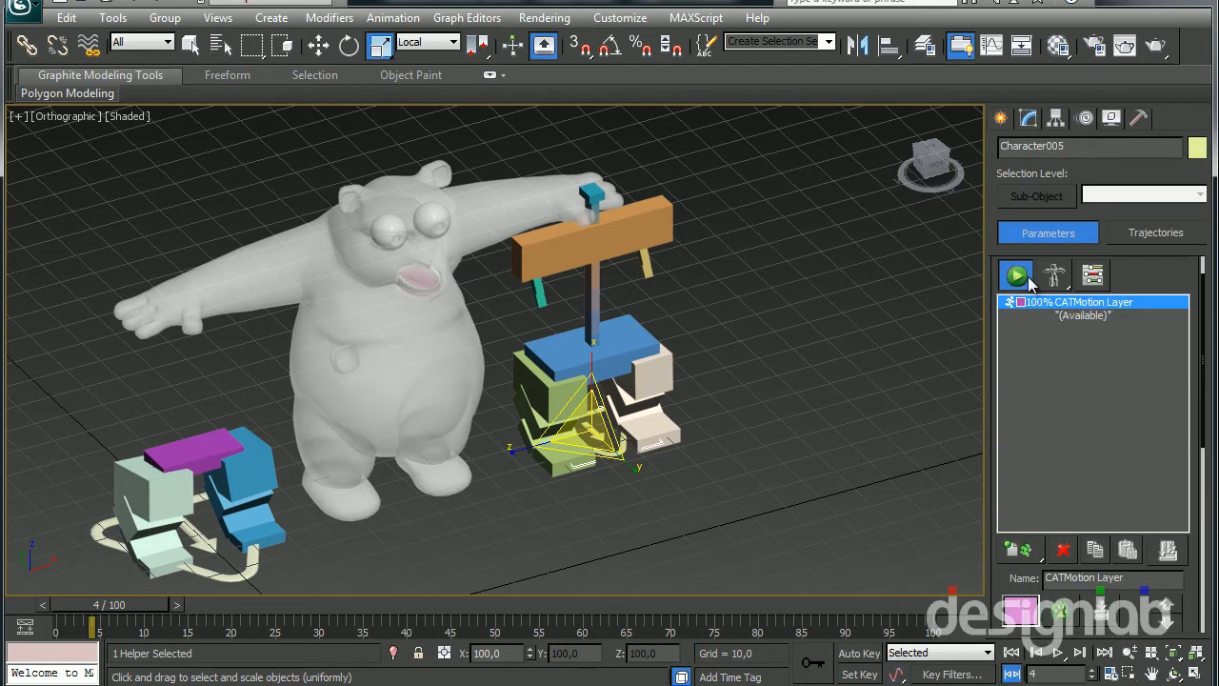
{"action": "left_click", "coordinate": [1017, 276]}
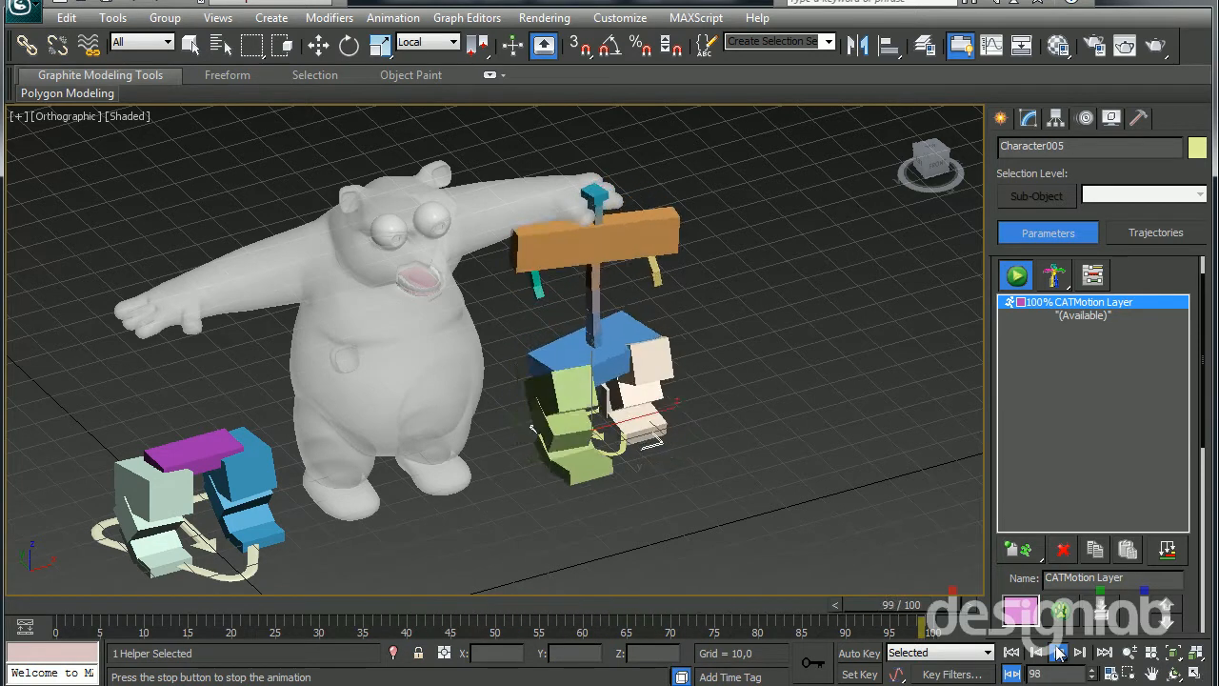
{"action": "left_click", "coordinate": [1057, 652]}
{"action": "middle_click_drag", "start_coordinate": [347, 560], "coordinate": [520, 509]}
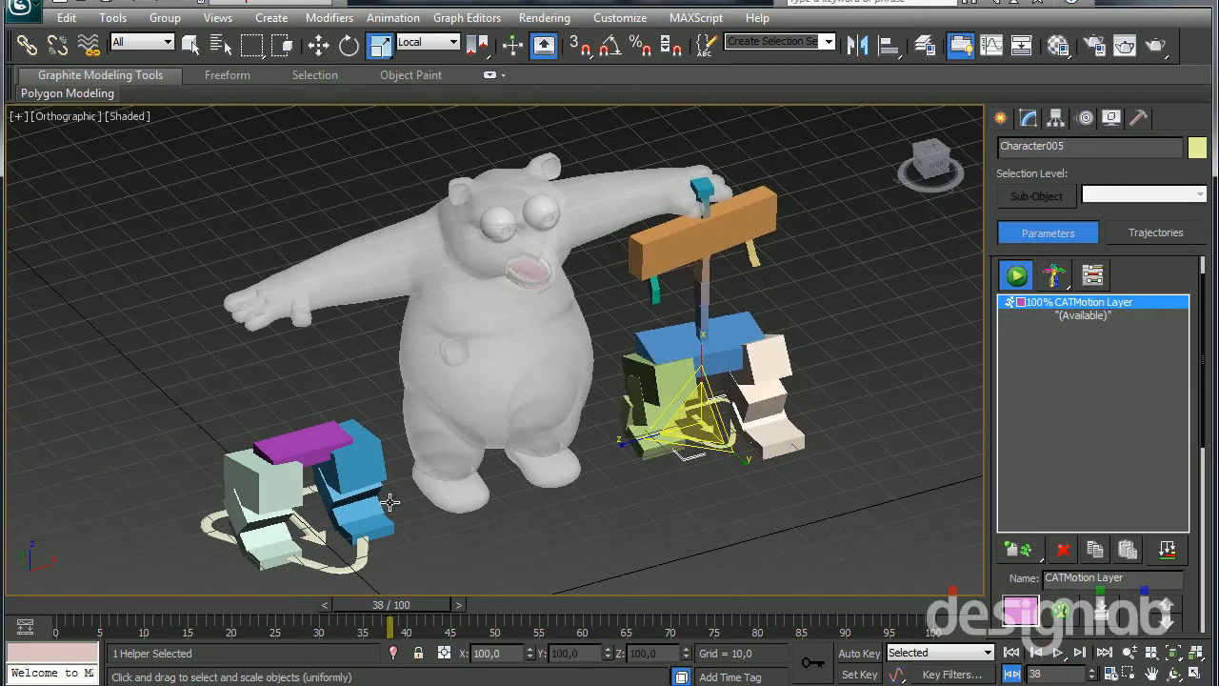
Add a spine with a new hub to the magenta pelvis hub of the rig with the larger CATParent
{"action": "left_click", "coordinate": [291, 452]}
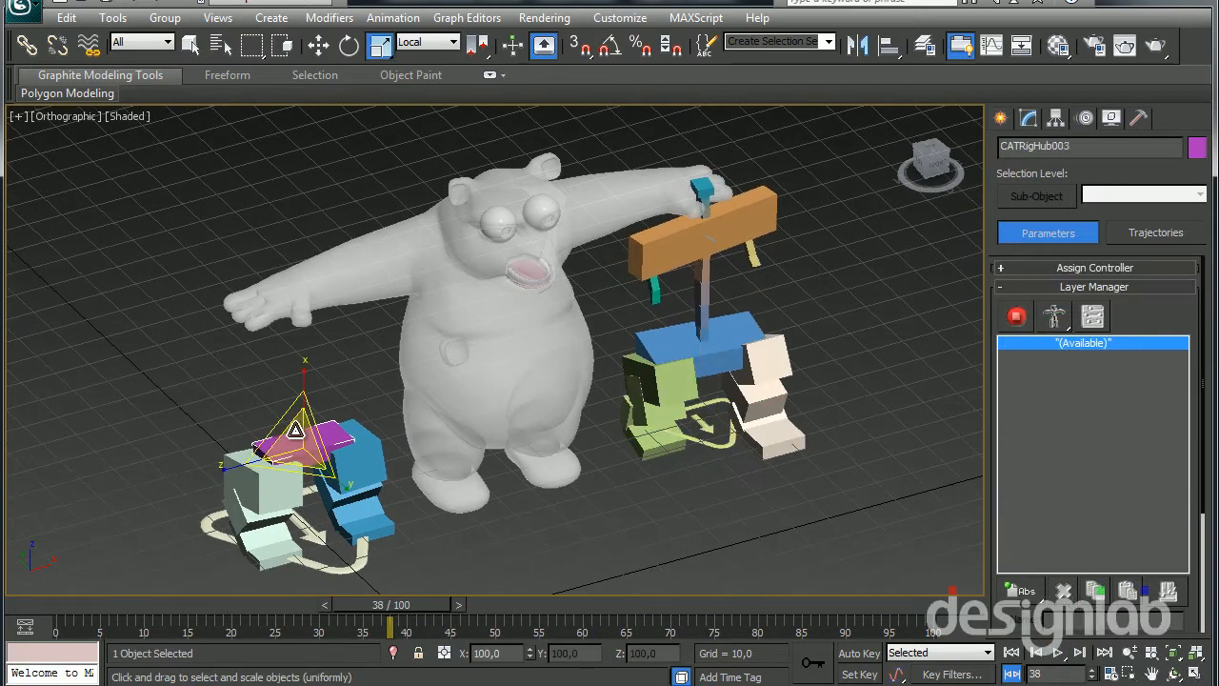
{"action": "left_click", "coordinate": [1028, 119]}
{"action": "scroll", "coordinate": [1045, 532], "scroll_direction": "down", "scroll_amount": 1}
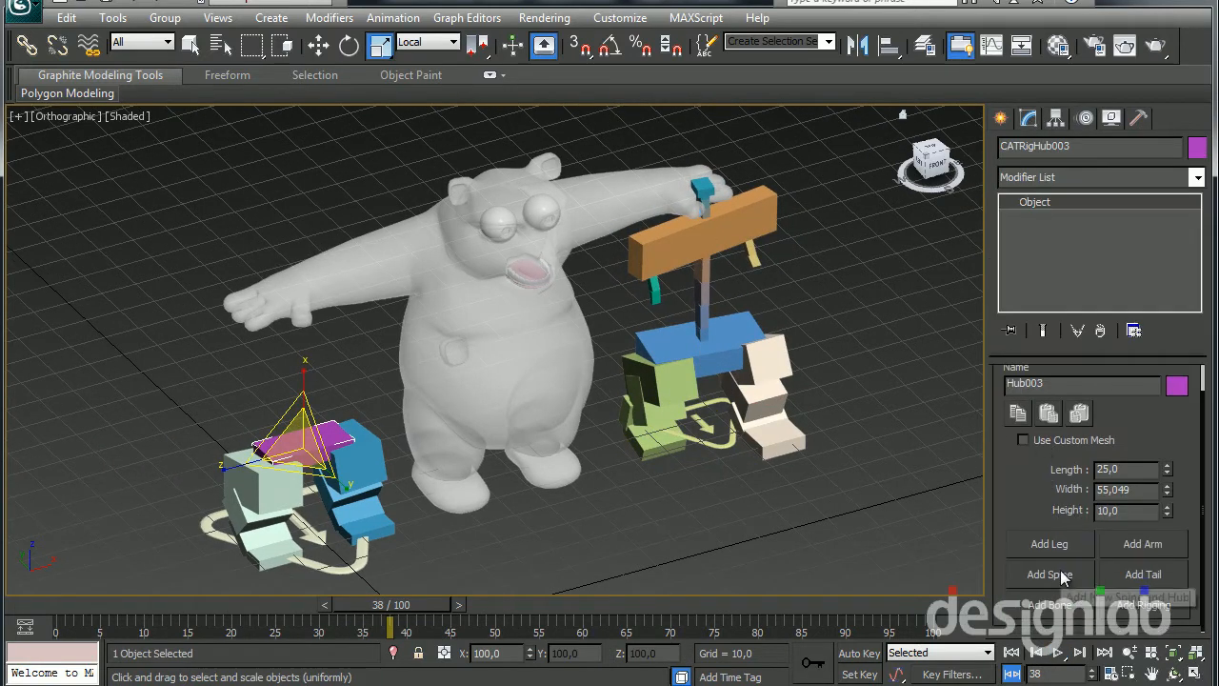
{"action": "left_click", "coordinate": [1049, 574]}
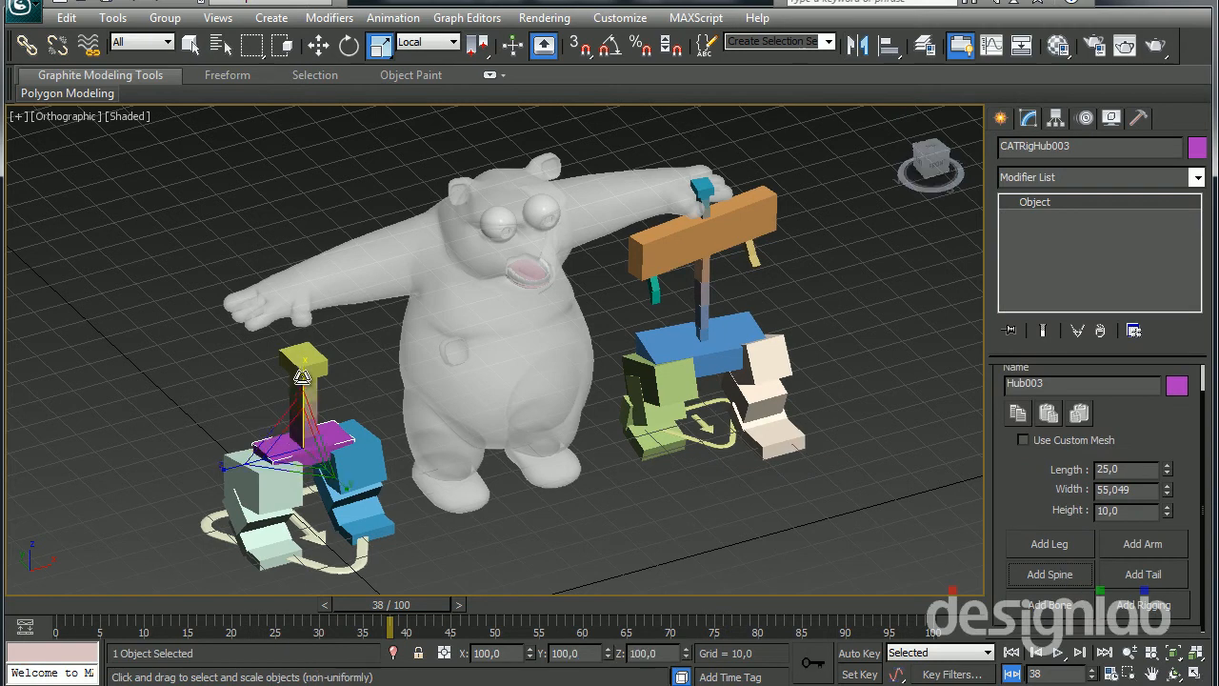
Raise the new hub above the magenta pelvis, thicken the spine and widen the hub into a chest about 63.4 wide
{"action": "left_click", "coordinate": [300, 366]}
{"action": "double_click", "coordinate": [310, 434]}
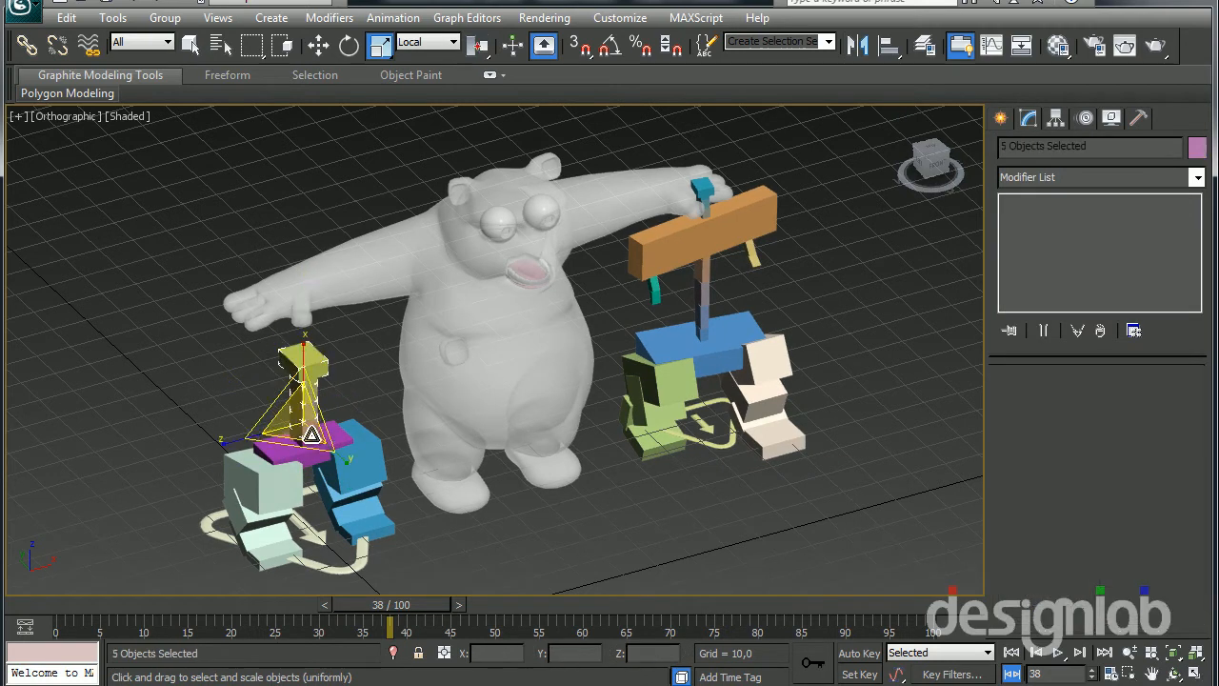
{"action": "left_click_drag", "start_coordinate": [299, 410], "coordinate": [319, 347]}
{"action": "left_click", "coordinate": [282, 337]}
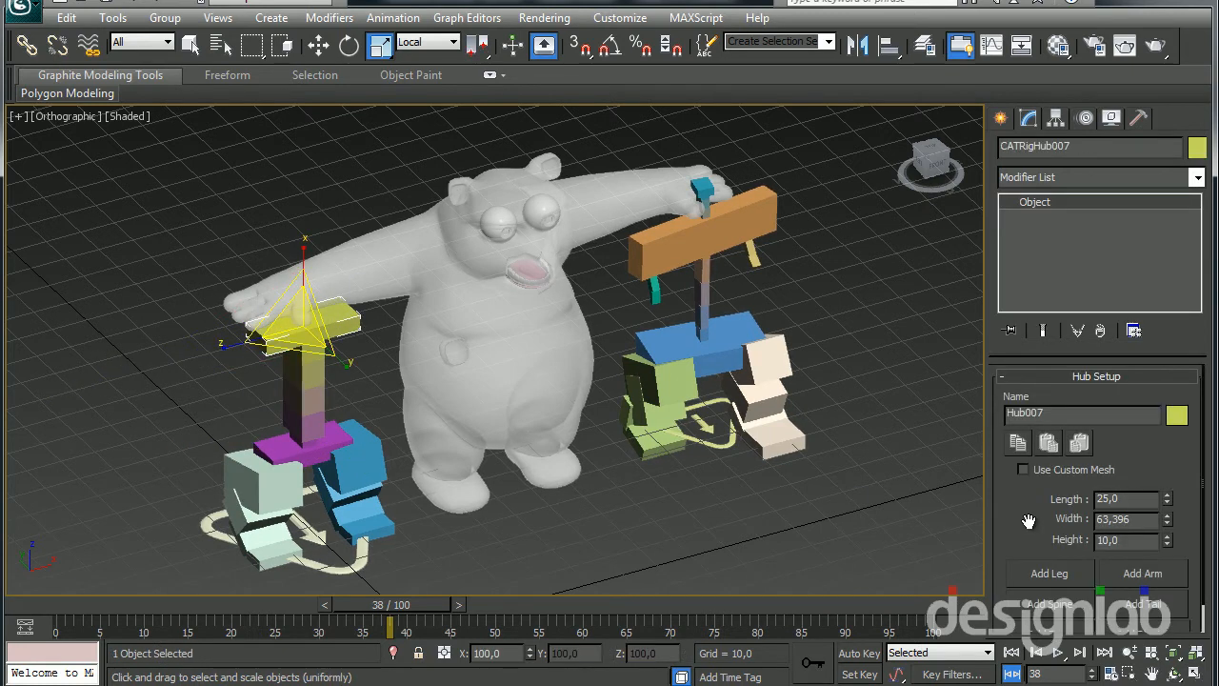
Add two arms and a neck spine with a head hub to the yellow chest hub
{"action": "scroll", "coordinate": [1028, 521], "scroll_direction": "down", "scroll_amount": 1}
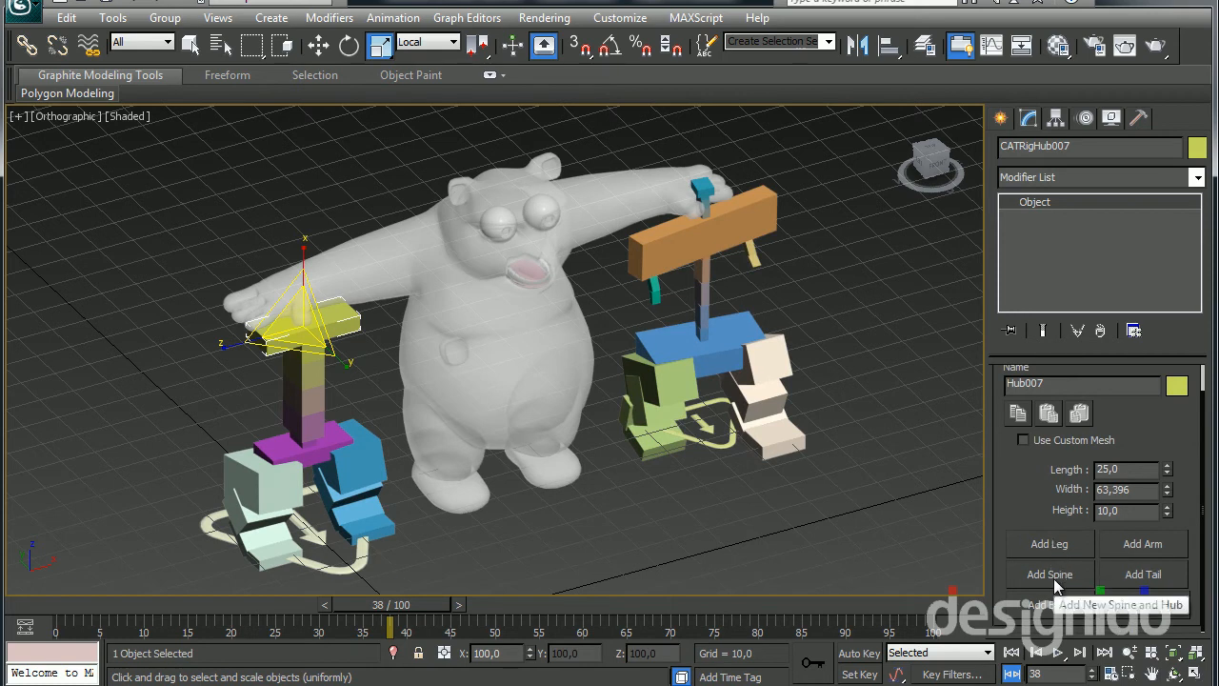
{"action": "left_click", "coordinate": [1146, 546]}
{"action": "left_click", "coordinate": [1145, 545]}
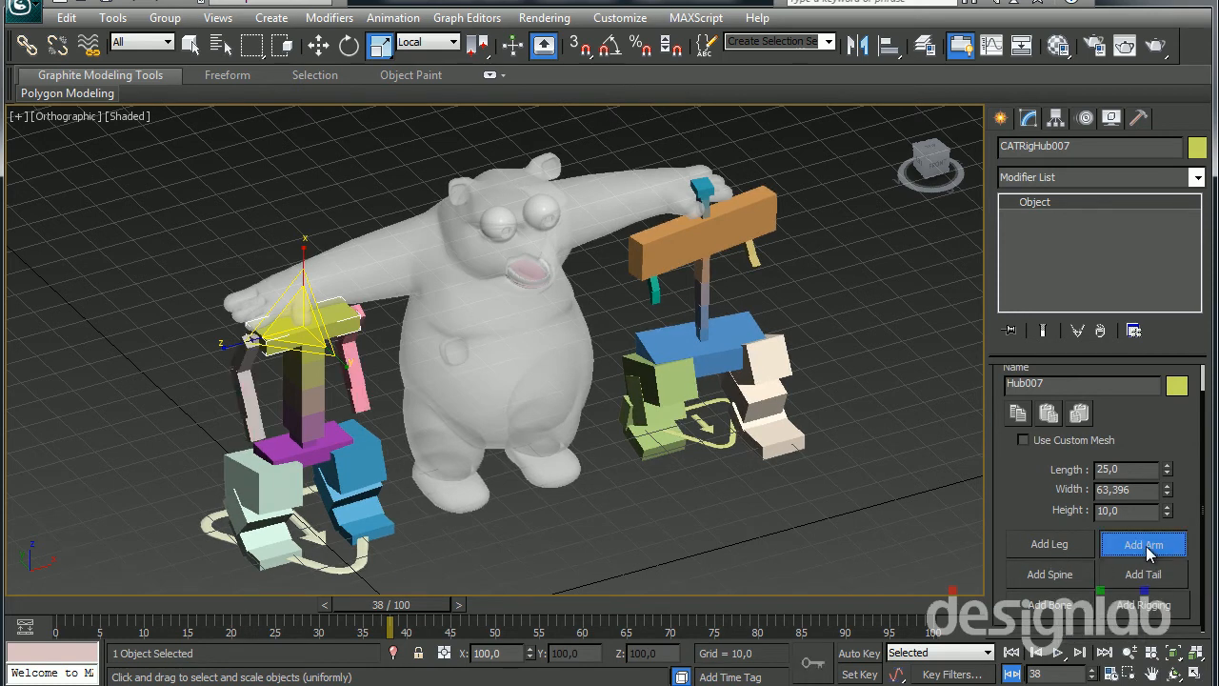
{"action": "left_click", "coordinate": [1051, 576]}
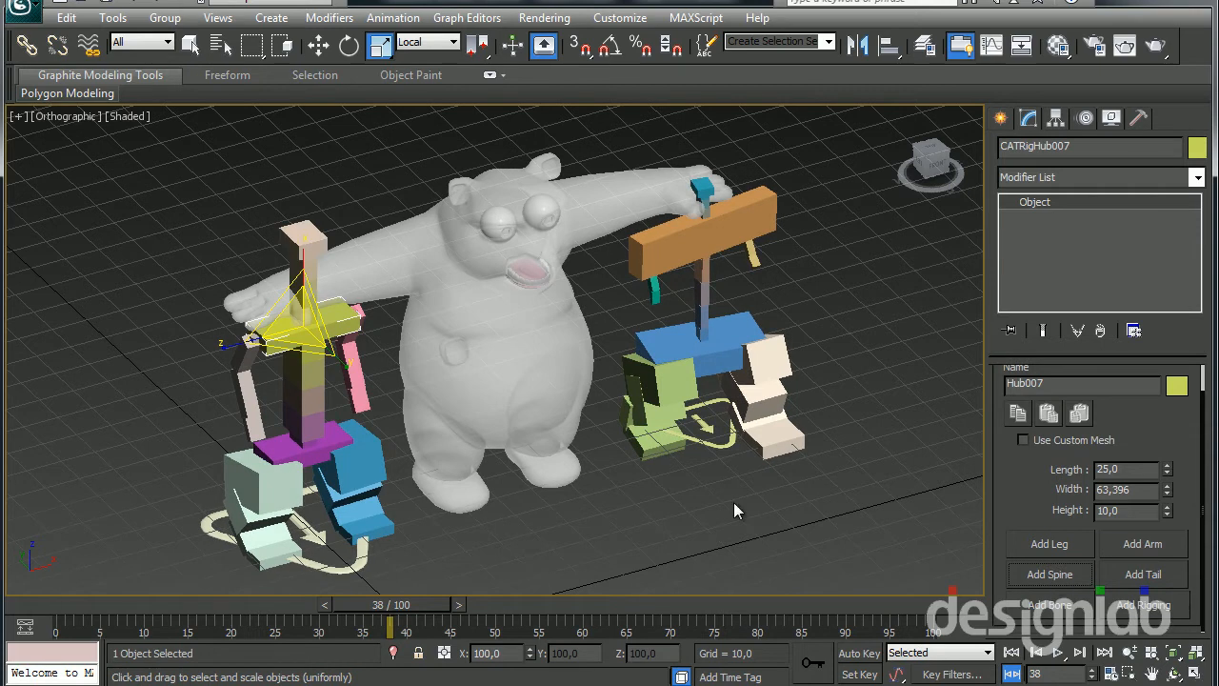
Add a CATMotion layer to this rig, switch it to animation mode and preview both walk cycles side by side
{"action": "left_click", "coordinate": [1088, 117]}
{"action": "left_click_drag", "start_coordinate": [1017, 590], "coordinate": [1019, 619]}
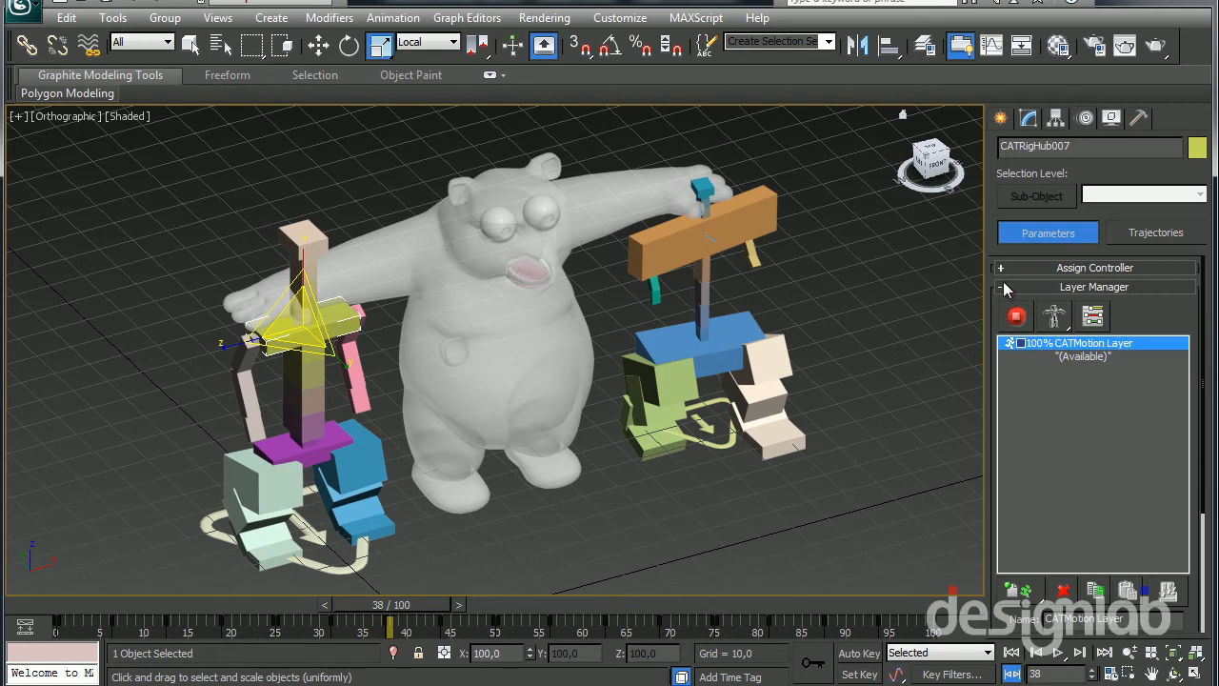
{"action": "left_click", "coordinate": [1018, 318]}
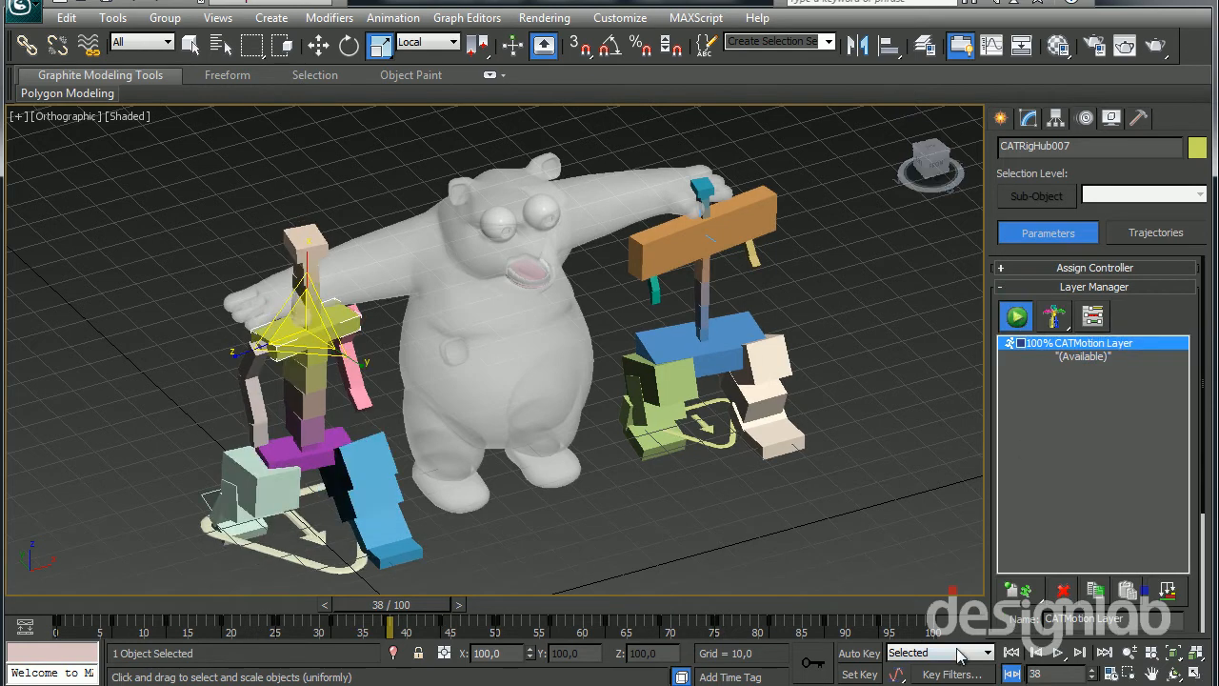
{"action": "left_click", "coordinate": [1057, 652]}
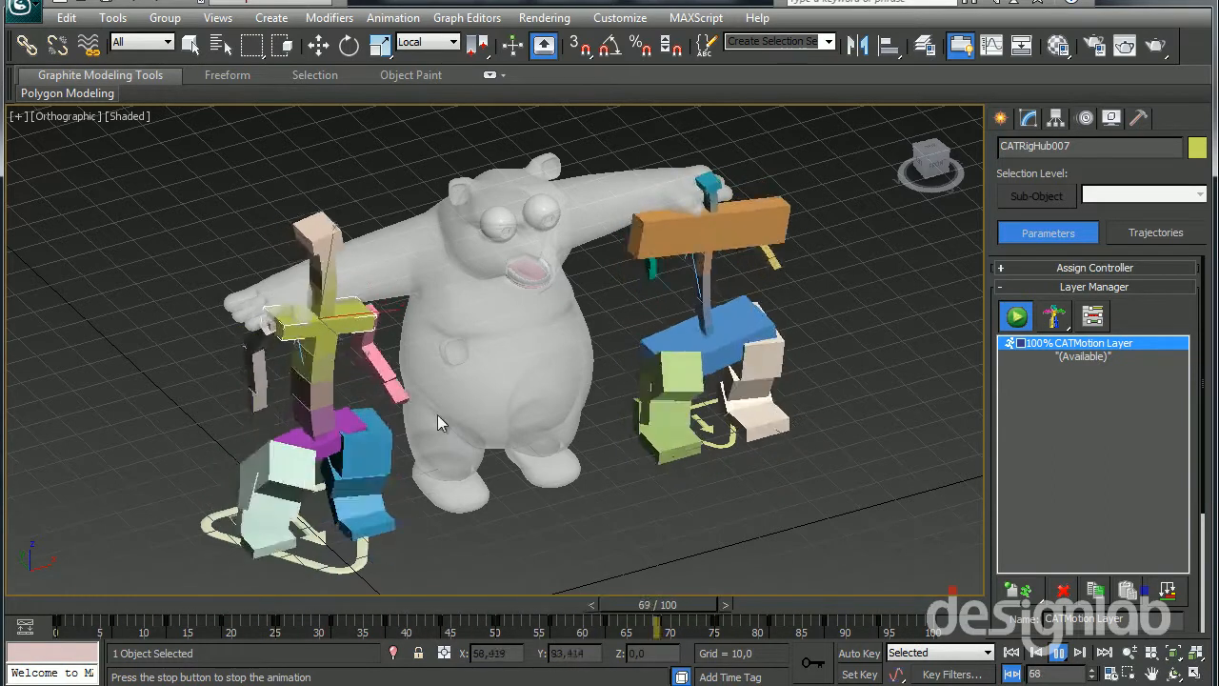
{"action": "left_click_drag", "start_coordinate": [1019, 619], "coordinate": [1018, 605]}
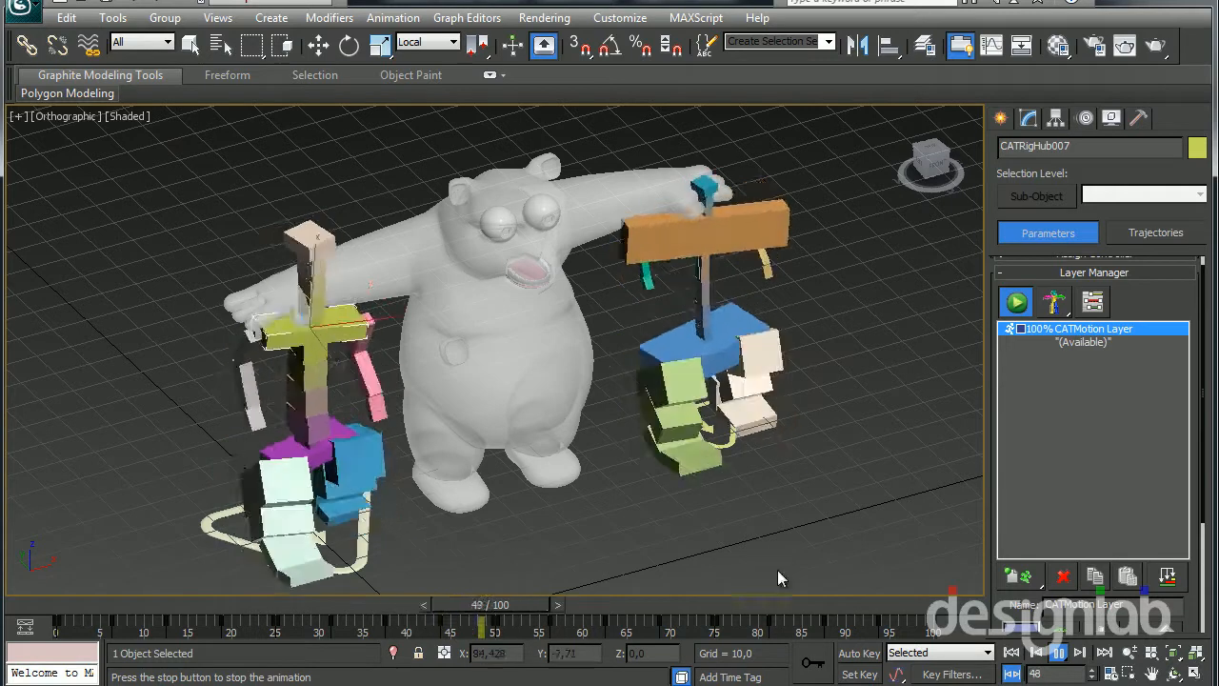
{"action": "key", "text": "/"}
Delete the whole rig with the larger CATParent by removing its CATParent
{"action": "key", "text": "r"}
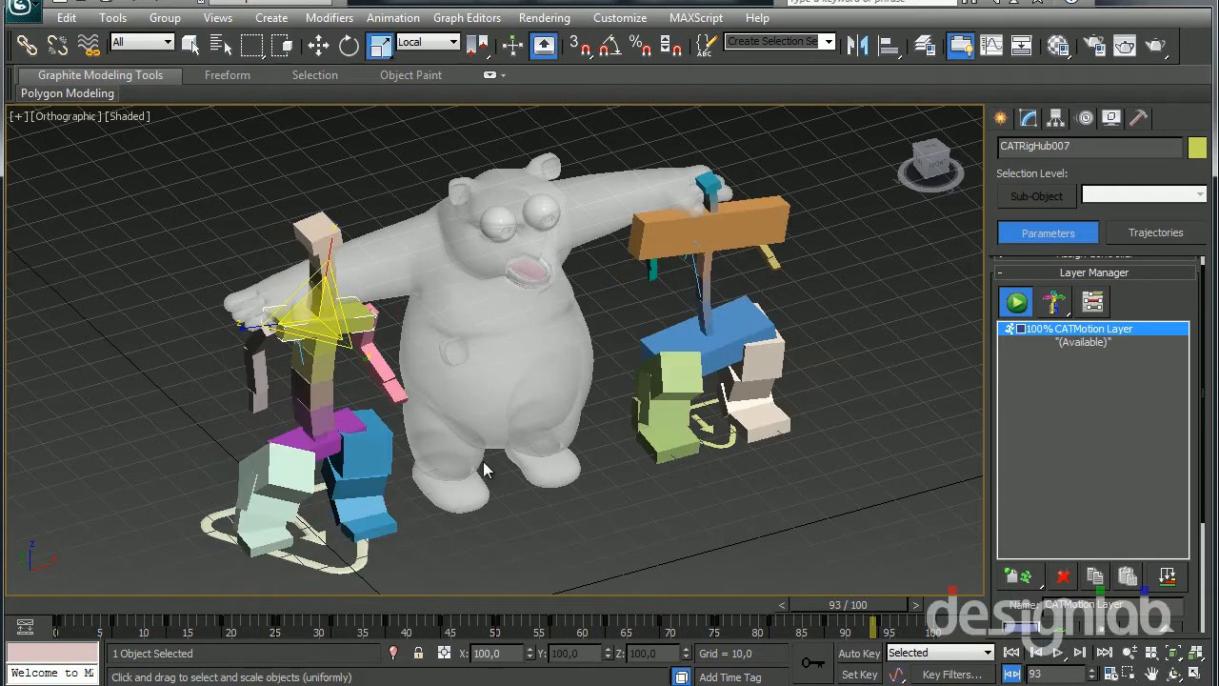
{"action": "middle_click_drag", "start_coordinate": [451, 465], "coordinate": [445, 462]}
{"action": "left_click", "coordinate": [341, 566]}
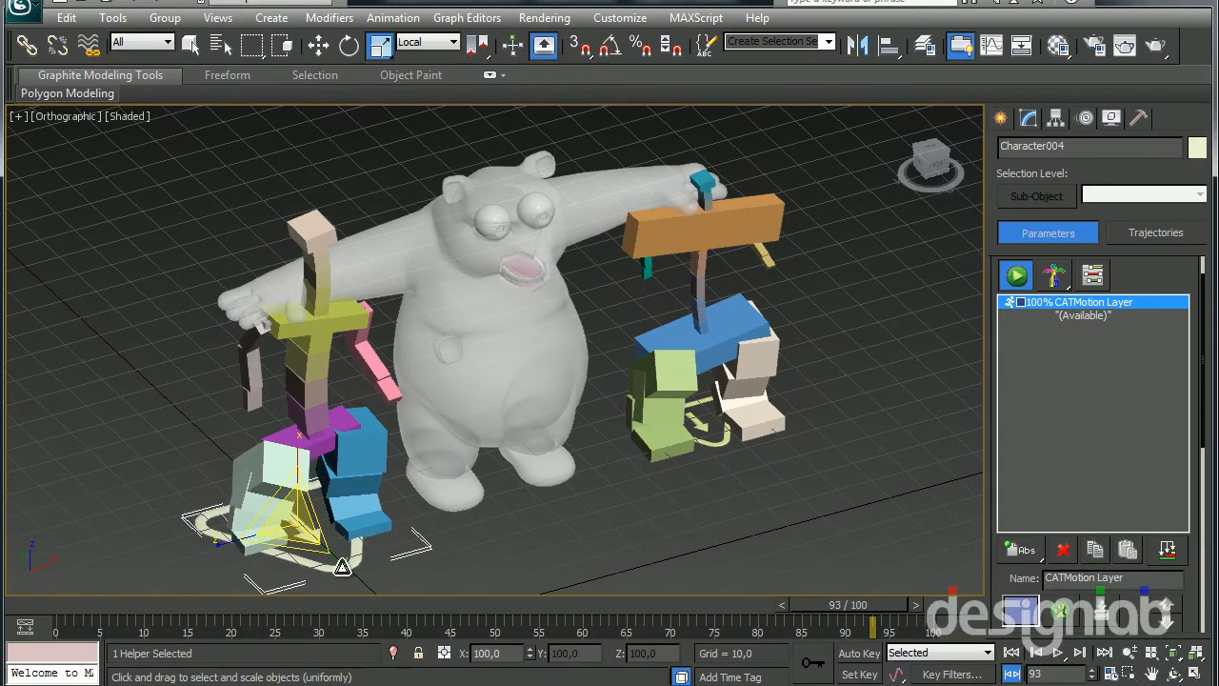
{"action": "key", "text": "Delete"}
Remove the CATMotion layer from the remaining rig and move its CATParent along X to about 54.3, inside the panda
{"action": "left_click", "coordinate": [726, 439]}
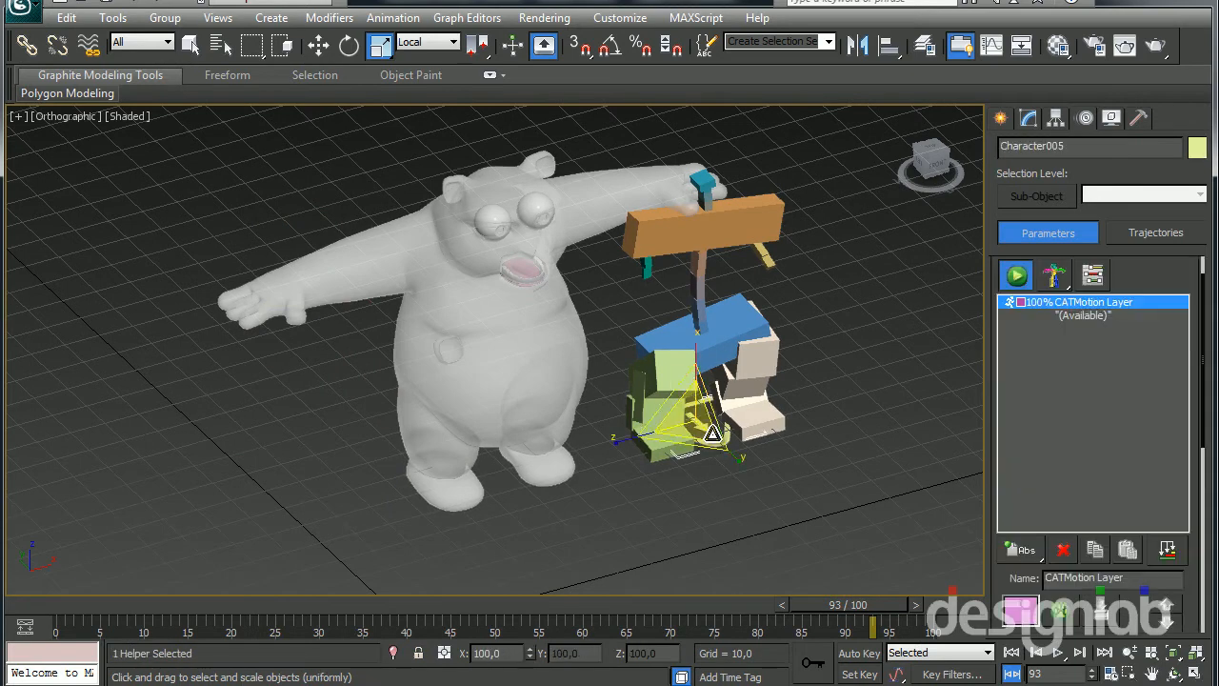
{"action": "key", "text": "w"}
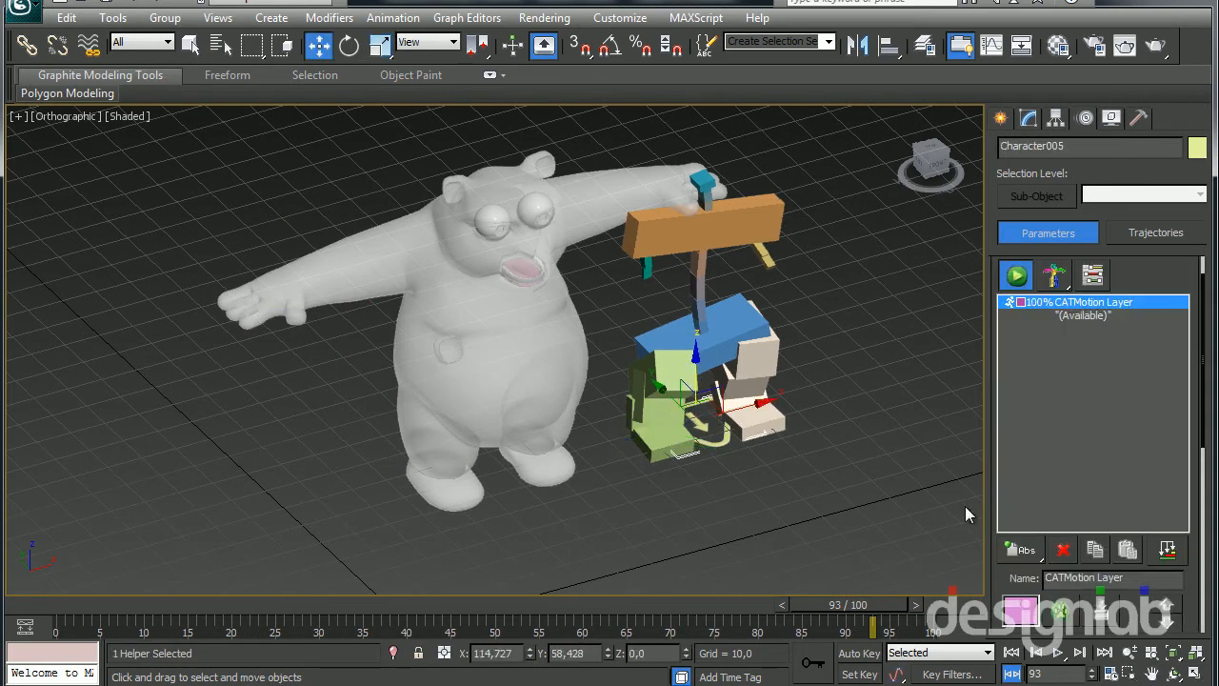
{"action": "left_click", "coordinate": [1064, 549]}
{"action": "left_click_drag", "start_coordinate": [755, 408], "coordinate": [549, 409]}
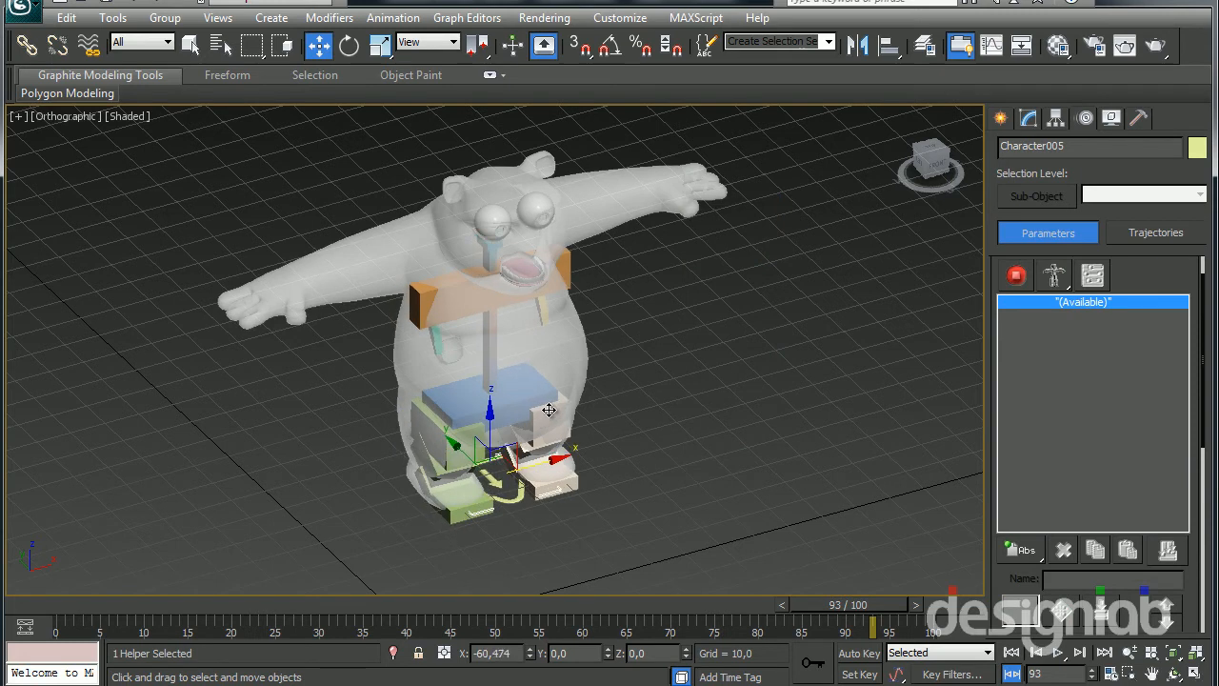
Move the orange chest hub backward inside the panda's upper torso
{"action": "left_click", "coordinate": [477, 301]}
{"action": "middle_click_drag", "start_coordinate": [444, 281], "coordinate": [524, 254], "text": "alt"}
{"action": "left_click_drag", "start_coordinate": [467, 252], "coordinate": [436, 221]}
{"action": "middle_click_drag", "start_coordinate": [436, 226], "coordinate": [381, 301], "text": "alt"}
Select the spine segments and scale them in Parent coordinates, widening them and thickening them front to back to about 666%
{"action": "double_click", "coordinate": [471, 378]}
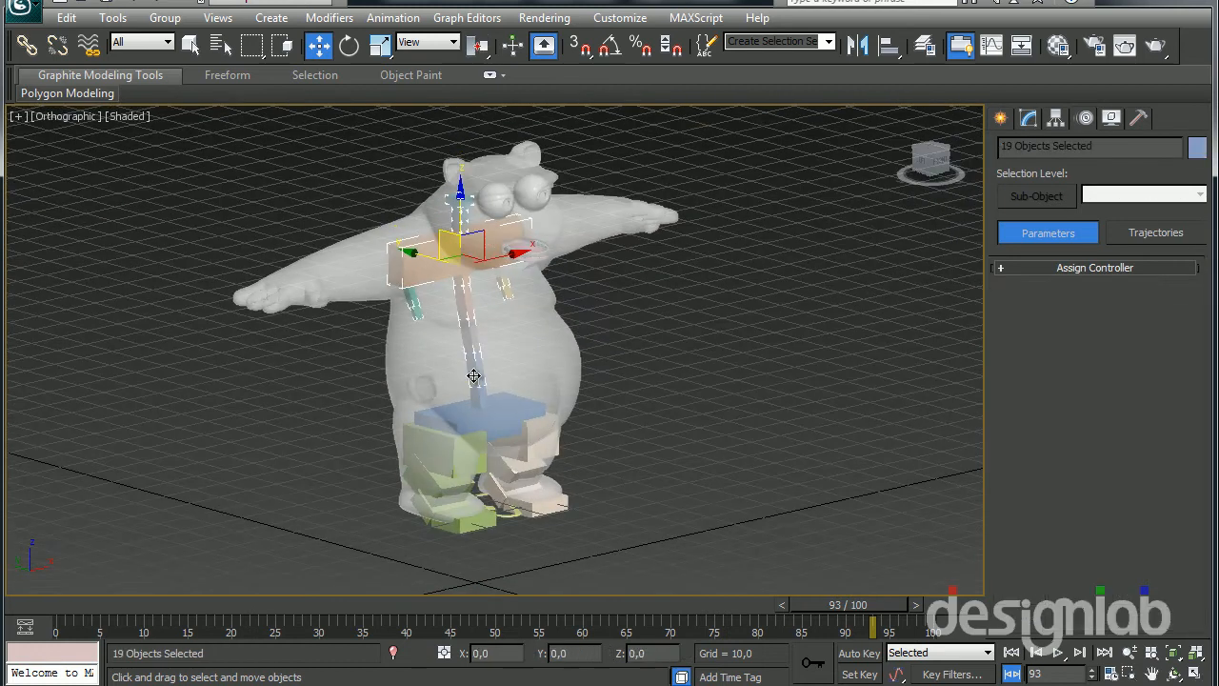
{"action": "middle_click_drag", "start_coordinate": [438, 272], "coordinate": [424, 298], "text": "alt"}
{"action": "left_click_drag", "start_coordinate": [461, 379], "coordinate": [477, 406]}
{"action": "middle_click_drag", "start_coordinate": [478, 380], "coordinate": [505, 425], "text": "alt"}
{"action": "key", "text": "r"}
{"action": "middle_click_drag", "start_coordinate": [375, 430], "coordinate": [398, 395], "text": "alt"}
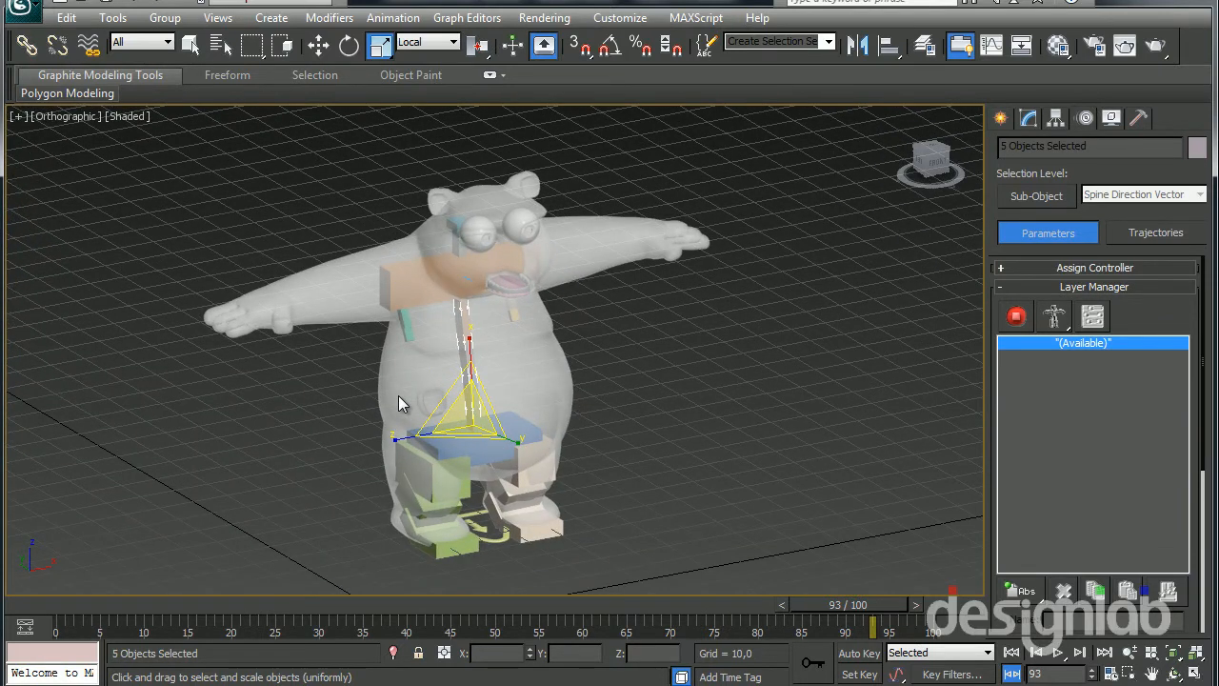
{"action": "right_click", "coordinate": [785, 274]}
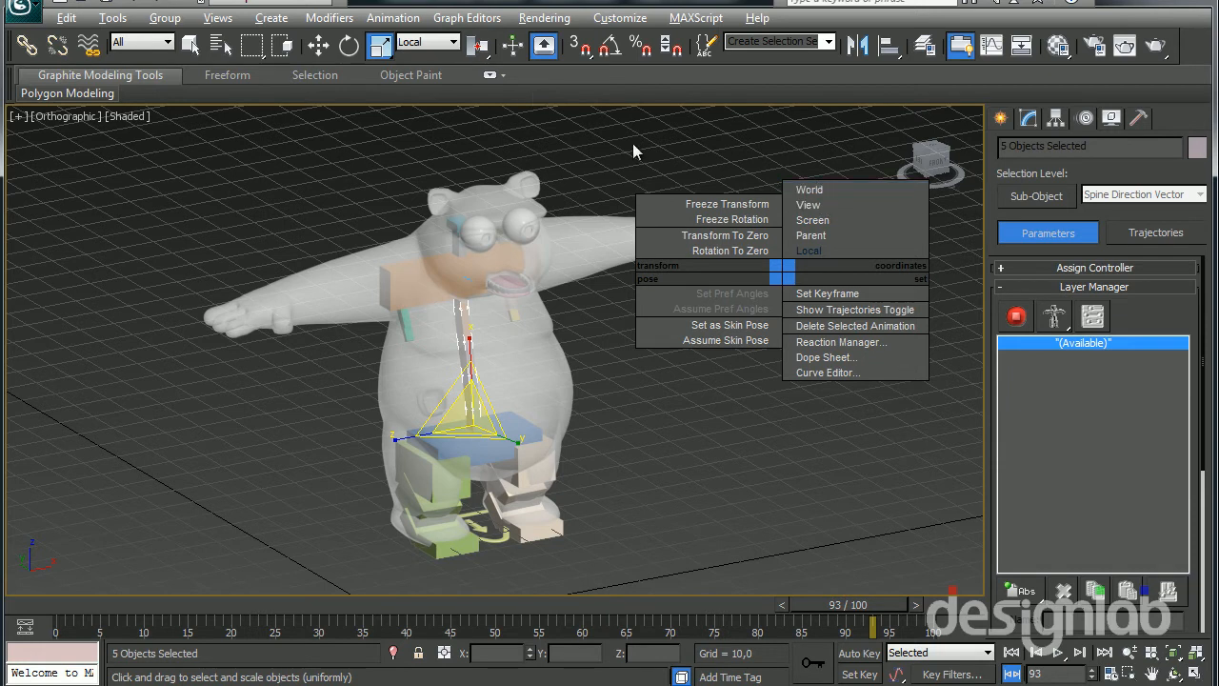
{"action": "left_click", "coordinate": [838, 235]}
{"action": "left_click_drag", "start_coordinate": [394, 440], "coordinate": [656, 556]}
{"action": "middle_click_drag", "start_coordinate": [548, 432], "coordinate": [677, 411], "text": "alt"}
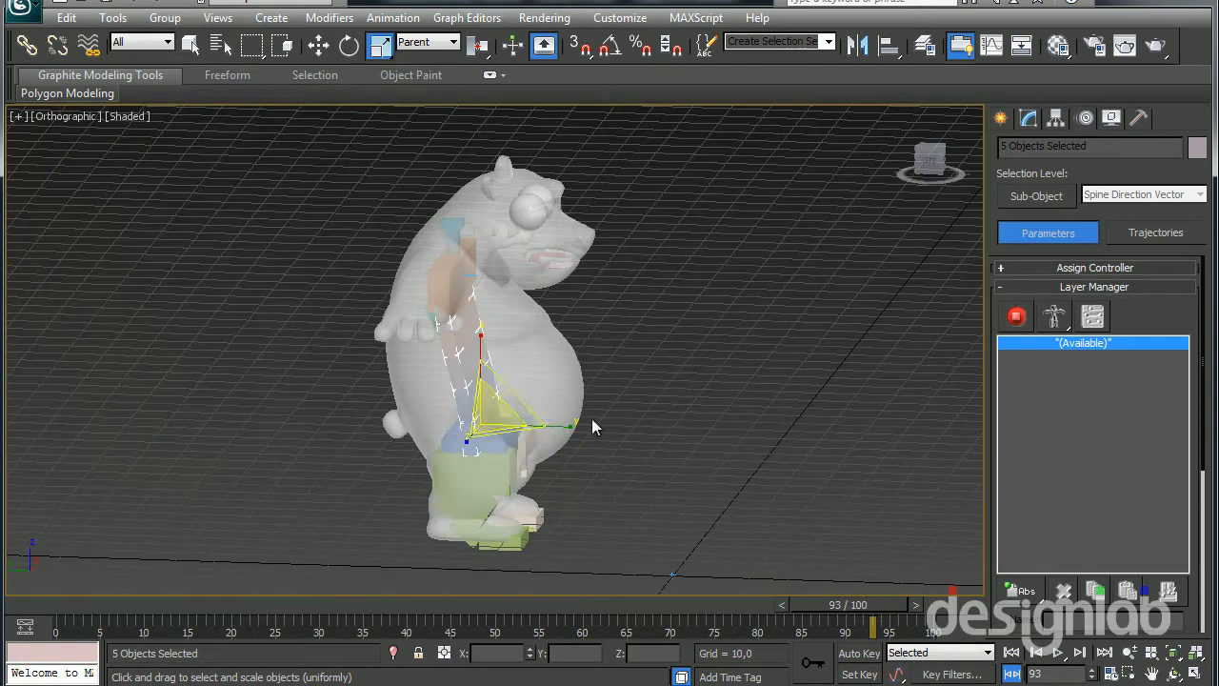
{"action": "left_click_drag", "start_coordinate": [563, 427], "coordinate": [960, 381]}
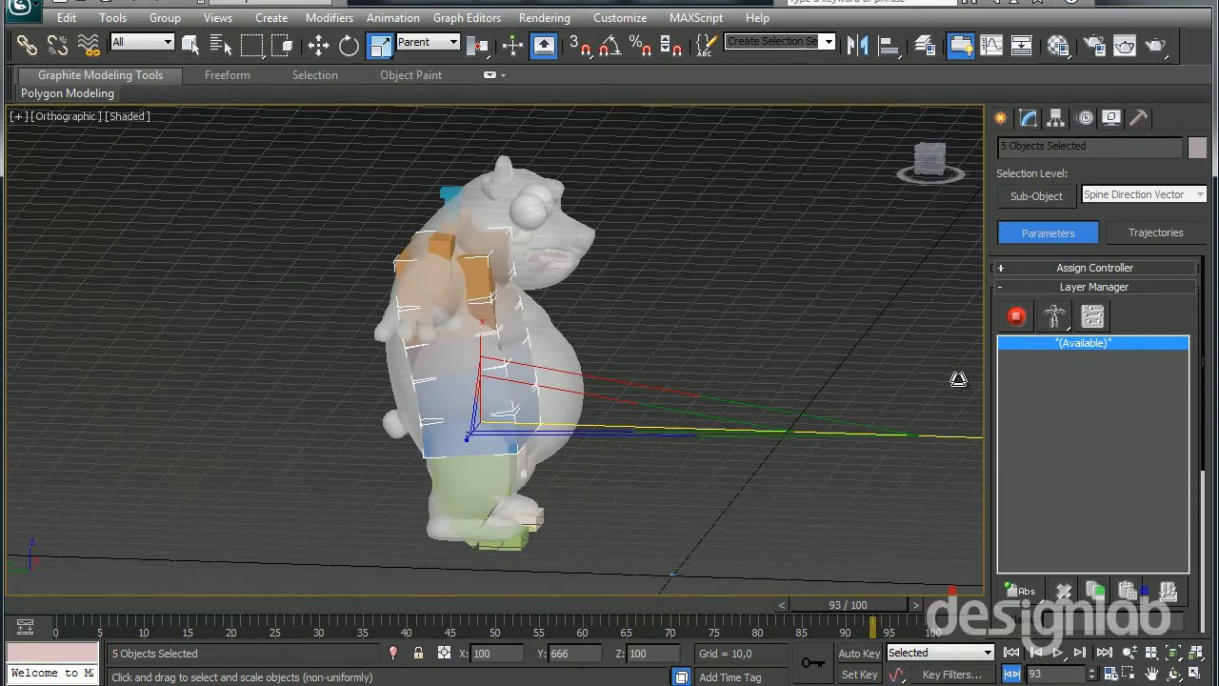
{"action": "middle_click_drag", "start_coordinate": [963, 379], "coordinate": [508, 387], "text": "alt"}
Lower the orange chest hub to the panda's shoulder level and narrow its width to fit the torso
{"action": "left_click", "coordinate": [554, 230]}
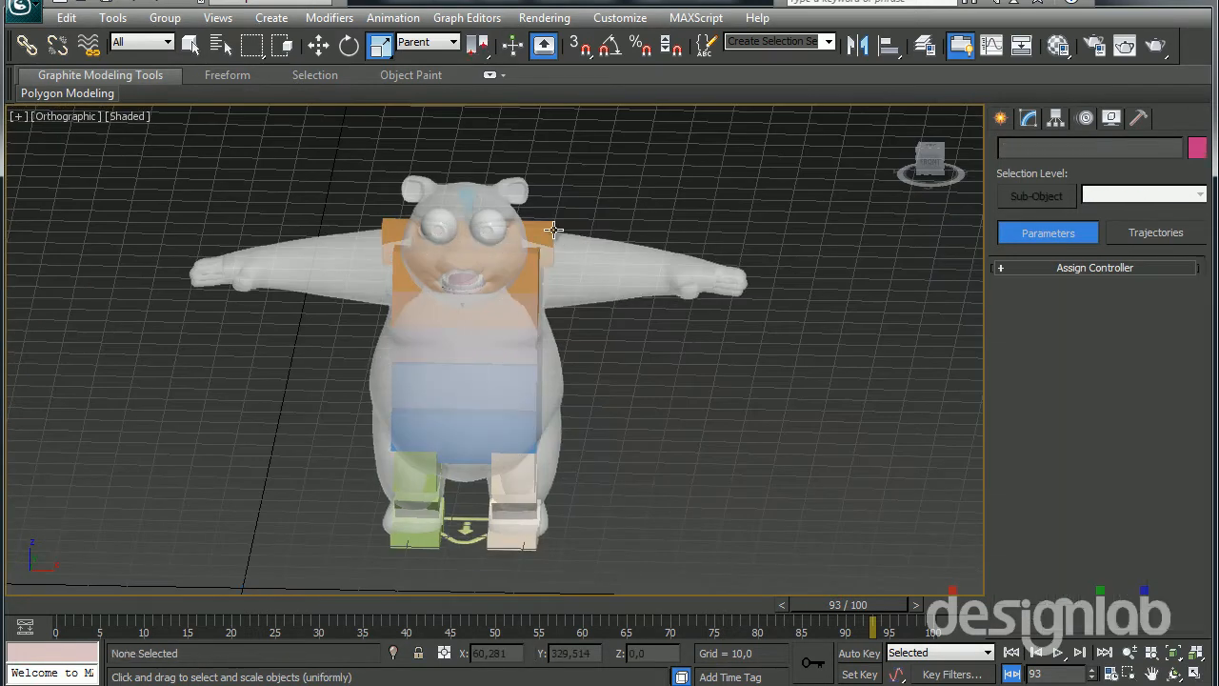
{"action": "left_click", "coordinate": [539, 233]}
{"action": "key", "text": "w"}
{"action": "middle_click_drag", "start_coordinate": [482, 275], "coordinate": [585, 238], "text": "alt"}
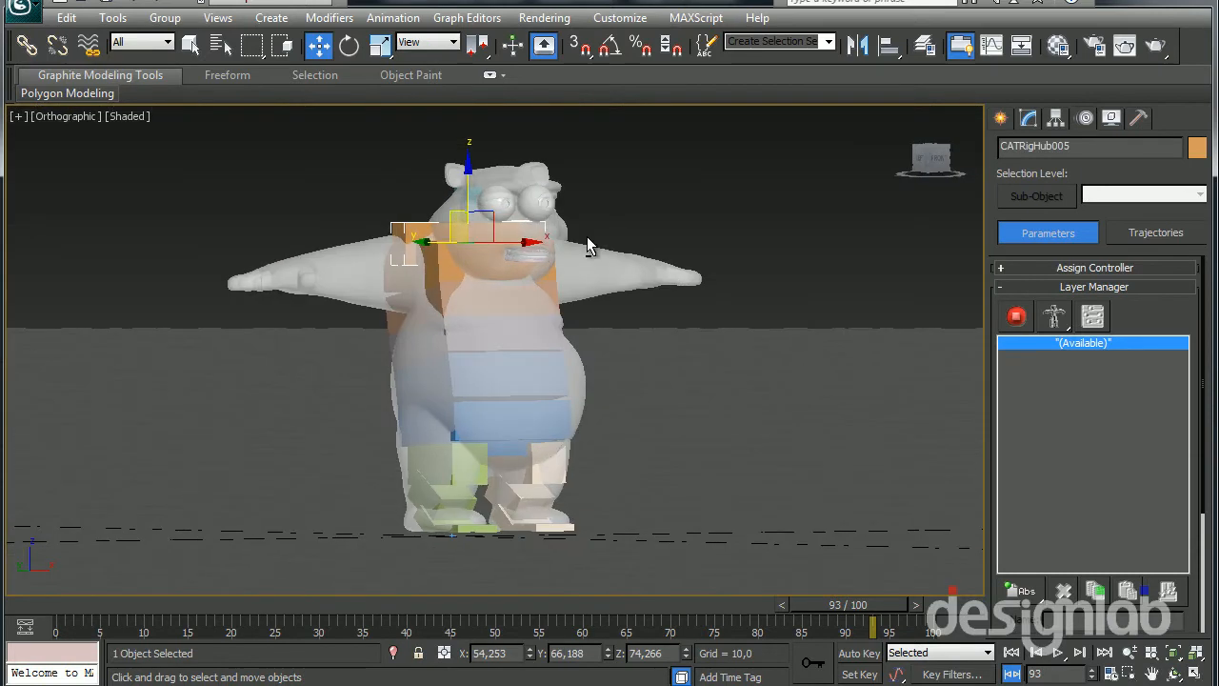
{"action": "left_click_drag", "start_coordinate": [466, 175], "coordinate": [465, 208]}
{"action": "middle_click_drag", "start_coordinate": [466, 208], "coordinate": [397, 232], "text": "alt"}
{"action": "key", "text": "r"}
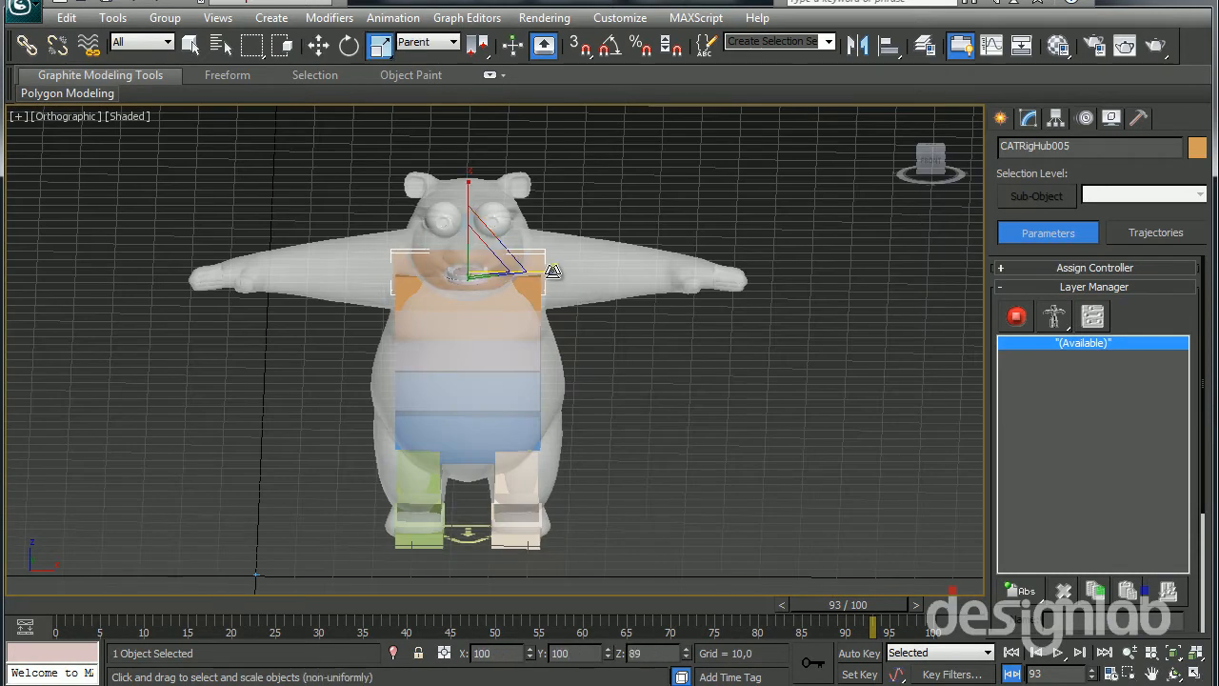
{"action": "middle_click_drag", "start_coordinate": [558, 272], "coordinate": [448, 323], "text": "alt"}
Switch to wireframe display and pull the left arm bones outward so the upper arm extends along the panda's arm
{"action": "scroll", "coordinate": [495, 345], "scroll_direction": "up", "scroll_amount": 4}
{"action": "key", "text": "F3"}
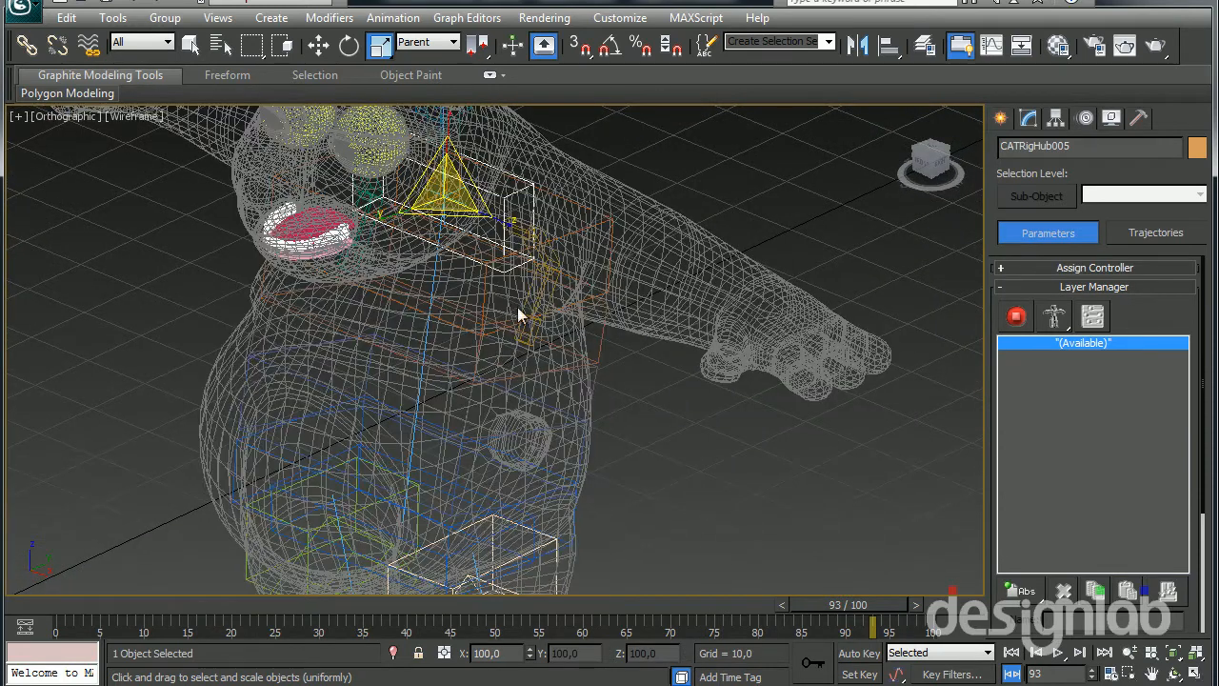
{"action": "left_click", "coordinate": [534, 232]}
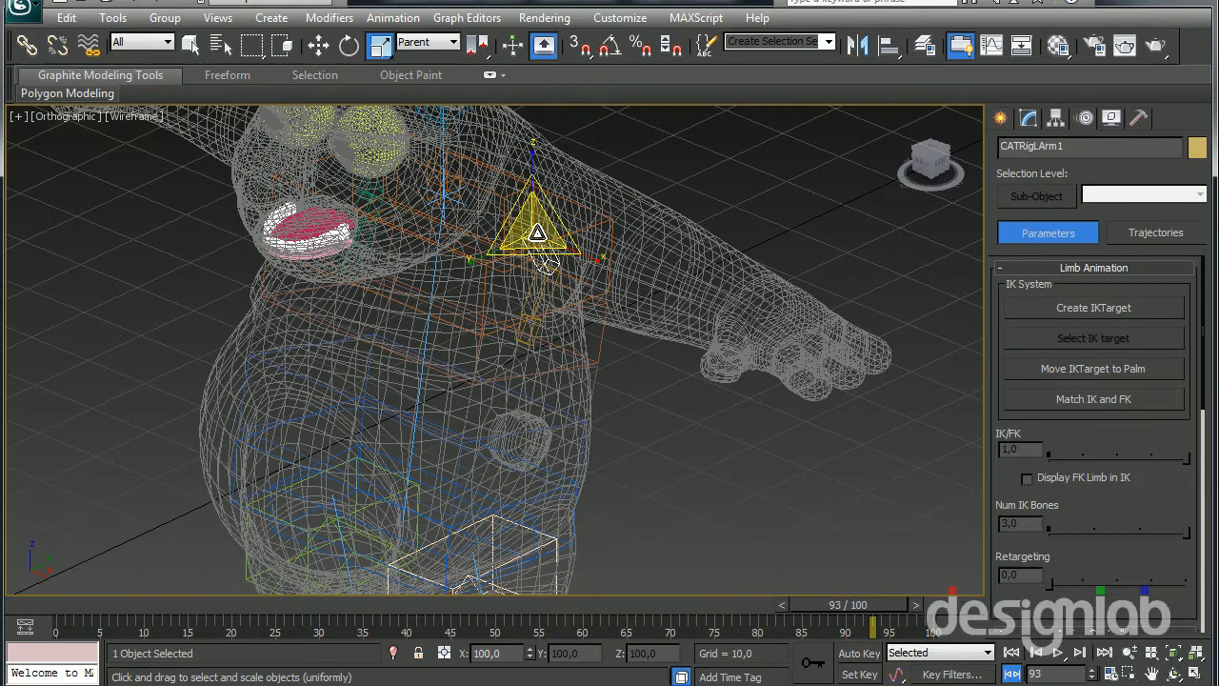
{"action": "key", "text": "w"}
{"action": "middle_click_drag", "start_coordinate": [557, 313], "coordinate": [623, 272], "text": "alt"}
{"action": "left_click_drag", "start_coordinate": [605, 232], "coordinate": [633, 232]}
{"action": "left_click", "coordinate": [552, 286]}
{"action": "left_click_drag", "start_coordinate": [597, 277], "coordinate": [714, 215]}
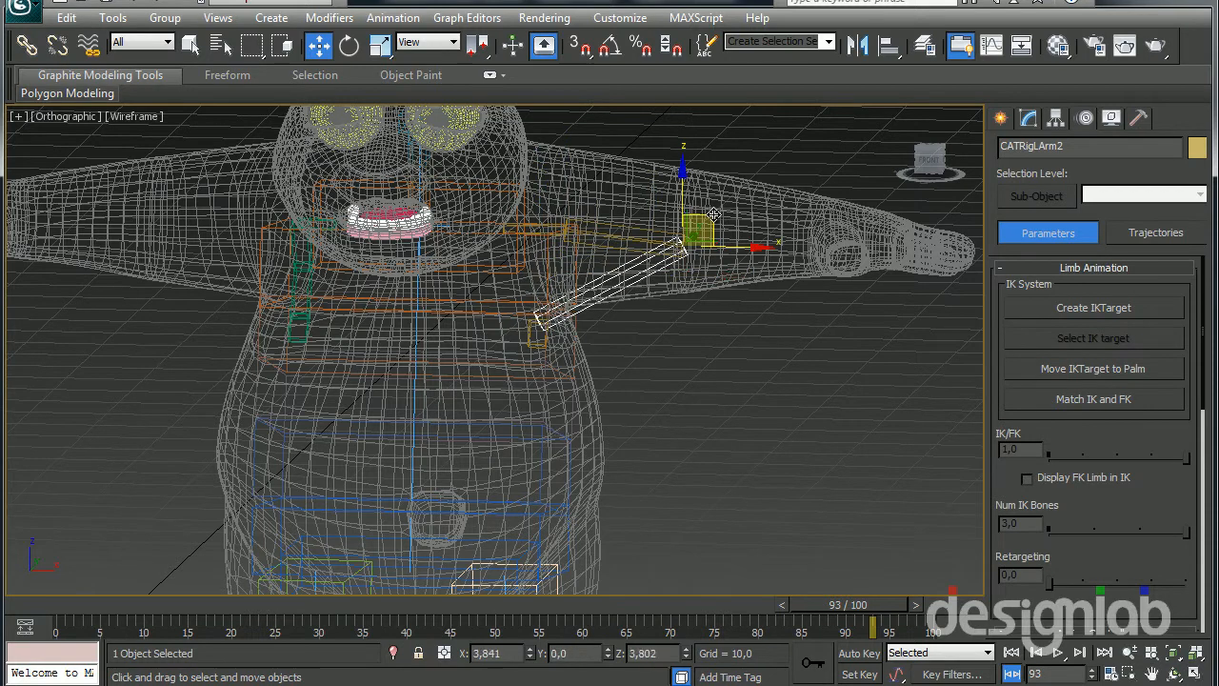
Pull the left palm bone outward to about X 111.6 to lengthen the forearm
{"action": "left_click", "coordinate": [535, 346]}
{"action": "left_click", "coordinate": [577, 306]}
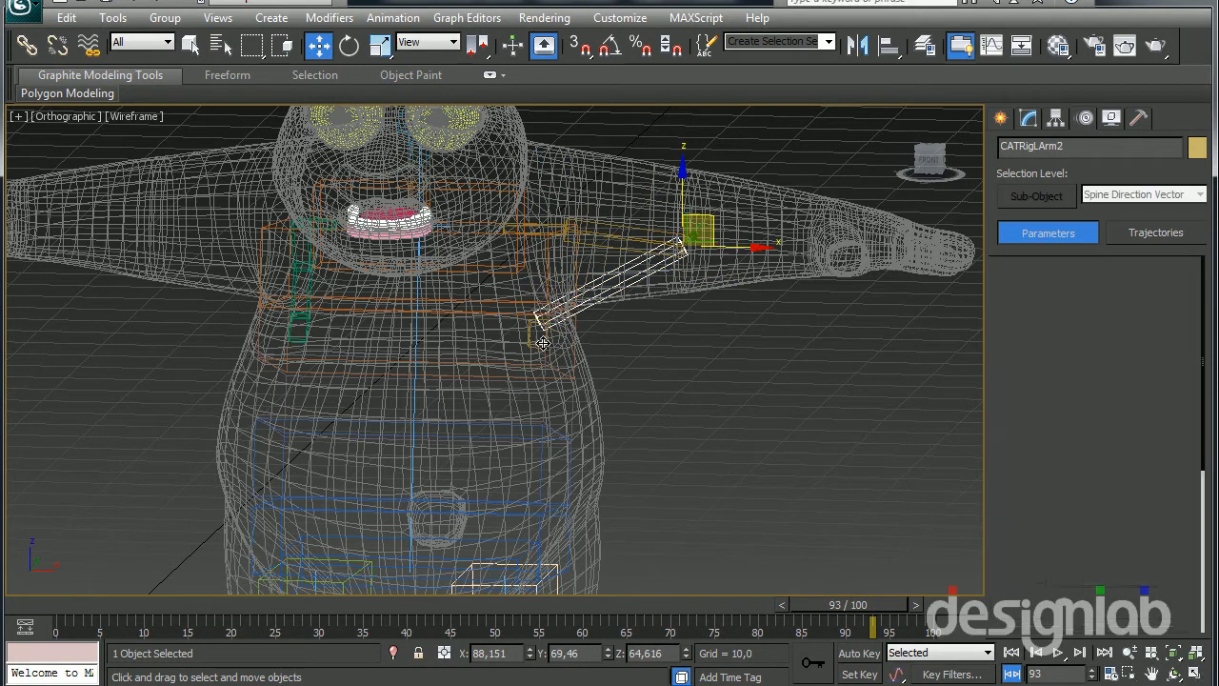
{"action": "left_click", "coordinate": [543, 334]}
{"action": "left_click", "coordinate": [538, 335]}
{"action": "left_click_drag", "start_coordinate": [569, 309], "coordinate": [889, 376]}
{"action": "middle_click_drag", "start_coordinate": [726, 356], "coordinate": [696, 380]}
{"action": "scroll", "coordinate": [696, 380], "scroll_direction": "down", "scroll_amount": 3}
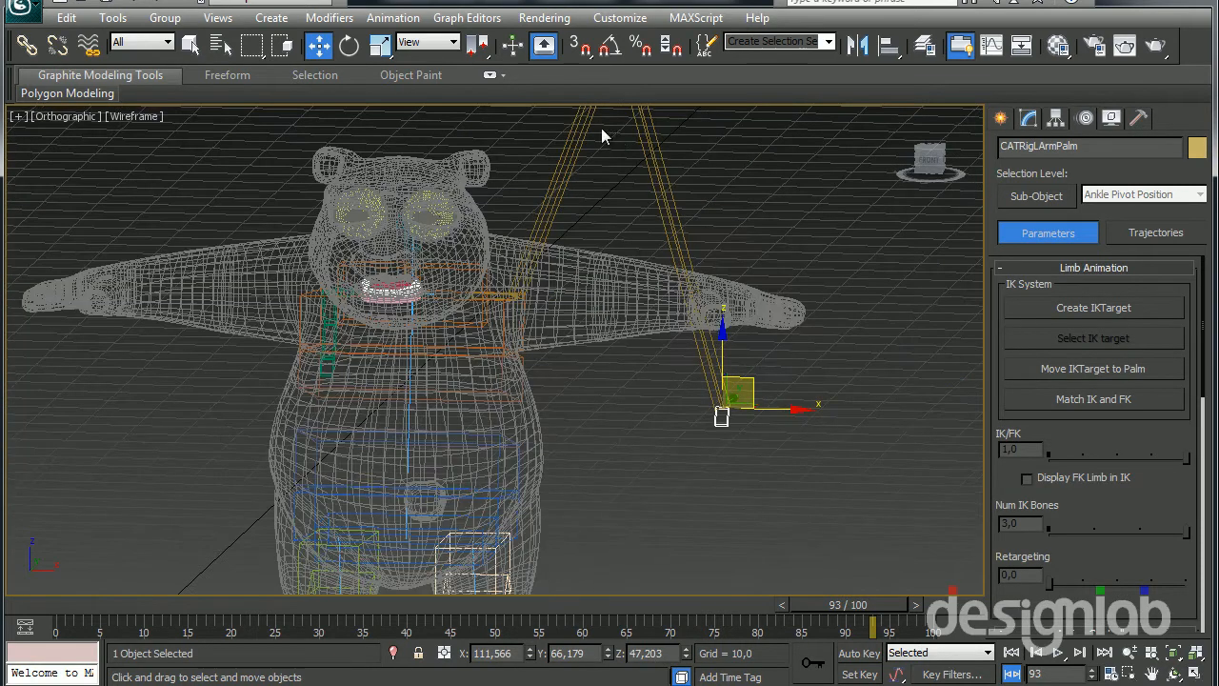
Bring the left elbow back down to the panda's arm and raise the palm bone to about Z 65.5 at the wrist
{"action": "left_click", "coordinate": [654, 143]}
{"action": "scroll", "coordinate": [619, 238], "scroll_direction": "down", "scroll_amount": 5}
{"action": "left_click_drag", "start_coordinate": [579, 202], "coordinate": [577, 329]}
{"action": "left_click", "coordinate": [604, 413]}
{"action": "left_click", "coordinate": [606, 414]}
{"action": "left_click_drag", "start_coordinate": [637, 393], "coordinate": [642, 358]}
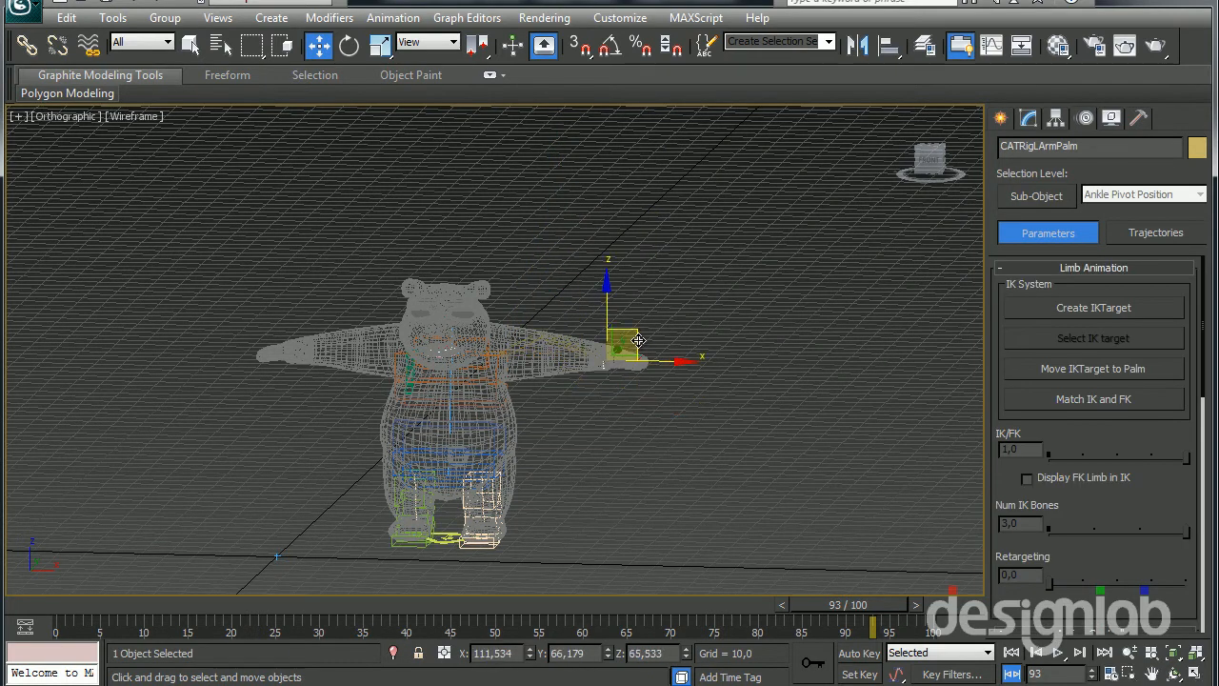
Rotate the left palm bone to align with the panda's hand and shift it to about X 107.5
{"action": "scroll", "coordinate": [643, 358], "scroll_direction": "up", "scroll_amount": 4}
{"action": "middle_click_drag", "start_coordinate": [642, 358], "coordinate": [419, 504], "text": "alt"}
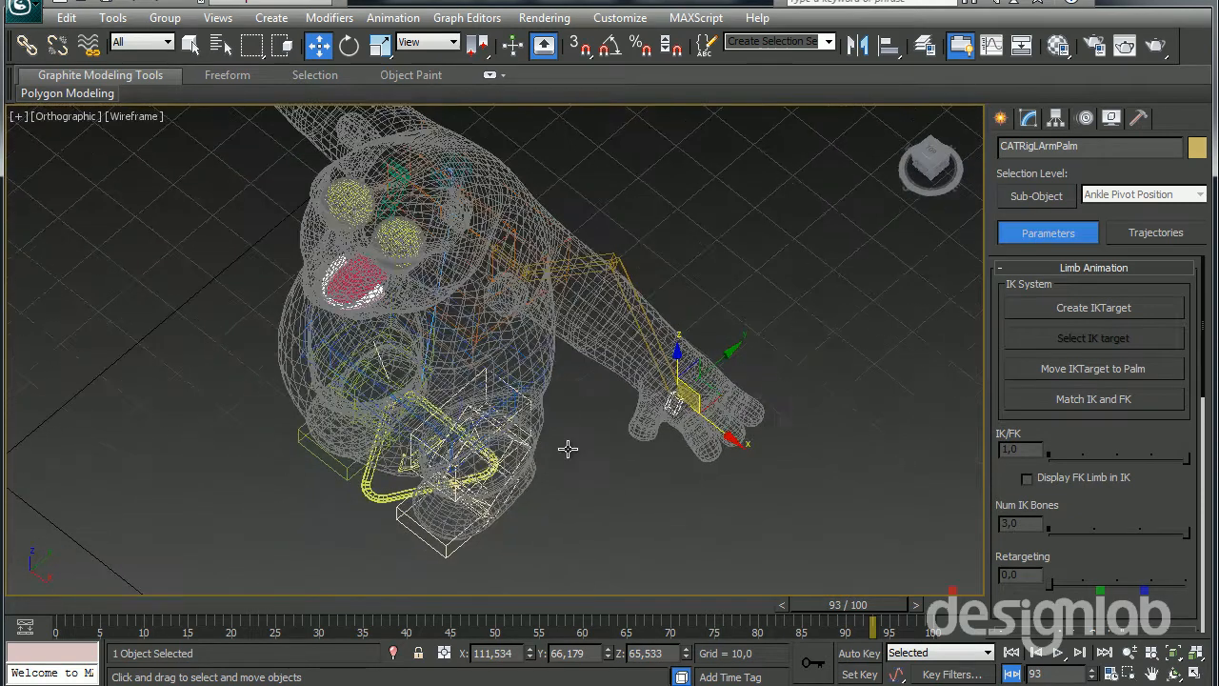
{"action": "scroll", "coordinate": [381, 467], "scroll_direction": "up", "scroll_amount": 4}
{"action": "middle_click_drag", "start_coordinate": [321, 441], "coordinate": [328, 459], "text": "alt"}
{"action": "key", "text": "e"}
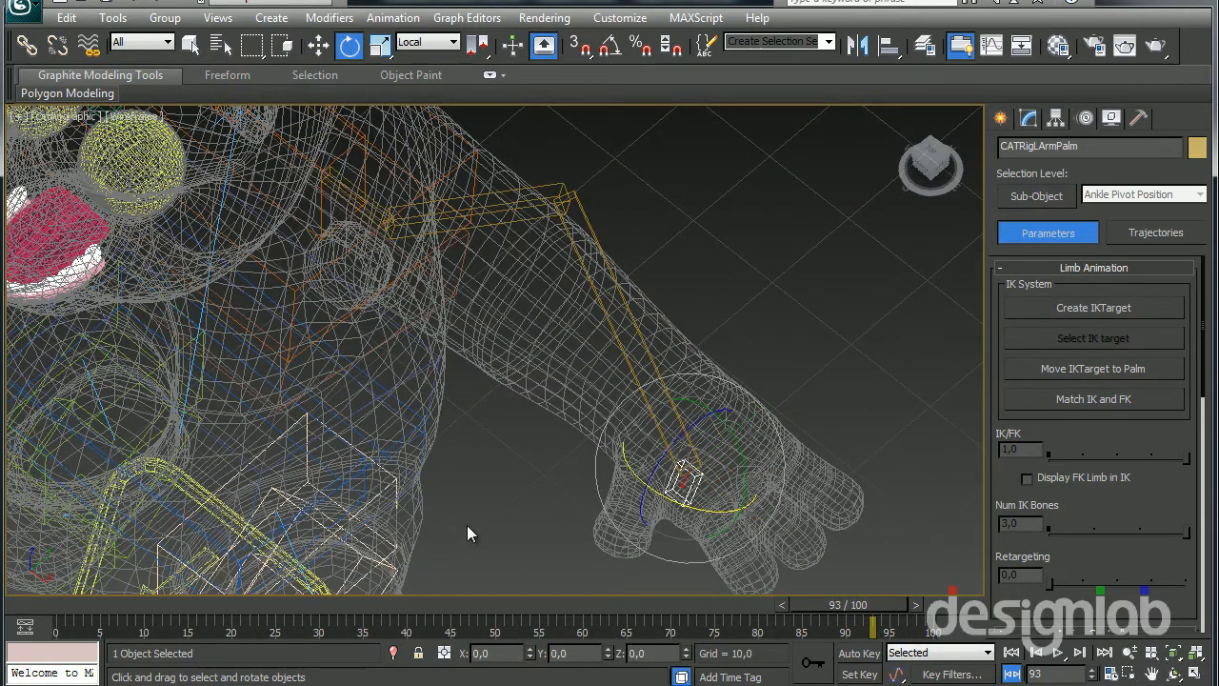
{"action": "left_click_drag", "start_coordinate": [715, 478], "coordinate": [825, 471]}
{"action": "key", "text": "w"}
{"action": "middle_click_drag", "start_coordinate": [682, 518], "coordinate": [714, 466], "text": "alt"}
{"action": "left_click_drag", "start_coordinate": [742, 486], "coordinate": [707, 476]}
{"action": "middle_click_drag", "start_coordinate": [707, 476], "coordinate": [692, 89], "text": "alt"}
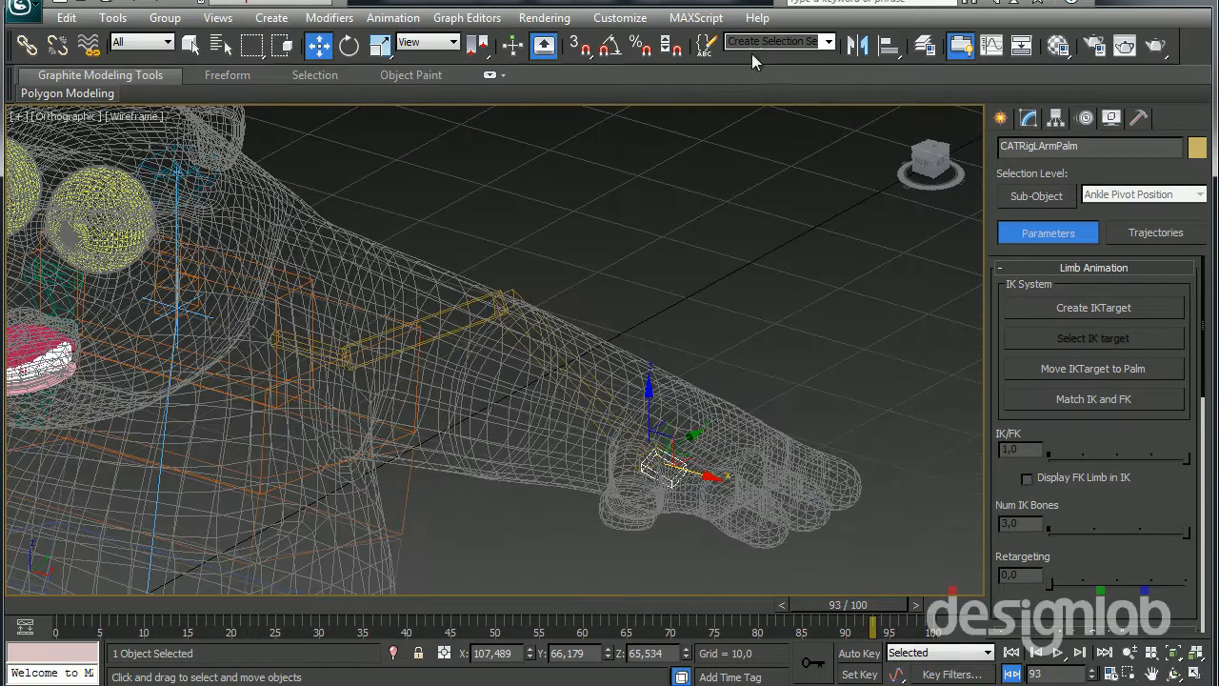
Return the viewport to shaded display and examine the left elbow's fit inside the panda's arm up close
{"action": "mouse_move", "coordinate": [622, 213]}
{"action": "middle_mouse_down", "text": "alt"}
{"action": "mouse_move", "coordinate": [508, 308]}
{"action": "mouse_move", "coordinate": [573, 407]}
{"action": "mouse_move", "coordinate": [463, 276]}
{"action": "mouse_move", "coordinate": [456, 202]}
{"action": "mouse_move", "coordinate": [504, 194]}
{"action": "middle_mouse_up", "text": "alt"}
{"action": "key", "text": "F3"}
{"action": "scroll", "coordinate": [455, 315], "scroll_direction": "up", "scroll_amount": 5}
{"action": "middle_click_drag", "start_coordinate": [446, 276], "coordinate": [492, 290], "text": "alt"}
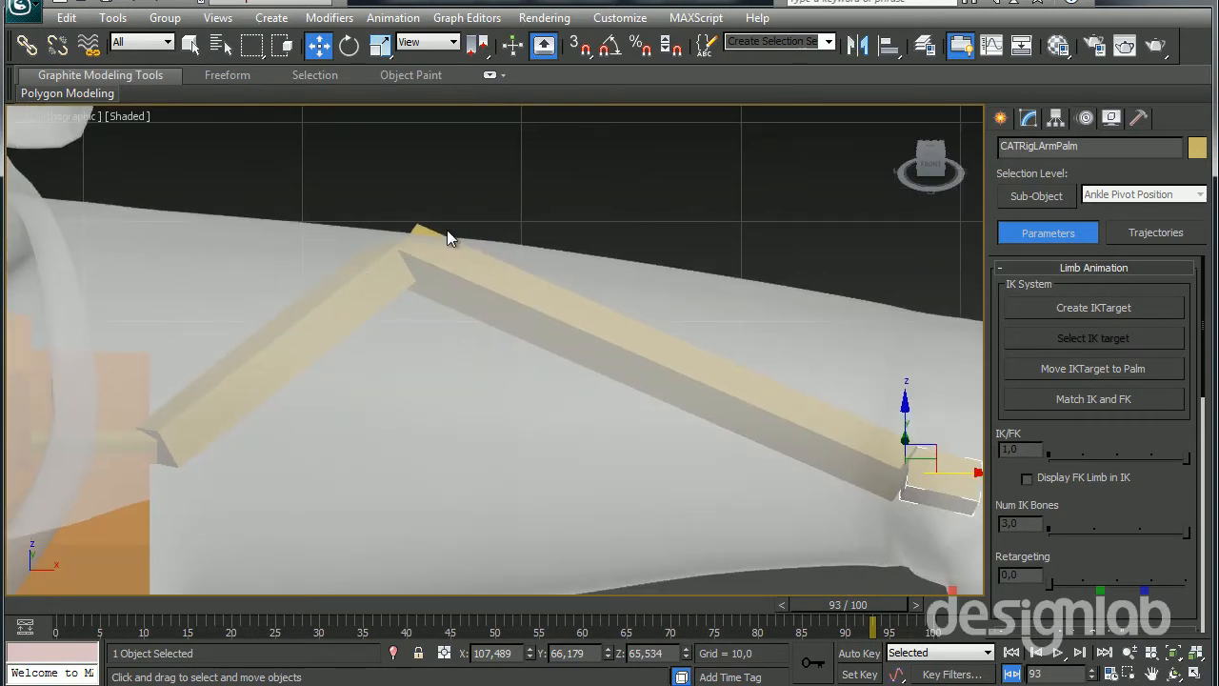
Adjust the left elbow's height inside the panda's arm to about Z 68.6
{"action": "middle_click_drag", "start_coordinate": [539, 223], "coordinate": [467, 264], "text": "alt"}
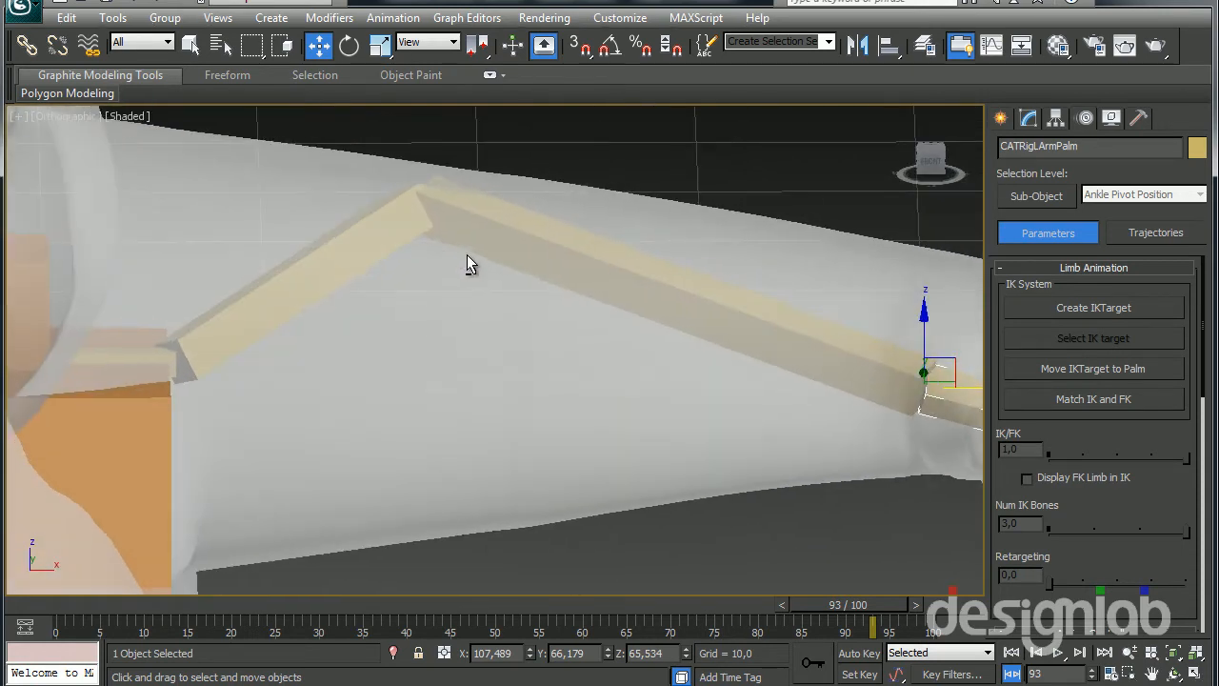
{"action": "left_click", "coordinate": [362, 238]}
{"action": "left_click", "coordinate": [437, 202]}
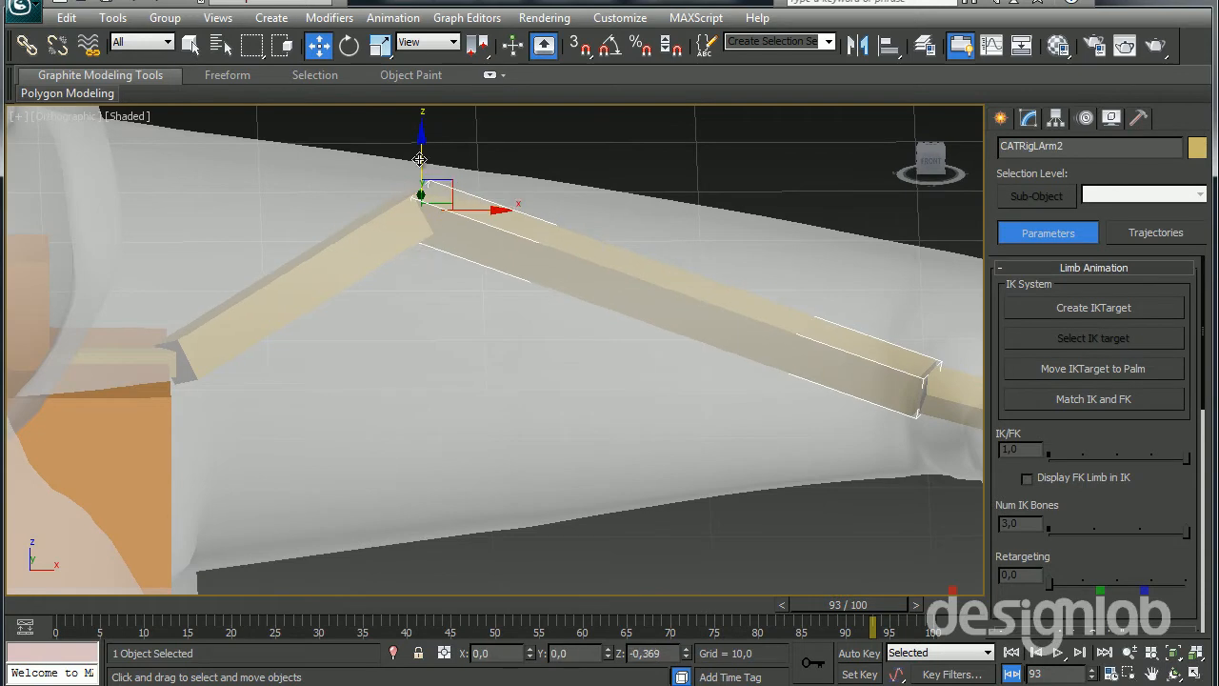
{"action": "left_click_drag", "start_coordinate": [422, 147], "coordinate": [411, 290]}
{"action": "middle_click_drag", "start_coordinate": [430, 310], "coordinate": [426, 461], "text": "alt"}
{"action": "left_click_drag", "start_coordinate": [450, 246], "coordinate": [502, 351]}
{"action": "middle_click_drag", "start_coordinate": [501, 350], "coordinate": [612, 278], "text": "alt"}
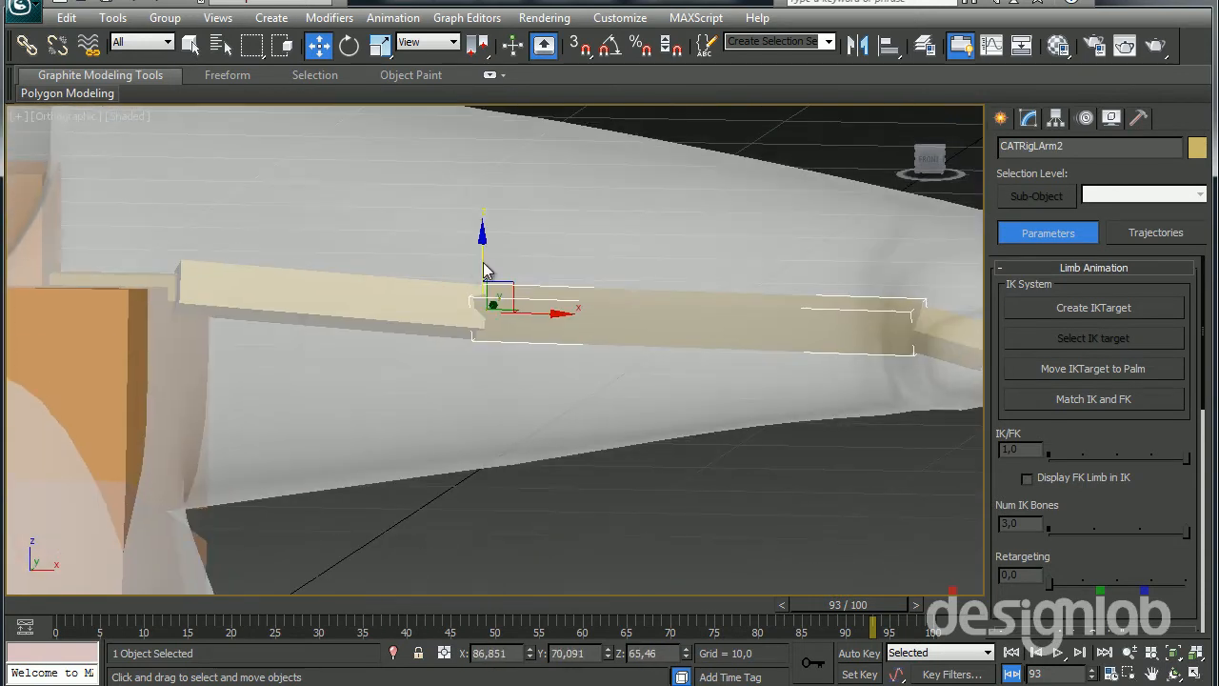
{"action": "left_click_drag", "start_coordinate": [481, 254], "coordinate": [479, 185]}
Reduce the left arm's bone count to 1 and restore it to 2 to rebuild the forearm and palm
{"action": "middle_click_drag", "start_coordinate": [484, 228], "coordinate": [666, 440], "text": "alt"}
{"action": "left_click", "coordinate": [1028, 118]}
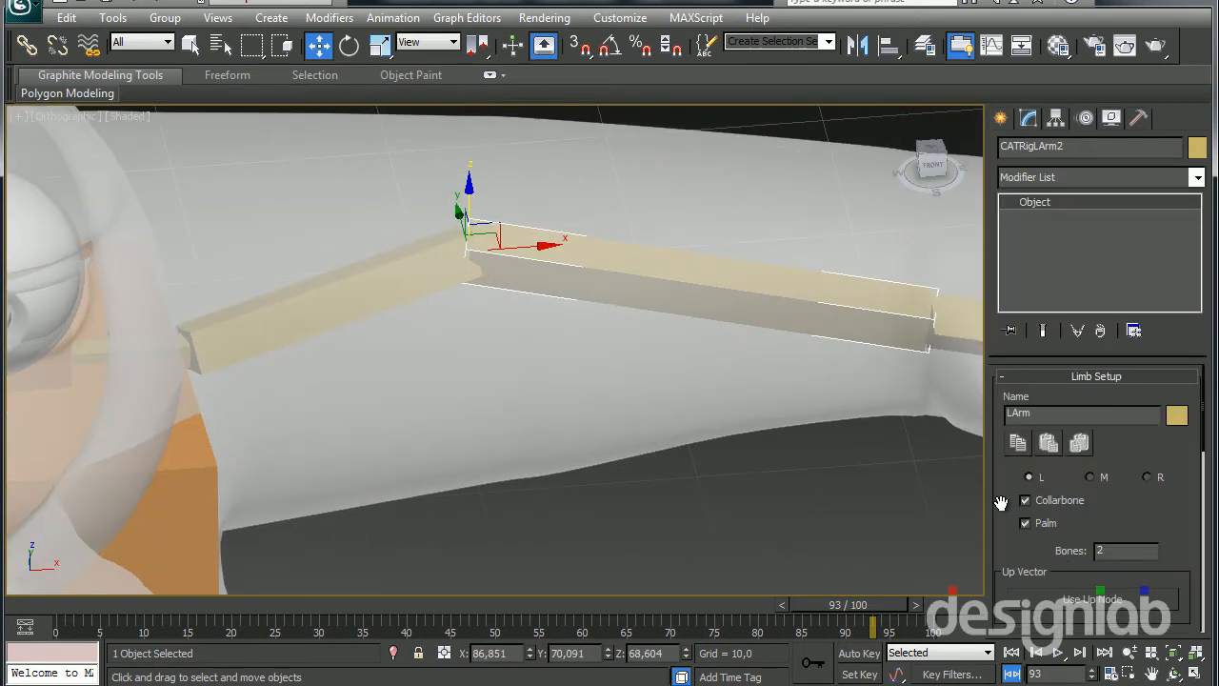
{"action": "left_click_drag", "start_coordinate": [999, 503], "coordinate": [980, 336]}
{"action": "type", "text": "1"}
{"action": "key", "text": "Return"}
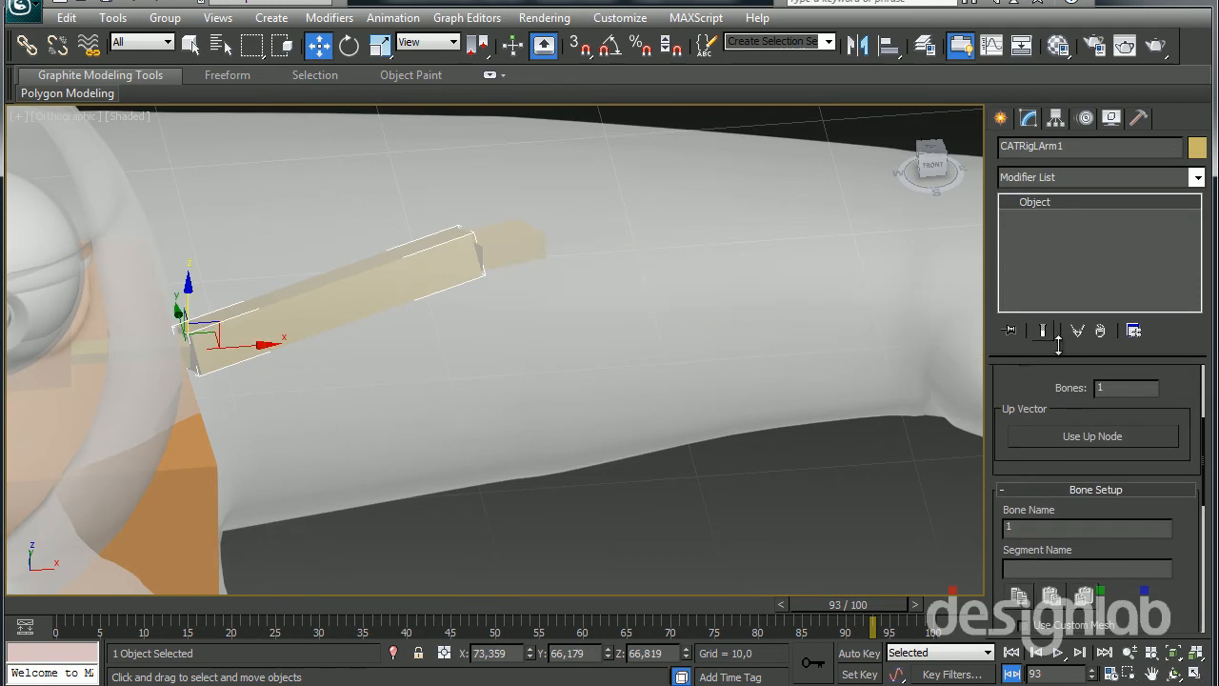
{"action": "type", "text": "2"}
{"action": "key", "text": "Return"}
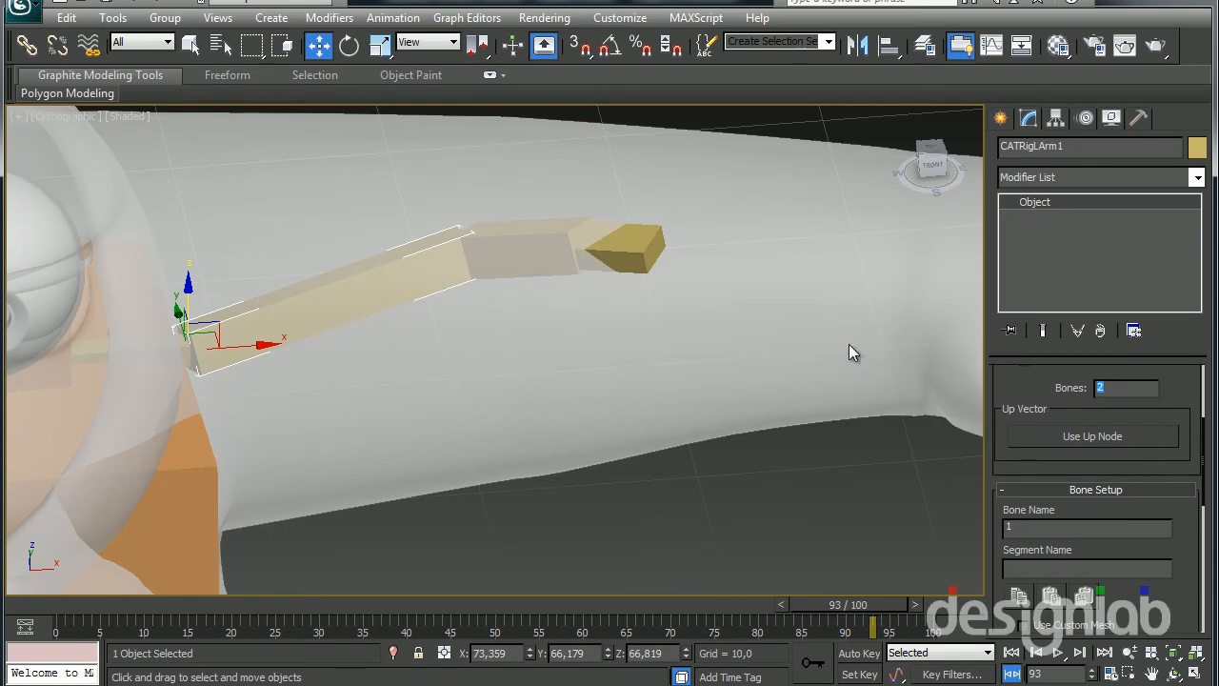
Try rotating the rebuilt left forearm bone about its local axes at the elbow
{"action": "middle_click_drag", "start_coordinate": [406, 333], "coordinate": [524, 360]}
{"action": "key", "text": "super"}
{"action": "key", "text": "super"}
{"action": "middle_click_drag", "start_coordinate": [533, 411], "coordinate": [323, 333], "text": "alt"}
{"action": "middle_click_drag", "start_coordinate": [402, 373], "coordinate": [749, 384], "text": "alt"}
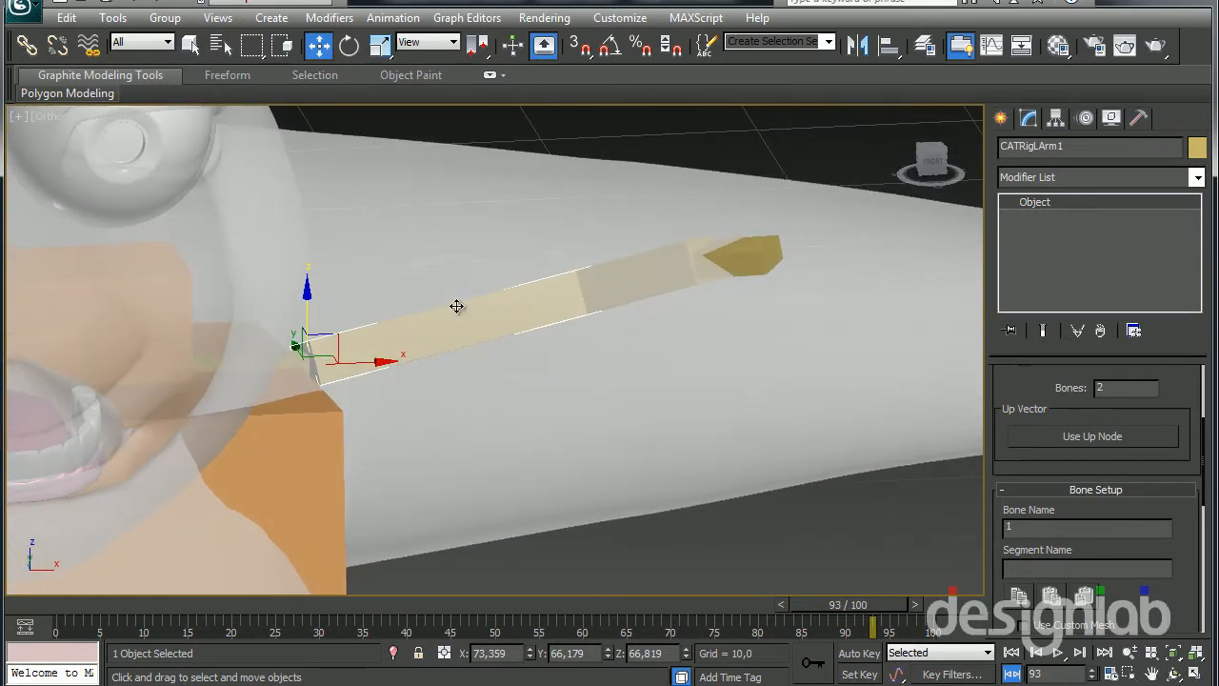
{"action": "middle_click_drag", "start_coordinate": [510, 300], "coordinate": [580, 308], "text": "alt"}
{"action": "left_click", "coordinate": [593, 240]}
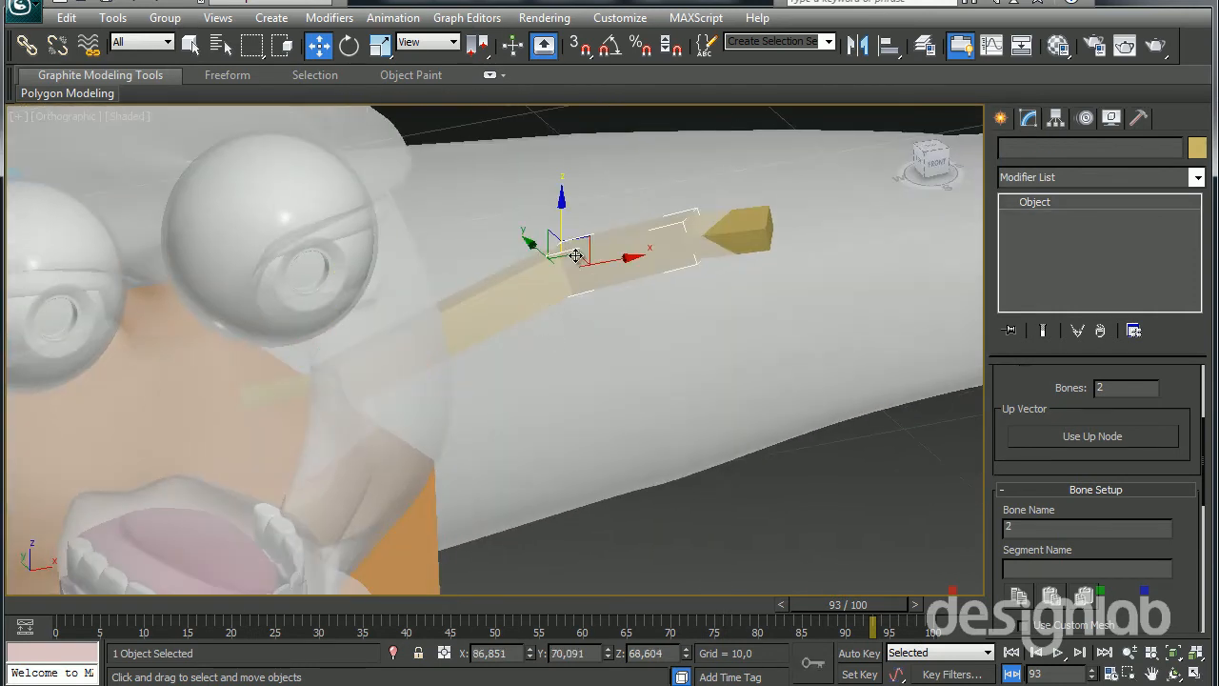
{"action": "key", "text": "e"}
{"action": "left_click_drag", "start_coordinate": [604, 229], "coordinate": [622, 288]}
{"action": "middle_click_drag", "start_coordinate": [623, 289], "coordinate": [597, 258], "text": "alt"}
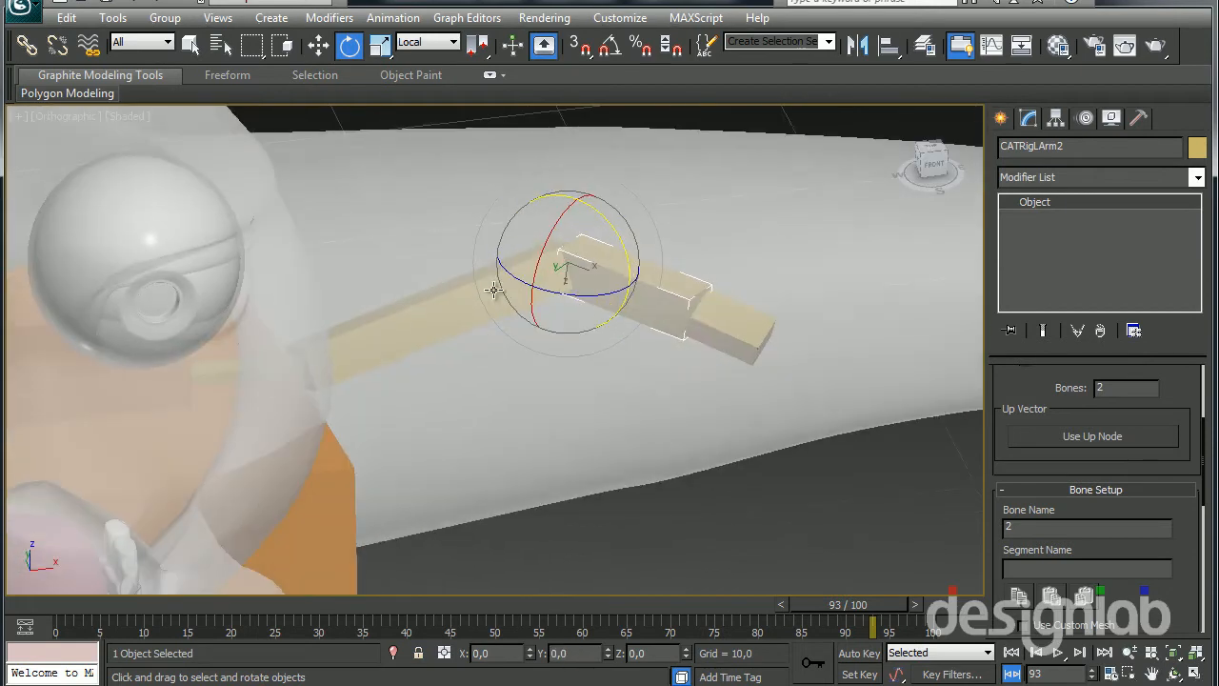
{"action": "left_click_drag", "start_coordinate": [501, 275], "coordinate": [578, 278]}
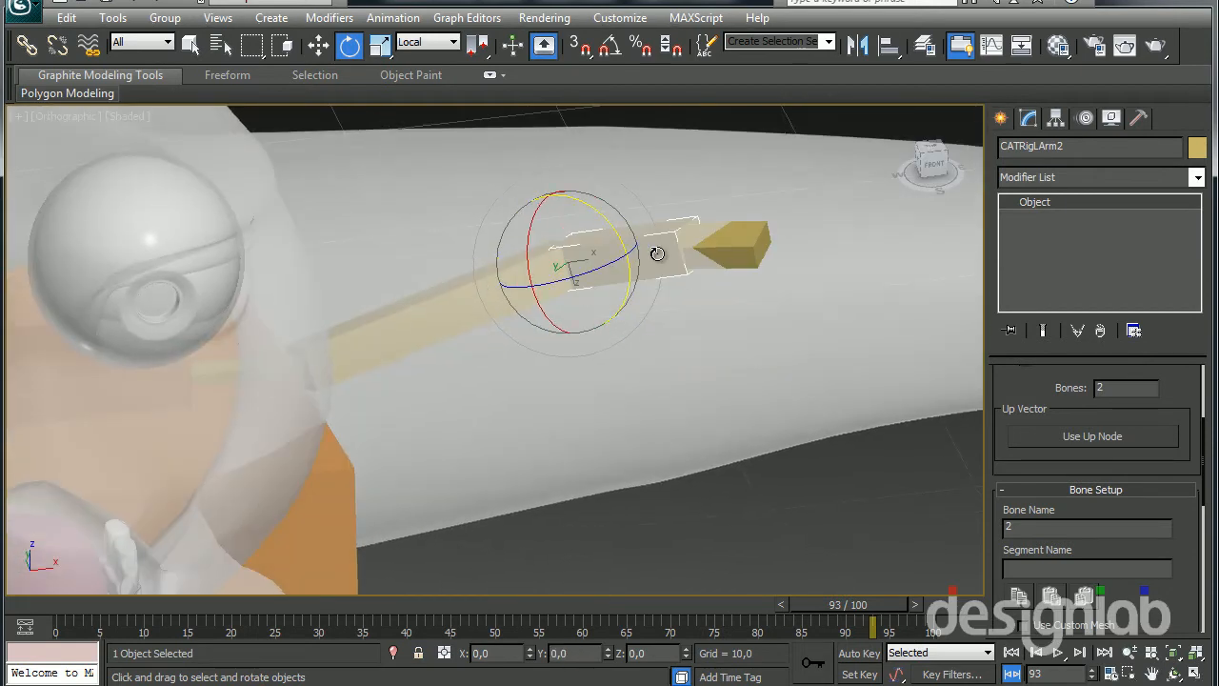
{"action": "middle_click_drag", "start_coordinate": [735, 203], "coordinate": [647, 178], "text": "alt"}
Roll the left upper-arm bone about 20 degrees around its local X axis
{"action": "left_click", "coordinate": [364, 292]}
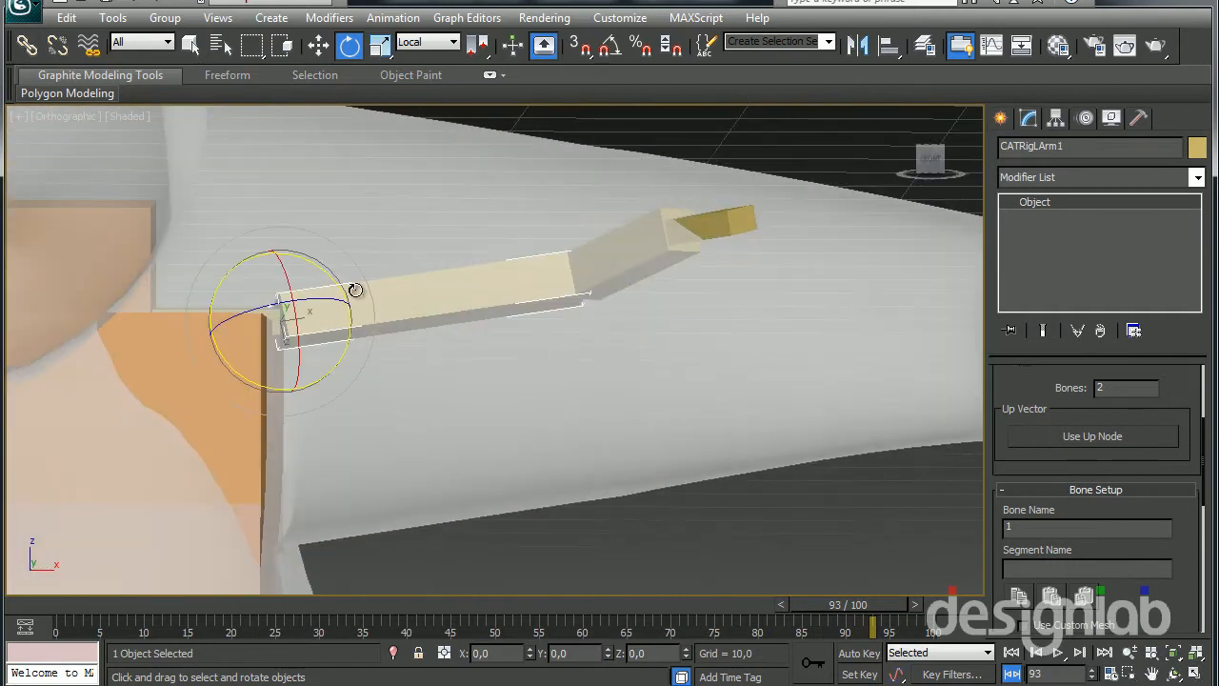
{"action": "left_click_drag", "start_coordinate": [286, 267], "coordinate": [288, 305]}
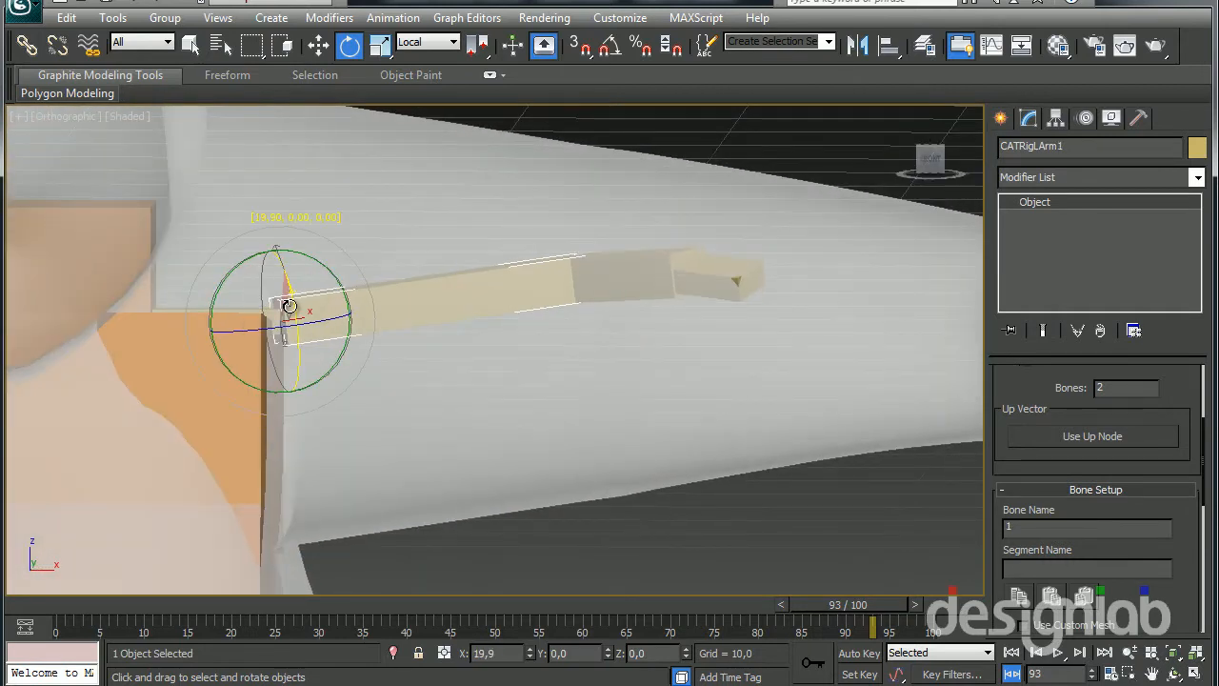
{"action": "middle_click_drag", "start_coordinate": [288, 306], "coordinate": [460, 472], "text": "alt"}
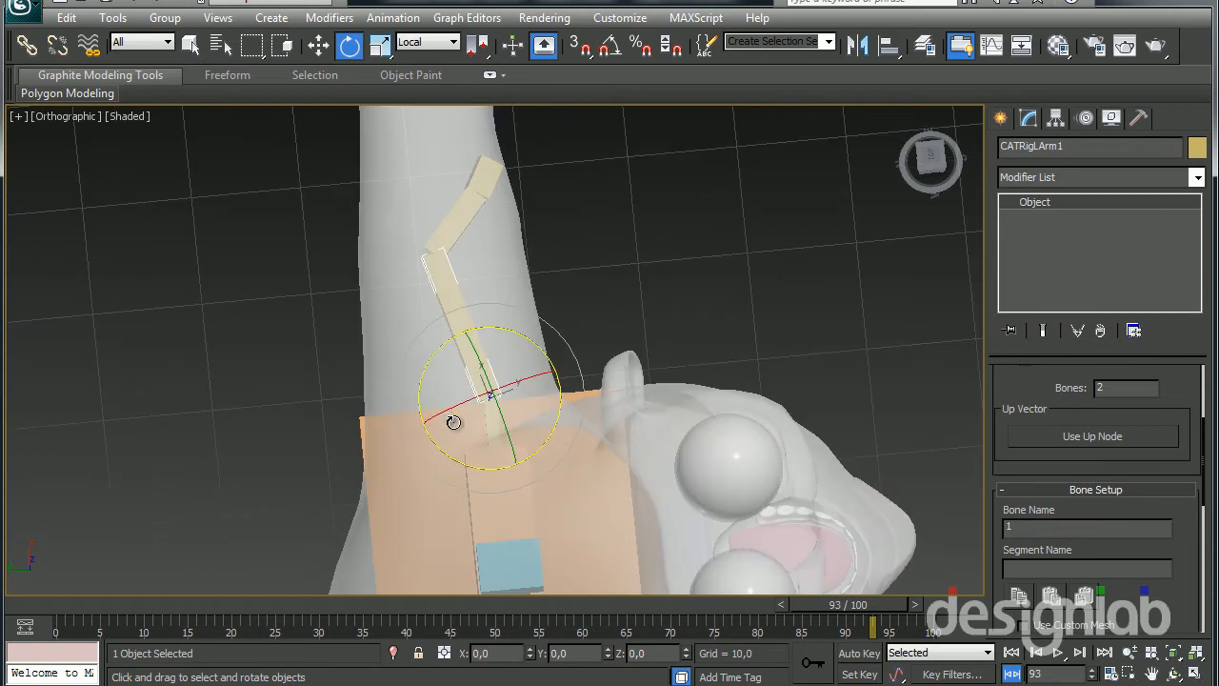
Set the Move tool's reference coordinate system to Local and try shifting the left forearm bone along its own axes
{"action": "left_click", "coordinate": [445, 255]}
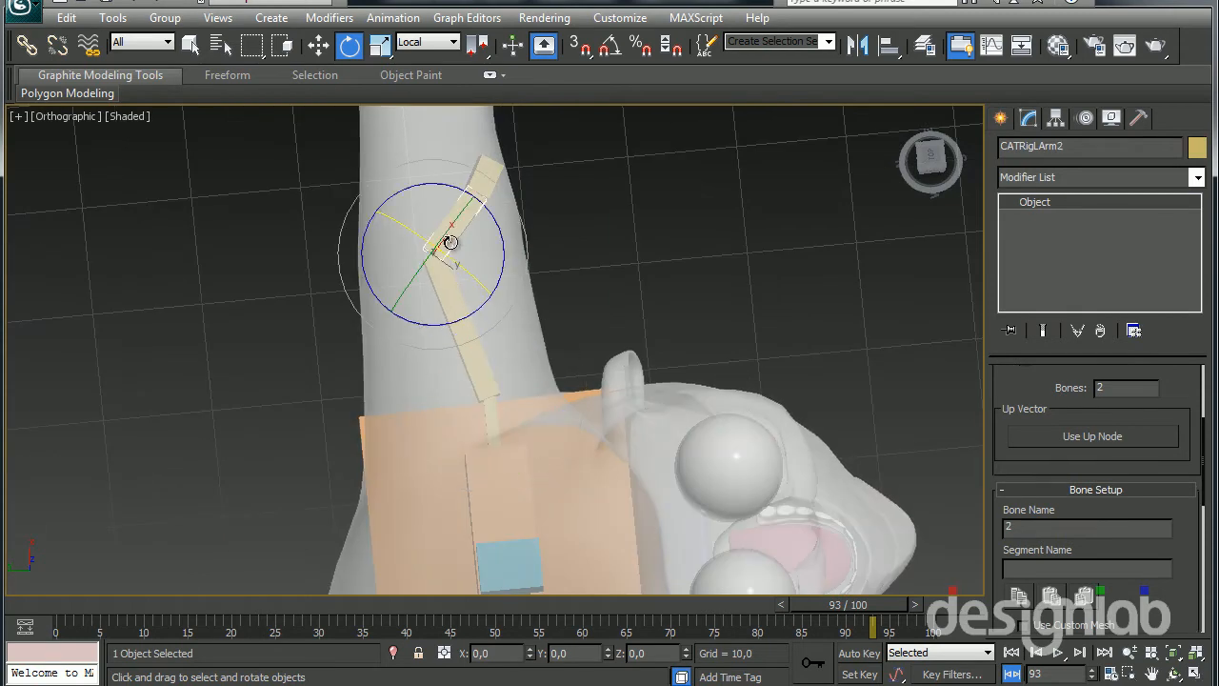
{"action": "key", "text": "w"}
{"action": "right_click", "coordinate": [463, 218]}
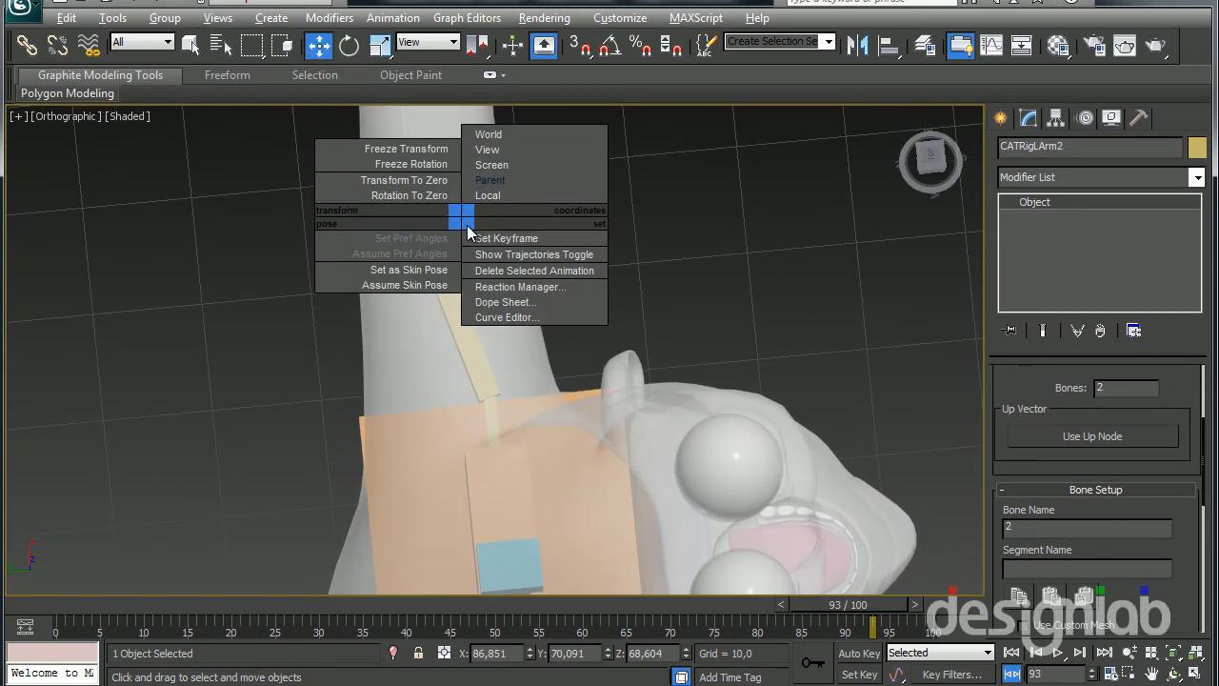
{"action": "left_click", "coordinate": [499, 195]}
{"action": "mouse_move", "coordinate": [470, 250]}
{"action": "left_mouse_down"}
{"action": "mouse_move", "coordinate": [472, 212]}
{"action": "mouse_move", "coordinate": [483, 234]}
{"action": "left_mouse_up"}
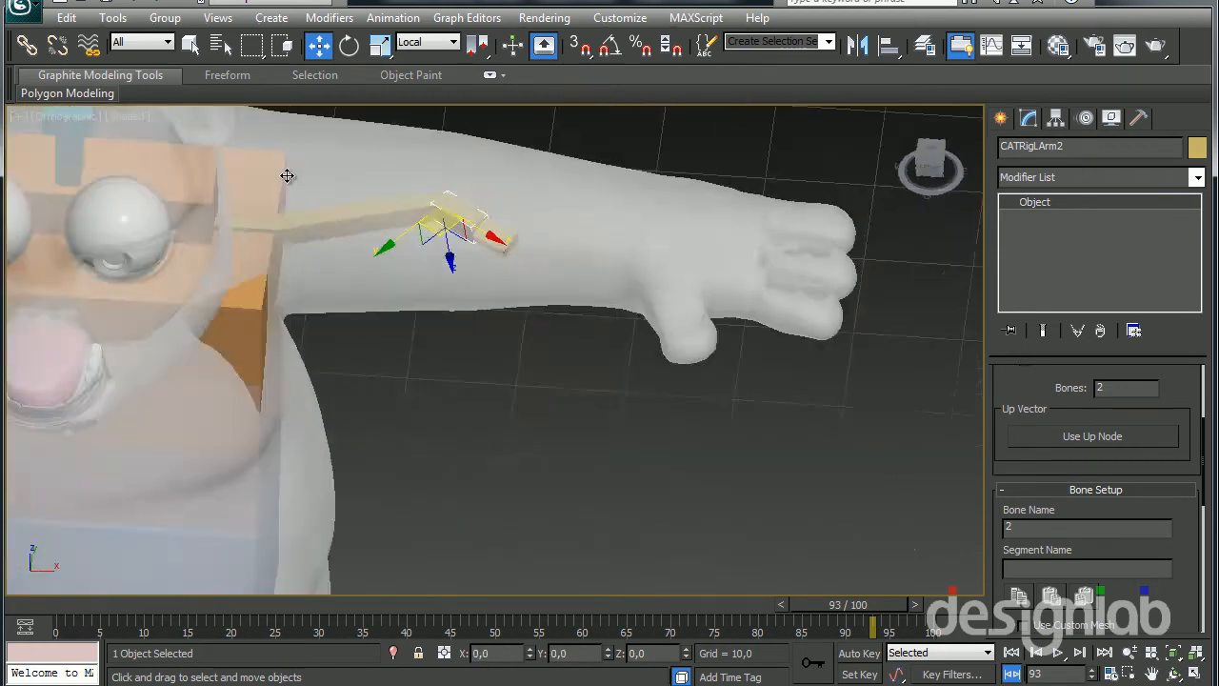
{"action": "middle_click_drag", "start_coordinate": [287, 175], "coordinate": [285, 91], "text": "alt"}
{"action": "mouse_move", "coordinate": [450, 285]}
{"action": "left_mouse_down"}
{"action": "mouse_move", "coordinate": [449, 330]}
{"action": "mouse_move", "coordinate": [449, 264]}
{"action": "mouse_move", "coordinate": [447, 292]}
{"action": "left_mouse_up"}
{"action": "right_click", "coordinate": [448, 291]}
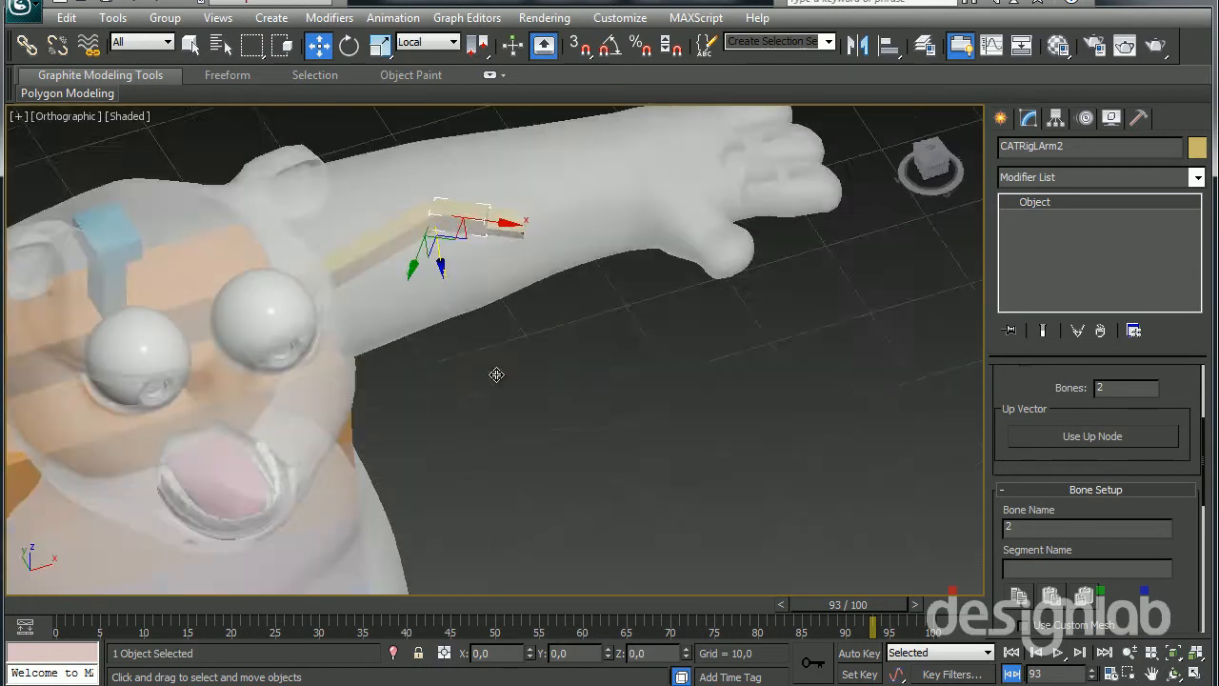
Pull the left palm bone out to the panda's wrist to lengthen the forearm, with edged faces displayed
{"action": "middle_click_drag", "start_coordinate": [496, 370], "coordinate": [515, 185], "text": "alt"}
{"action": "left_click", "coordinate": [512, 229]}
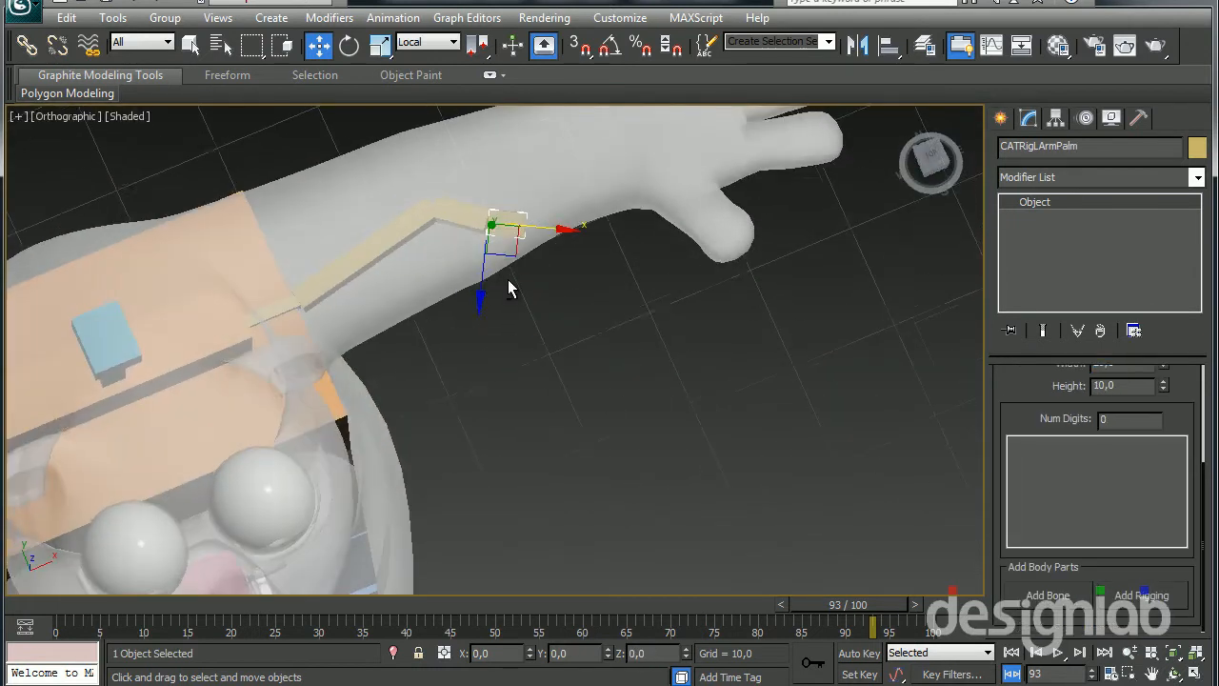
{"action": "left_click_drag", "start_coordinate": [508, 250], "coordinate": [659, 187]}
{"action": "mouse_move", "coordinate": [647, 211]}
{"action": "middle_mouse_down"}
{"action": "mouse_move", "coordinate": [634, 346]}
{"action": "mouse_move", "coordinate": [623, 301]}
{"action": "middle_mouse_up"}
{"action": "key", "text": "F4"}
{"action": "left_click_drag", "start_coordinate": [639, 265], "coordinate": [627, 248]}
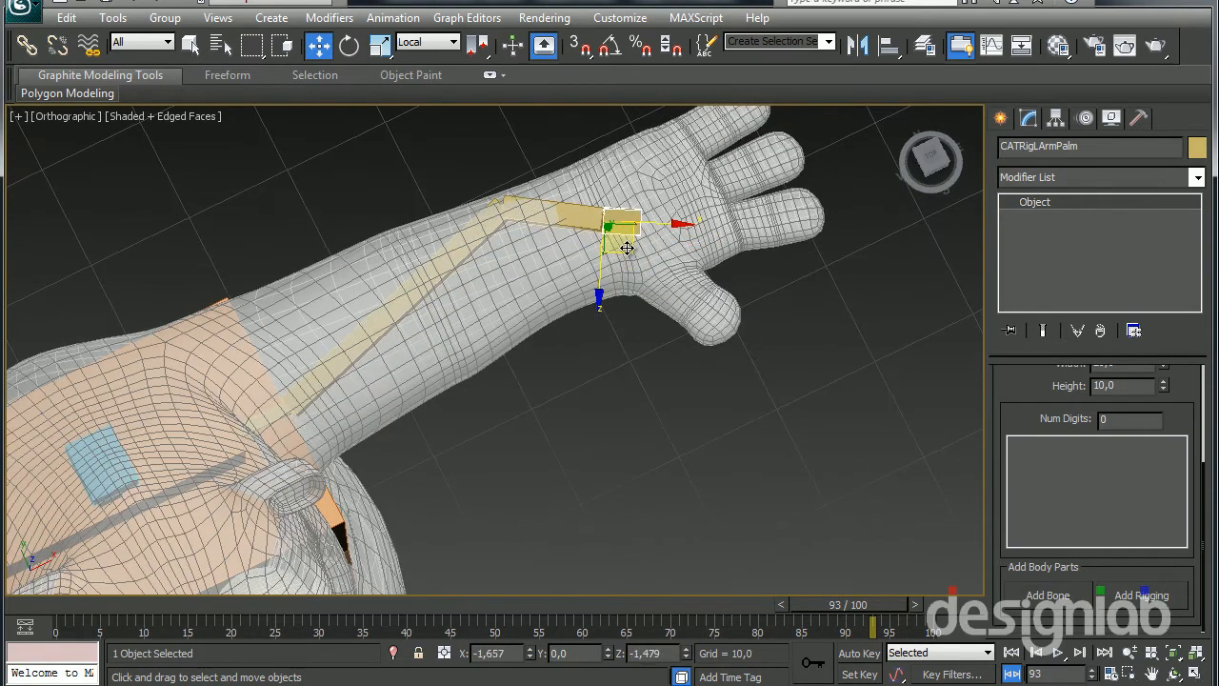
Move the left forearm bone's elbow joint back to the elbow edge loops of the panda mesh
{"action": "left_click", "coordinate": [489, 219]}
{"action": "left_click", "coordinate": [510, 208]}
{"action": "left_click_drag", "start_coordinate": [521, 240], "coordinate": [433, 326]}
Rotate the left palm bone to line up with the direction of the panda's hand
{"action": "left_click", "coordinate": [631, 239]}
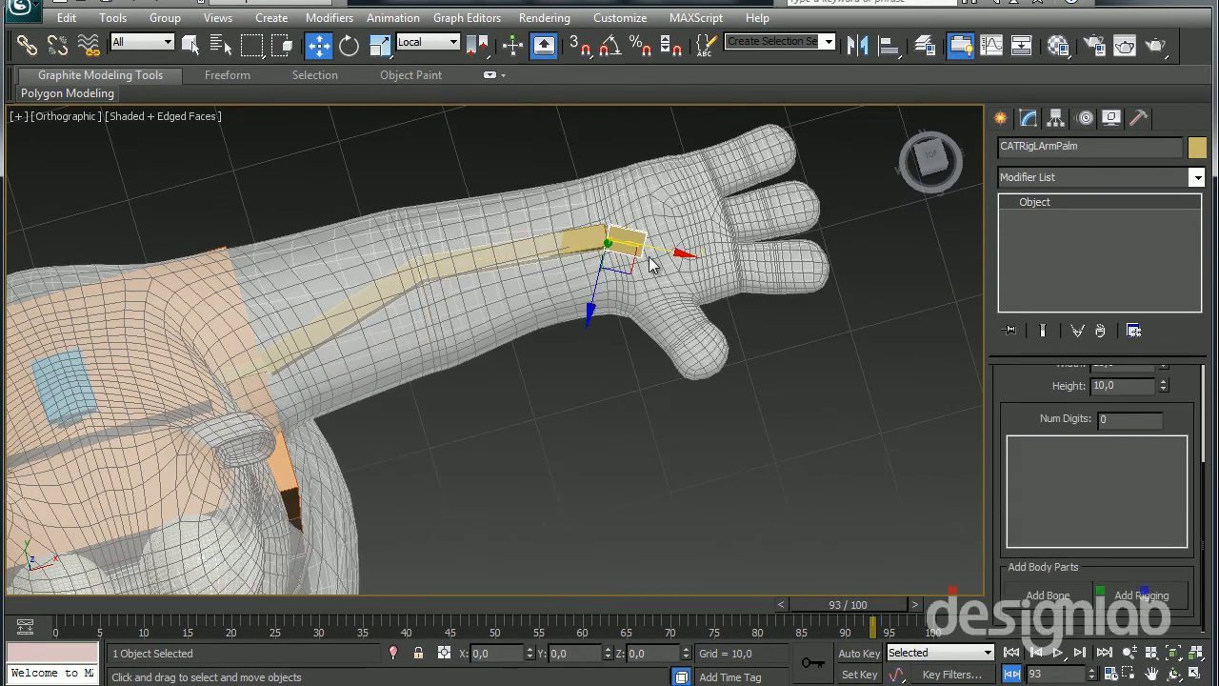
{"action": "key", "text": "e"}
{"action": "left_click_drag", "start_coordinate": [672, 209], "coordinate": [650, 155]}
Rotate the left upper-arm bone about -9.2 degrees around local Y to lower the arm chain inside the mesh
{"action": "middle_click_drag", "start_coordinate": [624, 324], "coordinate": [600, 253], "text": "alt"}
{"action": "key", "text": "w"}
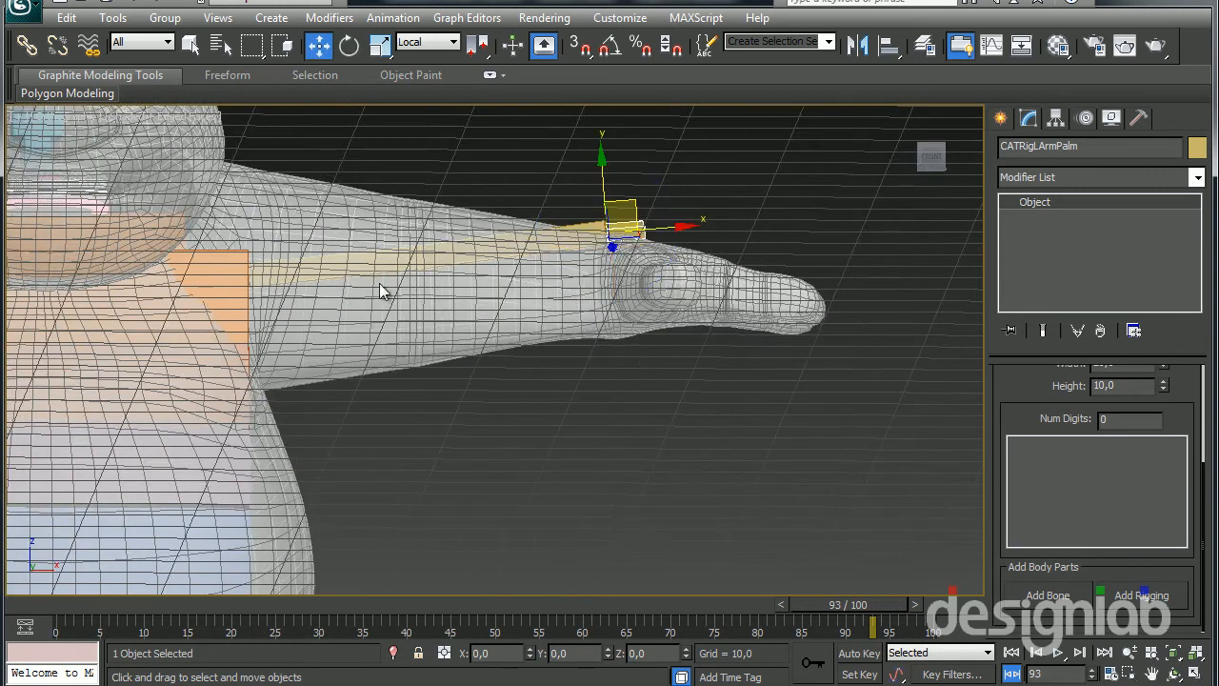
{"action": "left_click", "coordinate": [362, 258]}
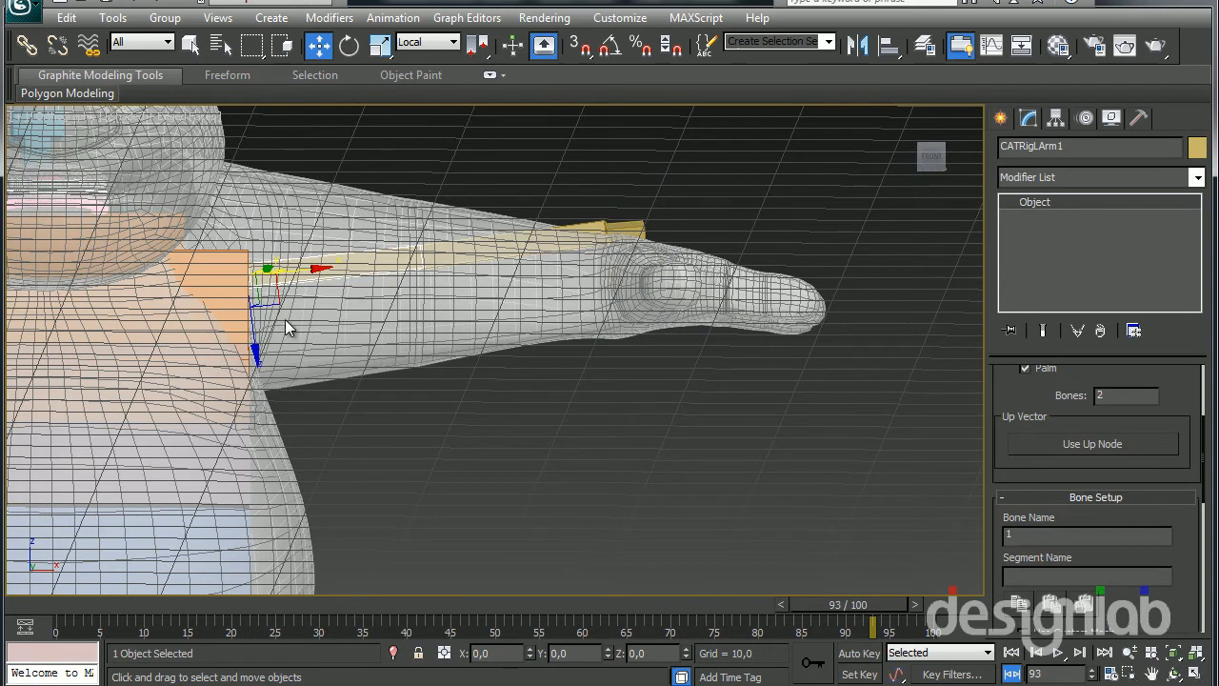
{"action": "key", "text": "e"}
{"action": "left_click_drag", "start_coordinate": [295, 237], "coordinate": [307, 245]}
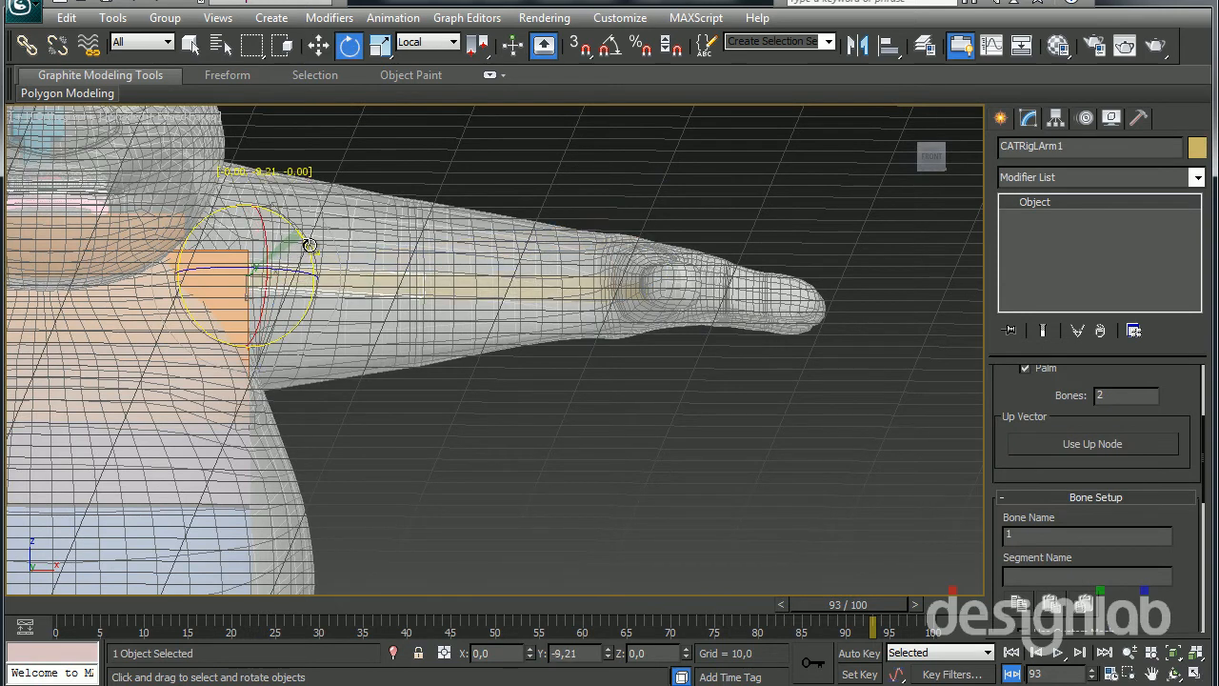
Widen the left upper-arm and forearm bones with the Scale tool to fill the width of the panda's arm
{"action": "middle_click_drag", "start_coordinate": [307, 257], "coordinate": [369, 369], "text": "alt"}
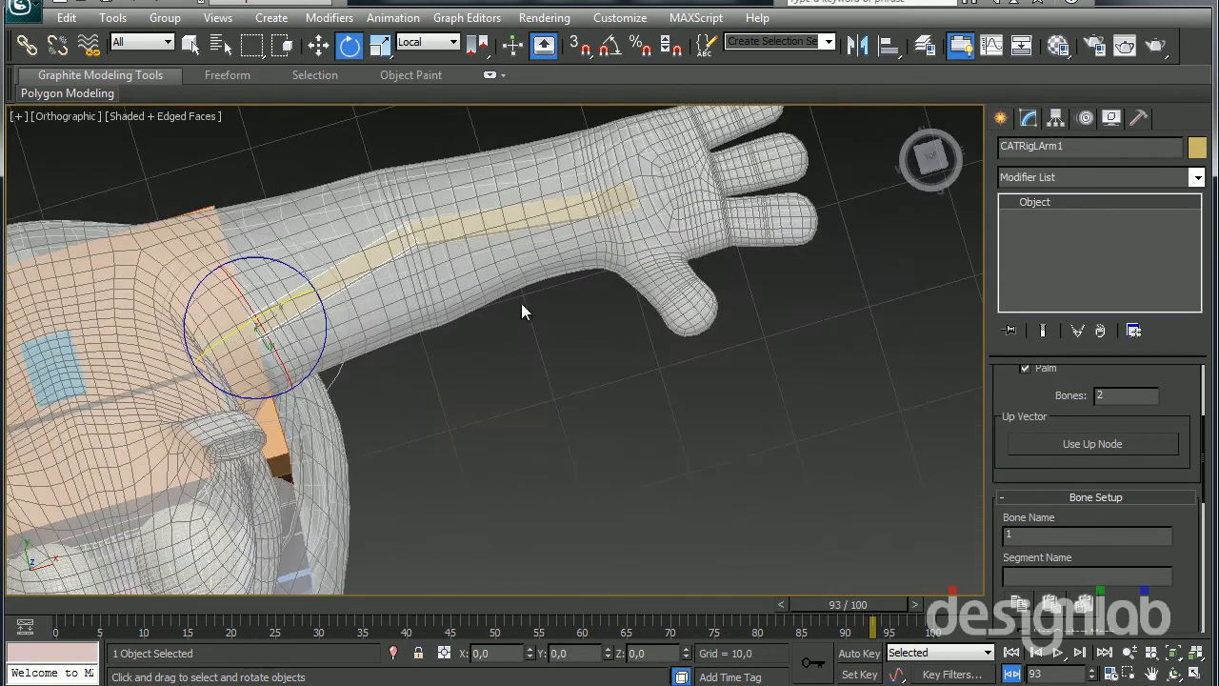
{"action": "middle_click_drag", "start_coordinate": [385, 284], "coordinate": [510, 302], "text": "alt"}
{"action": "left_click", "coordinate": [341, 277]}
{"action": "key", "text": "r"}
{"action": "right_click", "coordinate": [346, 365]}
{"action": "left_click", "coordinate": [375, 345]}
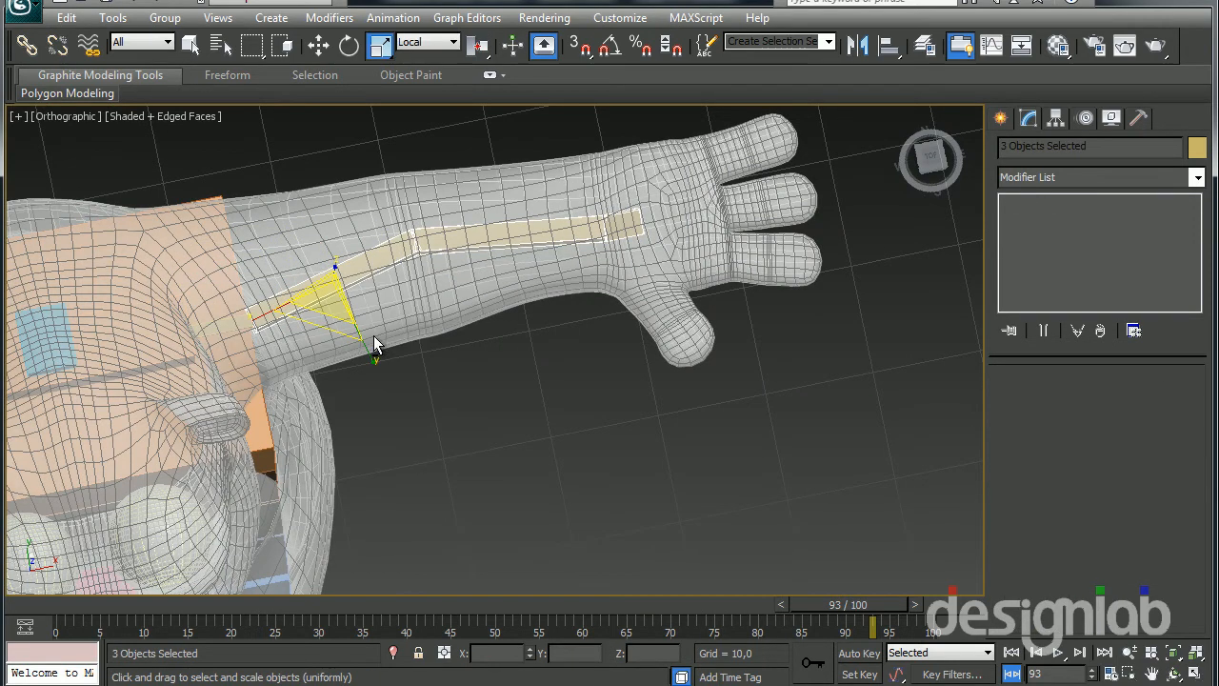
{"action": "left_click_drag", "start_coordinate": [369, 347], "coordinate": [559, 583]}
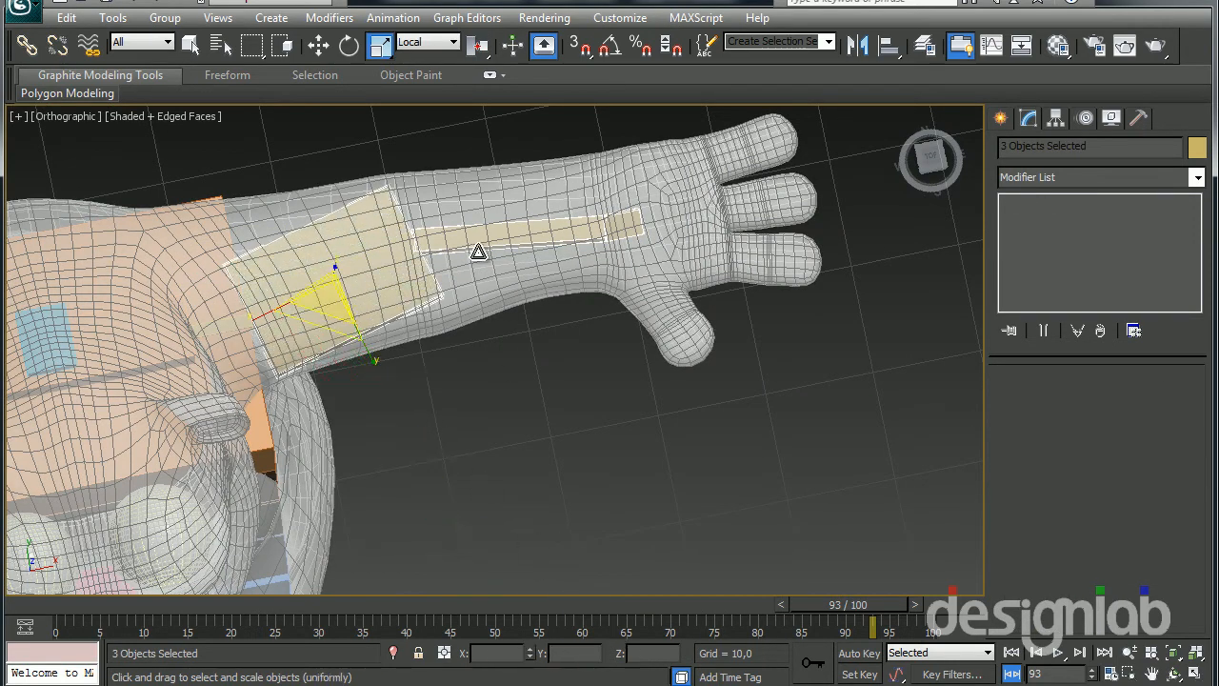
{"action": "left_click", "coordinate": [478, 242]}
{"action": "left_click_drag", "start_coordinate": [419, 328], "coordinate": [452, 590]}
Scale up the thickness of the left upper-arm and forearm bones to match the arm mesh
{"action": "middle_click_drag", "start_coordinate": [480, 360], "coordinate": [320, 244], "text": "alt"}
{"action": "left_click", "coordinate": [320, 238]}
{"action": "left_click_drag", "start_coordinate": [243, 327], "coordinate": [281, 593]}
{"action": "left_click", "coordinate": [513, 237]}
{"action": "left_click_drag", "start_coordinate": [414, 315], "coordinate": [409, 504]}
Scale the left palm bone's length and width to cover the panda's palm up to the fingers
{"action": "middle_click_drag", "start_coordinate": [408, 503], "coordinate": [543, 400], "text": "alt"}
{"action": "left_click", "coordinate": [620, 239]}
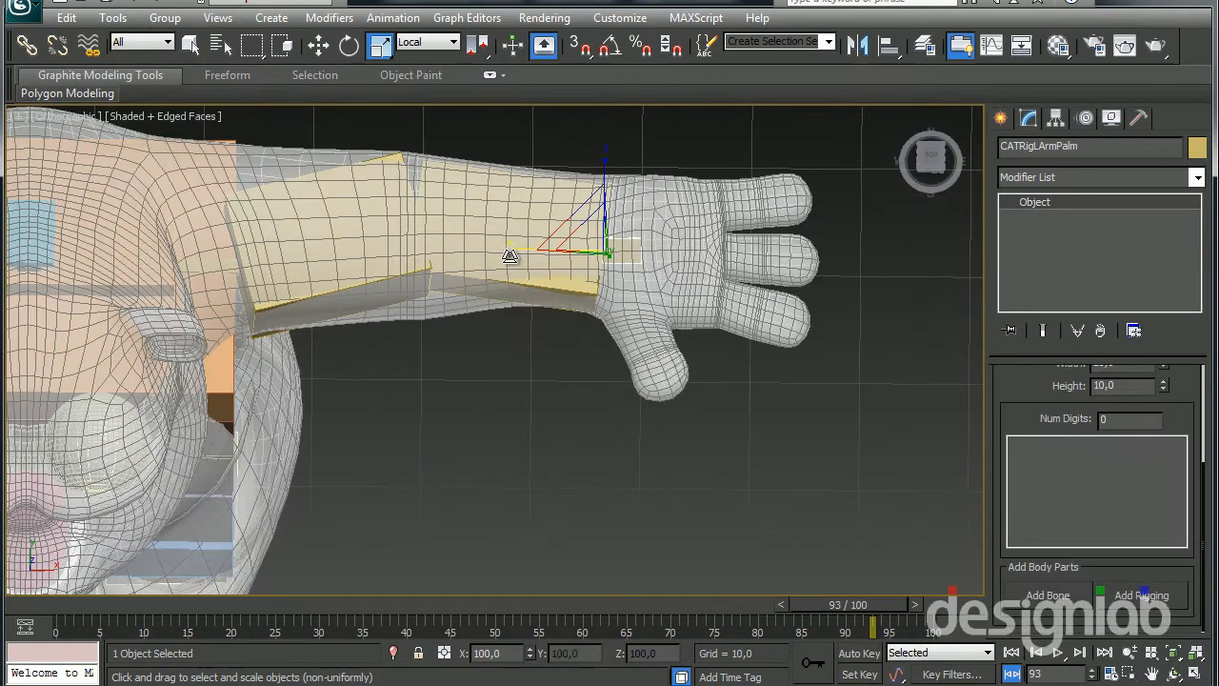
{"action": "left_click_drag", "start_coordinate": [515, 250], "coordinate": [653, 383]}
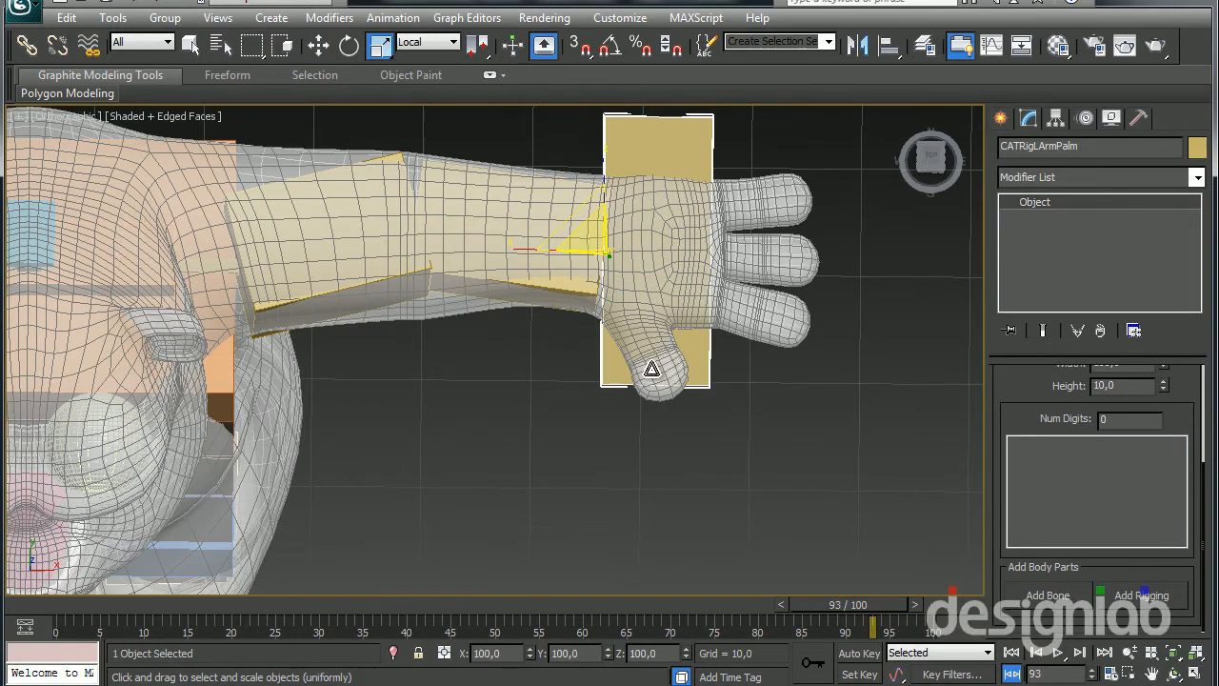
{"action": "middle_click_drag", "start_coordinate": [653, 383], "coordinate": [476, 287], "text": "alt"}
{"action": "middle_click_drag", "start_coordinate": [559, 247], "coordinate": [556, 238], "text": "alt"}
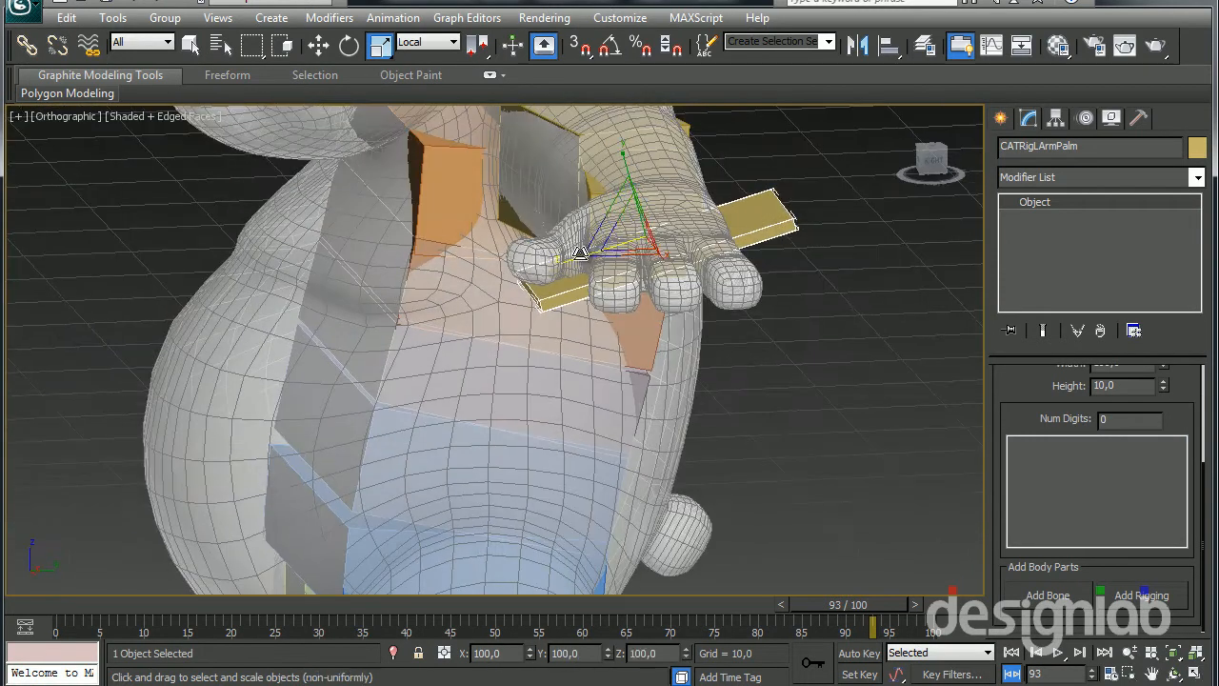
{"action": "left_click_drag", "start_coordinate": [579, 255], "coordinate": [599, 252]}
Thicken the left palm bone to a height of about 37.2 and roll it about -10 degrees around local X
{"action": "left_click", "coordinate": [615, 152]}
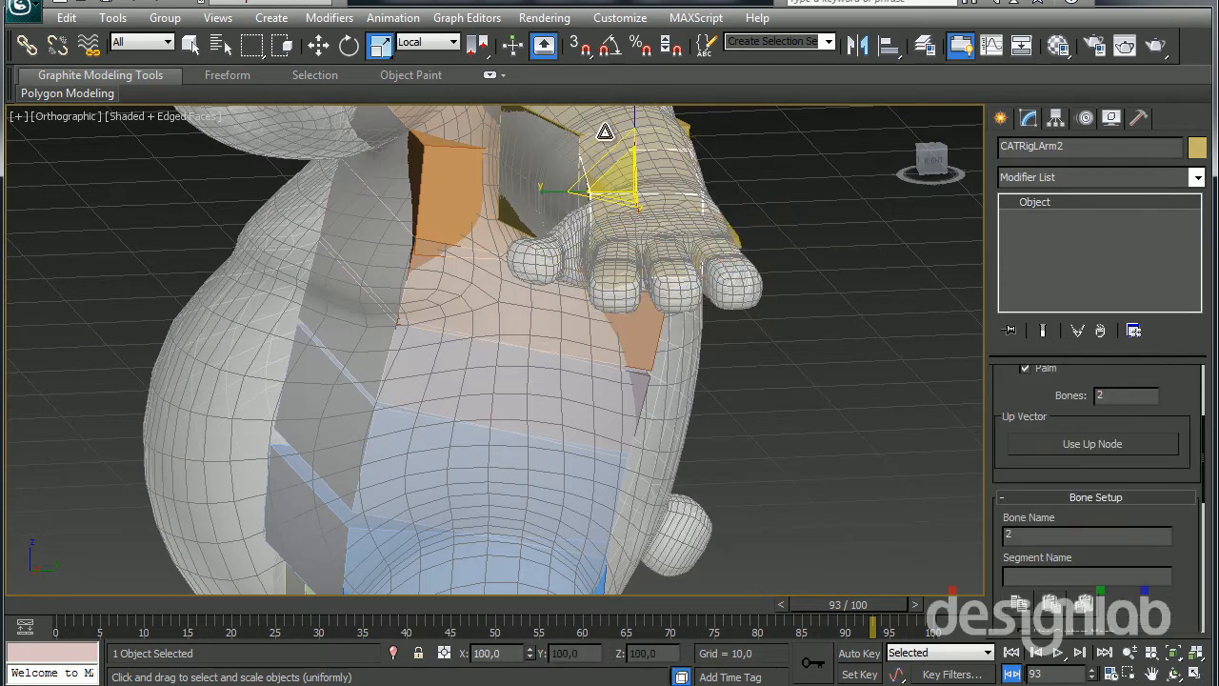
{"action": "left_click", "coordinate": [647, 240]}
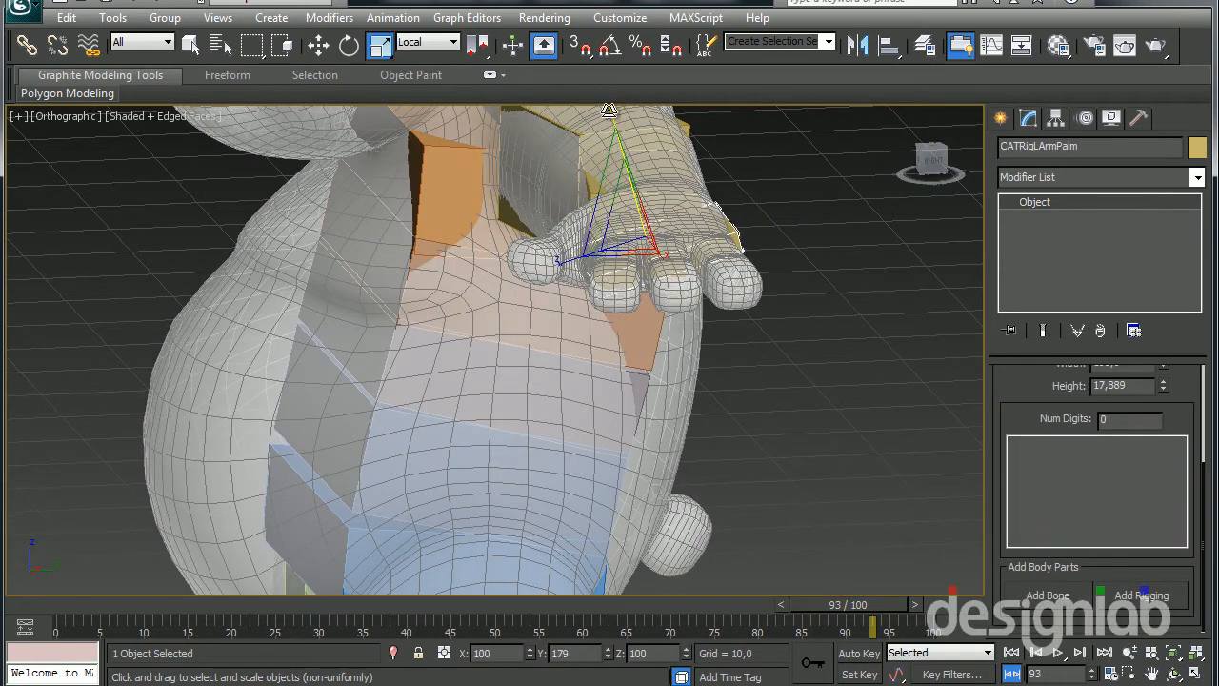
{"action": "key", "text": "e"}
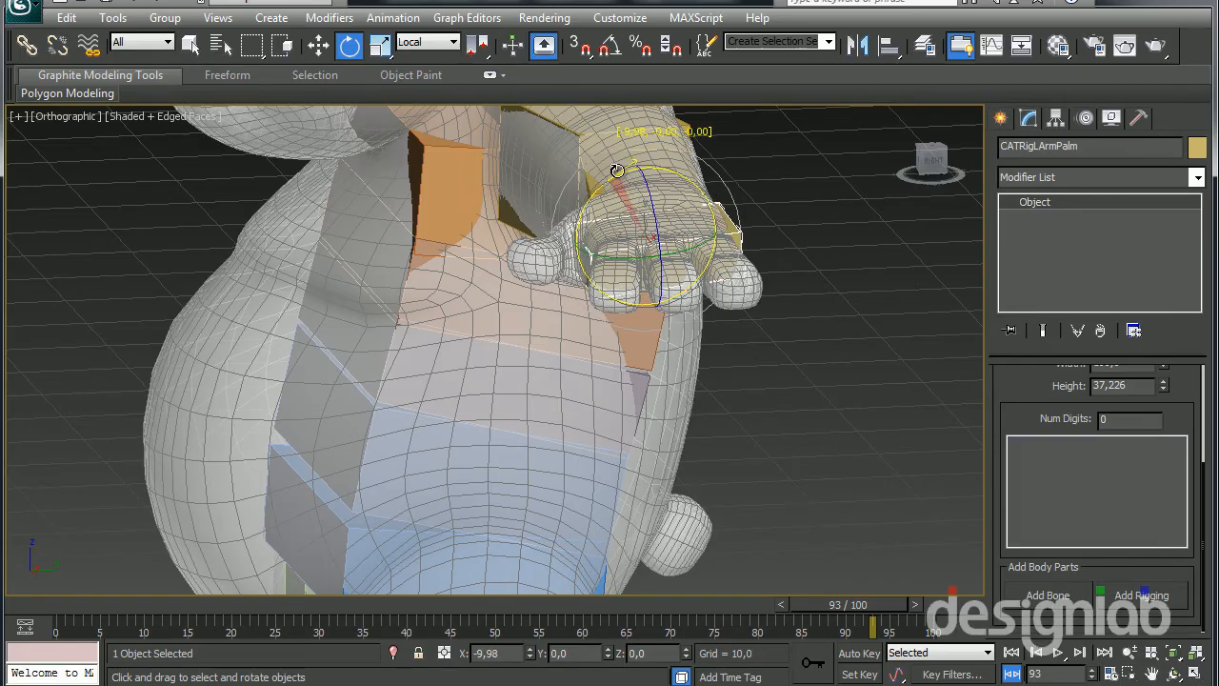
{"action": "middle_click_drag", "start_coordinate": [621, 261], "coordinate": [534, 364], "text": "alt"}
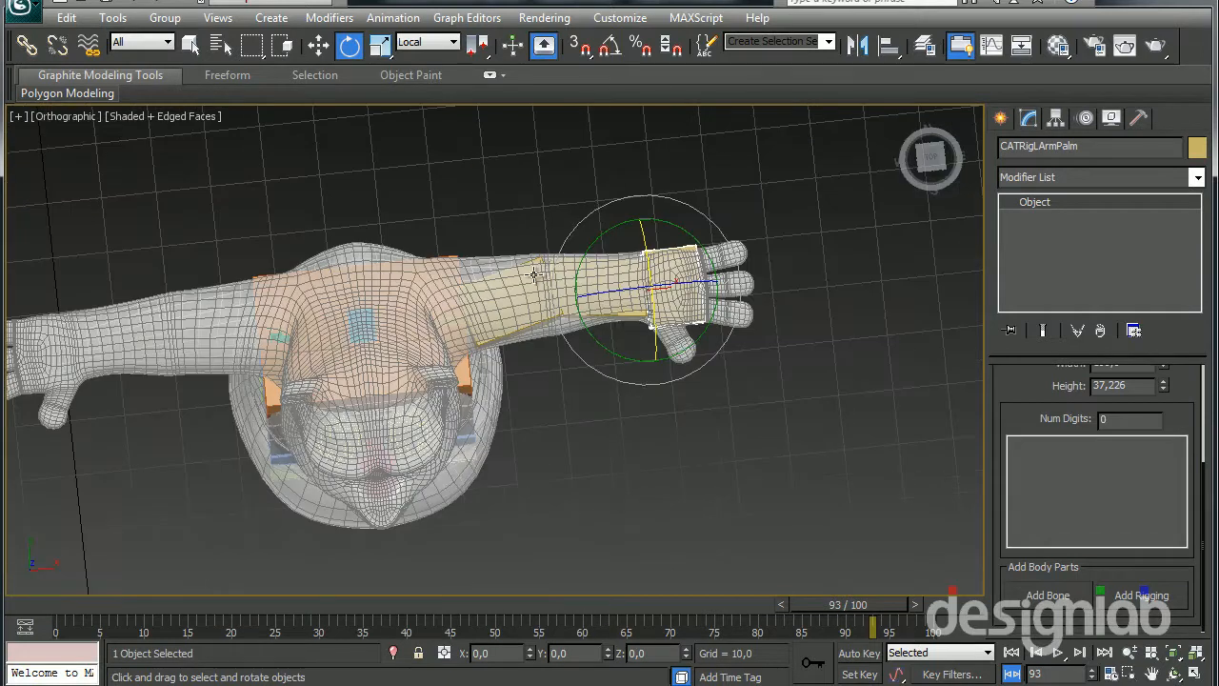
Examine the unfitted right arm bones and the chest hub's setup parameters
{"action": "middle_click_drag", "start_coordinate": [397, 307], "coordinate": [332, 280], "text": "alt"}
{"action": "left_click", "coordinate": [275, 329]}
{"action": "middle_click_drag", "start_coordinate": [275, 329], "coordinate": [722, 382], "text": "alt"}
{"action": "middle_click_drag", "start_coordinate": [762, 438], "coordinate": [693, 307], "text": "alt"}
{"action": "left_click", "coordinate": [377, 232]}
{"action": "middle_click_drag", "start_coordinate": [377, 232], "coordinate": [366, 296], "text": "alt"}
{"action": "scroll", "coordinate": [1006, 474], "scroll_direction": "down", "scroll_amount": 1}
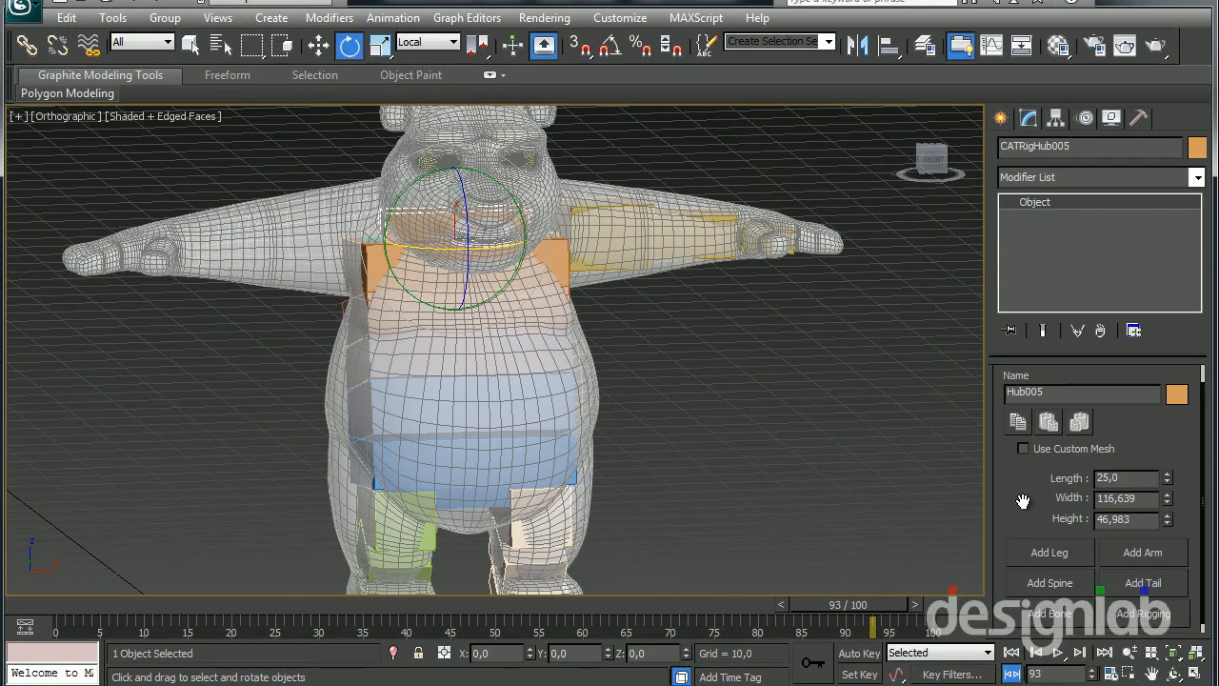
{"action": "left_click_drag", "start_coordinate": [1021, 500], "coordinate": [1026, 490]}
{"action": "mouse_move", "coordinate": [545, 387]}
{"action": "middle_mouse_down", "text": "alt"}
{"action": "mouse_move", "coordinate": [525, 458]}
{"action": "mouse_move", "coordinate": [503, 372]}
{"action": "mouse_move", "coordinate": [512, 404]}
{"action": "mouse_move", "coordinate": [491, 431]}
{"action": "mouse_move", "coordinate": [522, 329]}
{"action": "middle_mouse_up", "text": "alt"}
Delete the unfitted right arm bones inside the chest using wireframe display, and return the viewport to shaded display
{"action": "key", "text": "F3"}
{"action": "scroll", "coordinate": [493, 386], "scroll_direction": "up", "scroll_amount": 5}
{"action": "left_click", "coordinate": [377, 206]}
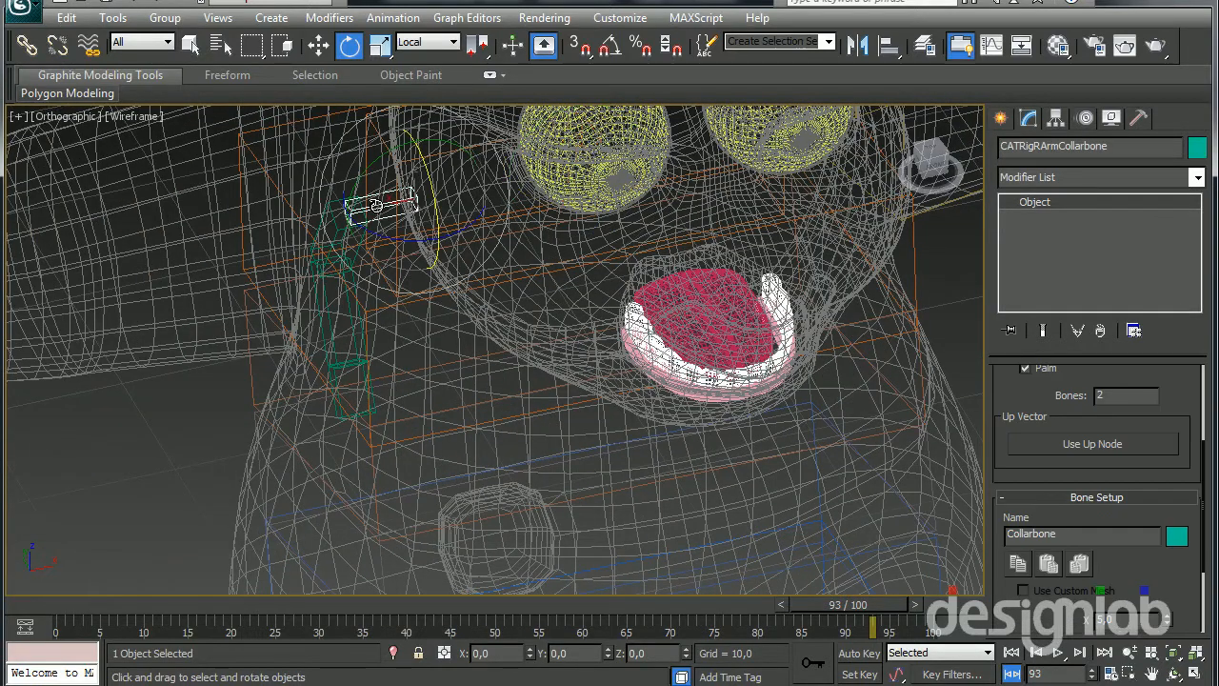
{"action": "double_click", "coordinate": [377, 205]}
{"action": "key", "text": "Delete"}
{"action": "scroll", "coordinate": [377, 271], "scroll_direction": "down", "scroll_amount": 5}
{"action": "key", "text": "F3"}
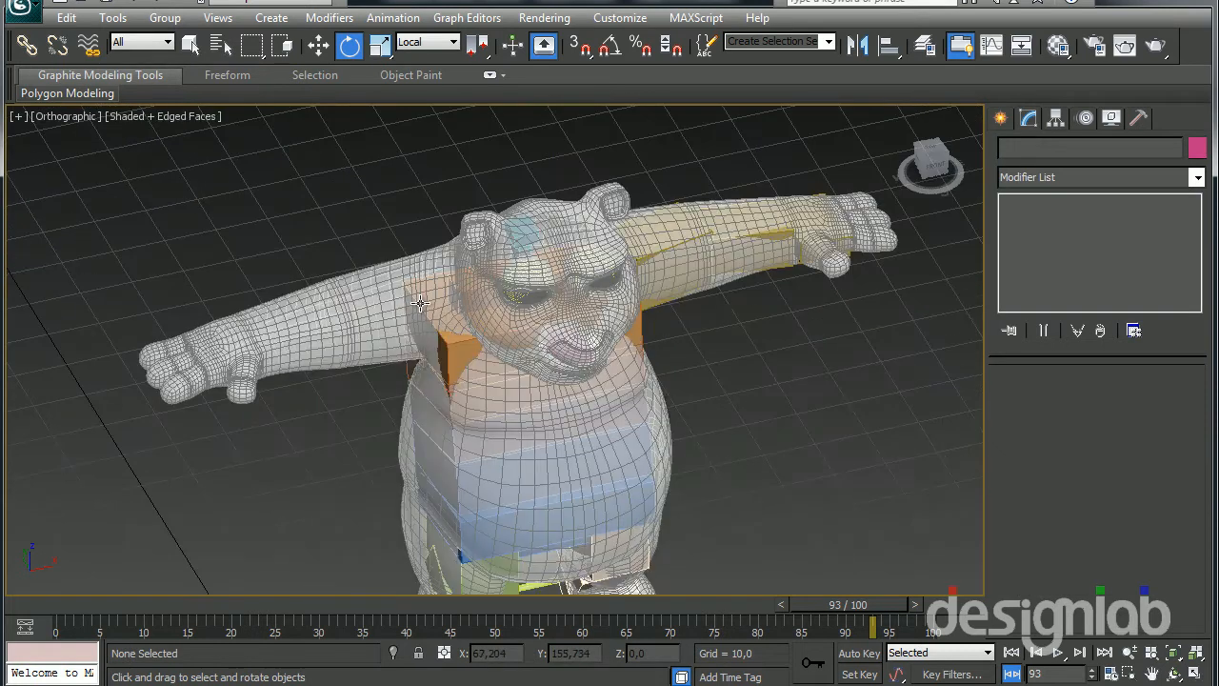
Add a new right arm to the chest hub, opposite the fitted left arm
{"action": "left_click", "coordinate": [463, 295]}
{"action": "left_click_drag", "start_coordinate": [1017, 508], "coordinate": [1016, 478]}
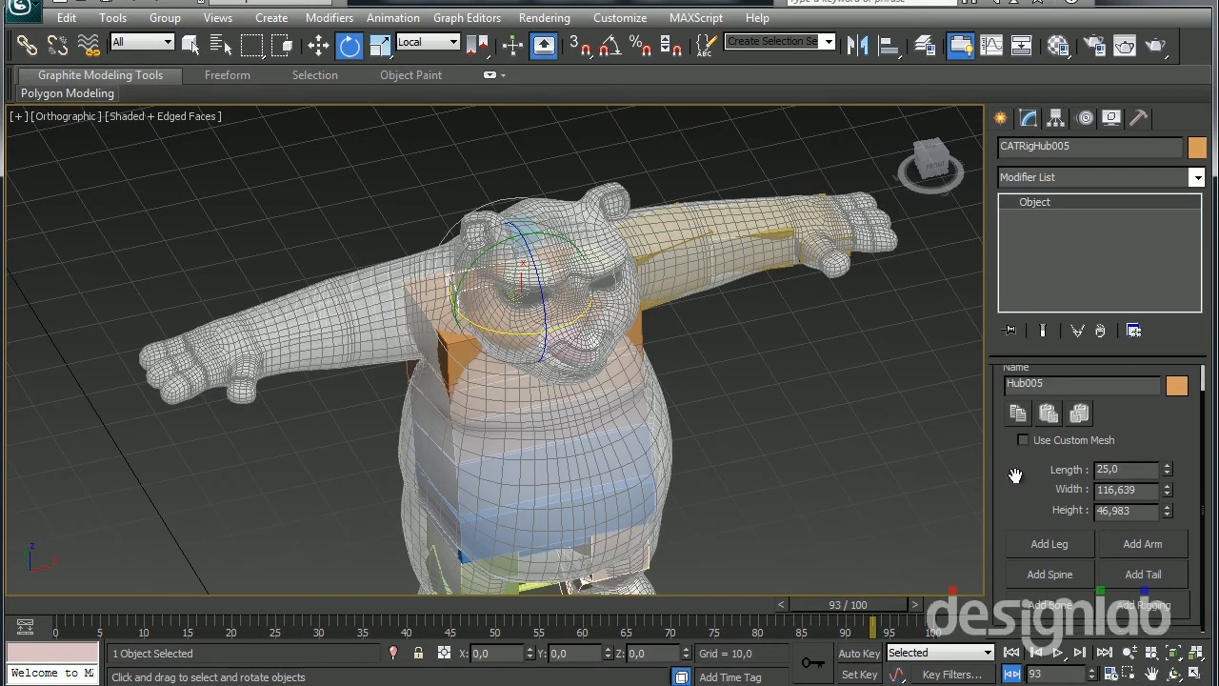
{"action": "middle_click_drag", "start_coordinate": [533, 410], "coordinate": [371, 404], "text": "alt"}
{"action": "middle_click_drag", "start_coordinate": [371, 404], "coordinate": [563, 343]}
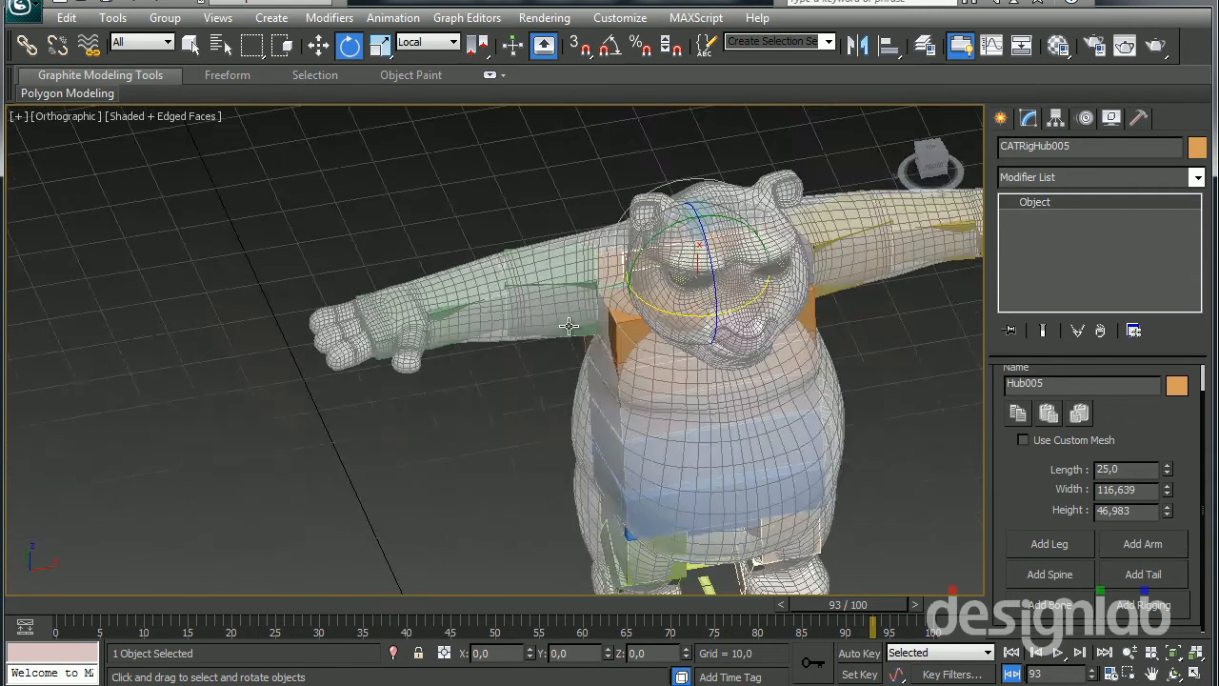
Examine the new right arm's forearm and palm bones from several angles against the panda mesh
{"action": "scroll", "coordinate": [476, 326], "scroll_direction": "up", "scroll_amount": 4}
{"action": "left_click", "coordinate": [473, 324]}
{"action": "middle_click_drag", "start_coordinate": [473, 344], "coordinate": [467, 307], "text": "alt"}
{"action": "key", "text": "w"}
{"action": "left_click_drag", "start_coordinate": [513, 184], "coordinate": [511, 219]}
{"action": "middle_click_drag", "start_coordinate": [512, 218], "coordinate": [668, 250], "text": "alt"}
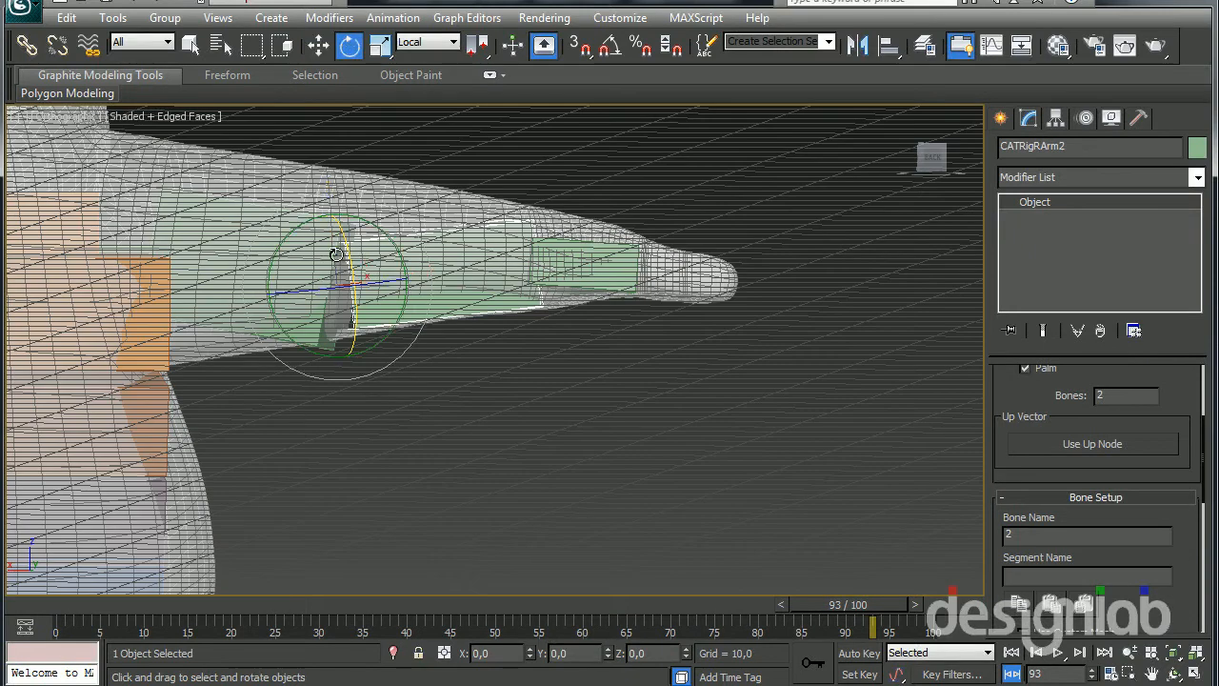
{"action": "middle_click_drag", "start_coordinate": [390, 179], "coordinate": [466, 295], "text": "alt"}
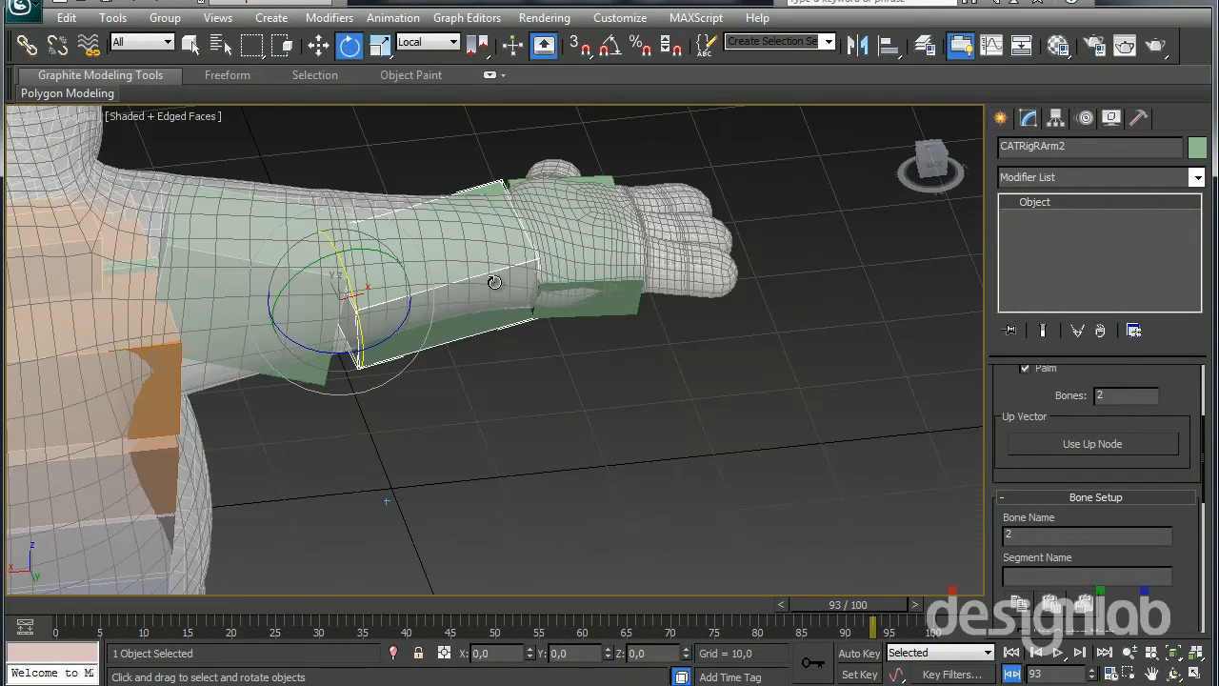
{"action": "left_click", "coordinate": [577, 300]}
{"action": "middle_click_drag", "start_coordinate": [577, 300], "coordinate": [556, 217], "text": "alt"}
{"action": "left_click_drag", "start_coordinate": [517, 195], "coordinate": [520, 189]}
{"action": "middle_click_drag", "start_coordinate": [519, 193], "coordinate": [761, 359], "text": "alt"}
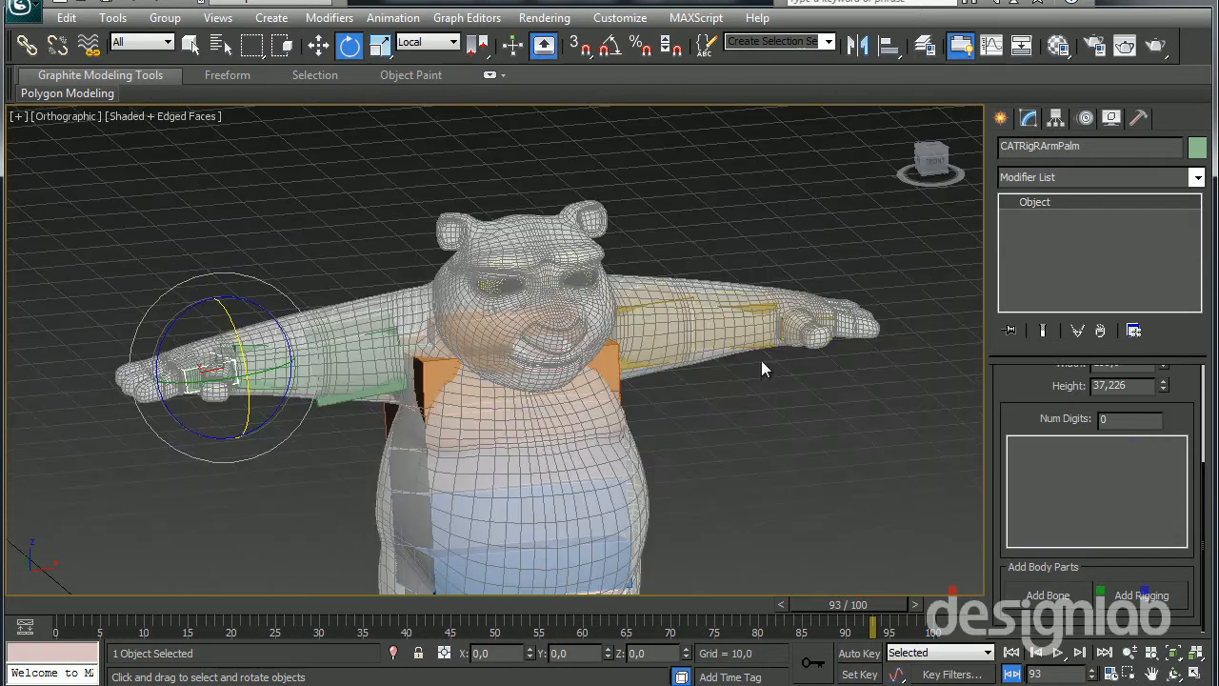
Create an IK target for the right and the left palm, setting IK/FK to 0,0 on both arms
{"action": "left_click", "coordinate": [1085, 118]}
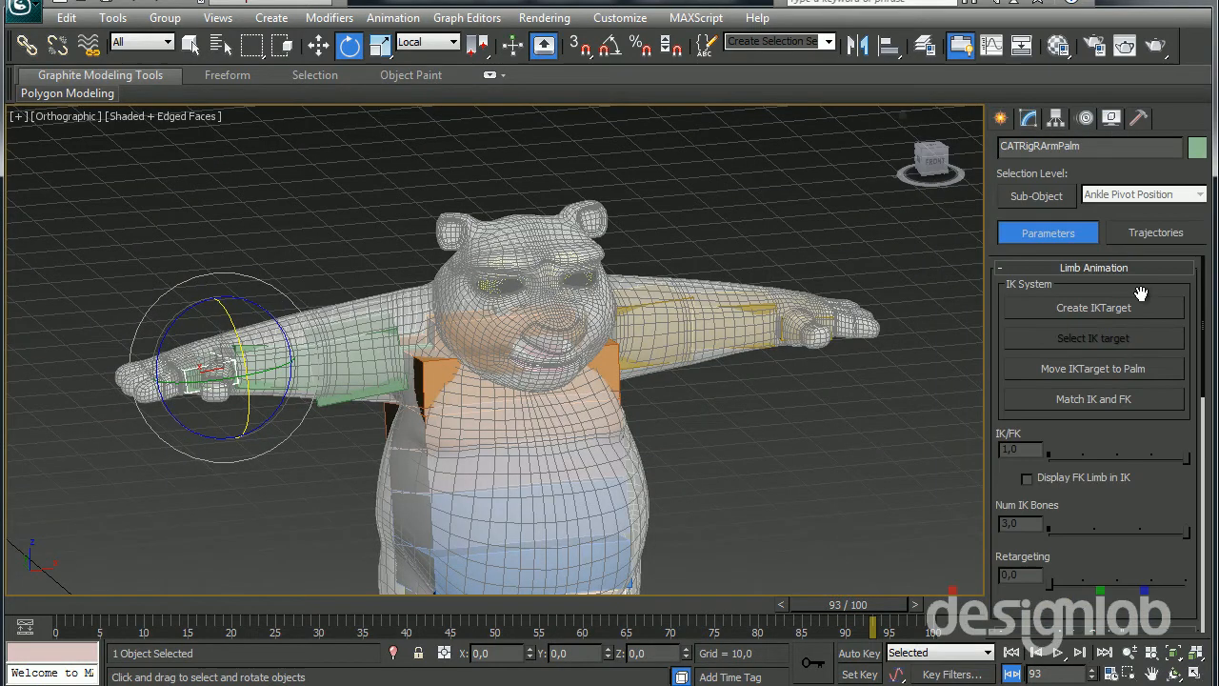
{"action": "left_click_drag", "start_coordinate": [1118, 501], "coordinate": [1113, 494]}
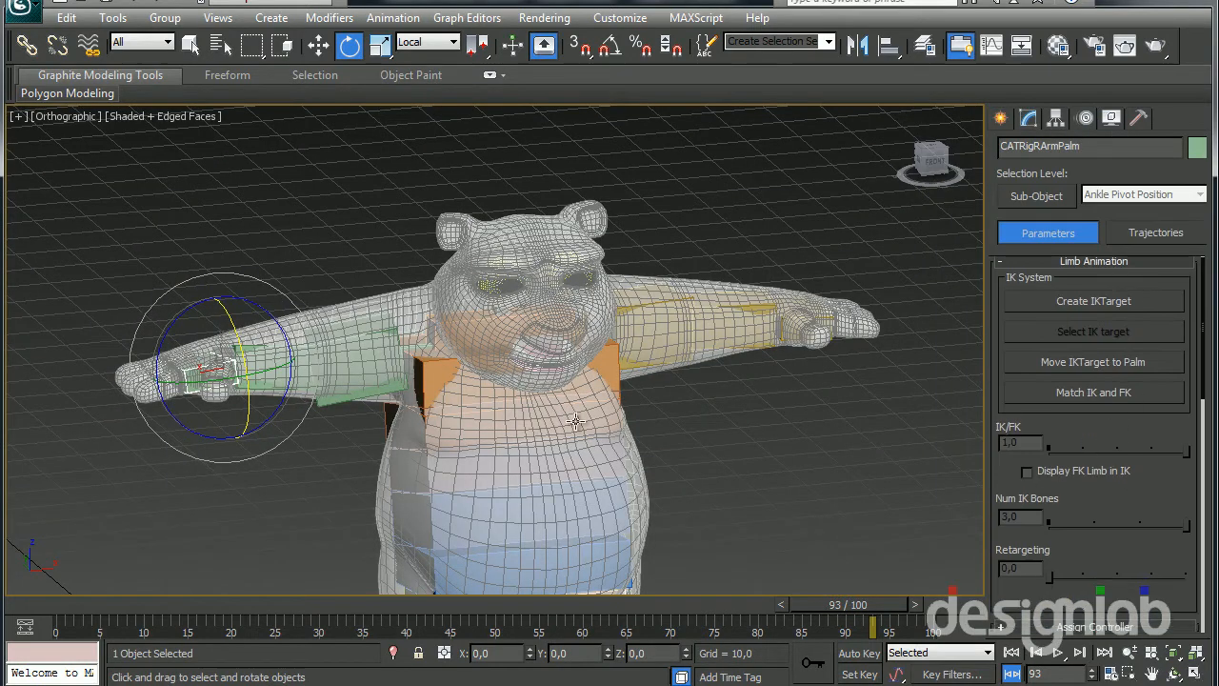
{"action": "middle_click_drag", "start_coordinate": [575, 421], "coordinate": [582, 466], "text": "alt"}
{"action": "left_click", "coordinate": [1054, 295]}
{"action": "middle_click_drag", "start_coordinate": [705, 400], "coordinate": [749, 334], "text": "alt"}
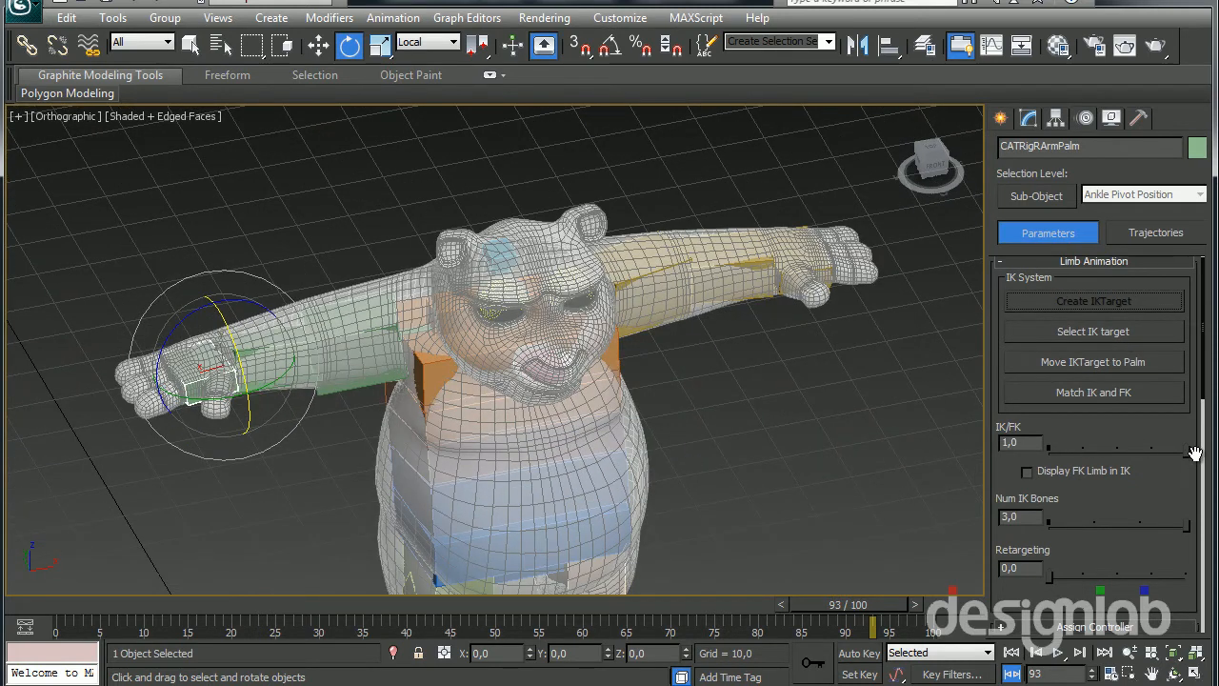
{"action": "left_click_drag", "start_coordinate": [1183, 459], "coordinate": [1015, 463]}
{"action": "left_click", "coordinate": [784, 272]}
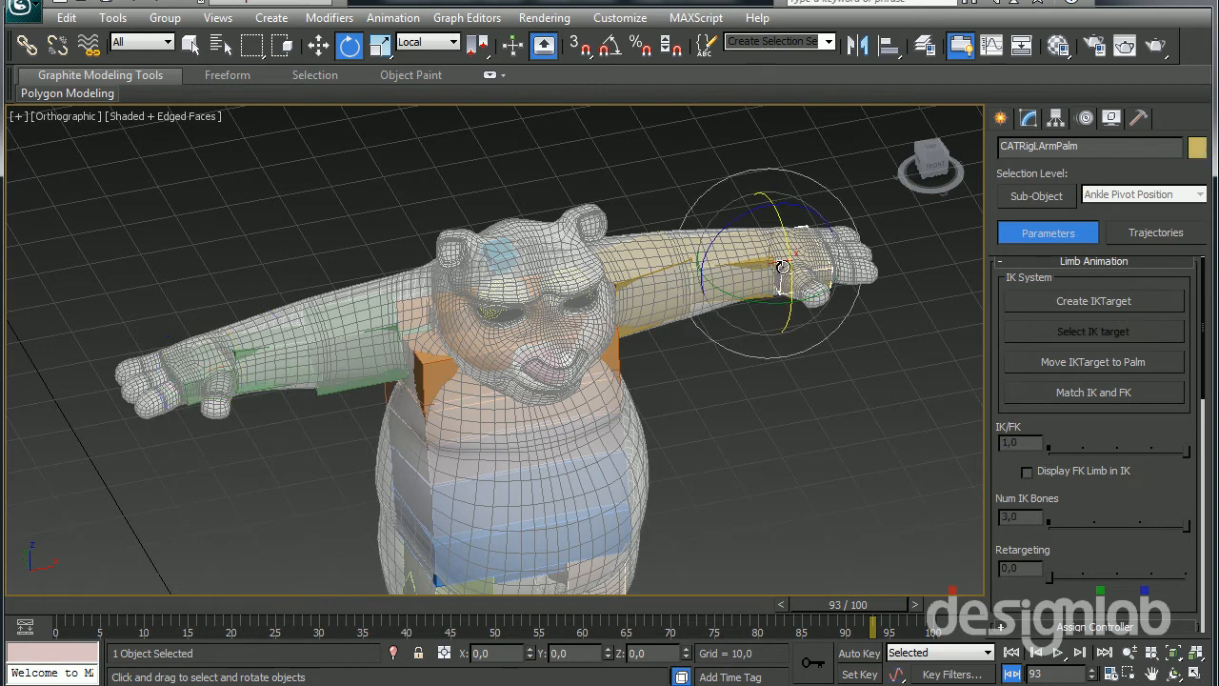
{"action": "left_click", "coordinate": [1047, 301]}
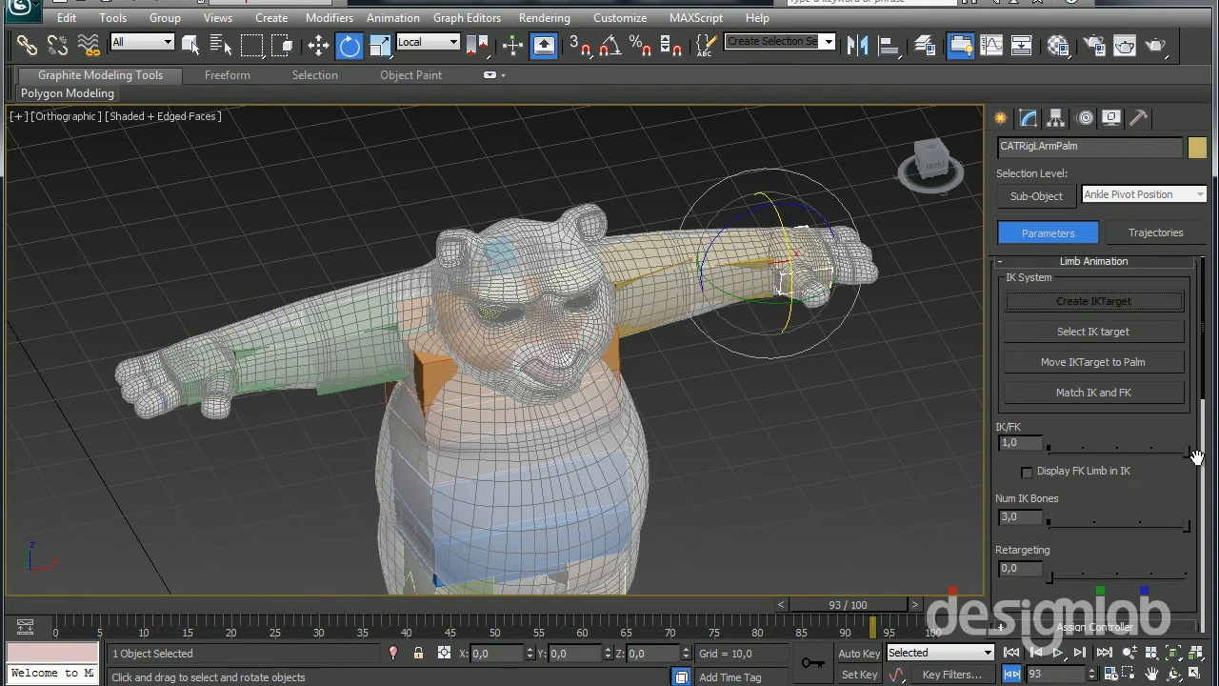
Enable Use Up Node in the limb setup of the left arm and the right arm
{"action": "left_click", "coordinate": [655, 301]}
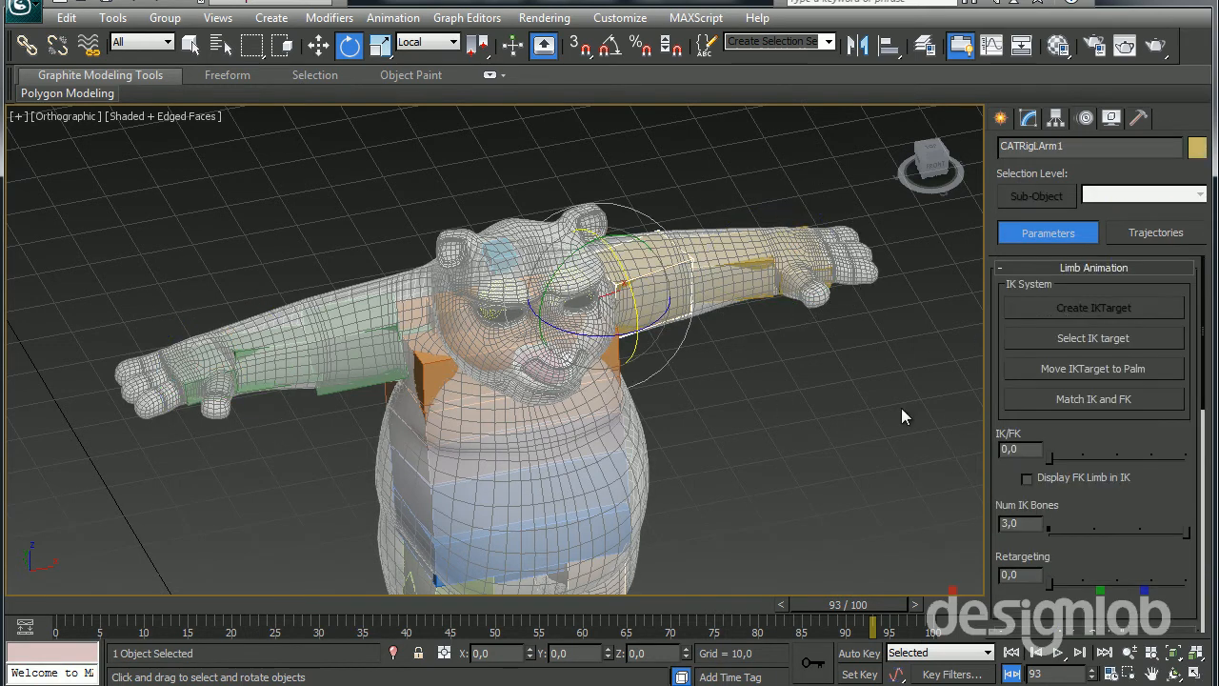
{"action": "left_click", "coordinate": [1029, 116]}
{"action": "left_click", "coordinate": [1071, 443]}
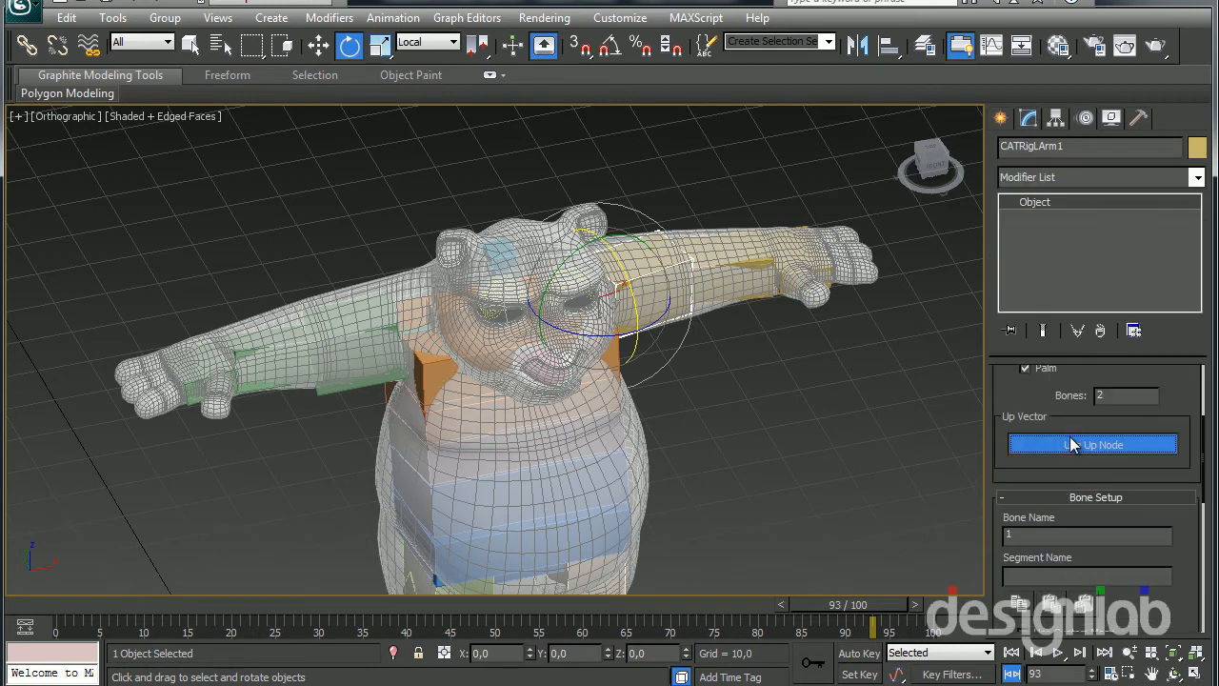
{"action": "left_click", "coordinate": [334, 346]}
{"action": "left_click", "coordinate": [1061, 443]}
Move the right arm's up vector node out of the upper arm to behind the elbow, using wireframe display
{"action": "middle_click_drag", "start_coordinate": [286, 453], "coordinate": [420, 419], "text": "alt"}
{"action": "scroll", "coordinate": [420, 419], "scroll_direction": "up", "scroll_amount": 5}
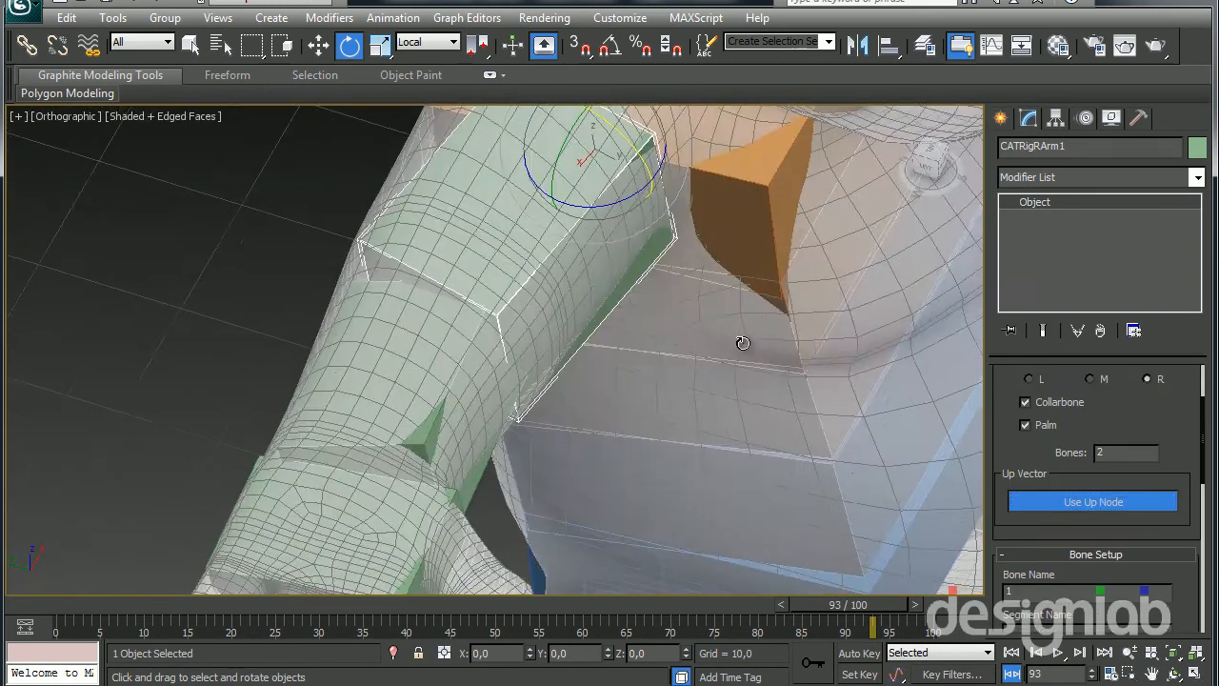
{"action": "key", "text": "F3"}
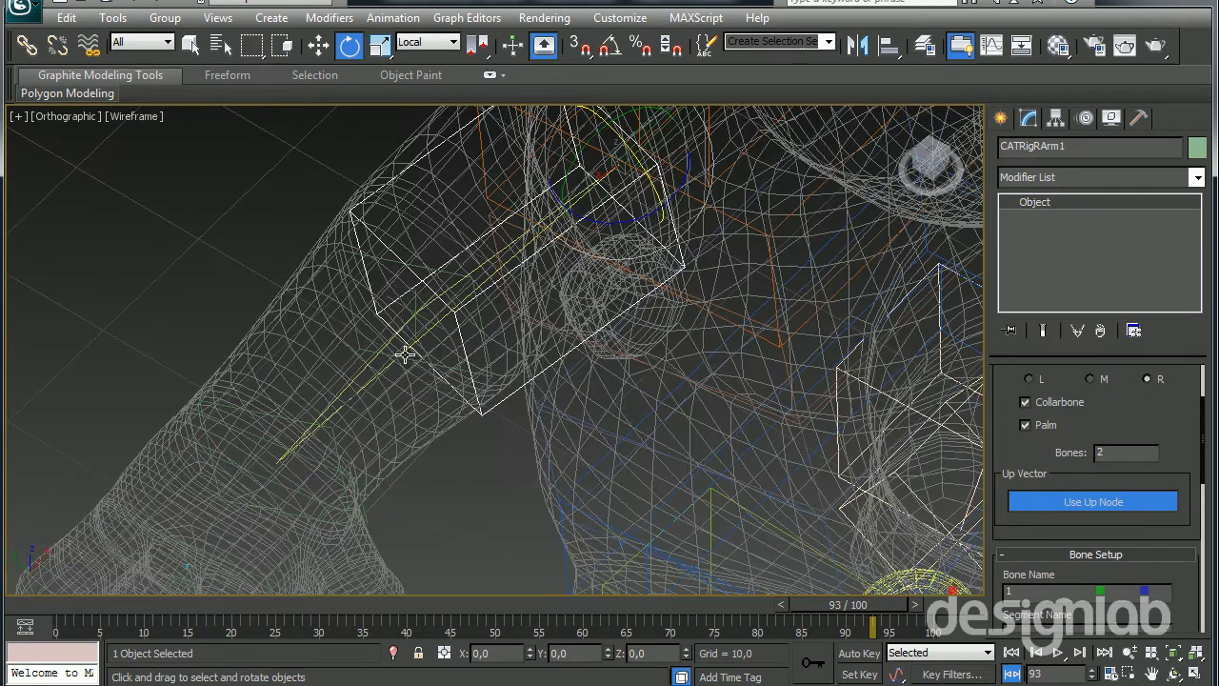
{"action": "left_click", "coordinate": [408, 313]}
{"action": "key", "text": "w"}
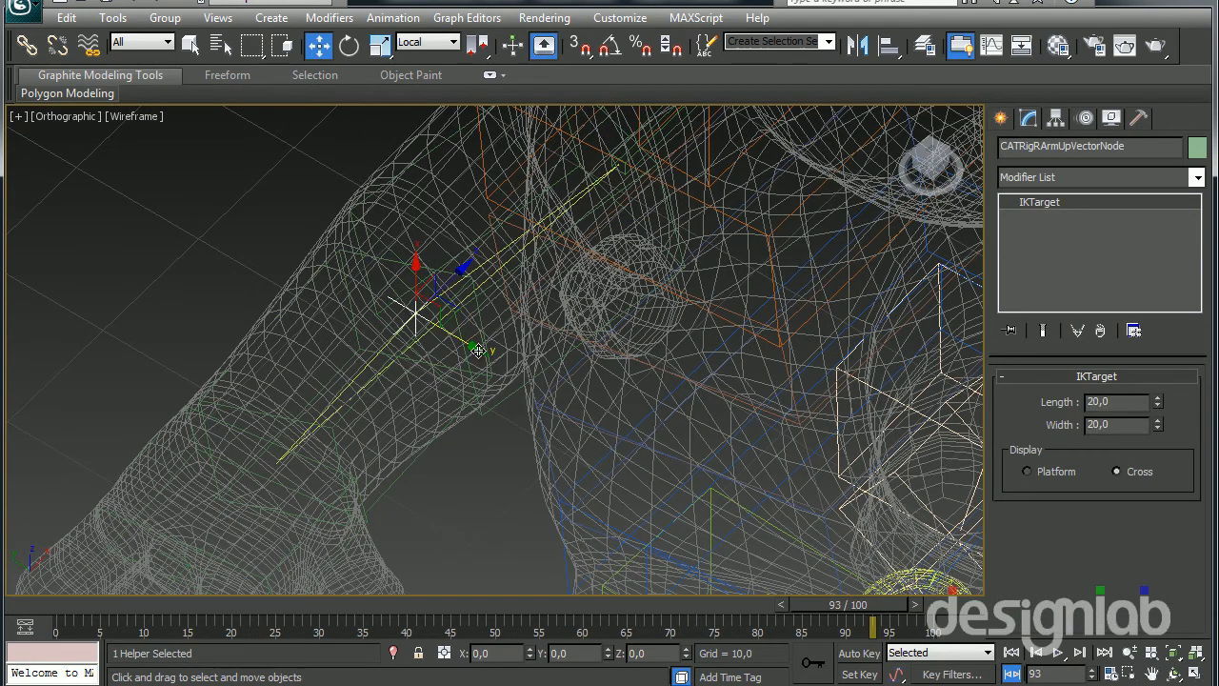
{"action": "left_click_drag", "start_coordinate": [454, 339], "coordinate": [201, 238]}
{"action": "scroll", "coordinate": [594, 286], "scroll_direction": "down", "scroll_amount": 4}
{"action": "middle_click_drag", "start_coordinate": [593, 285], "coordinate": [705, 357], "text": "alt"}
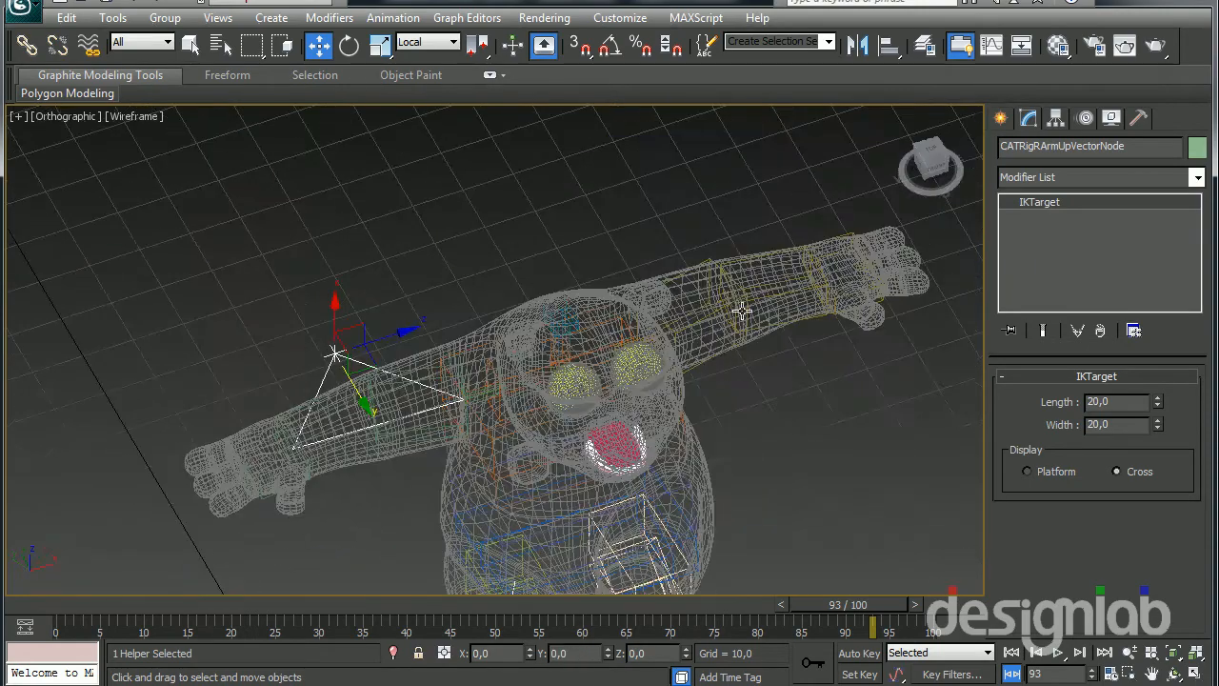
Move the left arm's up vector node out behind the elbow and return the viewport to shaded display
{"action": "left_click", "coordinate": [734, 300]}
{"action": "scroll", "coordinate": [747, 346], "scroll_direction": "up", "scroll_amount": 5}
{"action": "middle_click_drag", "start_coordinate": [604, 305], "coordinate": [346, 419]}
{"action": "middle_click_drag", "start_coordinate": [700, 329], "coordinate": [296, 397]}
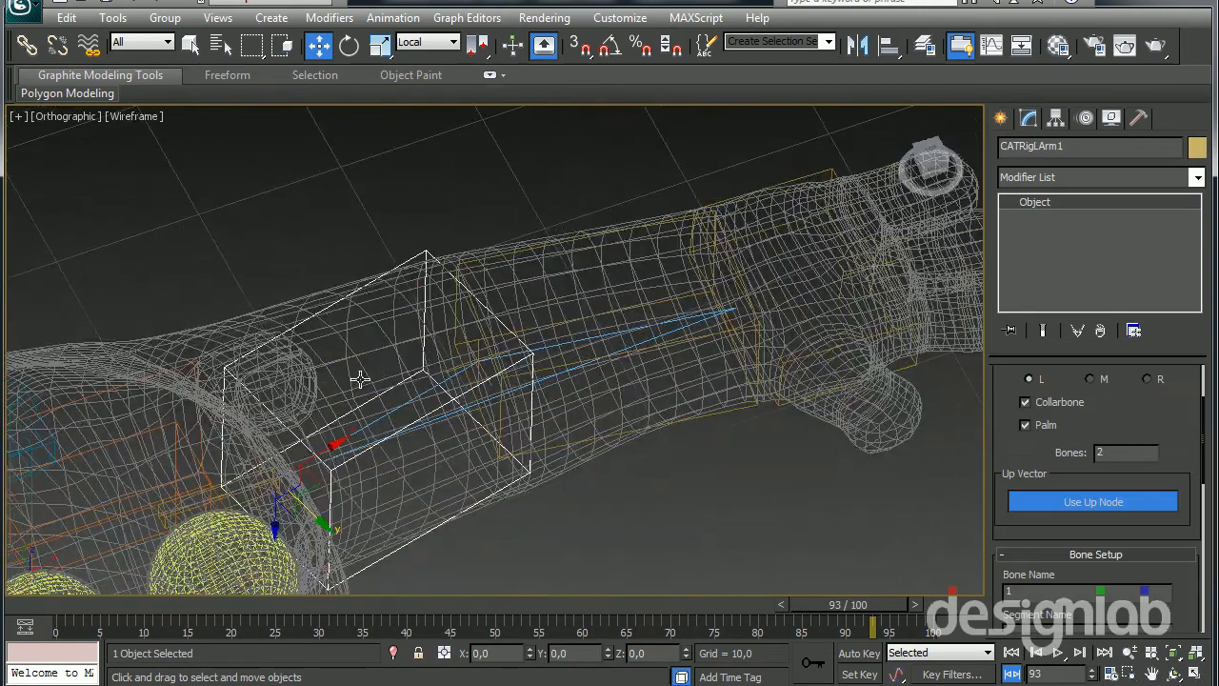
{"action": "scroll", "coordinate": [464, 375], "scroll_direction": "up", "scroll_amount": 2}
{"action": "left_click", "coordinate": [480, 375]}
{"action": "left_click_drag", "start_coordinate": [493, 400], "coordinate": [321, 190]}
{"action": "scroll", "coordinate": [286, 329], "scroll_direction": "down", "scroll_amount": 5}
{"action": "mouse_move", "coordinate": [276, 371]}
{"action": "middle_mouse_down"}
{"action": "mouse_move", "coordinate": [431, 402]}
{"action": "mouse_move", "coordinate": [620, 403]}
{"action": "mouse_move", "coordinate": [638, 389]}
{"action": "mouse_move", "coordinate": [472, 437]}
{"action": "mouse_move", "coordinate": [665, 404]}
{"action": "middle_mouse_up"}
{"action": "key", "text": "F3"}
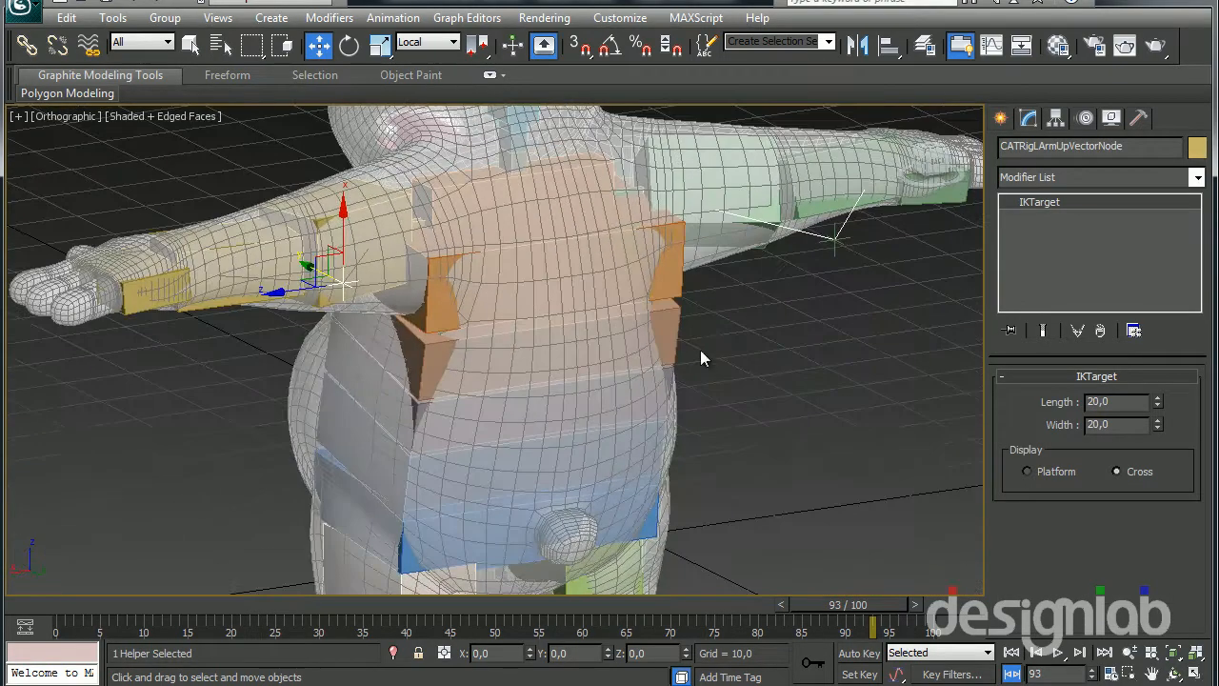
Adjust the distance of the right arm's up vector node behind the elbow along its local Y axis
{"action": "left_click", "coordinate": [834, 247]}
{"action": "middle_click_drag", "start_coordinate": [833, 247], "coordinate": [802, 292], "text": "alt"}
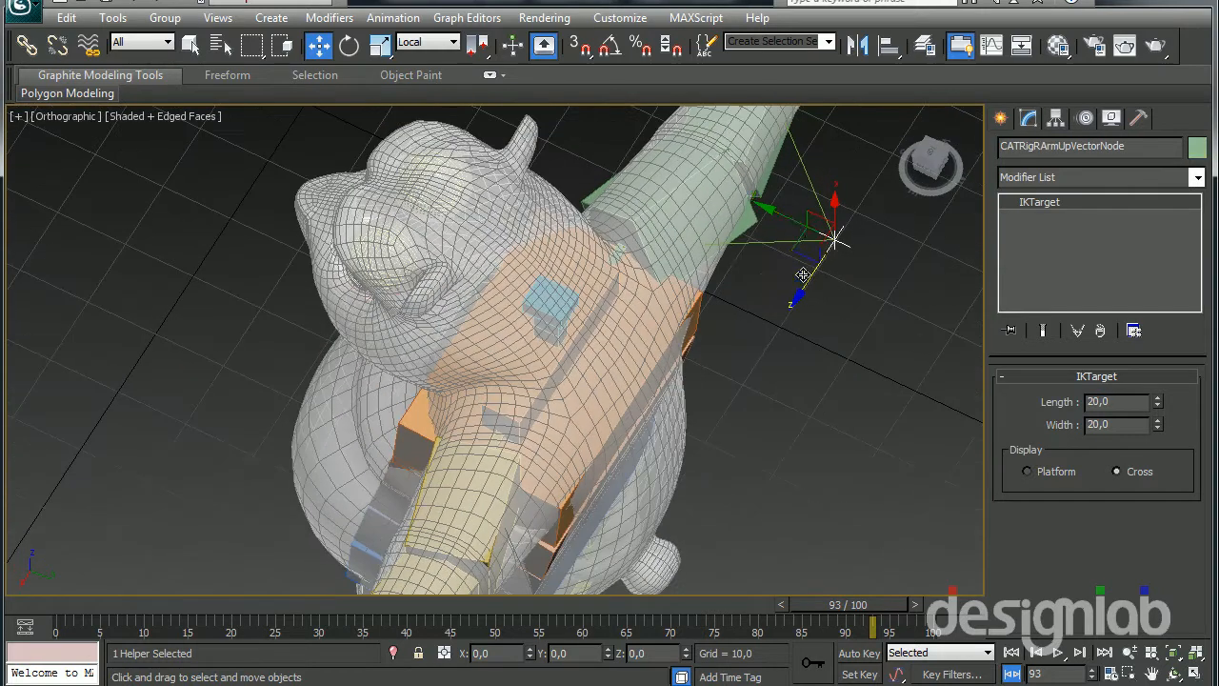
{"action": "left_click_drag", "start_coordinate": [792, 224], "coordinate": [781, 251]}
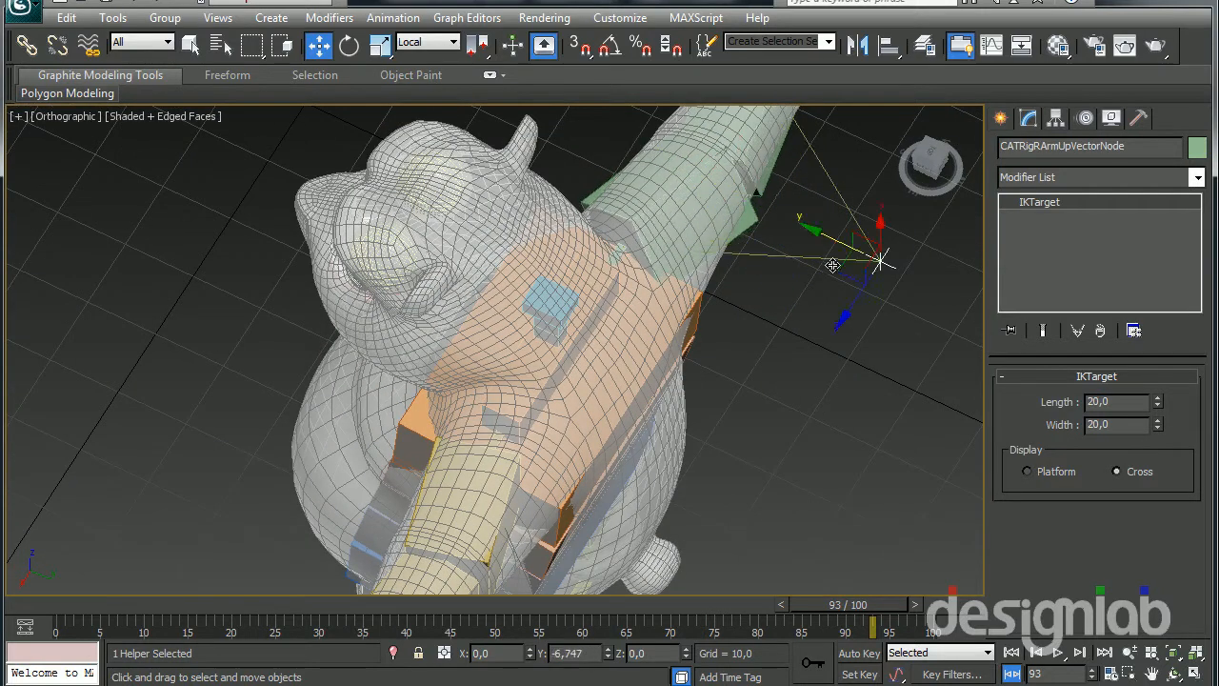
{"action": "left_click_drag", "start_coordinate": [710, 231], "coordinate": [698, 235]}
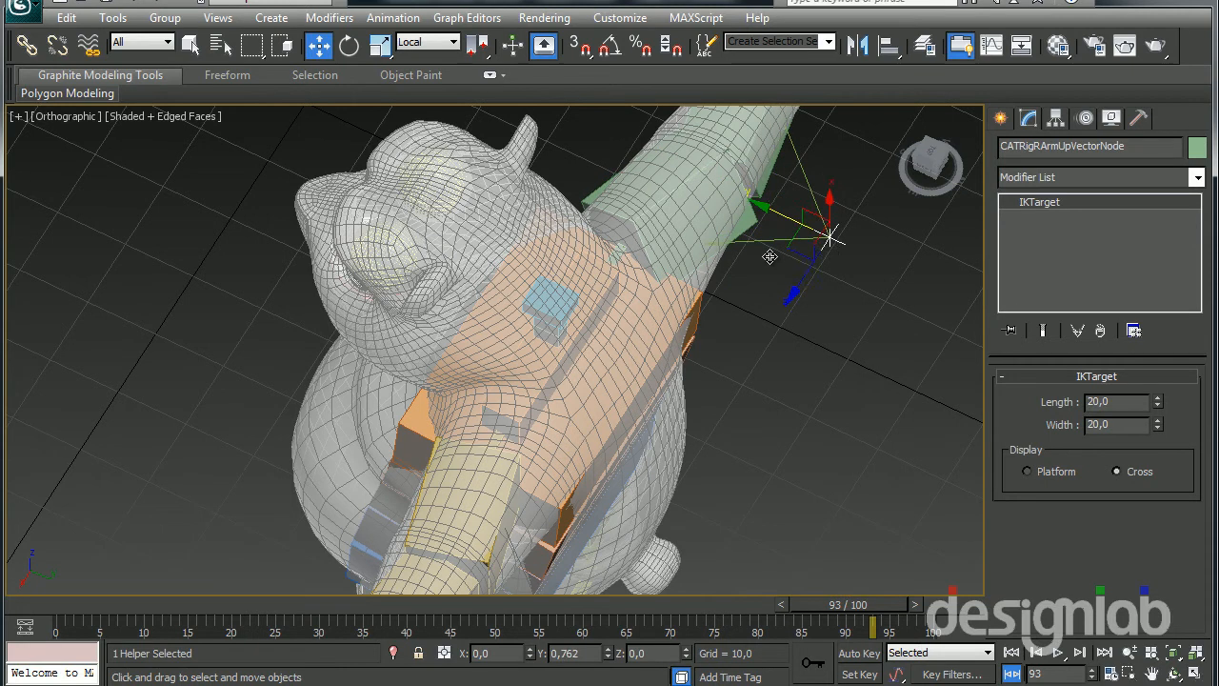
{"action": "middle_click_drag", "start_coordinate": [769, 257], "coordinate": [740, 314], "text": "alt"}
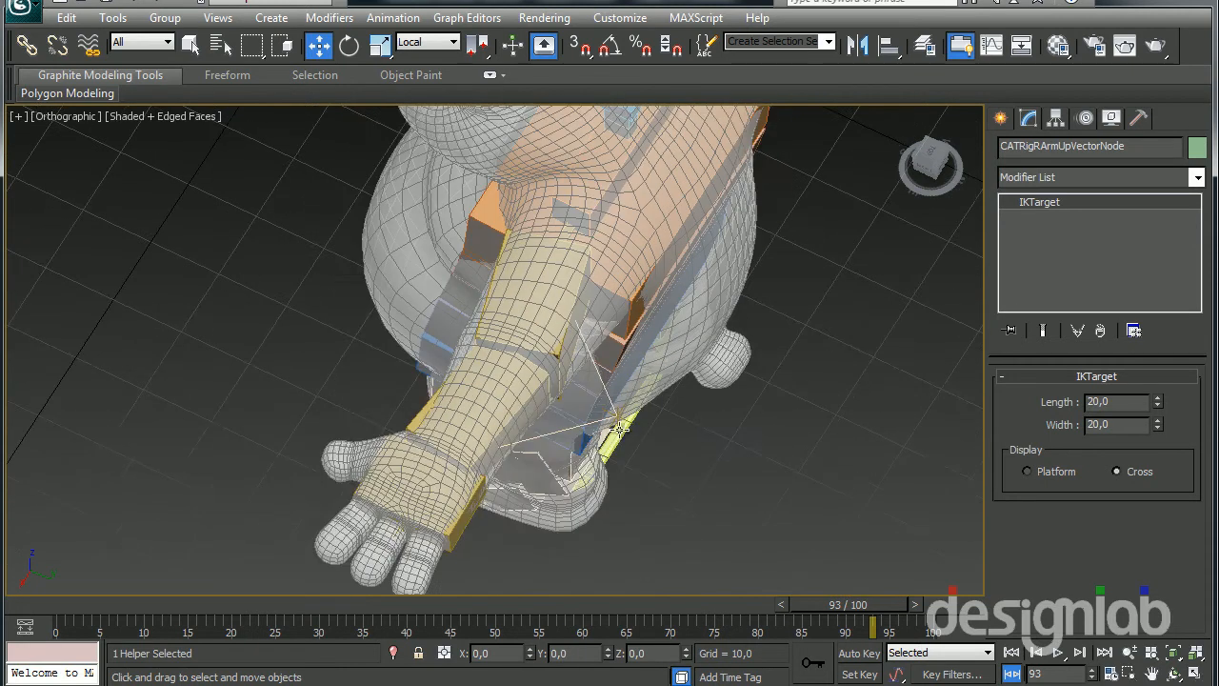
Adjust the distance of the left arm's up vector node behind the elbow along its local Y axis
{"action": "middle_click_drag", "start_coordinate": [592, 446], "coordinate": [598, 438], "text": "alt"}
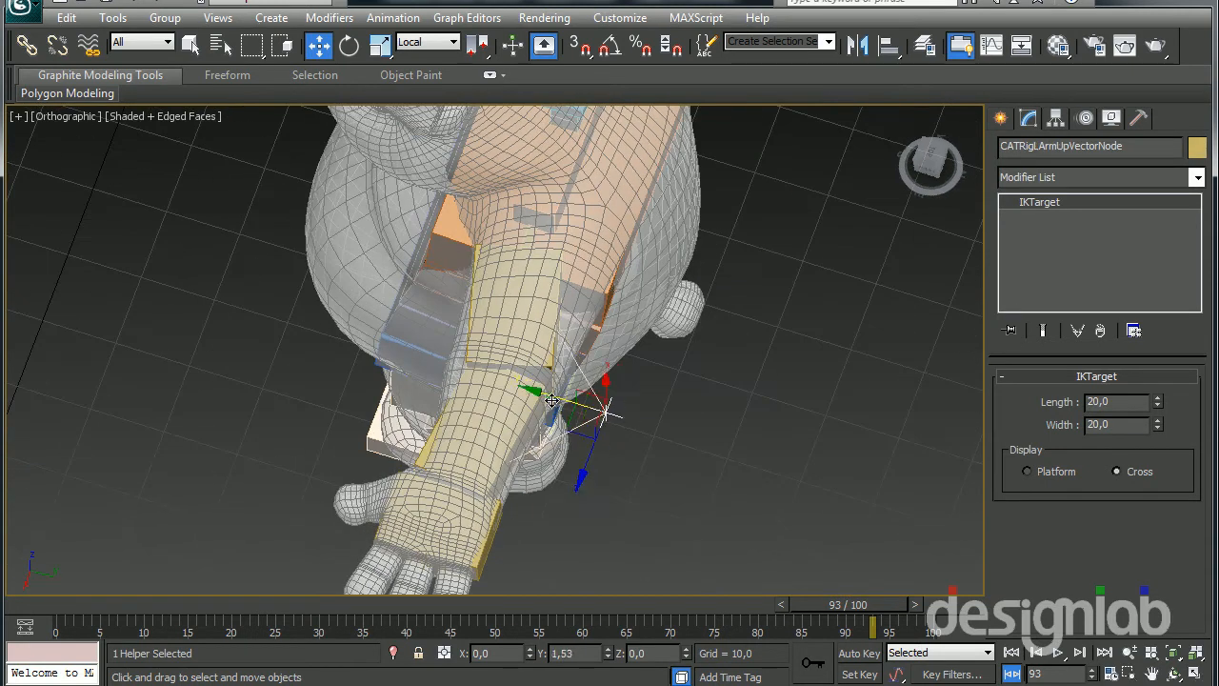
{"action": "left_click_drag", "start_coordinate": [612, 387], "coordinate": [643, 395]}
{"action": "middle_click_drag", "start_coordinate": [643, 395], "coordinate": [631, 436], "text": "alt"}
{"action": "left_click_drag", "start_coordinate": [663, 404], "coordinate": [706, 225]}
{"action": "right_click", "coordinate": [706, 225]}
{"action": "middle_click_drag", "start_coordinate": [717, 298], "coordinate": [642, 386]}
Examine the placement of the right arm's up vector node against the left one from the side and above
{"action": "left_click", "coordinate": [742, 321]}
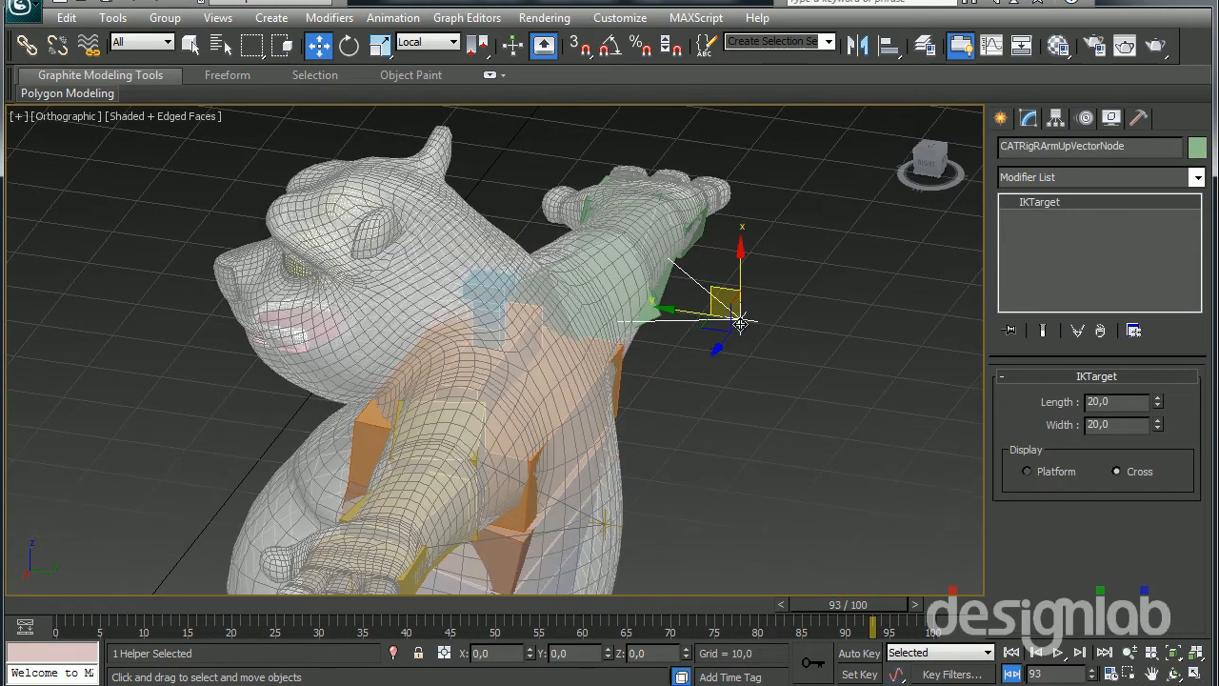
{"action": "middle_click_drag", "start_coordinate": [742, 320], "coordinate": [716, 327], "text": "alt"}
{"action": "mouse_move", "coordinate": [718, 282]}
{"action": "left_mouse_down"}
{"action": "mouse_move", "coordinate": [712, 195]}
{"action": "mouse_move", "coordinate": [651, 176]}
{"action": "mouse_move", "coordinate": [785, 324]}
{"action": "mouse_move", "coordinate": [710, 502]}
{"action": "mouse_move", "coordinate": [590, 495]}
{"action": "mouse_move", "coordinate": [767, 290]}
{"action": "mouse_move", "coordinate": [700, 181]}
{"action": "mouse_move", "coordinate": [757, 159]}
{"action": "mouse_move", "coordinate": [716, 190]}
{"action": "mouse_move", "coordinate": [729, 290]}
{"action": "left_mouse_up"}
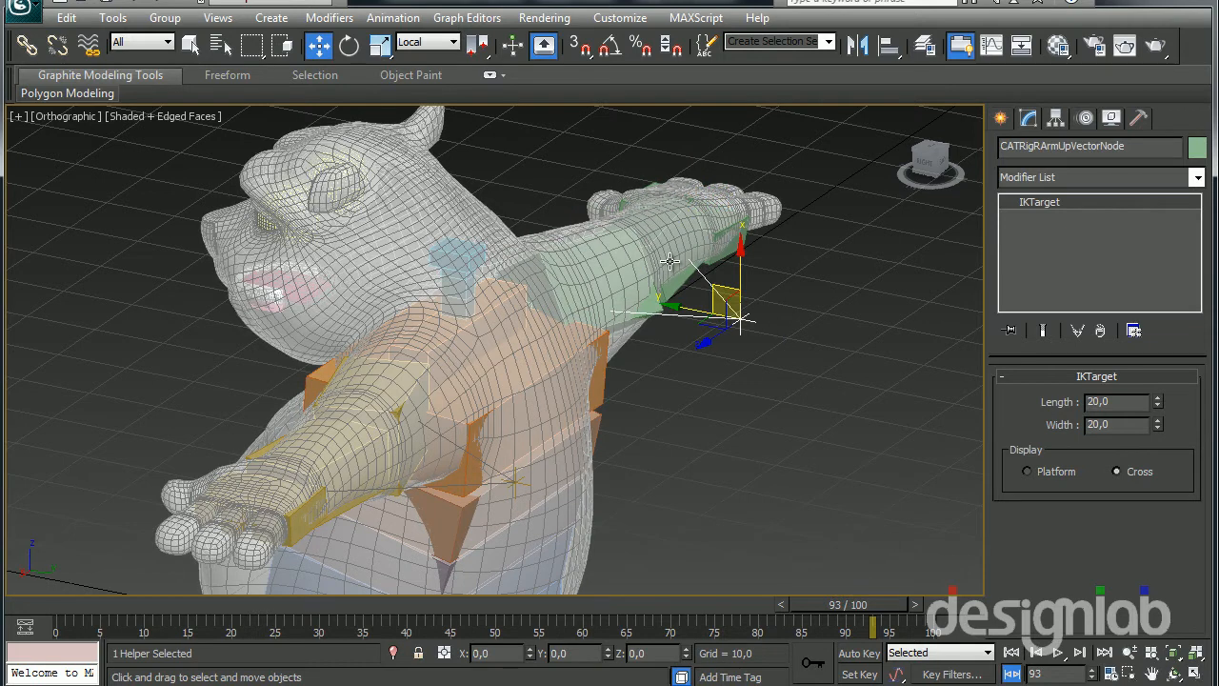
{"action": "scroll", "coordinate": [453, 335], "scroll_direction": "up", "scroll_amount": 3}
{"action": "key", "text": "super"}
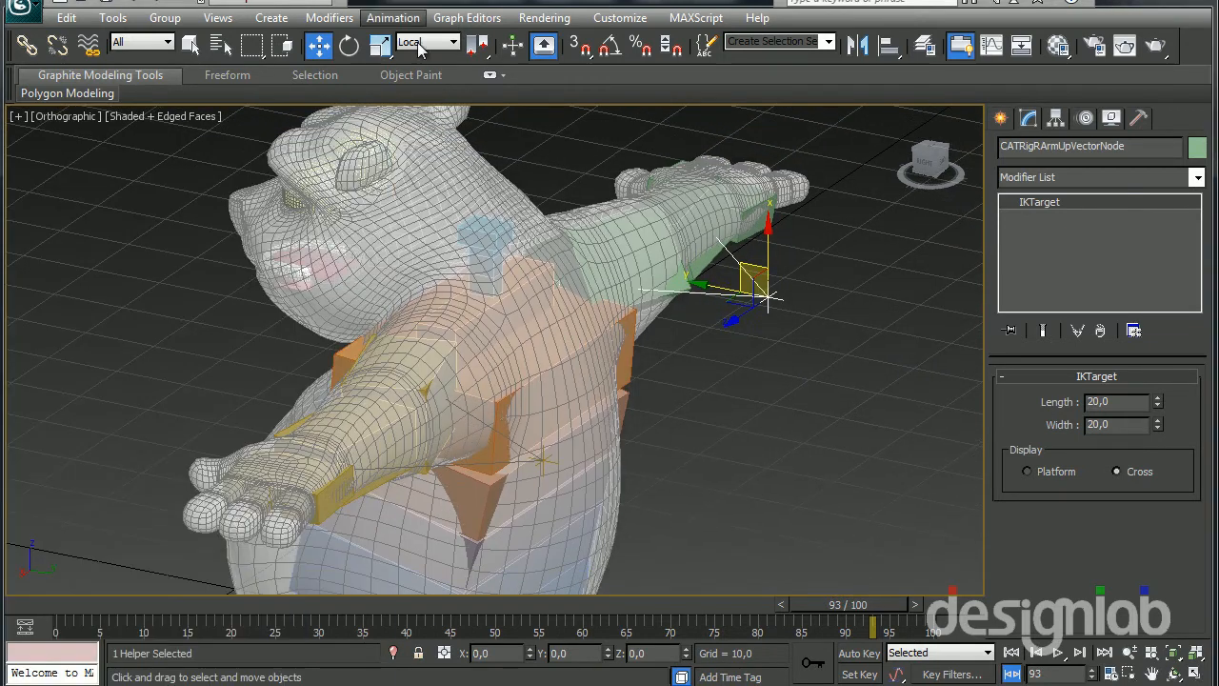
{"action": "middle_click_drag", "start_coordinate": [433, 239], "coordinate": [454, 276], "text": "alt"}
{"action": "scroll", "coordinate": [453, 251], "scroll_direction": "down", "scroll_amount": 2}
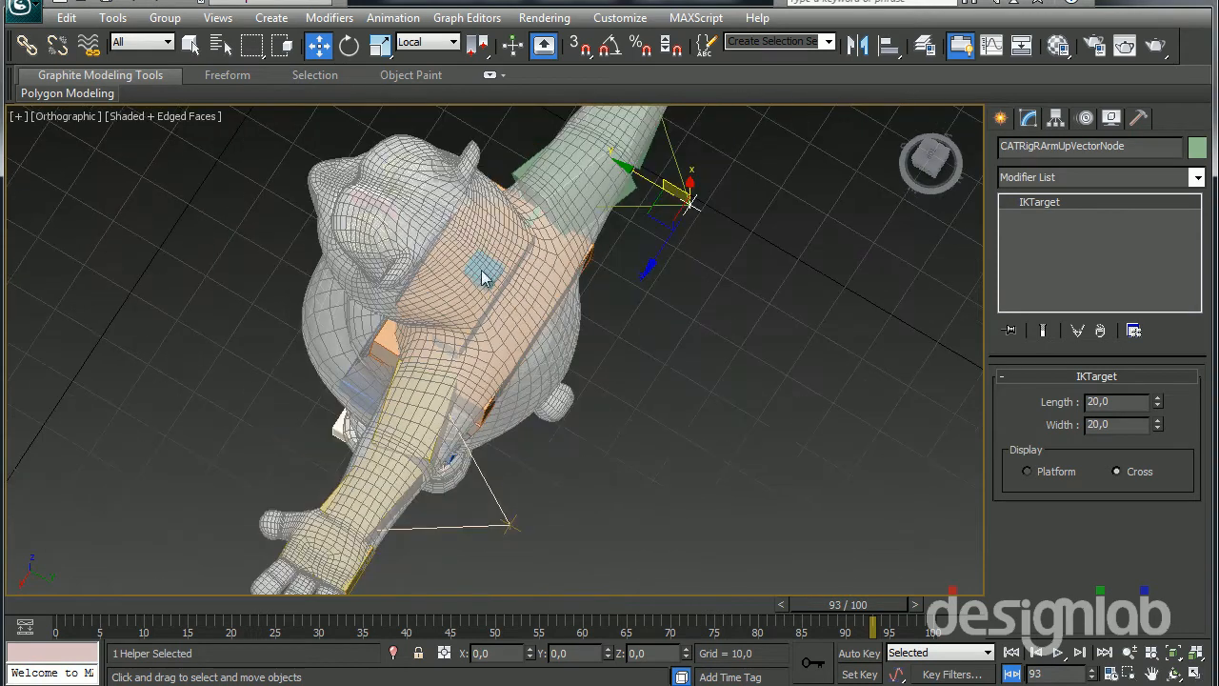
Add an absolute animation layer to the rig and switch it from setup to animation mode
{"action": "left_click", "coordinate": [1087, 118]}
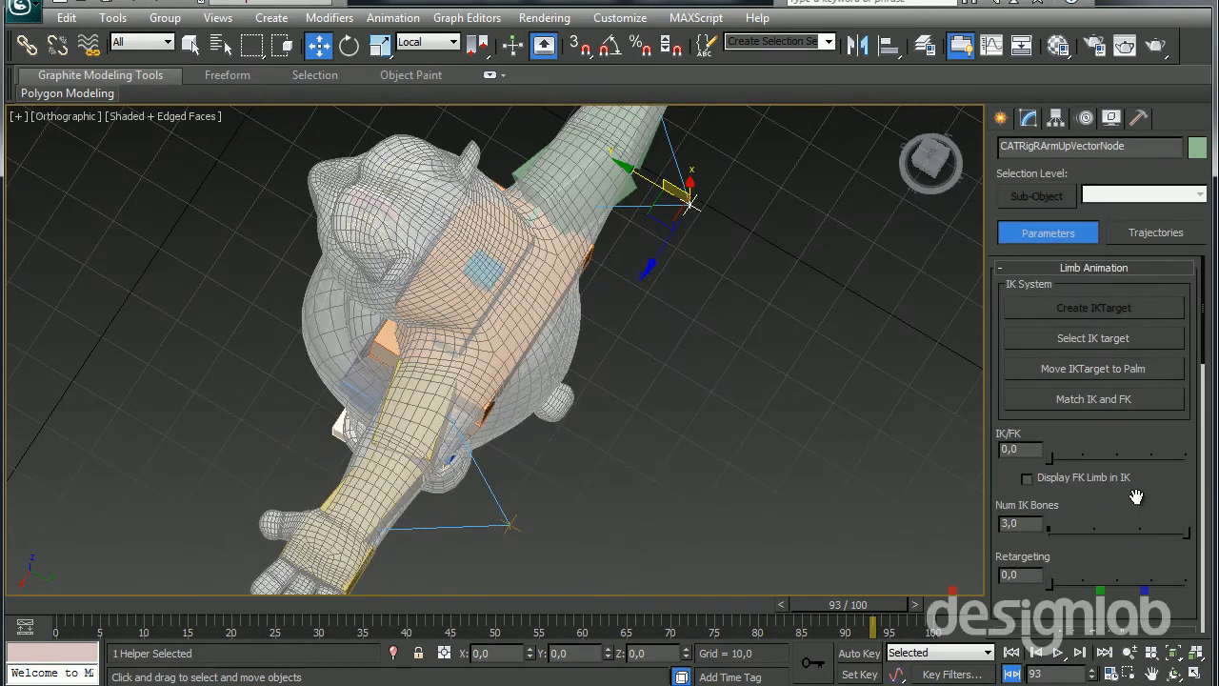
{"action": "scroll", "coordinate": [1093, 478], "scroll_direction": "down", "scroll_amount": 10}
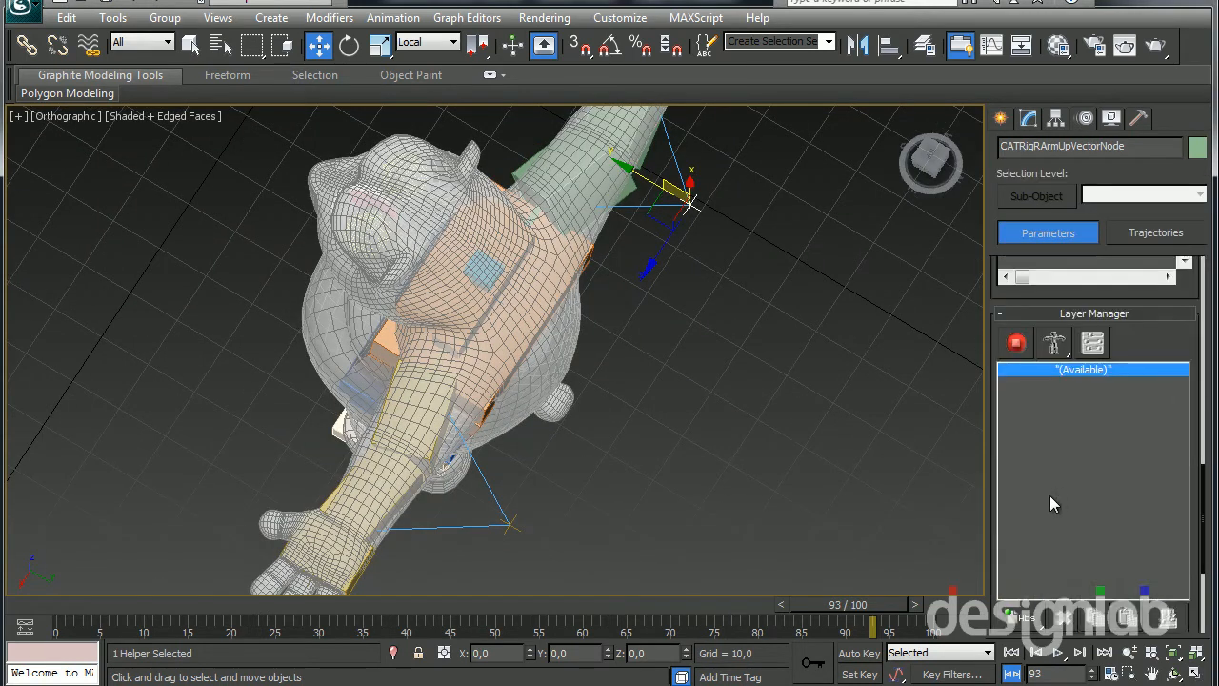
{"action": "left_click", "coordinate": [1027, 561]}
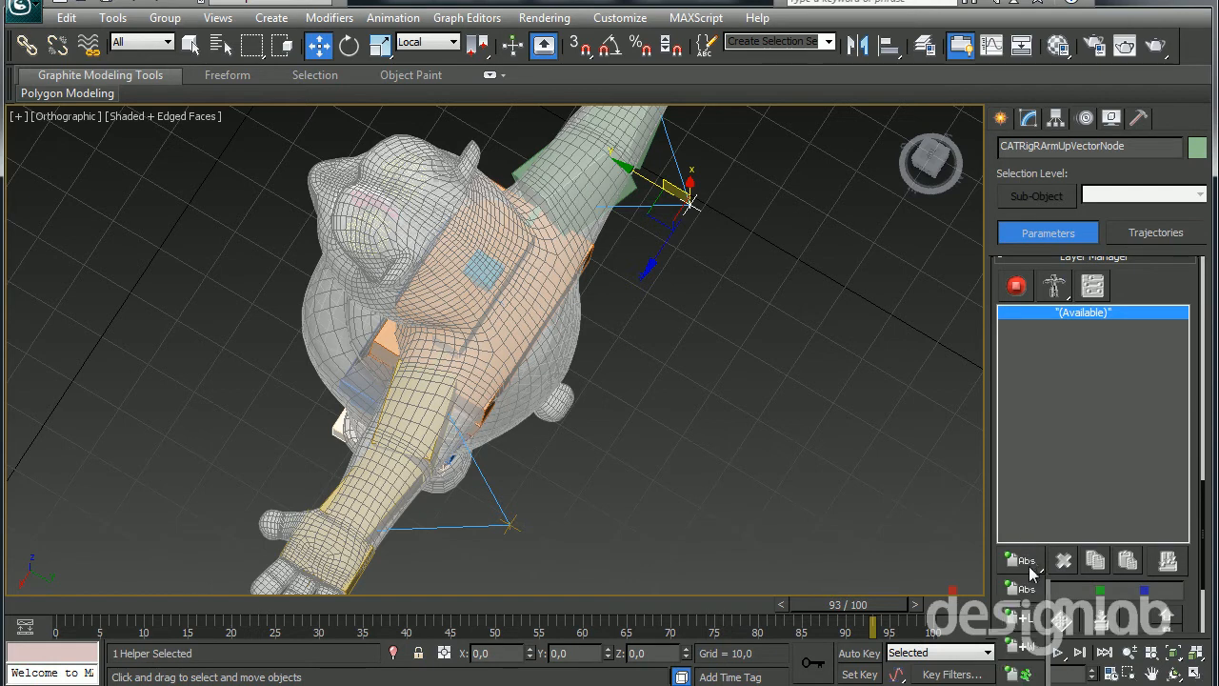
{"action": "left_click", "coordinate": [1022, 587]}
{"action": "left_click", "coordinate": [1017, 285]}
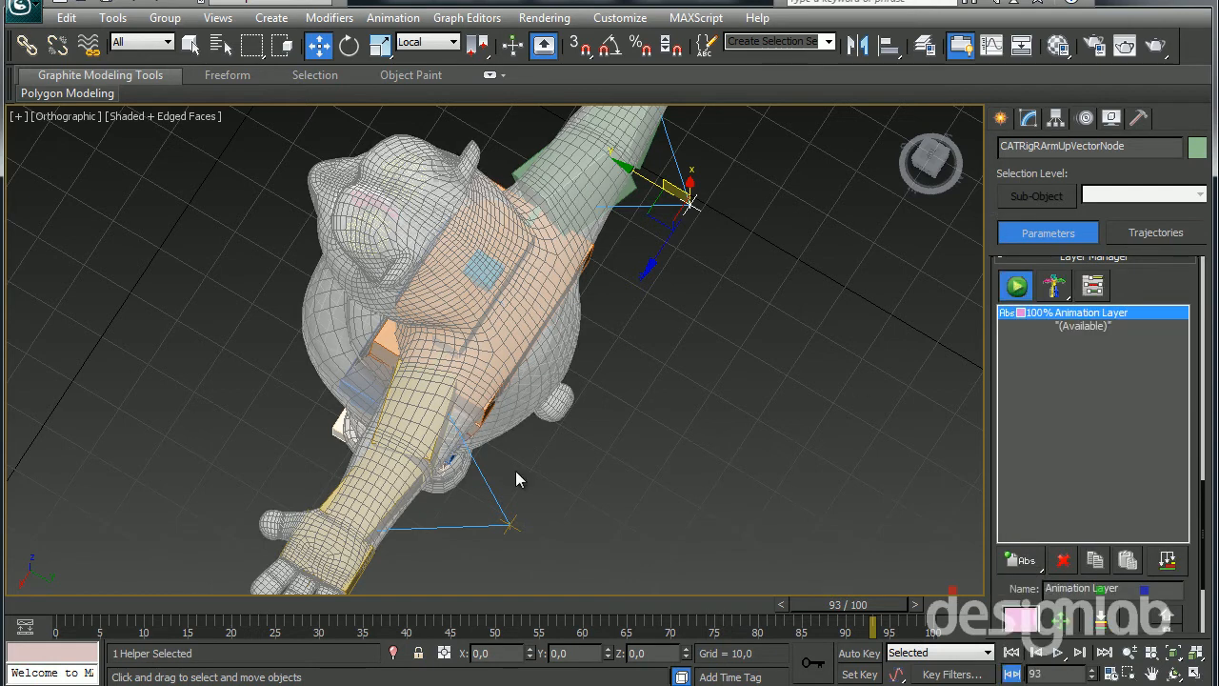
Select the left palm's IK target and move it forward in its XZ plane to test the arm's bending
{"action": "left_click", "coordinate": [369, 527]}
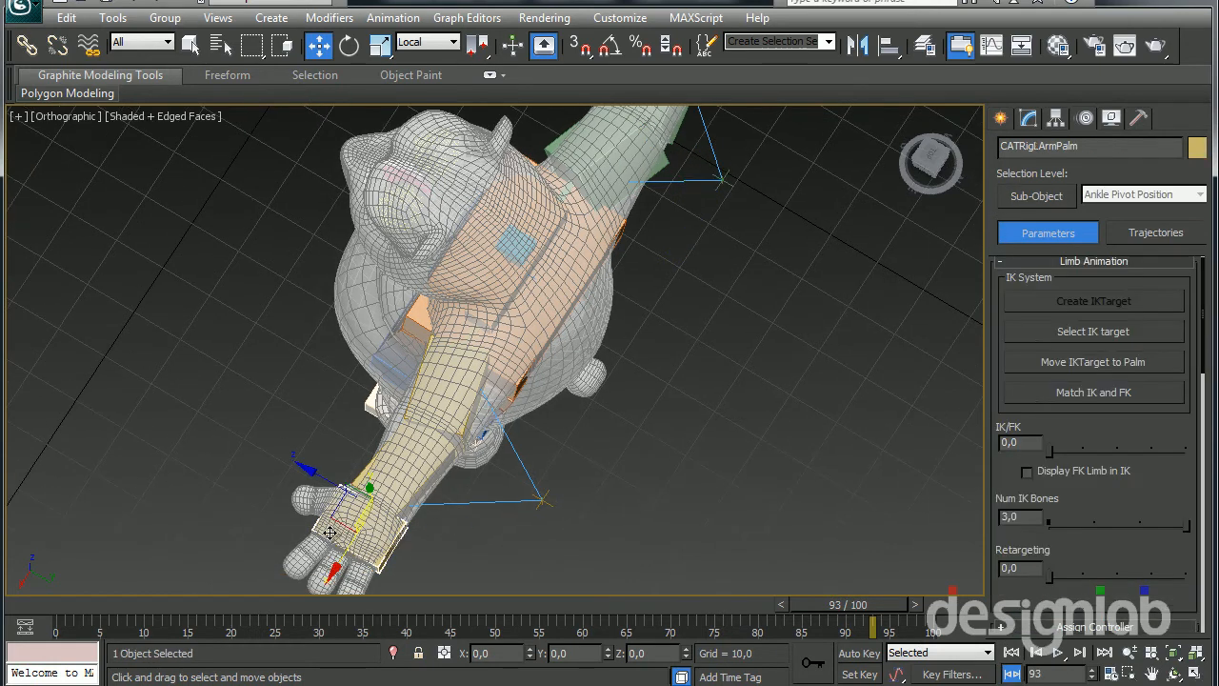
{"action": "scroll", "coordinate": [333, 547], "scroll_direction": "up", "scroll_amount": 5}
{"action": "middle_click_drag", "start_coordinate": [329, 552], "coordinate": [440, 287]}
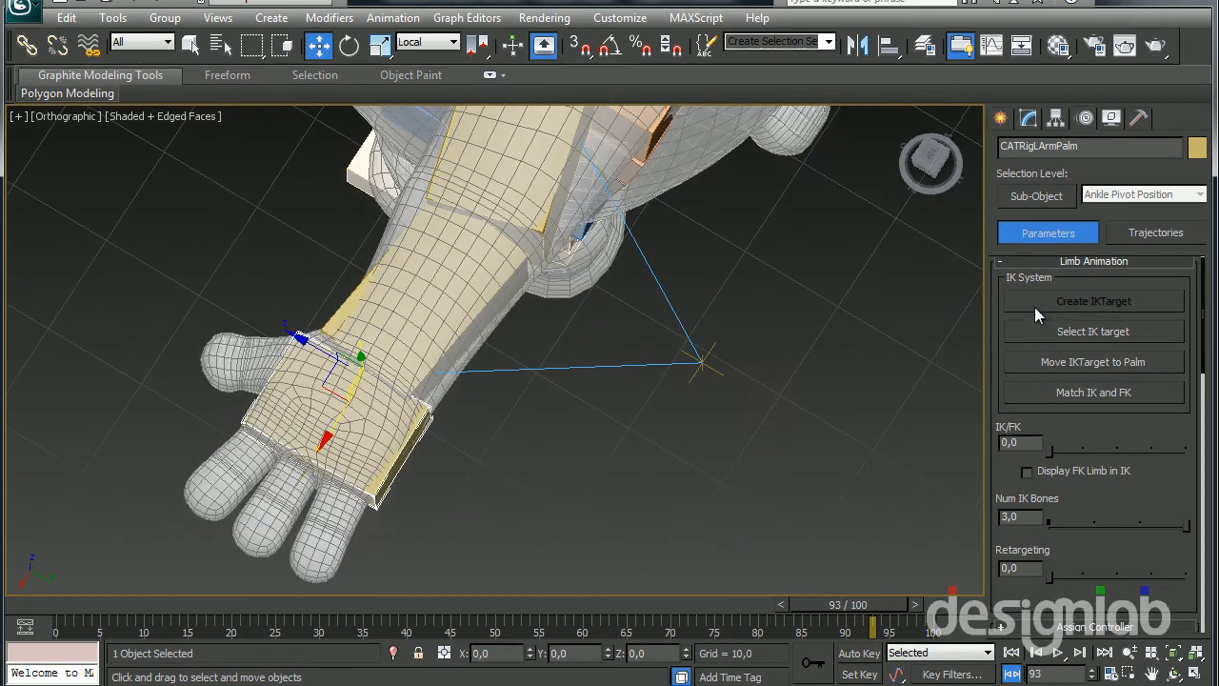
{"action": "left_click", "coordinate": [1062, 337]}
{"action": "middle_click_drag", "start_coordinate": [355, 441], "coordinate": [444, 505]}
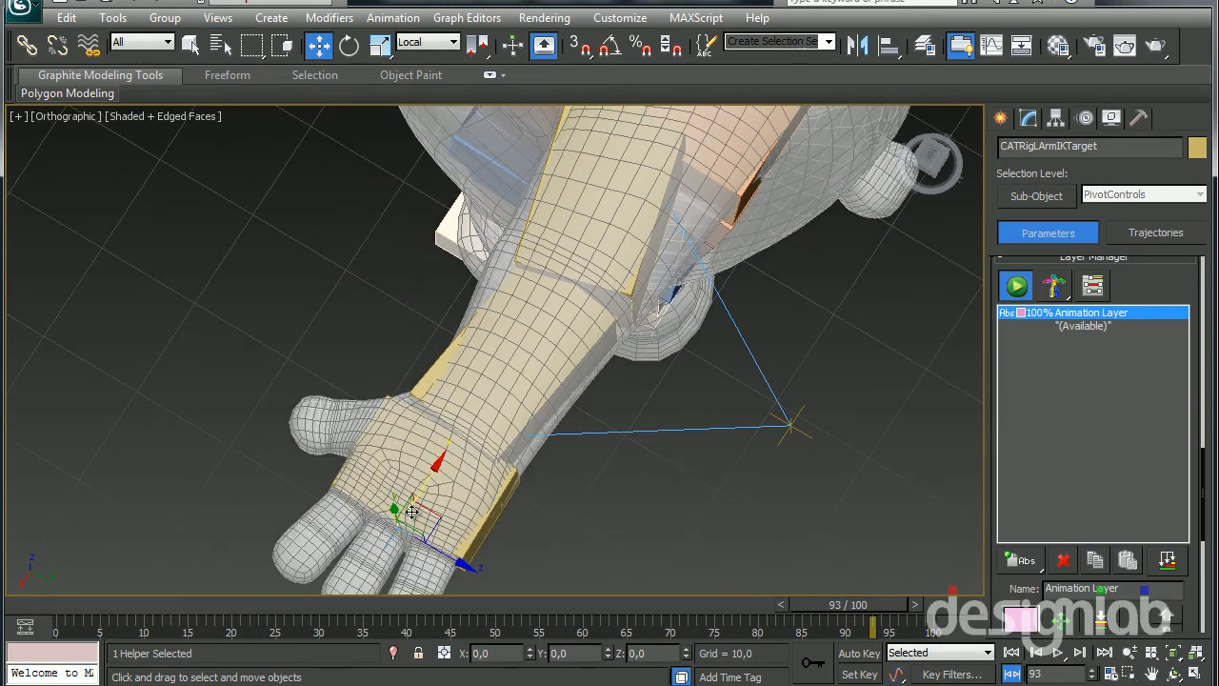
{"action": "left_click_drag", "start_coordinate": [435, 524], "coordinate": [379, 407]}
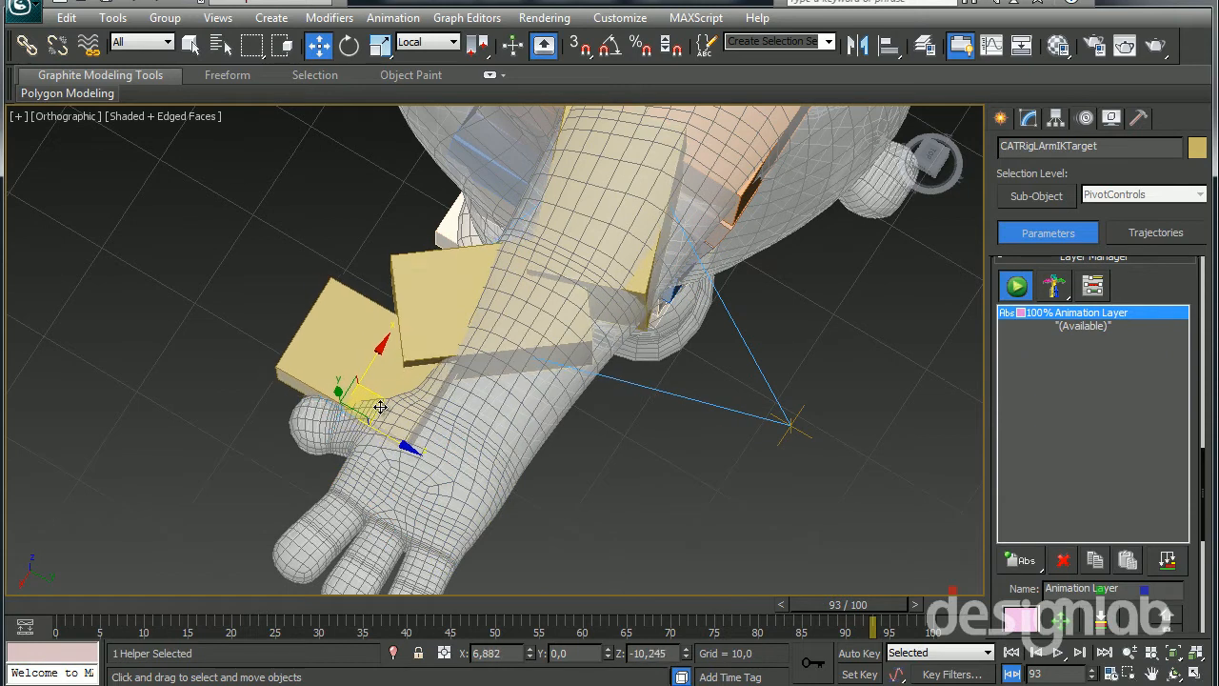
Select the left arm's up vector node and move it around behind the bent arm to test the elbow's direction
{"action": "left_click", "coordinate": [785, 424]}
{"action": "middle_click_drag", "start_coordinate": [786, 424], "coordinate": [719, 389], "text": "alt"}
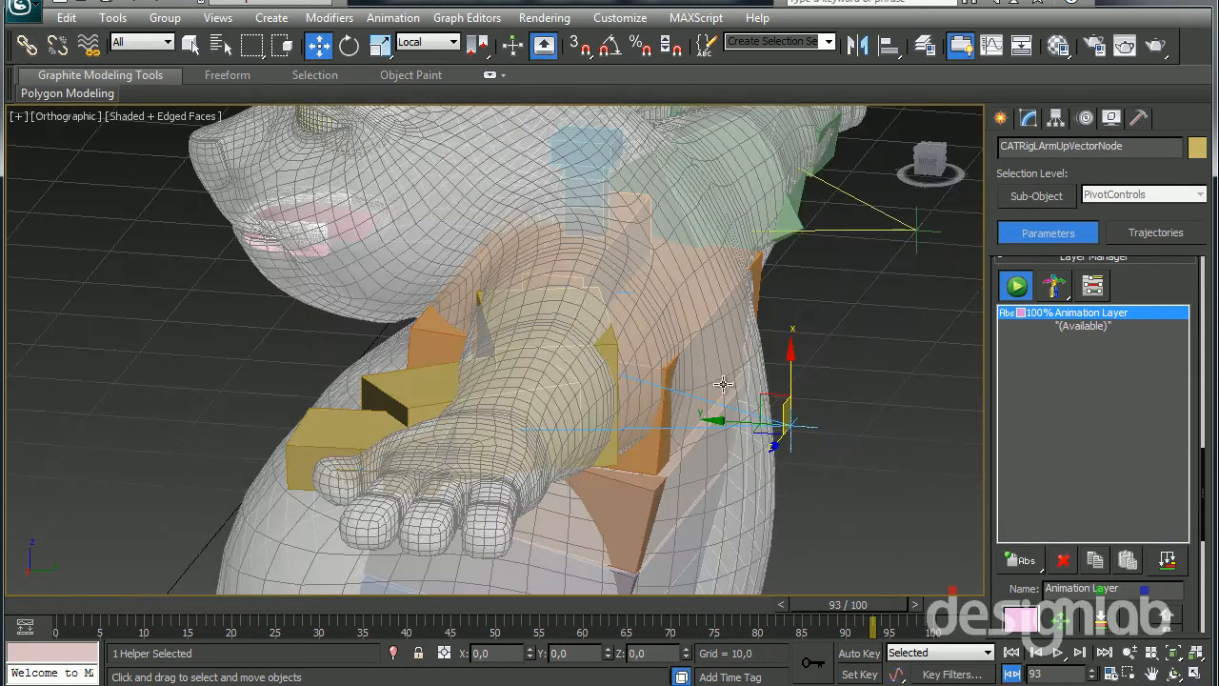
{"action": "left_click_drag", "start_coordinate": [758, 397], "coordinate": [803, 308]}
{"action": "middle_click_drag", "start_coordinate": [803, 309], "coordinate": [351, 605], "text": "alt"}
{"action": "middle_click_drag", "start_coordinate": [561, 119], "coordinate": [457, 335]}
Move the right arm's IK target and its up vector node to test how the right arm bends and its elbow points
{"action": "left_click", "coordinate": [666, 412]}
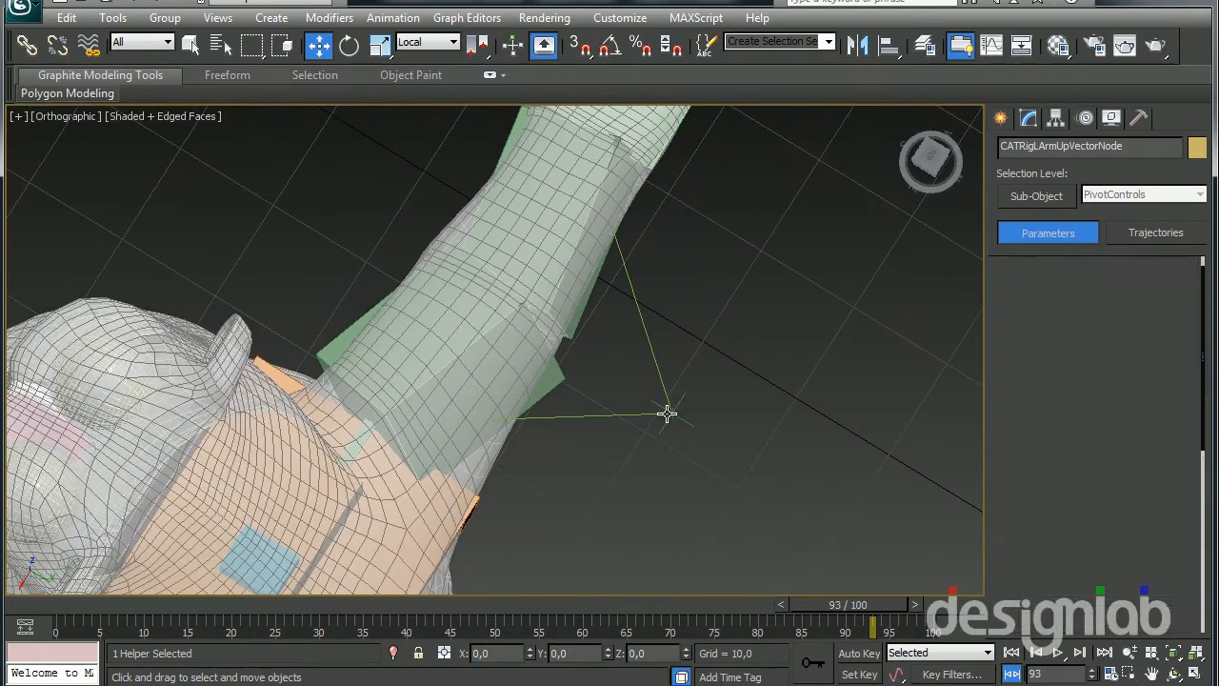
{"action": "middle_click_drag", "start_coordinate": [632, 439], "coordinate": [582, 528]}
{"action": "middle_click_drag", "start_coordinate": [603, 434], "coordinate": [587, 294], "text": "alt"}
{"action": "left_click", "coordinate": [683, 461]}
{"action": "left_click", "coordinate": [1088, 336]}
{"action": "left_click", "coordinate": [592, 216]}
{"action": "middle_click_drag", "start_coordinate": [600, 226], "coordinate": [652, 264], "text": "alt"}
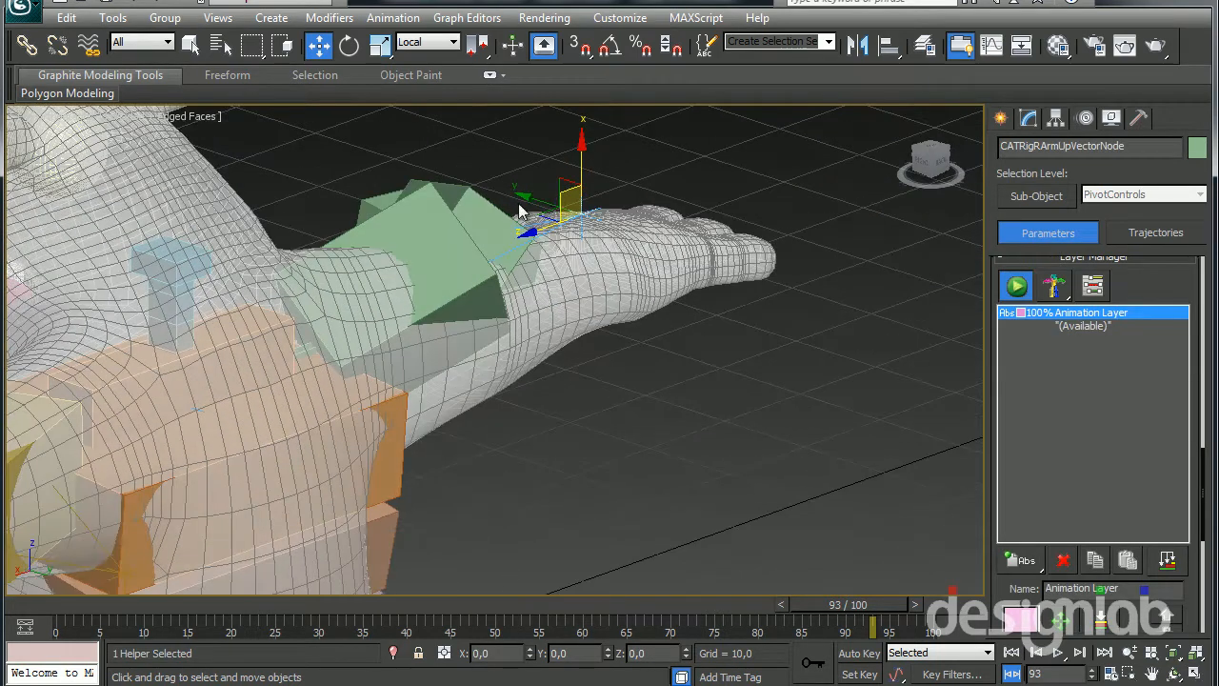
{"action": "middle_click_drag", "start_coordinate": [538, 212], "coordinate": [611, 198], "text": "alt"}
{"action": "left_click_drag", "start_coordinate": [552, 185], "coordinate": [708, 452]}
{"action": "middle_click_drag", "start_coordinate": [703, 325], "coordinate": [571, 376]}
{"action": "scroll", "coordinate": [572, 376], "scroll_direction": "down", "scroll_amount": 4}
{"action": "middle_click_drag", "start_coordinate": [574, 432], "coordinate": [574, 460]}
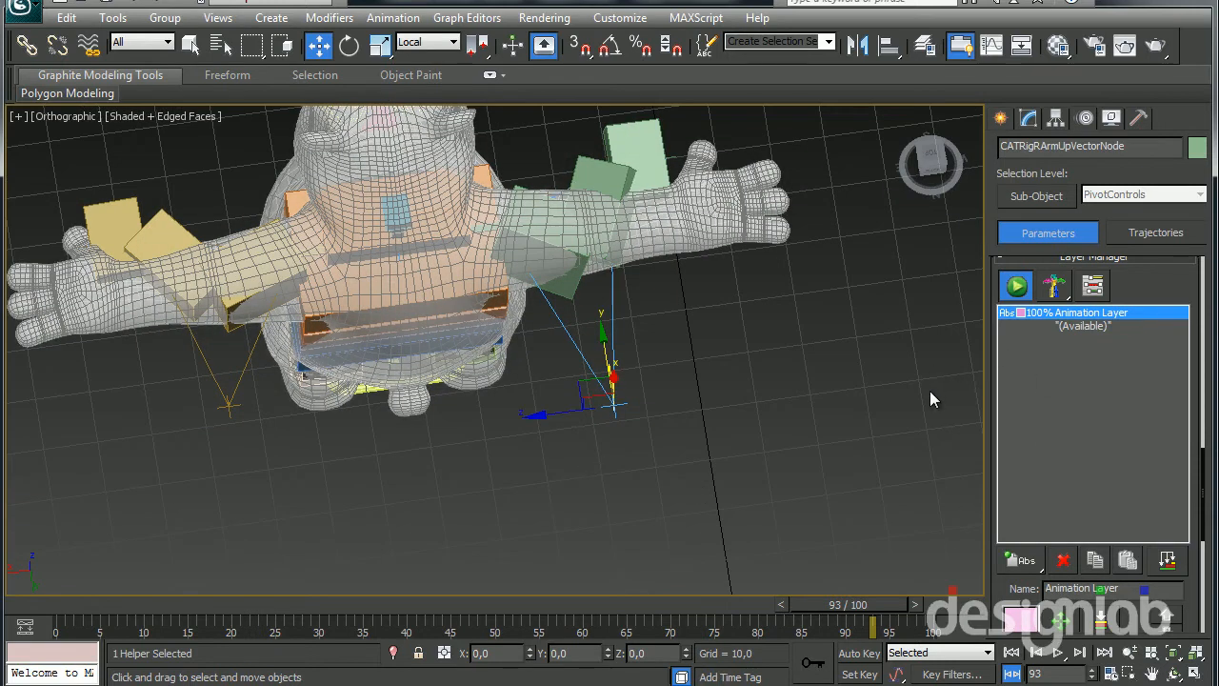
Delete the animation layer from the rig to return both arms to the setup pose
{"action": "left_click", "coordinate": [1065, 561]}
{"action": "middle_click_drag", "start_coordinate": [598, 545], "coordinate": [486, 543], "text": "alt"}
{"action": "scroll", "coordinate": [437, 333], "scroll_direction": "up", "scroll_amount": 4}
{"action": "middle_click_drag", "start_coordinate": [414, 386], "coordinate": [171, 462]}
{"action": "scroll", "coordinate": [621, 269], "scroll_direction": "down", "scroll_amount": 4}
{"action": "middle_click_drag", "start_coordinate": [695, 270], "coordinate": [601, 300]}
{"action": "scroll", "coordinate": [539, 346], "scroll_direction": "up", "scroll_amount": 2}
{"action": "scroll", "coordinate": [601, 300], "scroll_direction": "down", "scroll_amount": 6}
{"action": "scroll", "coordinate": [256, 378], "scroll_direction": "up", "scroll_amount": 4}
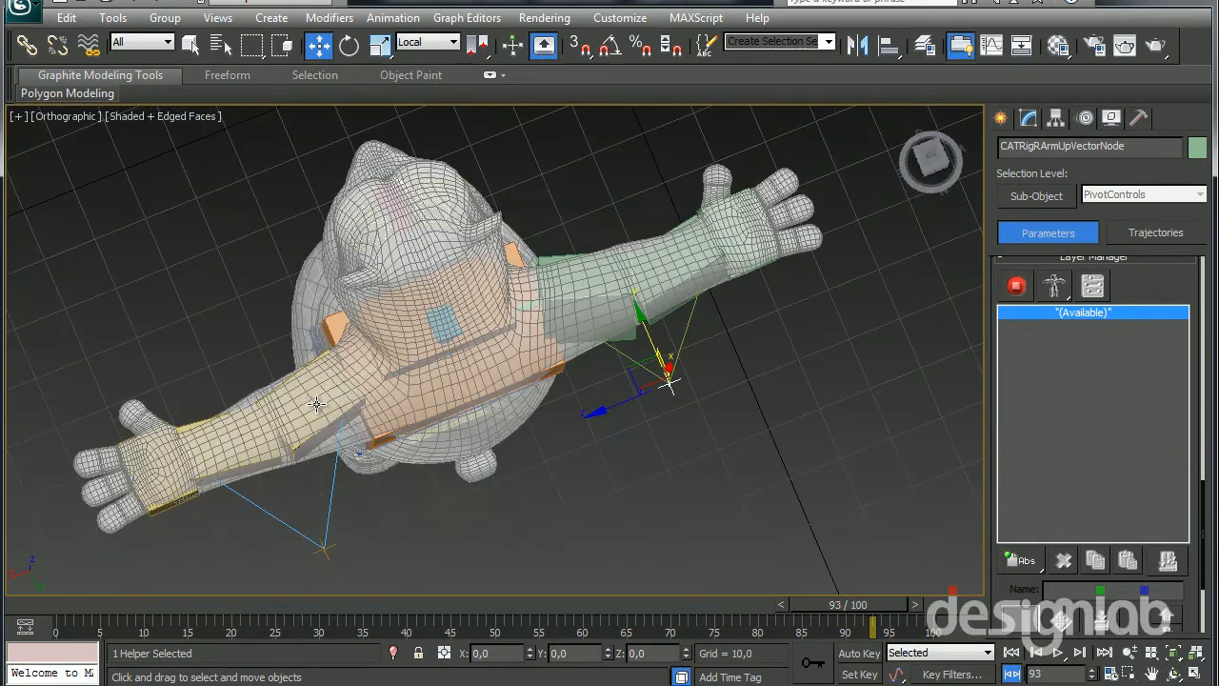
Select the left collarbone in wireframe display, scale it to about 1467% along its local Z axis, and restore shaded display
{"action": "left_click", "coordinate": [340, 390]}
{"action": "middle_click_drag", "start_coordinate": [336, 413], "coordinate": [356, 344], "text": "alt"}
{"action": "middle_click_drag", "start_coordinate": [384, 419], "coordinate": [441, 291]}
{"action": "scroll", "coordinate": [441, 292], "scroll_direction": "up", "scroll_amount": 4}
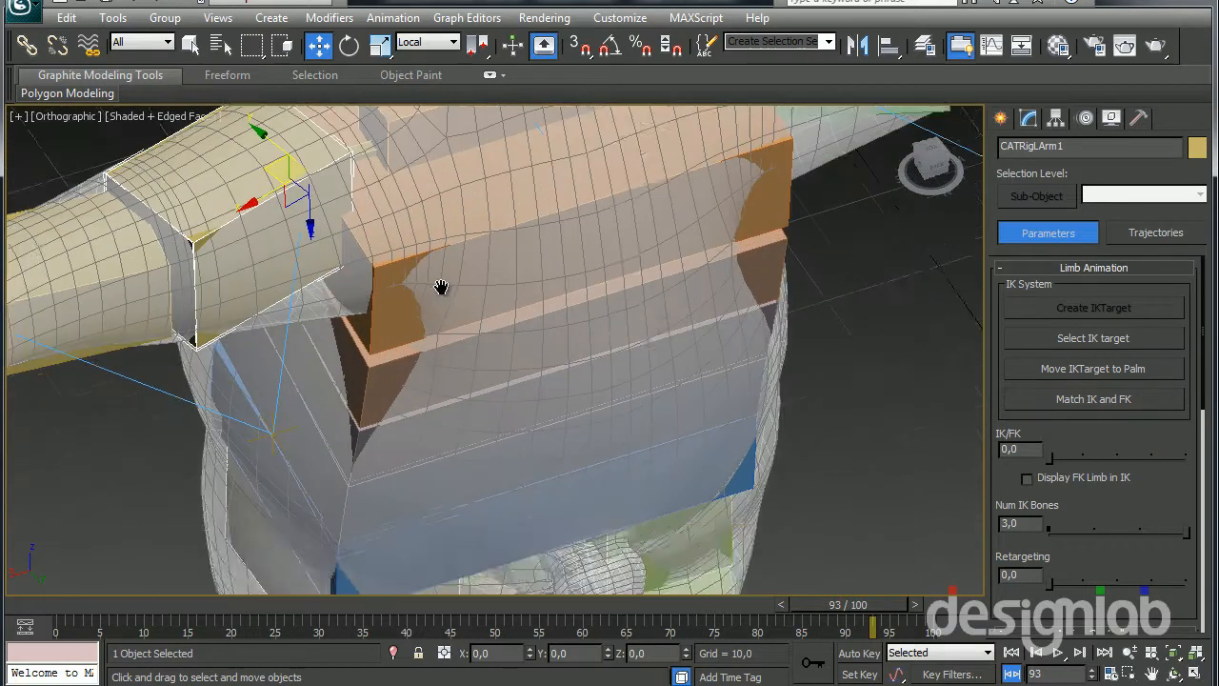
{"action": "middle_click_drag", "start_coordinate": [528, 372], "coordinate": [385, 307], "text": "alt"}
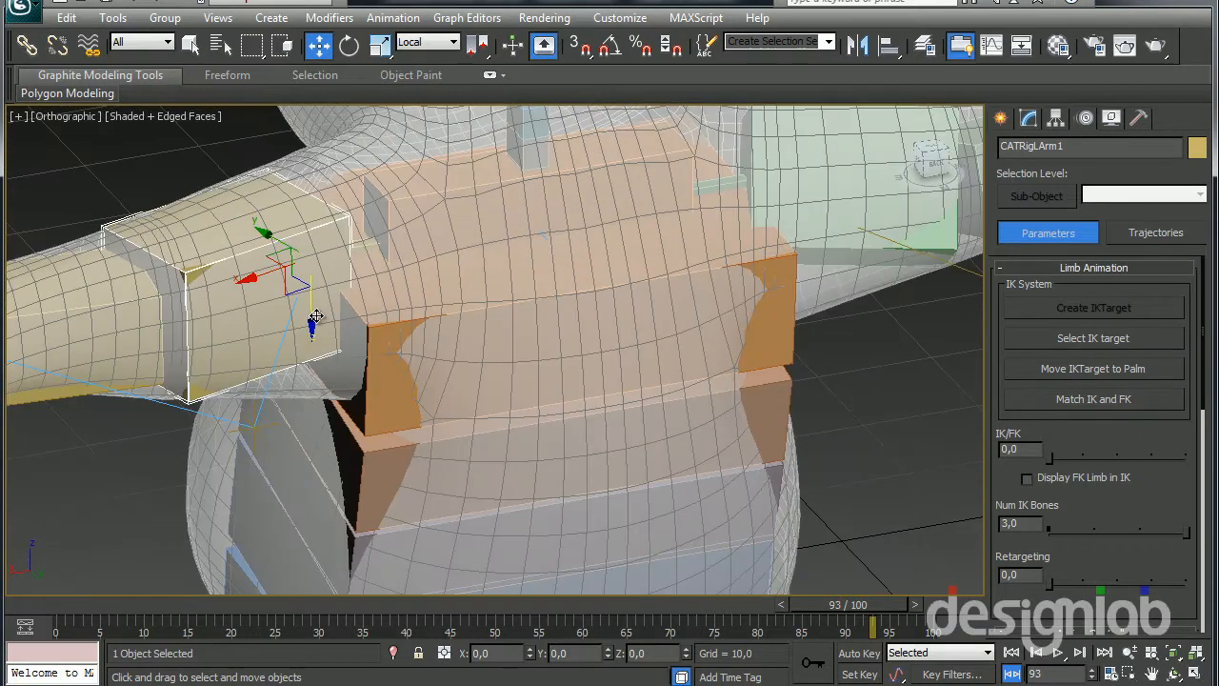
{"action": "key", "text": "F3"}
{"action": "left_click", "coordinate": [359, 256]}
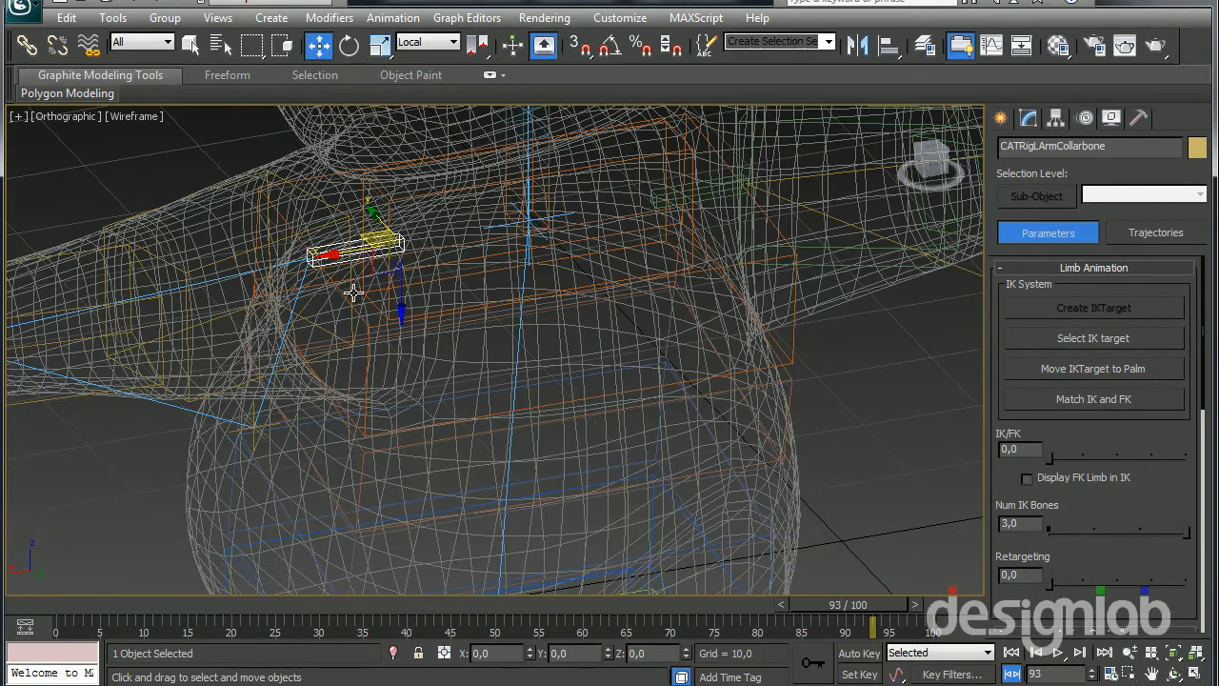
{"action": "middle_click_drag", "start_coordinate": [357, 271], "coordinate": [346, 348]}
{"action": "key", "text": "r"}
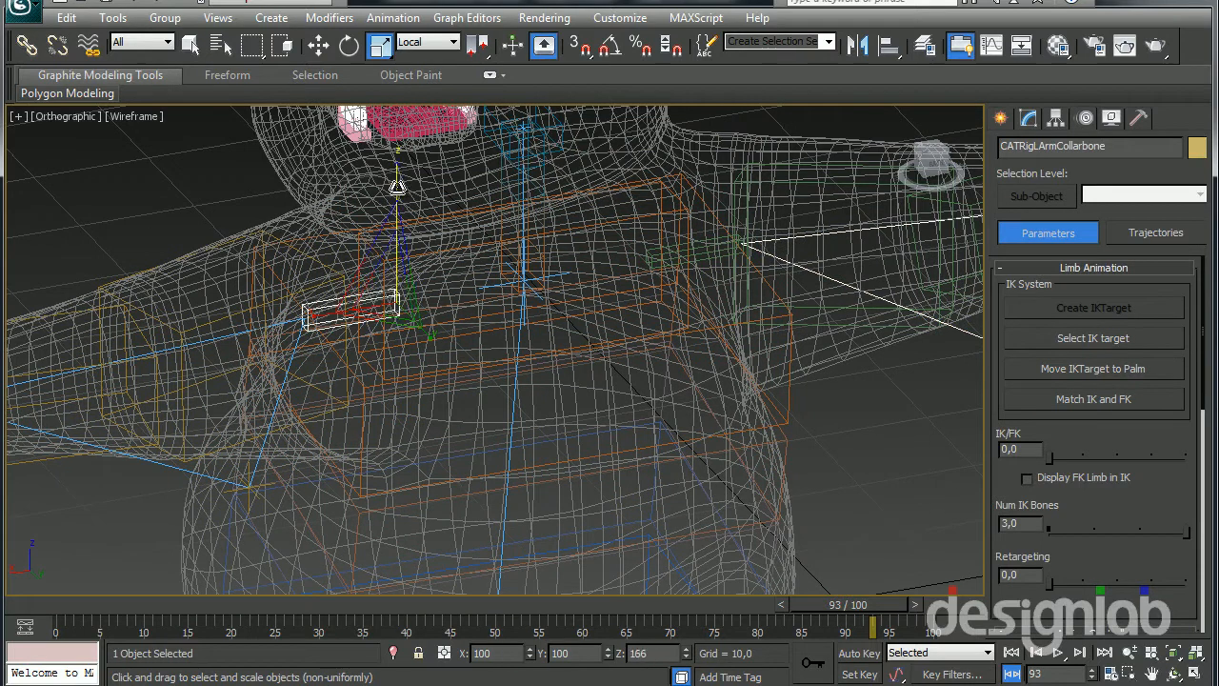
{"action": "left_click_drag", "start_coordinate": [396, 203], "coordinate": [396, 133]}
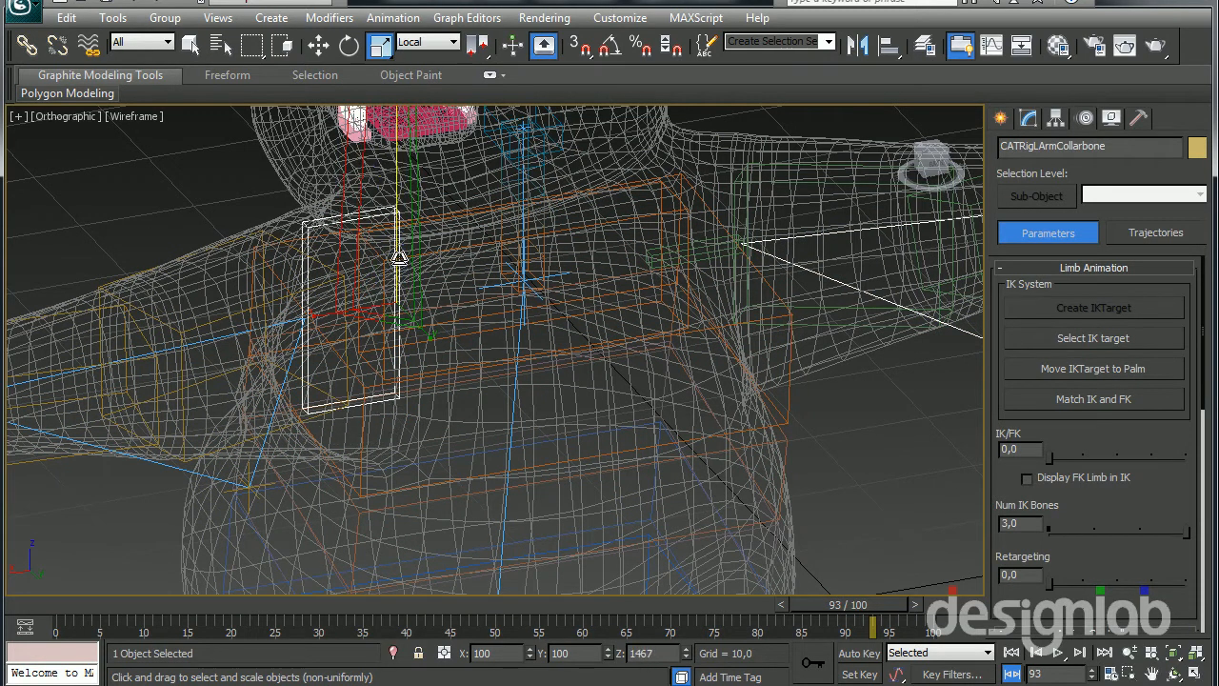
{"action": "middle_click_drag", "start_coordinate": [359, 282], "coordinate": [482, 363], "text": "alt"}
{"action": "key", "text": "F3"}
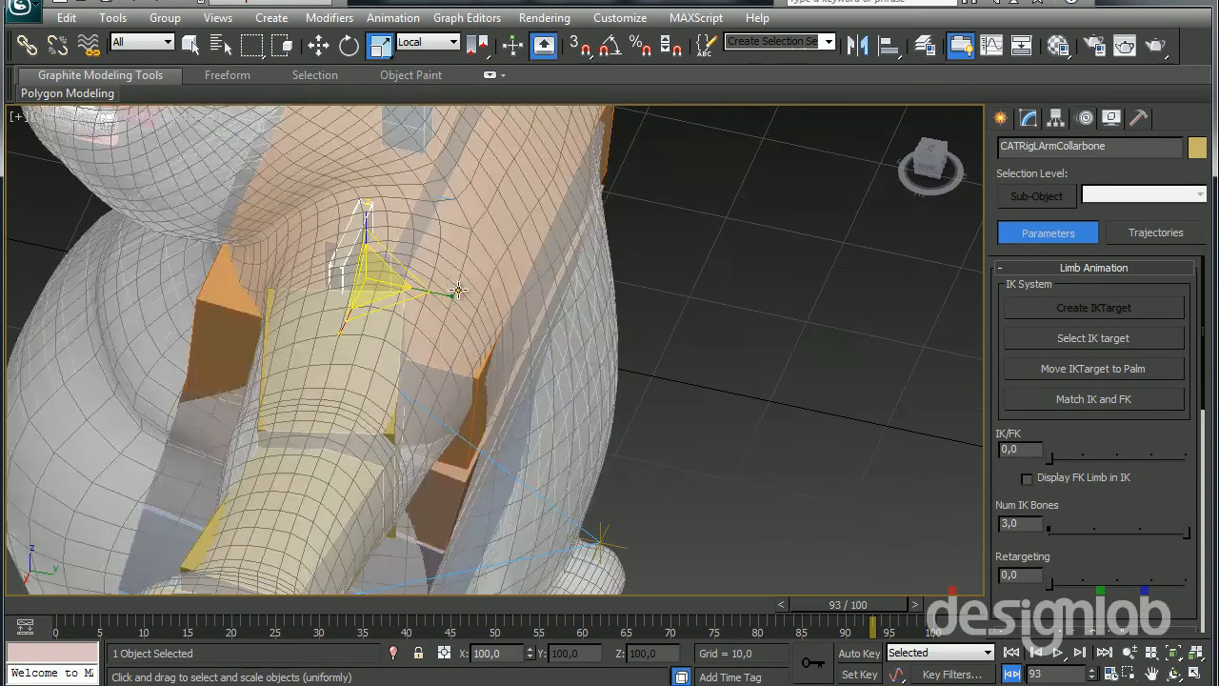
Copy the left arm's limb settings and paste them mirrored onto the right arm to match its collarbone
{"action": "left_click_drag", "start_coordinate": [698, 318], "coordinate": [887, 352]}
{"action": "middle_click_drag", "start_coordinate": [888, 348], "coordinate": [575, 317], "text": "alt"}
{"action": "middle_click_drag", "start_coordinate": [714, 277], "coordinate": [685, 267], "text": "alt"}
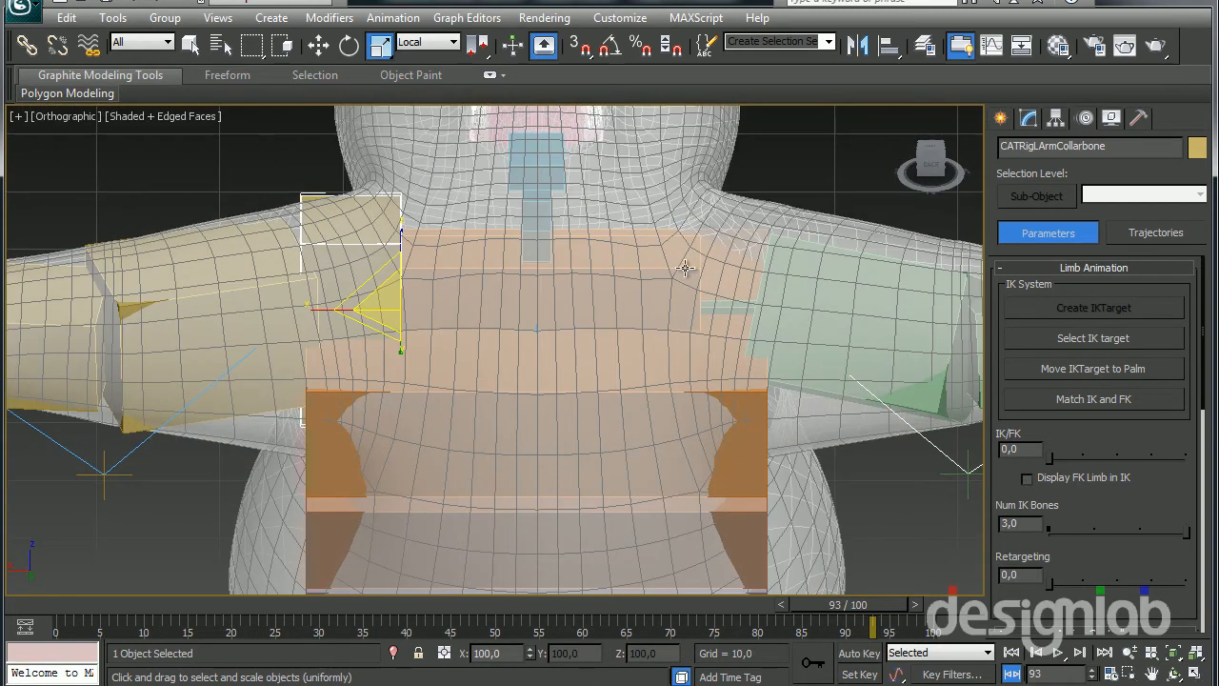
{"action": "left_click", "coordinate": [1027, 117]}
{"action": "scroll", "coordinate": [1158, 403], "scroll_direction": "up", "scroll_amount": 3}
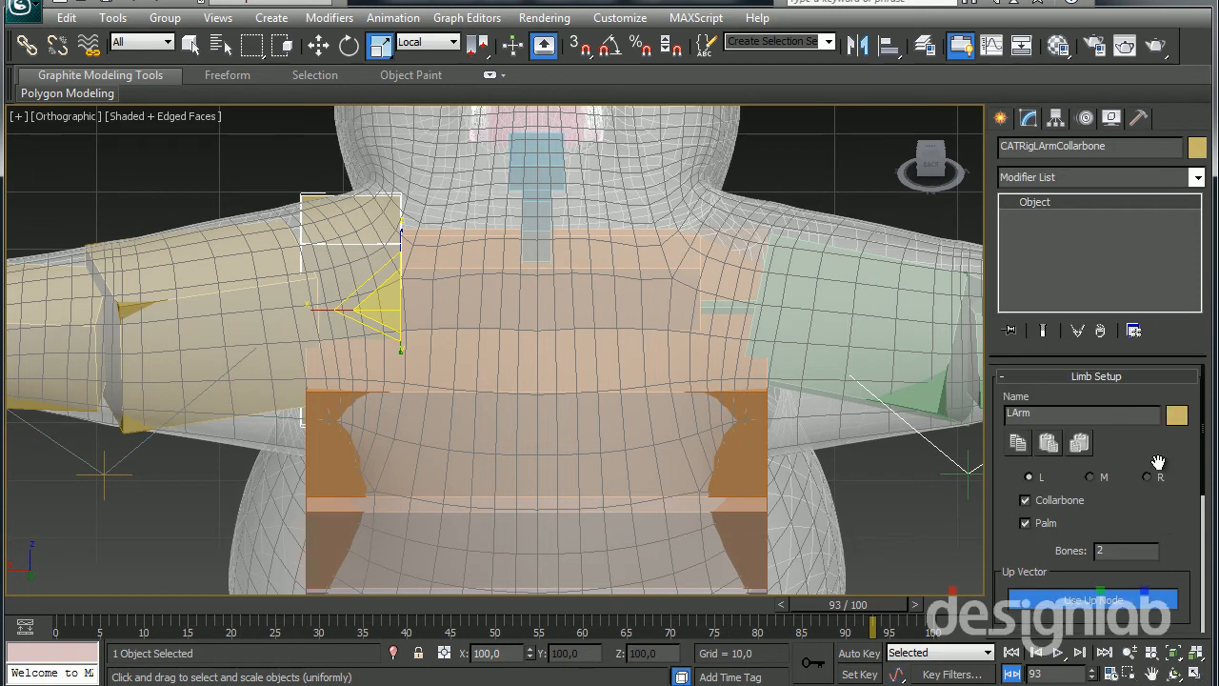
{"action": "left_click", "coordinate": [730, 302]}
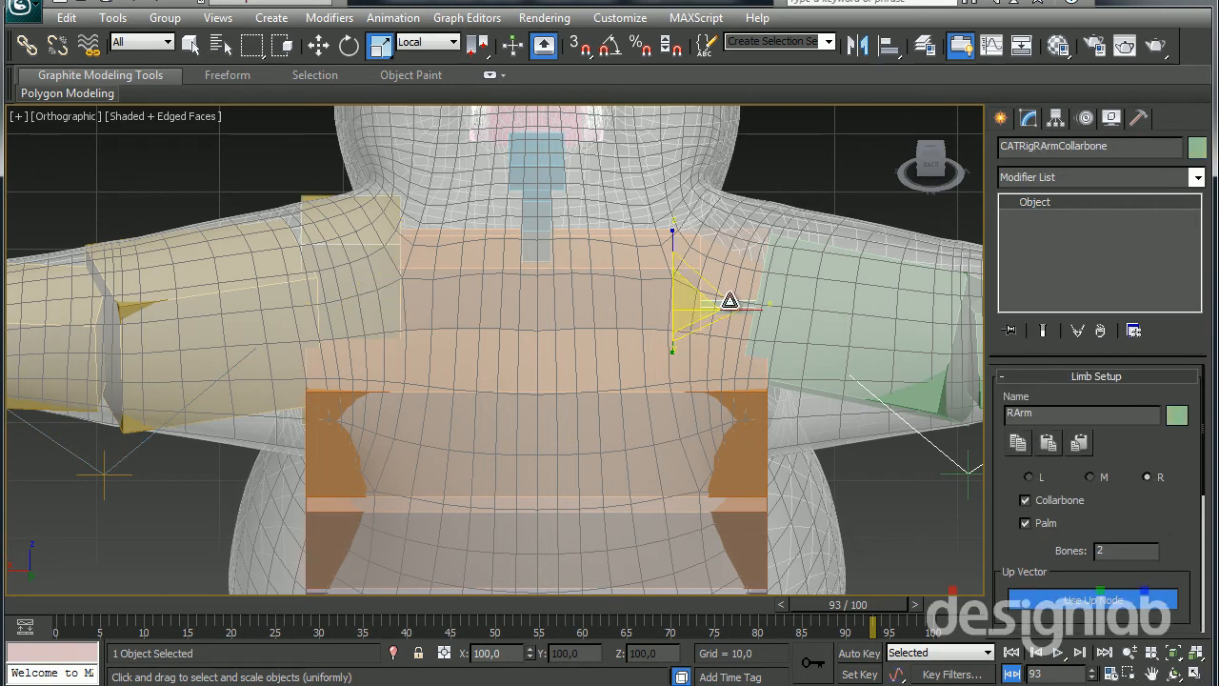
{"action": "left_click", "coordinate": [1081, 446]}
Examine the mirrored right collarbone and arm bones against the panda mesh from the front and above
{"action": "middle_click_drag", "start_coordinate": [751, 409], "coordinate": [370, 311], "text": "alt"}
{"action": "scroll", "coordinate": [371, 311], "scroll_direction": "down", "scroll_amount": 2}
{"action": "middle_click_drag", "start_coordinate": [517, 292], "coordinate": [432, 288]}
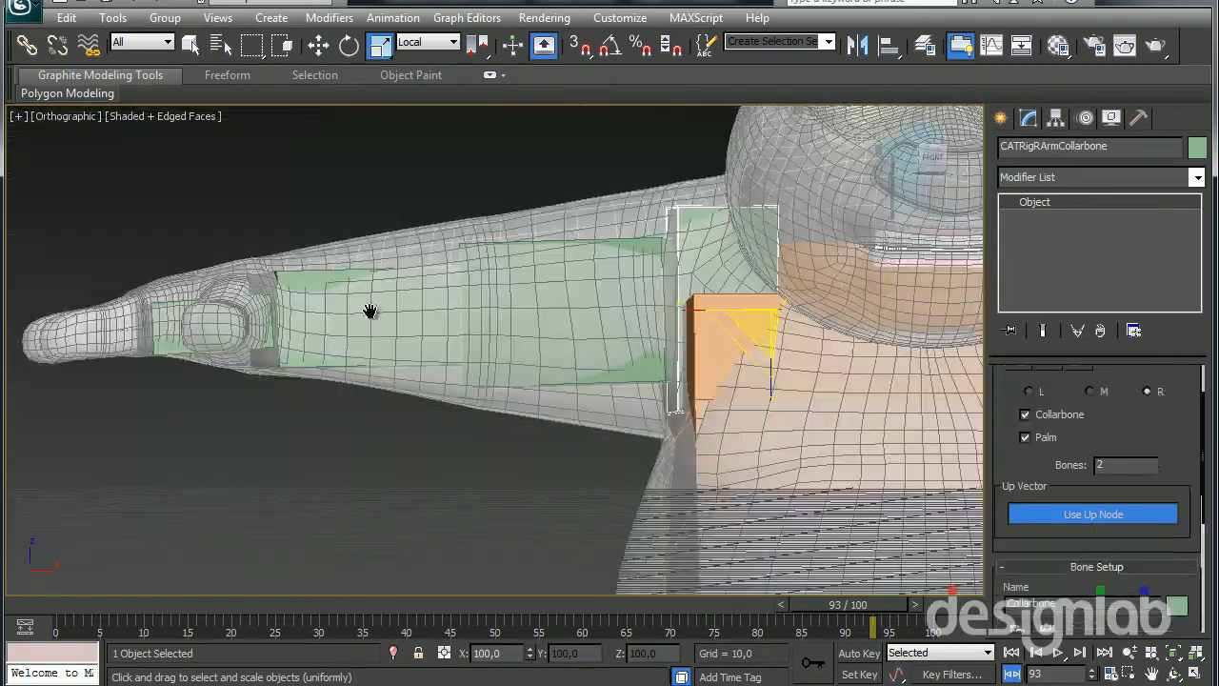
{"action": "scroll", "coordinate": [432, 289], "scroll_direction": "down", "scroll_amount": 5}
{"action": "middle_click_drag", "start_coordinate": [645, 367], "coordinate": [642, 413], "text": "alt"}
{"action": "scroll", "coordinate": [528, 458], "scroll_direction": "up", "scroll_amount": 5}
{"action": "scroll", "coordinate": [528, 458], "scroll_direction": "down", "scroll_amount": 4}
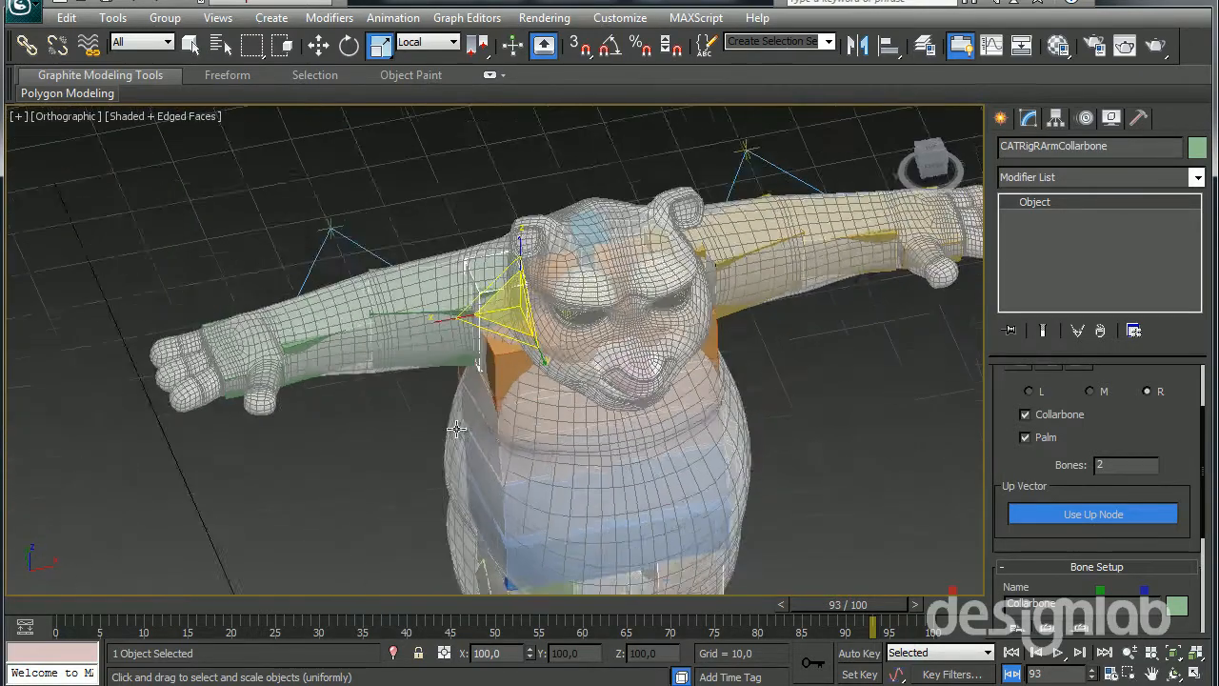
{"action": "scroll", "coordinate": [699, 447], "scroll_direction": "up", "scroll_amount": 6}
{"action": "middle_click_drag", "start_coordinate": [995, 416], "coordinate": [808, 419], "text": "alt"}
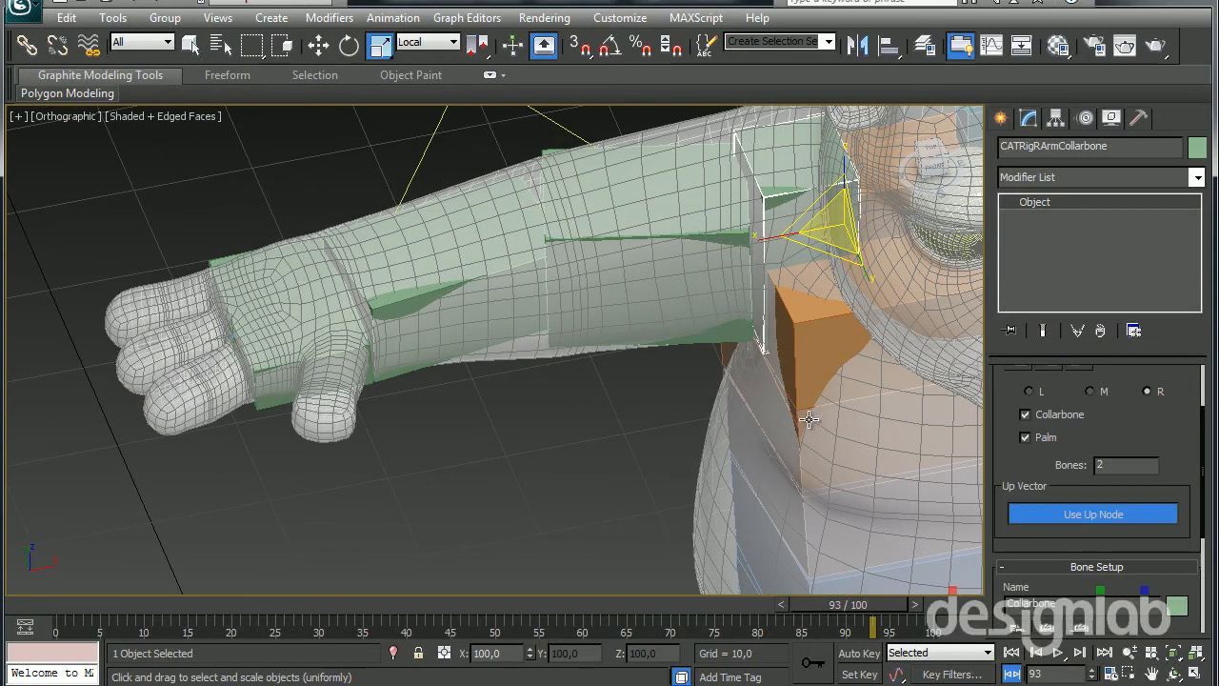
Set the number of segments of the right forearm bone to 3
{"action": "left_click", "coordinate": [451, 289]}
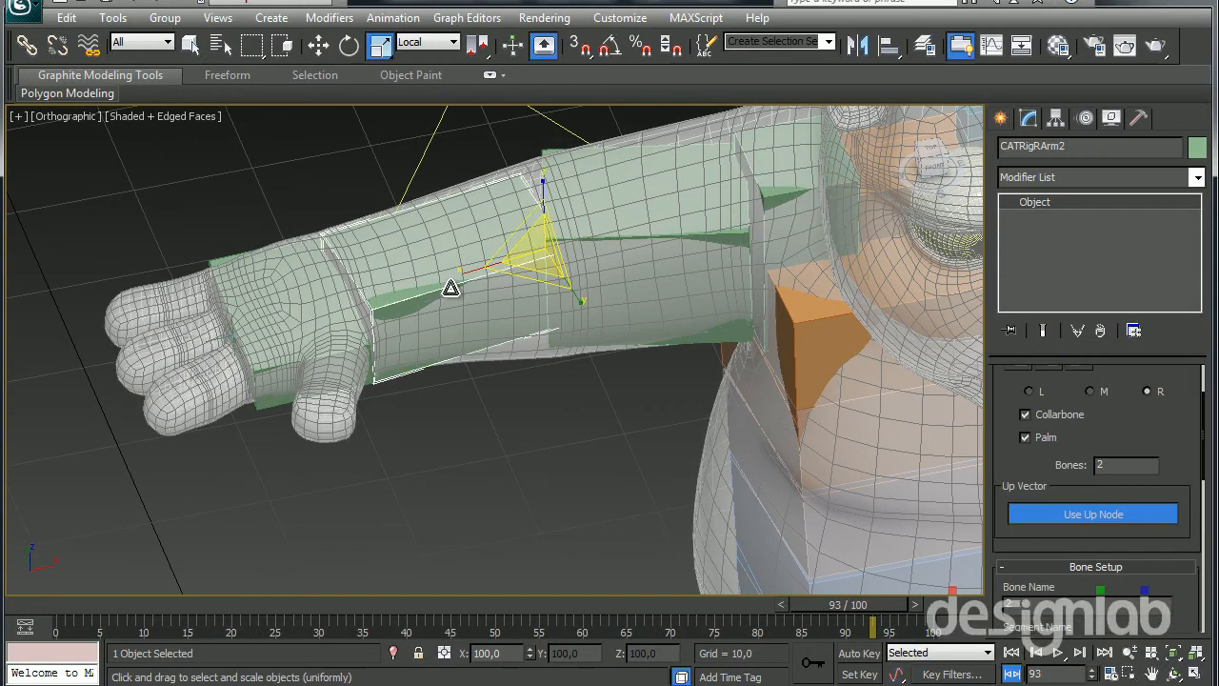
{"action": "middle_click_drag", "start_coordinate": [531, 289], "coordinate": [497, 313]}
{"action": "left_click_drag", "start_coordinate": [999, 455], "coordinate": [1045, 181]}
{"action": "scroll", "coordinate": [1010, 479], "scroll_direction": "down", "scroll_amount": 3}
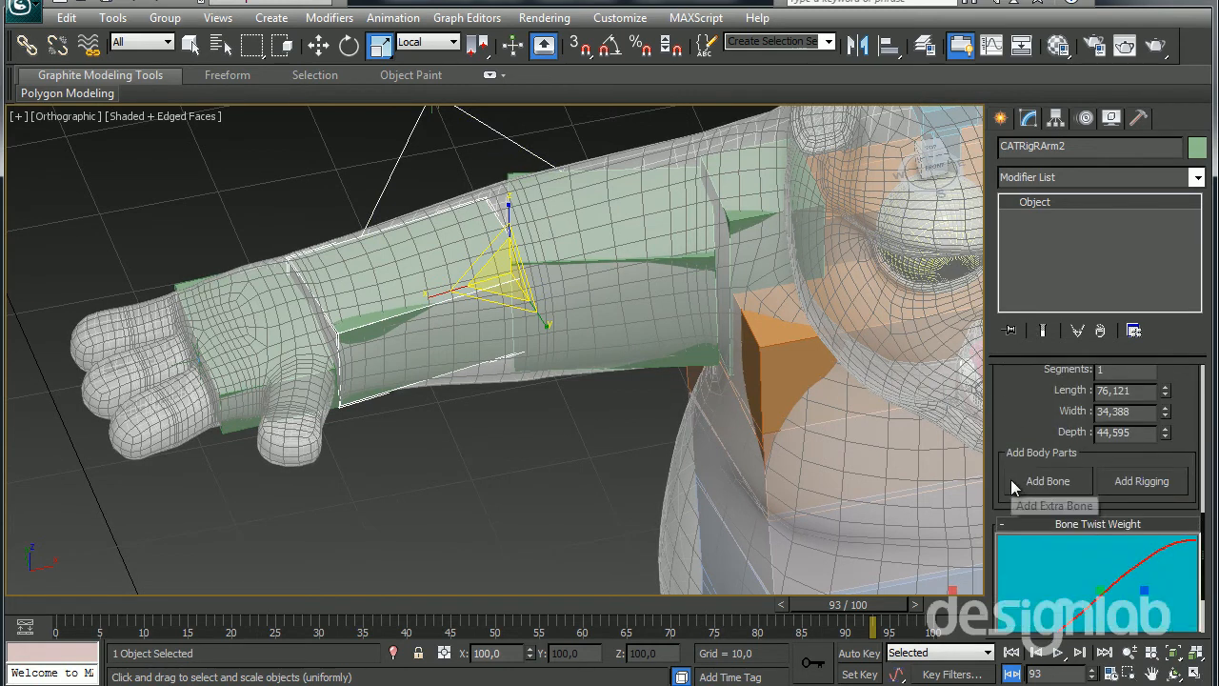
{"action": "scroll", "coordinate": [1010, 479], "scroll_direction": "up", "scroll_amount": 2}
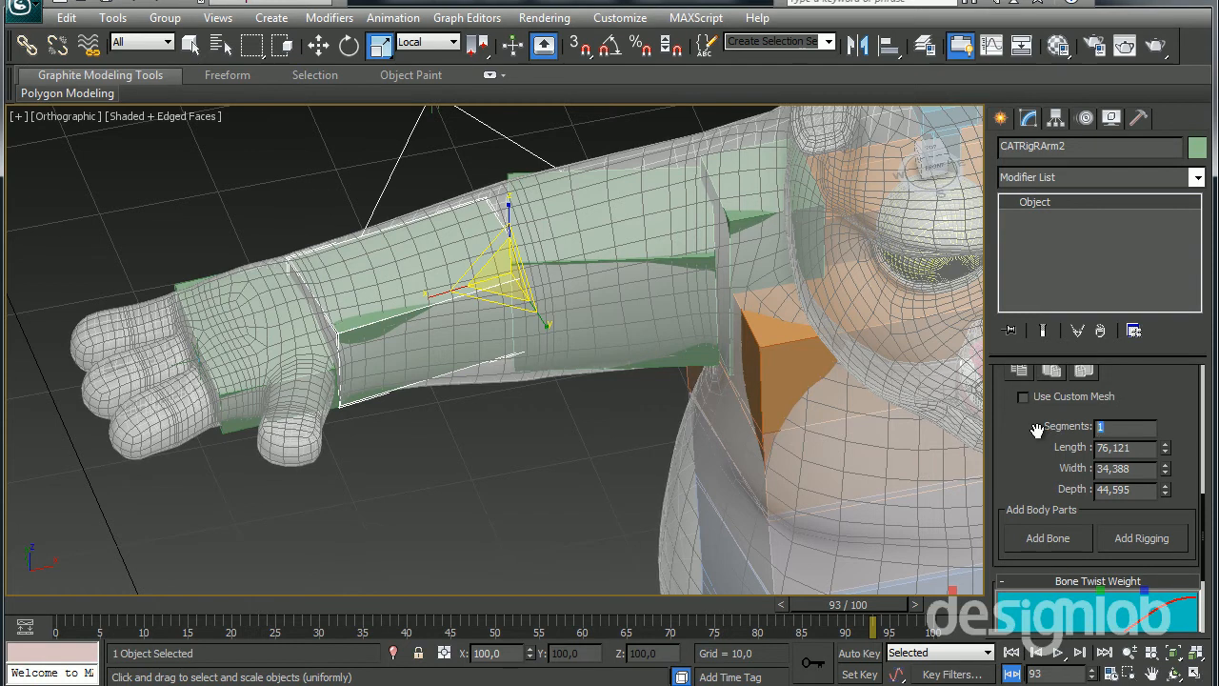
{"action": "key", "text": "Return"}
{"action": "middle_click_drag", "start_coordinate": [584, 474], "coordinate": [652, 507]}
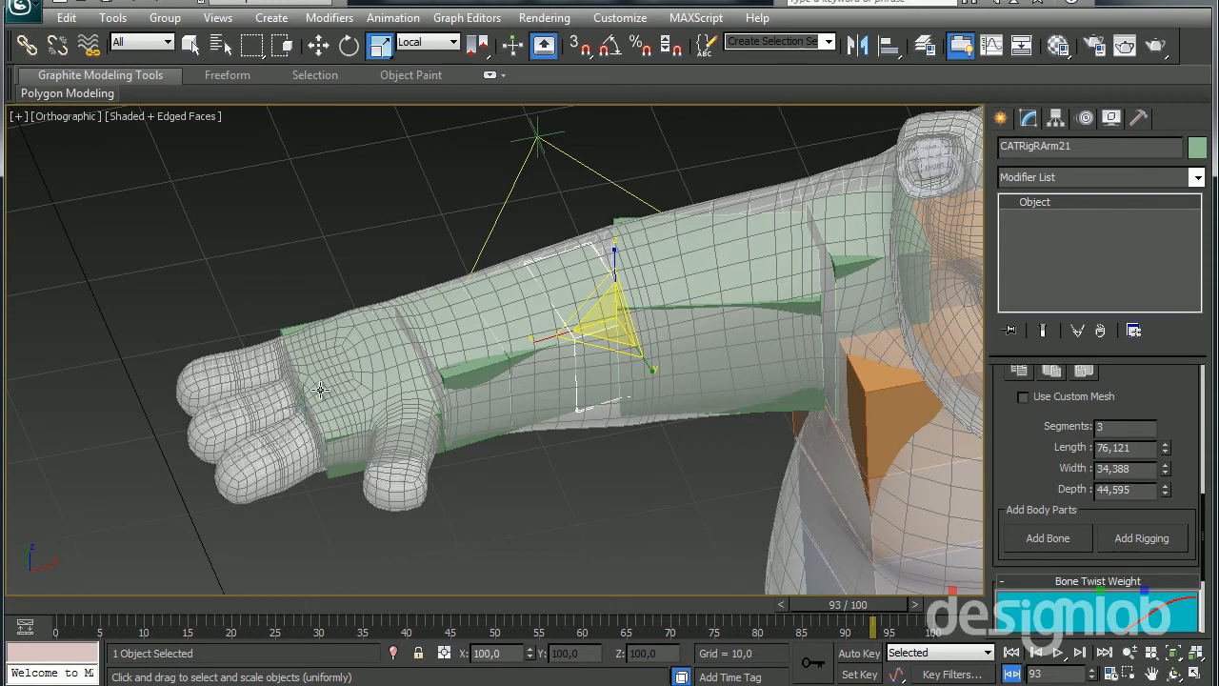
Try to rotate the right palm and the right arm's IK target to test the forearm's twist
{"action": "left_click", "coordinate": [320, 388]}
{"action": "key", "text": "e"}
{"action": "left_click_drag", "start_coordinate": [435, 384], "coordinate": [422, 318]}
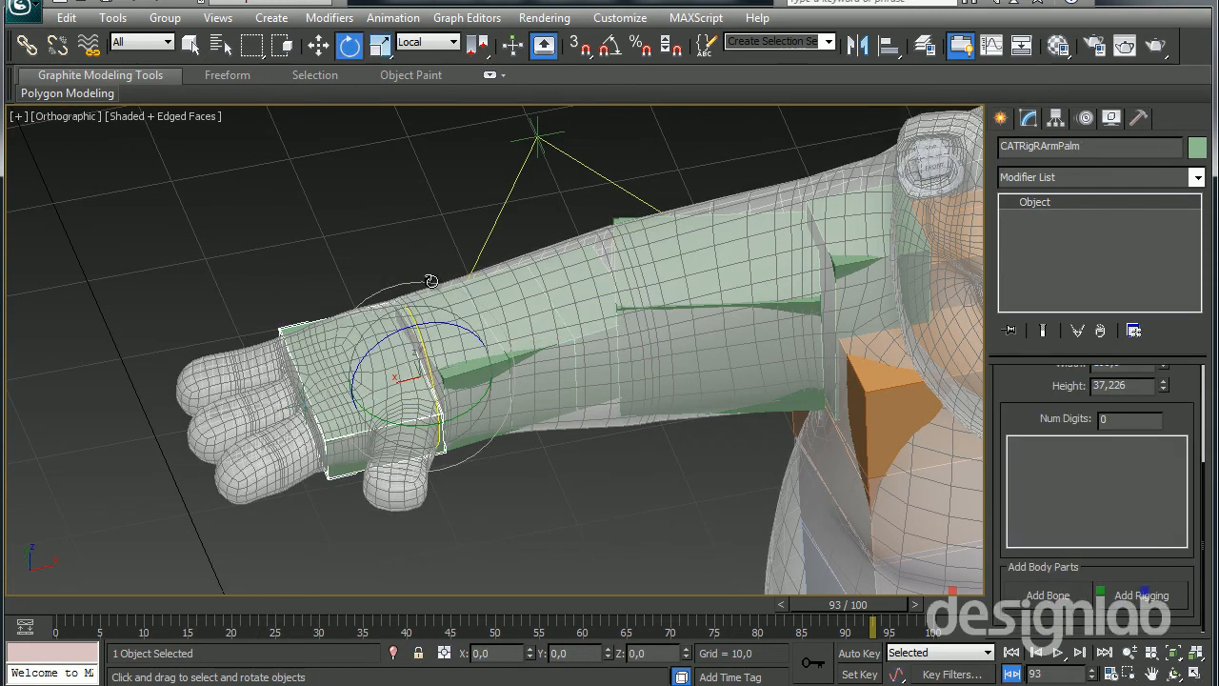
{"action": "left_click", "coordinate": [295, 380]}
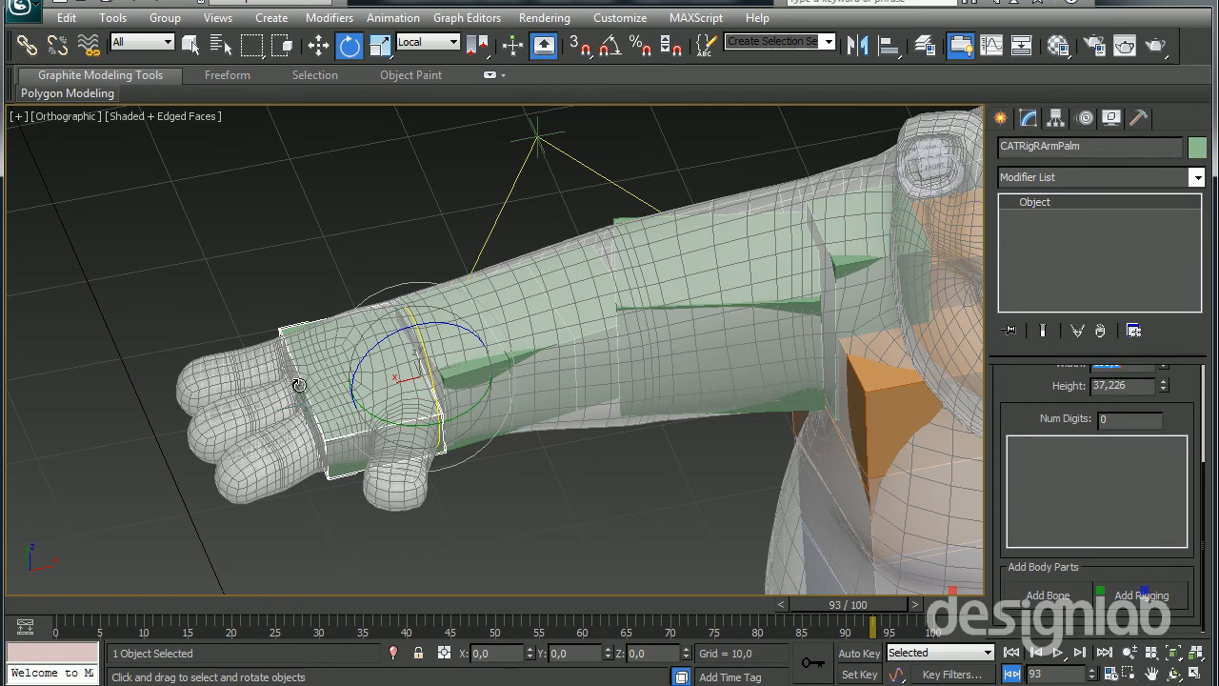
{"action": "left_click", "coordinate": [297, 384]}
{"action": "middle_click_drag", "start_coordinate": [319, 503], "coordinate": [368, 480], "text": "alt"}
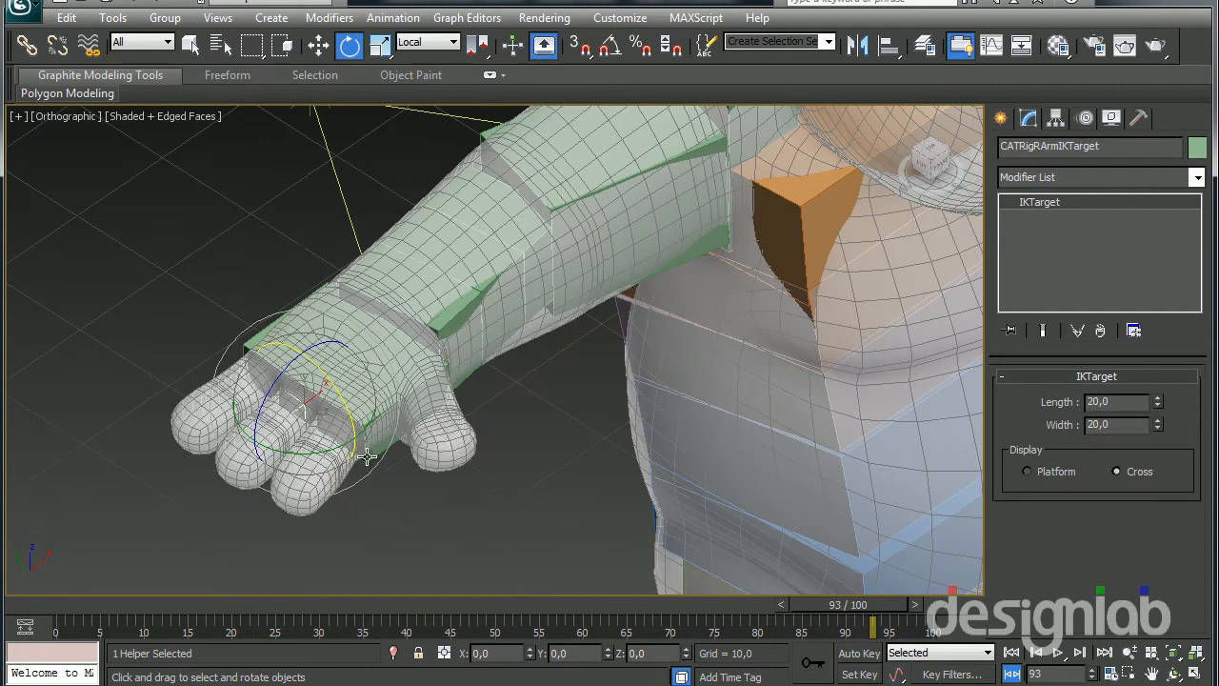
{"action": "left_click_drag", "start_coordinate": [349, 414], "coordinate": [328, 399]}
{"action": "right_click", "coordinate": [329, 399]}
Add an absolute animation layer, switch the rig to animation mode, and try rotating the right arm's IK target
{"action": "left_click", "coordinate": [1080, 119]}
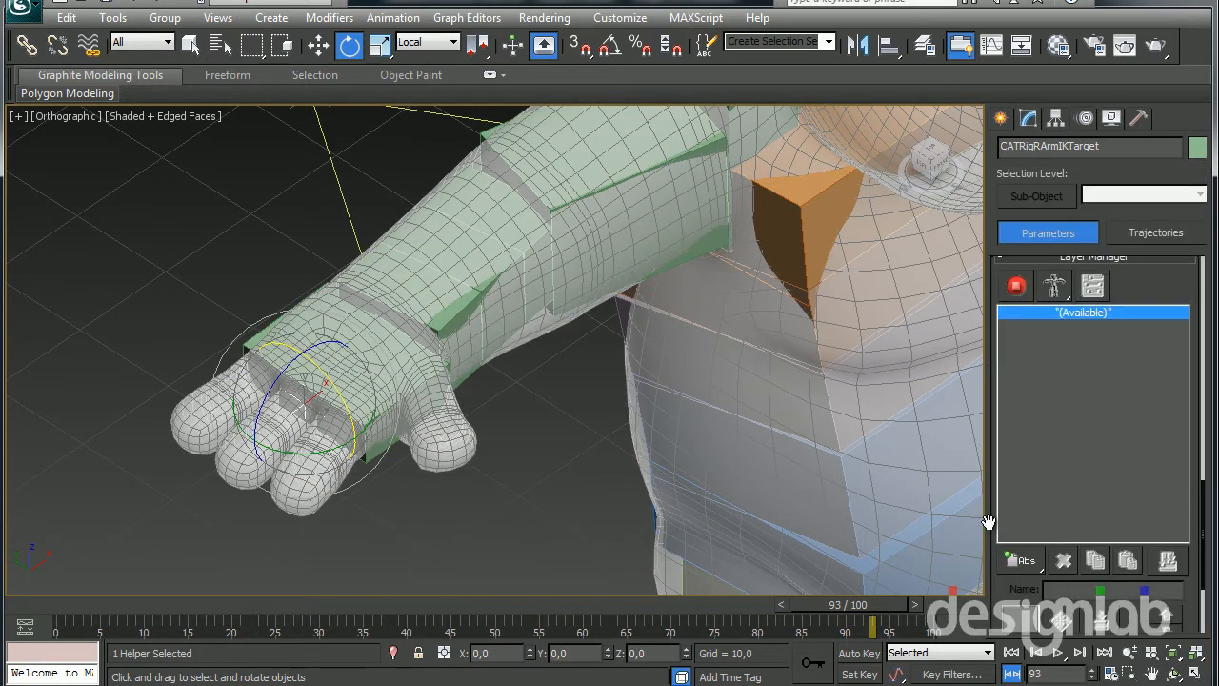
{"action": "left_click", "coordinate": [1015, 560]}
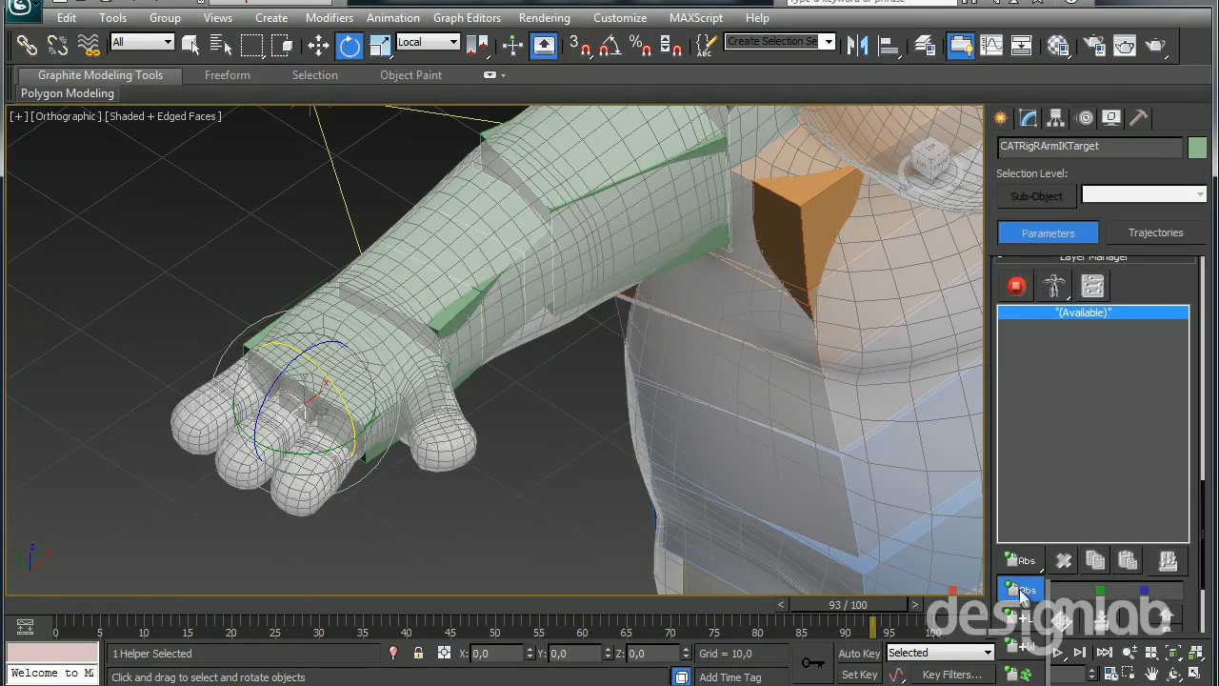
{"action": "left_click", "coordinate": [1017, 286]}
{"action": "left_click_drag", "start_coordinate": [374, 517], "coordinate": [511, 432]}
{"action": "right_click", "coordinate": [511, 433]}
{"action": "middle_click_drag", "start_coordinate": [626, 494], "coordinate": [559, 437]}
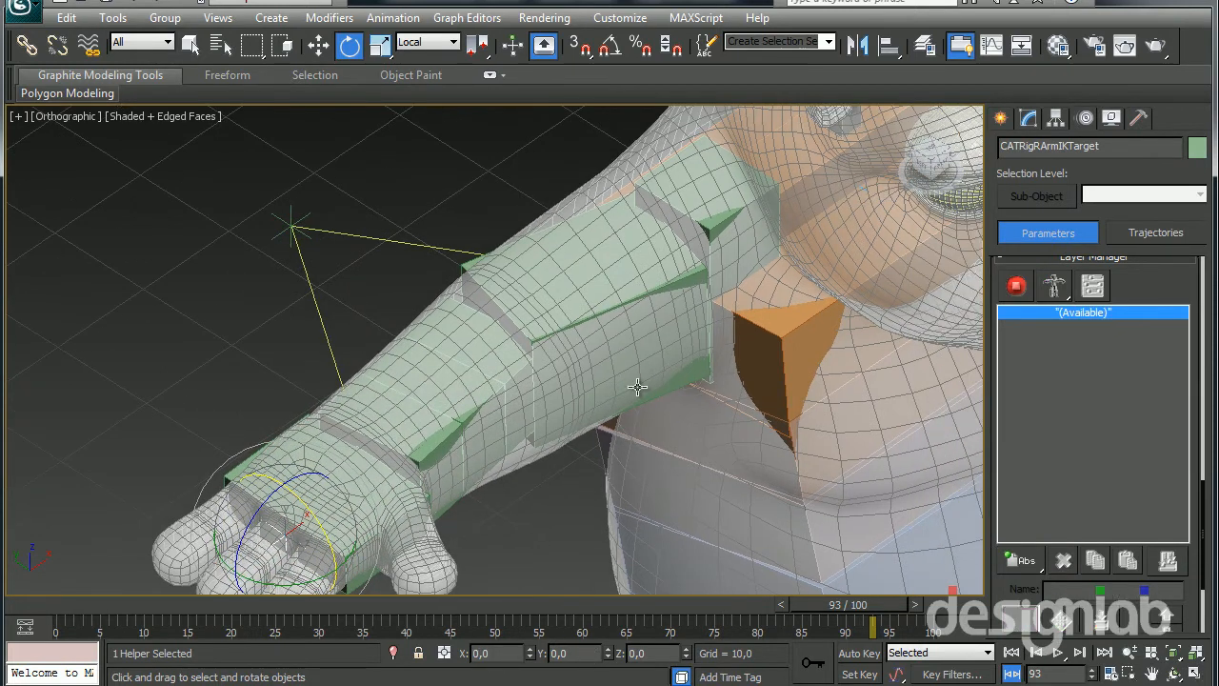
Set the number of segments of the right upper arm bone to 3
{"action": "left_click", "coordinate": [632, 326]}
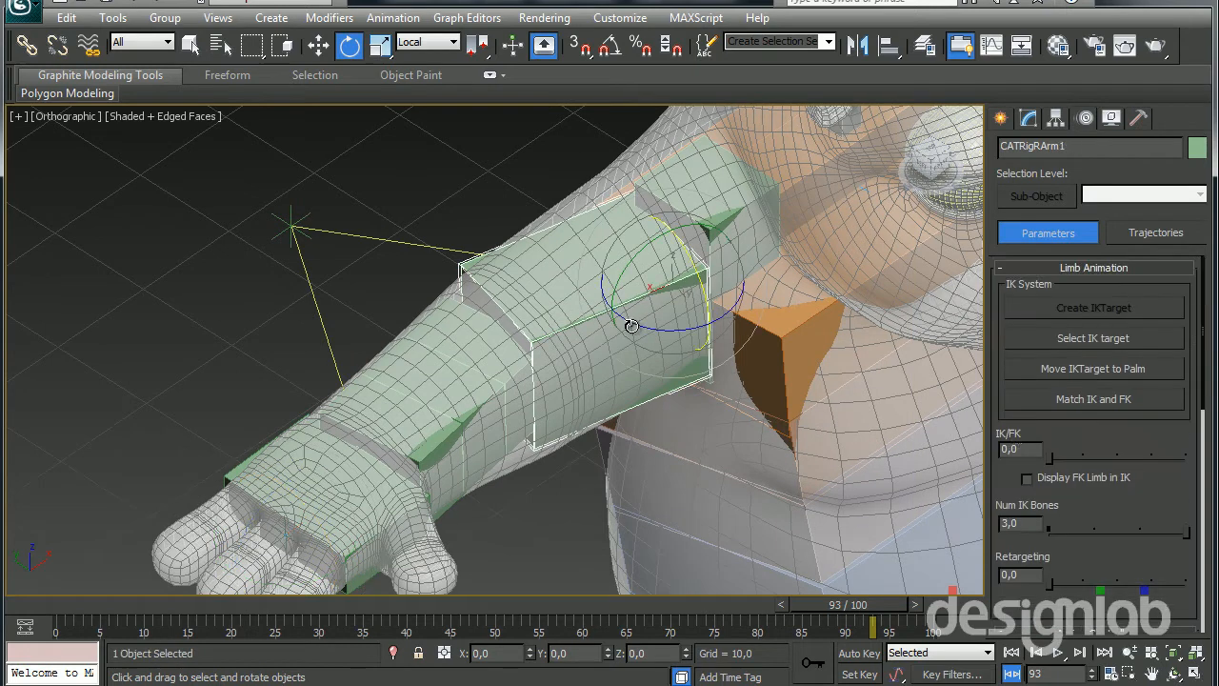
{"action": "left_click", "coordinate": [1027, 118]}
{"action": "scroll", "coordinate": [1014, 420], "scroll_direction": "down", "scroll_amount": 5}
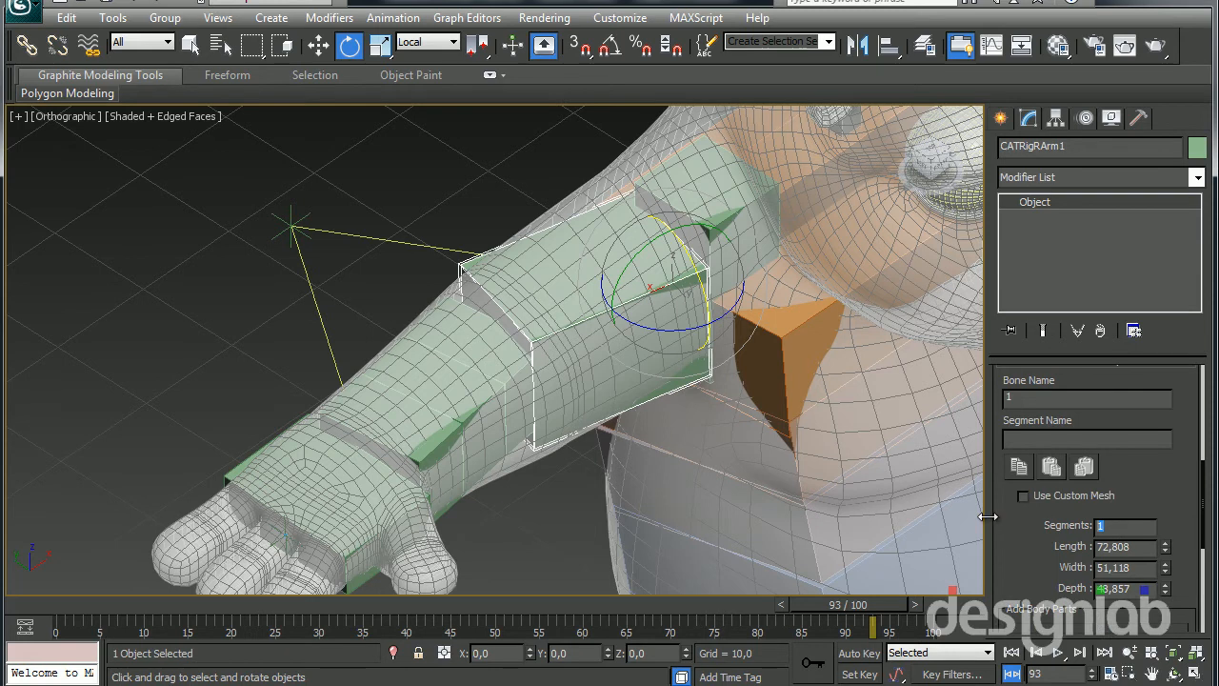
{"action": "key", "text": "Return"}
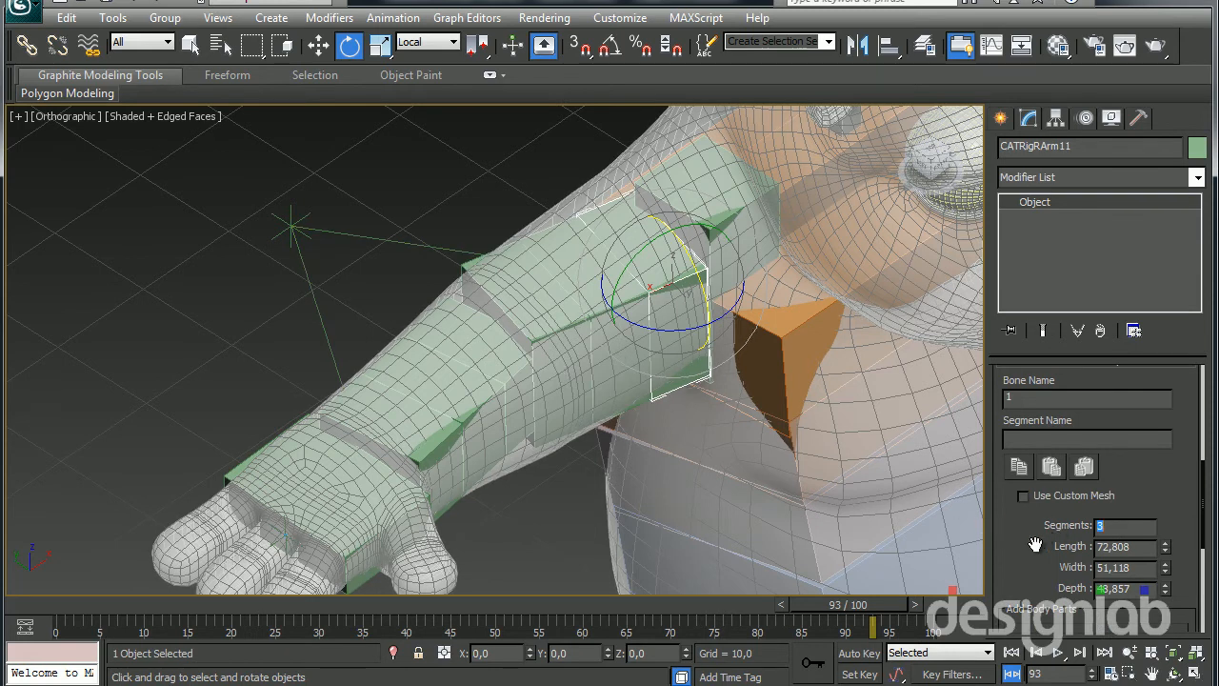
Add a new absolute animation layer to the rig and switch it from setup to animation mode
{"action": "scroll", "coordinate": [1047, 476], "scroll_direction": "up", "scroll_amount": 5}
{"action": "left_click", "coordinate": [1086, 117]}
{"action": "scroll", "coordinate": [1011, 537], "scroll_direction": "down", "scroll_amount": 10}
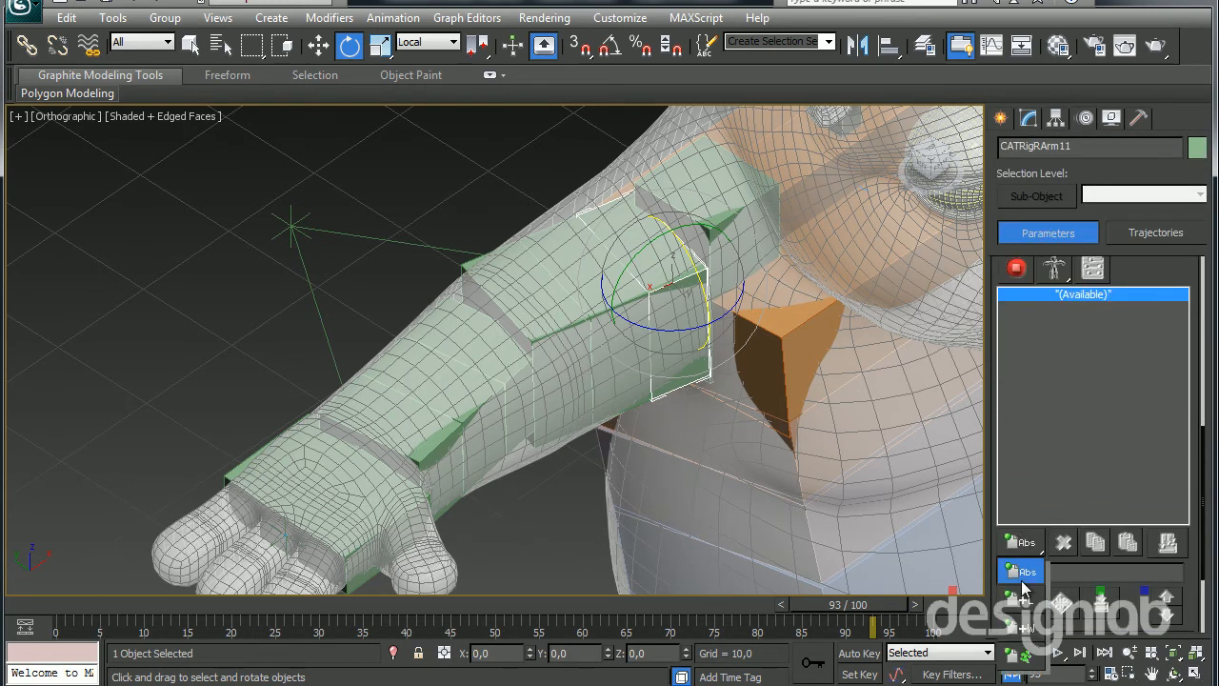
{"action": "left_click", "coordinate": [1024, 582]}
{"action": "left_click", "coordinate": [1016, 270]}
Select the right arm's IK target and move it toward the body to bend the segmented arm
{"action": "middle_click_drag", "start_coordinate": [494, 410], "coordinate": [484, 431]}
{"action": "middle_click_drag", "start_coordinate": [339, 469], "coordinate": [322, 450]}
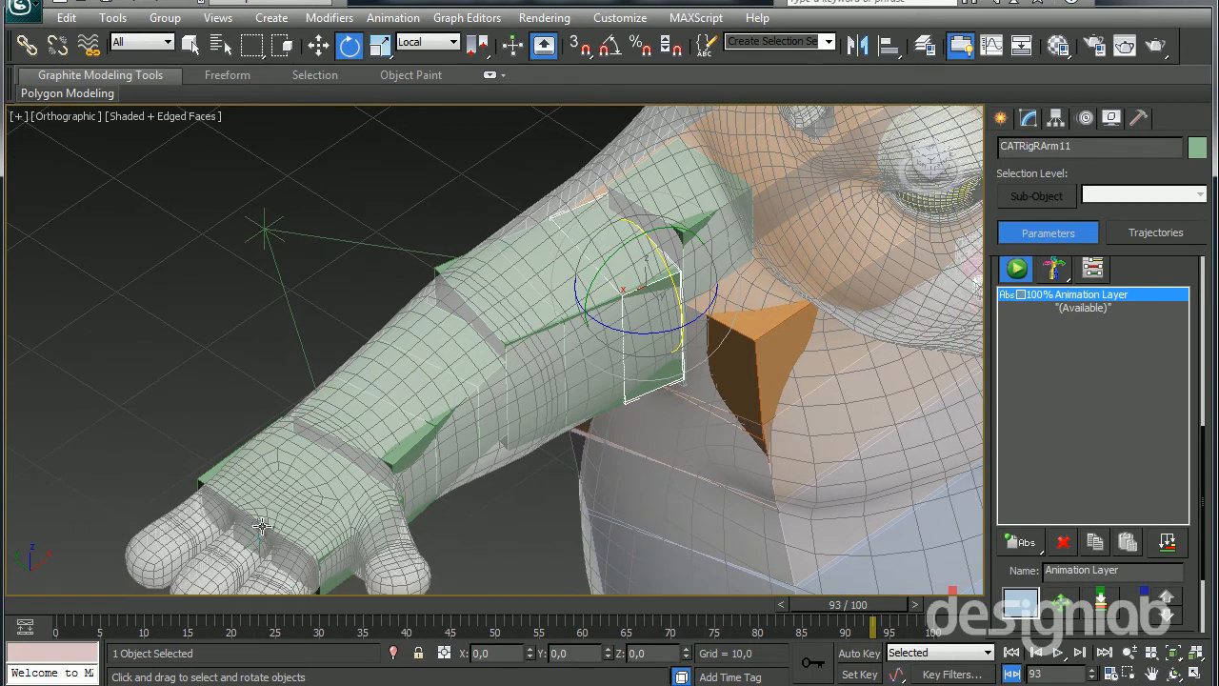
{"action": "left_click", "coordinate": [262, 529]}
{"action": "left_click", "coordinate": [259, 532]}
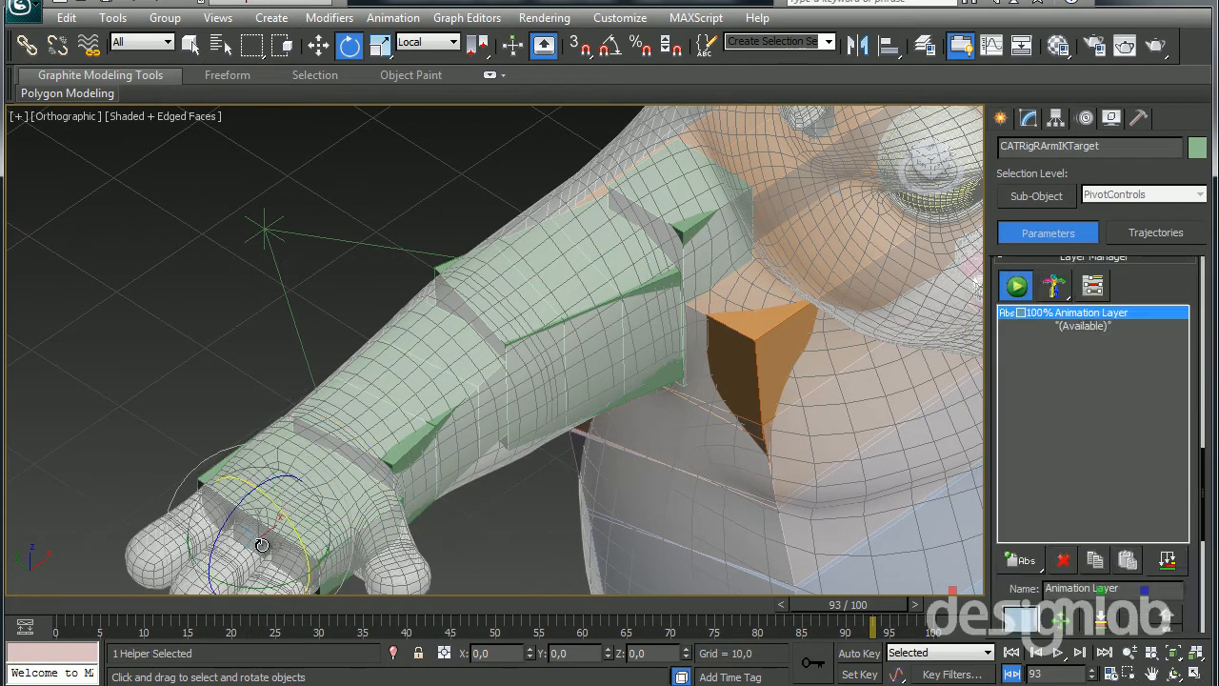
{"action": "key", "text": "w"}
{"action": "middle_click_drag", "start_coordinate": [263, 539], "coordinate": [316, 505], "text": "alt"}
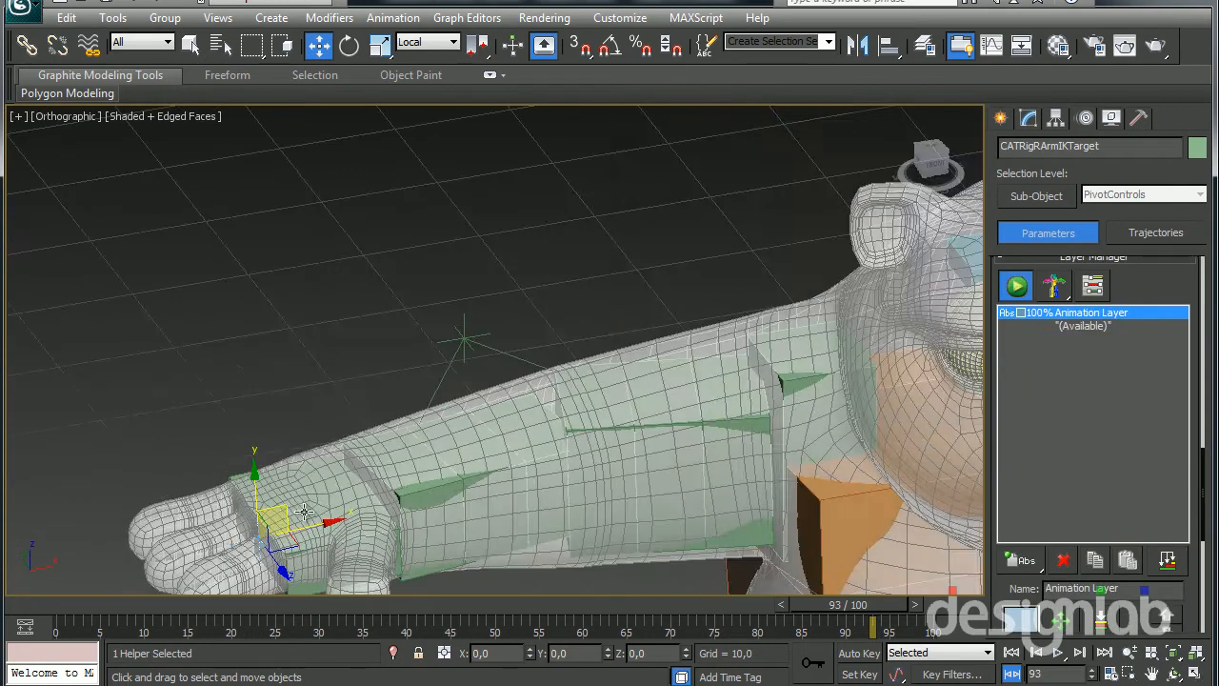
{"action": "left_click_drag", "start_coordinate": [271, 513], "coordinate": [464, 545]}
{"action": "middle_click_drag", "start_coordinate": [464, 545], "coordinate": [673, 514], "text": "alt"}
Select the right arm's up vector node and lower it to test the elbow's direction and the arm's twist
{"action": "left_click", "coordinate": [210, 287]}
{"action": "middle_click_drag", "start_coordinate": [204, 280], "coordinate": [230, 322], "text": "alt"}
{"action": "left_click_drag", "start_coordinate": [261, 317], "coordinate": [262, 551]}
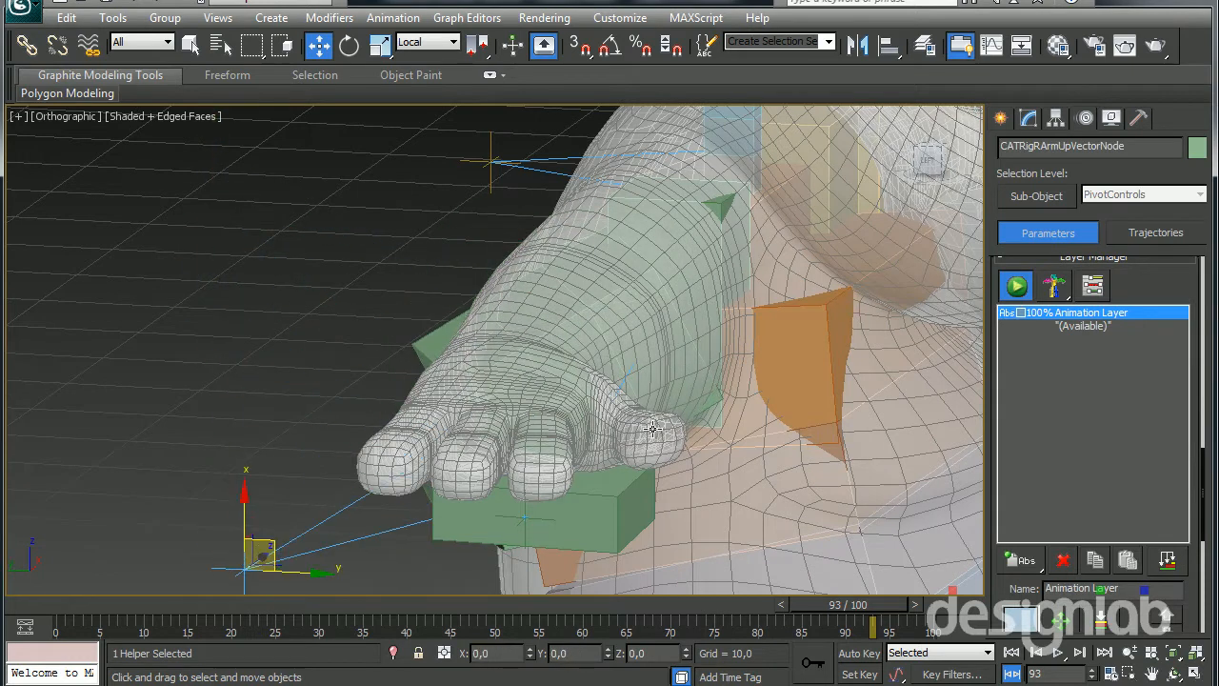
Select the right arm's collarbone and try to rotate it with the arm under IK control
{"action": "middle_click_drag", "start_coordinate": [649, 430], "coordinate": [575, 492], "text": "alt"}
{"action": "left_click", "coordinate": [735, 387]}
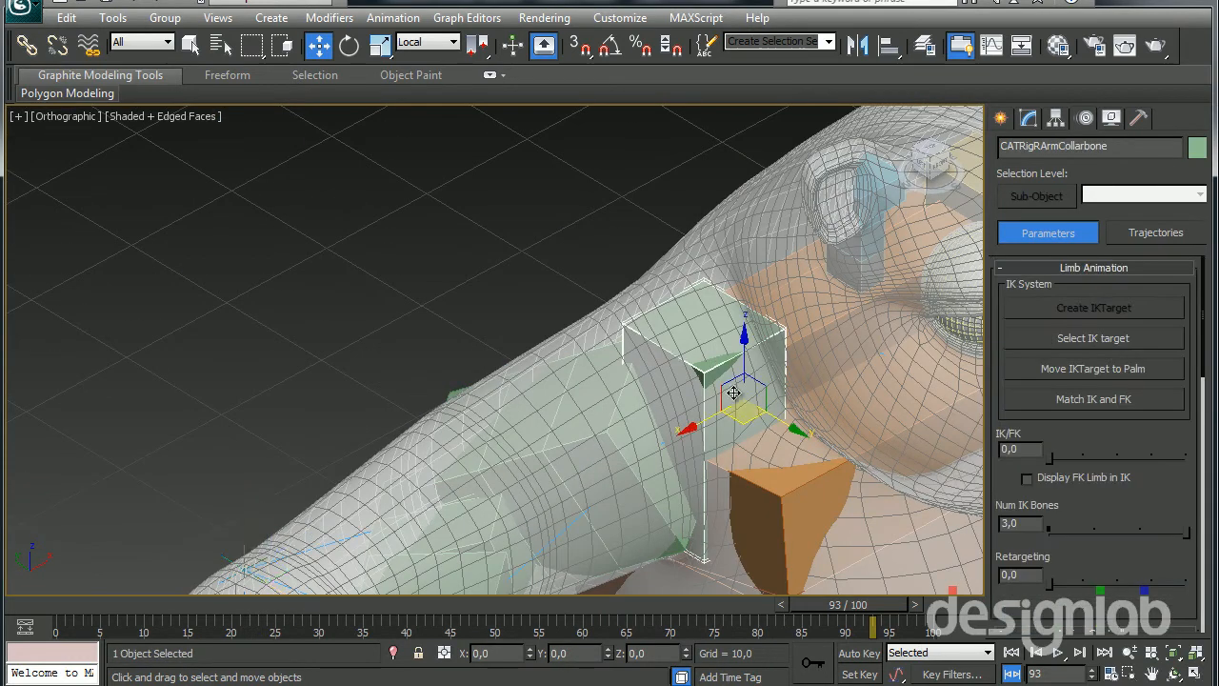
{"action": "middle_click_drag", "start_coordinate": [735, 387], "coordinate": [624, 305], "text": "alt"}
{"action": "key", "text": "e"}
{"action": "left_click_drag", "start_coordinate": [644, 314], "coordinate": [617, 289]}
{"action": "right_click", "coordinate": [617, 288]}
Select the right arm's IK target and move it down beside the body to lower the arm
{"action": "middle_click_drag", "start_coordinate": [495, 383], "coordinate": [534, 242]}
{"action": "scroll", "coordinate": [533, 243], "scroll_direction": "down", "scroll_amount": 2}
{"action": "left_click", "coordinate": [297, 356]}
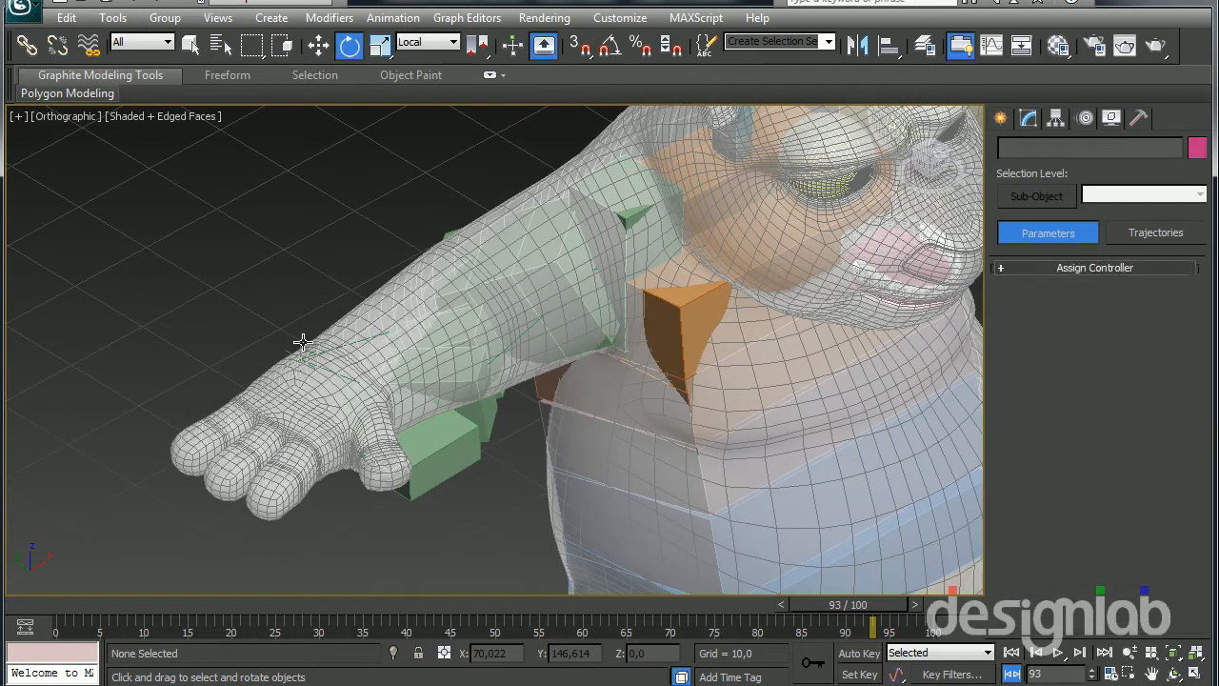
{"action": "middle_click_drag", "start_coordinate": [496, 496], "coordinate": [422, 443], "text": "alt"}
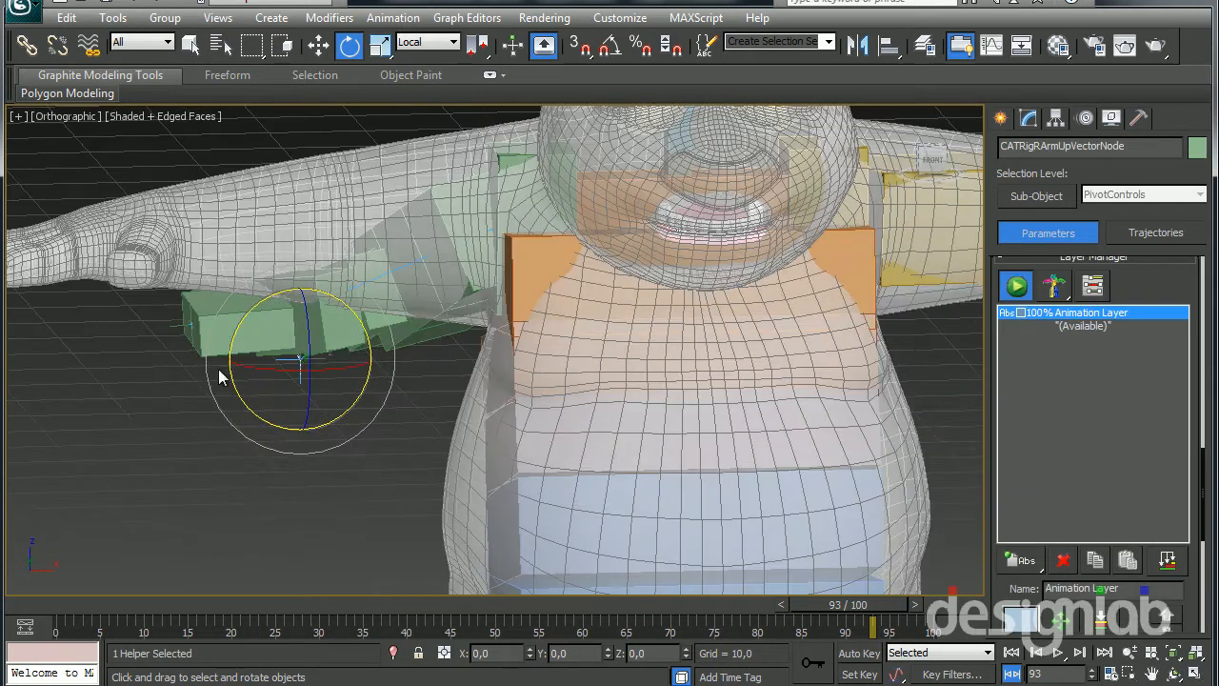
{"action": "left_click", "coordinate": [182, 328]}
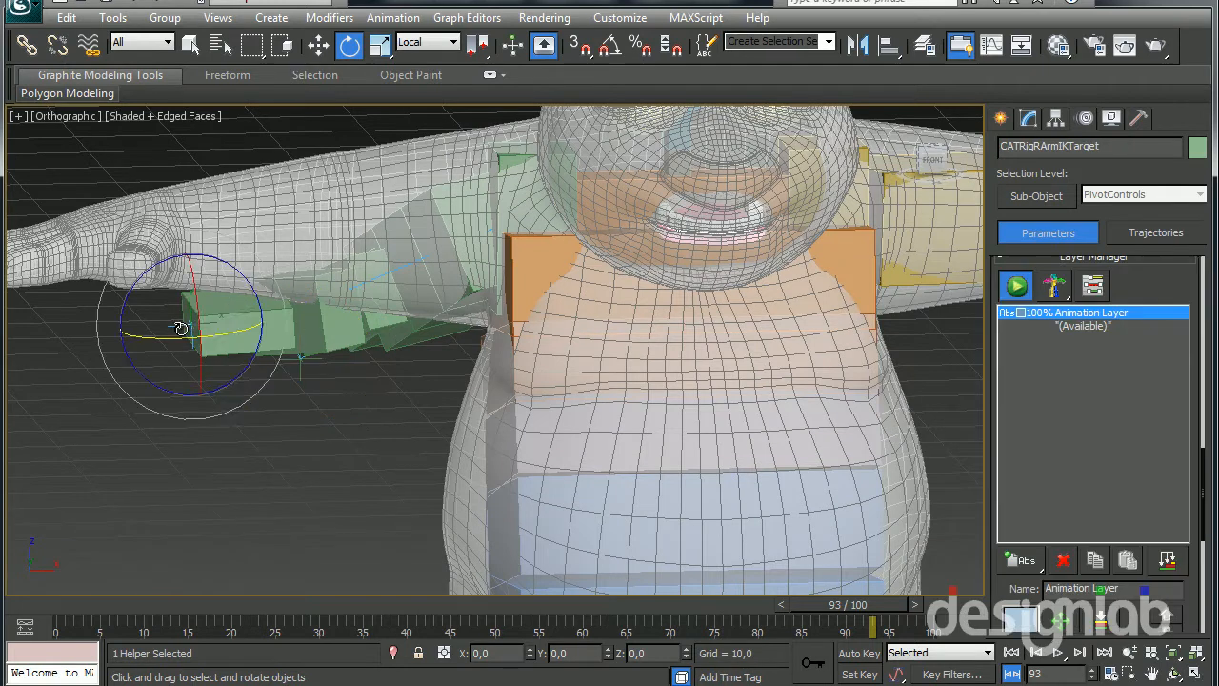
{"action": "key", "text": "w"}
{"action": "left_click_drag", "start_coordinate": [211, 301], "coordinate": [306, 490]}
{"action": "middle_click_drag", "start_coordinate": [306, 489], "coordinate": [310, 474], "text": "alt"}
Rotate the right collarbone about its local Y axis to test the shoulder while the arm is lowered
{"action": "left_click", "coordinate": [514, 152]}
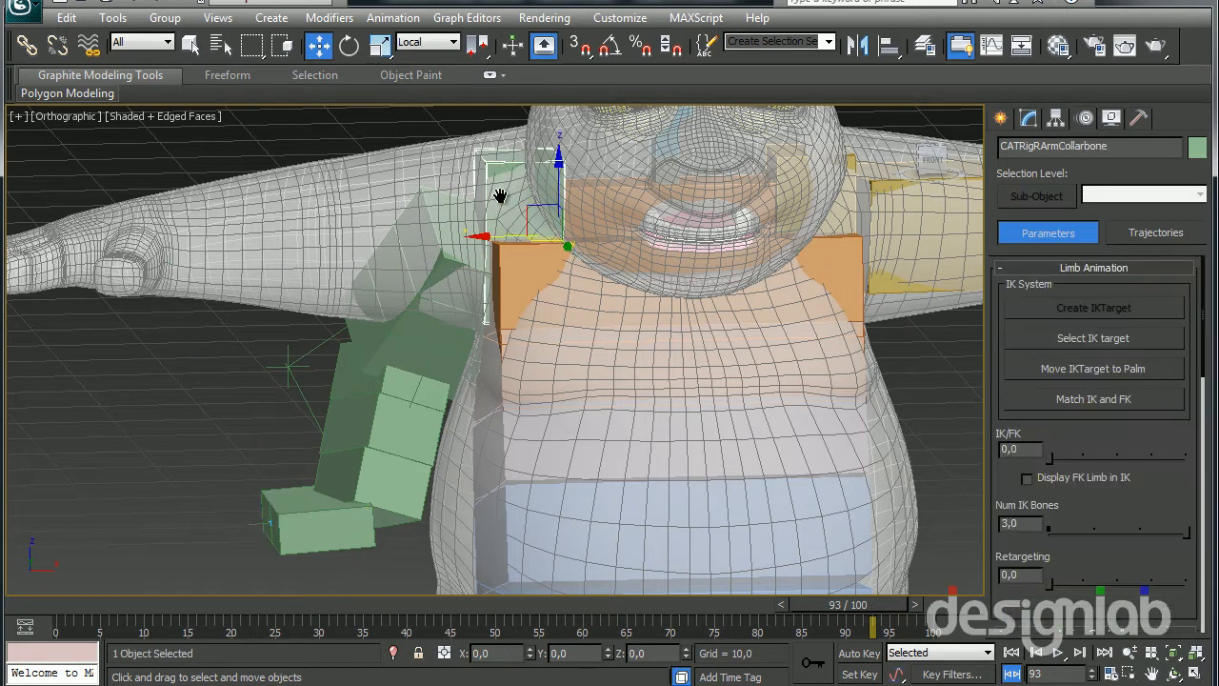
{"action": "middle_click_drag", "start_coordinate": [514, 153], "coordinate": [494, 251], "text": "alt"}
{"action": "key", "text": "e"}
{"action": "left_click_drag", "start_coordinate": [523, 226], "coordinate": [509, 273]}
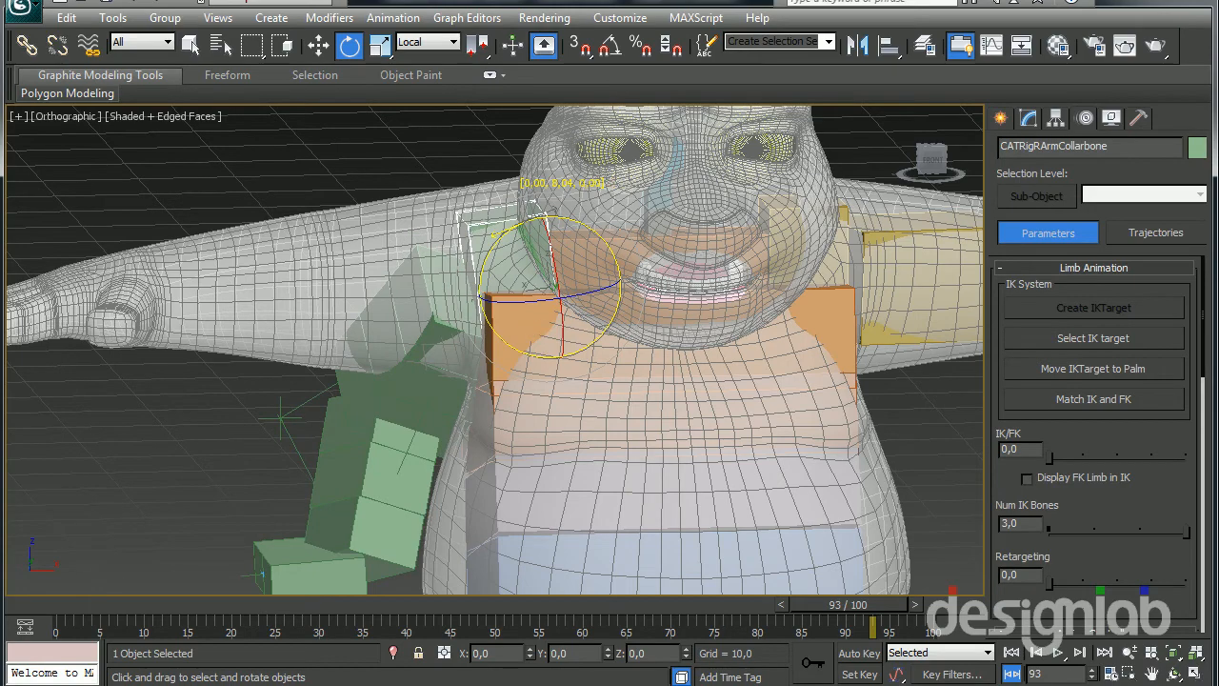
Select the left collarbone and set the left arm's IK/FK value to 1,0
{"action": "middle_click_drag", "start_coordinate": [377, 302], "coordinate": [455, 381], "text": "alt"}
{"action": "left_click", "coordinate": [647, 365]}
{"action": "middle_click_drag", "start_coordinate": [648, 365], "coordinate": [410, 337]}
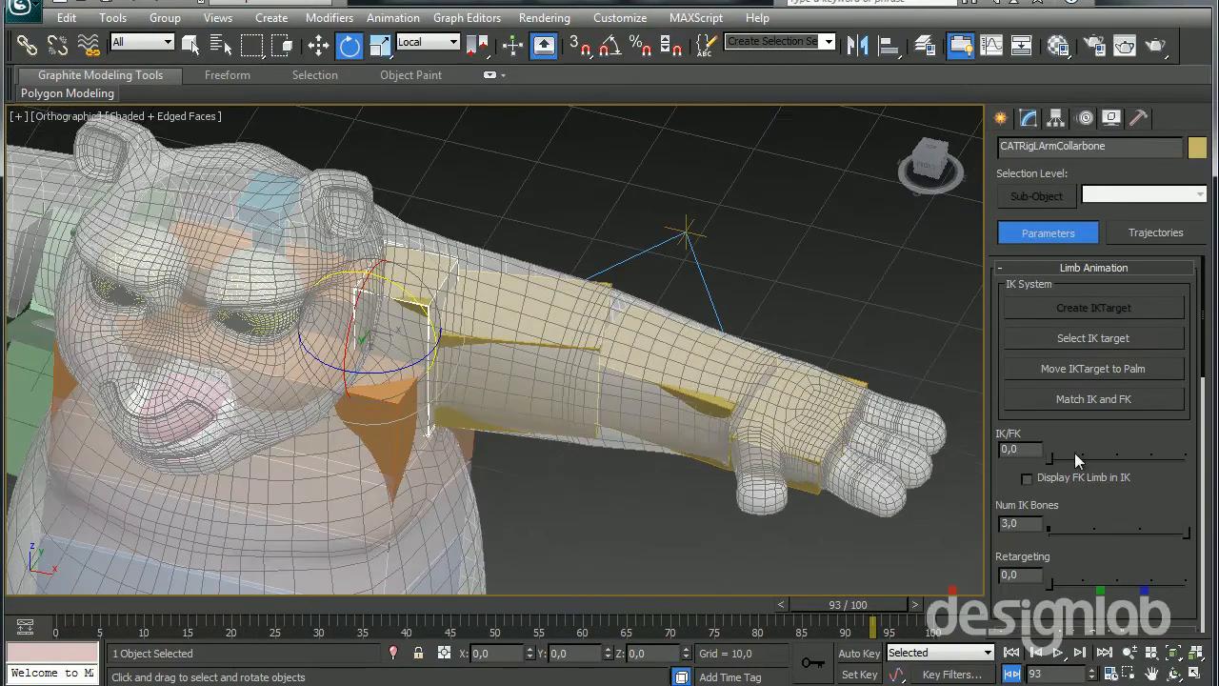
{"action": "left_click_drag", "start_coordinate": [1047, 454], "coordinate": [1216, 456]}
Try to rotate the left forearm bone directly in FK
{"action": "left_click", "coordinate": [618, 380]}
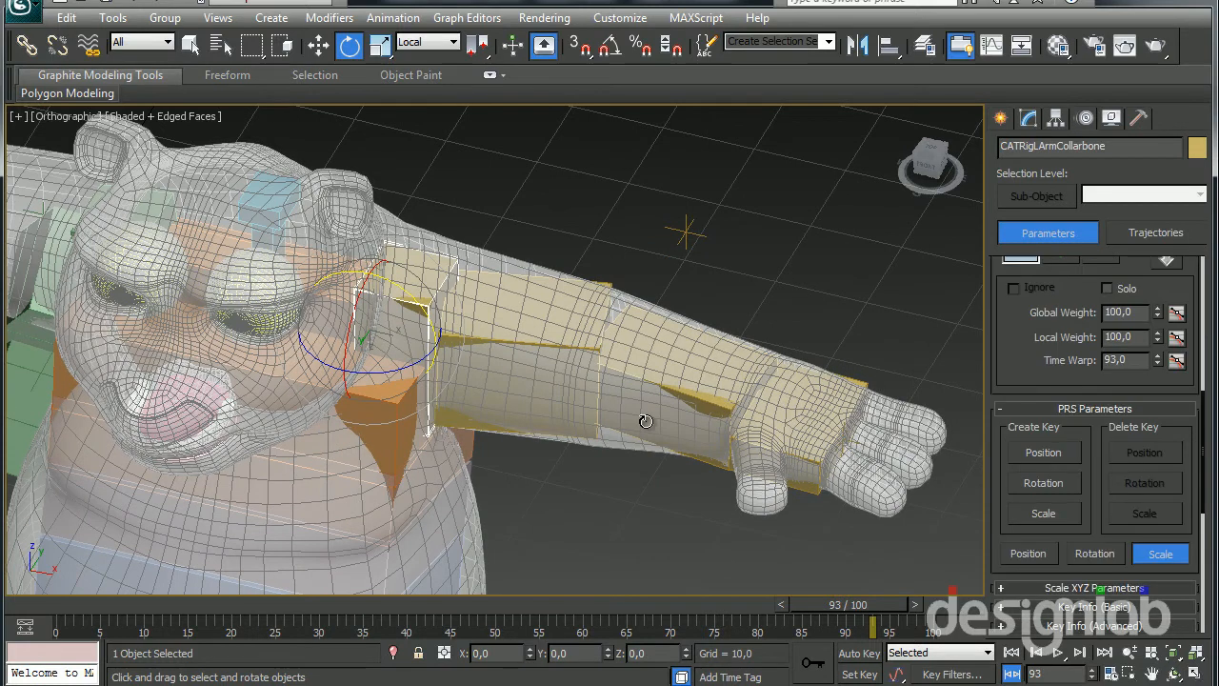
{"action": "left_click", "coordinate": [672, 436]}
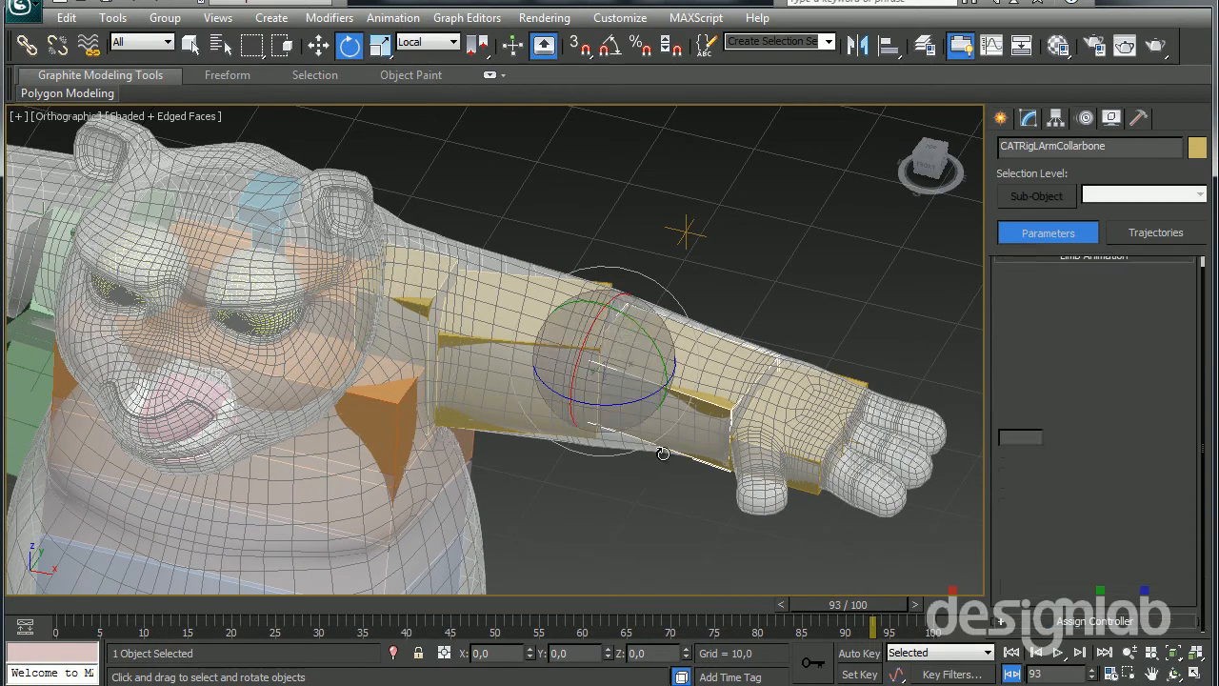
{"action": "left_click", "coordinate": [610, 346]}
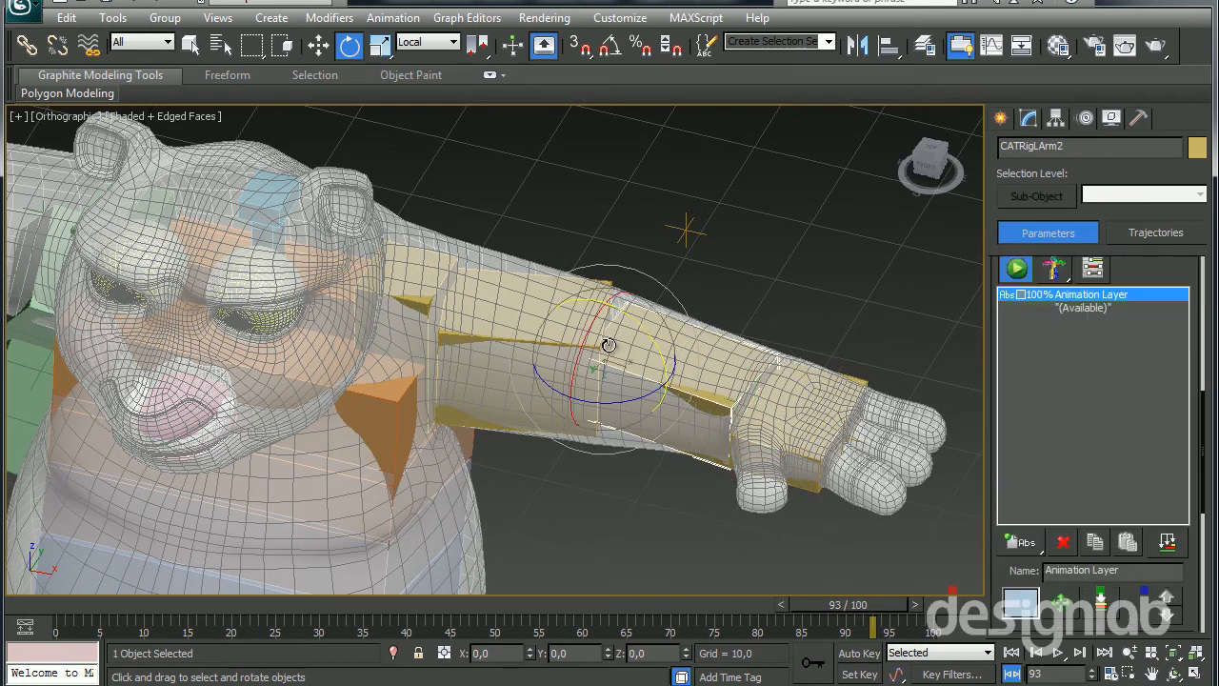
{"action": "left_click_drag", "start_coordinate": [587, 343], "coordinate": [552, 374]}
{"action": "right_click", "coordinate": [552, 373]}
Set the number of segments to 3 for both the left upper arm bone and the left forearm bone
{"action": "left_click", "coordinate": [509, 356]}
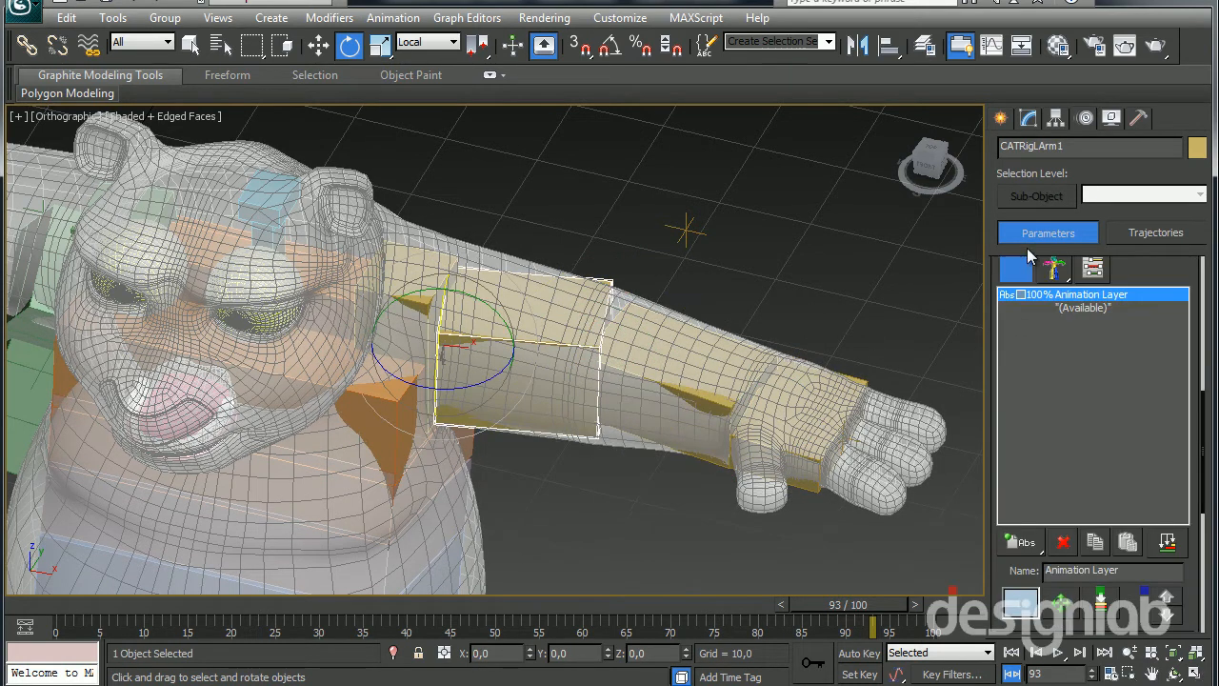
{"action": "left_click", "coordinate": [1029, 117]}
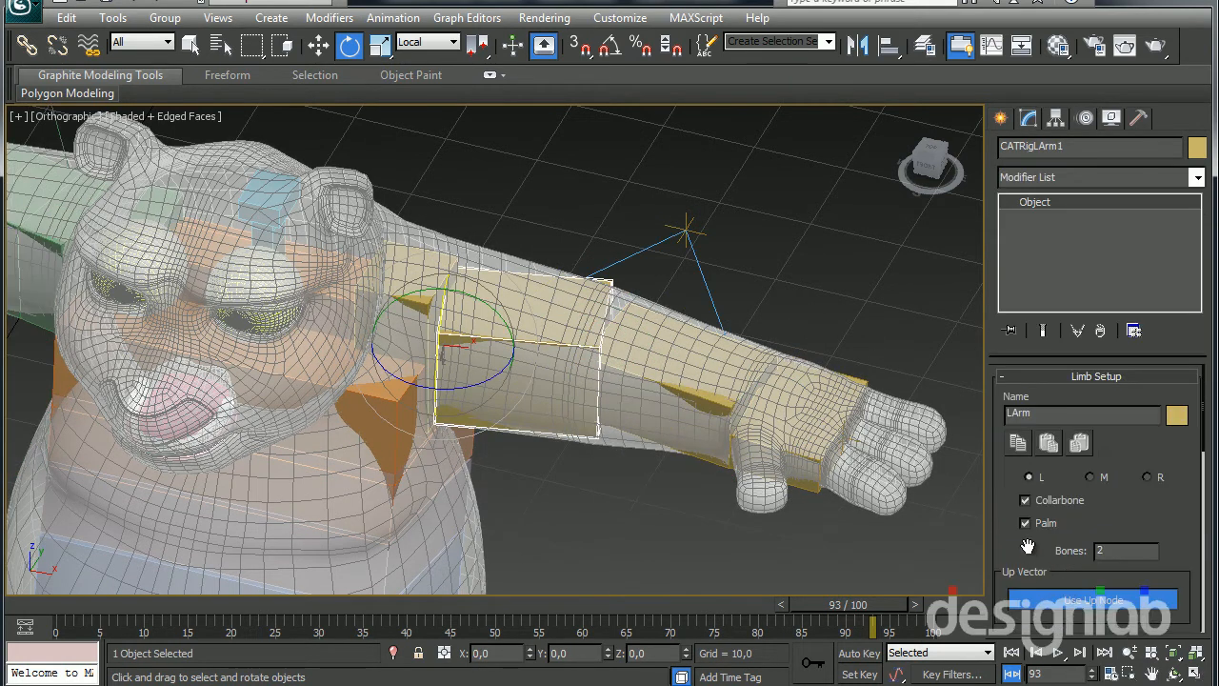
{"action": "scroll", "coordinate": [1047, 519], "scroll_direction": "down", "scroll_amount": 5}
{"action": "scroll", "coordinate": [1086, 533], "scroll_direction": "down", "scroll_amount": 1}
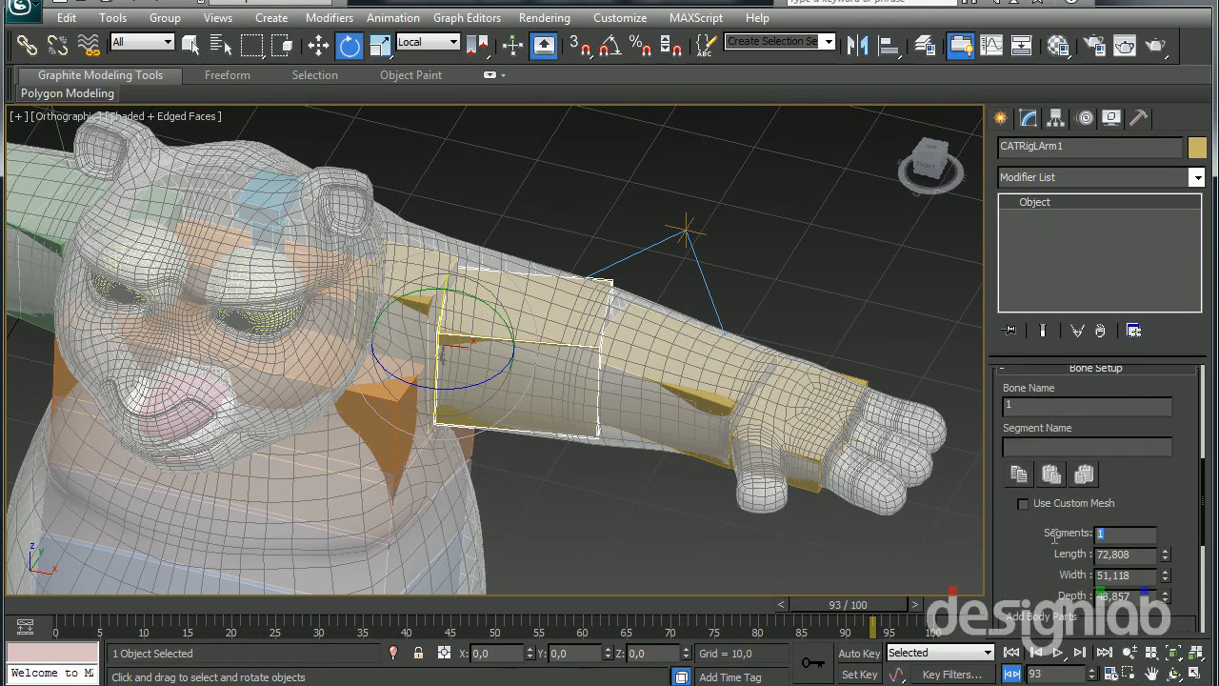
{"action": "left_click", "coordinate": [709, 403]}
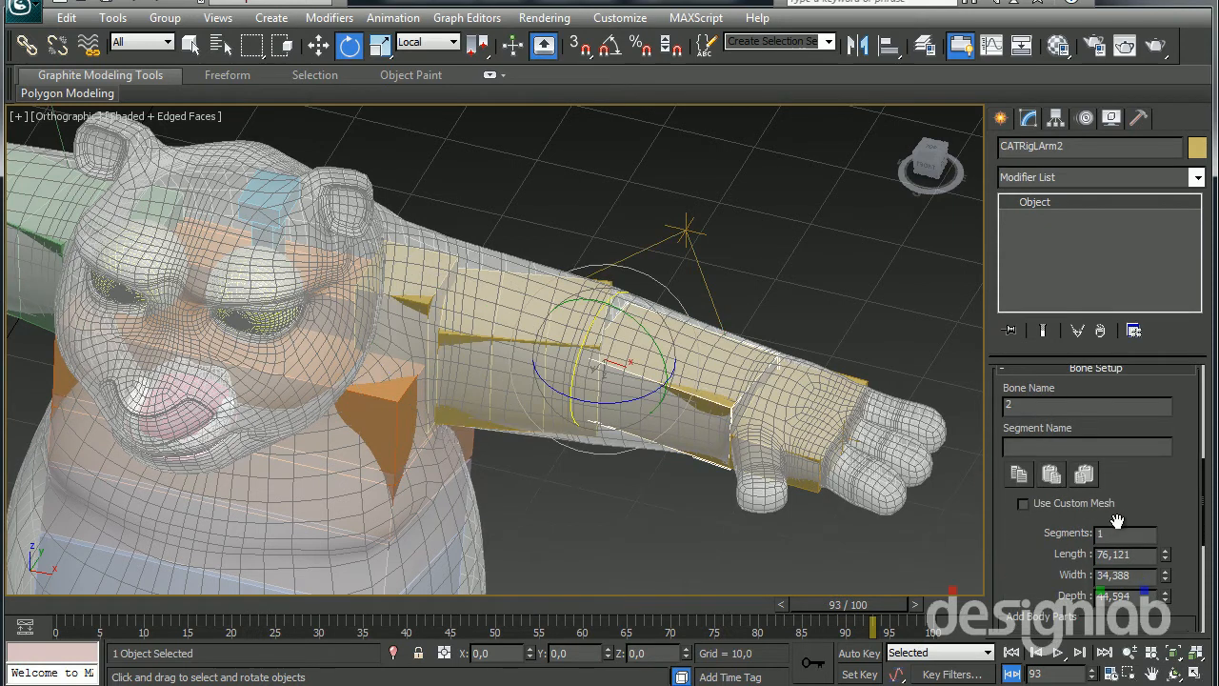
{"action": "key", "text": "Return"}
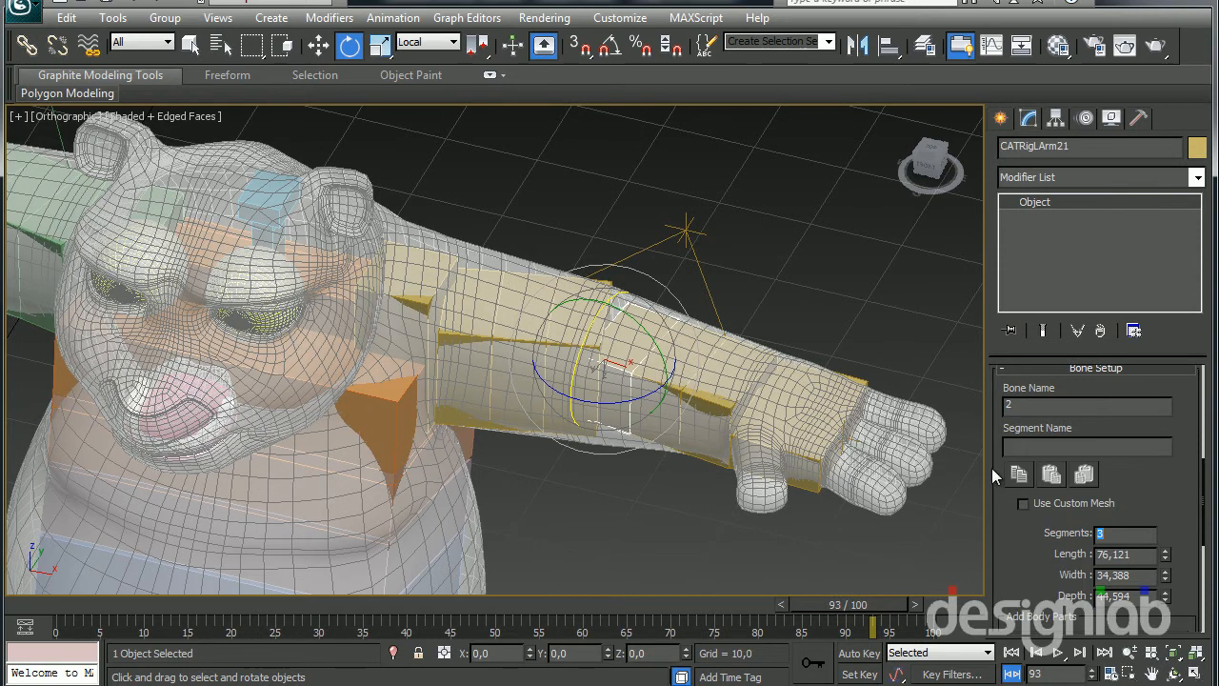
Switch the rig back to animation mode and rotate the left collarbone to test the segmented FK arm
{"action": "left_click", "coordinate": [1085, 118]}
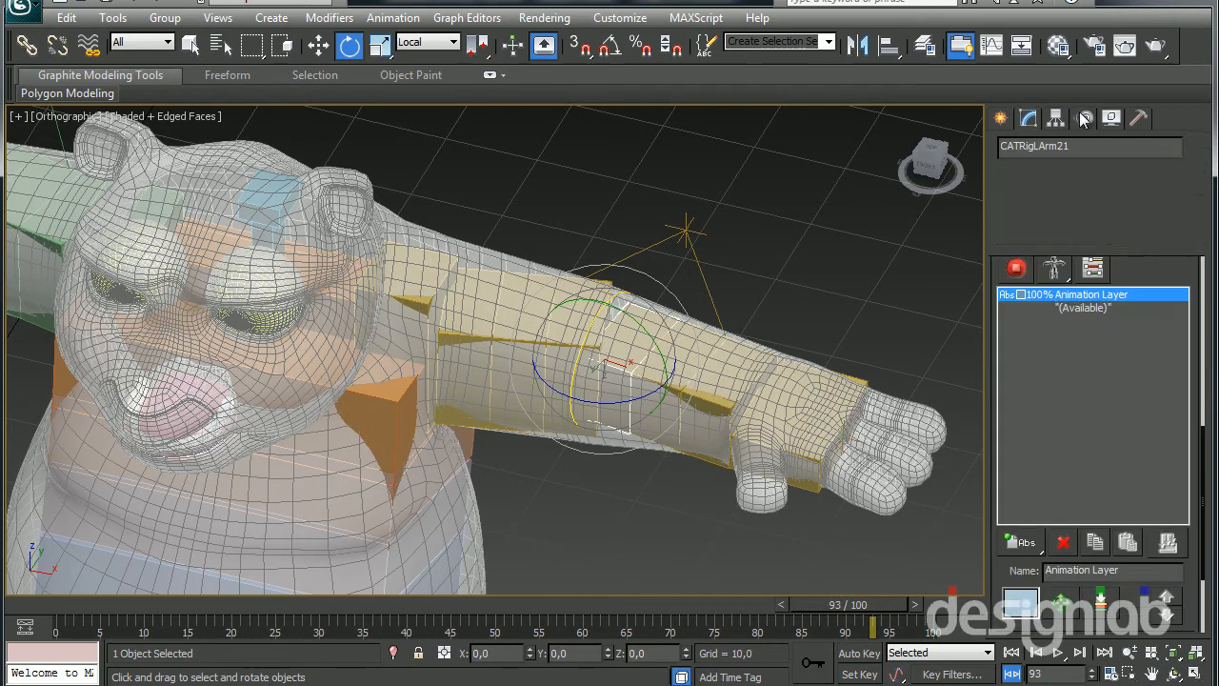
{"action": "left_click_drag", "start_coordinate": [574, 352], "coordinate": [593, 294]}
{"action": "left_click", "coordinate": [394, 295]}
{"action": "left_click_drag", "start_coordinate": [418, 284], "coordinate": [377, 318]}
{"action": "right_click", "coordinate": [419, 320]}
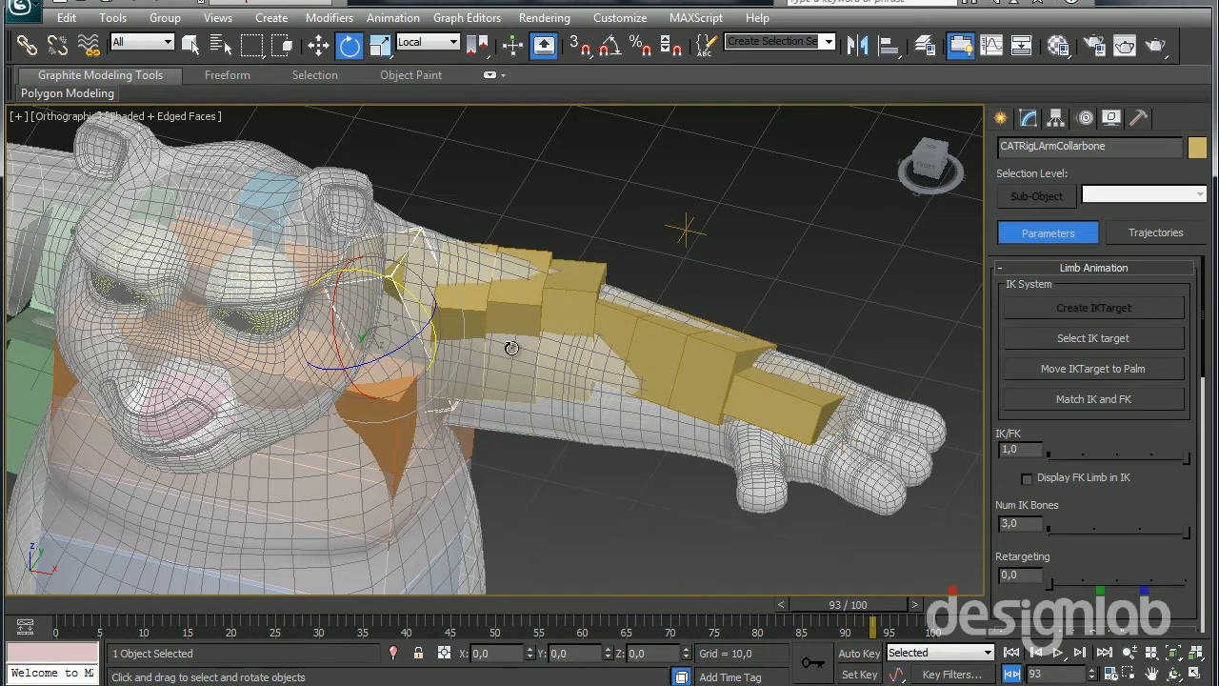
Rotate the left upper arm and forearm in FK to lower the arm beside the body
{"action": "left_click", "coordinate": [457, 368]}
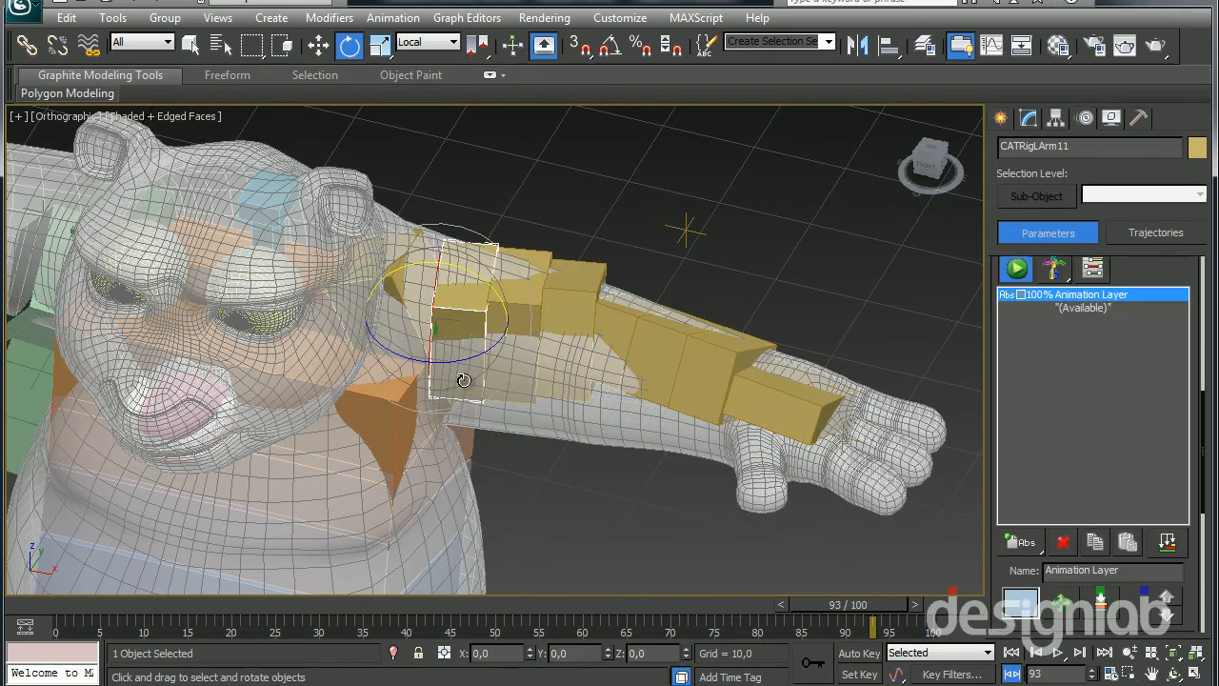
{"action": "left_click_drag", "start_coordinate": [448, 354], "coordinate": [380, 301]}
{"action": "middle_click_drag", "start_coordinate": [567, 442], "coordinate": [560, 259], "text": "alt"}
{"action": "left_click", "coordinate": [548, 424]}
{"action": "left_click_drag", "start_coordinate": [523, 386], "coordinate": [544, 425]}
{"action": "middle_click_drag", "start_coordinate": [544, 425], "coordinate": [555, 406]}
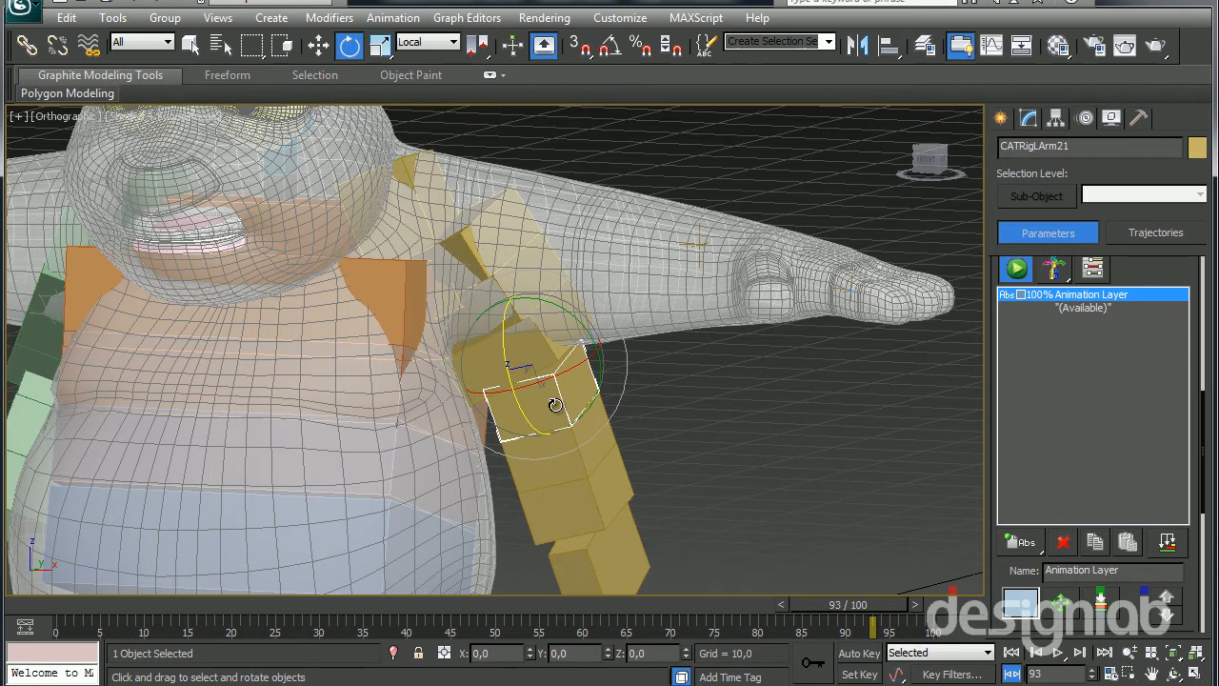
Select the right upper arm and delete the rig's animation layer
{"action": "middle_click_drag", "start_coordinate": [478, 431], "coordinate": [597, 367], "text": "alt"}
{"action": "left_click_drag", "start_coordinate": [592, 377], "coordinate": [577, 337]}
{"action": "middle_click_drag", "start_coordinate": [577, 337], "coordinate": [407, 370], "text": "alt"}
{"action": "scroll", "coordinate": [444, 372], "scroll_direction": "down", "scroll_amount": 5}
{"action": "scroll", "coordinate": [406, 369], "scroll_direction": "up", "scroll_amount": 5}
{"action": "left_click", "coordinate": [404, 320]}
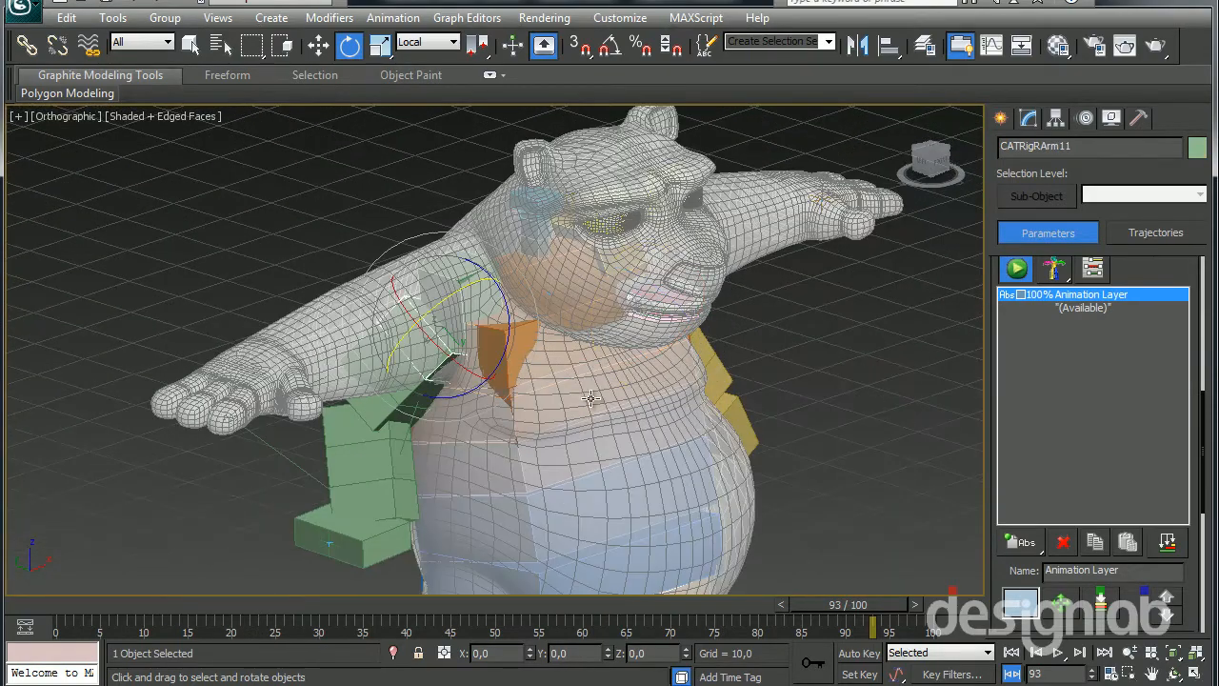
{"action": "left_click", "coordinate": [1063, 542]}
Set the number of segments of the right upper arm bone to 1
{"action": "middle_click_drag", "start_coordinate": [752, 444], "coordinate": [674, 445], "text": "alt"}
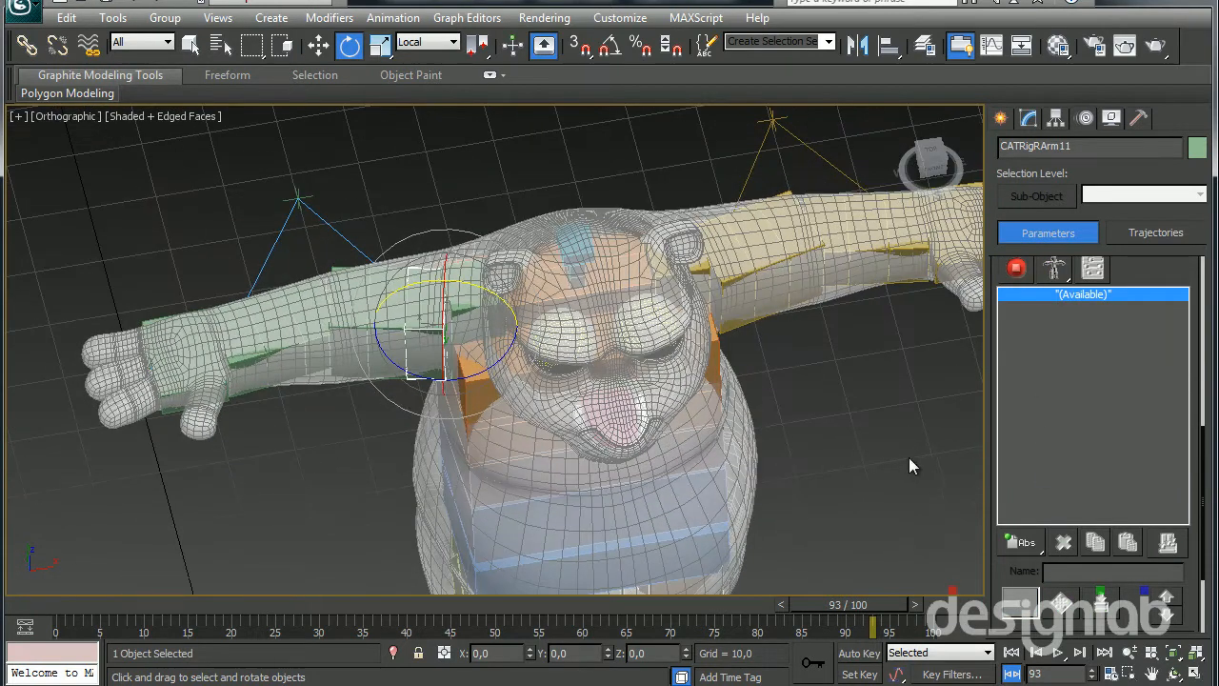
{"action": "middle_click_drag", "start_coordinate": [763, 296], "coordinate": [862, 324], "text": "alt"}
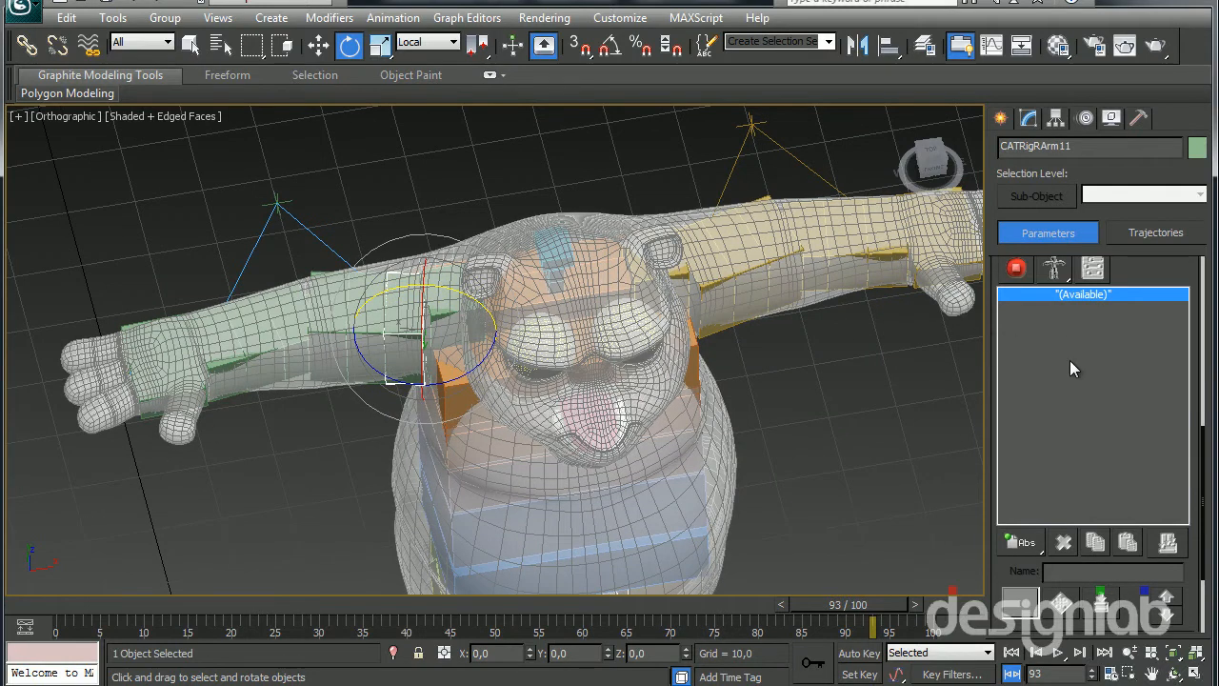
{"action": "scroll", "coordinate": [674, 384], "scroll_direction": "up", "scroll_amount": 5}
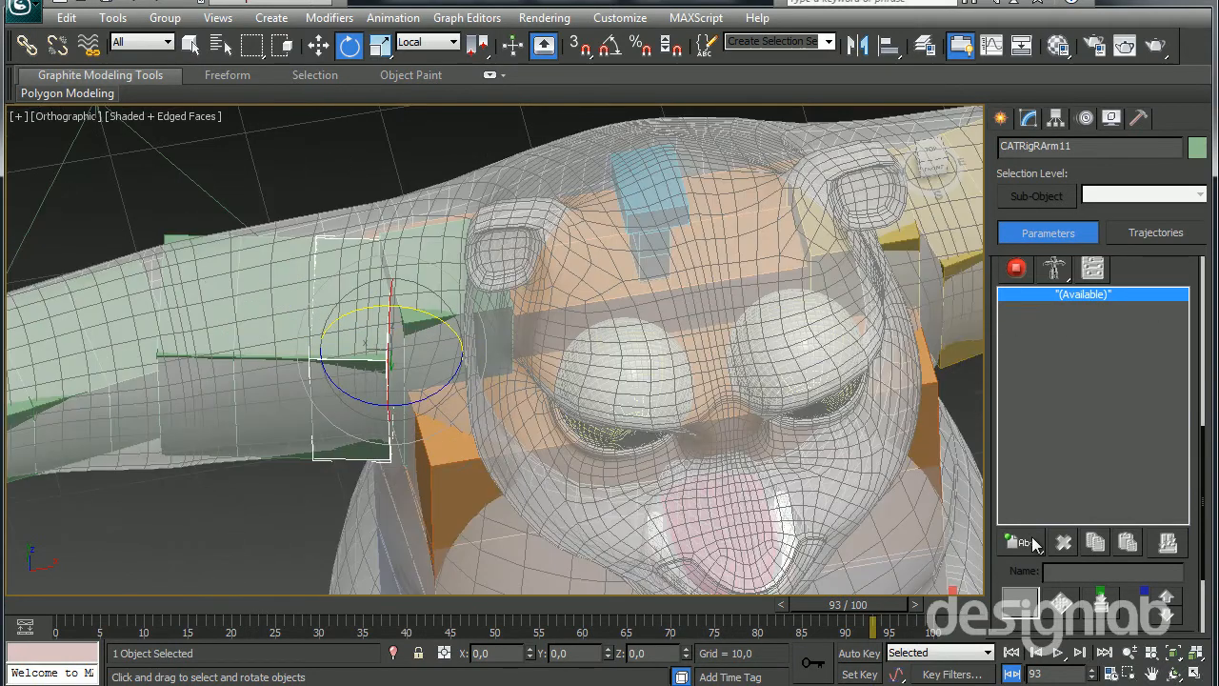
{"action": "left_click", "coordinate": [1027, 117]}
{"action": "middle_click_drag", "start_coordinate": [390, 315], "coordinate": [282, 301]}
{"action": "left_click_drag", "start_coordinate": [1043, 560], "coordinate": [1042, 421]}
{"action": "type", "text": "1"}
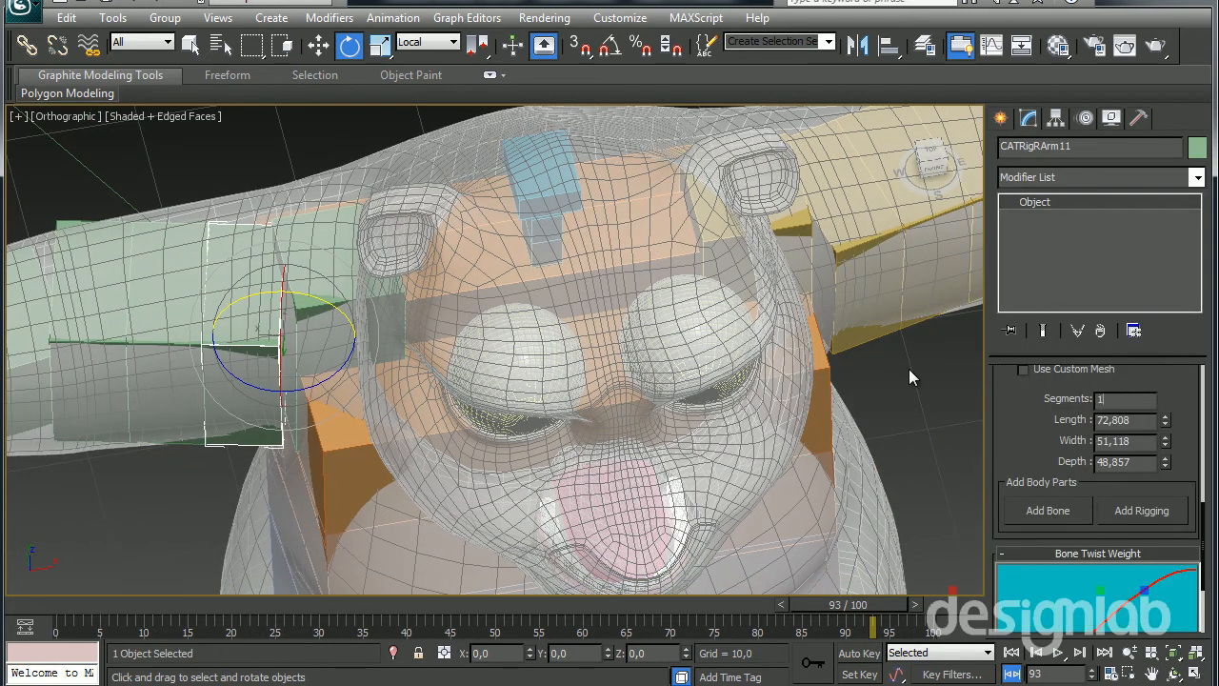
Examine how the arm, shoulder and torso bones fit inside the panda mesh
{"action": "scroll", "coordinate": [573, 411], "scroll_direction": "down", "scroll_amount": 4}
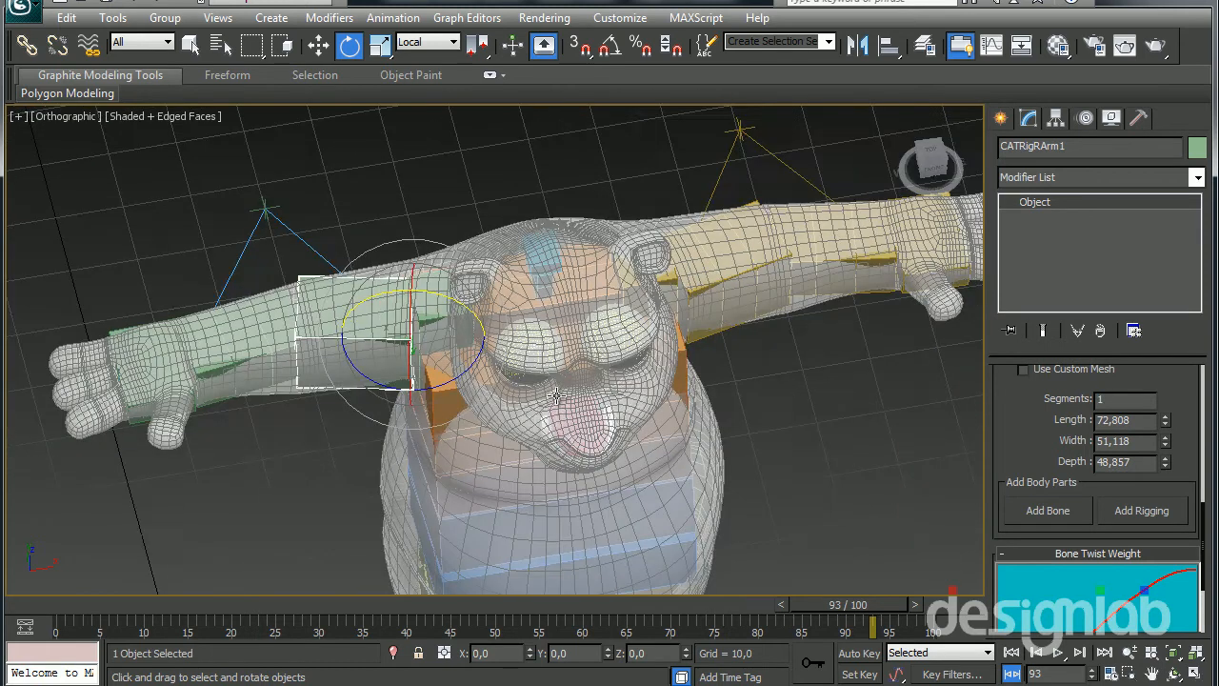
{"action": "middle_click_drag", "start_coordinate": [557, 396], "coordinate": [502, 235]}
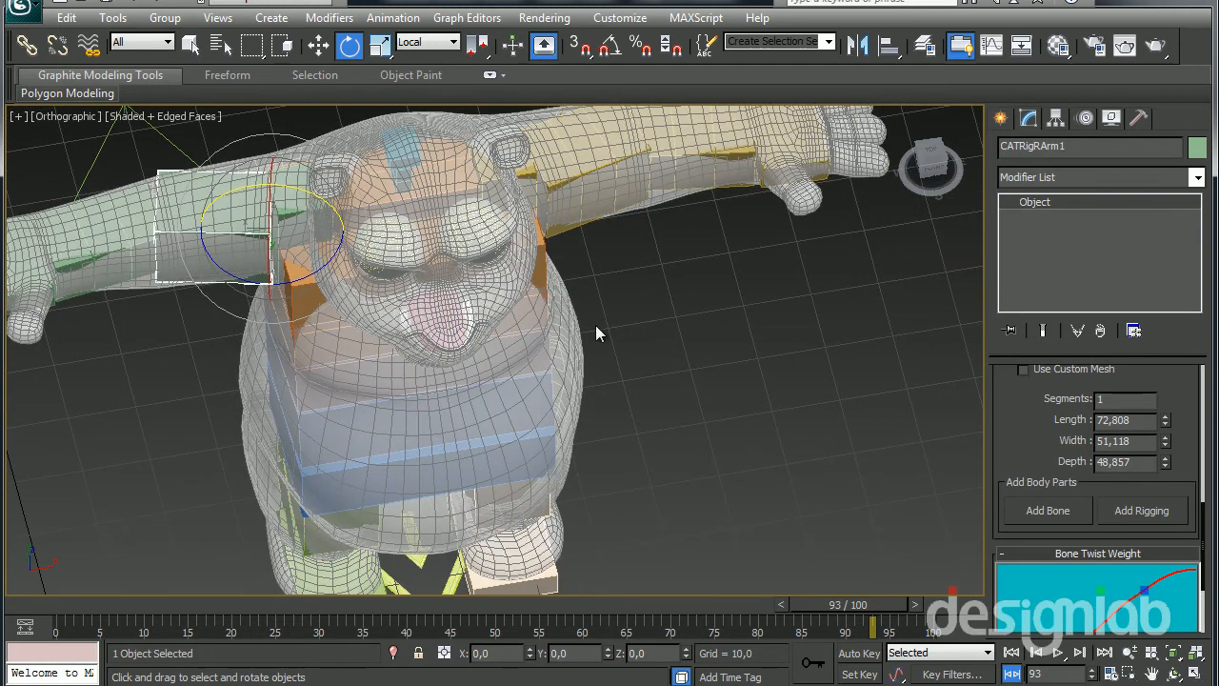
{"action": "middle_click_drag", "start_coordinate": [422, 229], "coordinate": [614, 255], "text": "alt"}
{"action": "middle_click_drag", "start_coordinate": [626, 333], "coordinate": [573, 328], "text": "alt"}
{"action": "middle_click_drag", "start_coordinate": [574, 328], "coordinate": [685, 286]}
{"action": "scroll", "coordinate": [352, 307], "scroll_direction": "up", "scroll_amount": 4}
{"action": "middle_click_drag", "start_coordinate": [352, 307], "coordinate": [440, 401]}
{"action": "middle_click_drag", "start_coordinate": [682, 323], "coordinate": [697, 390]}
{"action": "middle_click_drag", "start_coordinate": [572, 374], "coordinate": [578, 418], "text": "alt"}
{"action": "middle_click_drag", "start_coordinate": [578, 418], "coordinate": [650, 397]}
{"action": "scroll", "coordinate": [651, 397], "scroll_direction": "down", "scroll_amount": 5}
{"action": "middle_click_drag", "start_coordinate": [525, 373], "coordinate": [525, 380], "text": "alt"}
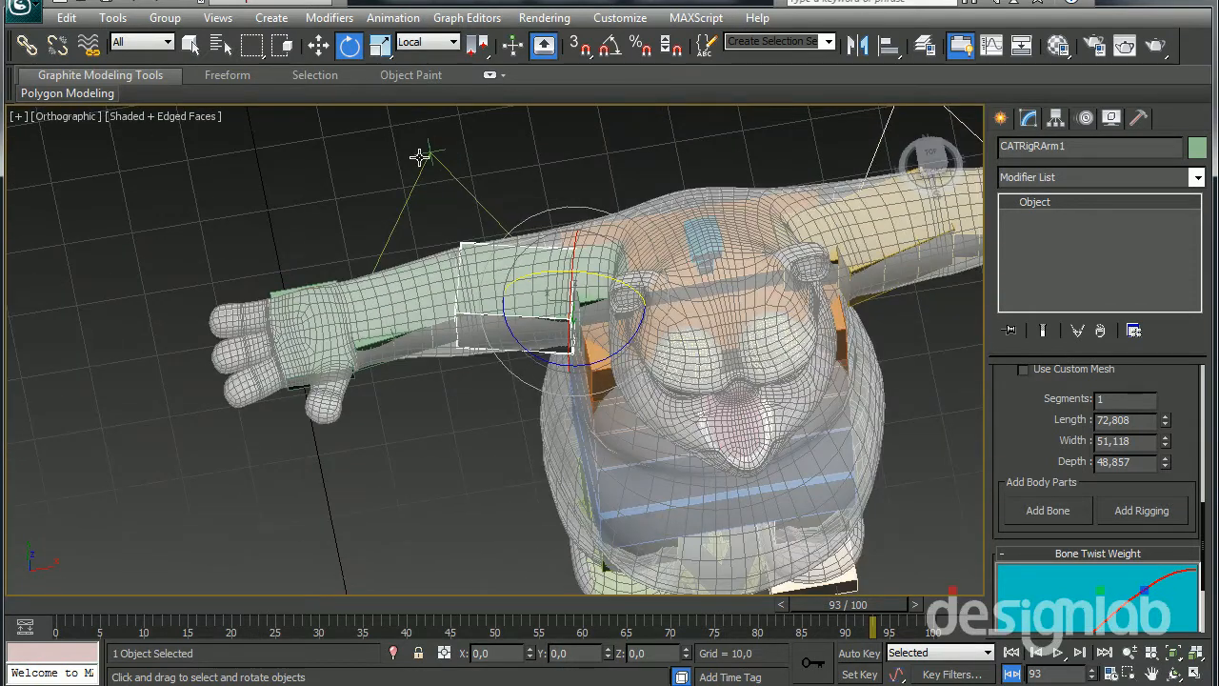
Select the right arm's up vector node, followed by its IK target at the end of the palm
{"action": "left_click", "coordinate": [420, 156]}
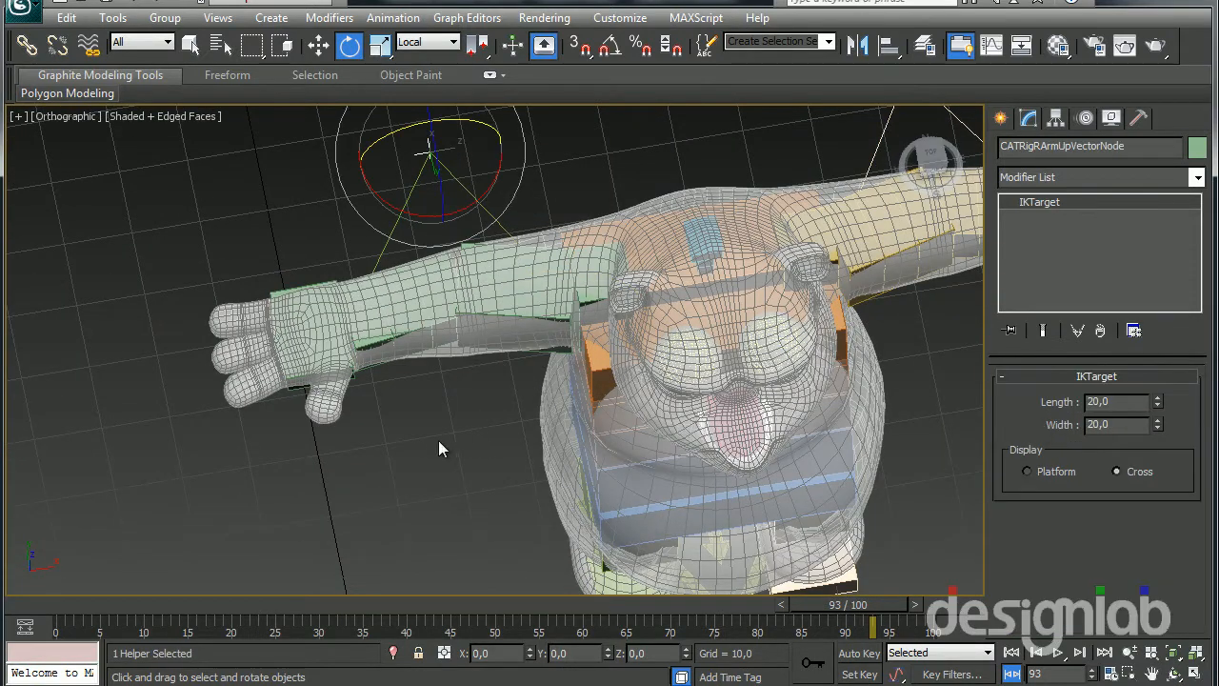
{"action": "scroll", "coordinate": [504, 400], "scroll_direction": "up", "scroll_amount": 5}
{"action": "left_click", "coordinate": [297, 330]}
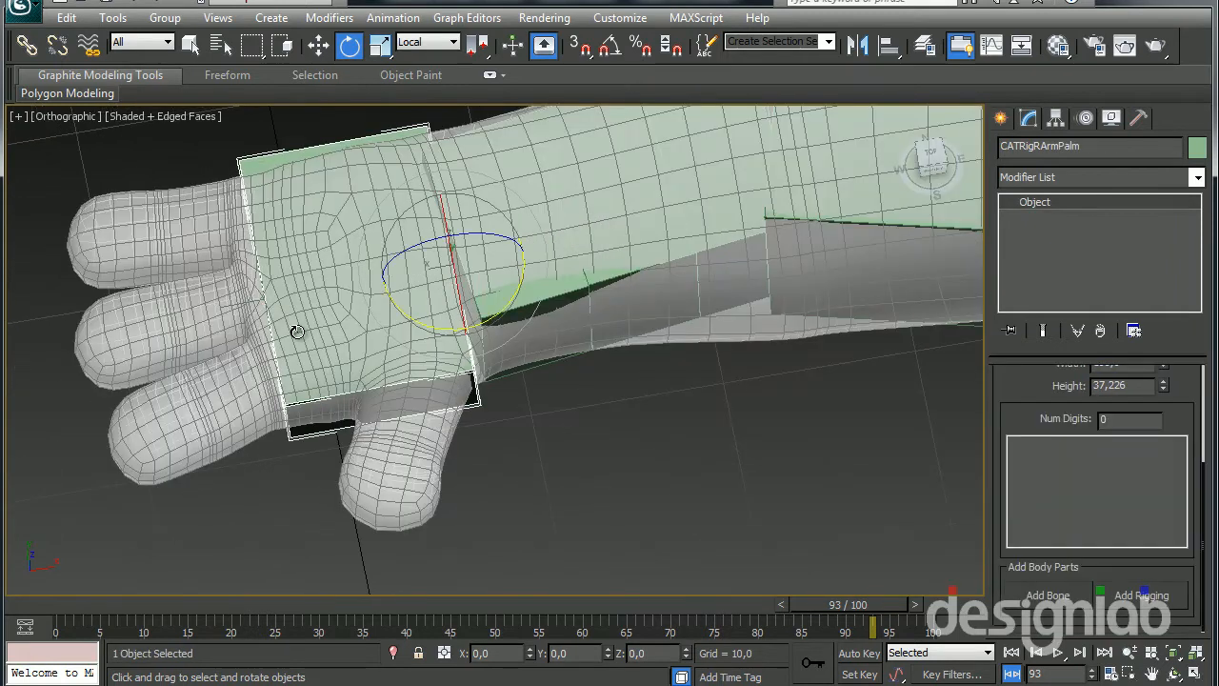
{"action": "left_click", "coordinate": [255, 299]}
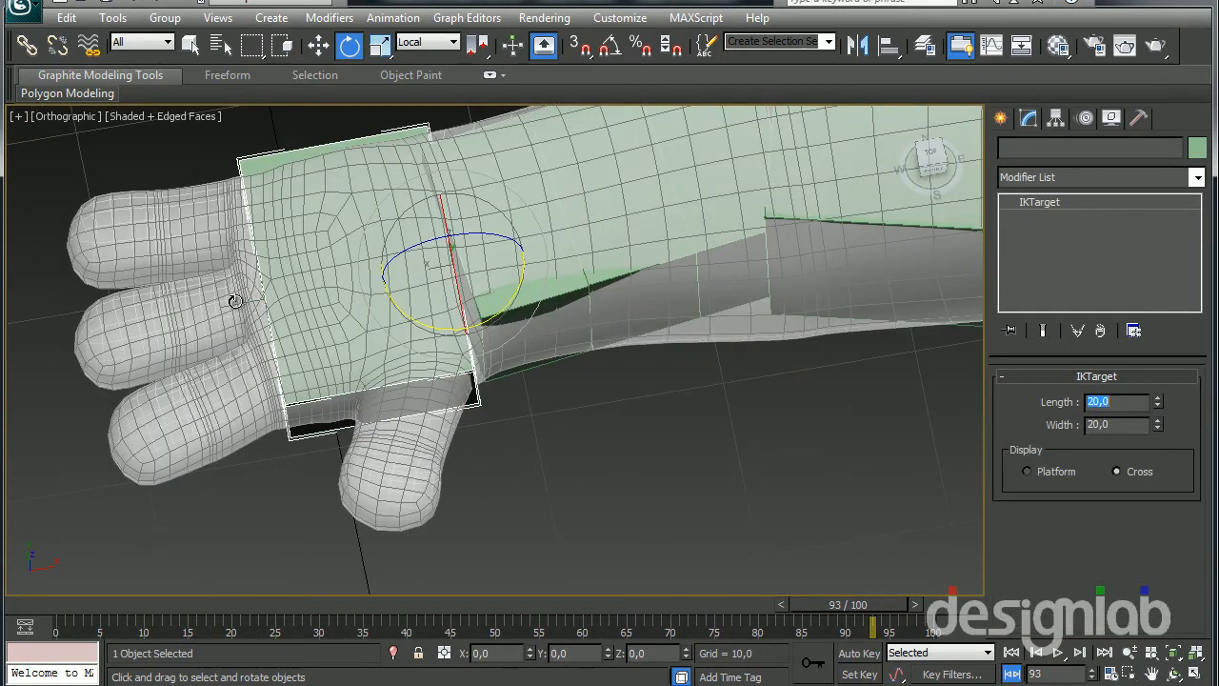
{"action": "middle_click_drag", "start_coordinate": [389, 415], "coordinate": [407, 374], "text": "alt"}
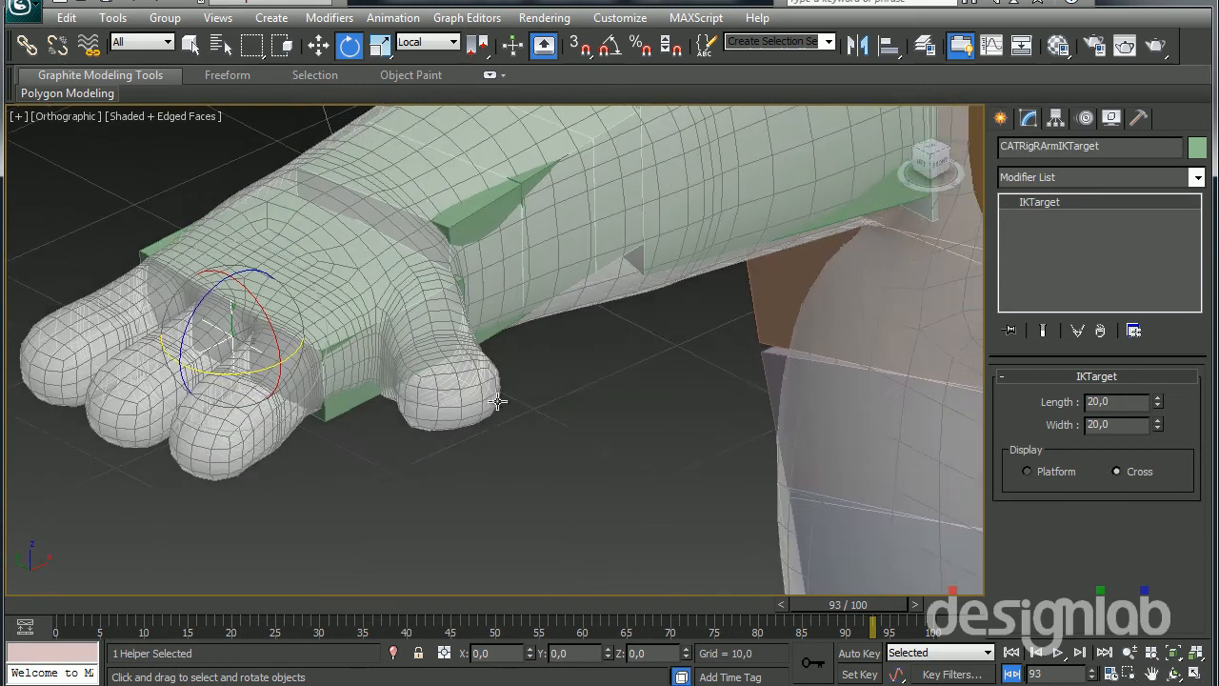
Add a new absolute animation layer to the rig with the right arm's IK target selected
{"action": "scroll", "coordinate": [666, 385], "scroll_direction": "down", "scroll_amount": 4}
{"action": "mouse_move", "coordinate": [667, 385]}
{"action": "middle_mouse_down"}
{"action": "mouse_move", "coordinate": [584, 413]}
{"action": "mouse_move", "coordinate": [679, 371]}
{"action": "middle_mouse_up"}
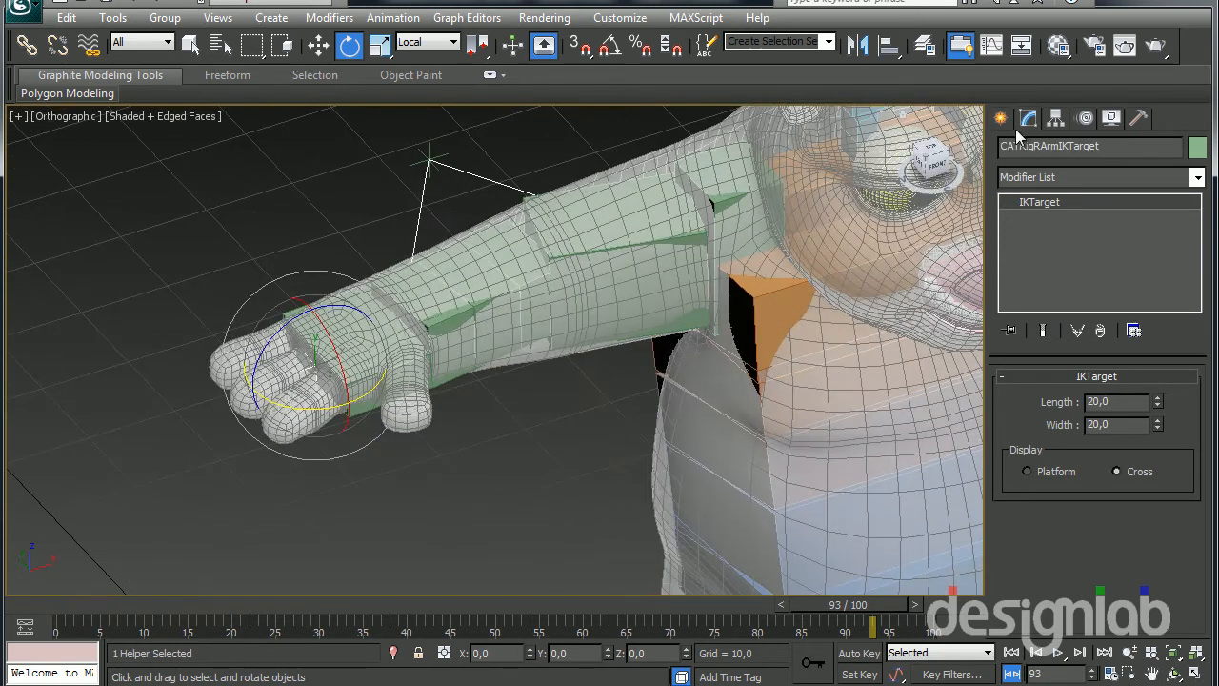
{"action": "left_click", "coordinate": [1085, 117]}
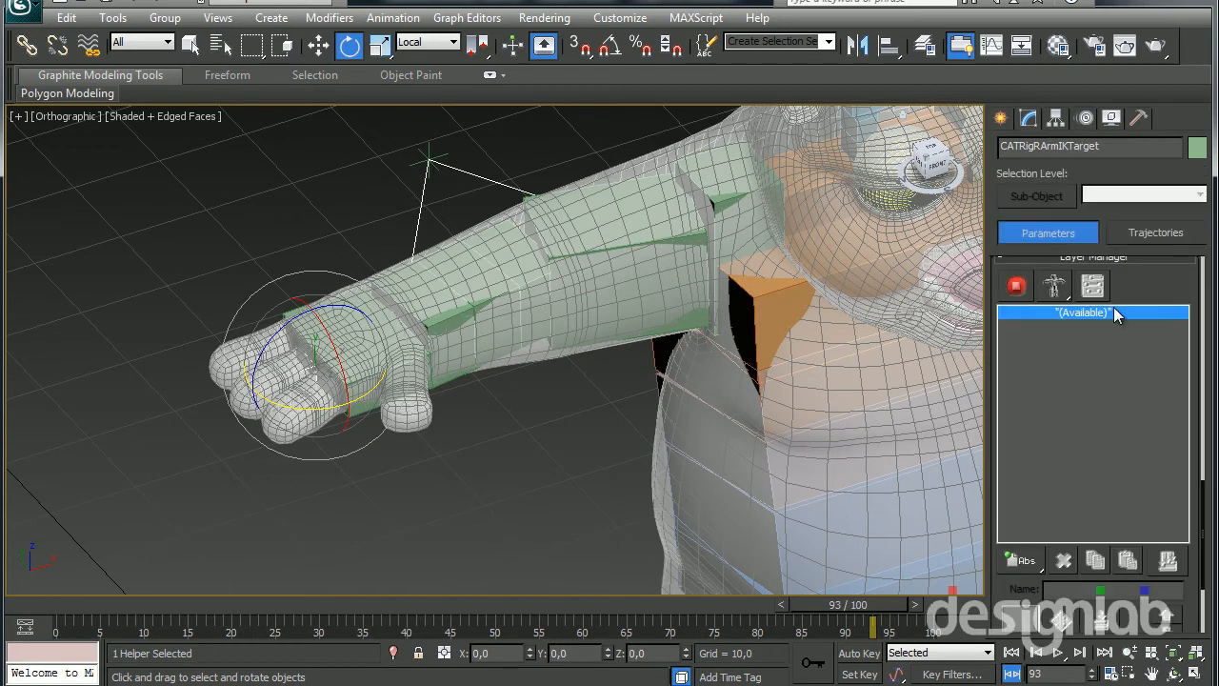
{"action": "left_click", "coordinate": [1017, 559]}
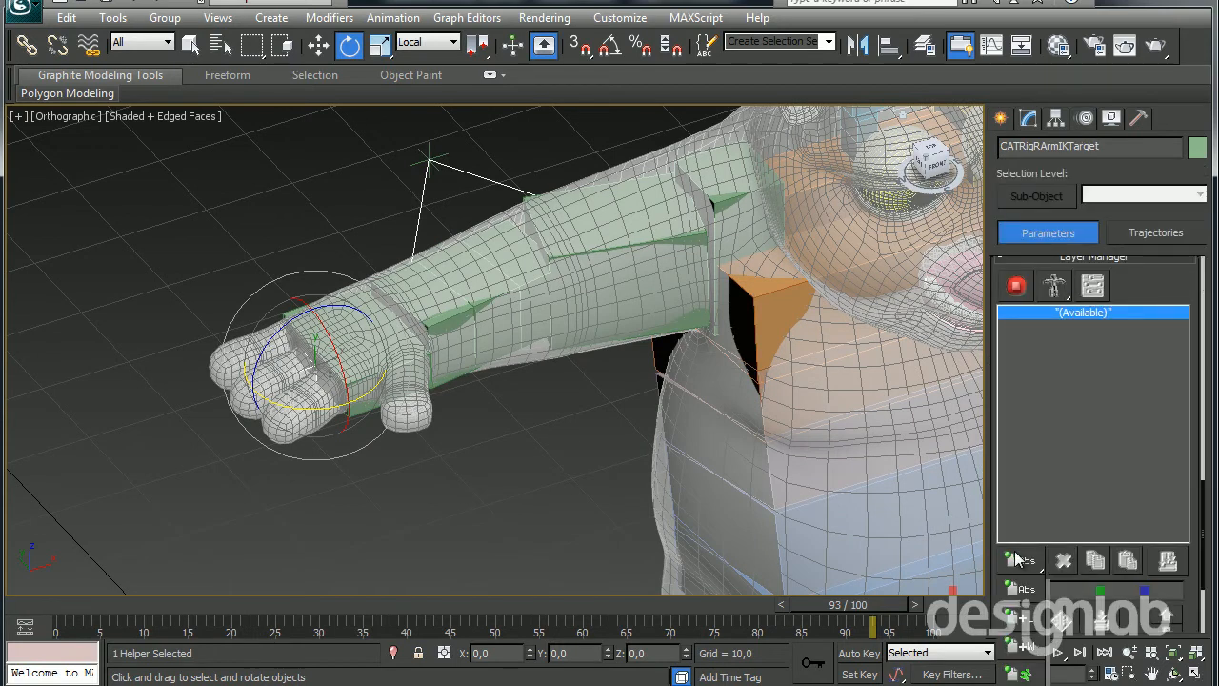
{"action": "left_click_drag", "start_coordinate": [1164, 281], "coordinate": [1164, 450]}
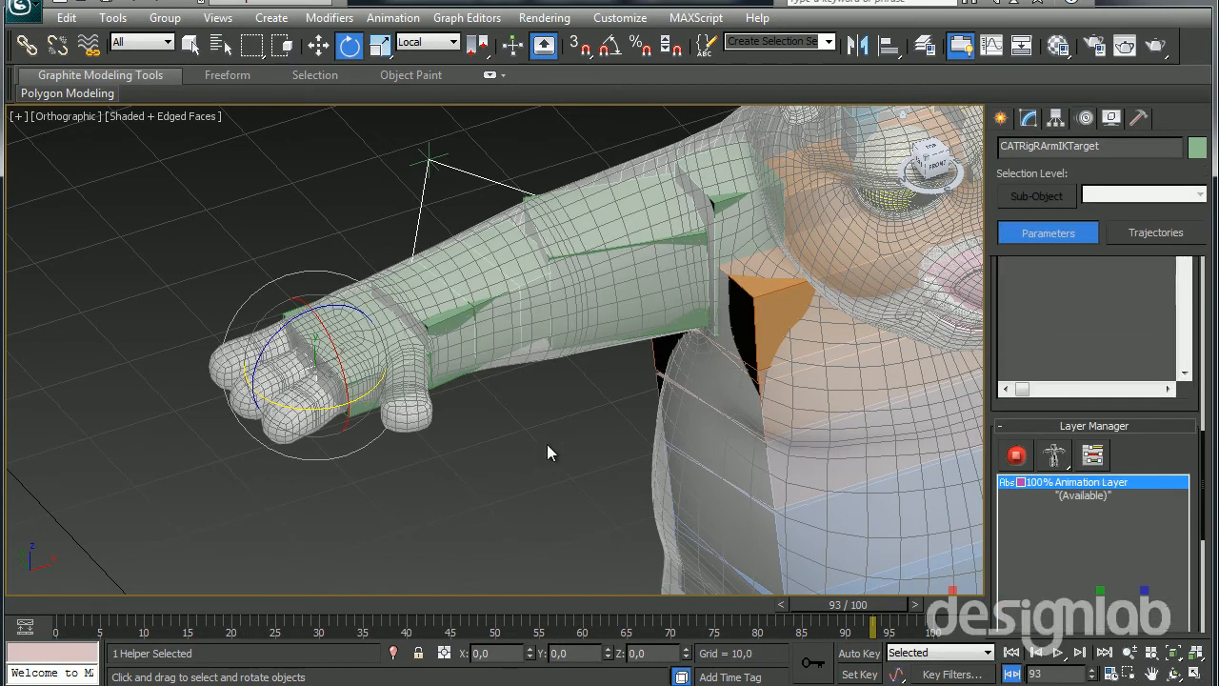
Turn on automatic keying at frame 0 and advance to frame 28, ready to move the right arm's IK target
{"action": "middle_click_drag", "start_coordinate": [497, 450], "coordinate": [463, 476]}
{"action": "middle_click_drag", "start_coordinate": [328, 474], "coordinate": [296, 479]}
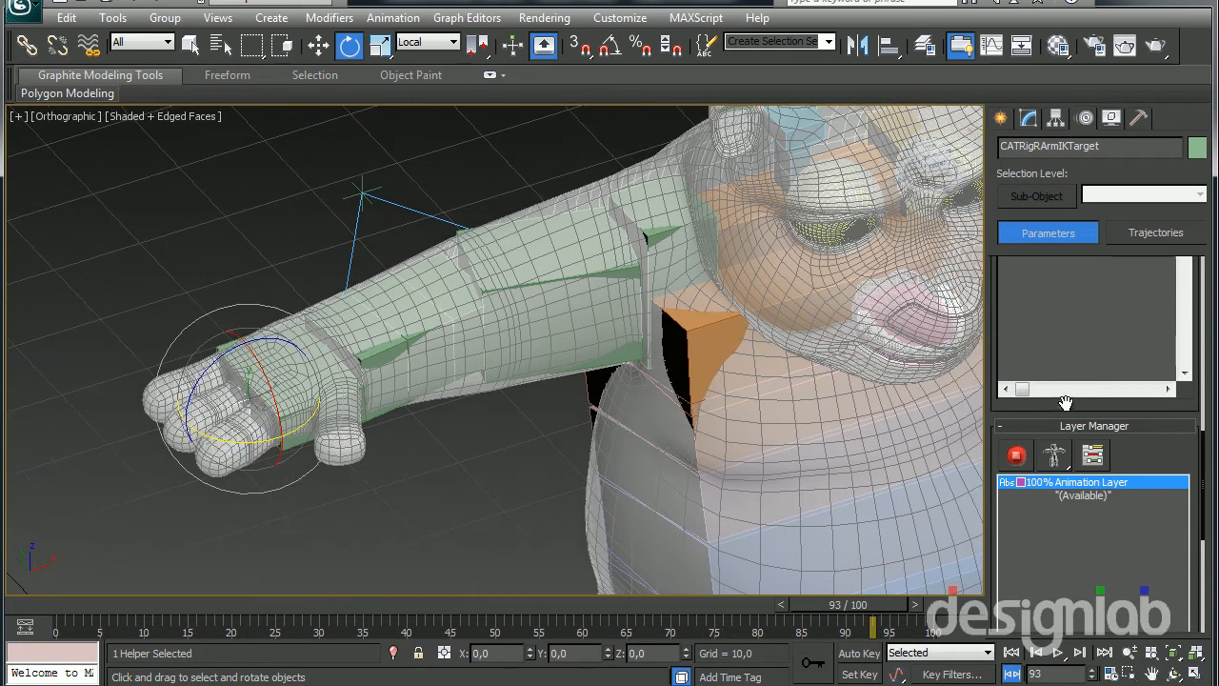
{"action": "left_click_drag", "start_coordinate": [1168, 449], "coordinate": [1168, 460]}
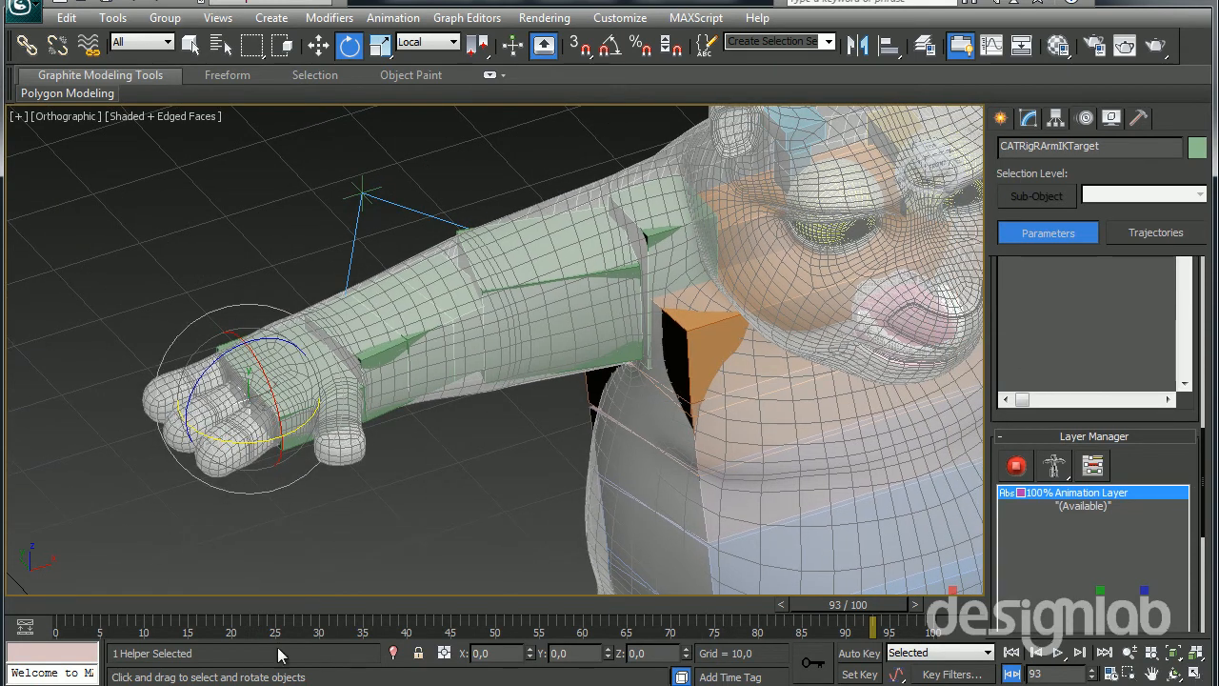
{"action": "left_click", "coordinate": [1013, 653]}
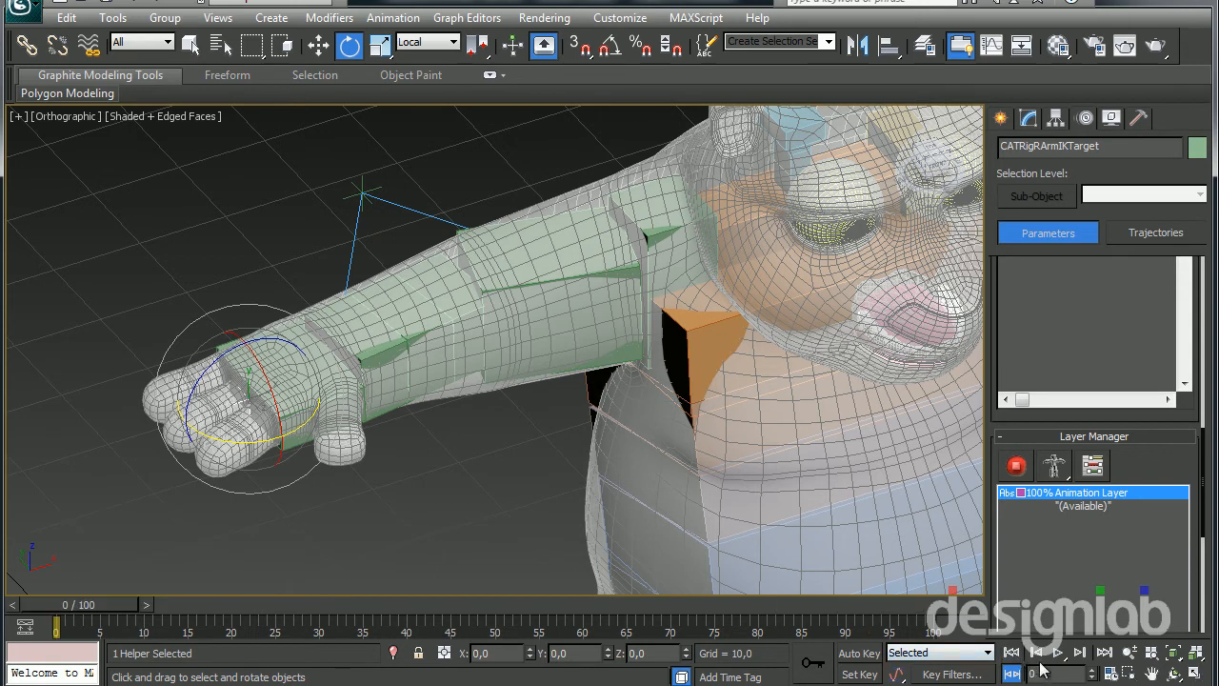
{"action": "left_click", "coordinate": [859, 653]}
{"action": "left_click_drag", "start_coordinate": [76, 604], "coordinate": [311, 626]}
{"action": "key", "text": "w"}
Try to move the right arm's IK target down below the arm at frame 28, and undo the move
{"action": "middle_click_drag", "start_coordinate": [313, 457], "coordinate": [238, 430], "text": "alt"}
{"action": "left_click_drag", "start_coordinate": [277, 370], "coordinate": [361, 524]}
{"action": "left_click_drag", "start_coordinate": [326, 607], "coordinate": [464, 616]}
{"action": "right_click", "coordinate": [464, 616]}
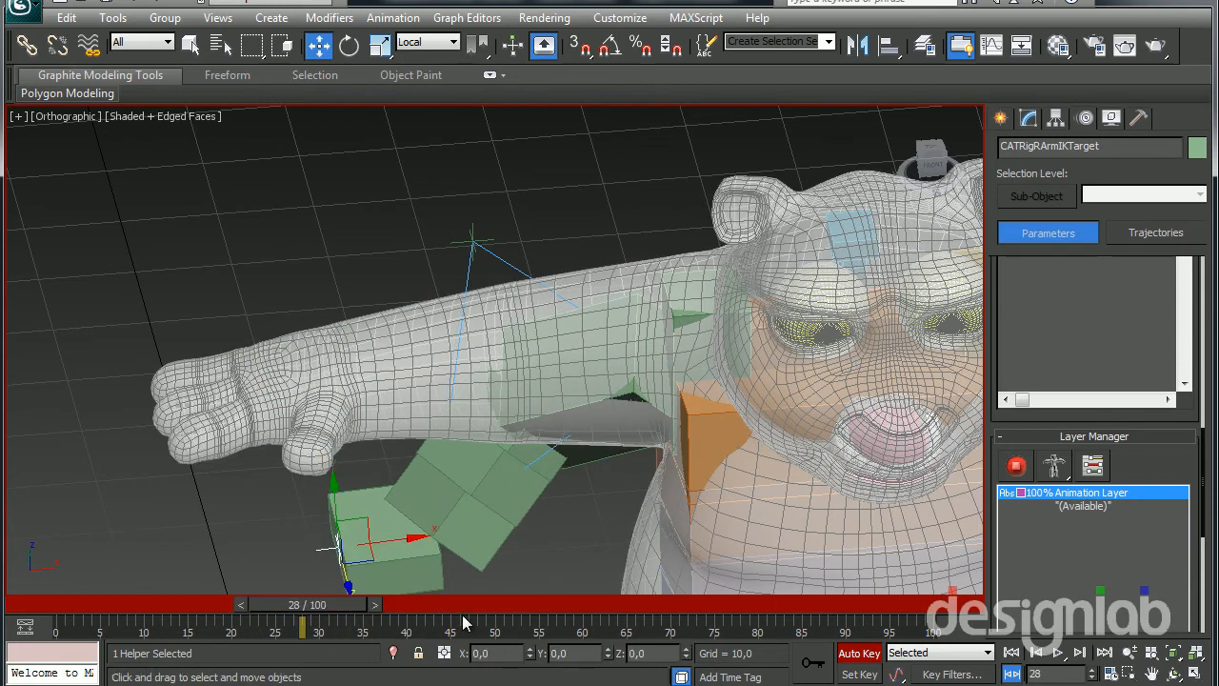
{"action": "key", "text": "ctrl+z"}
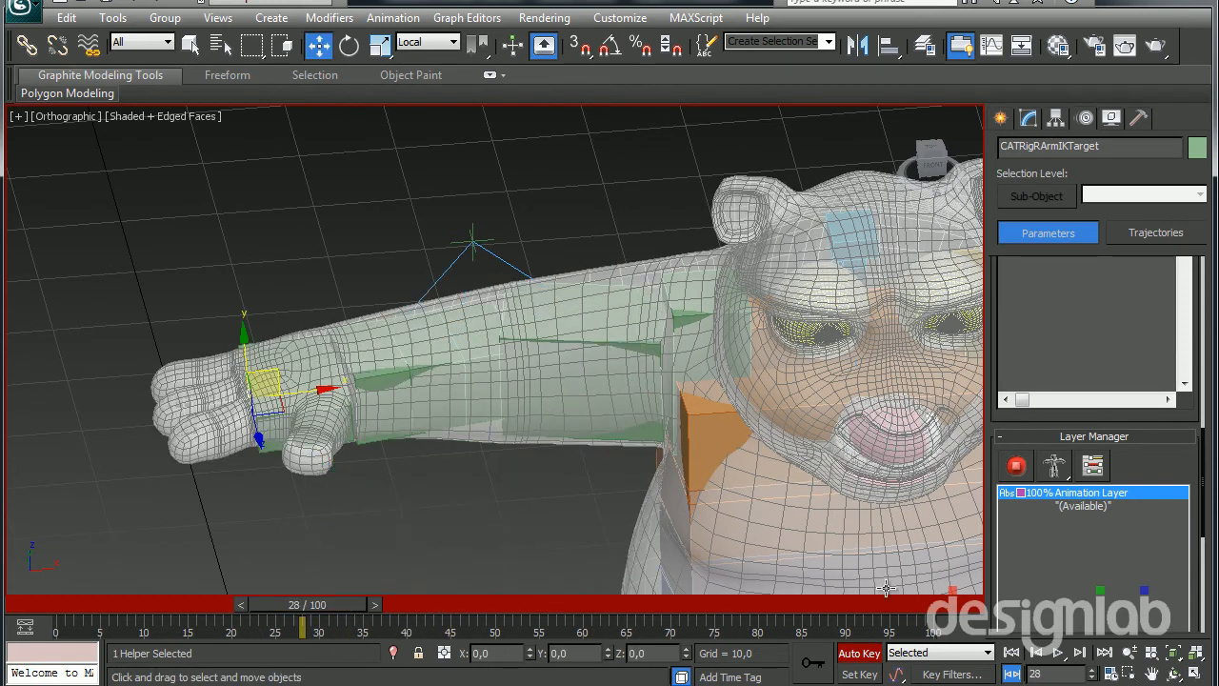
Switch the rig from setup to animation mode and pose the right arm's IK target below the arm, towards the body, at frame 28
{"action": "left_click", "coordinate": [1016, 464]}
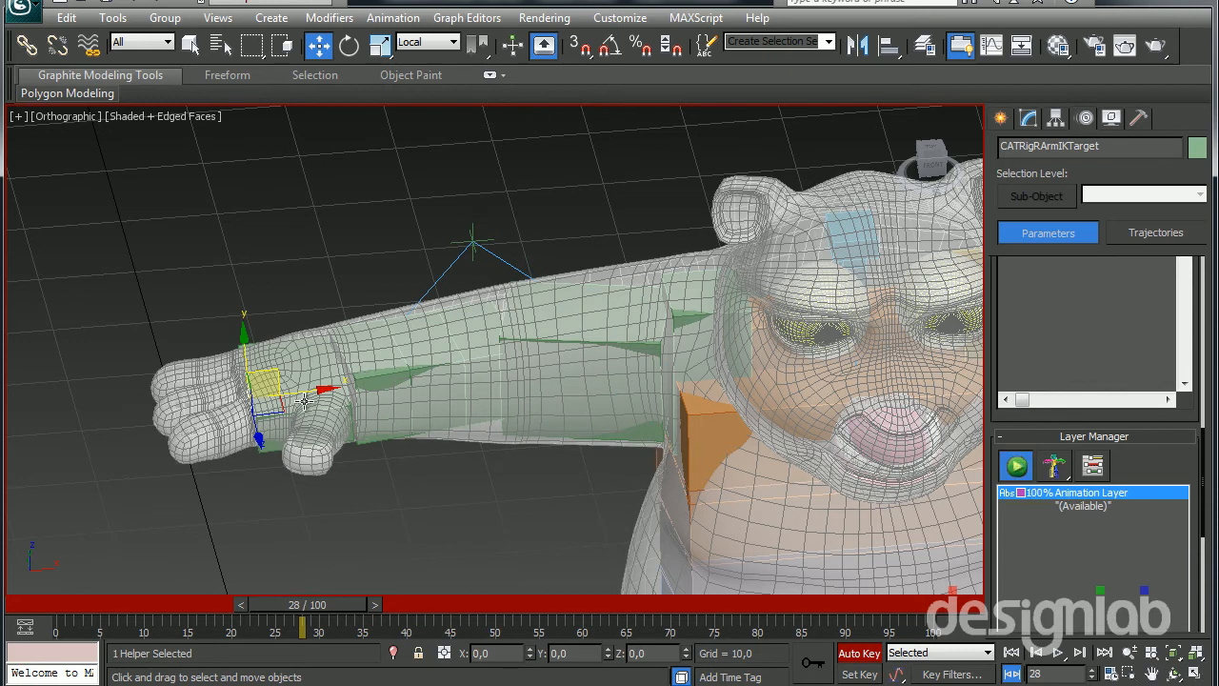
{"action": "left_click_drag", "start_coordinate": [267, 363], "coordinate": [391, 524]}
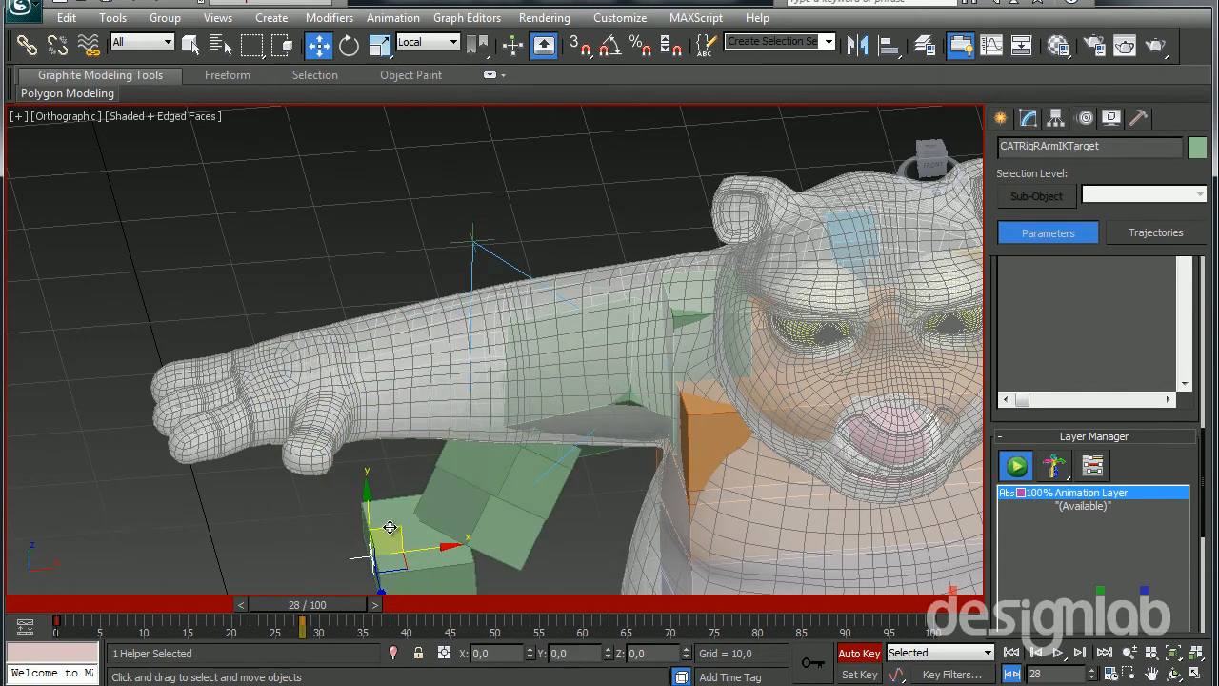
{"action": "middle_click_drag", "start_coordinate": [427, 563], "coordinate": [423, 486]}
{"action": "middle_click_drag", "start_coordinate": [535, 517], "coordinate": [566, 497], "text": "alt"}
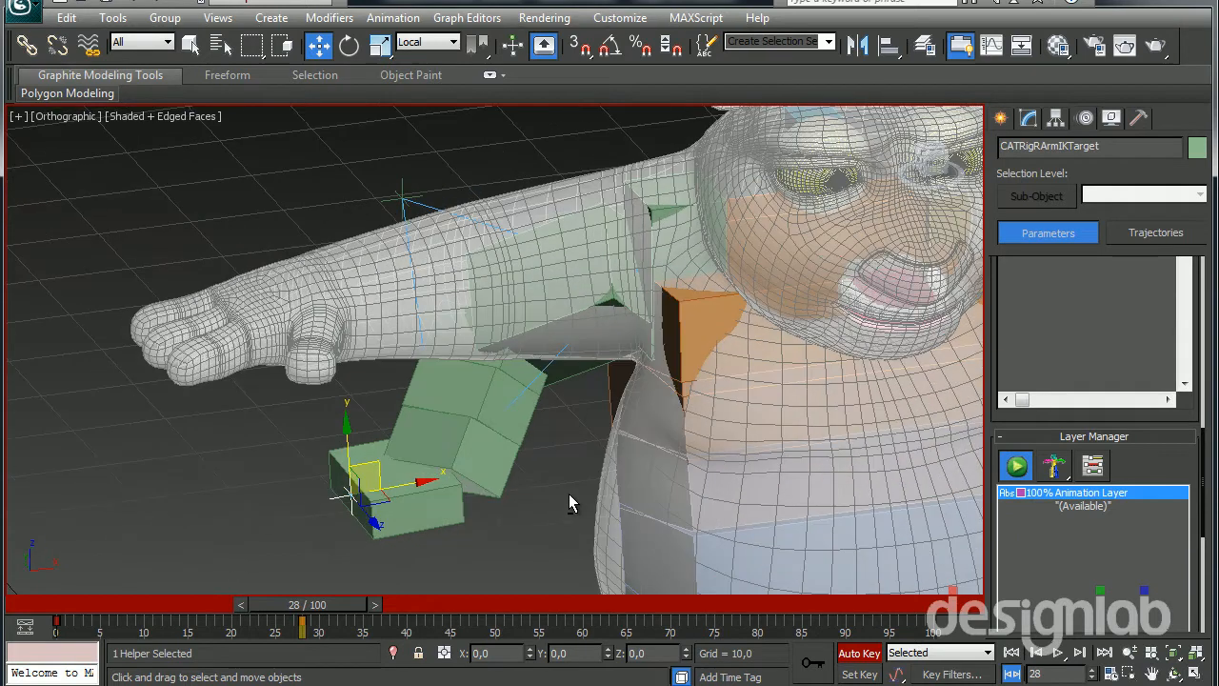
Set the right arm's IK/FK value to 1,0 at frame 50 to key the arm fully in FK
{"action": "scroll", "coordinate": [1185, 450], "scroll_direction": "up", "scroll_amount": 6}
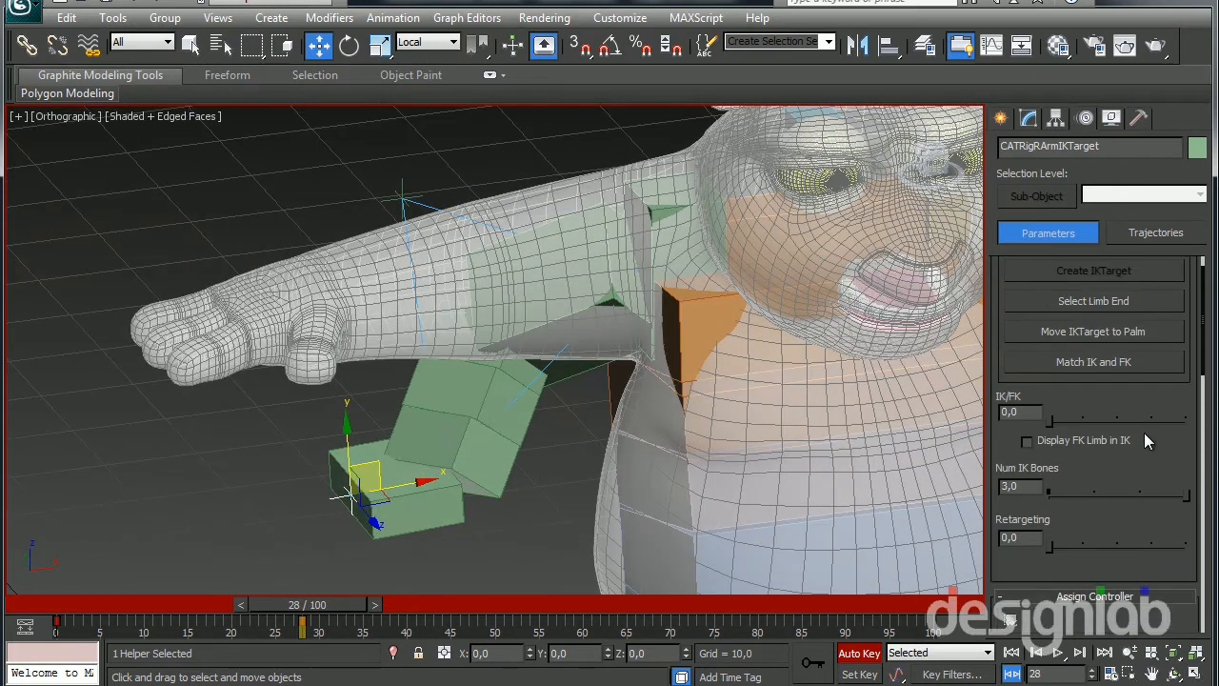
{"action": "left_click_drag", "start_coordinate": [276, 609], "coordinate": [488, 605]}
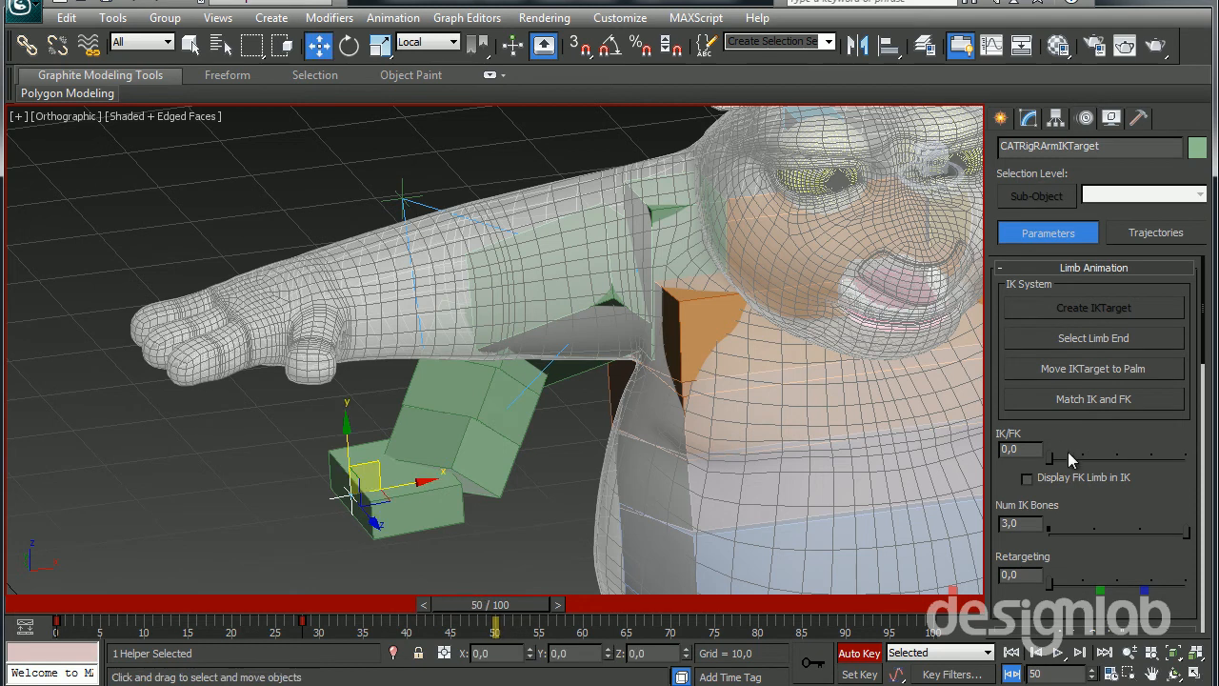
{"action": "left_click_drag", "start_coordinate": [1051, 455], "coordinate": [1215, 478]}
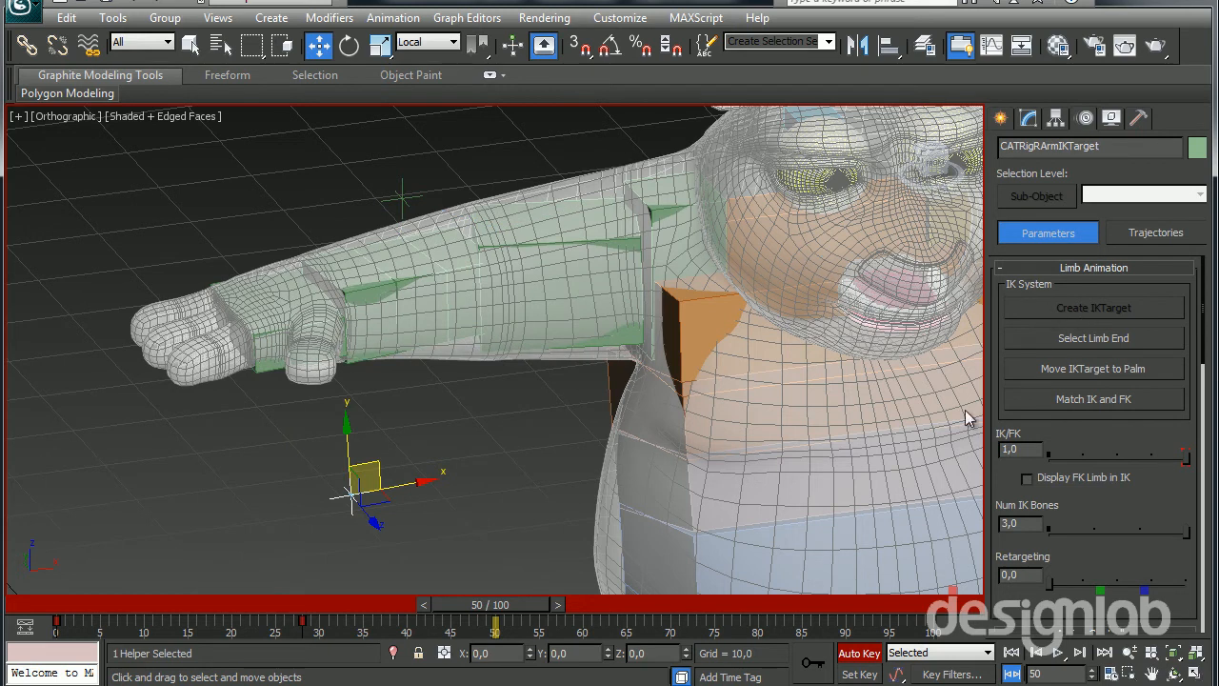
Rotate the right upper arm bone down towards the body at frame 50
{"action": "left_click", "coordinate": [582, 269]}
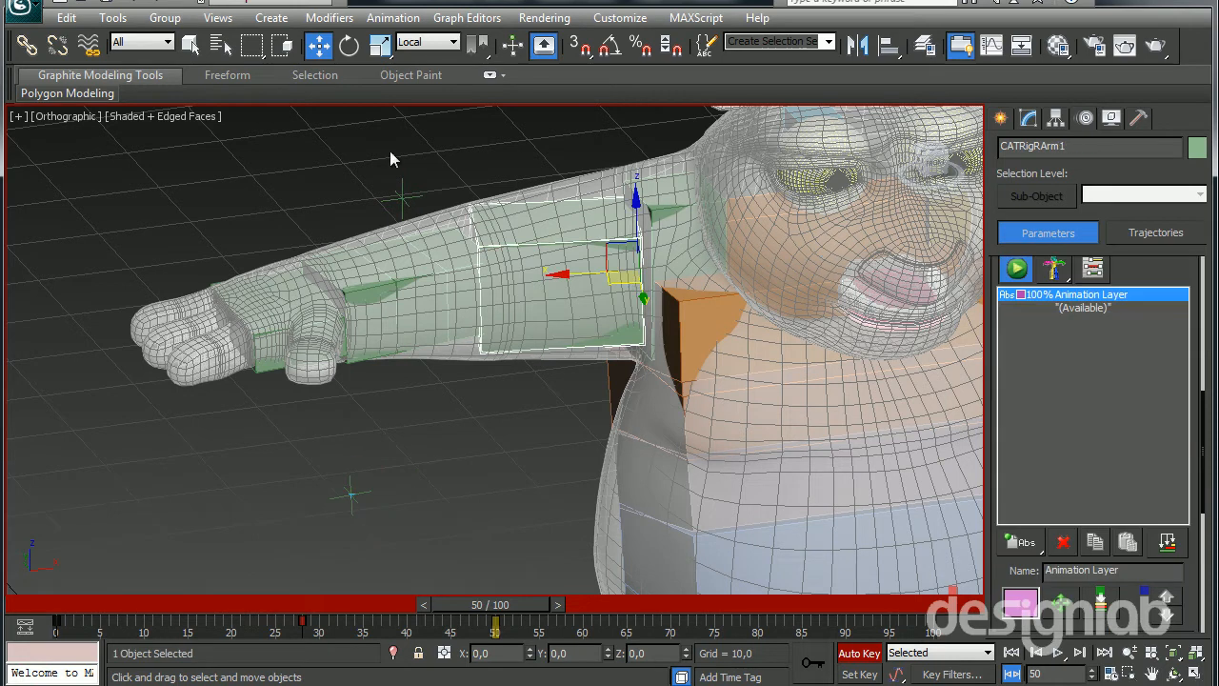
{"action": "left_click", "coordinate": [353, 47]}
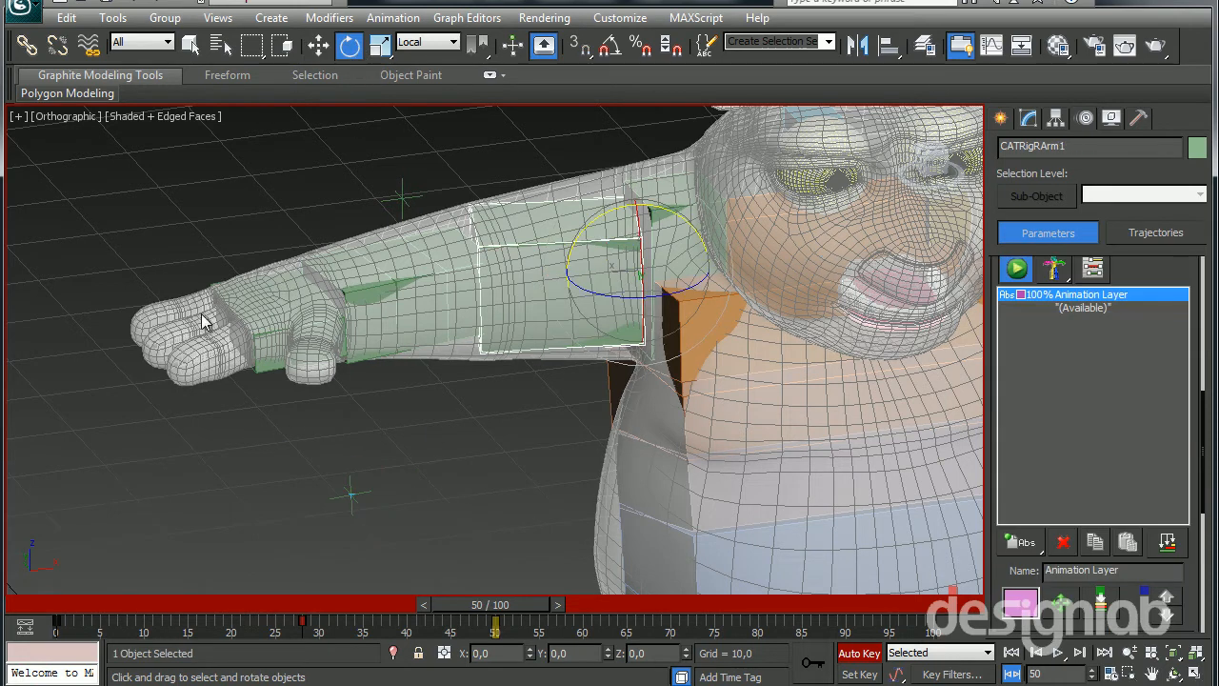
{"action": "left_click_drag", "start_coordinate": [603, 207], "coordinate": [501, 242]}
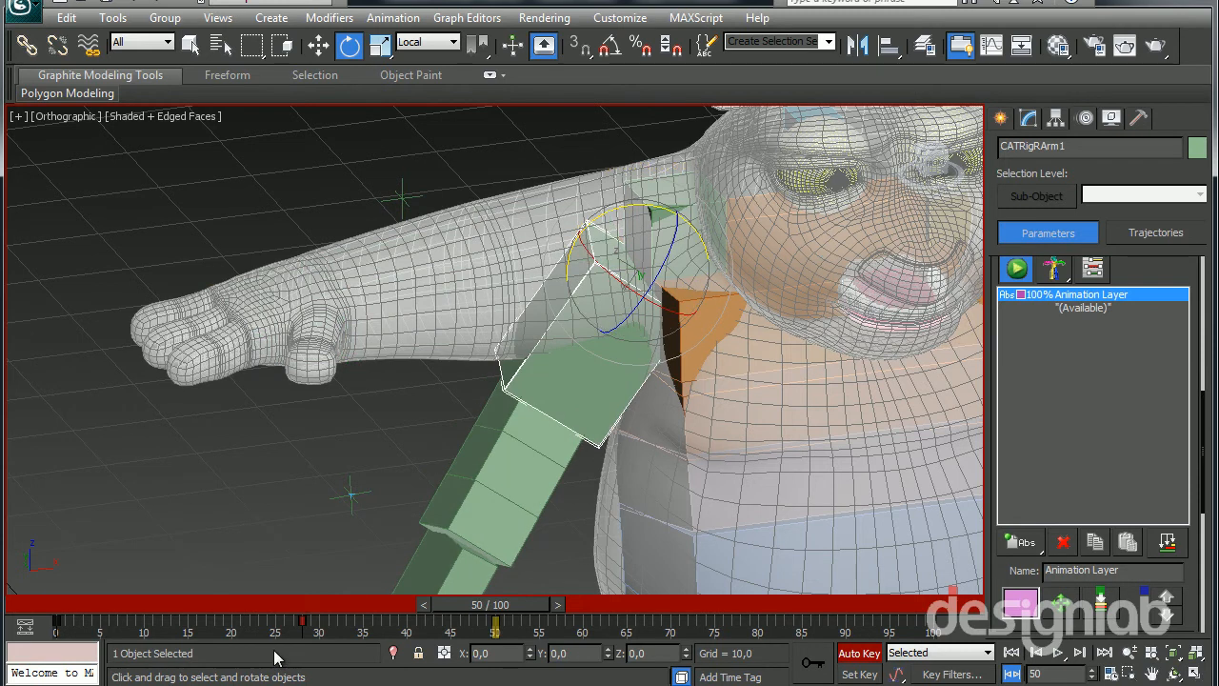
Set the right arm's IK/FK value to 0,0 at frame 28 to key the arm fully in IK
{"action": "left_click_drag", "start_coordinate": [481, 621], "coordinate": [303, 626]}
{"action": "key", "text": "e"}
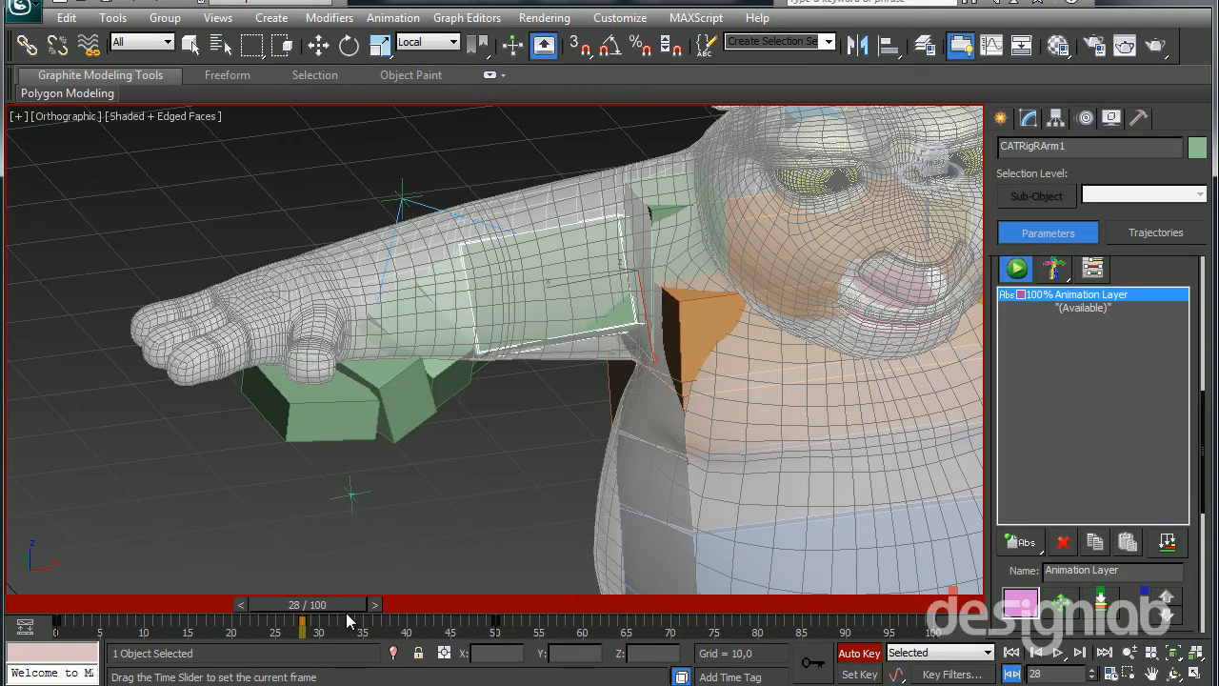
{"action": "key", "text": "e"}
{"action": "left_click_drag", "start_coordinate": [1165, 270], "coordinate": [1170, 511]}
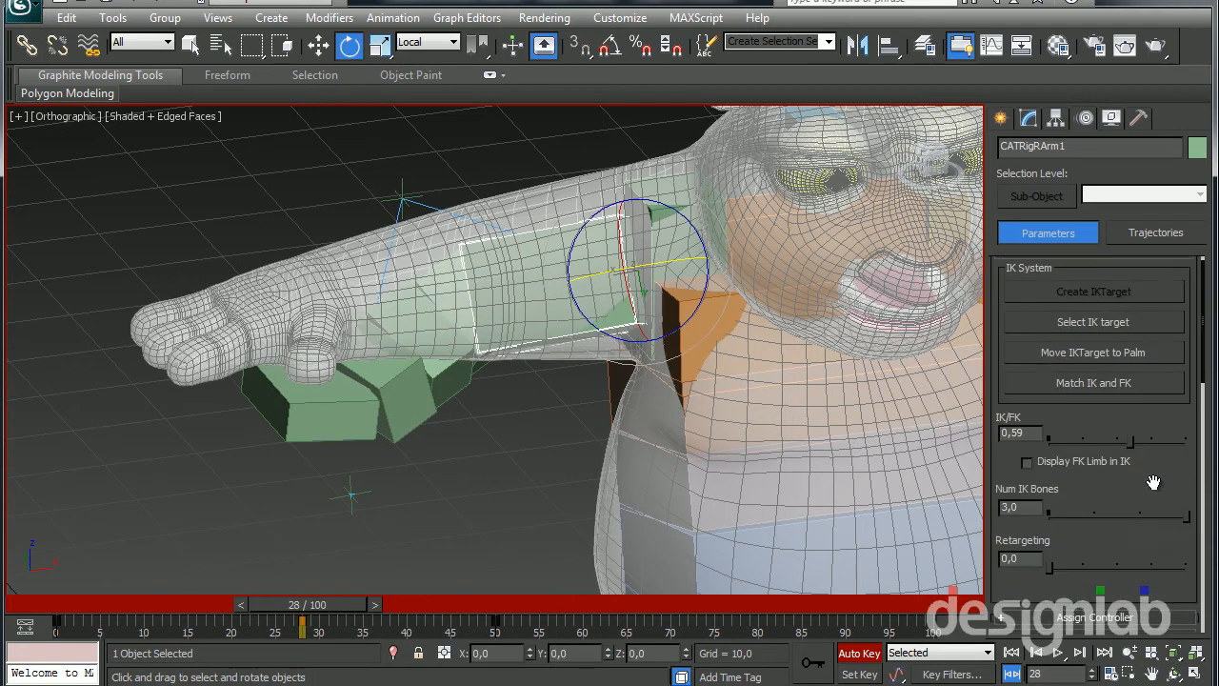
{"action": "left_click_drag", "start_coordinate": [1131, 439], "coordinate": [1048, 439]}
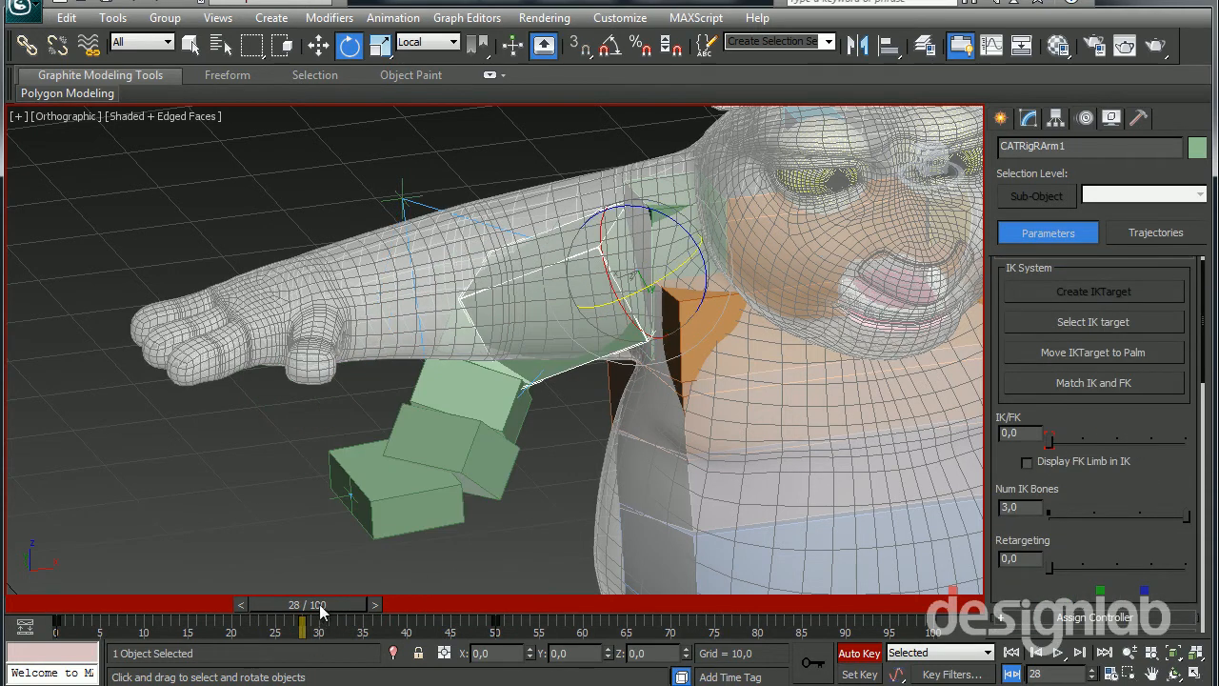
Scrub the animation back to frame 0 and examine how the right arm and hand bones sit inside the mesh
{"action": "left_click", "coordinate": [429, 590]}
{"action": "left_click_drag", "start_coordinate": [335, 600], "coordinate": [96, 609]}
{"action": "key", "text": "e"}
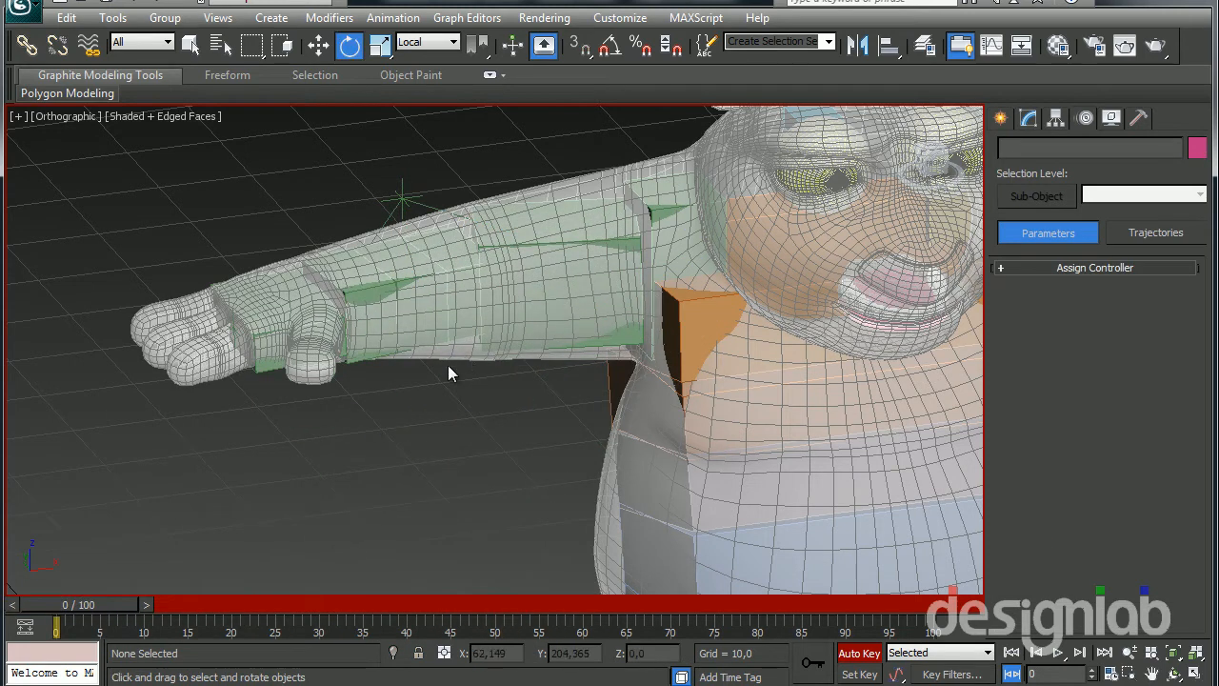
{"action": "scroll", "coordinate": [179, 385], "scroll_direction": "down", "scroll_amount": 5}
{"action": "middle_click_drag", "start_coordinate": [179, 386], "coordinate": [398, 414], "text": "alt"}
{"action": "scroll", "coordinate": [398, 414], "scroll_direction": "up", "scroll_amount": 4}
{"action": "middle_click_drag", "start_coordinate": [479, 413], "coordinate": [678, 196]}
{"action": "scroll", "coordinate": [302, 315], "scroll_direction": "up", "scroll_amount": 2}
{"action": "middle_click_drag", "start_coordinate": [424, 228], "coordinate": [598, 325]}
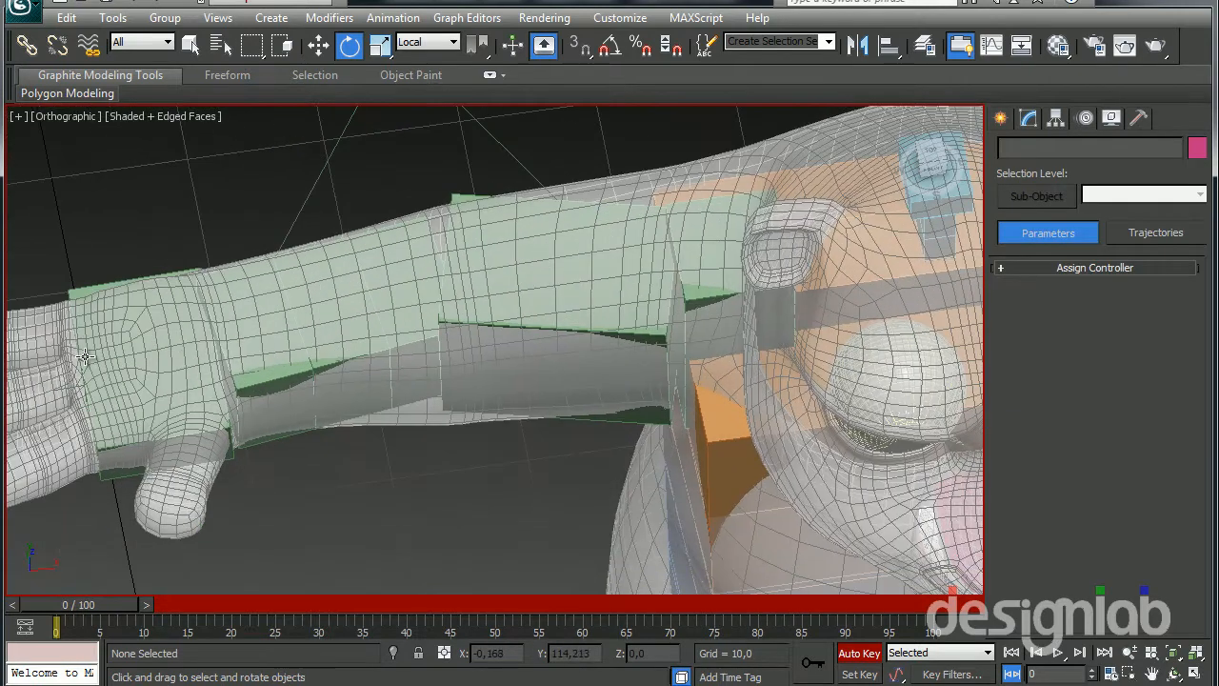
{"action": "scroll", "coordinate": [84, 355], "scroll_direction": "down", "scroll_amount": 2}
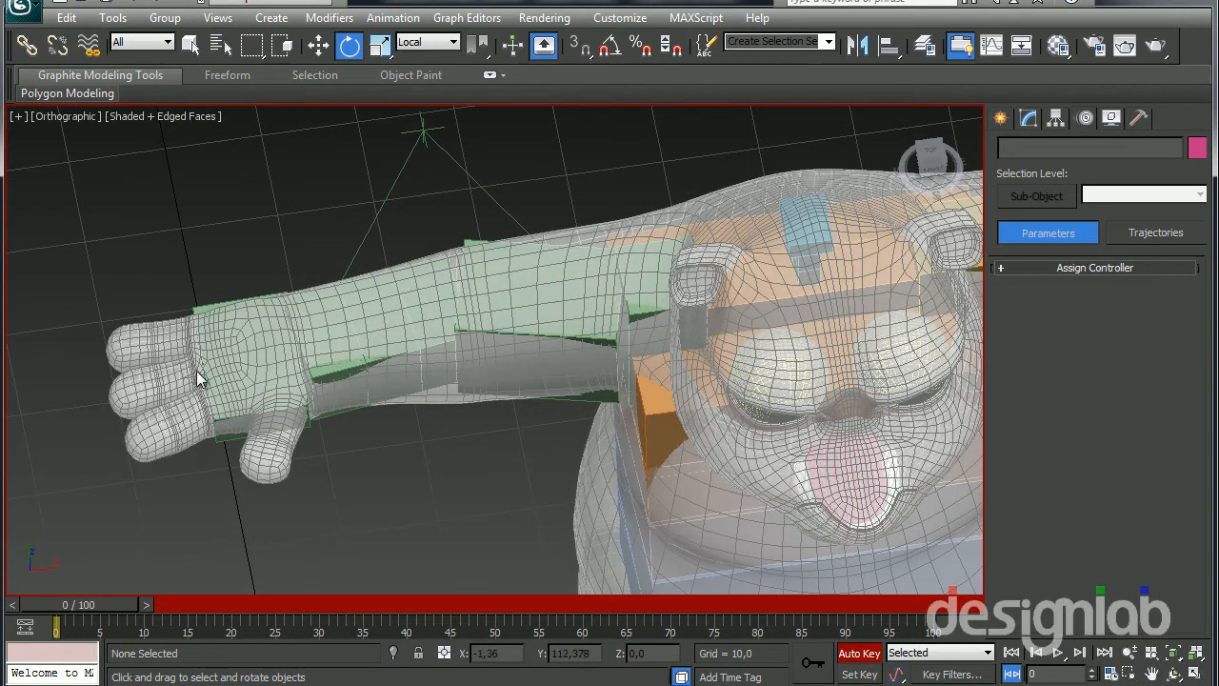
{"action": "middle_click_drag", "start_coordinate": [381, 376], "coordinate": [348, 281]}
{"action": "scroll", "coordinate": [279, 333], "scroll_direction": "down", "scroll_amount": 2}
{"action": "middle_click_drag", "start_coordinate": [279, 334], "coordinate": [369, 494], "text": "alt"}
Turn off automatic keying and select the left arm's IK target at the hand
{"action": "left_click", "coordinate": [863, 658]}
{"action": "middle_click_drag", "start_coordinate": [672, 363], "coordinate": [346, 467]}
{"action": "left_click", "coordinate": [276, 407]}
{"action": "middle_click_drag", "start_coordinate": [256, 408], "coordinate": [372, 383], "text": "alt"}
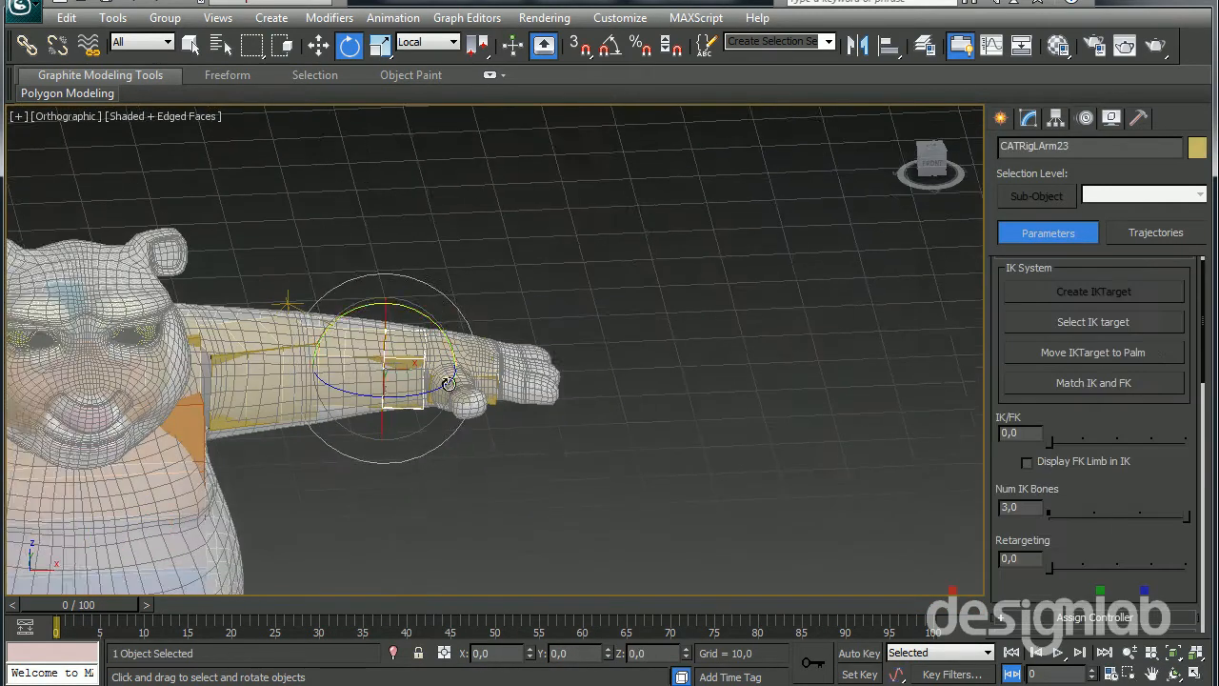
{"action": "scroll", "coordinate": [400, 419], "scroll_direction": "up", "scroll_amount": 4}
{"action": "middle_click_drag", "start_coordinate": [405, 424], "coordinate": [539, 398]}
{"action": "middle_click_drag", "start_coordinate": [479, 443], "coordinate": [491, 381], "text": "alt"}
{"action": "middle_click_drag", "start_coordinate": [716, 397], "coordinate": [680, 404], "text": "alt"}
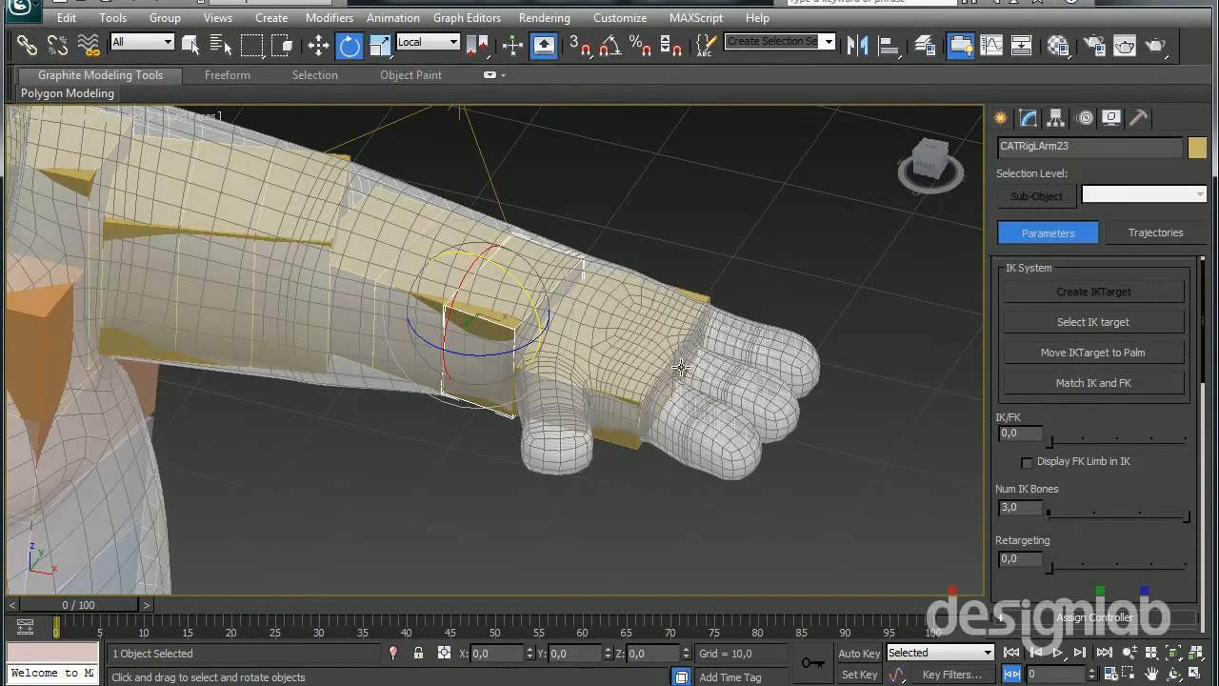
{"action": "left_click", "coordinate": [682, 366]}
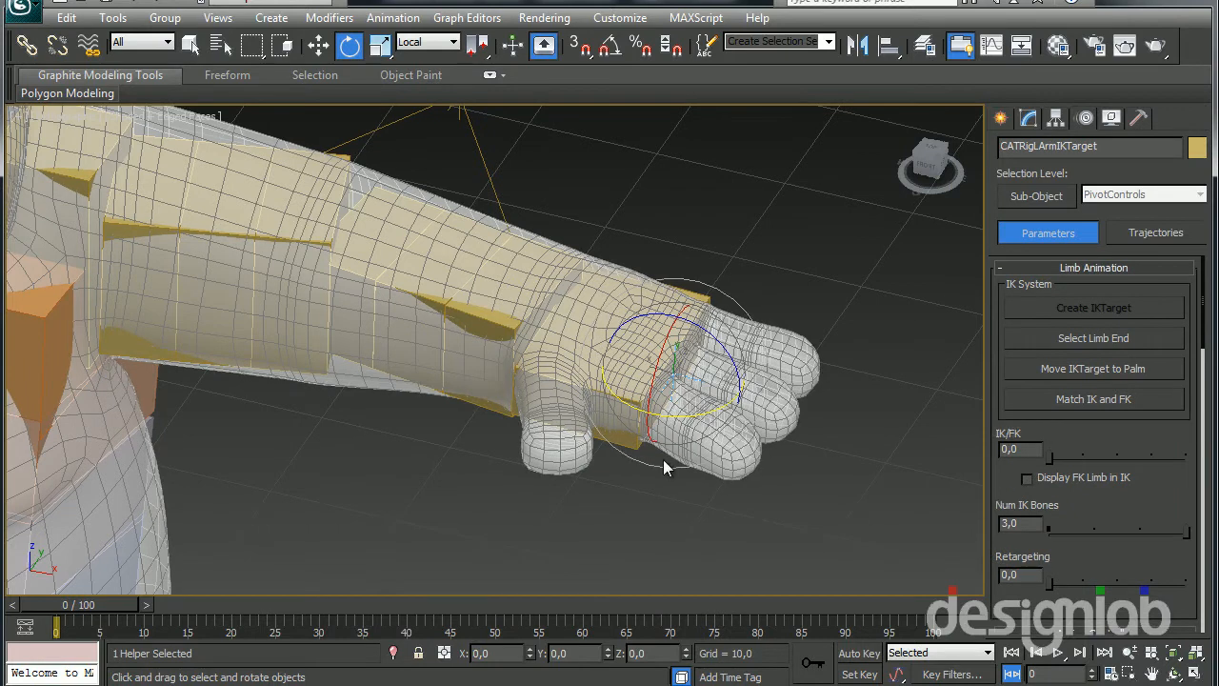
Try to rotate the left arm's IK target from a side view of the hand, and undo the rotation
{"action": "middle_click_drag", "start_coordinate": [664, 462], "coordinate": [644, 476]}
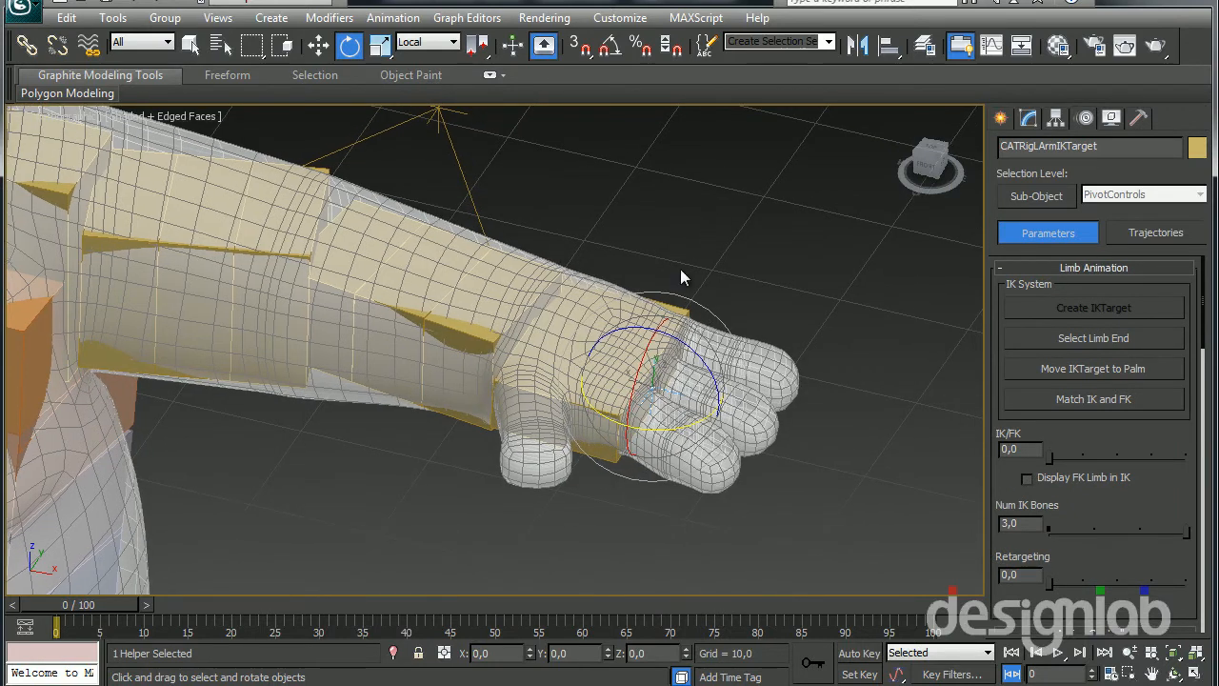
{"action": "middle_click_drag", "start_coordinate": [629, 348], "coordinate": [664, 285], "text": "alt"}
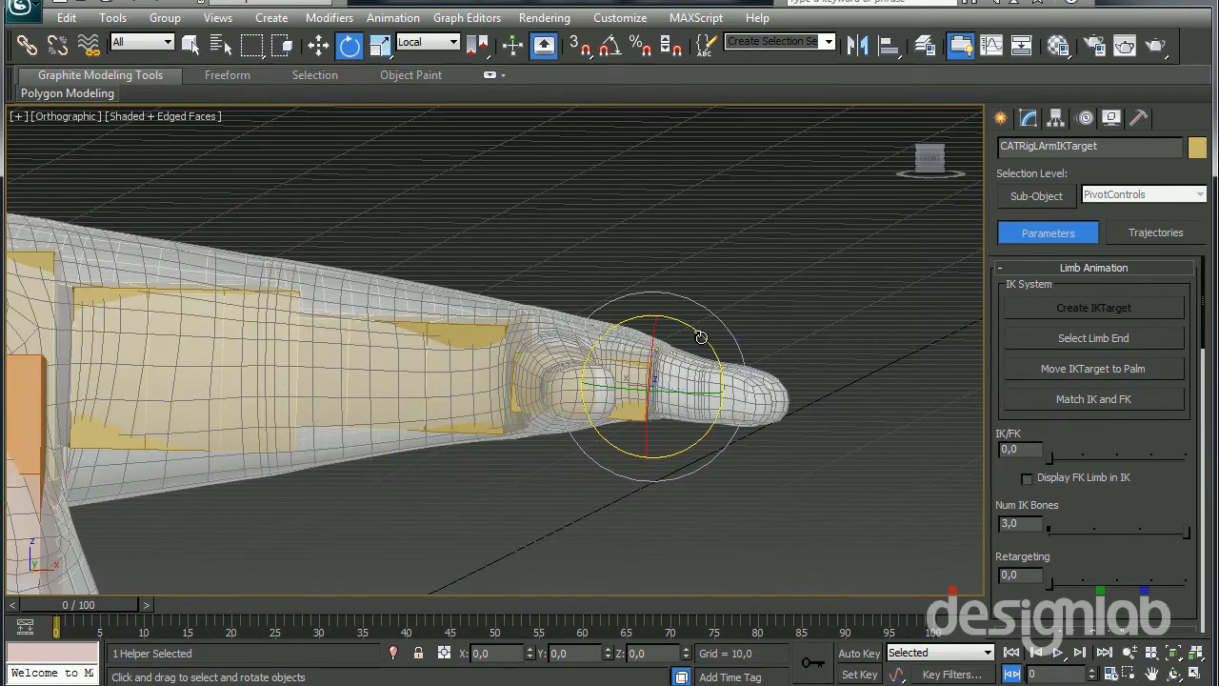
{"action": "left_click_drag", "start_coordinate": [700, 338], "coordinate": [705, 405]}
{"action": "key", "text": "ctrl+z"}
Move the left arm's IK target inwards below the arm and rotate it to test how the bone chain bends
{"action": "key", "text": "w"}
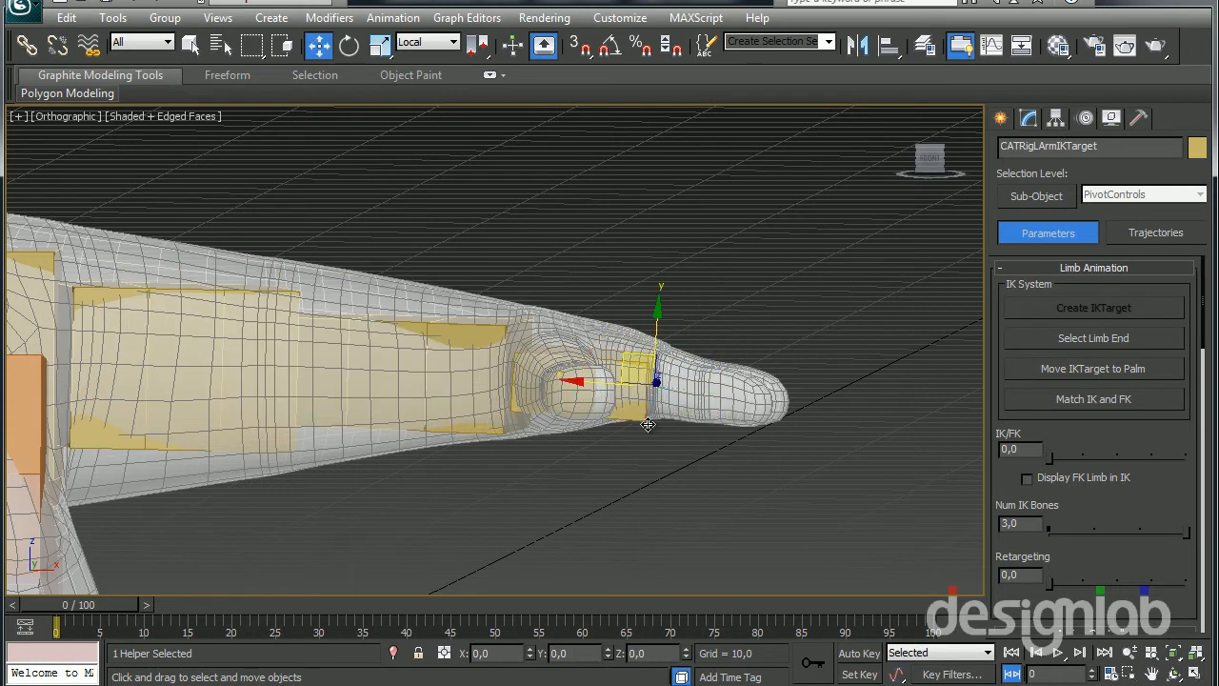
{"action": "left_click_drag", "start_coordinate": [628, 357], "coordinate": [517, 454]}
{"action": "middle_click_drag", "start_coordinate": [517, 454], "coordinate": [497, 560], "text": "alt"}
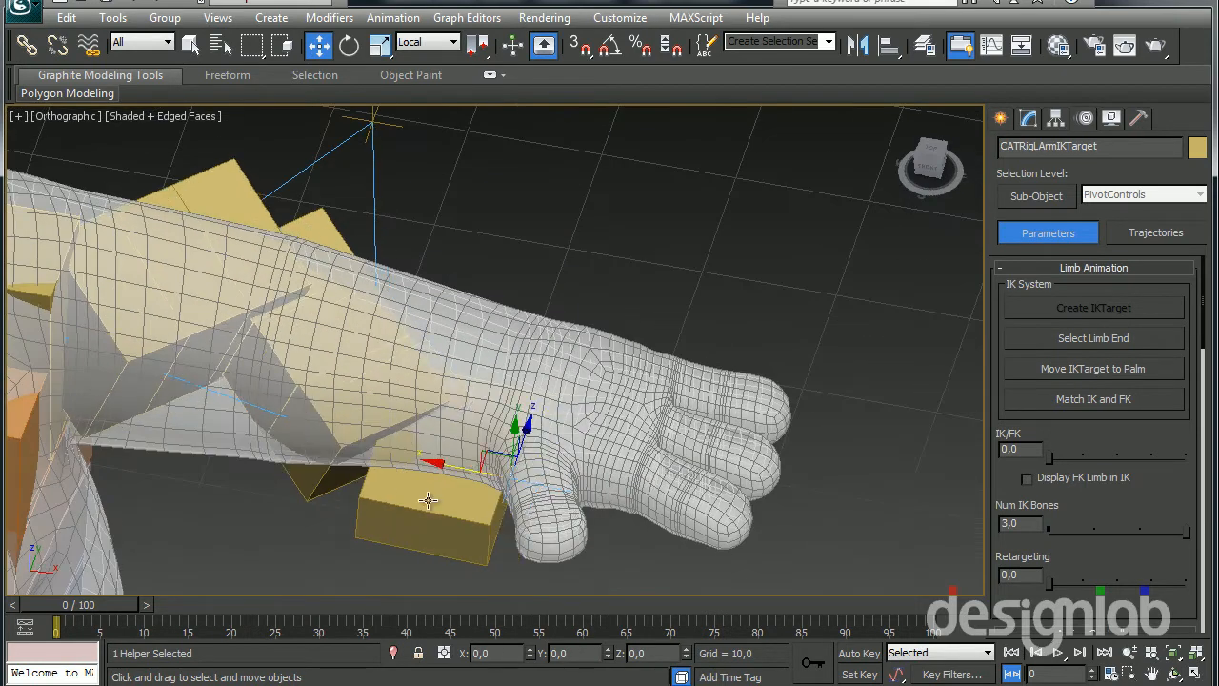
{"action": "middle_click_drag", "start_coordinate": [472, 468], "coordinate": [397, 530], "text": "alt"}
{"action": "key", "text": "e"}
{"action": "left_click_drag", "start_coordinate": [476, 447], "coordinate": [451, 420]}
{"action": "middle_click_drag", "start_coordinate": [451, 420], "coordinate": [422, 511], "text": "alt"}
{"action": "key", "text": "w"}
{"action": "left_click_drag", "start_coordinate": [514, 482], "coordinate": [293, 326]}
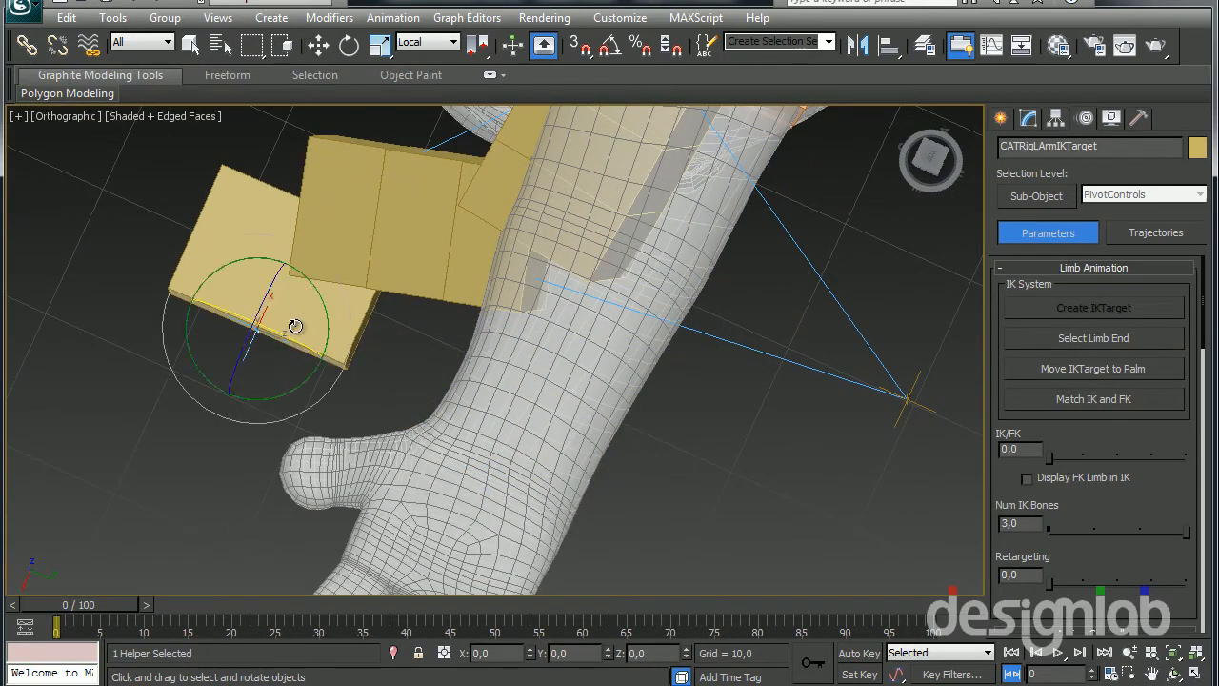
Rotate and reposition the left arm's IK target so the arm hangs down beside the body
{"action": "middle_click_drag", "start_coordinate": [290, 313], "coordinate": [327, 368]}
{"action": "left_click_drag", "start_coordinate": [345, 337], "coordinate": [389, 493]}
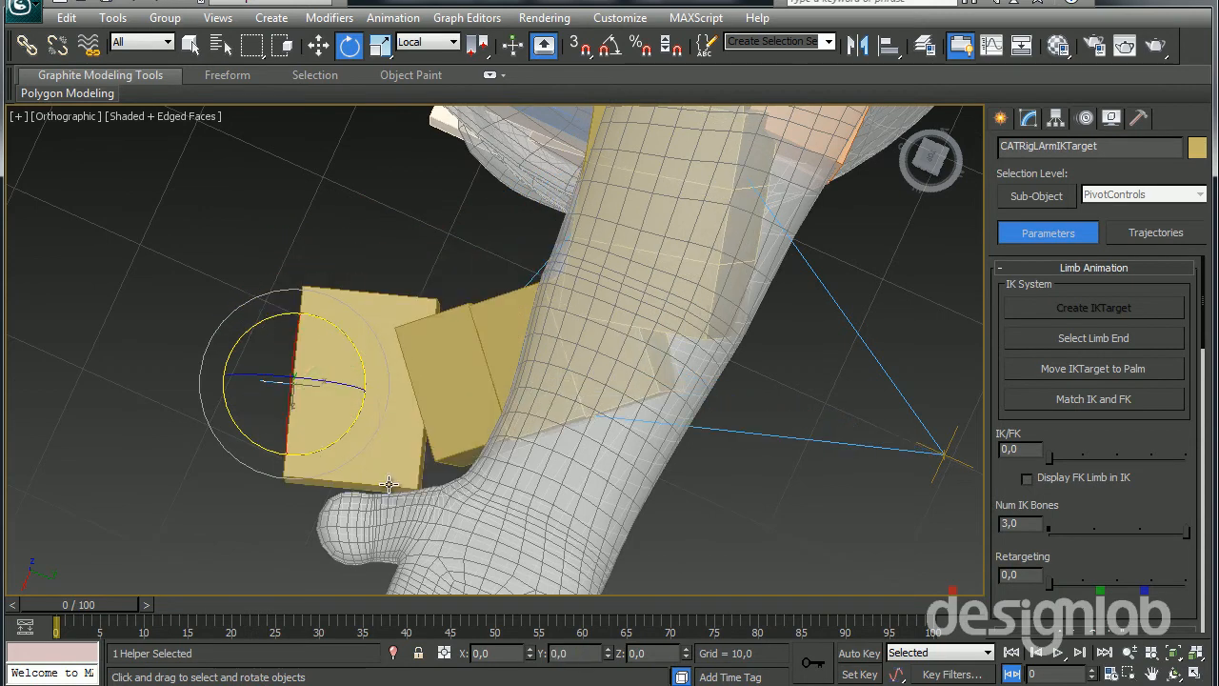
{"action": "left_click_drag", "start_coordinate": [347, 350], "coordinate": [351, 371]}
{"action": "key", "text": "w"}
{"action": "left_click_drag", "start_coordinate": [319, 414], "coordinate": [264, 286]}
{"action": "middle_click_drag", "start_coordinate": [250, 384], "coordinate": [372, 369], "text": "alt"}
{"action": "key", "text": "e"}
{"action": "left_click_drag", "start_coordinate": [322, 318], "coordinate": [375, 358]}
{"action": "right_click", "coordinate": [375, 357]}
{"action": "middle_click_drag", "start_coordinate": [326, 350], "coordinate": [444, 537], "text": "alt"}
{"action": "middle_click_drag", "start_coordinate": [467, 371], "coordinate": [540, 492], "text": "alt"}
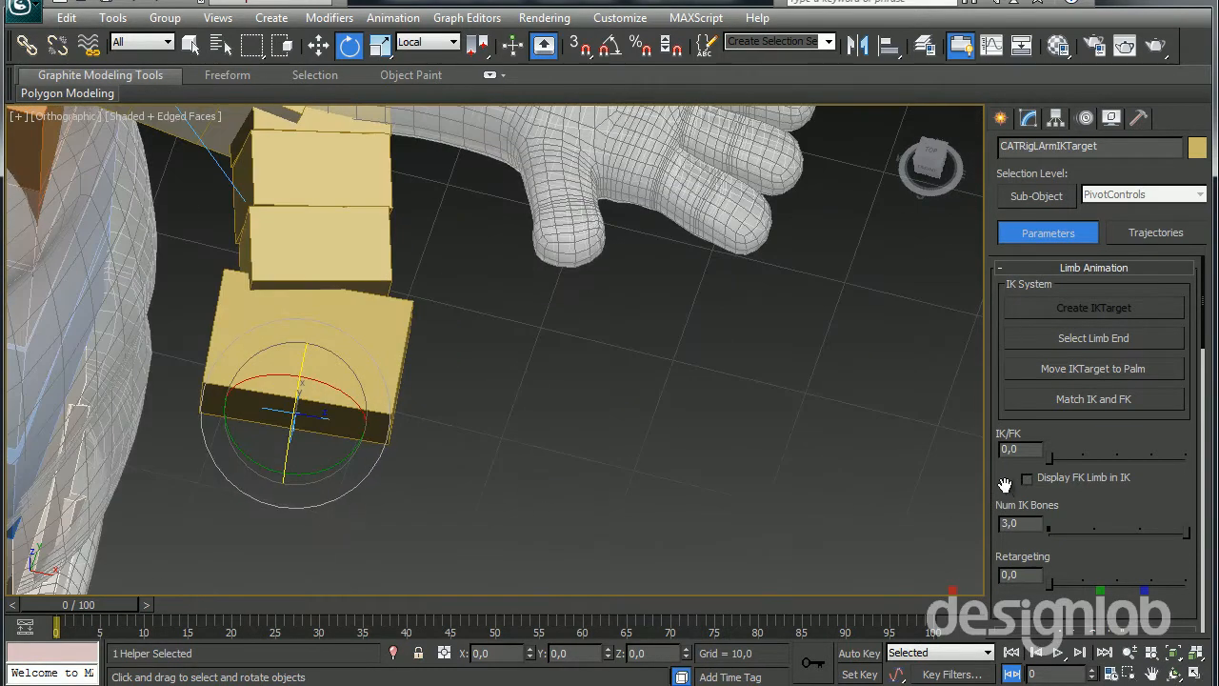
Replace the rig's animation layer with a new absolute layer and delete that one too, leaving the layer list empty
{"action": "scroll", "coordinate": [1006, 485], "scroll_direction": "down", "scroll_amount": 10}
{"action": "left_click", "coordinate": [1063, 627]}
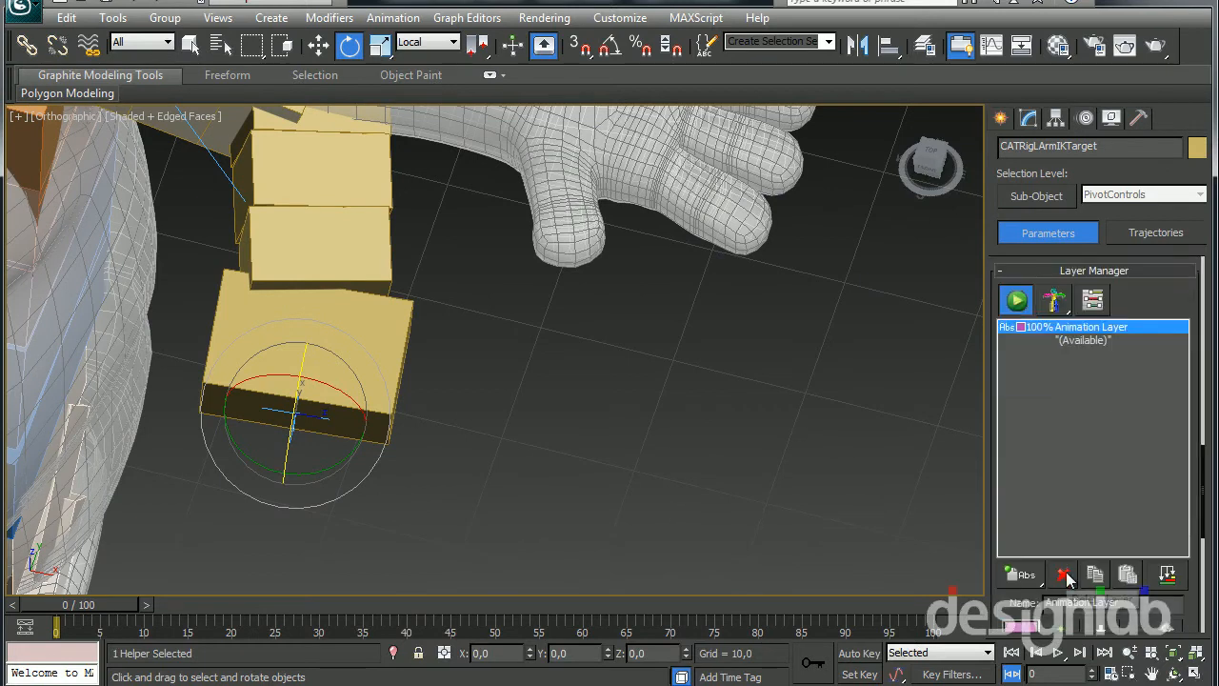
{"action": "left_click", "coordinate": [1017, 575]}
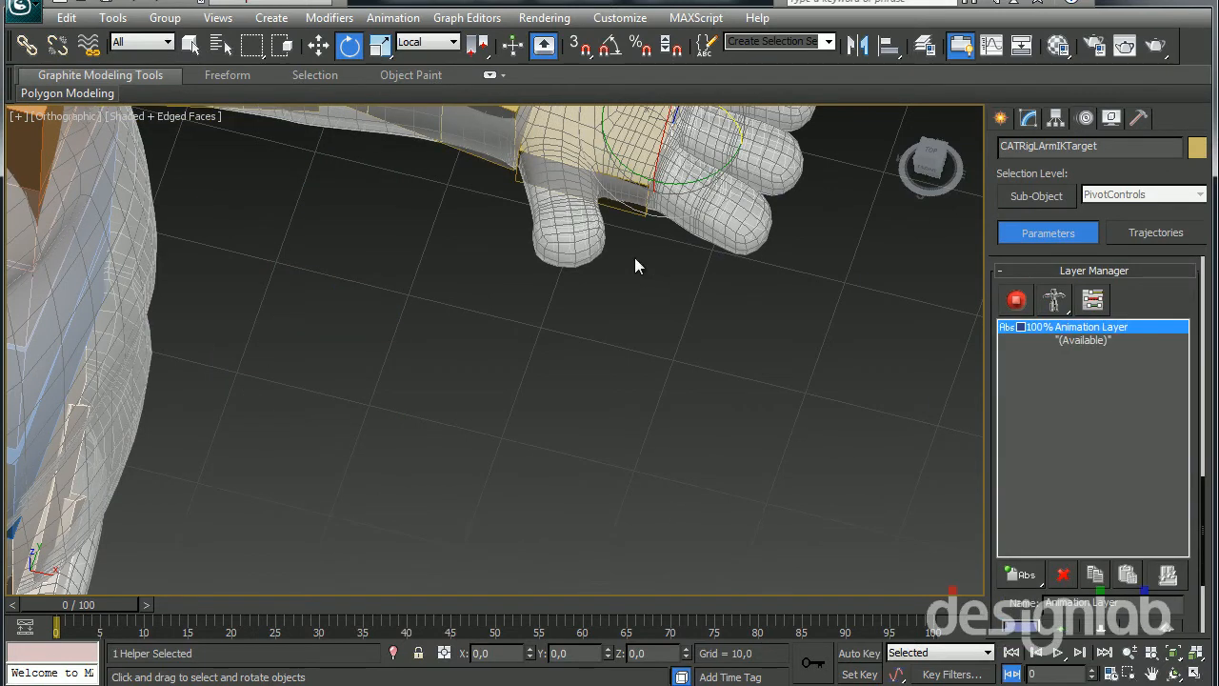
{"action": "middle_click_drag", "start_coordinate": [646, 263], "coordinate": [660, 539]}
{"action": "left_click", "coordinate": [1063, 574]}
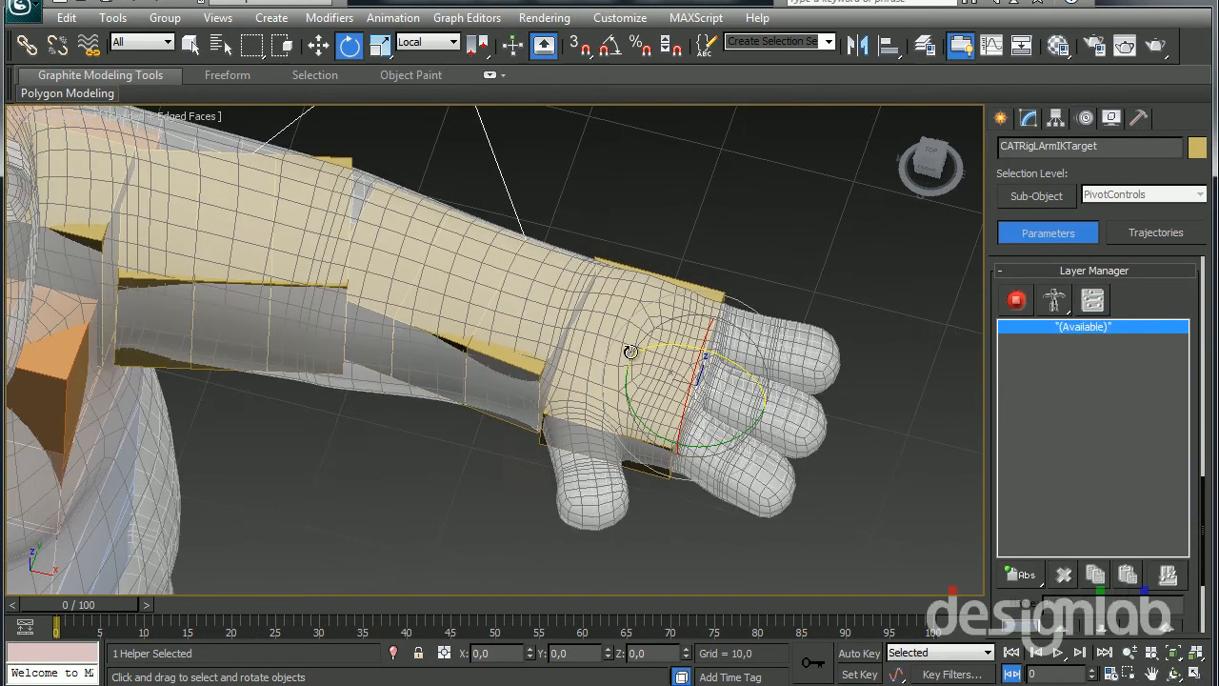
Set the left arm's number of IK bones to 2
{"action": "scroll", "coordinate": [1133, 381], "scroll_direction": "up", "scroll_amount": 10}
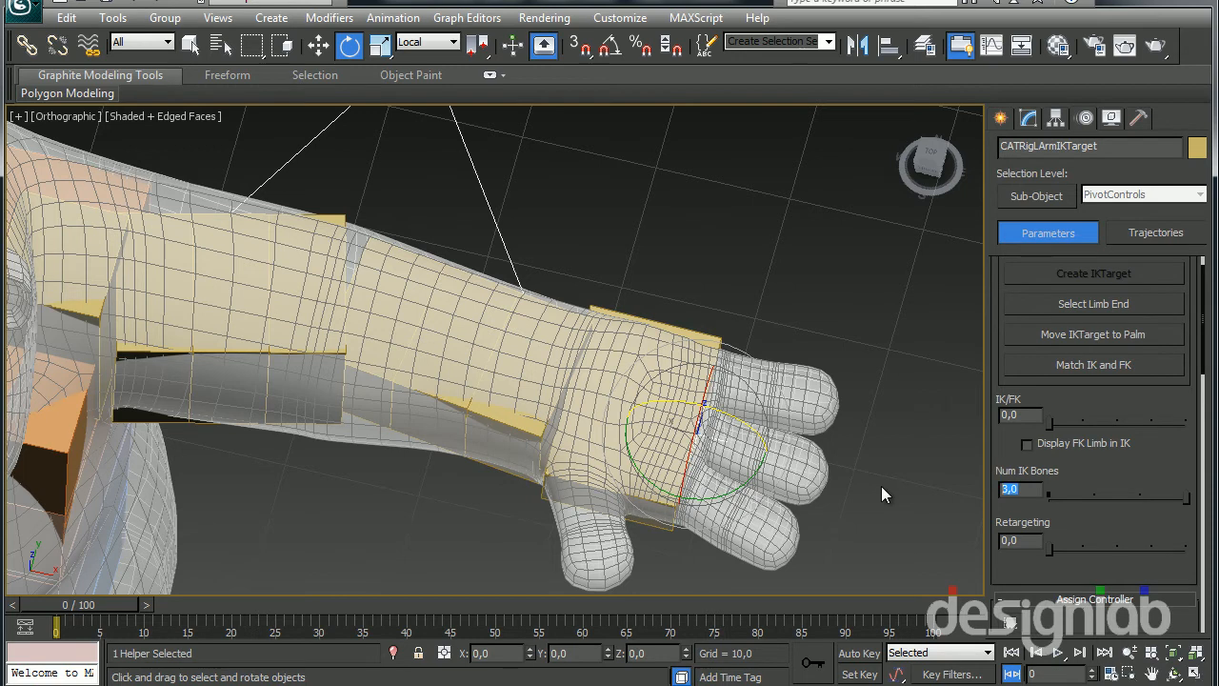
{"action": "type", "text": "2"}
{"action": "key", "text": "Return"}
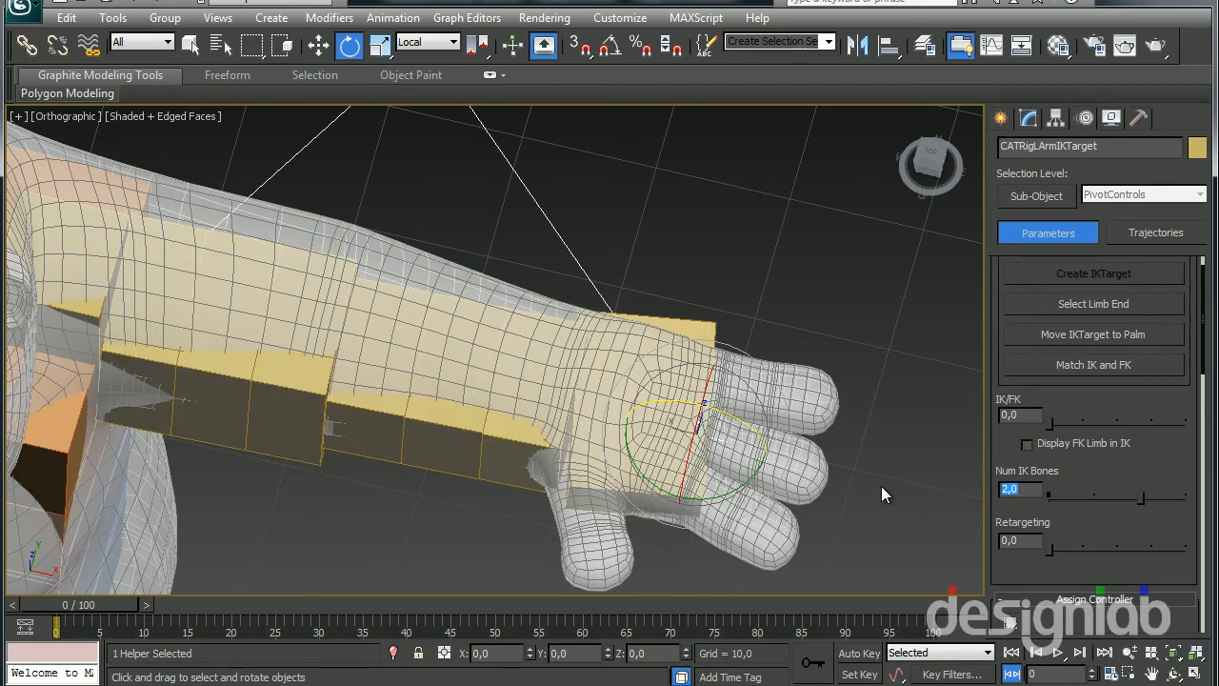
Move the left arm's IK target back from the palm to the wrist so the arm bones line up with the mesh
{"action": "middle_click_drag", "start_coordinate": [598, 440], "coordinate": [645, 437], "text": "alt"}
{"action": "left_click", "coordinate": [318, 45]}
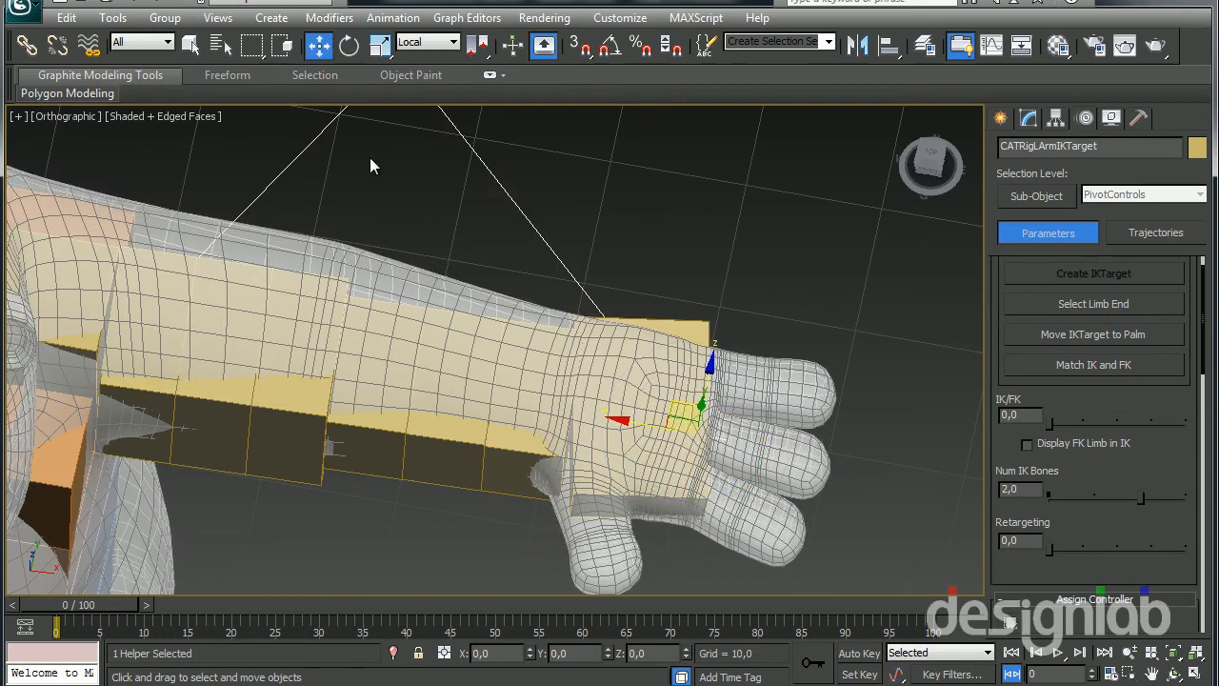
{"action": "left_click_drag", "start_coordinate": [648, 433], "coordinate": [511, 424]}
{"action": "middle_click_drag", "start_coordinate": [511, 424], "coordinate": [384, 406], "text": "alt"}
Add an absolute animation layer, switch the rig to animation mode, and move the left arm's IK target in front of the body
{"action": "scroll", "coordinate": [1040, 491], "scroll_direction": "down", "scroll_amount": 10}
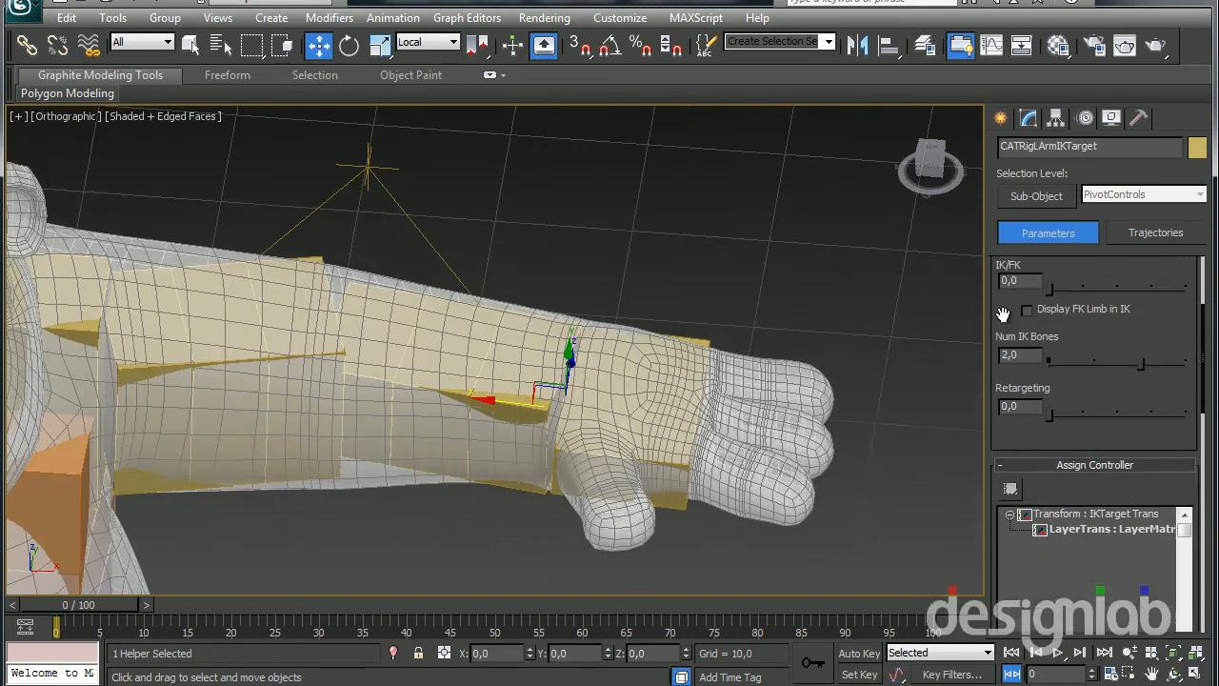
{"action": "left_click", "coordinate": [1028, 620]}
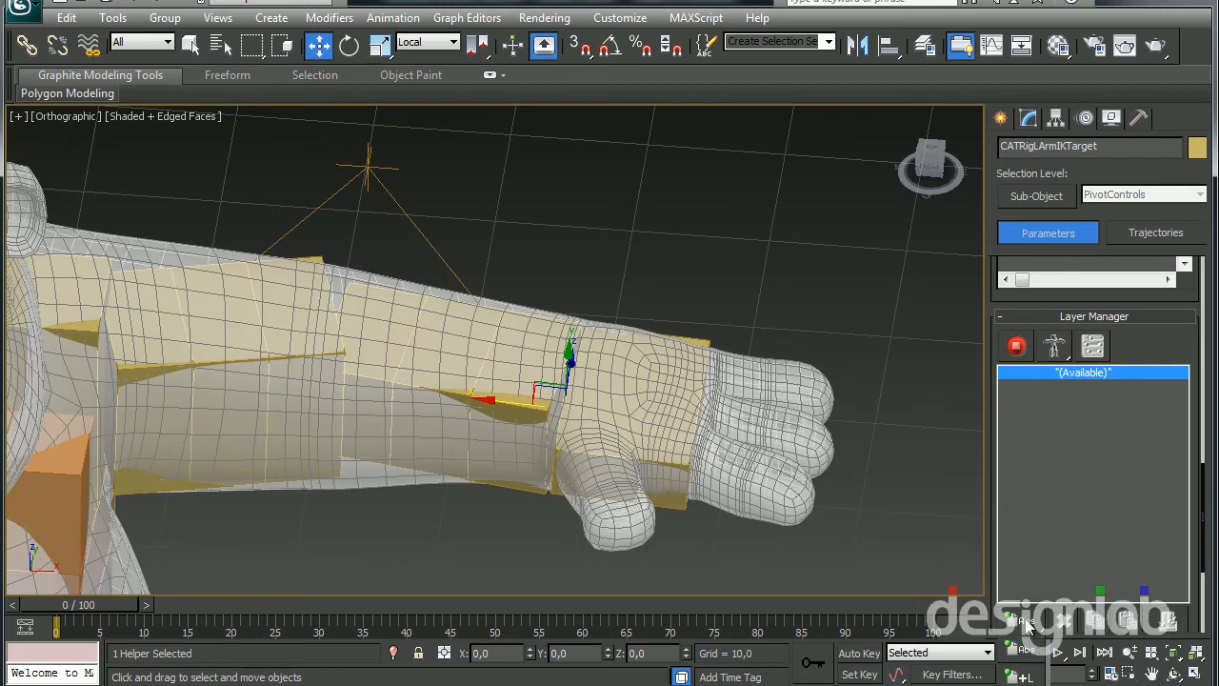
{"action": "middle_click_drag", "start_coordinate": [818, 447], "coordinate": [606, 416], "text": "alt"}
{"action": "middle_click_drag", "start_coordinate": [547, 370], "coordinate": [131, 448], "text": "alt"}
Try rotating the left arm's IK target to test its effect on the hand
{"action": "key", "text": "e"}
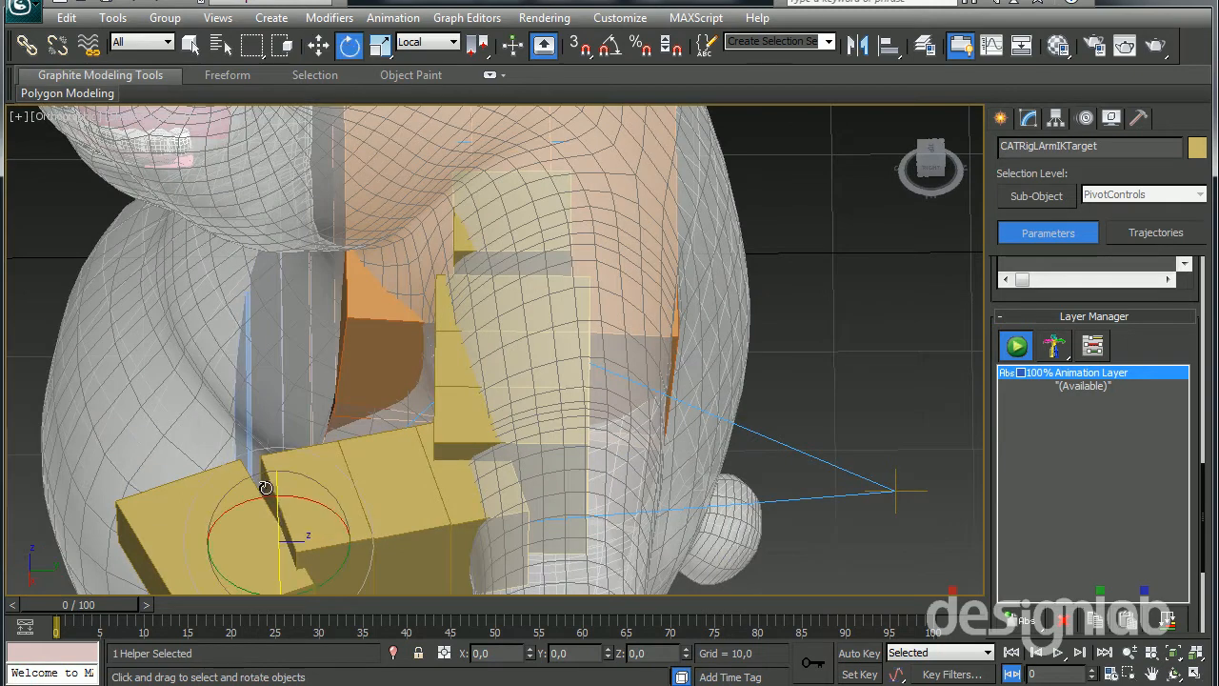
{"action": "left_click_drag", "start_coordinate": [283, 505], "coordinate": [265, 497]}
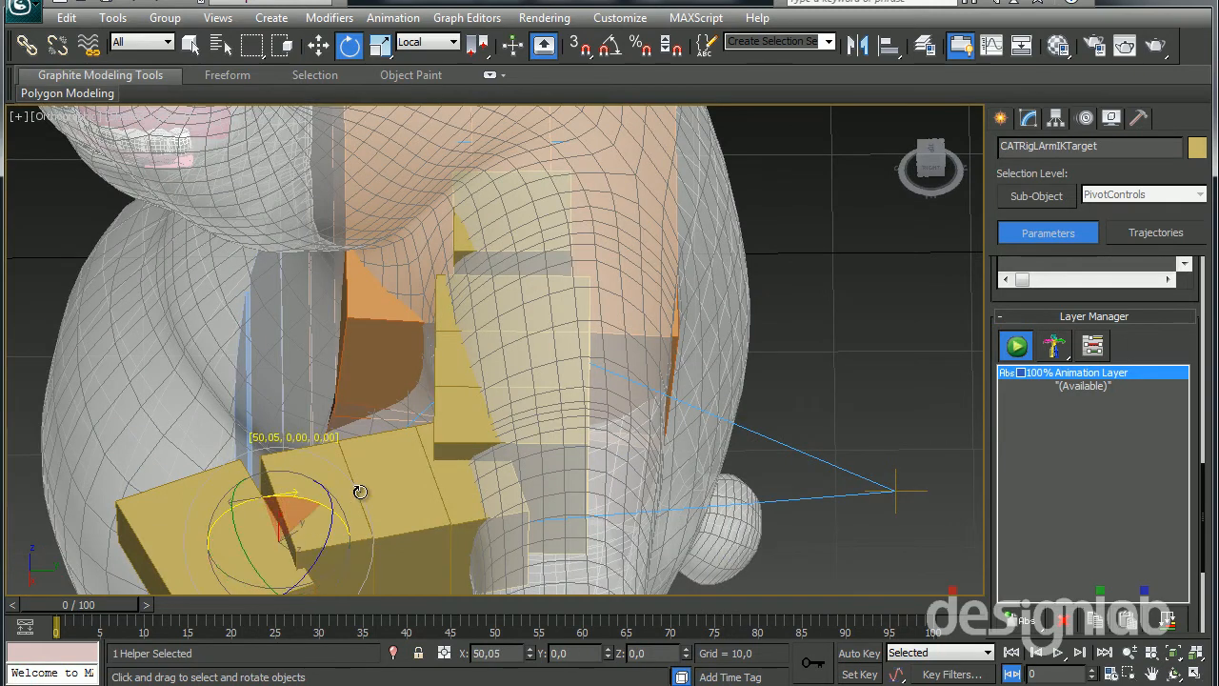
{"action": "middle_click_drag", "start_coordinate": [354, 516], "coordinate": [322, 400], "text": "alt"}
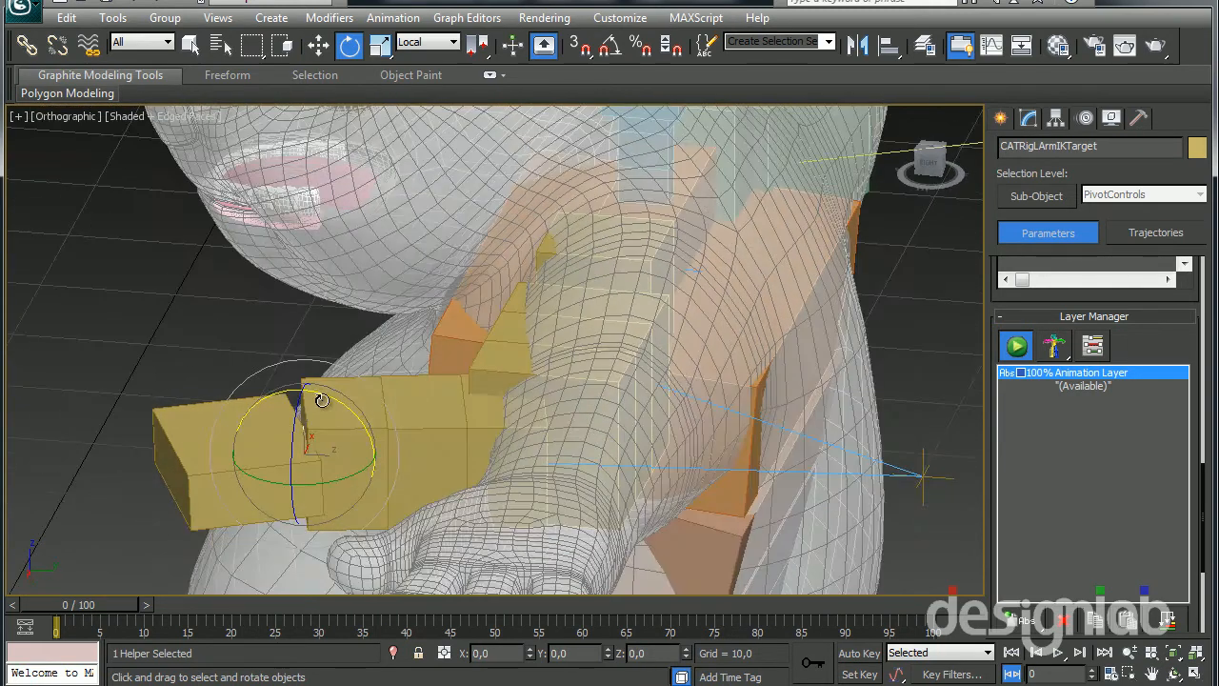
{"action": "middle_click_drag", "start_coordinate": [334, 342], "coordinate": [190, 455], "text": "alt"}
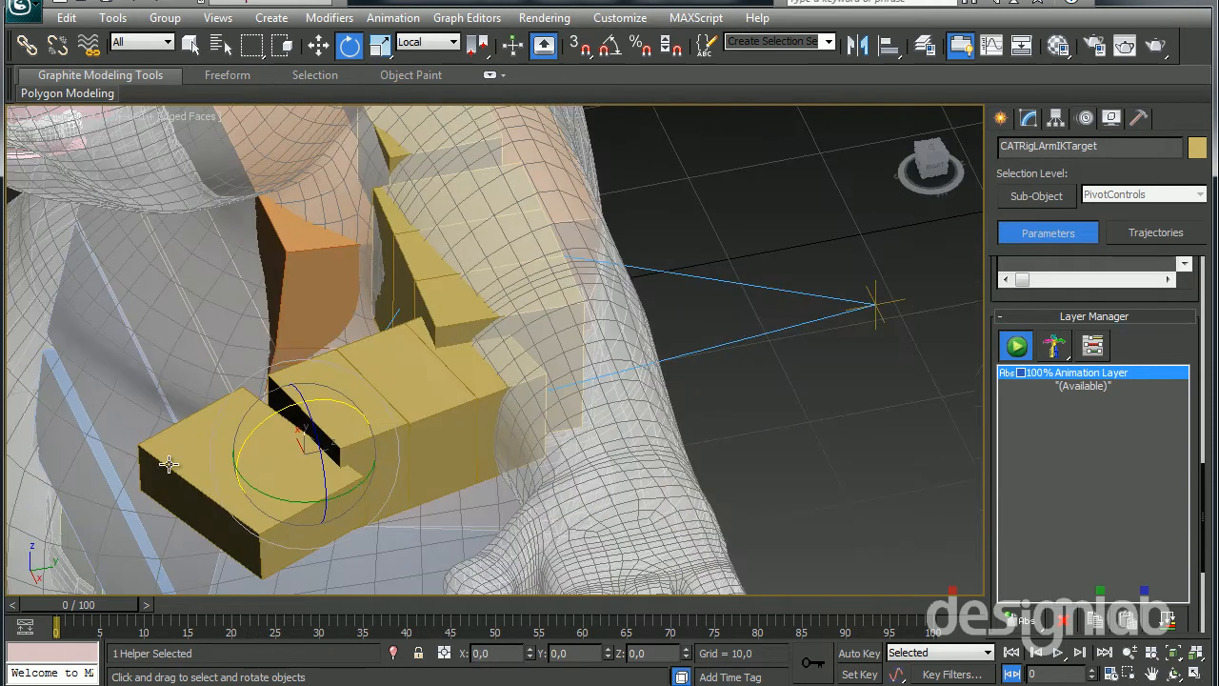
Select the left palm bone and test rotating it on its own around its local axes, cancelling the trial rotations
{"action": "left_click", "coordinate": [188, 456]}
{"action": "mouse_move", "coordinate": [275, 408]}
{"action": "left_mouse_down"}
{"action": "mouse_move", "coordinate": [315, 402]}
{"action": "mouse_move", "coordinate": [286, 429]}
{"action": "mouse_move", "coordinate": [270, 410]}
{"action": "left_mouse_up"}
{"action": "right_click", "coordinate": [270, 410]}
{"action": "left_click_drag", "start_coordinate": [311, 501], "coordinate": [329, 414]}
{"action": "right_click", "coordinate": [294, 407]}
{"action": "right_click", "coordinate": [330, 414]}
{"action": "middle_click_drag", "start_coordinate": [330, 419], "coordinate": [317, 464], "text": "alt"}
{"action": "mouse_move", "coordinate": [341, 417]}
{"action": "left_mouse_down"}
{"action": "mouse_move", "coordinate": [376, 429]}
{"action": "mouse_move", "coordinate": [312, 412]}
{"action": "mouse_move", "coordinate": [340, 436]}
{"action": "left_mouse_up"}
{"action": "right_click", "coordinate": [321, 422]}
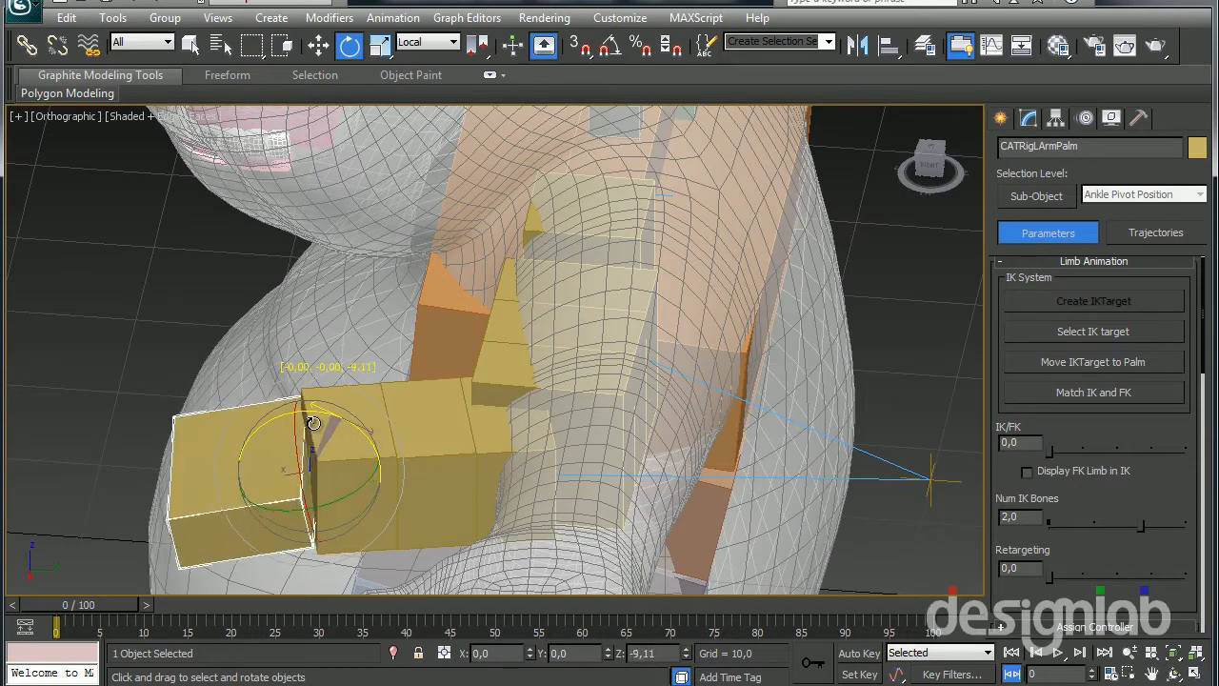
{"action": "middle_click_drag", "start_coordinate": [327, 422], "coordinate": [662, 584], "text": "alt"}
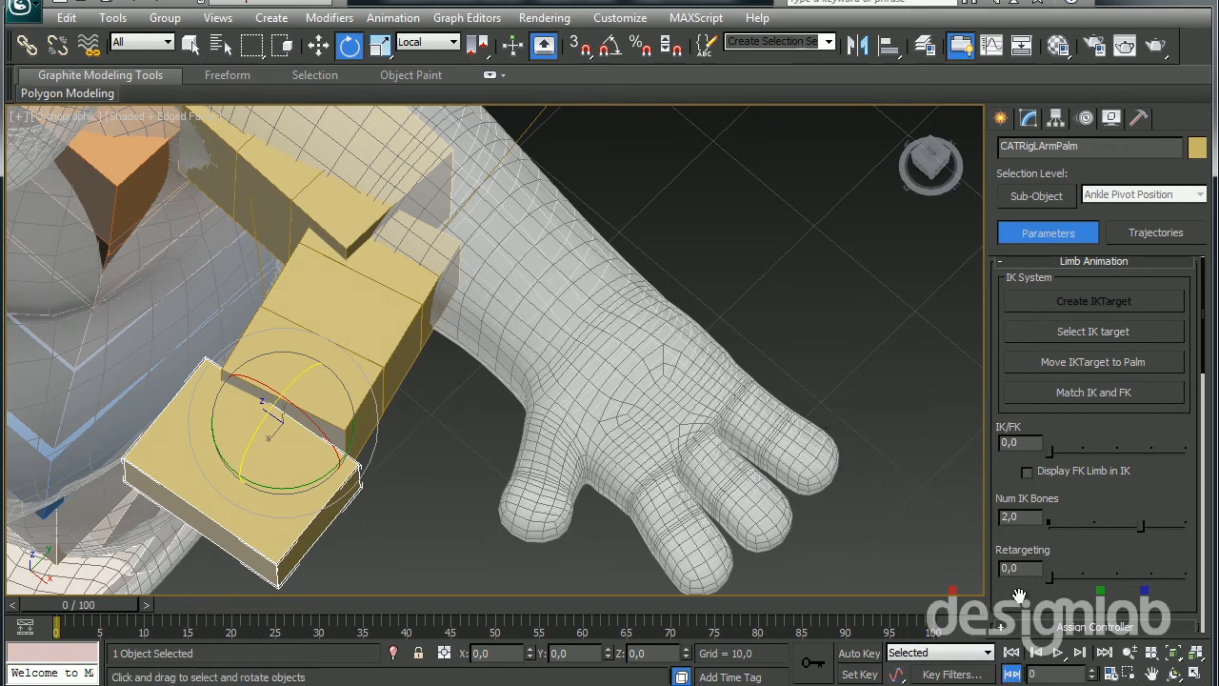
Delete the test animation layer and add a new absolute animation layer in its place
{"action": "scroll", "coordinate": [1017, 597], "scroll_direction": "down", "scroll_amount": 8}
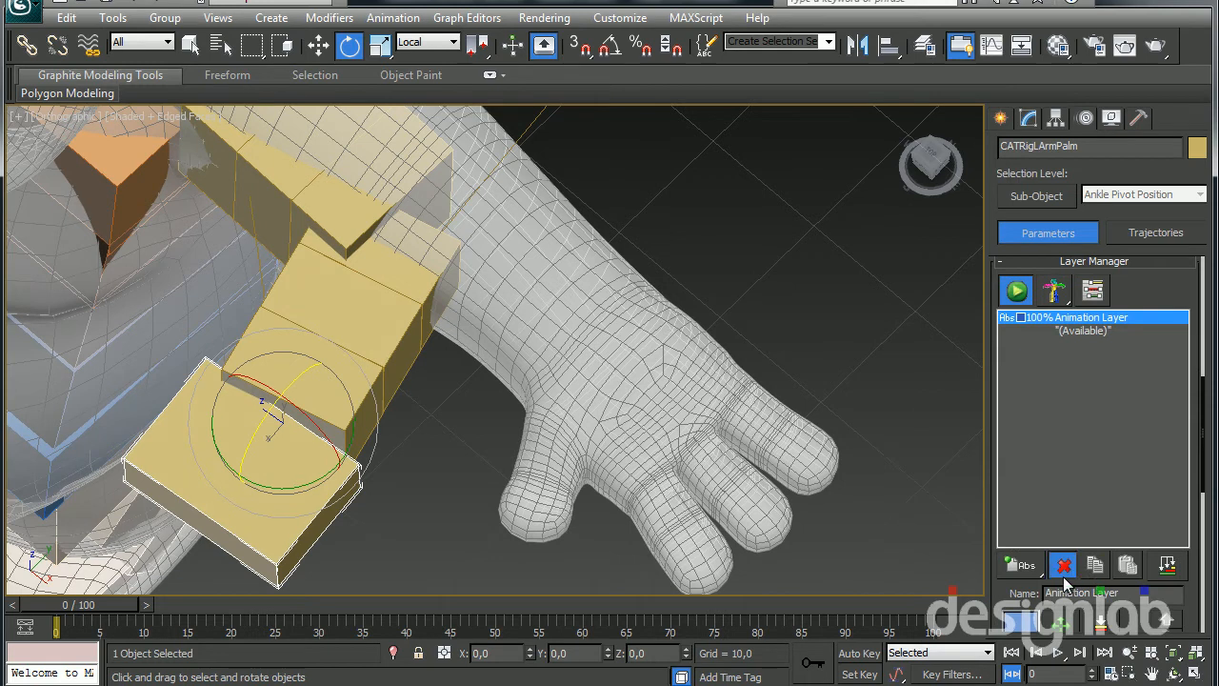
{"action": "left_click", "coordinate": [1063, 571]}
{"action": "left_click", "coordinate": [1034, 567]}
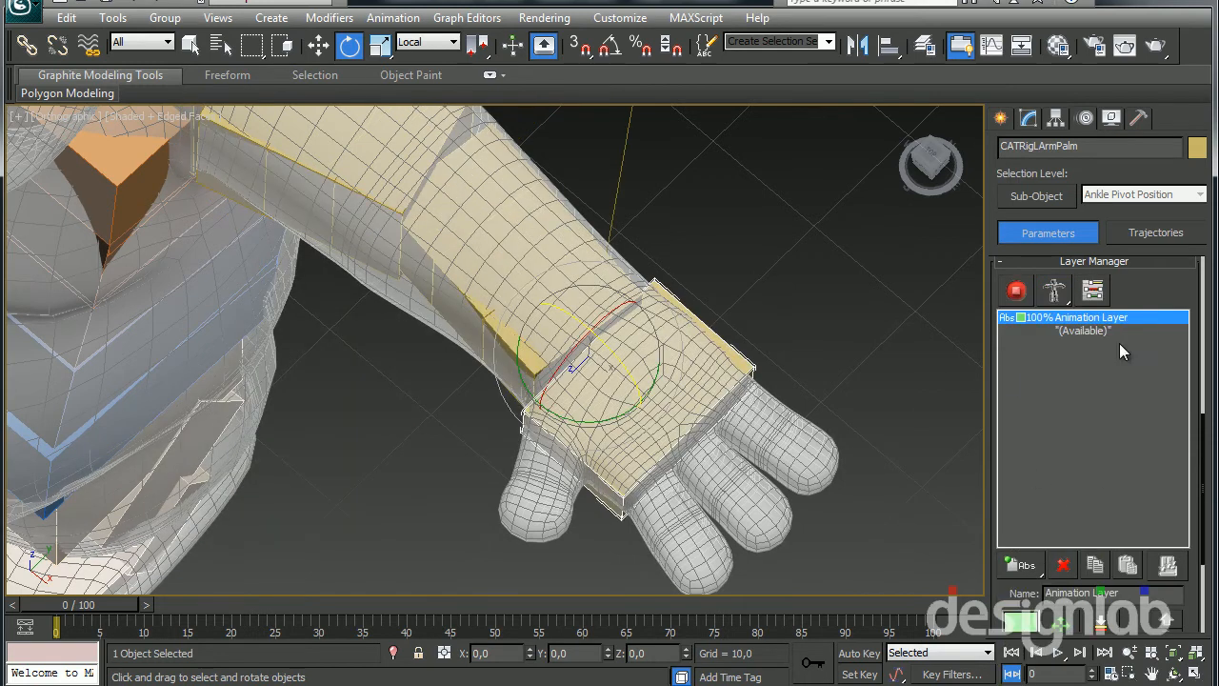
Delete the current absolute animation layer from the rig's layer manager
{"action": "scroll", "coordinate": [1151, 286], "scroll_direction": "up", "scroll_amount": 4}
{"action": "scroll", "coordinate": [1084, 494], "scroll_direction": "down", "scroll_amount": 5}
{"action": "left_click", "coordinate": [1063, 547]}
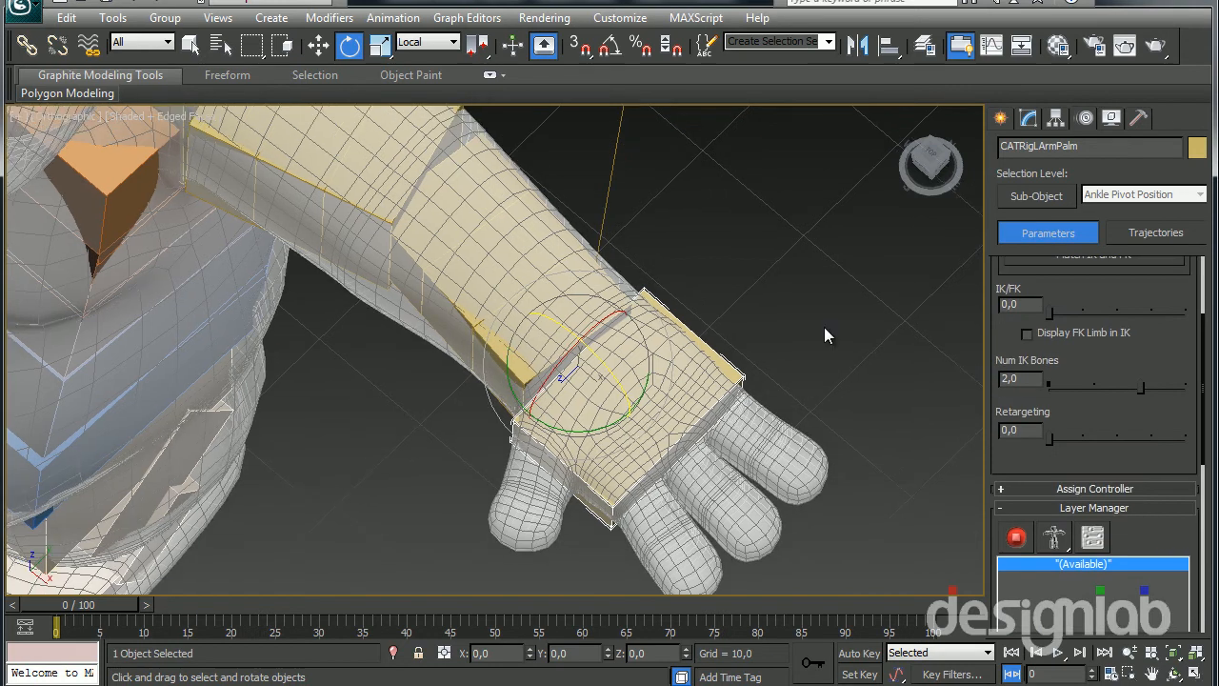
Set the left palm bone's number of digits to 4
{"action": "left_click", "coordinate": [1029, 118]}
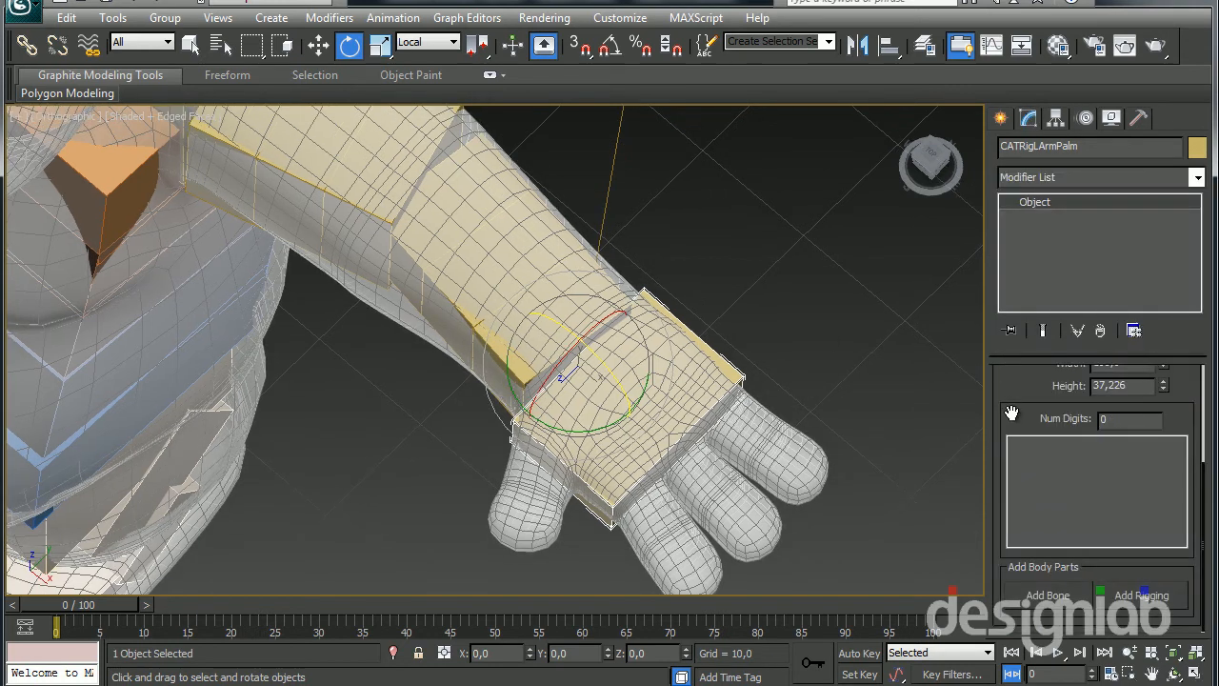
{"action": "left_click_drag", "start_coordinate": [1008, 394], "coordinate": [1015, 471]}
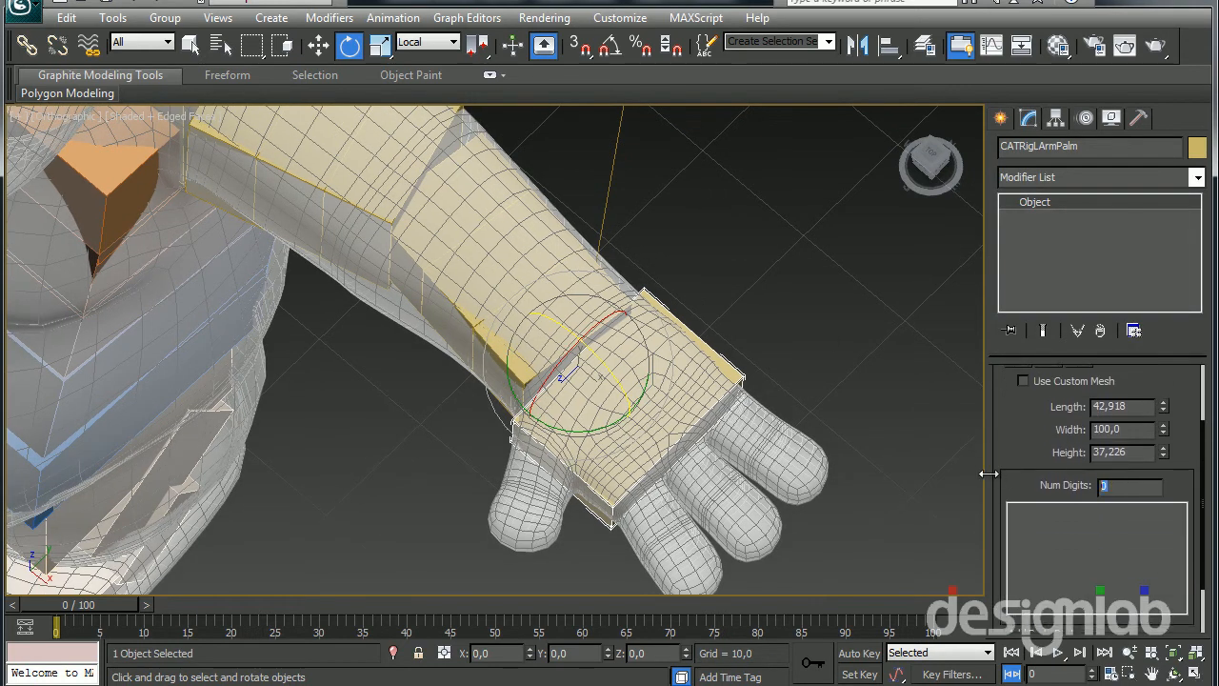
{"action": "type", "text": "4"}
{"action": "key", "text": "Return"}
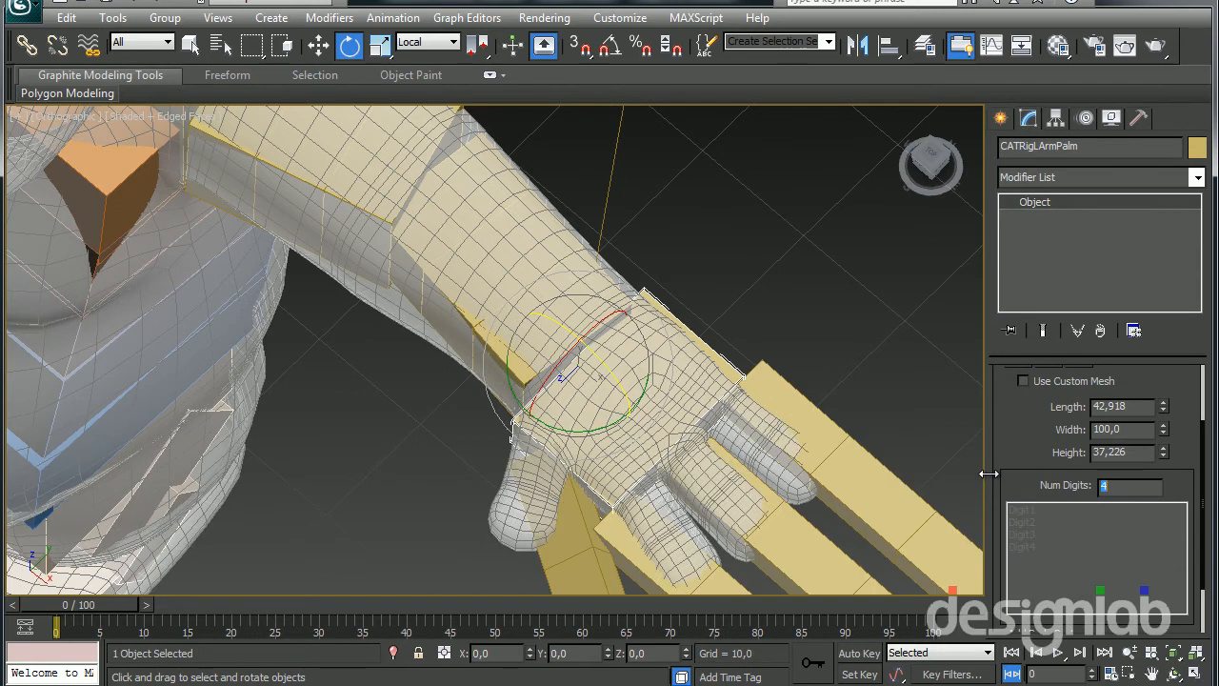
Select all bones of the left hand's outermost finger digit and scale them to 39% along their local X axis
{"action": "double_click", "coordinate": [795, 398]}
{"action": "middle_click_drag", "start_coordinate": [786, 403], "coordinate": [748, 353]}
{"action": "scroll", "coordinate": [714, 329], "scroll_direction": "down", "scroll_amount": 2}
{"action": "key", "text": "r"}
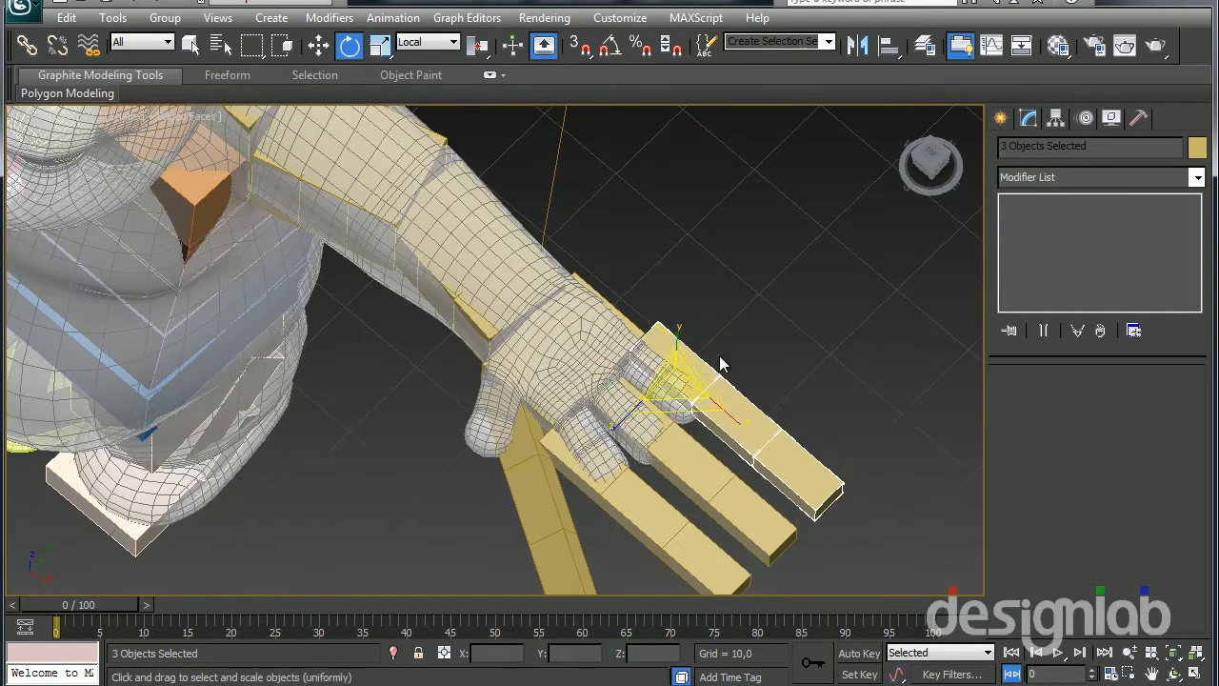
{"action": "left_click_drag", "start_coordinate": [734, 418], "coordinate": [639, 363]}
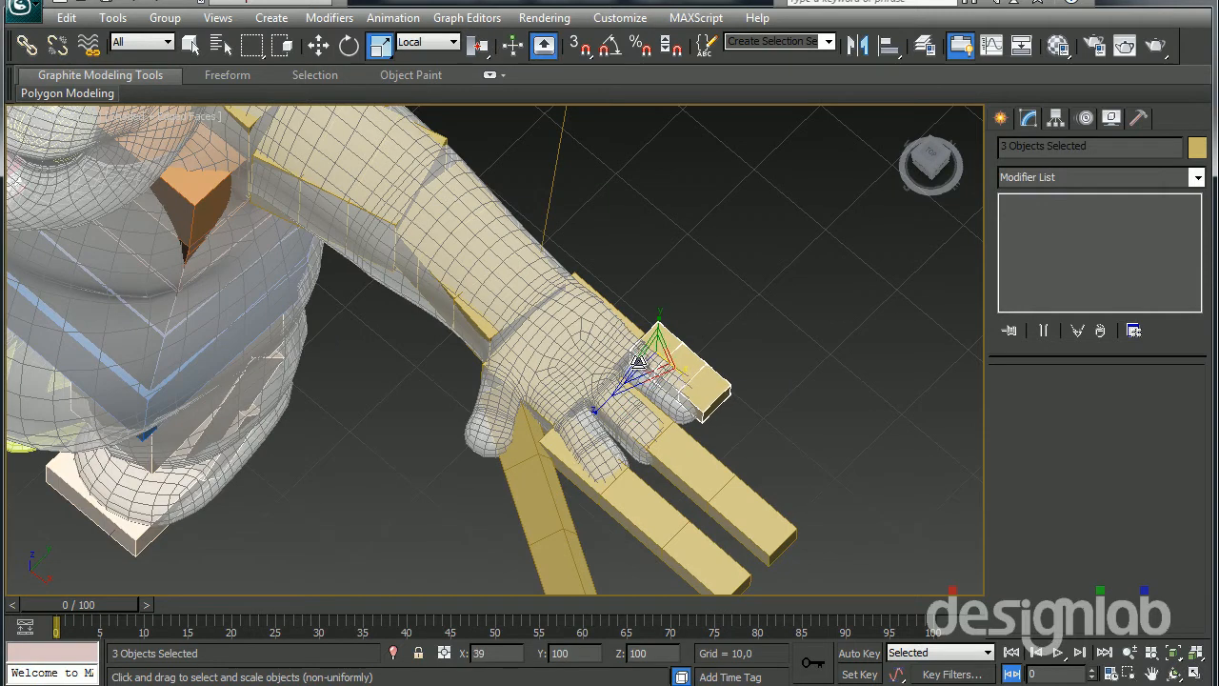
Shorten the middle and index digit chains along their local X axis to roughly fit the mesh fingers
{"action": "double_click", "coordinate": [628, 417]}
{"action": "left_click_drag", "start_coordinate": [683, 463], "coordinate": [583, 397]}
{"action": "double_click", "coordinate": [561, 458]}
{"action": "left_click_drag", "start_coordinate": [561, 458], "coordinate": [563, 436]}
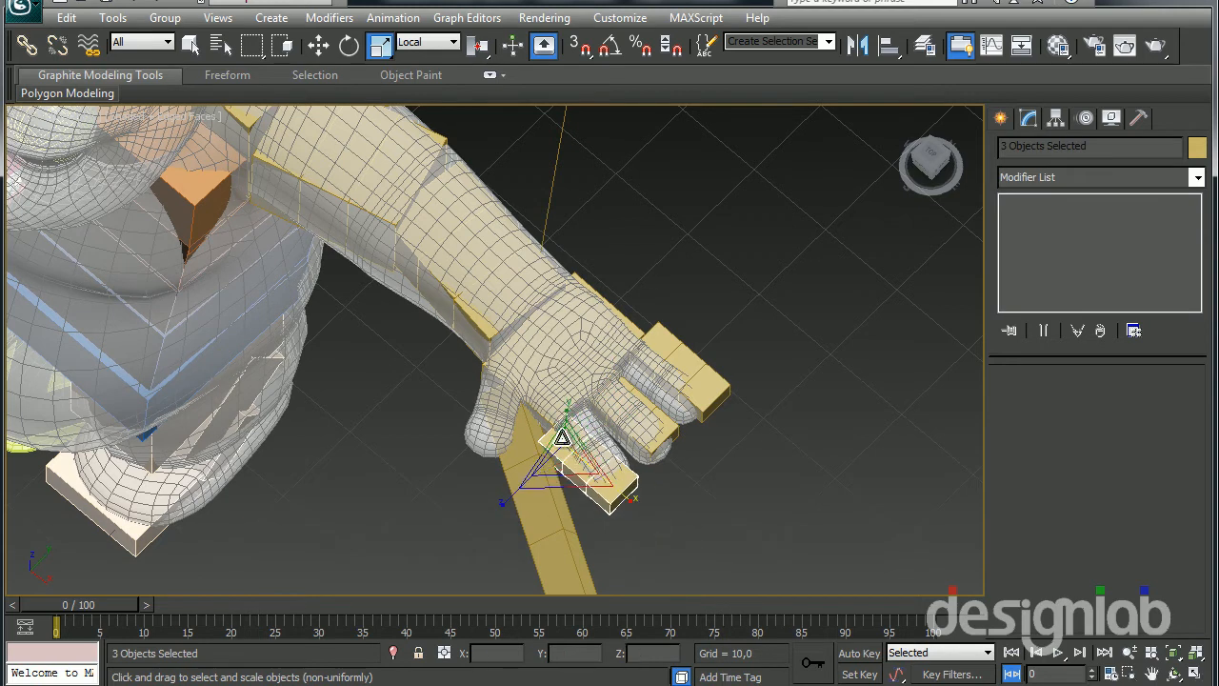
Move the index digit's base bone sideways toward the centre of the mesh's index finger
{"action": "scroll", "coordinate": [561, 419], "scroll_direction": "up", "scroll_amount": 5}
{"action": "scroll", "coordinate": [609, 372], "scroll_direction": "down", "scroll_amount": 2}
{"action": "key", "text": "w"}
{"action": "middle_click_drag", "start_coordinate": [641, 333], "coordinate": [550, 424]}
{"action": "scroll", "coordinate": [523, 313], "scroll_direction": "up", "scroll_amount": 3}
{"action": "middle_click_drag", "start_coordinate": [550, 424], "coordinate": [540, 349]}
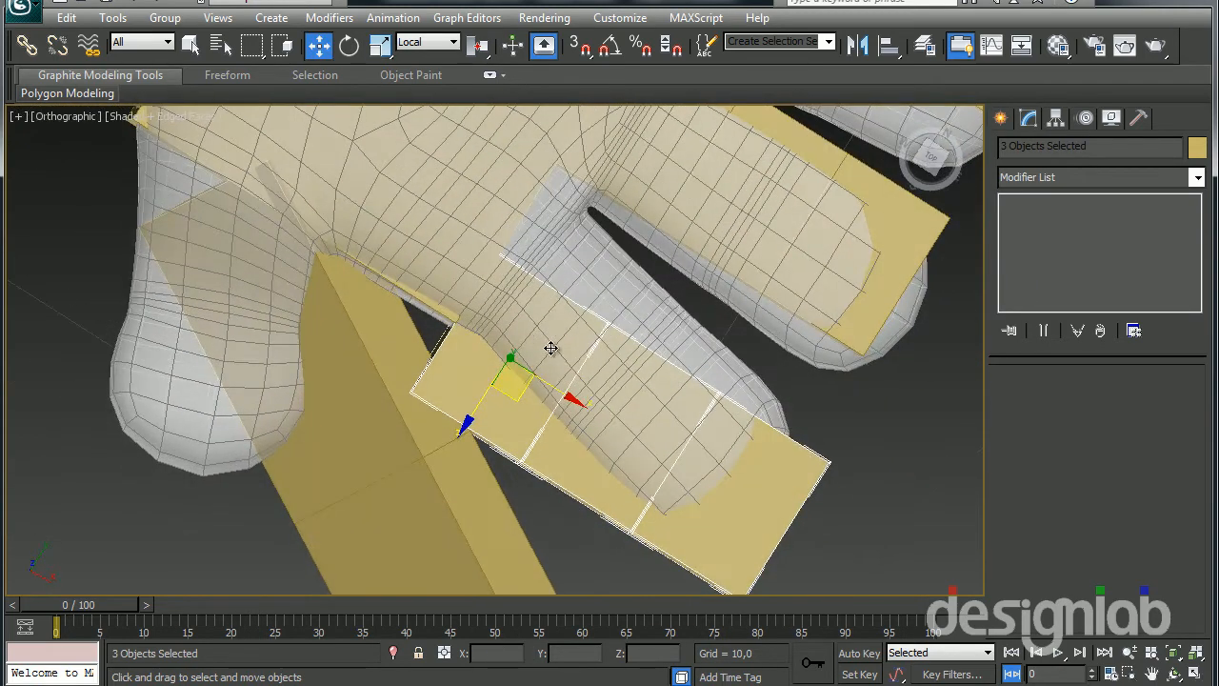
{"action": "left_click", "coordinate": [465, 377]}
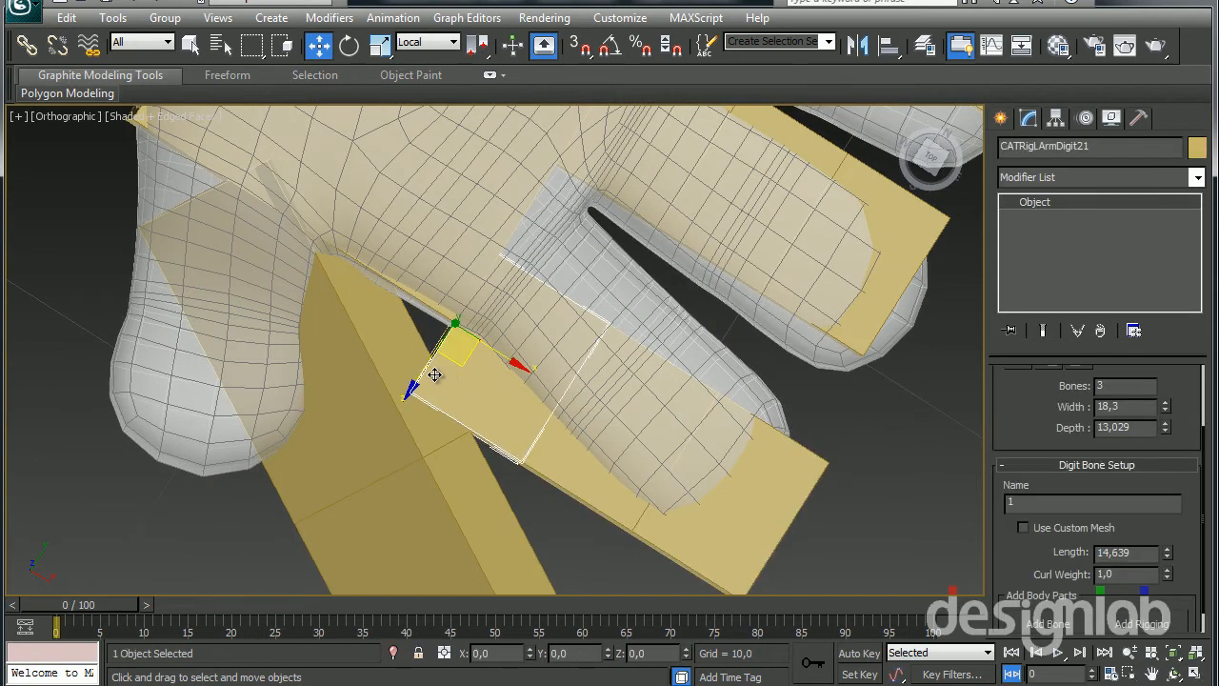
{"action": "left_click_drag", "start_coordinate": [423, 371], "coordinate": [523, 372]}
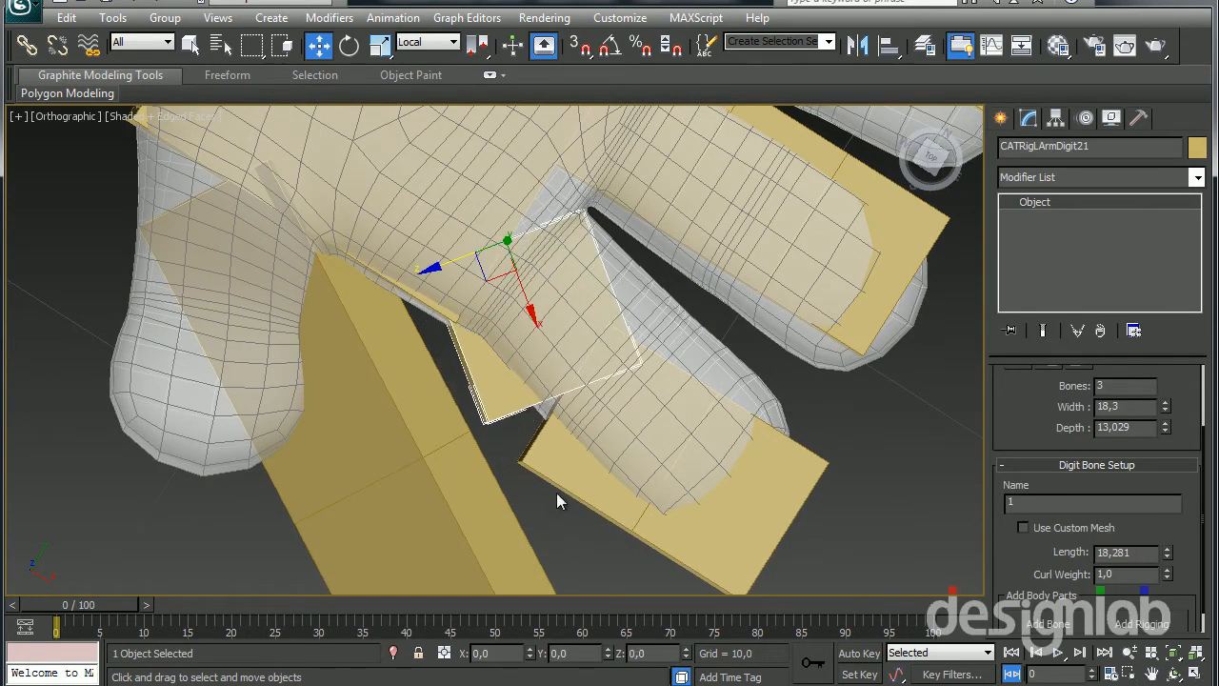
{"action": "middle_click_drag", "start_coordinate": [548, 451], "coordinate": [660, 358], "text": "alt"}
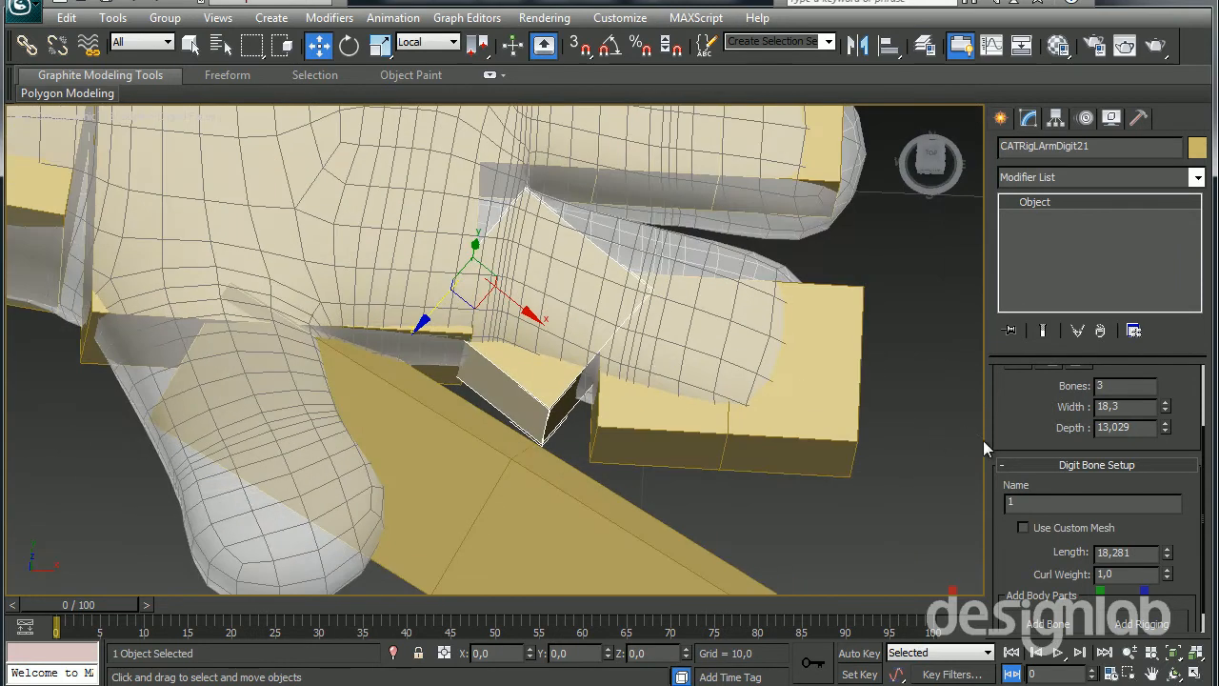
Set the index digit to 1 bone, rotate it into line with the mesh finger, and set it back to 3 bones
{"action": "scroll", "coordinate": [1044, 566], "scroll_direction": "up", "scroll_amount": 1}
{"action": "type", "text": "1"}
{"action": "key", "text": "Return"}
{"action": "key", "text": "e"}
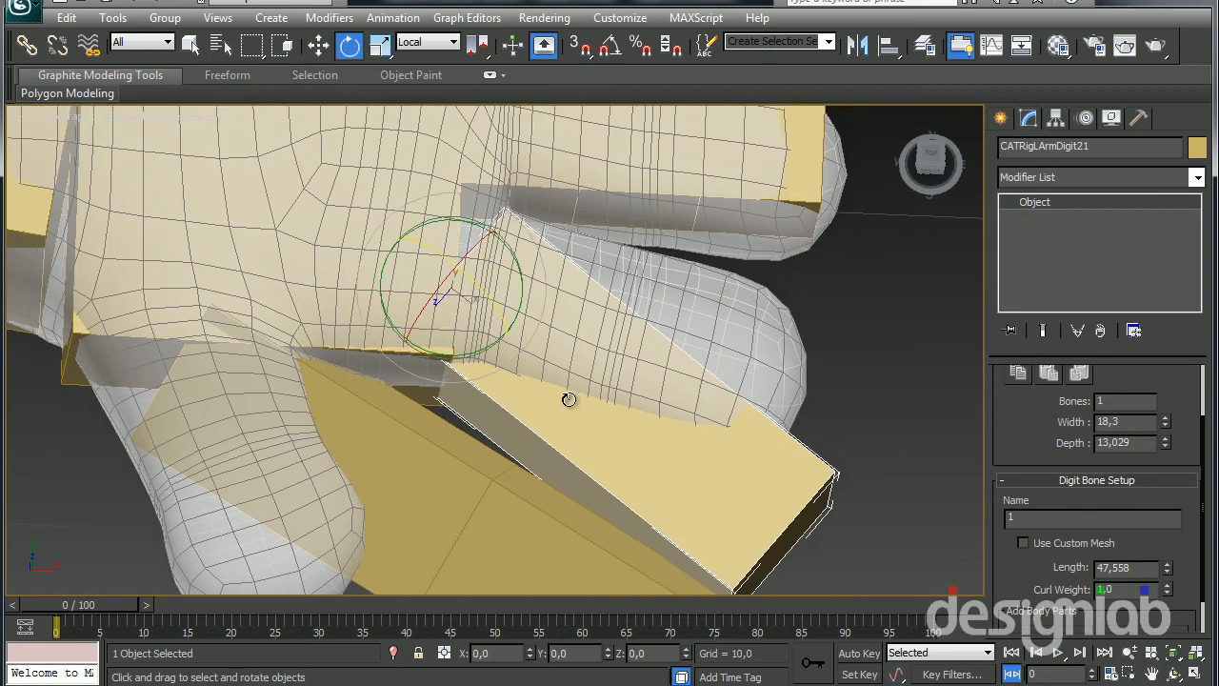
{"action": "left_click_drag", "start_coordinate": [445, 360], "coordinate": [482, 359]}
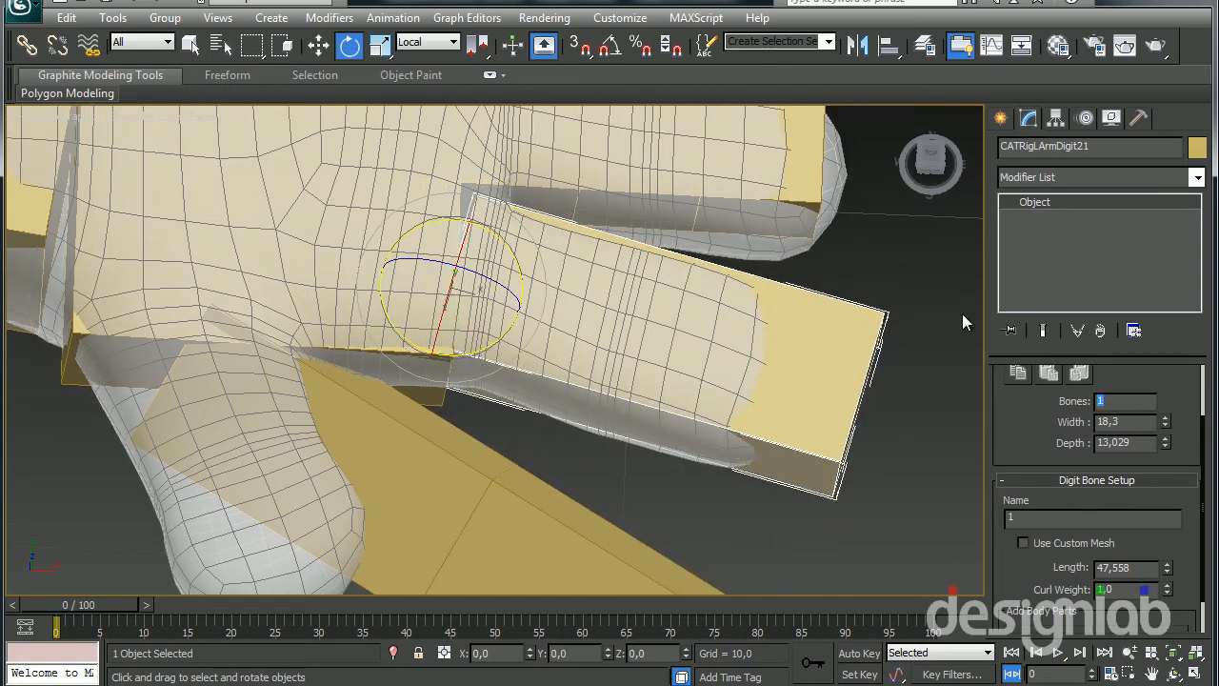
{"action": "type", "text": "3"}
{"action": "key", "text": "Return"}
{"action": "middle_click_drag", "start_coordinate": [770, 356], "coordinate": [652, 298], "text": "alt"}
{"action": "scroll", "coordinate": [620, 313], "scroll_direction": "down", "scroll_amount": 5}
{"action": "left_click", "coordinate": [435, 281]}
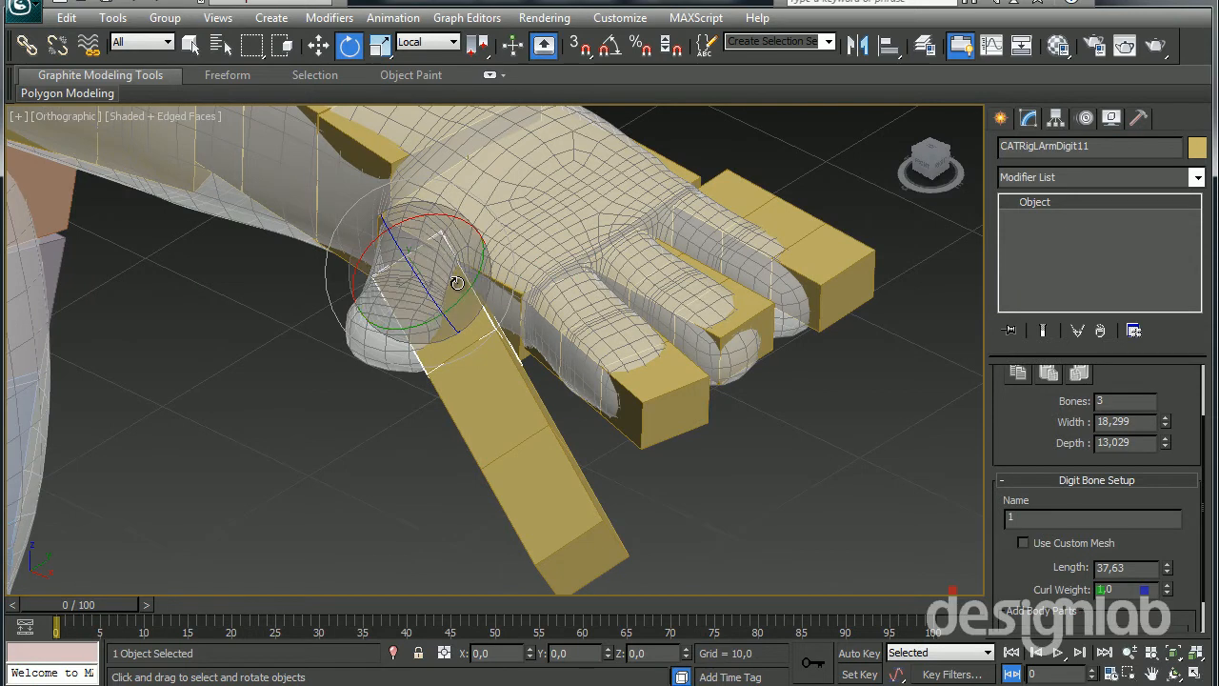
{"action": "double_click", "coordinate": [458, 283]}
{"action": "left_click_drag", "start_coordinate": [492, 332], "coordinate": [315, 375]}
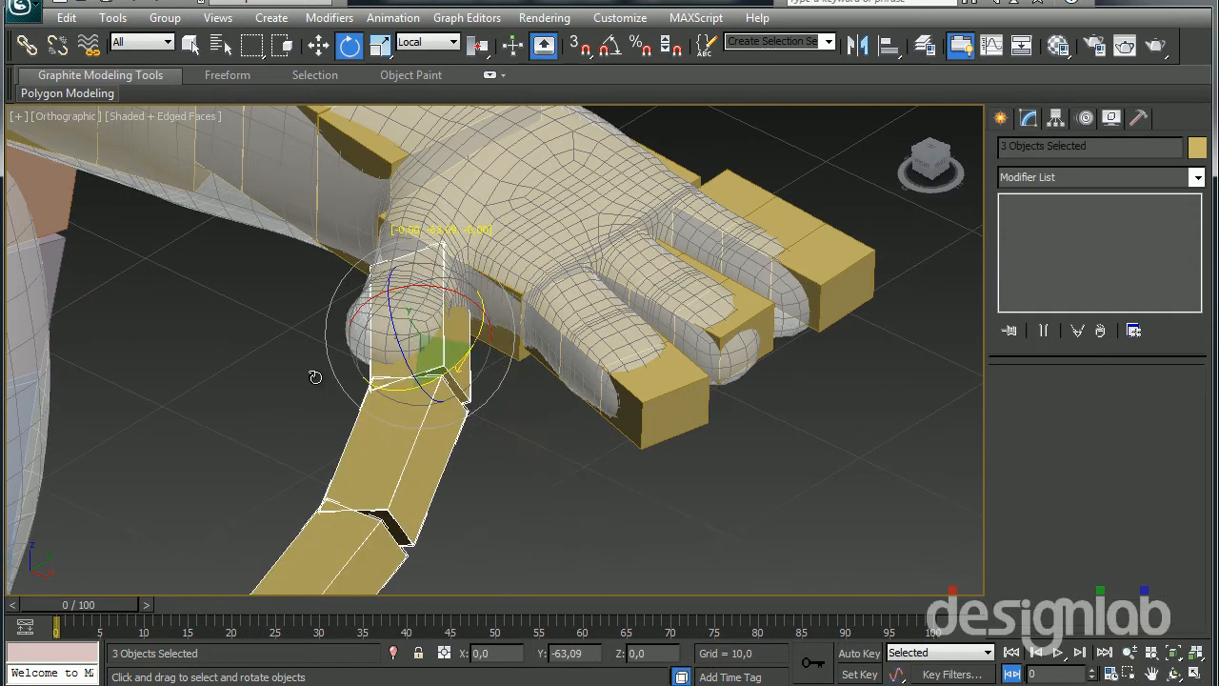
{"action": "right_click", "coordinate": [316, 375]}
Select the thumb digit's base bone alone and rotate it to follow the direction of the mesh thumb
{"action": "left_click", "coordinate": [441, 355]}
{"action": "left_click_drag", "start_coordinate": [469, 283], "coordinate": [397, 340]}
{"action": "middle_click_drag", "start_coordinate": [397, 340], "coordinate": [514, 258], "text": "alt"}
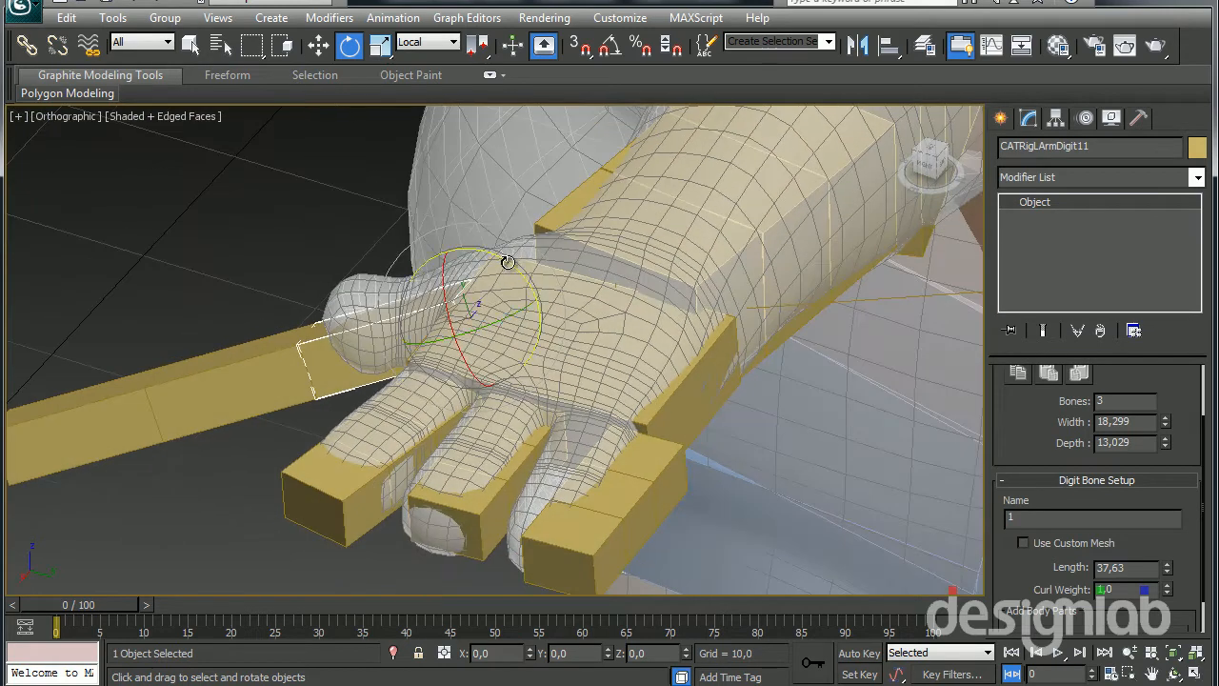
{"action": "left_click_drag", "start_coordinate": [508, 259], "coordinate": [512, 285]}
Select the whole thumb bone chain and shorten it along its length to fit inside the mesh thumb
{"action": "double_click", "coordinate": [311, 334]}
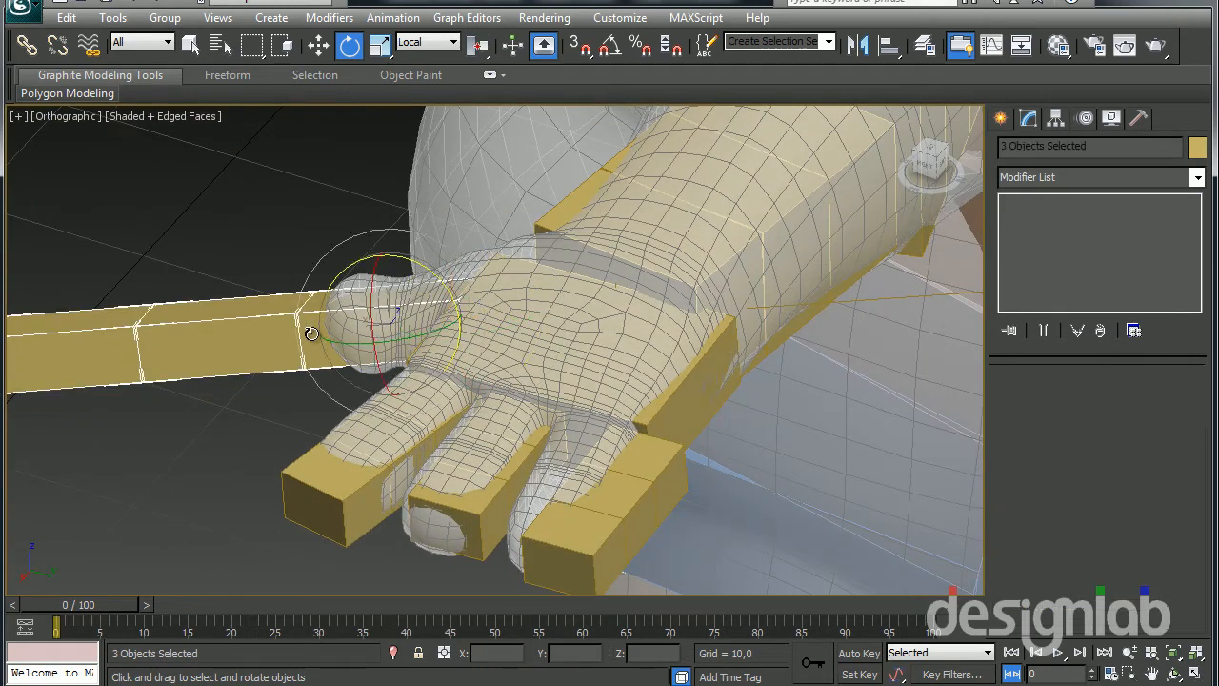
{"action": "key", "text": "r"}
{"action": "middle_click_drag", "start_coordinate": [321, 345], "coordinate": [404, 373]}
{"action": "left_click_drag", "start_coordinate": [556, 347], "coordinate": [368, 361]}
{"action": "middle_click_drag", "start_coordinate": [368, 362], "coordinate": [559, 276], "text": "alt"}
Rotate the outermost finger digit's base bone into line with the mesh finger and shift the whole chain inward over it
{"action": "left_click", "coordinate": [620, 213]}
{"action": "key", "text": "e"}
{"action": "left_click_drag", "start_coordinate": [631, 181], "coordinate": [635, 151]}
{"action": "key", "text": "w"}
{"action": "left_click_drag", "start_coordinate": [596, 297], "coordinate": [598, 317]}
{"action": "key", "text": "ctrl+z"}
{"action": "double_click", "coordinate": [628, 211]}
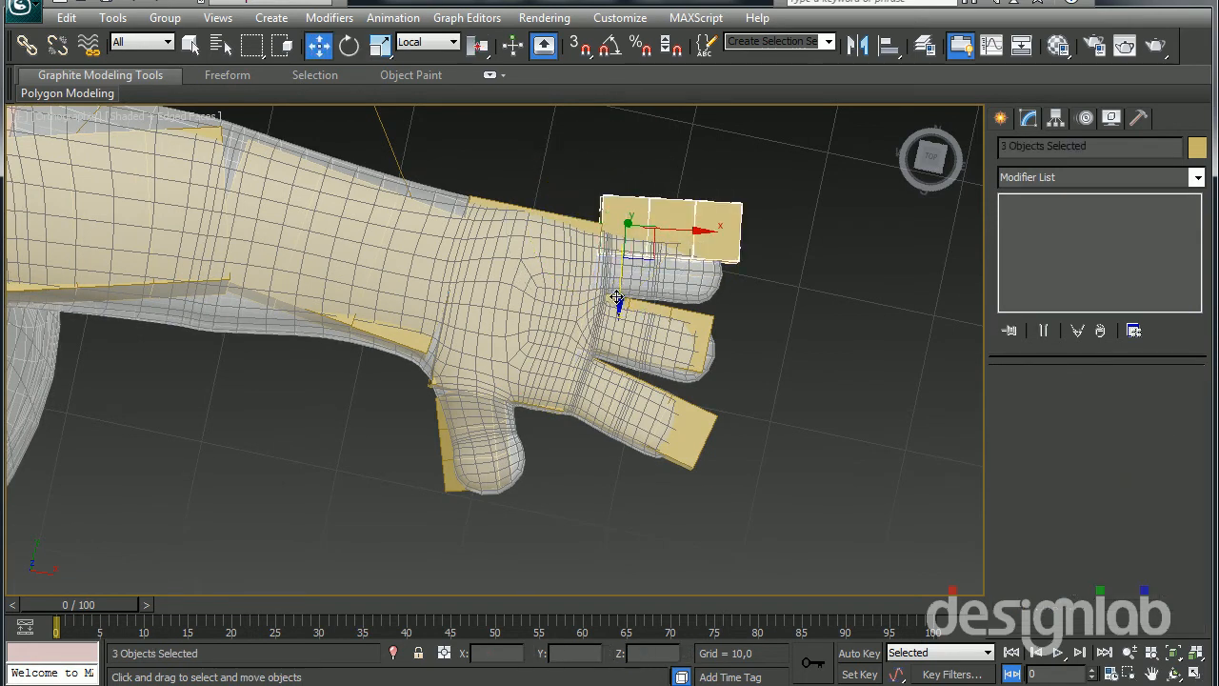
{"action": "middle_click_drag", "start_coordinate": [615, 298], "coordinate": [572, 439], "text": "alt"}
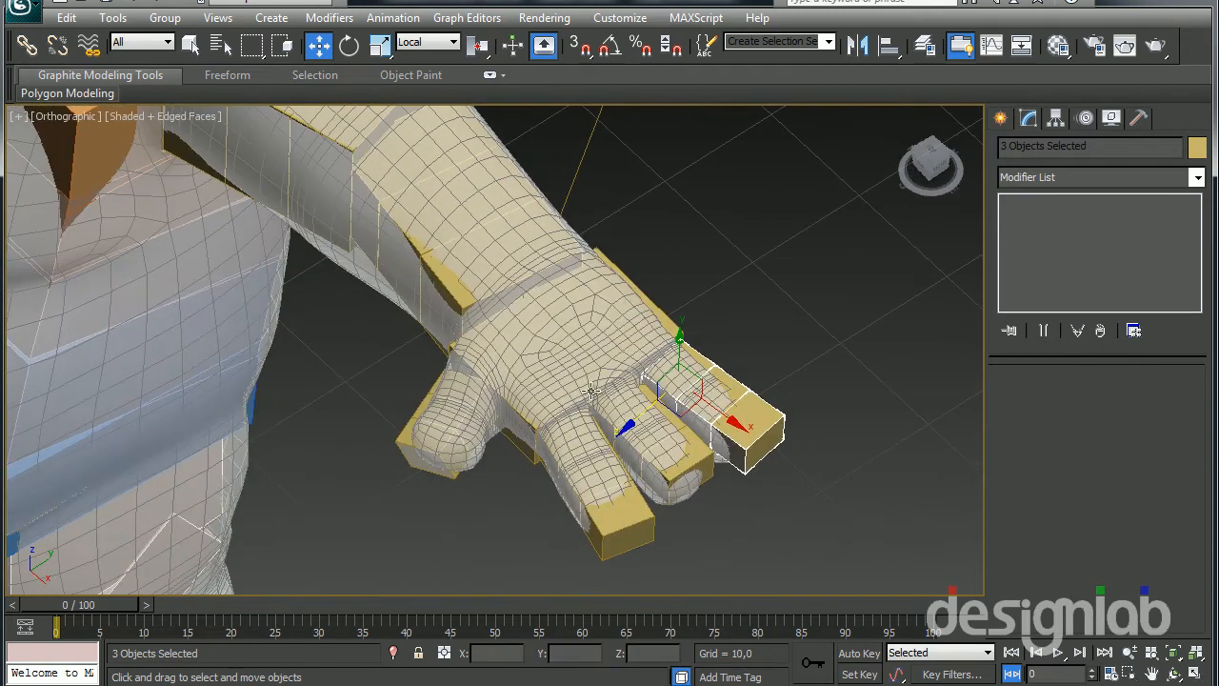
Select the left palm bone and test its limb's IK/FK blend, returning it to 0
{"action": "left_click", "coordinate": [634, 293]}
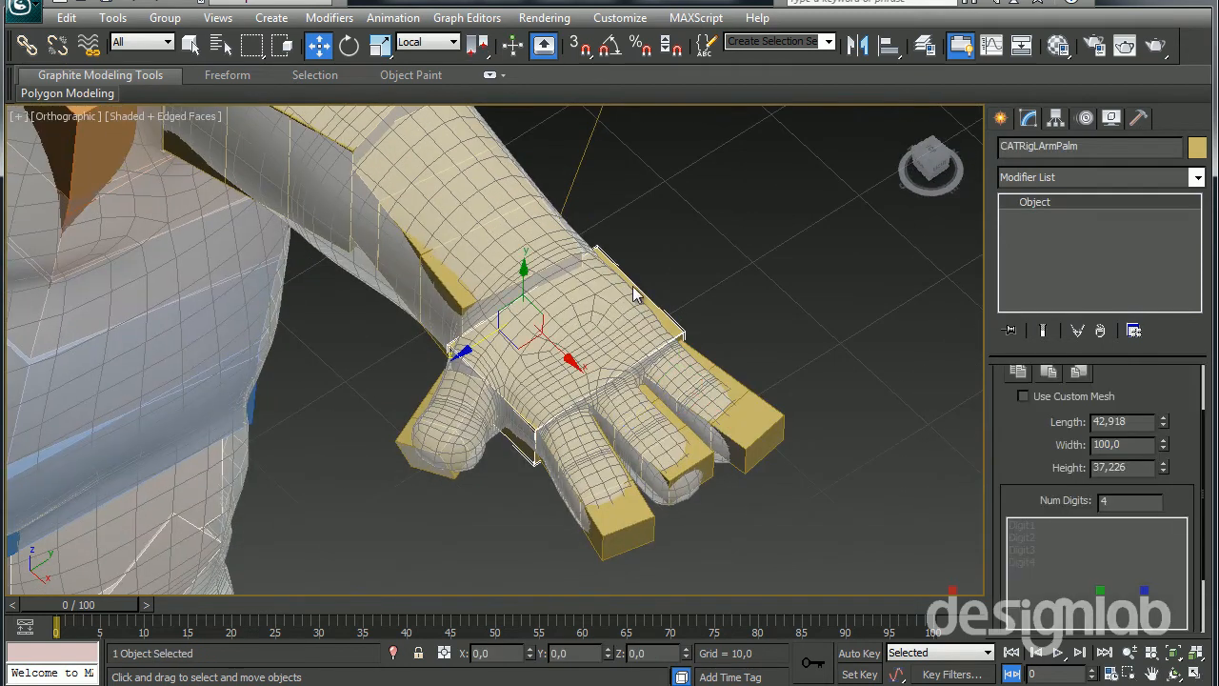
{"action": "left_click", "coordinate": [1085, 117]}
{"action": "middle_click_drag", "start_coordinate": [857, 238], "coordinate": [830, 333], "text": "alt"}
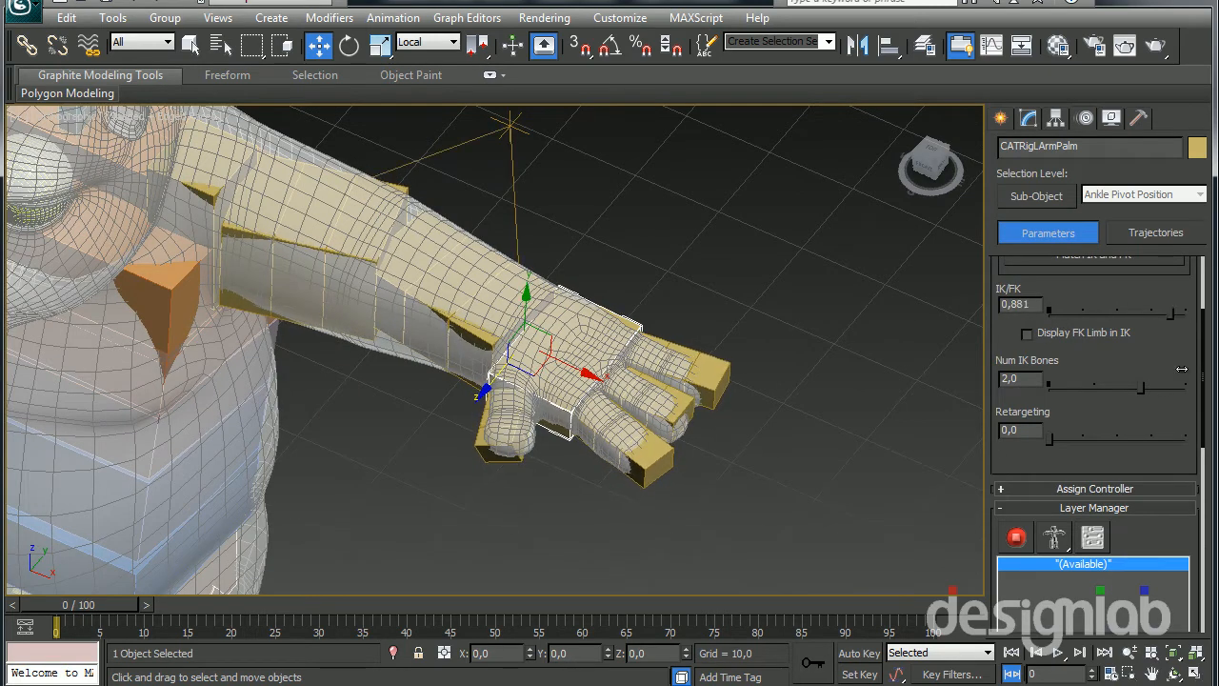
Select the right palm bone and test the right arm's IK/FK blend, returning it to 0
{"action": "middle_click_drag", "start_coordinate": [379, 451], "coordinate": [537, 437]}
{"action": "scroll", "coordinate": [537, 437], "scroll_direction": "down", "scroll_amount": 5}
{"action": "middle_click_drag", "start_coordinate": [348, 429], "coordinate": [556, 429]}
{"action": "middle_click_drag", "start_coordinate": [317, 374], "coordinate": [391, 366], "text": "alt"}
{"action": "scroll", "coordinate": [392, 365], "scroll_direction": "up", "scroll_amount": 5}
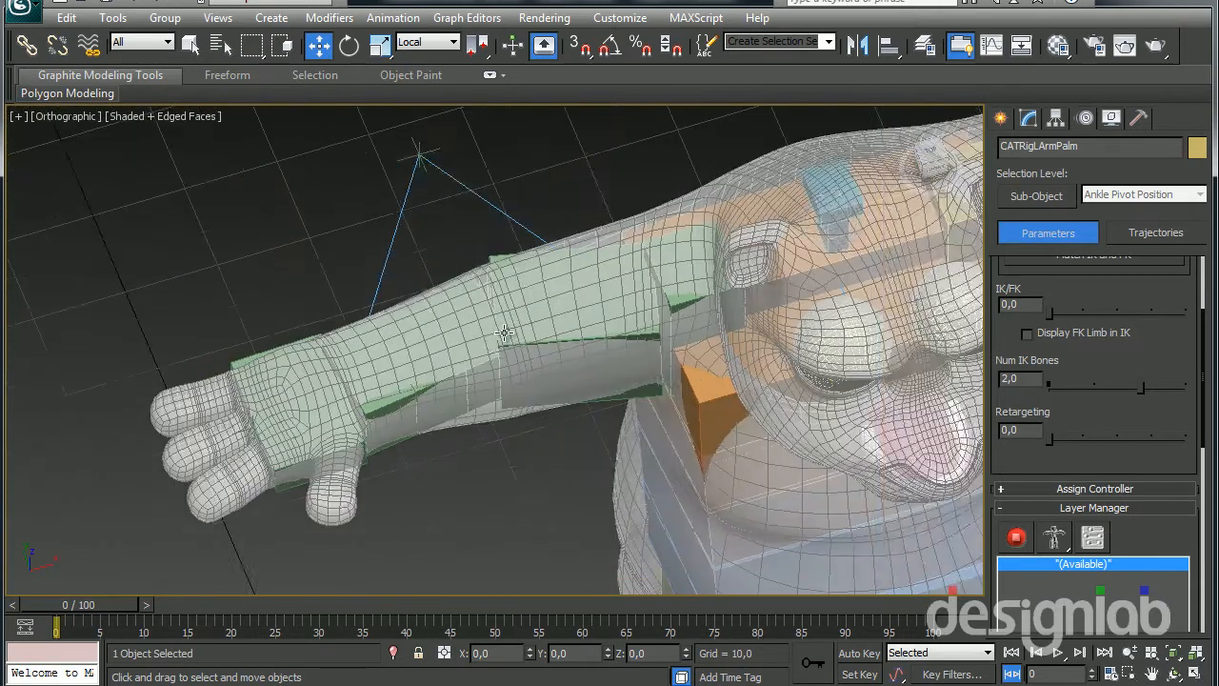
{"action": "left_click", "coordinate": [379, 310]}
{"action": "middle_click_drag", "start_coordinate": [343, 446], "coordinate": [379, 429], "text": "alt"}
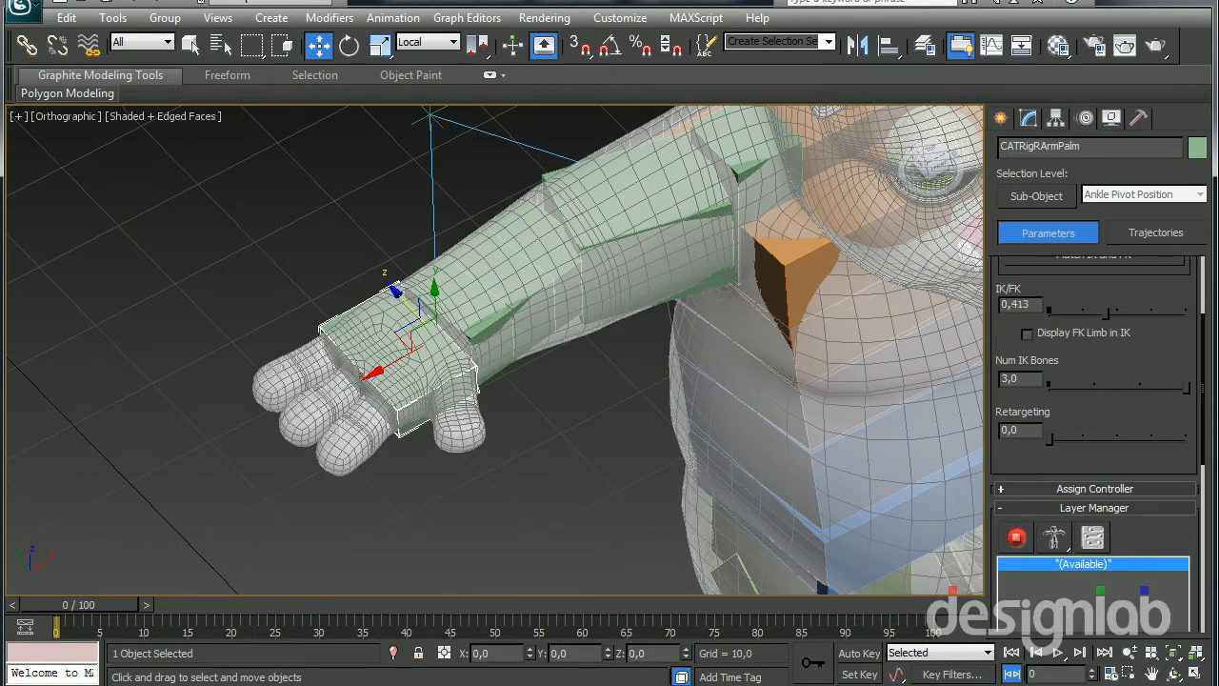
{"action": "middle_click_drag", "start_coordinate": [471, 314], "coordinate": [435, 167], "text": "alt"}
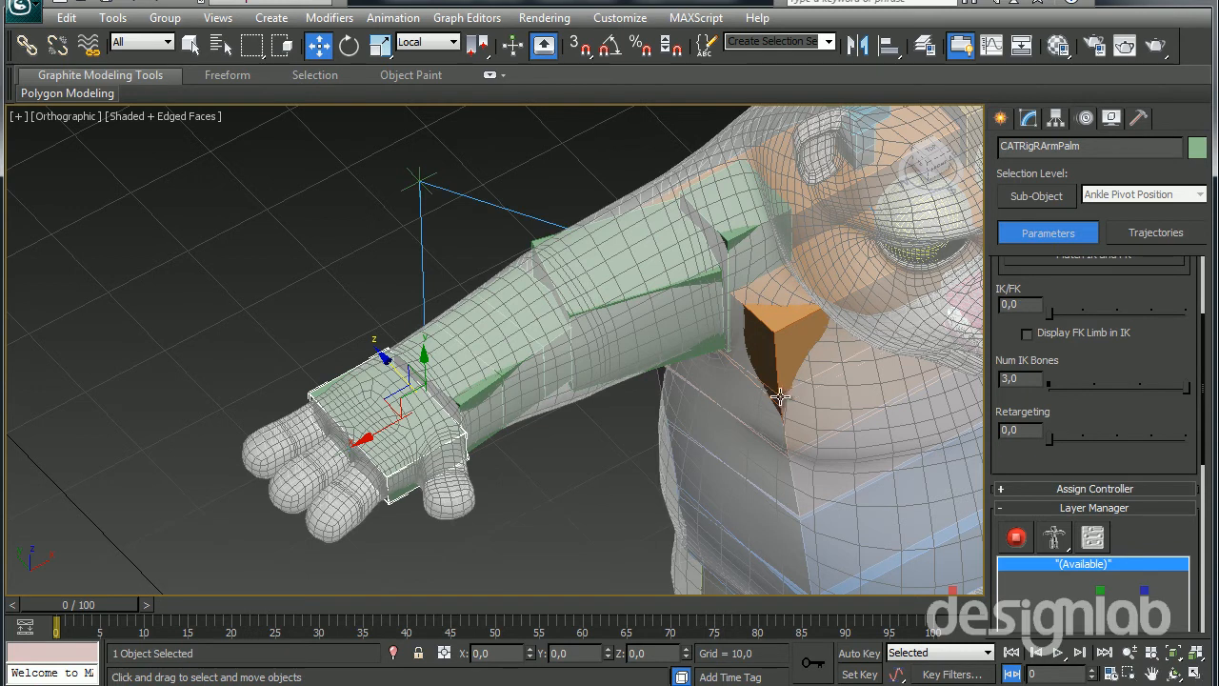
{"action": "middle_click_drag", "start_coordinate": [369, 420], "coordinate": [356, 423], "text": "alt"}
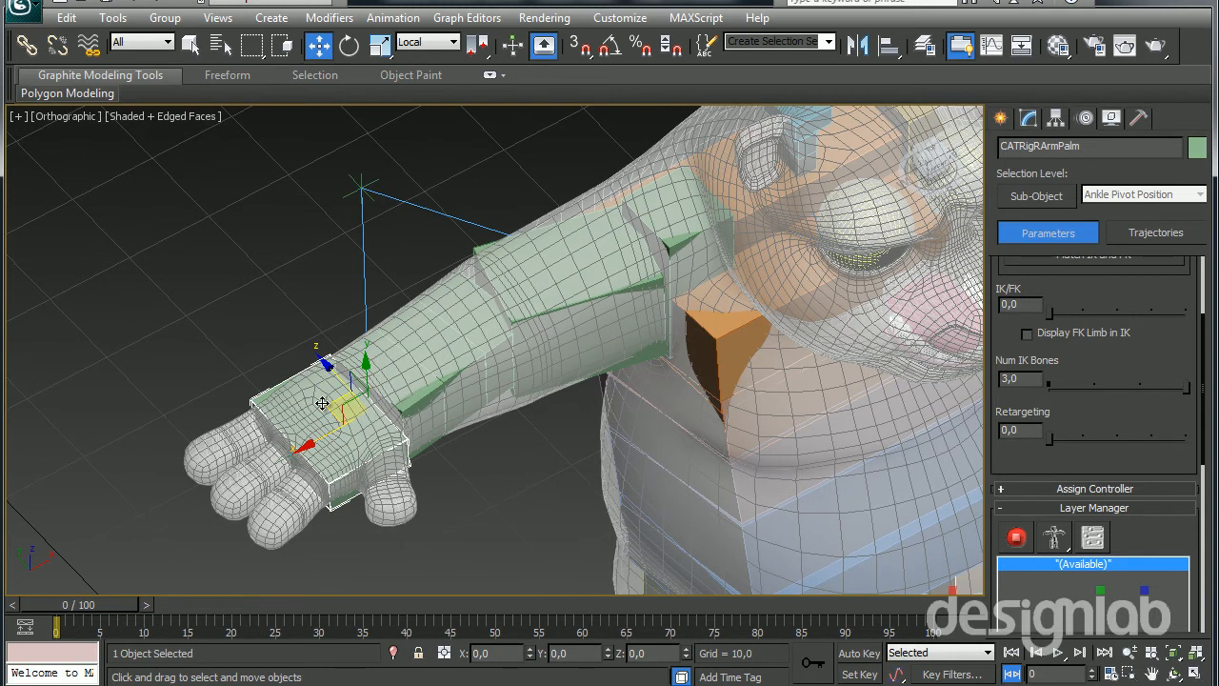
Select the left palm bone again and try rotating it around a local axis
{"action": "middle_click_drag", "start_coordinate": [837, 302], "coordinate": [440, 465]}
{"action": "middle_click_drag", "start_coordinate": [901, 349], "coordinate": [705, 395]}
{"action": "scroll", "coordinate": [749, 308], "scroll_direction": "up", "scroll_amount": 3}
{"action": "middle_click_drag", "start_coordinate": [749, 307], "coordinate": [640, 447]}
{"action": "left_click", "coordinate": [713, 386]}
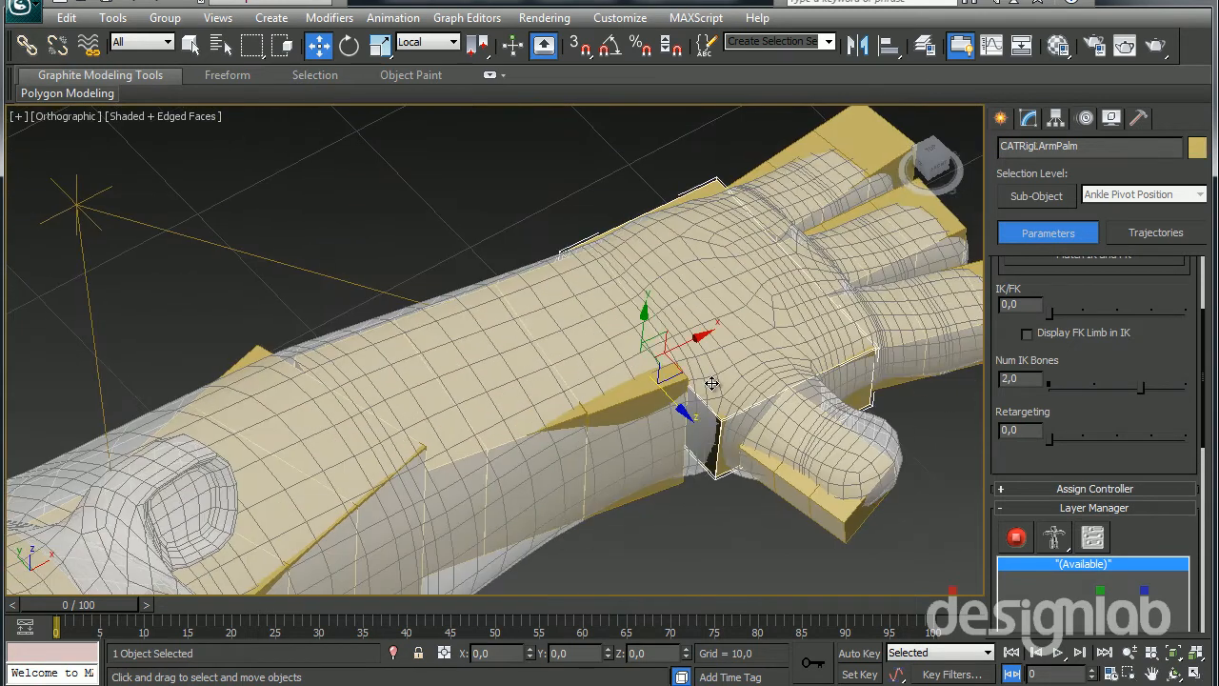
{"action": "key", "text": "e"}
{"action": "left_click_drag", "start_coordinate": [633, 331], "coordinate": [772, 393]}
{"action": "right_click", "coordinate": [773, 392]}
{"action": "scroll", "coordinate": [753, 426], "scroll_direction": "down", "scroll_amount": 2}
{"action": "middle_click_drag", "start_coordinate": [726, 438], "coordinate": [832, 444]}
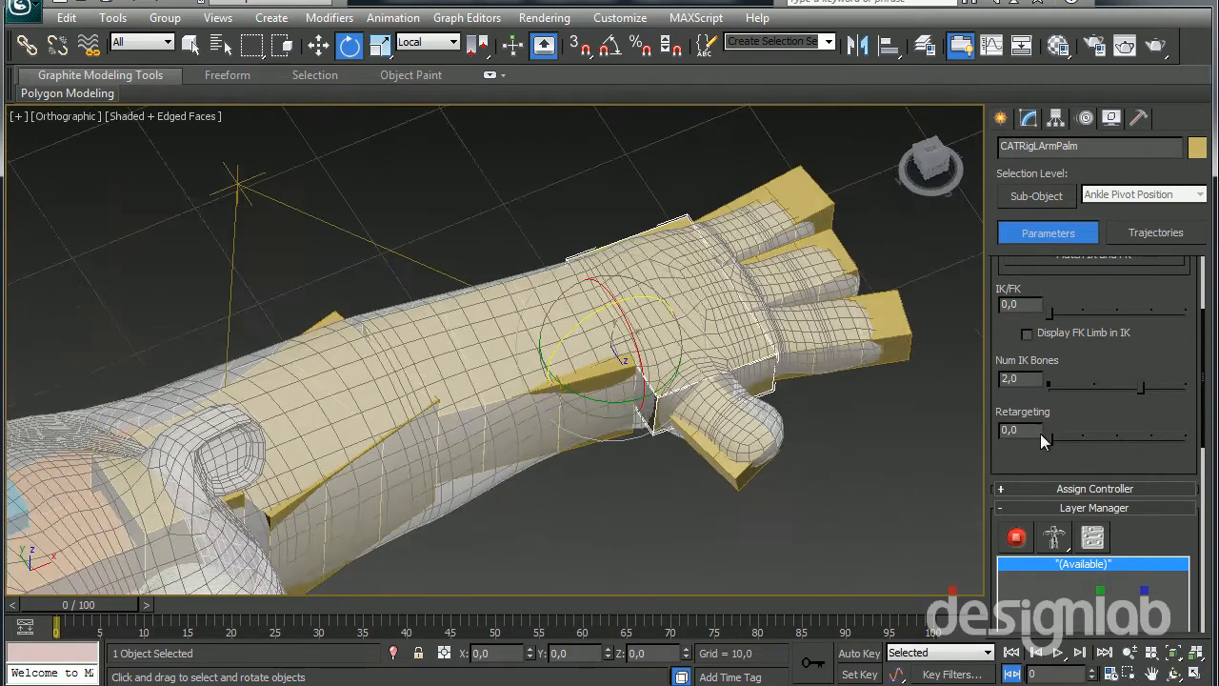
Select the right arm's IK target by way of the right palm bone
{"action": "middle_click_drag", "start_coordinate": [748, 449], "coordinate": [585, 441]}
{"action": "scroll", "coordinate": [585, 442], "scroll_direction": "down", "scroll_amount": 4}
{"action": "middle_click_drag", "start_coordinate": [455, 471], "coordinate": [539, 464]}
{"action": "scroll", "coordinate": [698, 411], "scroll_direction": "down", "scroll_amount": 1}
{"action": "scroll", "coordinate": [270, 421], "scroll_direction": "up", "scroll_amount": 4}
{"action": "middle_click_drag", "start_coordinate": [270, 421], "coordinate": [560, 423]}
{"action": "left_click", "coordinate": [354, 299]}
{"action": "middle_click_drag", "start_coordinate": [459, 432], "coordinate": [530, 465]}
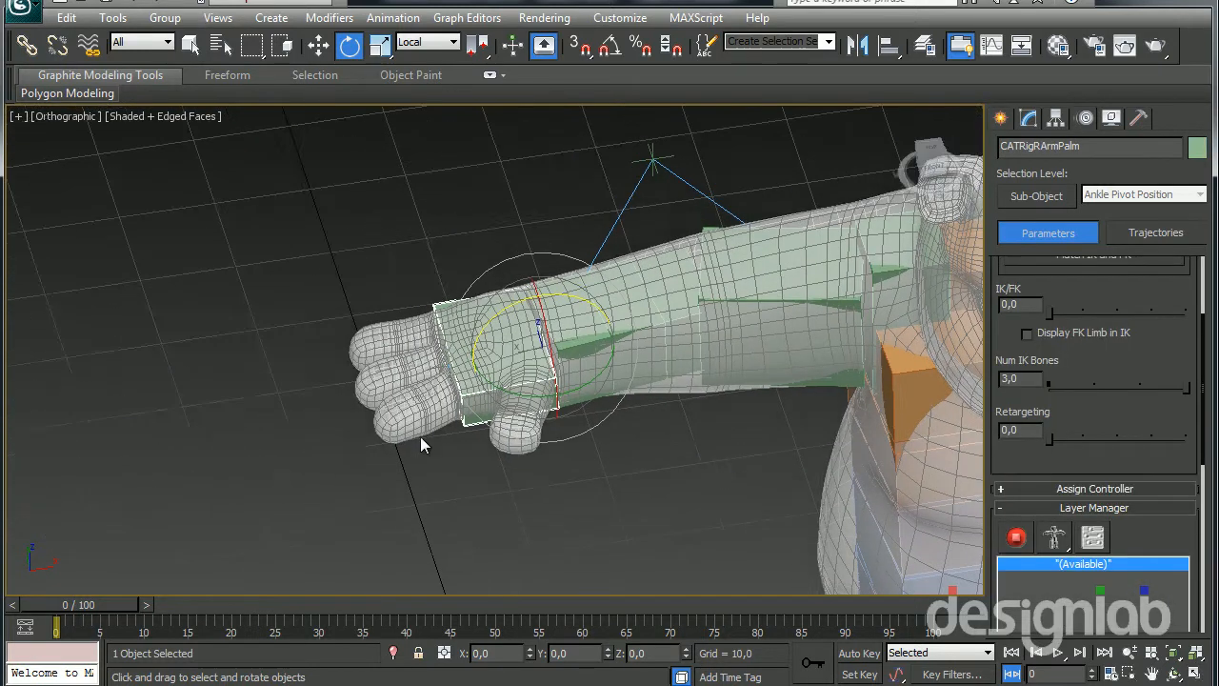
{"action": "scroll", "coordinate": [419, 416], "scroll_direction": "up", "scroll_amount": 4}
{"action": "middle_click_drag", "start_coordinate": [392, 418], "coordinate": [405, 414]}
{"action": "left_click", "coordinate": [390, 384]}
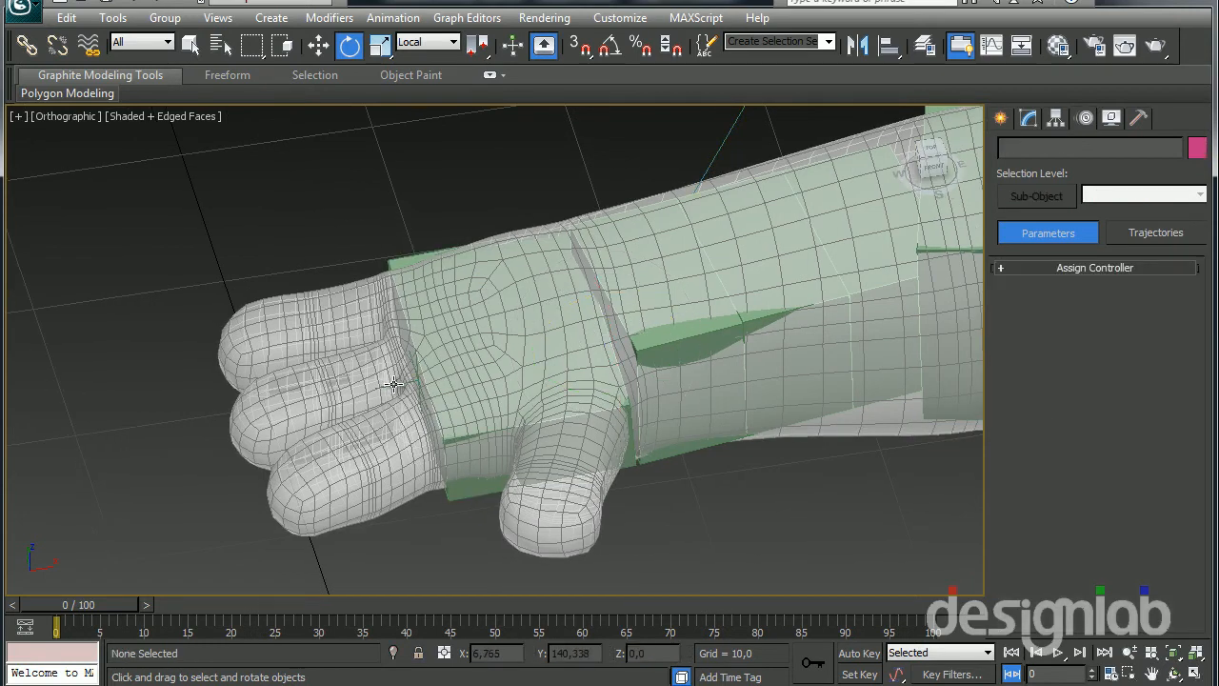
{"action": "left_click", "coordinate": [473, 375]}
{"action": "scroll", "coordinate": [1008, 448], "scroll_direction": "up", "scroll_amount": 3}
{"action": "left_click", "coordinate": [1091, 391]}
{"action": "left_click_drag", "start_coordinate": [460, 345], "coordinate": [380, 317]}
Add an absolute animation layer and switch the rig to animation mode
{"action": "left_click_drag", "start_coordinate": [1033, 617], "coordinate": [1029, 651]}
{"action": "left_click", "coordinate": [1017, 347]}
{"action": "left_click_drag", "start_coordinate": [459, 335], "coordinate": [489, 403]}
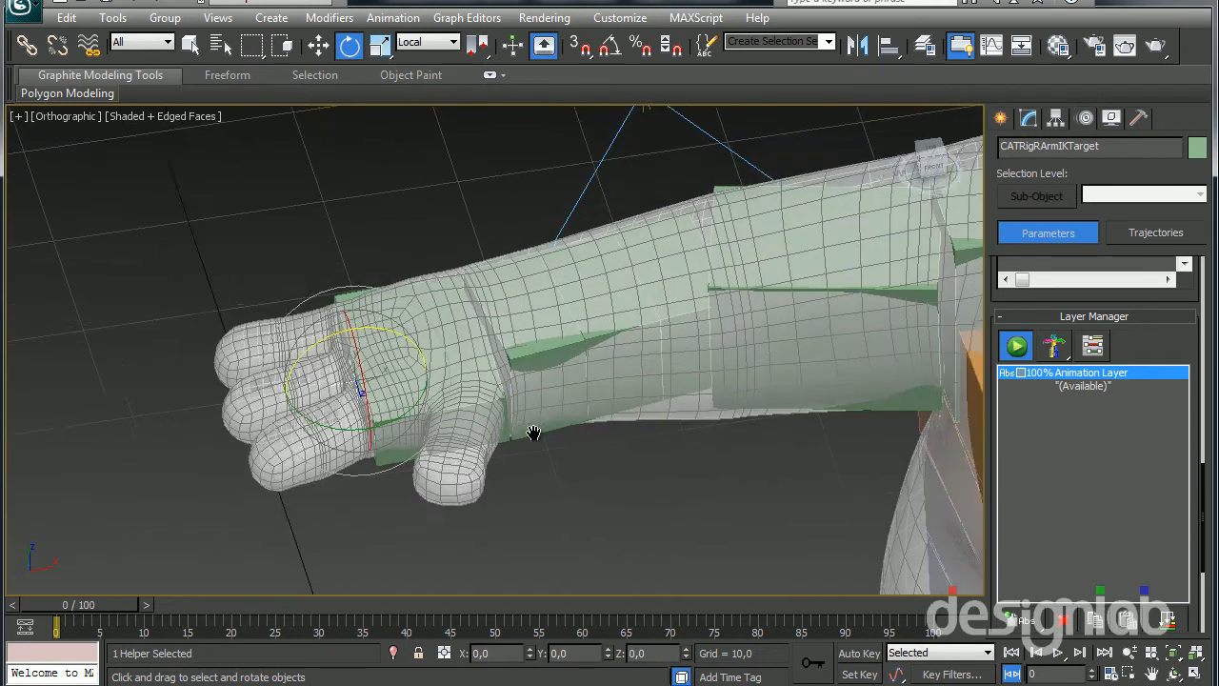
{"action": "middle_click_drag", "start_coordinate": [569, 421], "coordinate": [489, 452]}
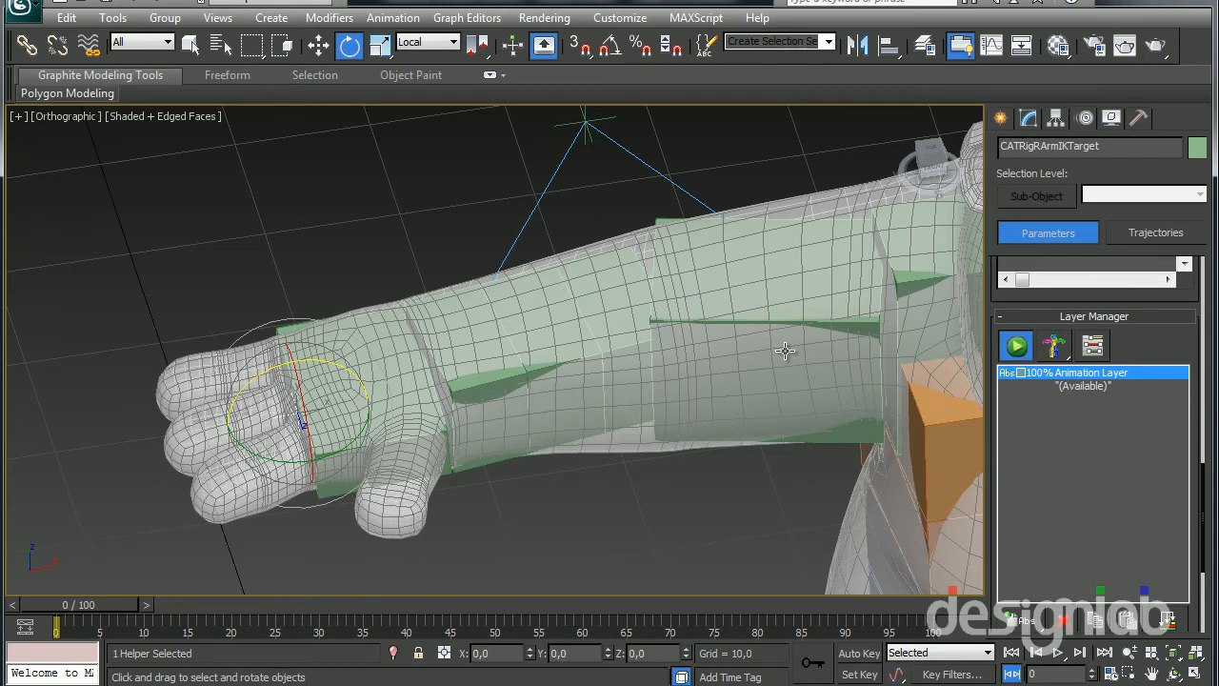
Select the left palm bone and, from it, the left arm's IK target
{"action": "scroll", "coordinate": [627, 350], "scroll_direction": "down", "scroll_amount": 5}
{"action": "middle_click_drag", "start_coordinate": [628, 349], "coordinate": [459, 375]}
{"action": "middle_click_drag", "start_coordinate": [720, 372], "coordinate": [444, 381]}
{"action": "scroll", "coordinate": [501, 381], "scroll_direction": "up", "scroll_amount": 5}
{"action": "middle_click_drag", "start_coordinate": [763, 331], "coordinate": [606, 396]}
{"action": "left_click", "coordinate": [574, 372]}
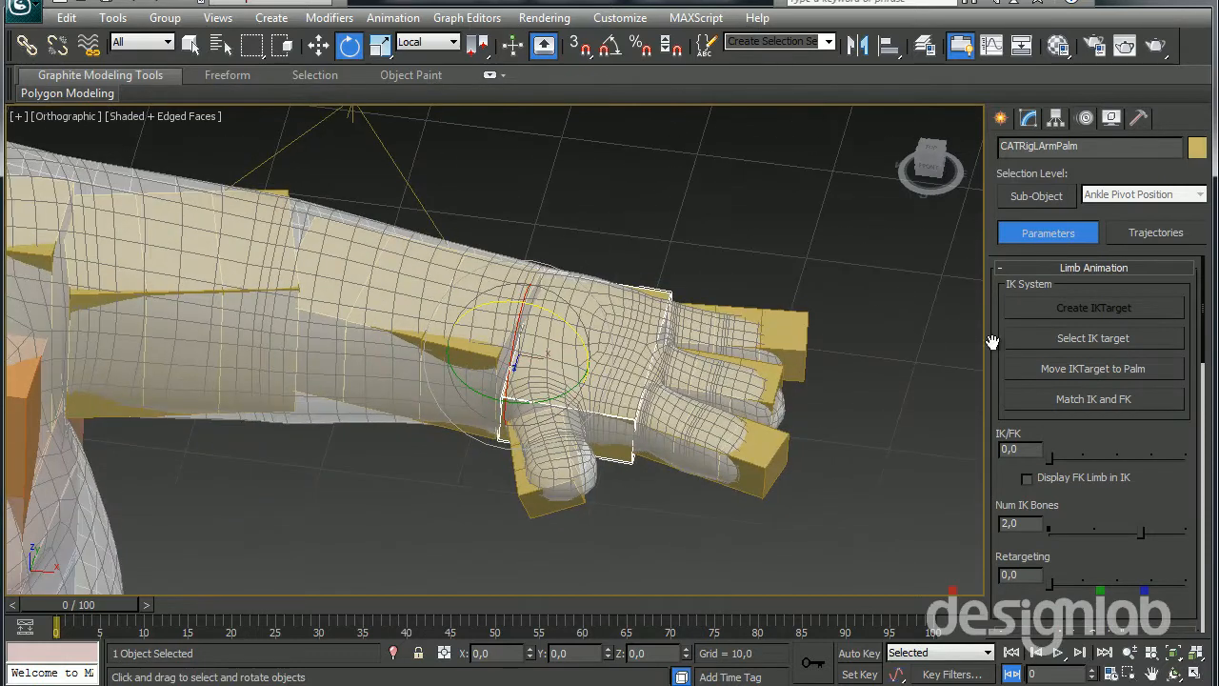
{"action": "left_click", "coordinate": [1051, 338]}
Select the right arm's IK target through its palm and move it about 52 units outward from the hand along local X
{"action": "middle_click_drag", "start_coordinate": [686, 400], "coordinate": [747, 431], "text": "alt"}
{"action": "scroll", "coordinate": [431, 402], "scroll_direction": "down", "scroll_amount": 4}
{"action": "middle_click_drag", "start_coordinate": [364, 457], "coordinate": [844, 322]}
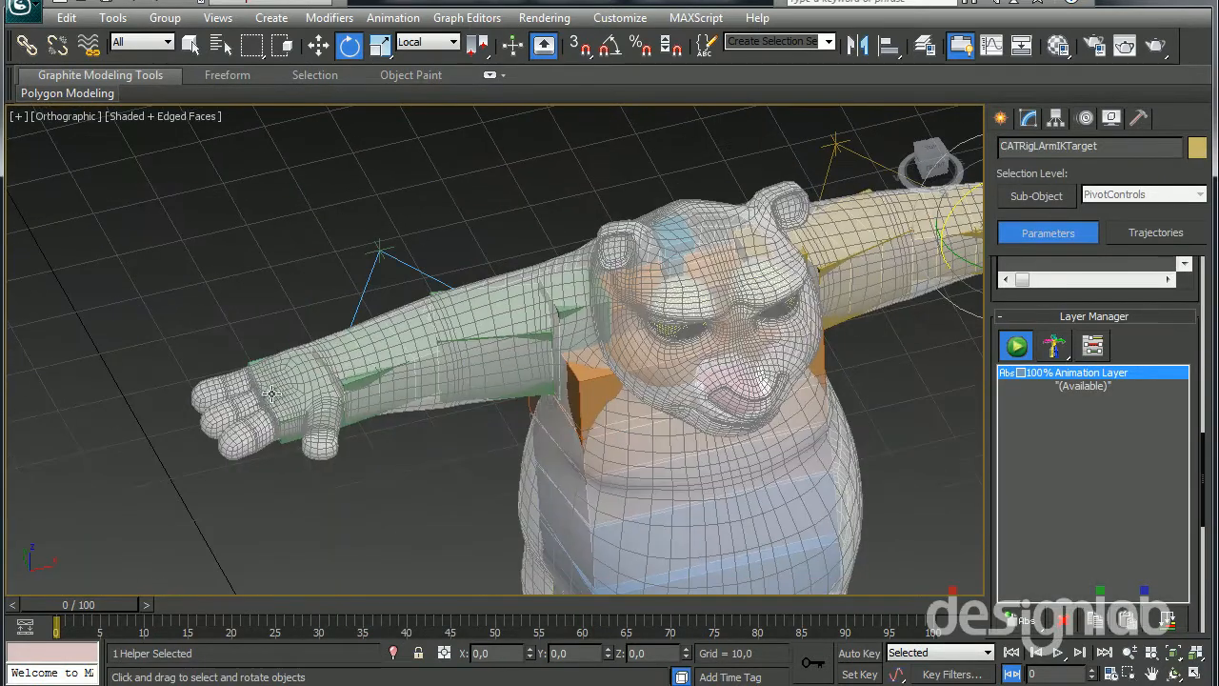
{"action": "left_click", "coordinate": [267, 393]}
{"action": "left_click", "coordinate": [1047, 339]}
{"action": "mouse_move", "coordinate": [424, 379]}
{"action": "middle_mouse_down"}
{"action": "mouse_move", "coordinate": [519, 408]}
{"action": "mouse_move", "coordinate": [203, 476]}
{"action": "mouse_move", "coordinate": [432, 398]}
{"action": "middle_mouse_up"}
{"action": "key", "text": "w"}
{"action": "left_click_drag", "start_coordinate": [401, 401], "coordinate": [45, 487]}
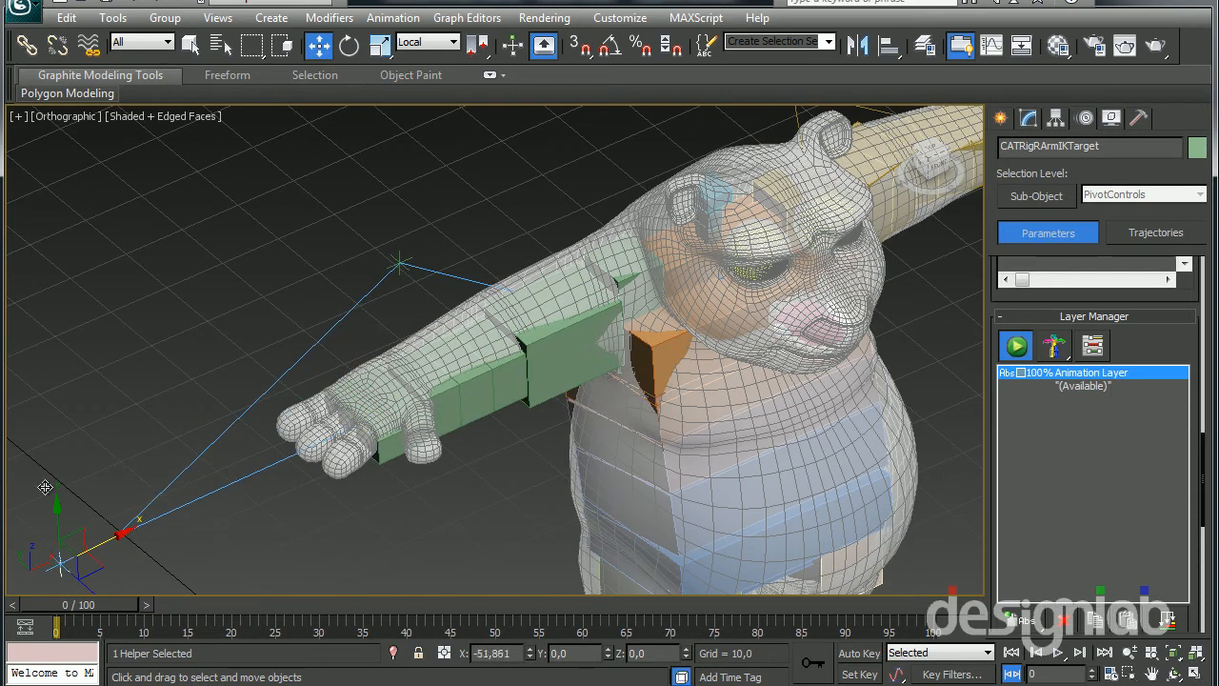
{"action": "scroll", "coordinate": [1162, 346], "scroll_direction": "up", "scroll_amount": 10}
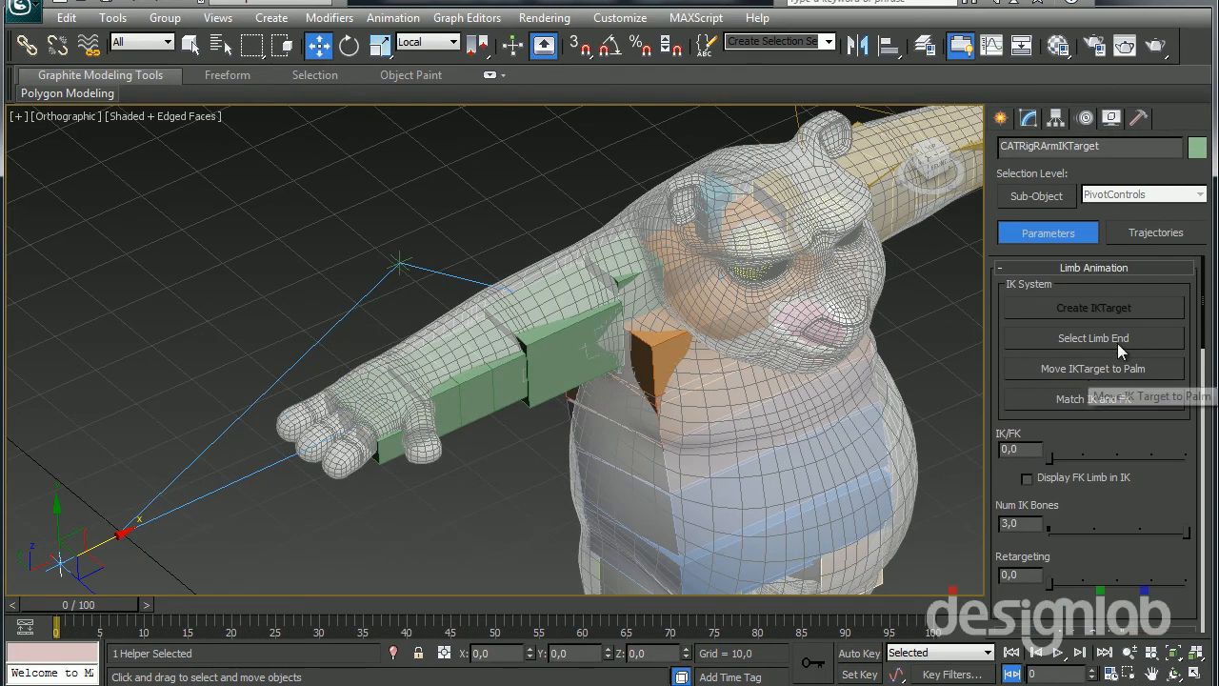
Snap the right arm's IK target back to the palm
{"action": "middle_click_drag", "start_coordinate": [337, 468], "coordinate": [443, 439]}
{"action": "scroll", "coordinate": [497, 438], "scroll_direction": "down", "scroll_amount": 2}
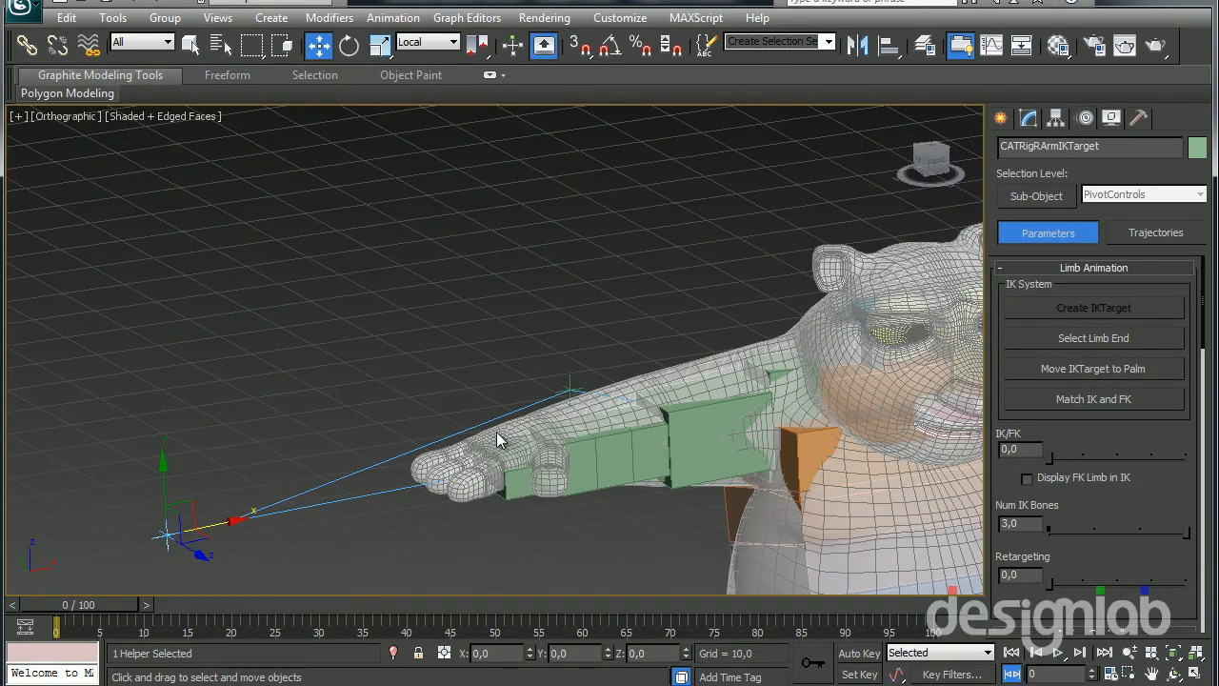
{"action": "middle_click_drag", "start_coordinate": [620, 474], "coordinate": [598, 473], "text": "alt"}
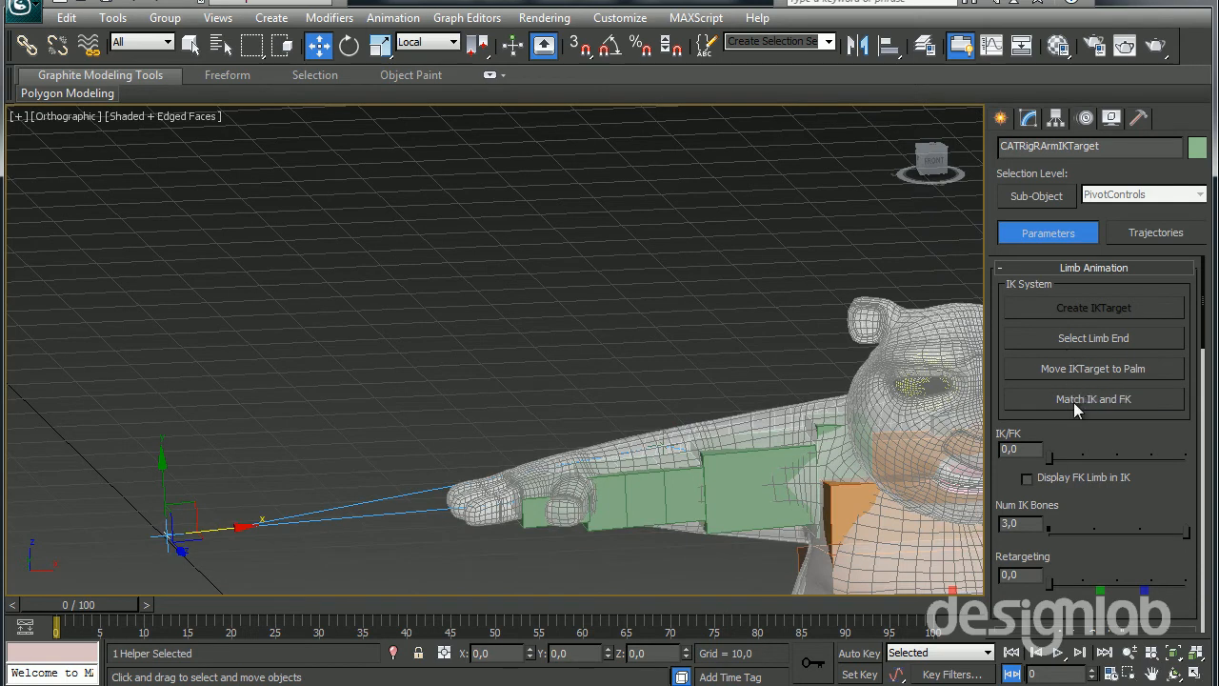
{"action": "left_click", "coordinate": [1081, 369]}
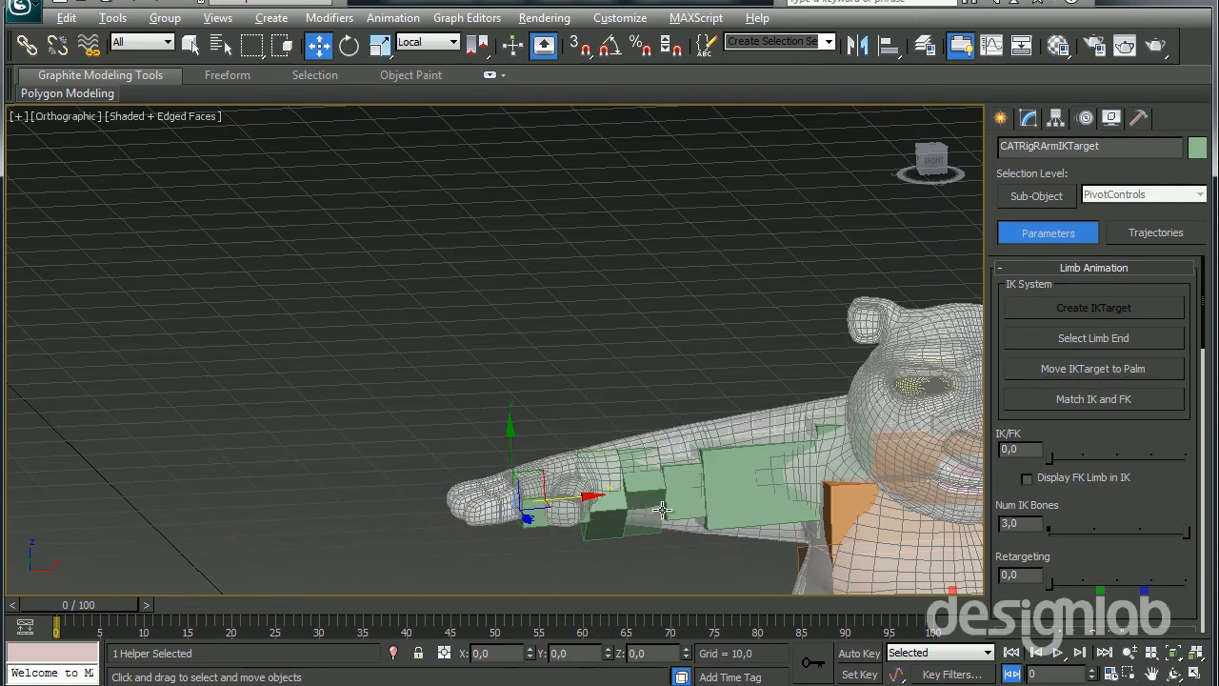
{"action": "middle_click_drag", "start_coordinate": [662, 510], "coordinate": [651, 535], "text": "alt"}
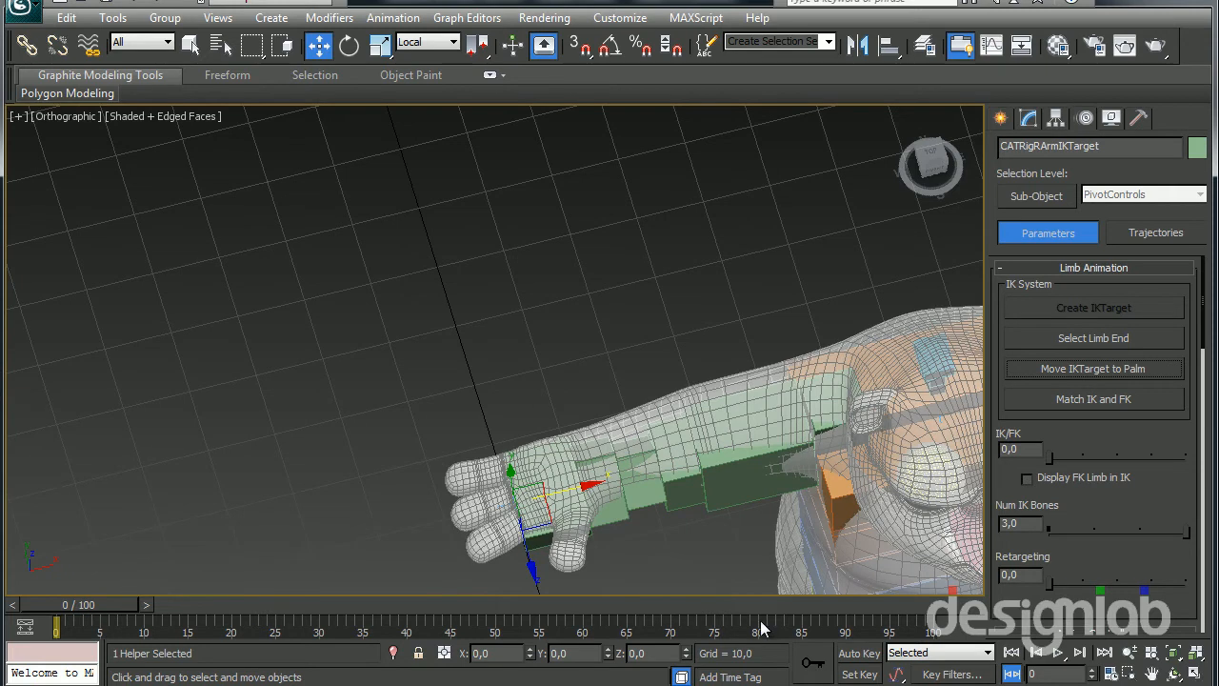
Turn on Auto Key and, at frame 10, move the right arm's IK target about 9.4 units inward along local X
{"action": "left_click", "coordinate": [855, 654]}
{"action": "left_click_drag", "start_coordinate": [98, 605], "coordinate": [186, 605]}
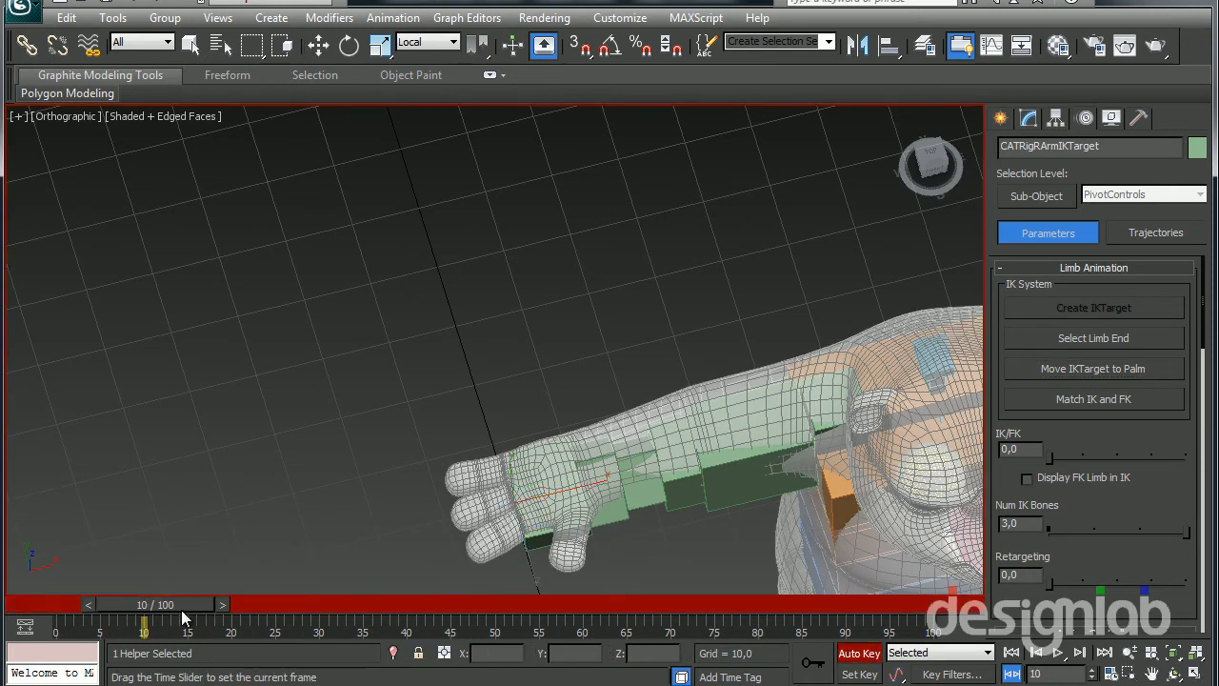
{"action": "left_click_drag", "start_coordinate": [566, 487], "coordinate": [631, 479]}
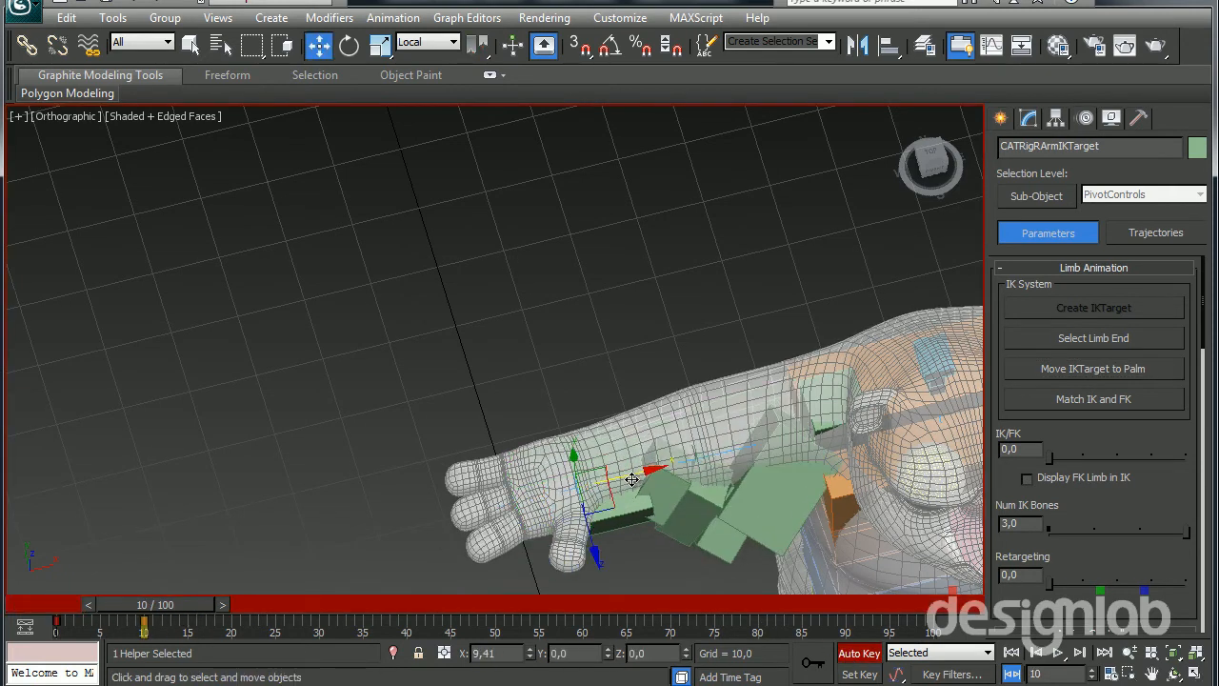
{"action": "middle_click_drag", "start_coordinate": [647, 435], "coordinate": [657, 399], "text": "alt"}
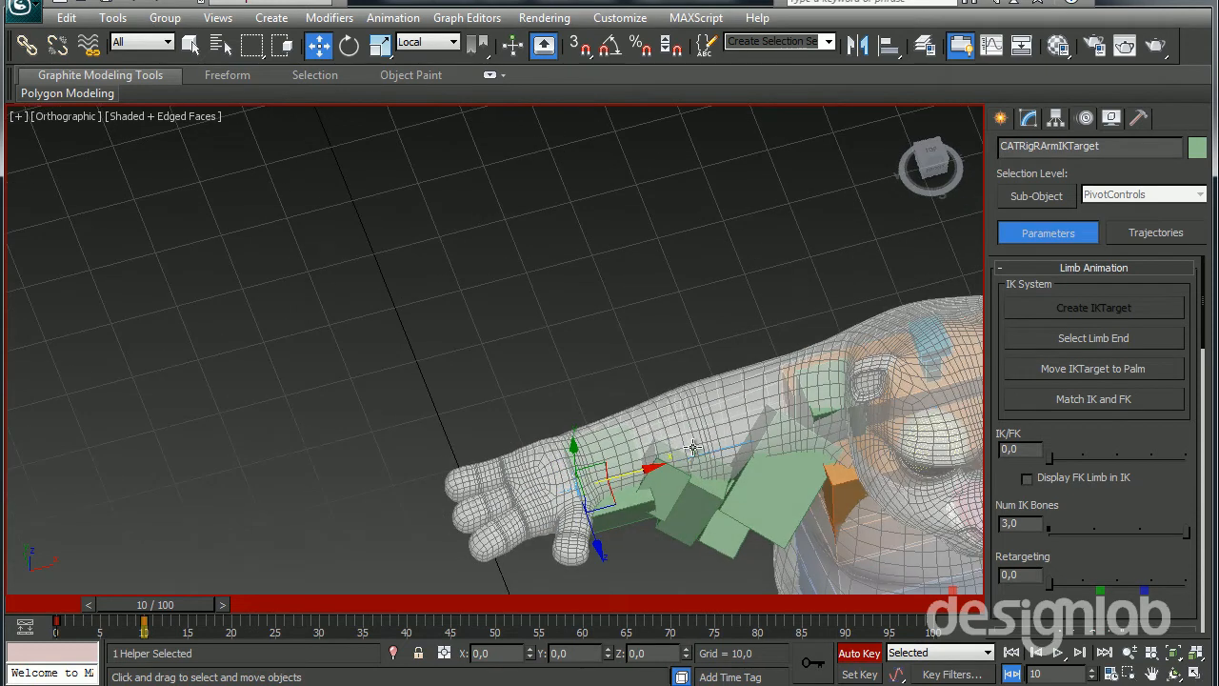
With Auto Key off, select the right arm's up-vector node and move it out behind the elbow
{"action": "left_click", "coordinate": [693, 441]}
{"action": "left_click", "coordinate": [868, 652]}
{"action": "left_click_drag", "start_coordinate": [714, 499], "coordinate": [659, 340]}
At frame 20 with Auto Key on, move the right arm's IK target outward to the fingertips along local X
{"action": "left_click_drag", "start_coordinate": [195, 606], "coordinate": [227, 595]}
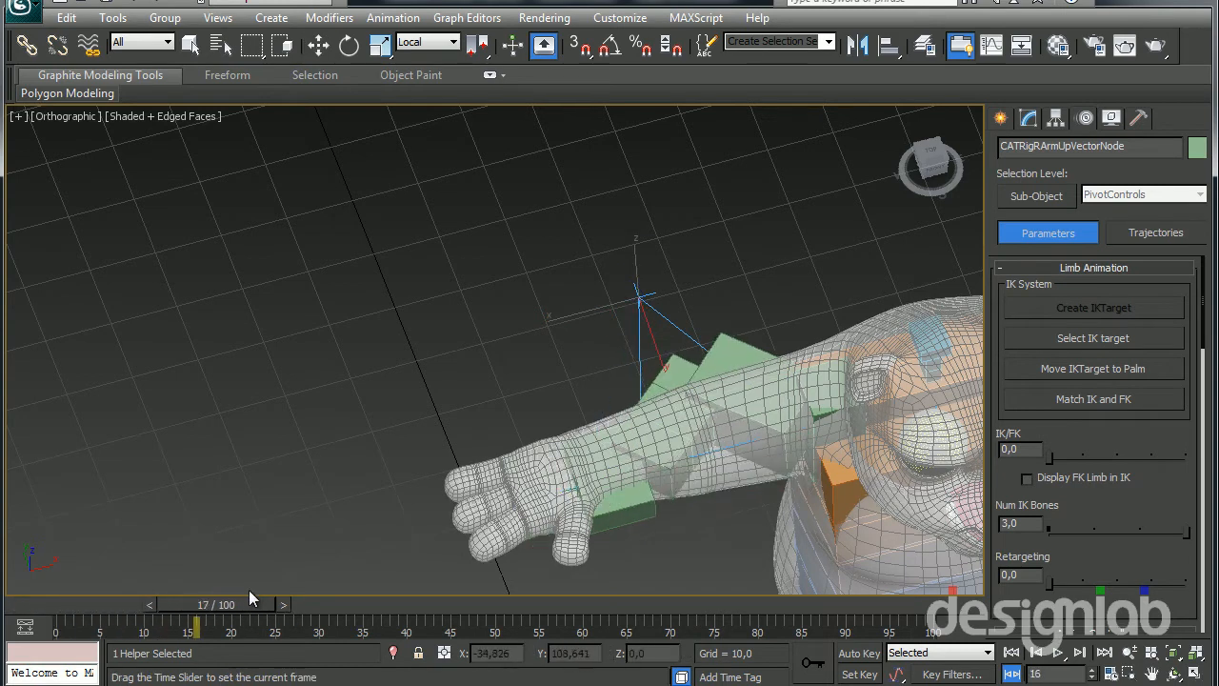
{"action": "key", "text": "w"}
{"action": "left_click", "coordinate": [858, 653]}
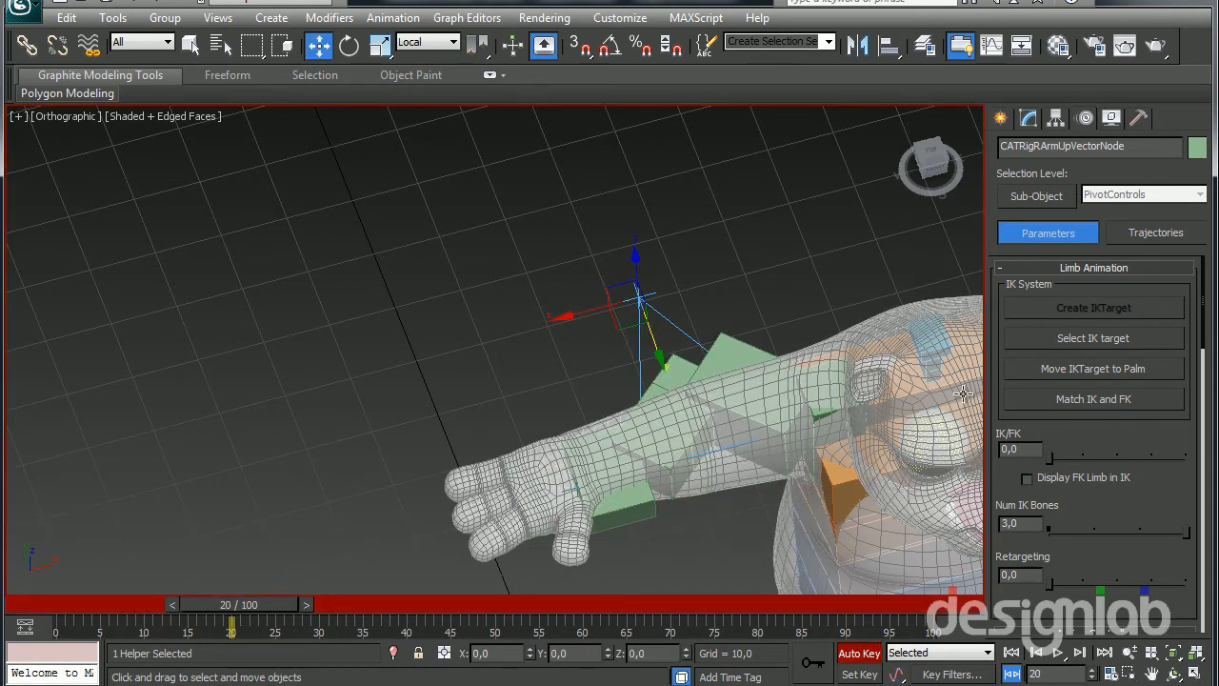
{"action": "left_click", "coordinate": [1128, 345]}
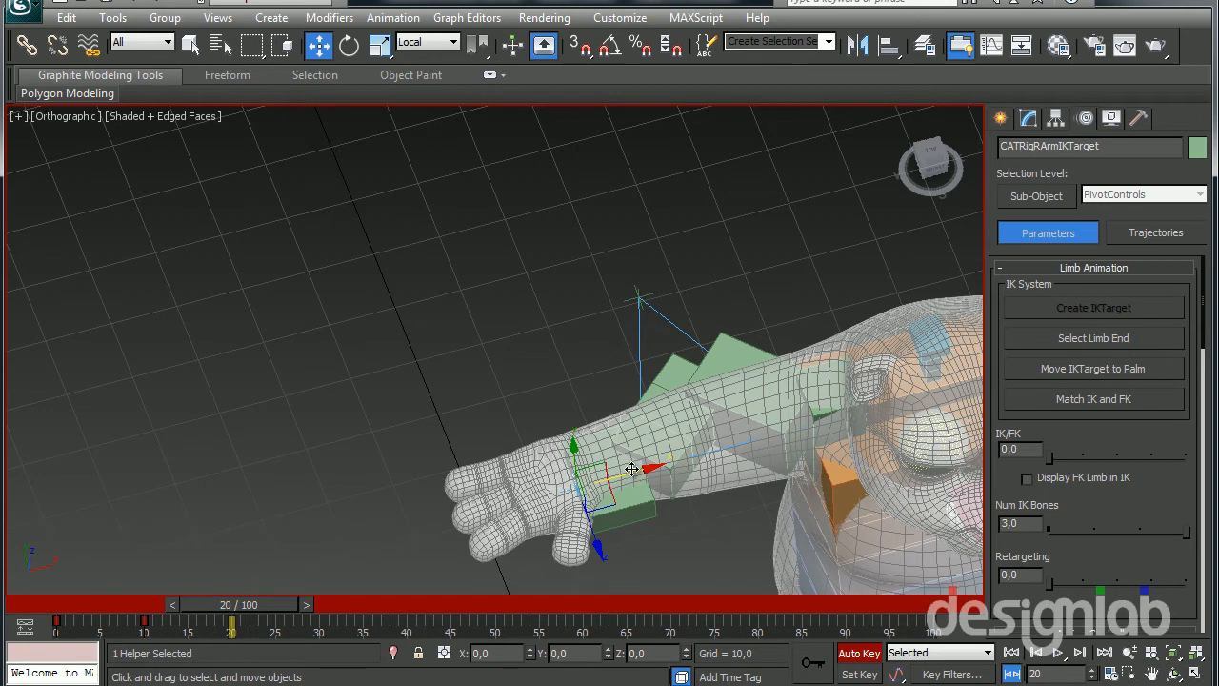
{"action": "left_click_drag", "start_coordinate": [631, 469], "coordinate": [472, 492]}
Copy the IK target's frame 10 key to frame 30 and play back the right arm's animation from frame 0
{"action": "left_click_drag", "start_coordinate": [228, 605], "coordinate": [338, 604]}
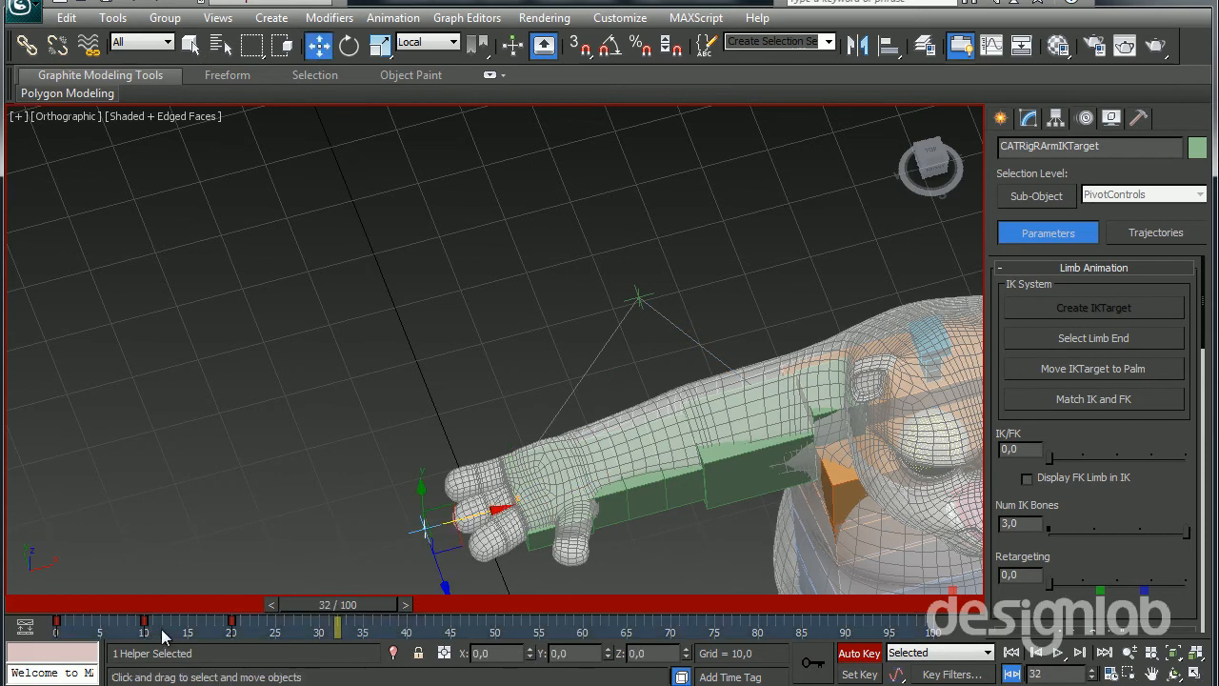
{"action": "left_click_drag", "start_coordinate": [144, 621], "coordinate": [58, 605], "text": "shift"}
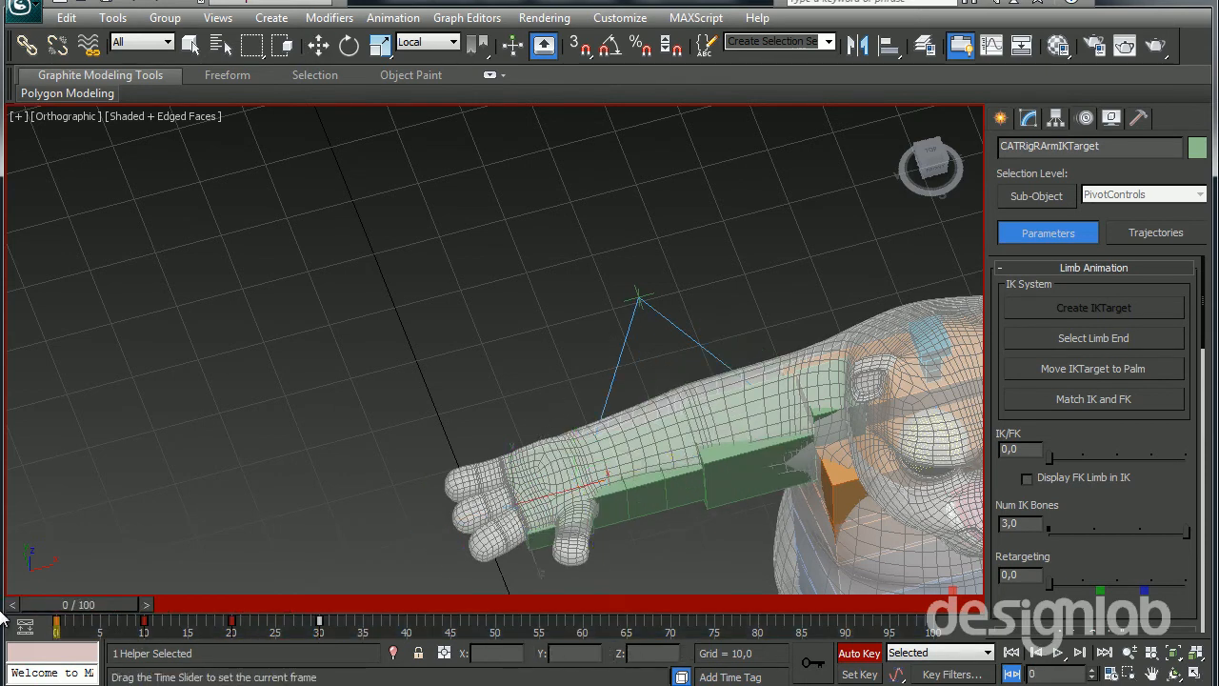
{"action": "left_click", "coordinate": [1057, 652]}
{"action": "left_click", "coordinate": [1060, 653]}
{"action": "left_click_drag", "start_coordinate": [581, 605], "coordinate": [281, 678]}
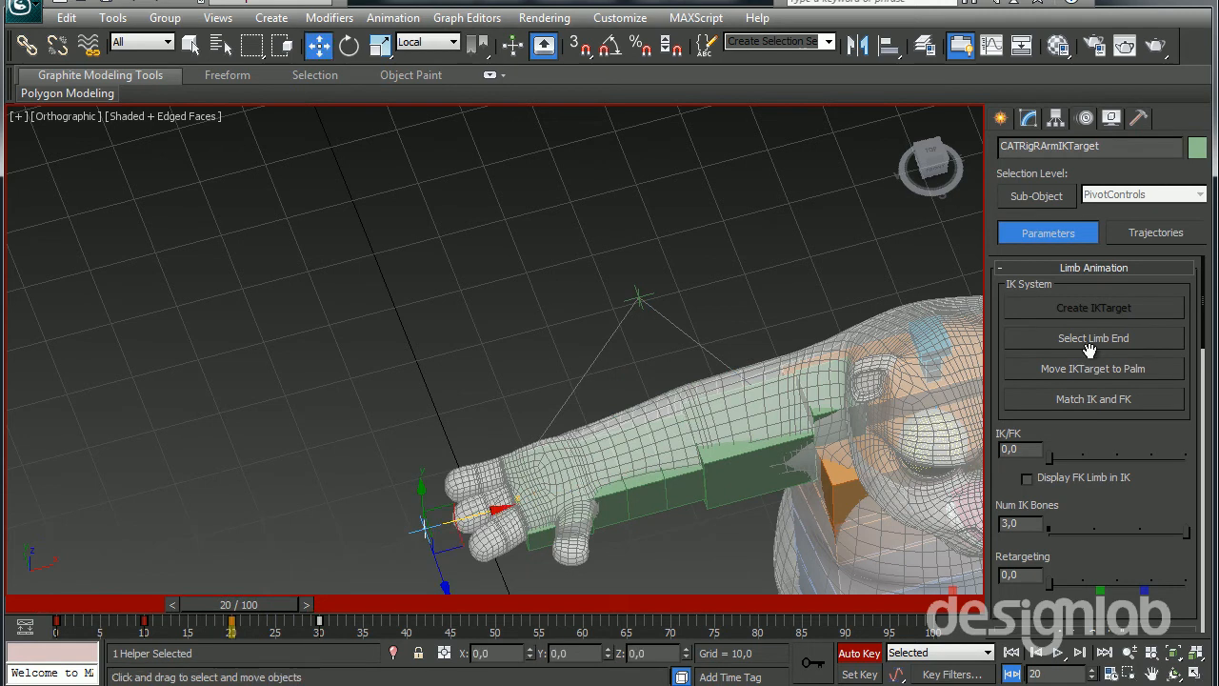
Snap the right arm's IK target to the palm at frame 20
{"action": "left_click", "coordinate": [1074, 369]}
{"action": "middle_click_drag", "start_coordinate": [719, 439], "coordinate": [586, 439]}
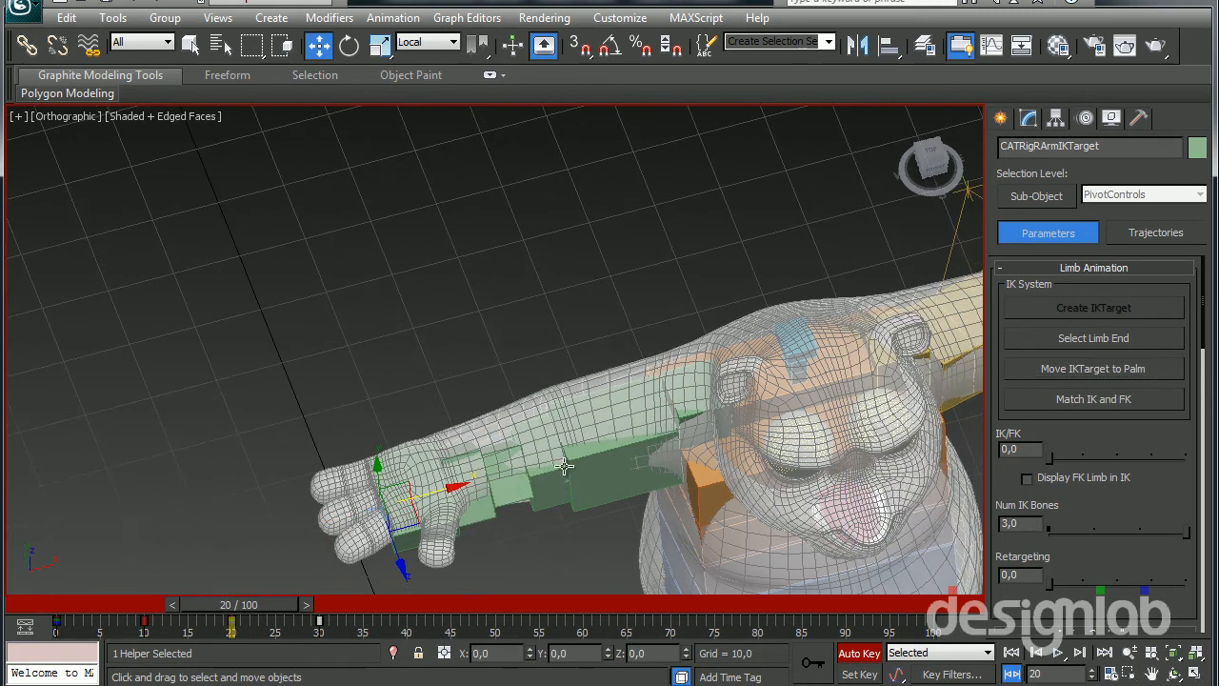
Pick the right arm's up-vector node inside the elbow in wireframe and, with Auto Key off, move it out behind the arm along local Y
{"action": "left_click", "coordinate": [561, 442]}
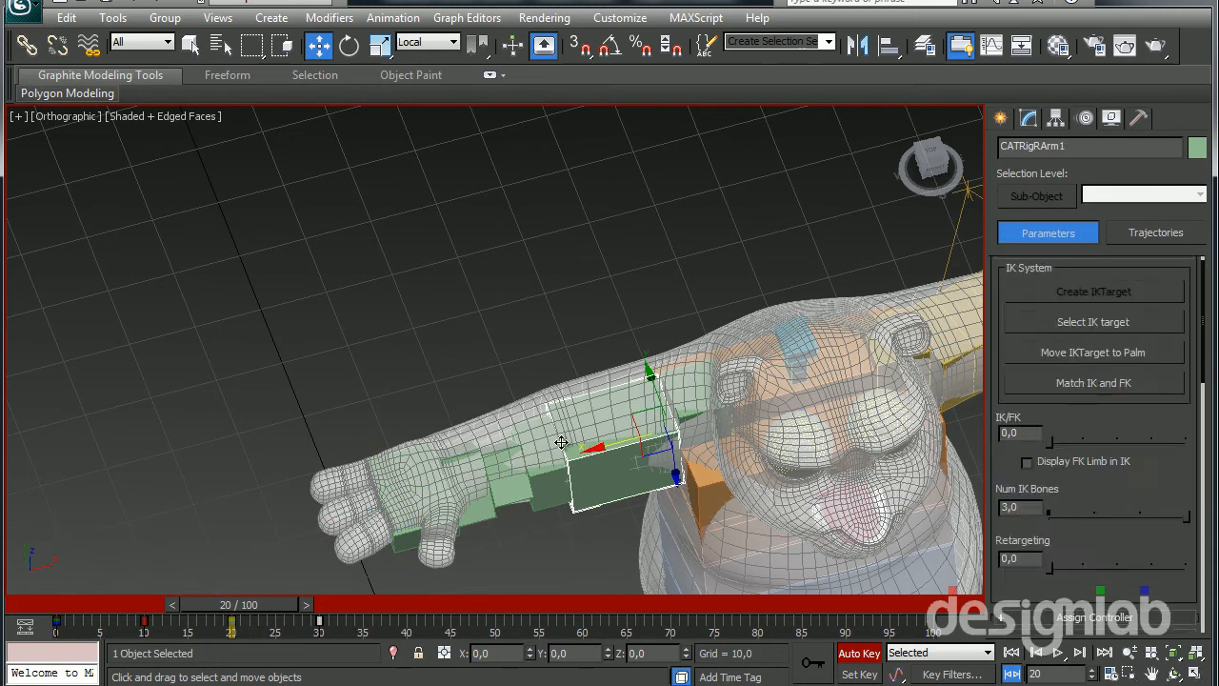
{"action": "scroll", "coordinate": [553, 478], "scroll_direction": "up", "scroll_amount": 6}
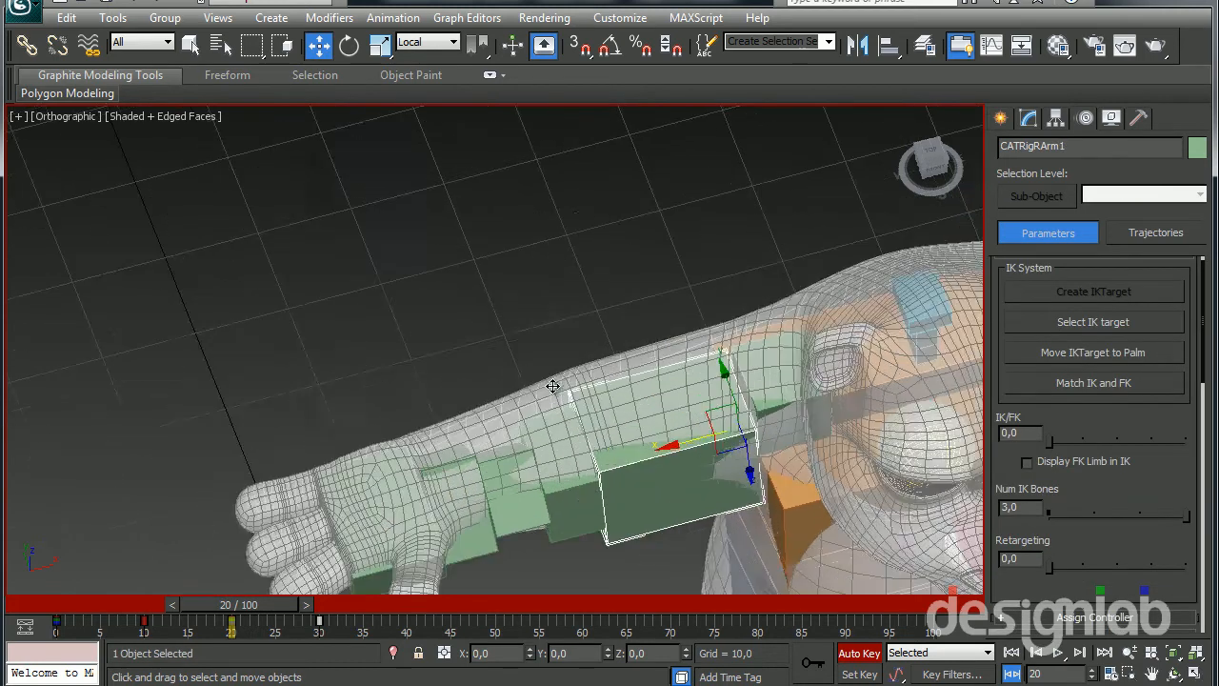
{"action": "key", "text": "F3"}
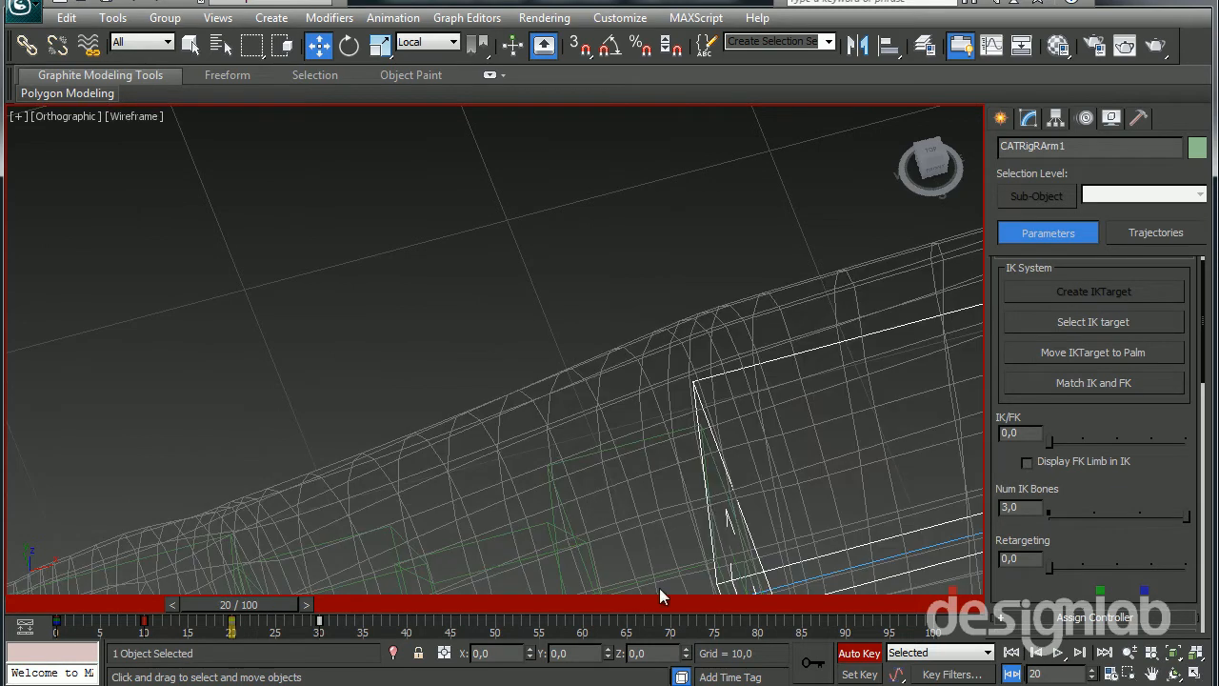
{"action": "left_click", "coordinate": [729, 546]}
{"action": "scroll", "coordinate": [704, 443], "scroll_direction": "down", "scroll_amount": 3}
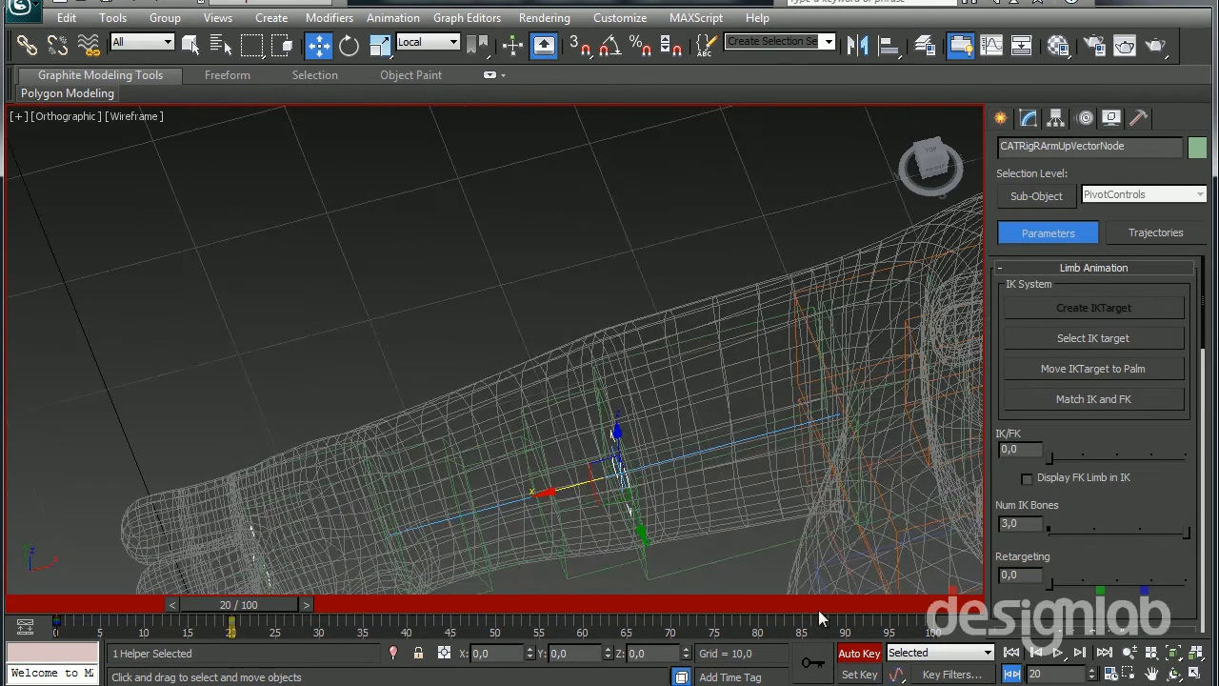
{"action": "left_click", "coordinate": [854, 654]}
{"action": "scroll", "coordinate": [577, 412], "scroll_direction": "down", "scroll_amount": 2}
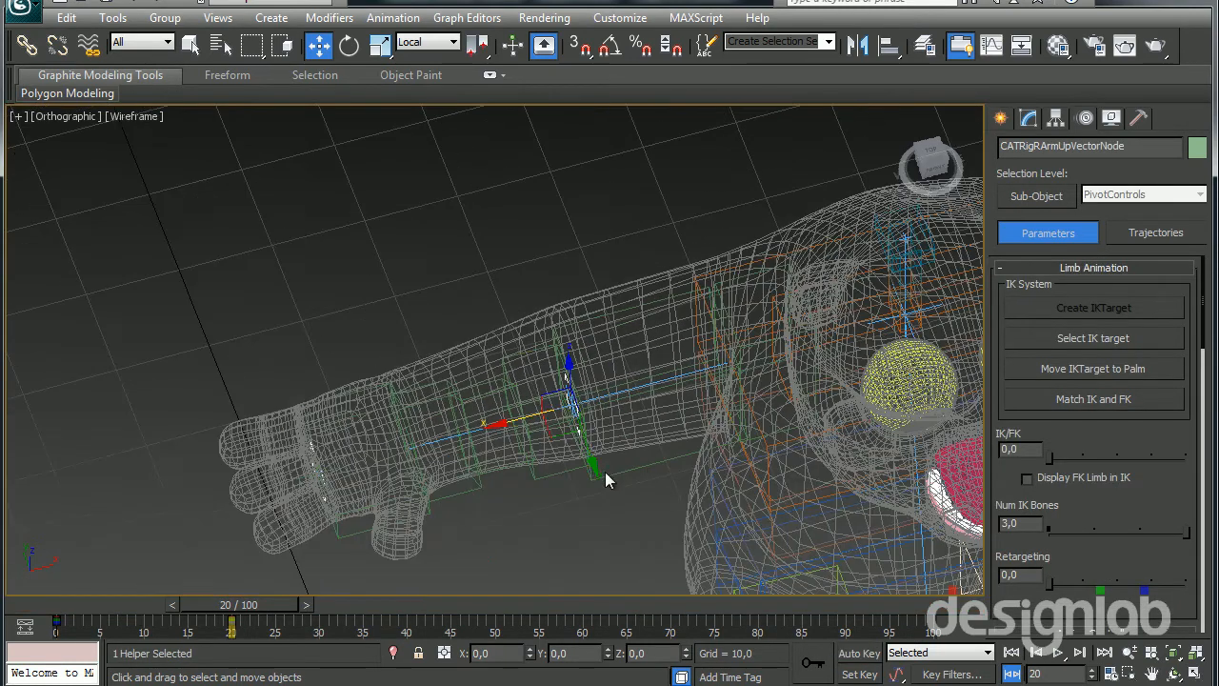
{"action": "left_click", "coordinate": [589, 466]}
{"action": "left_click", "coordinate": [595, 466]}
{"action": "mouse_move", "coordinate": [591, 462]}
{"action": "left_mouse_down"}
{"action": "mouse_move", "coordinate": [533, 330]}
{"action": "mouse_move", "coordinate": [533, 298]}
{"action": "left_mouse_up"}
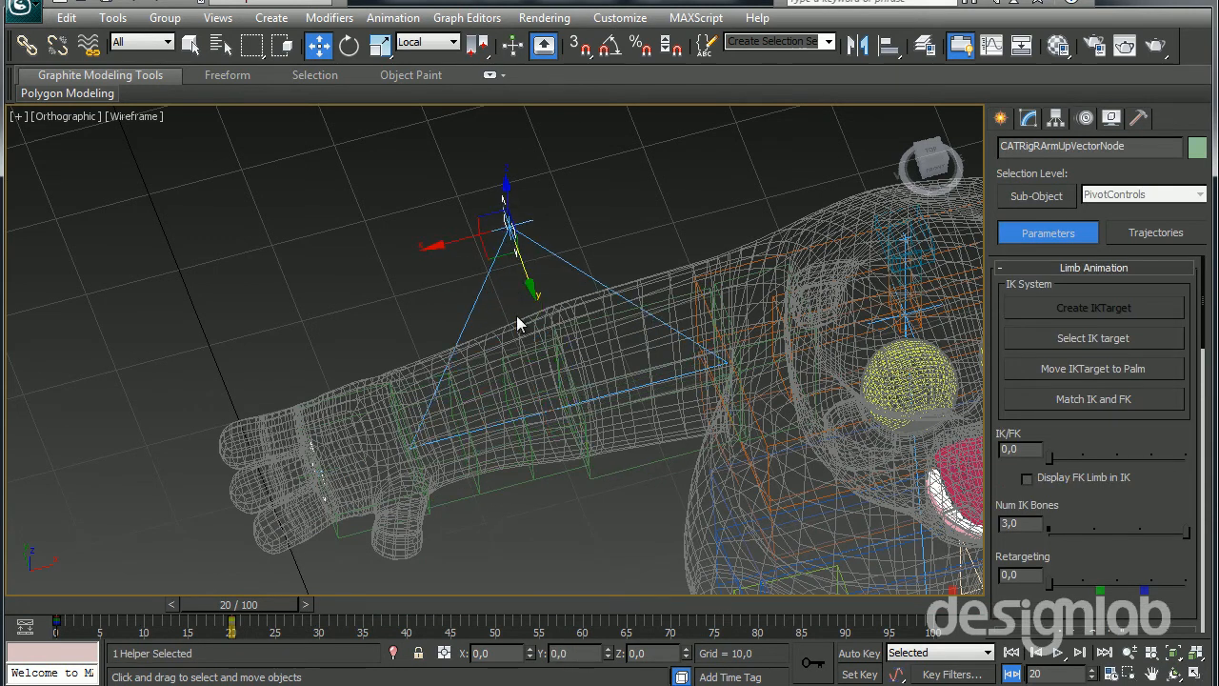
{"action": "key", "text": "F3"}
Select the left arm's IK target by way of the left palm bone and snap it to the palm
{"action": "scroll", "coordinate": [738, 475], "scroll_direction": "down", "scroll_amount": 3}
{"action": "middle_click_drag", "start_coordinate": [777, 396], "coordinate": [525, 430]}
{"action": "scroll", "coordinate": [728, 265], "scroll_direction": "up", "scroll_amount": 3}
{"action": "middle_click_drag", "start_coordinate": [729, 265], "coordinate": [620, 315]}
{"action": "left_click", "coordinate": [792, 335]}
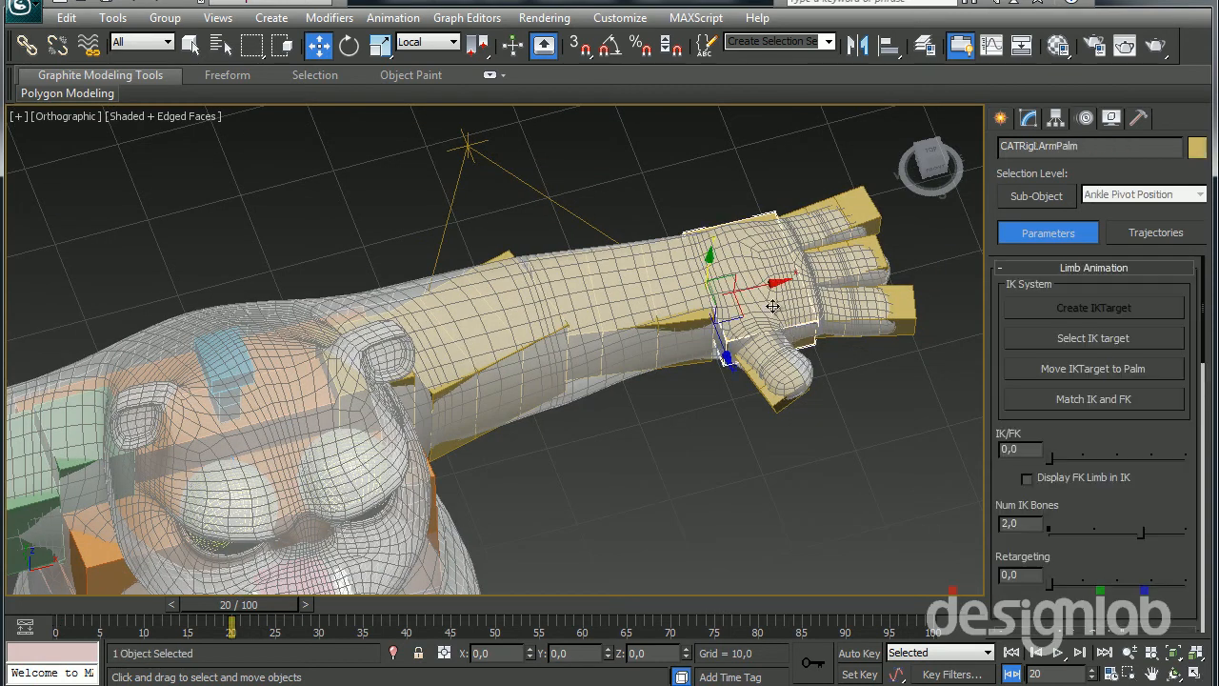
{"action": "left_click", "coordinate": [1029, 347]}
{"action": "middle_click_drag", "start_coordinate": [800, 385], "coordinate": [728, 398], "text": "alt"}
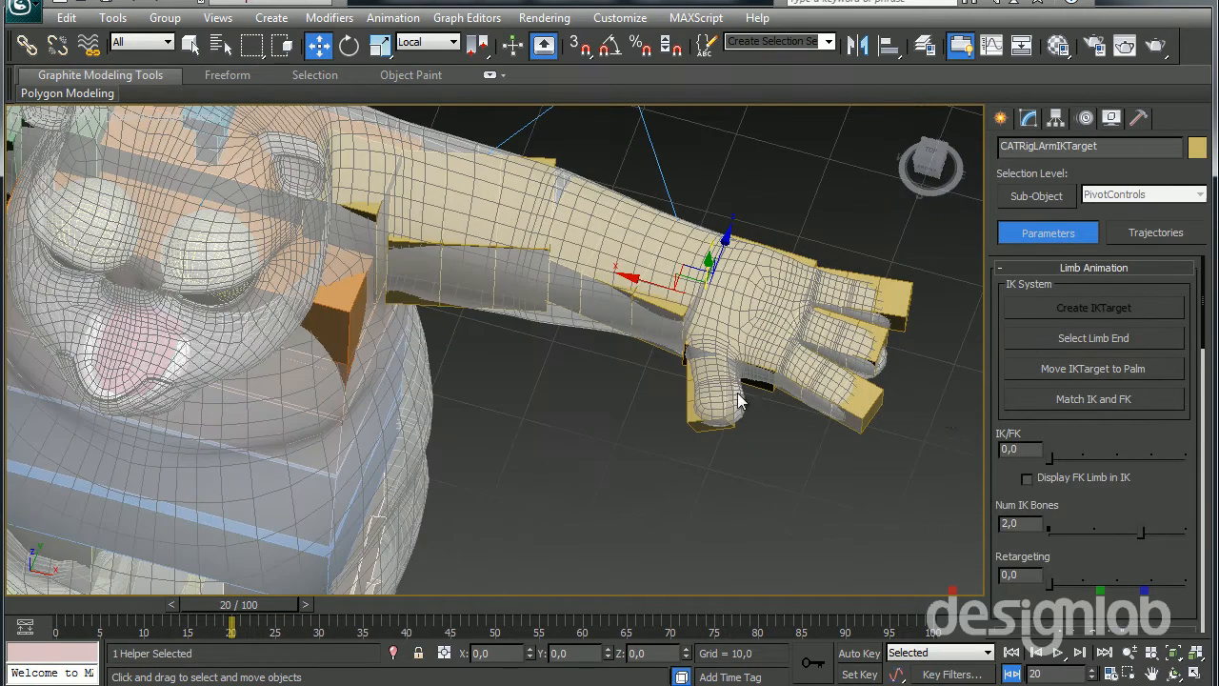
{"action": "middle_click_drag", "start_coordinate": [858, 397], "coordinate": [811, 421]}
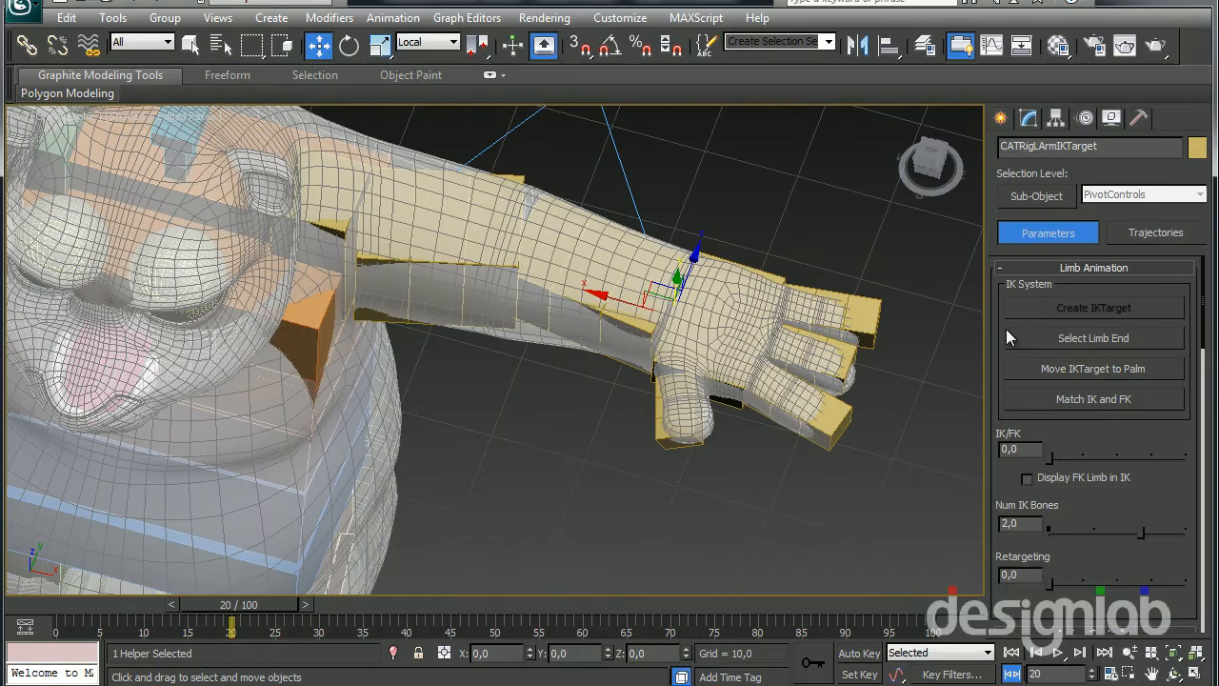
{"action": "left_click", "coordinate": [1072, 368]}
Move the left arm's IK target about 10 units toward the body along local X
{"action": "mouse_move", "coordinate": [724, 374]}
{"action": "middle_mouse_down", "text": "alt"}
{"action": "mouse_move", "coordinate": [803, 218]}
{"action": "mouse_move", "coordinate": [808, 174]}
{"action": "mouse_move", "coordinate": [642, 253]}
{"action": "mouse_move", "coordinate": [721, 352]}
{"action": "mouse_move", "coordinate": [823, 425]}
{"action": "mouse_move", "coordinate": [806, 321]}
{"action": "mouse_move", "coordinate": [774, 352]}
{"action": "mouse_move", "coordinate": [721, 350]}
{"action": "middle_mouse_up", "text": "alt"}
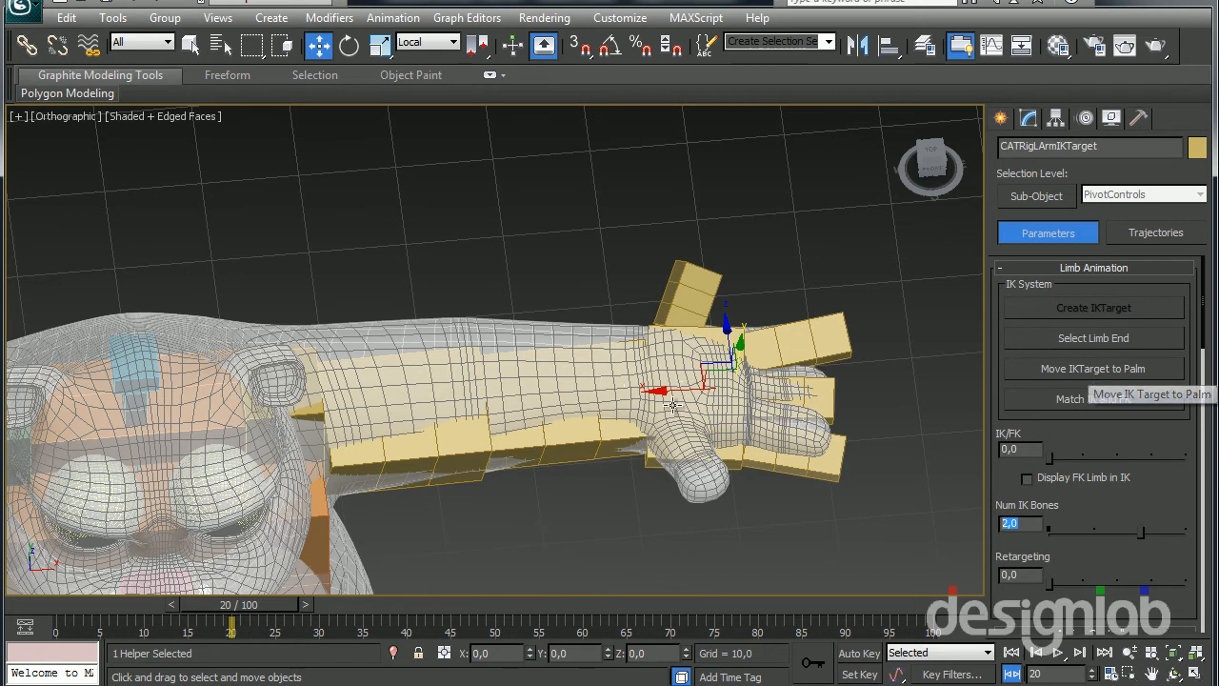
{"action": "left_click_drag", "start_coordinate": [677, 391], "coordinate": [582, 395]}
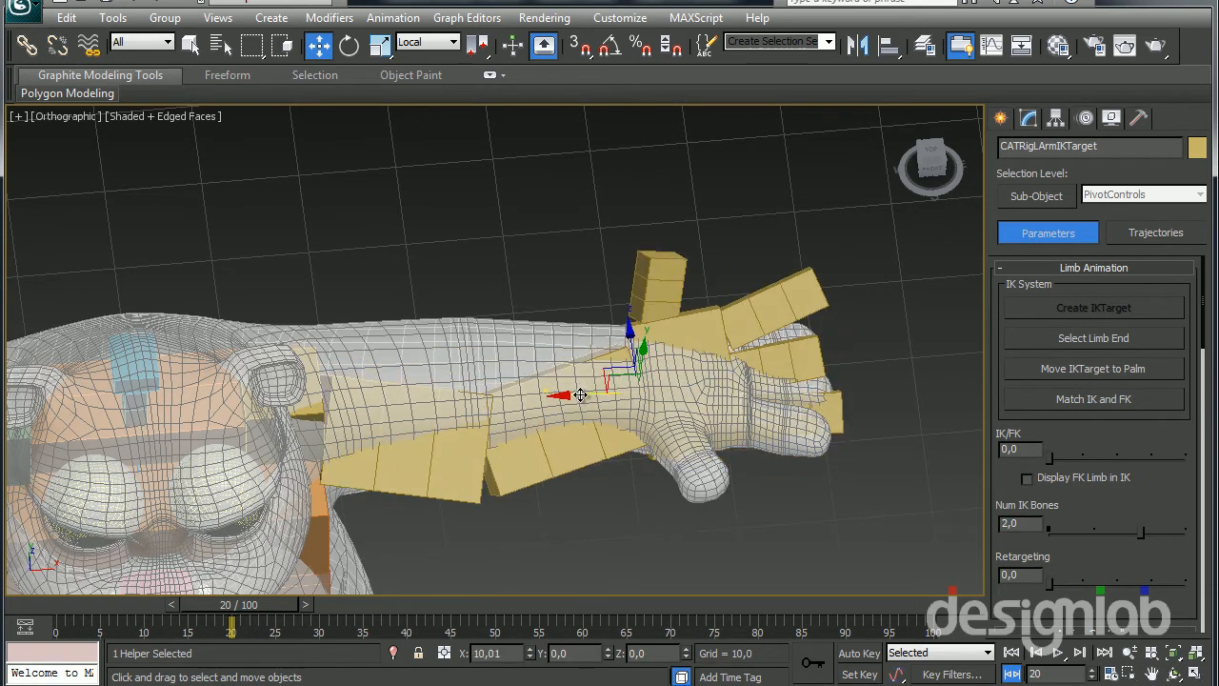
{"action": "scroll", "coordinate": [466, 440], "scroll_direction": "up", "scroll_amount": 5}
{"action": "middle_click_drag", "start_coordinate": [483, 436], "coordinate": [489, 287]}
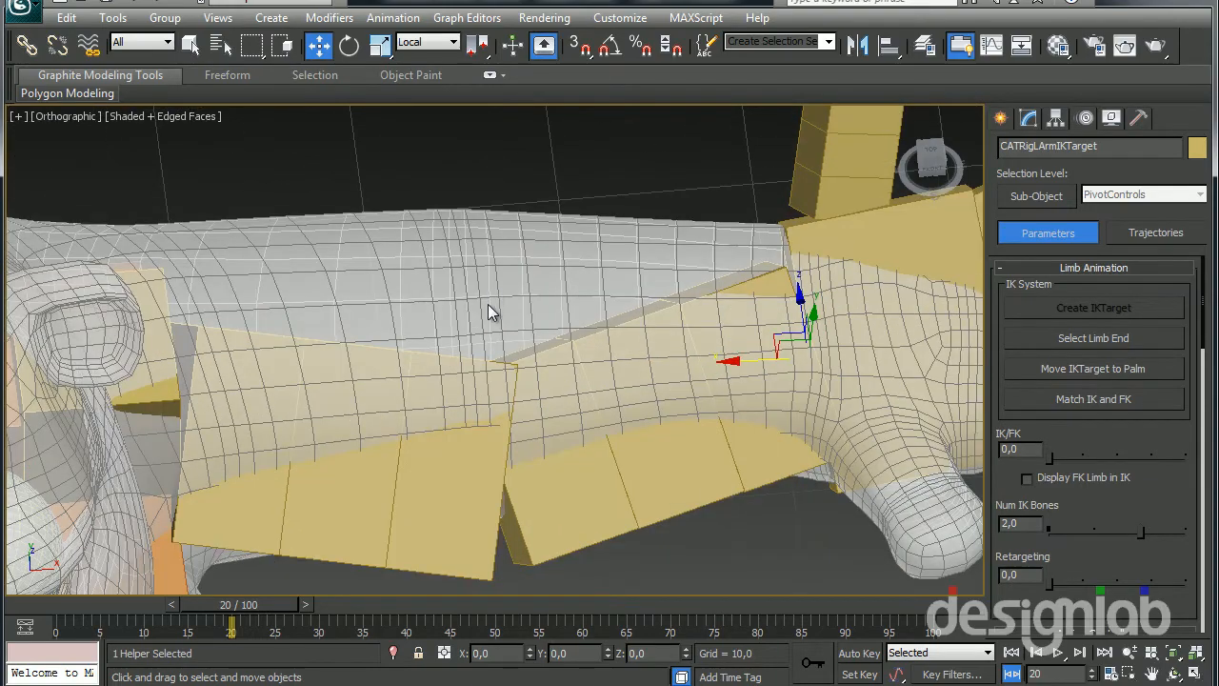
Pick the left arm's up-vector node inside the elbow in wireframe, move it out behind the arm, and restore the shaded display
{"action": "key", "text": "F3"}
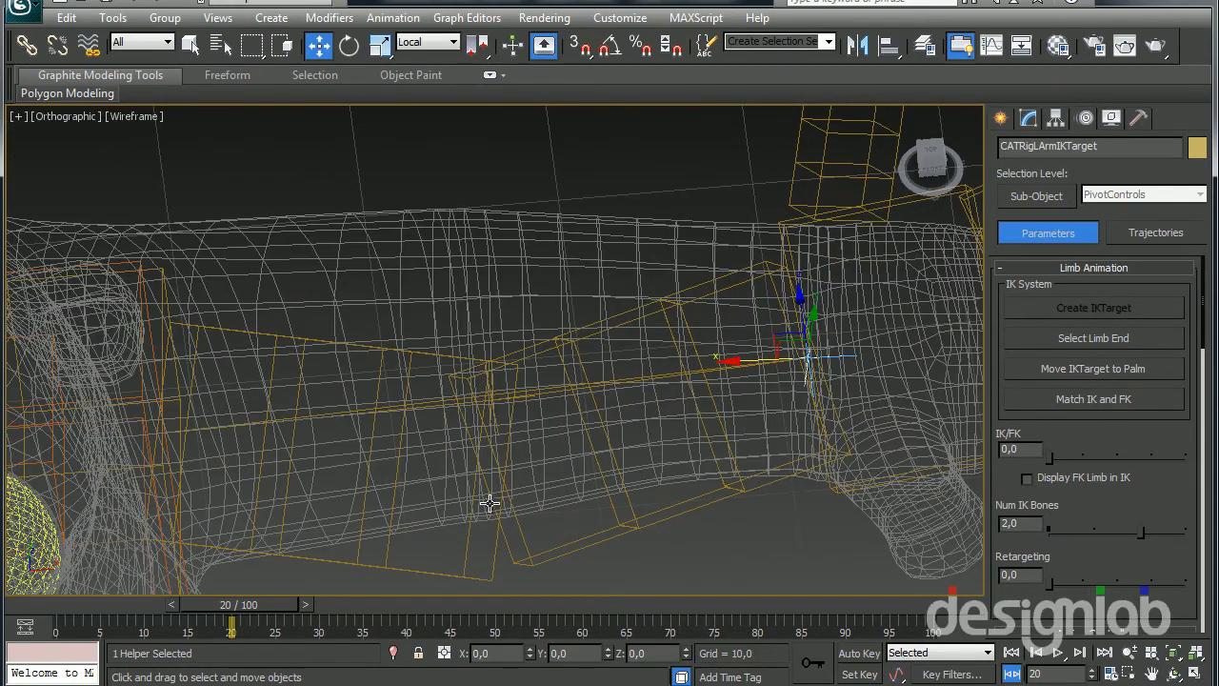
{"action": "middle_click_drag", "start_coordinate": [489, 463], "coordinate": [432, 517], "text": "alt"}
{"action": "scroll", "coordinate": [437, 495], "scroll_direction": "down", "scroll_amount": 5}
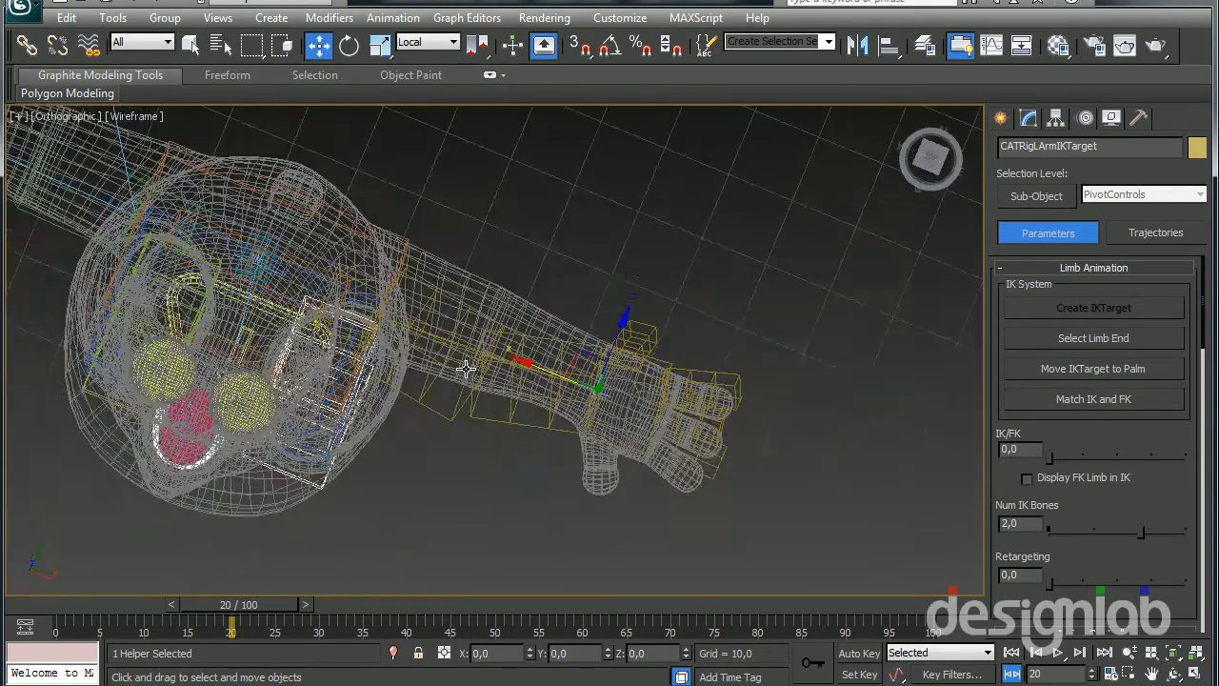
{"action": "middle_click_drag", "start_coordinate": [455, 375], "coordinate": [492, 242], "text": "alt"}
{"action": "left_click", "coordinate": [473, 401]}
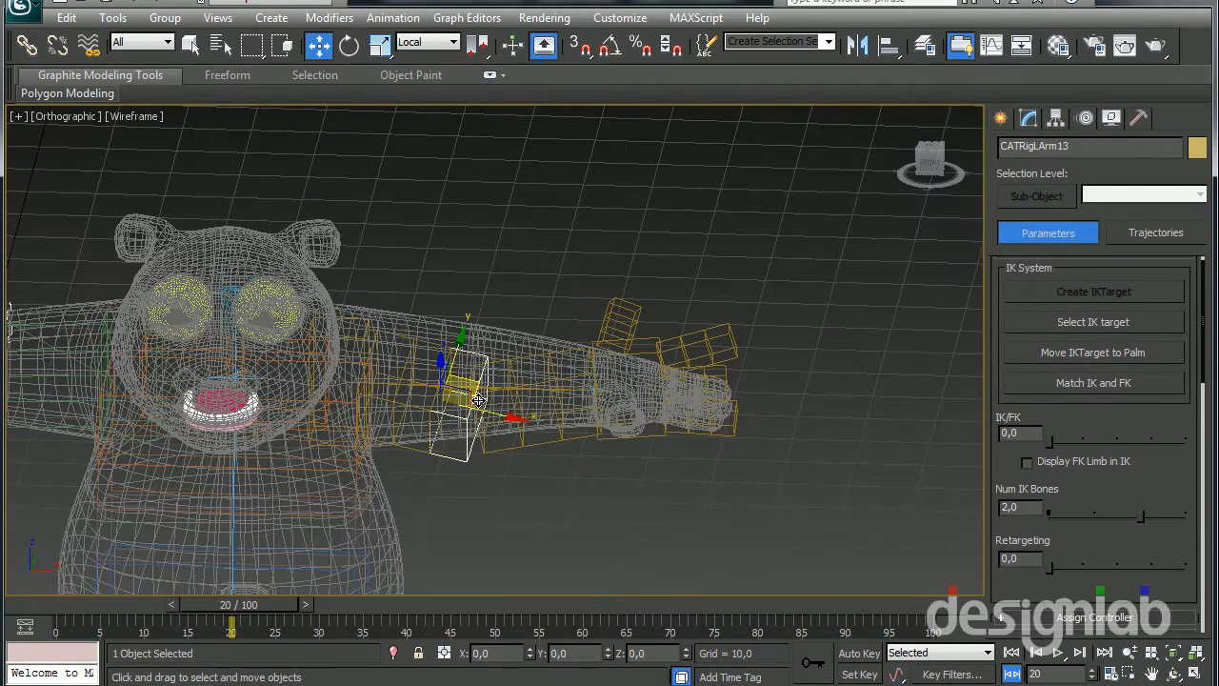
{"action": "middle_click_drag", "start_coordinate": [473, 402], "coordinate": [534, 642], "text": "alt"}
{"action": "scroll", "coordinate": [523, 190], "scroll_direction": "up", "scroll_amount": 6}
{"action": "middle_click_drag", "start_coordinate": [547, 177], "coordinate": [536, 535]}
{"action": "middle_click_drag", "start_coordinate": [604, 401], "coordinate": [598, 422], "text": "alt"}
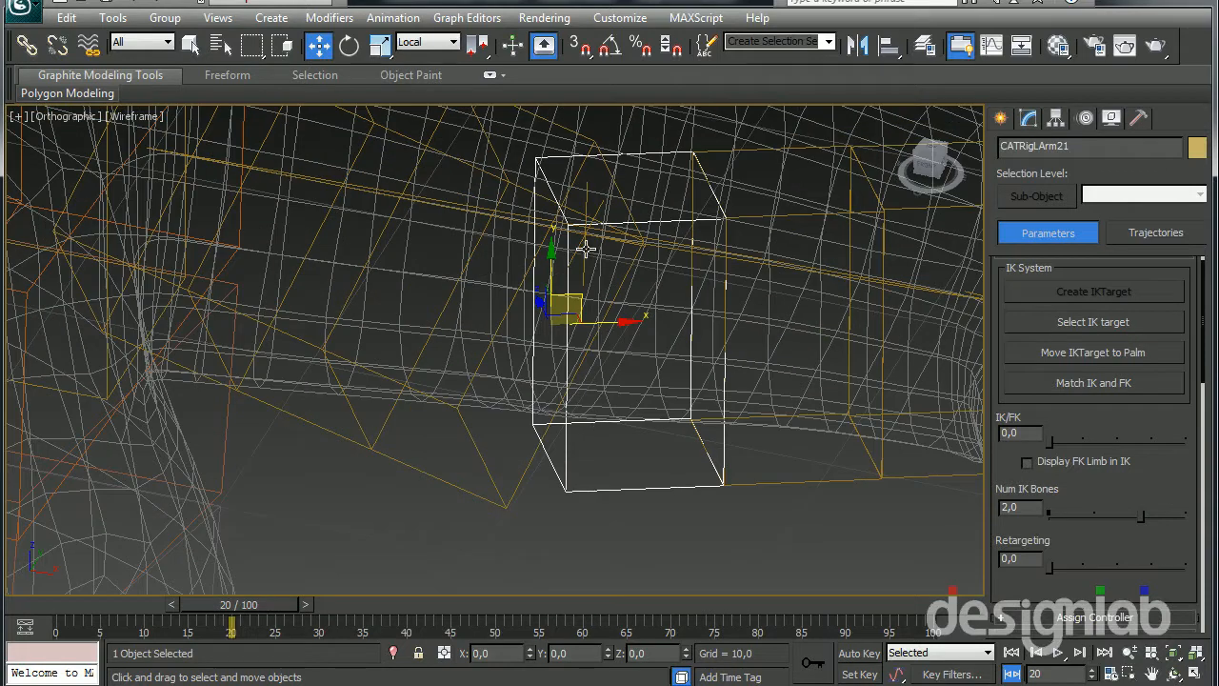
{"action": "left_click", "coordinate": [588, 249]}
{"action": "scroll", "coordinate": [594, 312], "scroll_direction": "down", "scroll_amount": 3}
{"action": "middle_click_drag", "start_coordinate": [595, 312], "coordinate": [526, 418], "text": "alt"}
{"action": "scroll", "coordinate": [568, 368], "scroll_direction": "down", "scroll_amount": 2}
{"action": "left_click_drag", "start_coordinate": [502, 363], "coordinate": [574, 197]}
{"action": "middle_click_drag", "start_coordinate": [622, 377], "coordinate": [596, 419]}
{"action": "scroll", "coordinate": [596, 419], "scroll_direction": "down", "scroll_amount": 2}
{"action": "key", "text": "F3"}
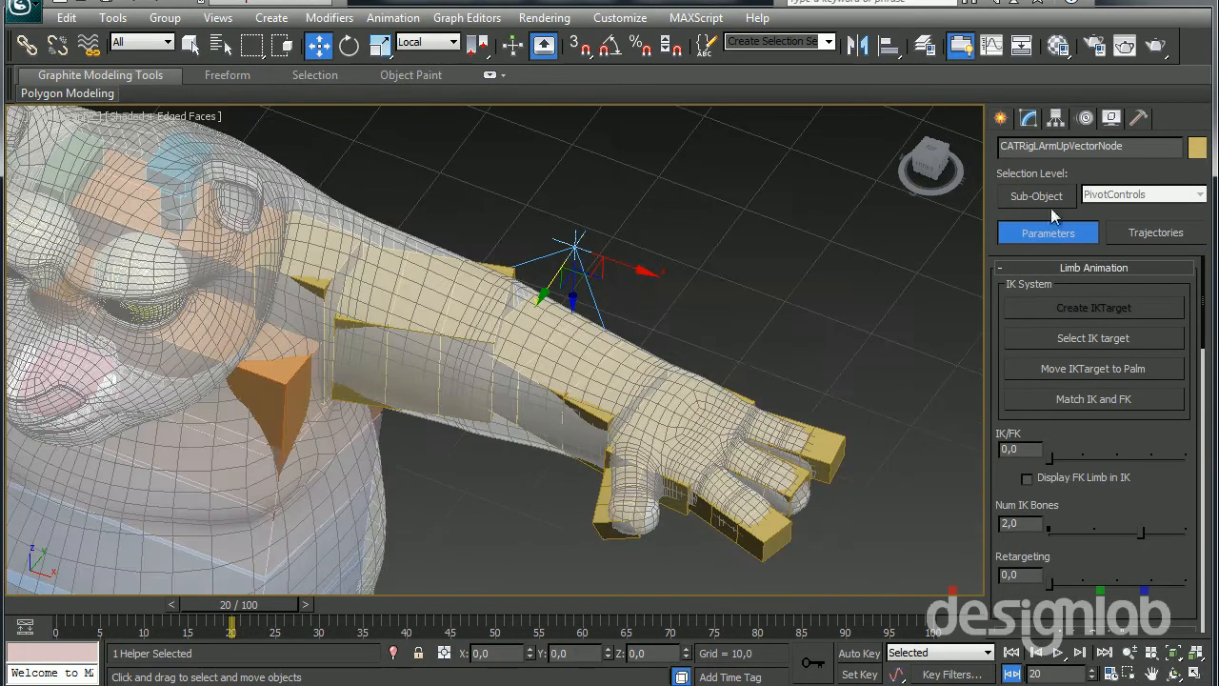
Examine the setup parameters of the left arm's up-vector node, palm and forearm bone, plus the forearm's IK motion parameters
{"action": "left_click", "coordinate": [1027, 120]}
{"action": "scroll", "coordinate": [644, 365], "scroll_direction": "down", "scroll_amount": 2}
{"action": "middle_click_drag", "start_coordinate": [643, 365], "coordinate": [595, 360], "text": "alt"}
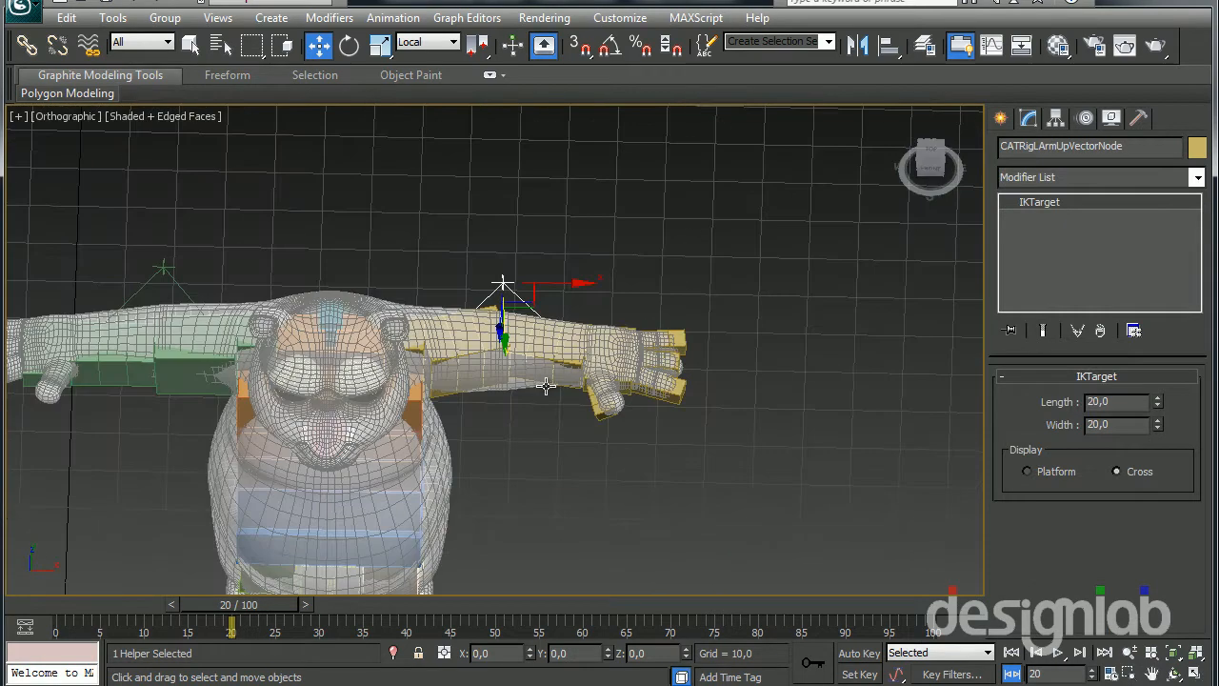
{"action": "left_click", "coordinate": [596, 358]}
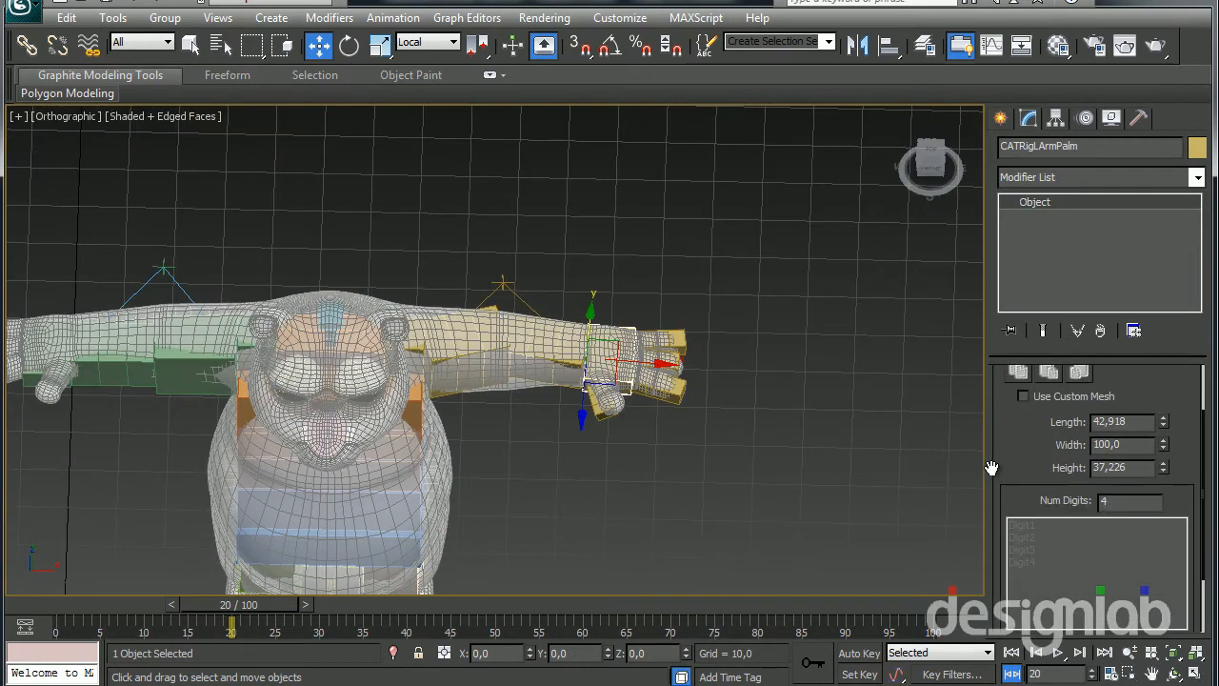
{"action": "scroll", "coordinate": [992, 472], "scroll_direction": "up", "scroll_amount": 2}
{"action": "left_click", "coordinate": [577, 359]}
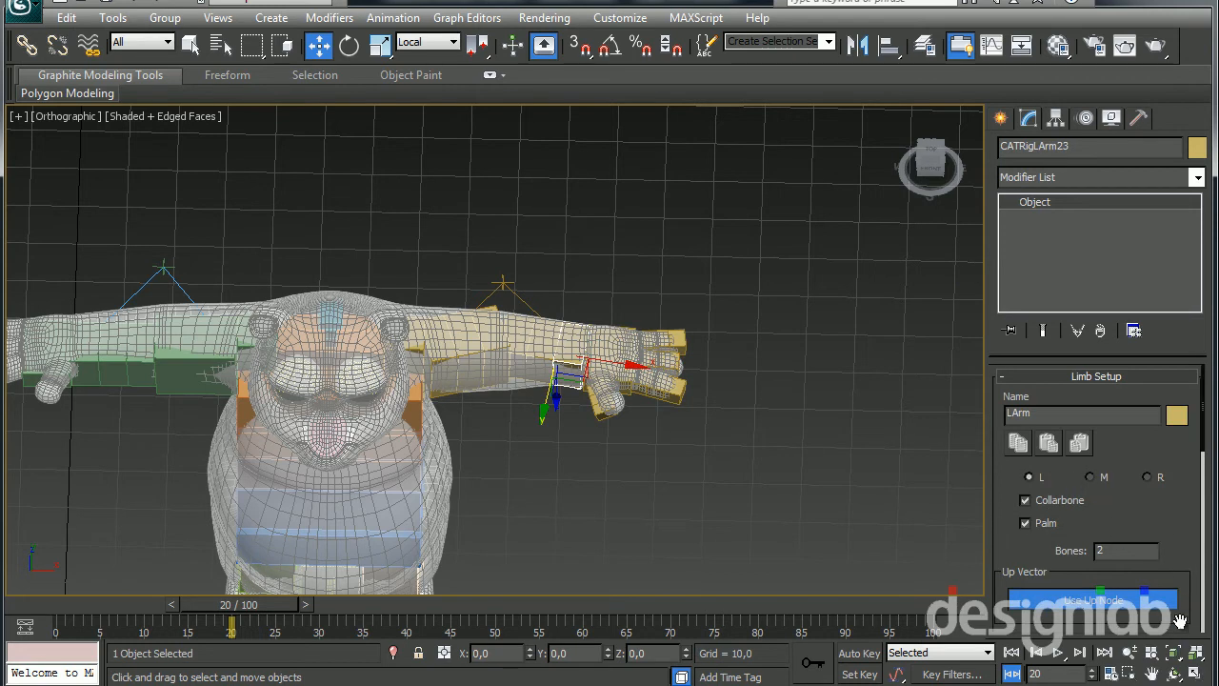
{"action": "left_click", "coordinate": [1086, 117]}
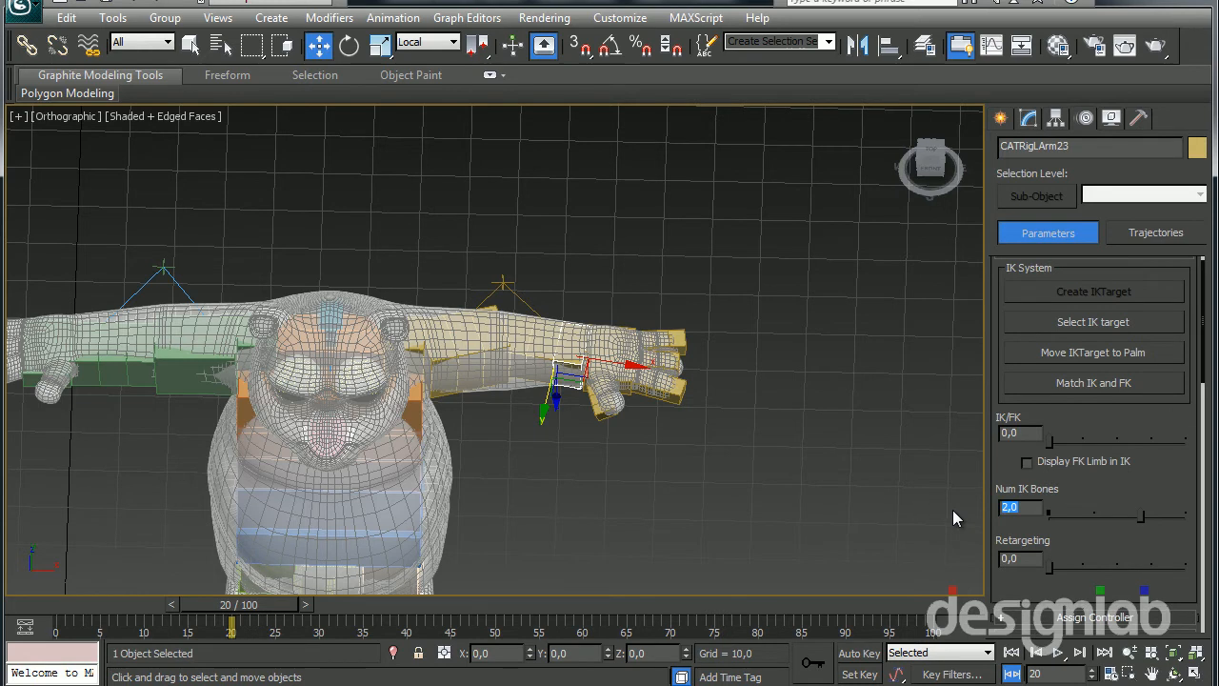
Select the right arm's IK target by way of the right palm bone and try rotating it
{"action": "middle_click_drag", "start_coordinate": [563, 439], "coordinate": [736, 376]}
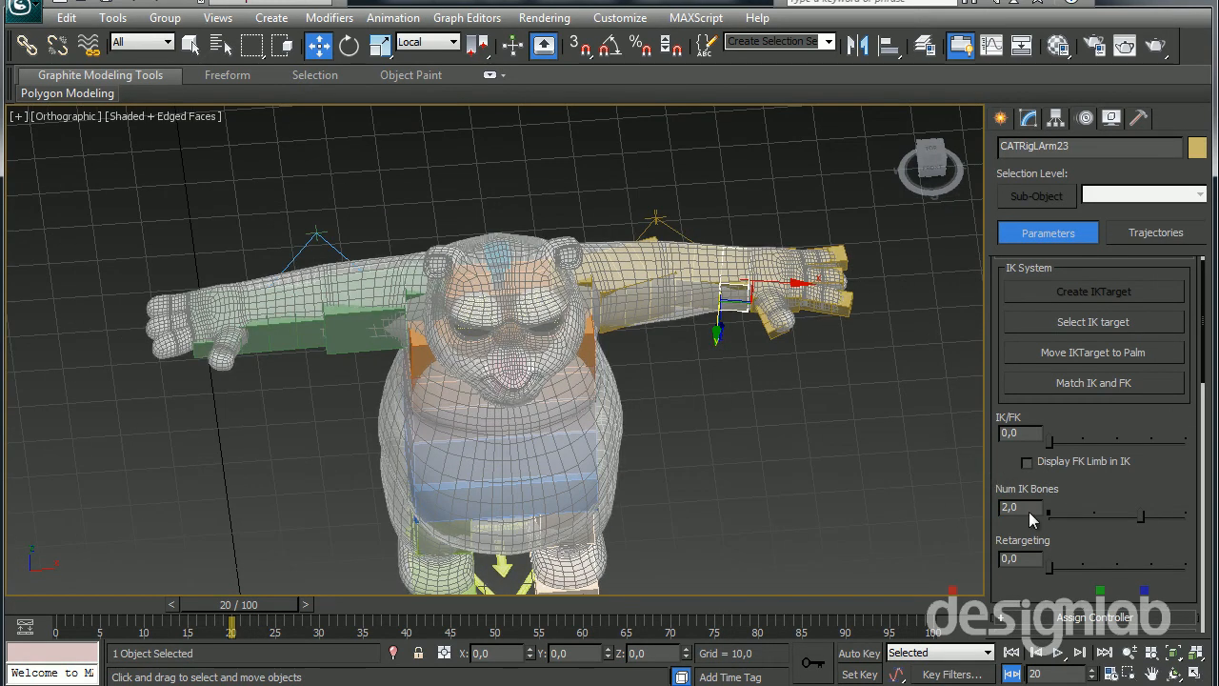
{"action": "left_click", "coordinate": [206, 332]}
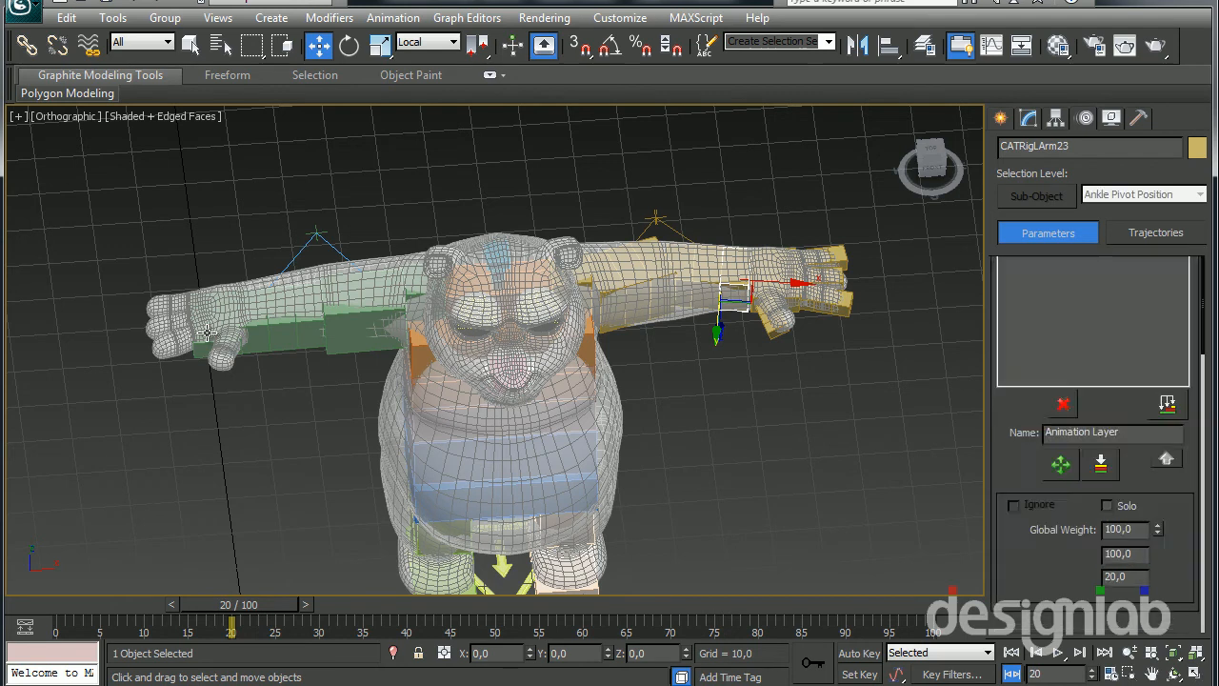
{"action": "key", "text": "z"}
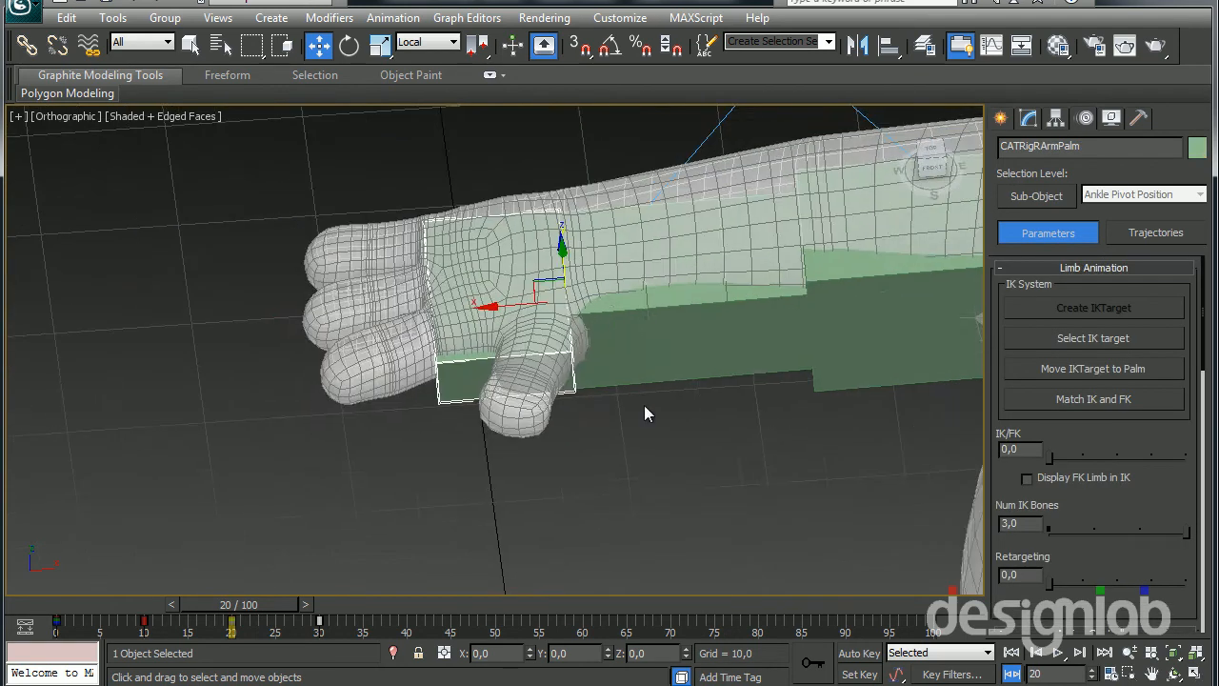
{"action": "left_click", "coordinate": [419, 299]}
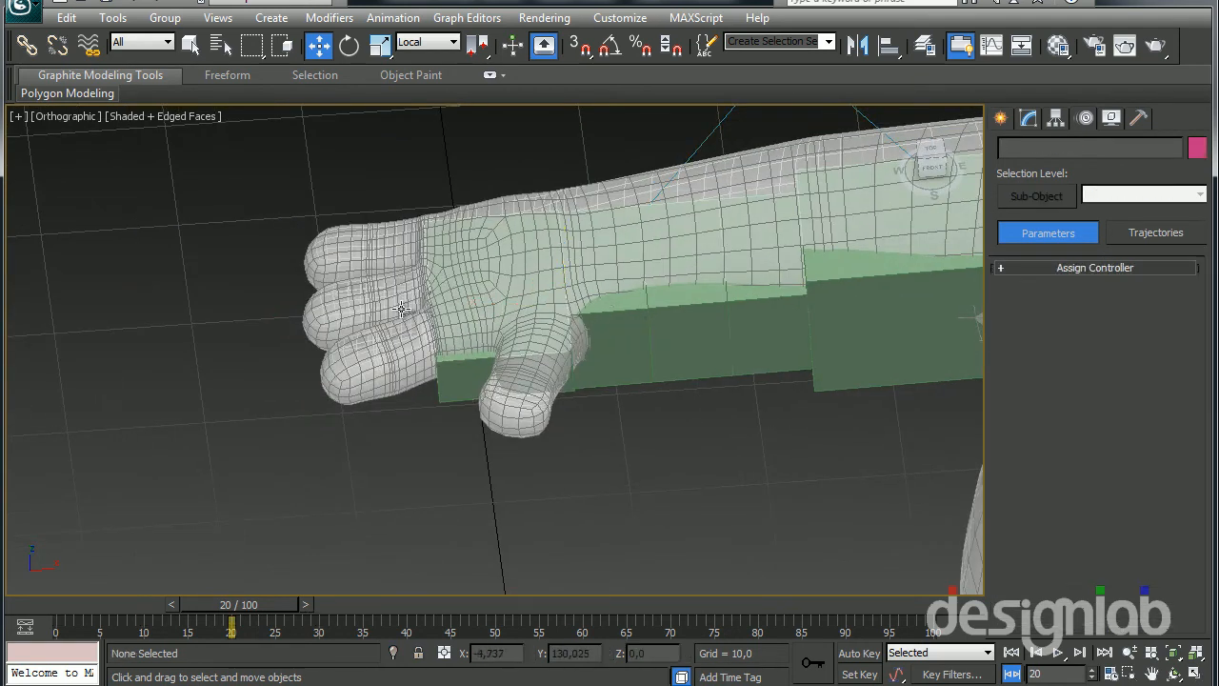
{"action": "left_click", "coordinate": [408, 301]}
{"action": "left_click", "coordinate": [1058, 336]}
{"action": "middle_click_drag", "start_coordinate": [604, 368], "coordinate": [565, 379], "text": "alt"}
{"action": "key", "text": "e"}
{"action": "left_click_drag", "start_coordinate": [407, 268], "coordinate": [463, 321]}
{"action": "right_click", "coordinate": [463, 321]}
Try rotating the right forearm bone next to the palm
{"action": "middle_click_drag", "start_coordinate": [726, 322], "coordinate": [656, 362]}
{"action": "left_click", "coordinate": [698, 310]}
{"action": "middle_click_drag", "start_coordinate": [900, 319], "coordinate": [690, 286], "text": "alt"}
{"action": "left_click_drag", "start_coordinate": [616, 284], "coordinate": [601, 359]}
{"action": "right_click", "coordinate": [601, 359]}
Select the right palm bone again and try rotating it
{"action": "middle_click_drag", "start_coordinate": [546, 395], "coordinate": [704, 314]}
{"action": "scroll", "coordinate": [367, 407], "scroll_direction": "down", "scroll_amount": 3}
{"action": "middle_click_drag", "start_coordinate": [367, 407], "coordinate": [495, 310]}
{"action": "scroll", "coordinate": [495, 311], "scroll_direction": "down", "scroll_amount": 3}
{"action": "left_click", "coordinate": [213, 385]}
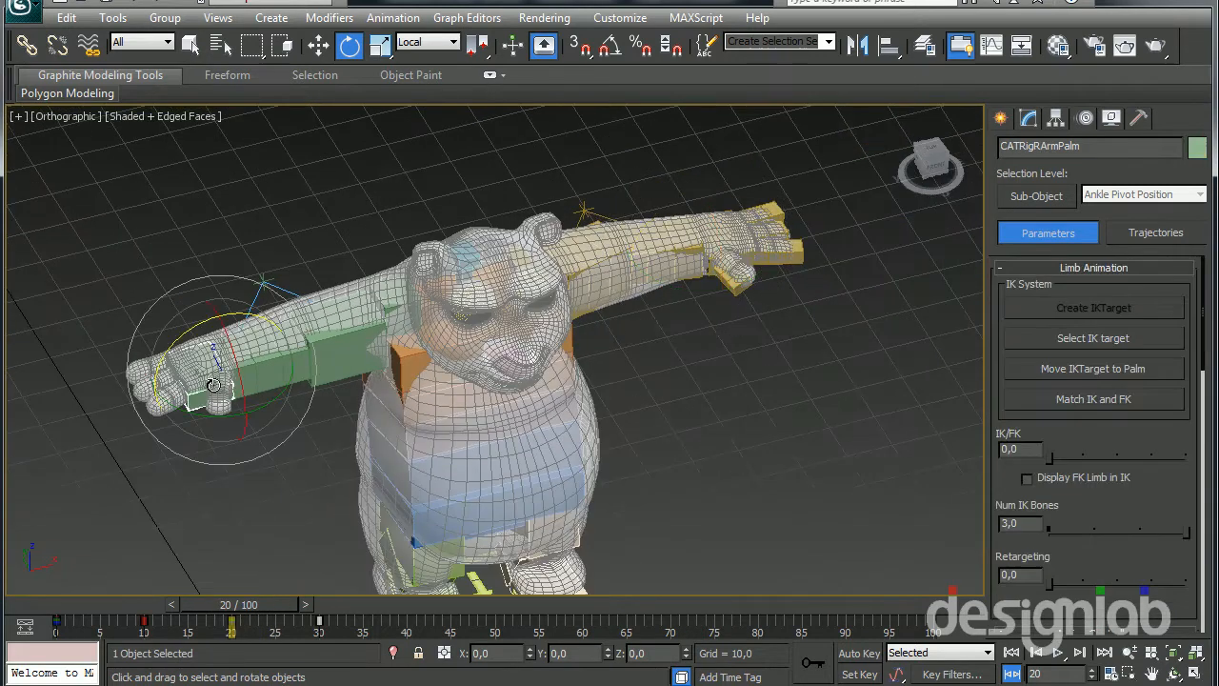
{"action": "left_click_drag", "start_coordinate": [182, 334], "coordinate": [151, 358]}
{"action": "right_click", "coordinate": [151, 358]}
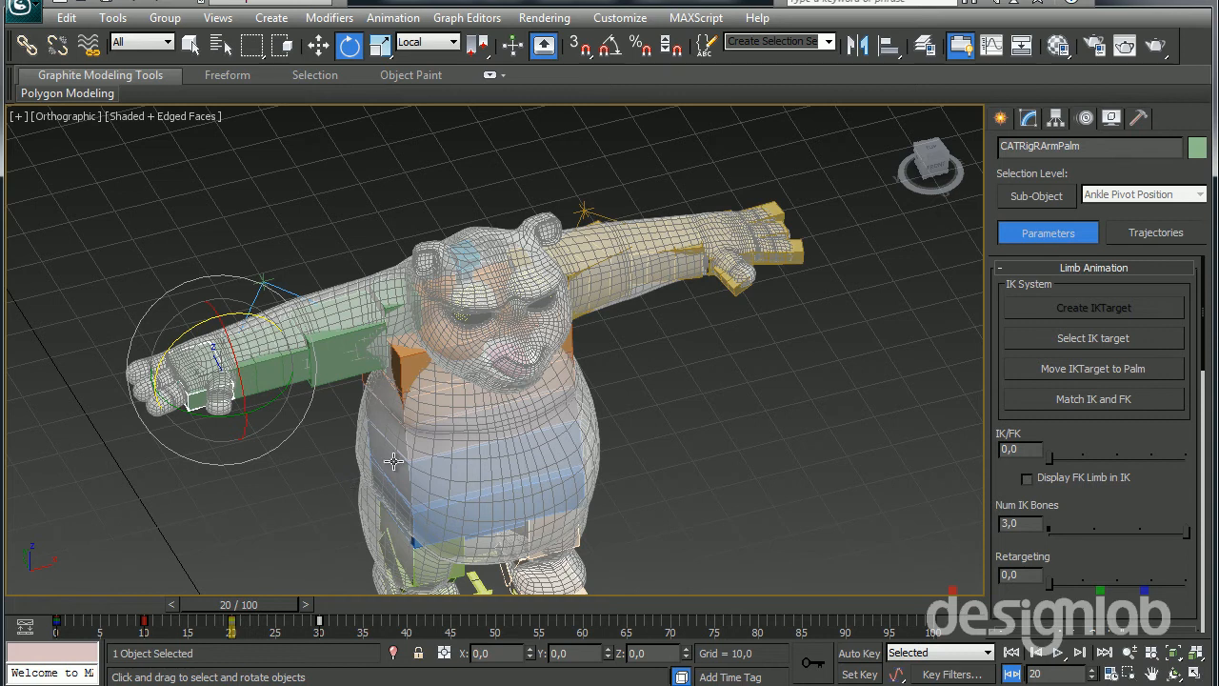
Examine the whole rig inside the mesh and the setup parameters of the right palm and the second spine bone
{"action": "middle_click_drag", "start_coordinate": [727, 341], "coordinate": [753, 285]}
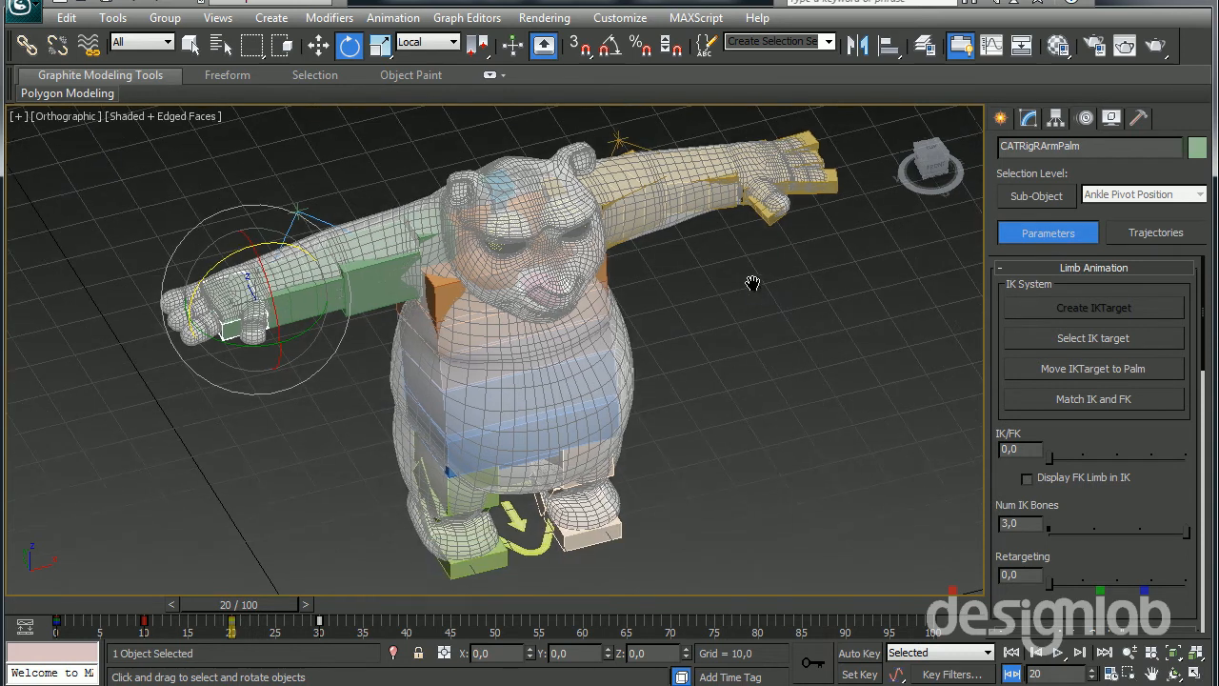
{"action": "middle_click_drag", "start_coordinate": [727, 425], "coordinate": [827, 327], "text": "alt"}
{"action": "middle_click_drag", "start_coordinate": [733, 310], "coordinate": [655, 385]}
{"action": "left_click", "coordinate": [1028, 118]}
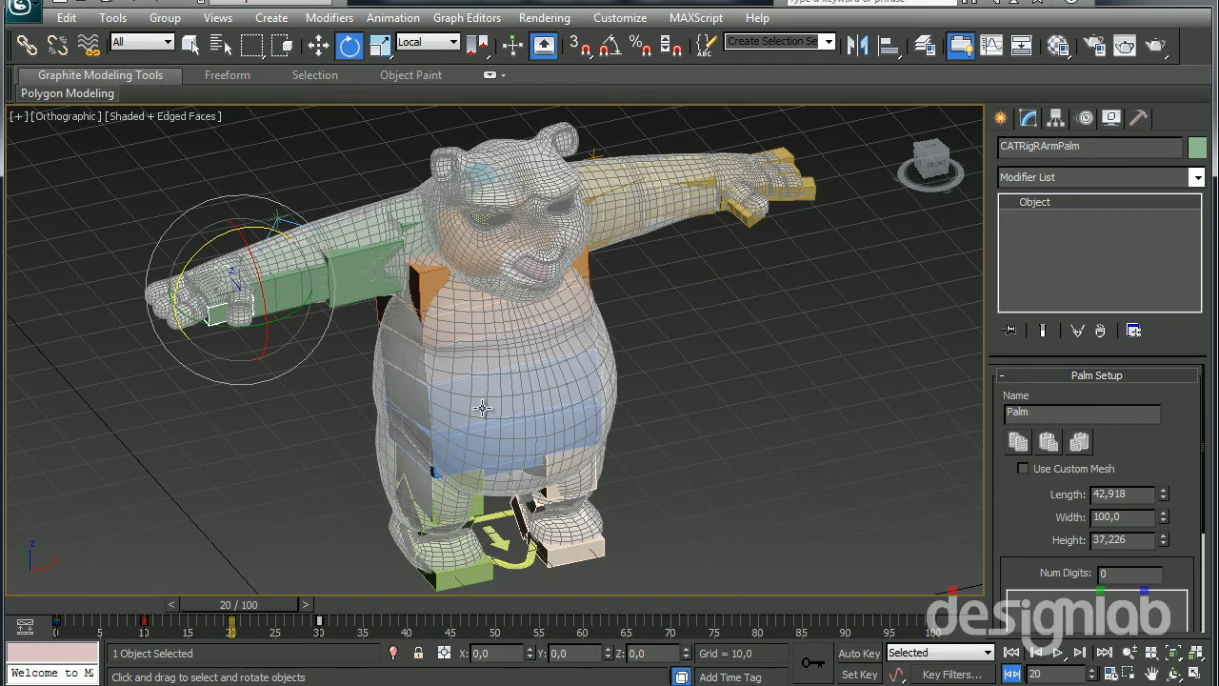
{"action": "left_click", "coordinate": [482, 407]}
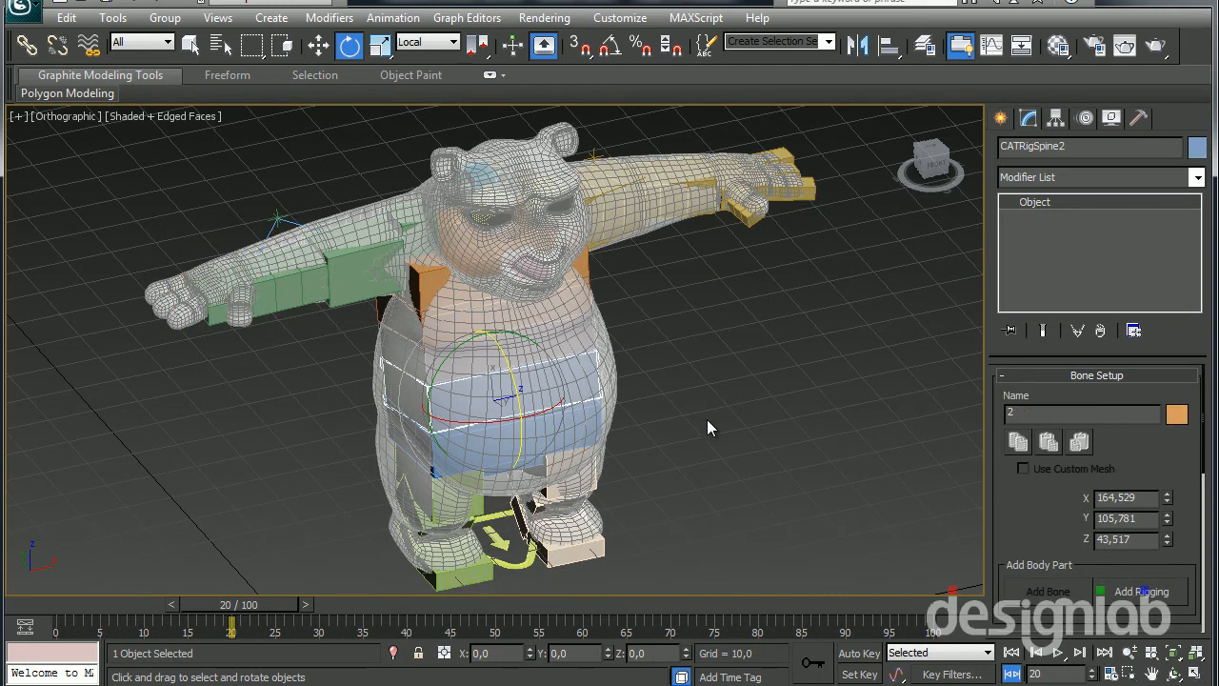
{"action": "scroll", "coordinate": [678, 403], "scroll_direction": "down", "scroll_amount": 1}
{"action": "scroll", "coordinate": [648, 372], "scroll_direction": "up", "scroll_amount": 5}
{"action": "middle_click_drag", "start_coordinate": [589, 282], "coordinate": [606, 318]}
{"action": "scroll", "coordinate": [595, 361], "scroll_direction": "down", "scroll_amount": 4}
{"action": "mouse_move", "coordinate": [554, 402]}
{"action": "middle_mouse_down"}
{"action": "mouse_move", "coordinate": [564, 428]}
{"action": "mouse_move", "coordinate": [562, 402]}
{"action": "middle_mouse_up"}
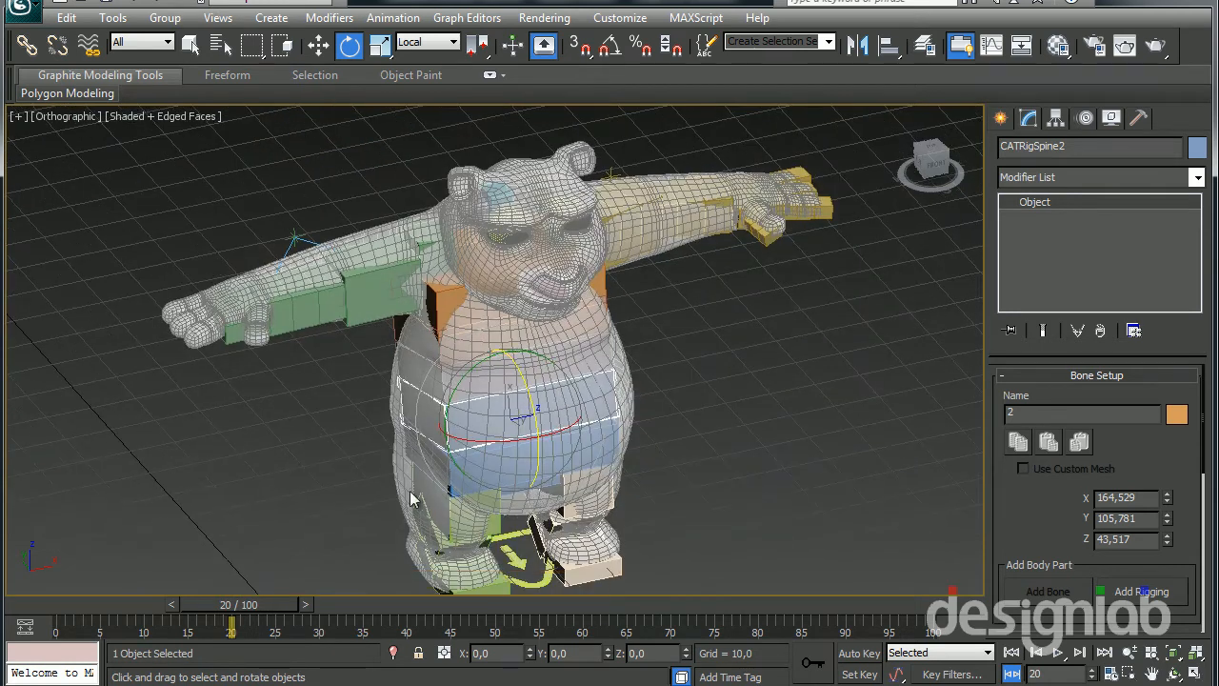
Select the head hub in the side view and switch the CAT rig to Setup mode
{"action": "left_click", "coordinate": [453, 493]}
{"action": "middle_click_drag", "start_coordinate": [519, 349], "coordinate": [620, 336], "text": "alt"}
{"action": "middle_click_drag", "start_coordinate": [539, 271], "coordinate": [573, 379]}
{"action": "scroll", "coordinate": [553, 307], "scroll_direction": "up", "scroll_amount": 5}
{"action": "left_click", "coordinate": [576, 203]}
{"action": "key", "text": "w"}
{"action": "middle_click_drag", "start_coordinate": [553, 269], "coordinate": [577, 221], "text": "alt"}
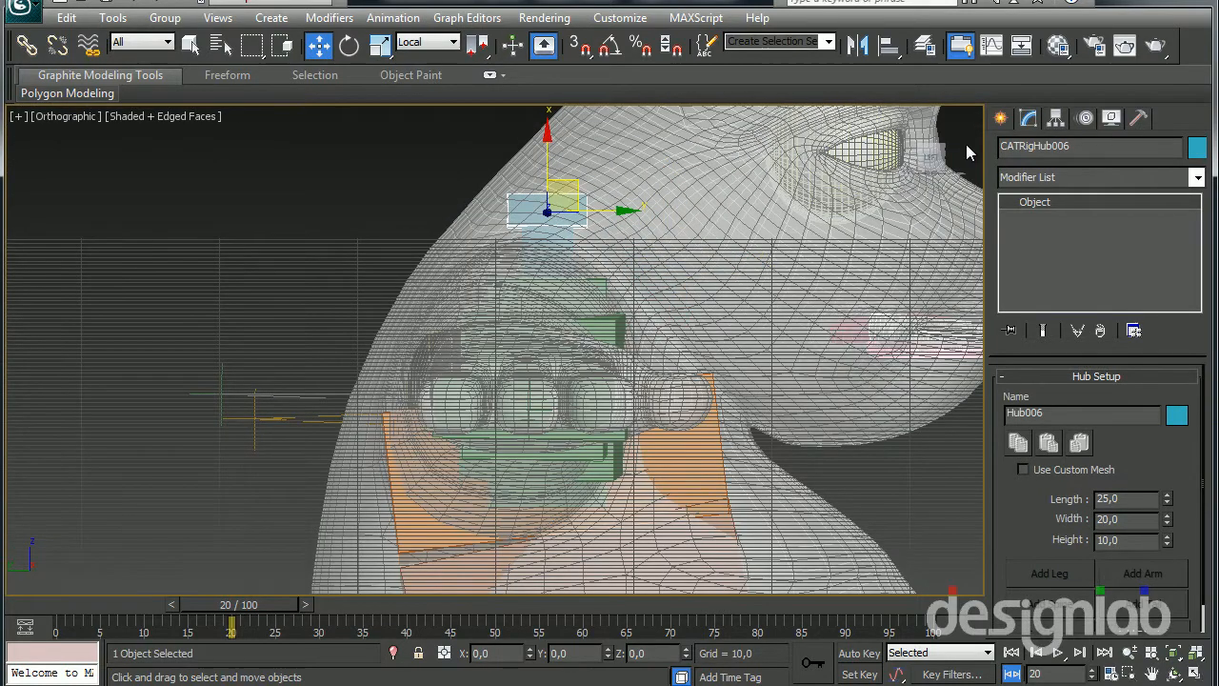
{"action": "left_click", "coordinate": [1086, 117]}
{"action": "scroll", "coordinate": [1023, 463], "scroll_direction": "up", "scroll_amount": 5}
{"action": "left_click", "coordinate": [1028, 392]}
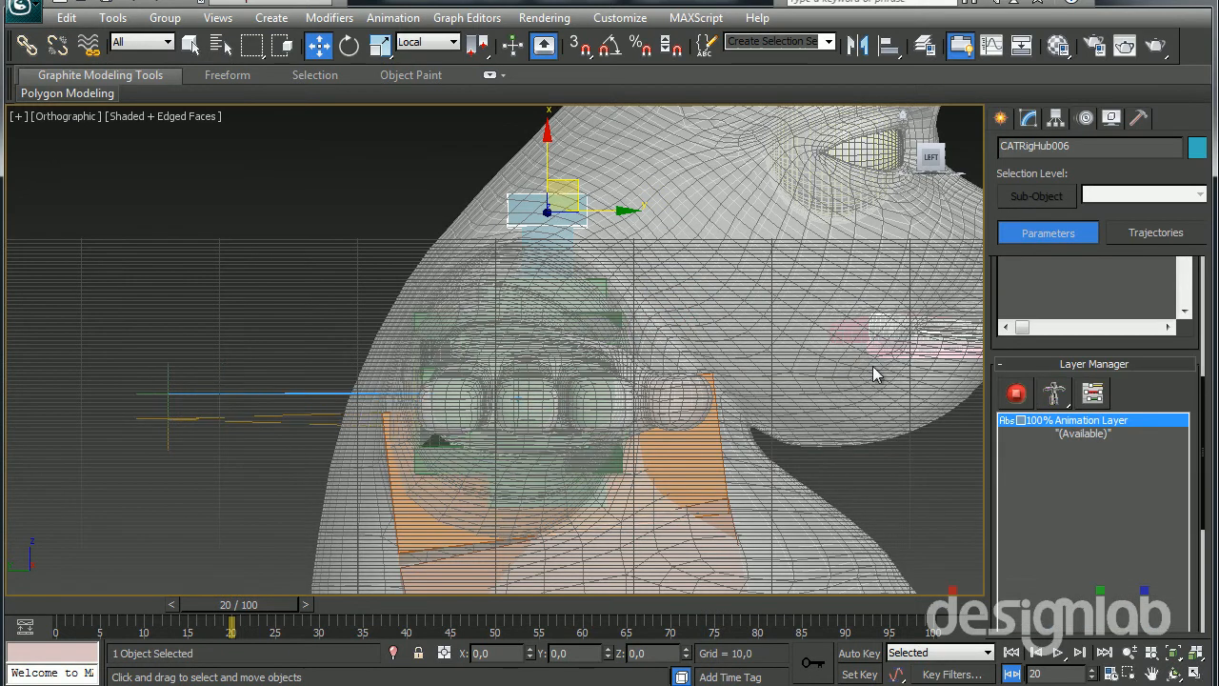
Scale up and position the head hub to fill more of the panda's head
{"action": "left_click_drag", "start_coordinate": [690, 284], "coordinate": [732, 302]}
{"action": "key", "text": "r"}
{"action": "left_click_drag", "start_coordinate": [722, 356], "coordinate": [639, 182]}
{"action": "middle_click_drag", "start_coordinate": [639, 182], "coordinate": [532, 383], "text": "alt"}
{"action": "key", "text": "w"}
{"action": "scroll", "coordinate": [554, 437], "scroll_direction": "down", "scroll_amount": 4}
{"action": "scroll", "coordinate": [573, 332], "scroll_direction": "up", "scroll_amount": 2}
{"action": "scroll", "coordinate": [573, 322], "scroll_direction": "down", "scroll_amount": 2}
{"action": "scroll", "coordinate": [521, 289], "scroll_direction": "down", "scroll_amount": 4}
Unfreeze all objects and select the panda's body mesh
{"action": "right_click", "coordinate": [594, 360]}
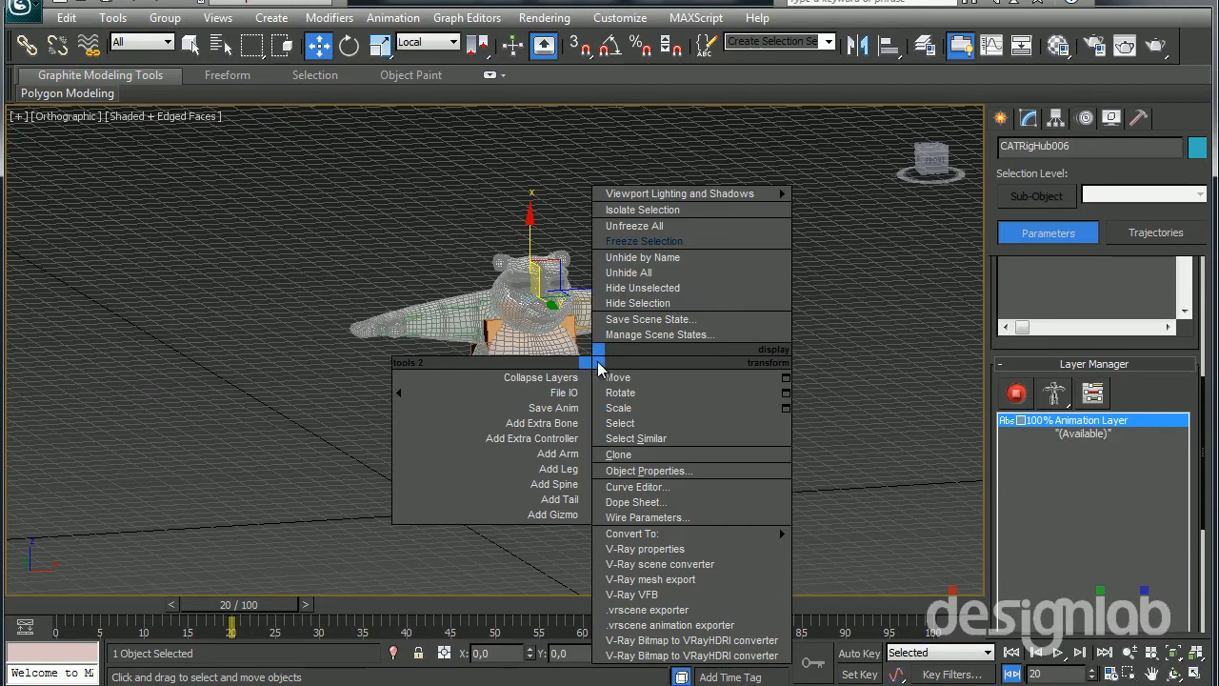
{"action": "left_click", "coordinate": [666, 226]}
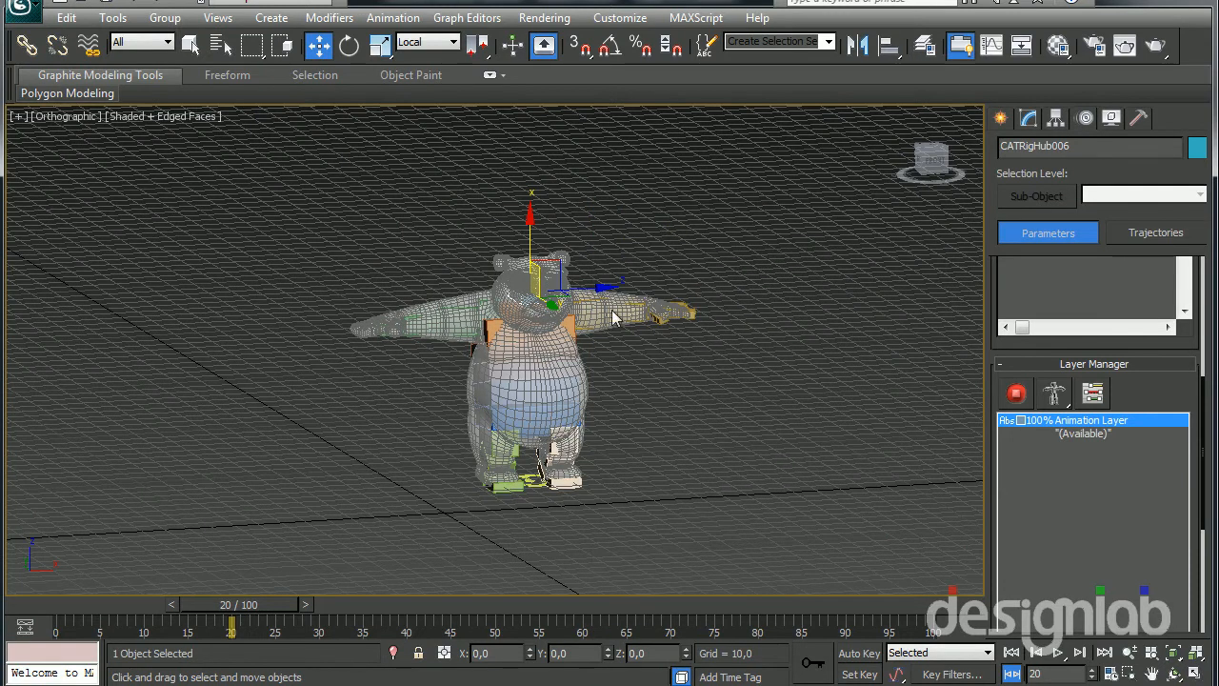
{"action": "left_click", "coordinate": [533, 401]}
{"action": "scroll", "coordinate": [557, 408], "scroll_direction": "up", "scroll_amount": 5}
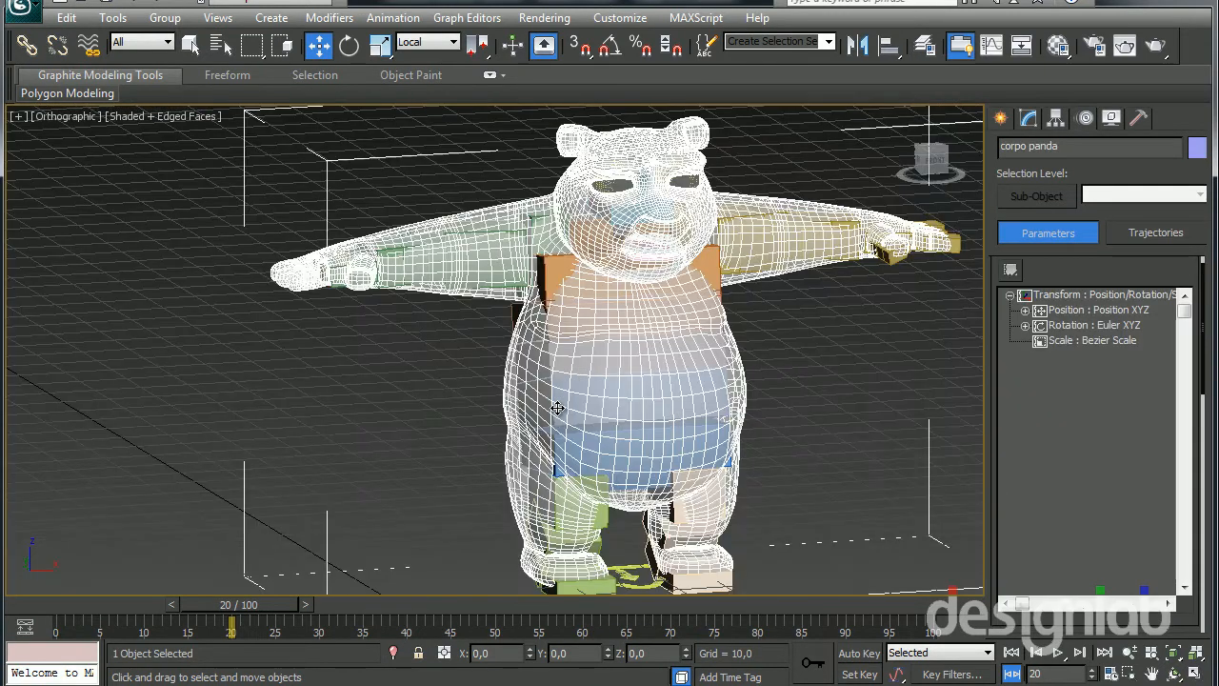
{"action": "middle_click_drag", "start_coordinate": [566, 403], "coordinate": [380, 393]}
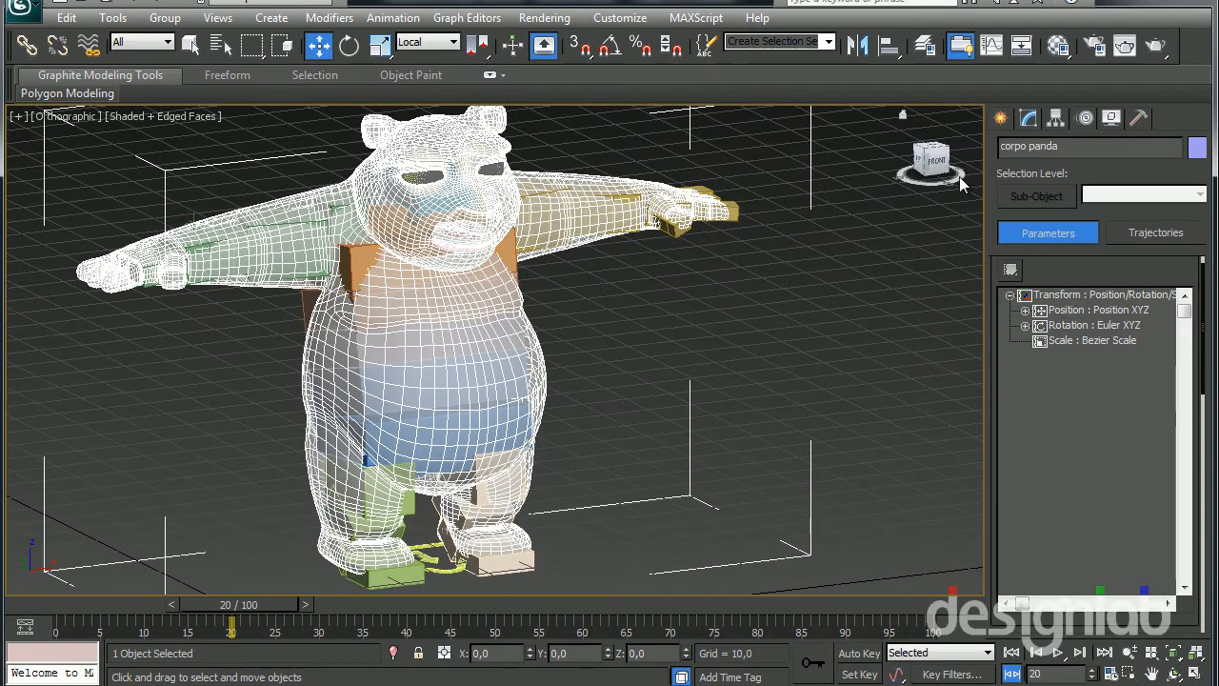
Add a Skin modifier to the body mesh, between Morpher and TurboSmooth
{"action": "left_click", "coordinate": [1028, 120]}
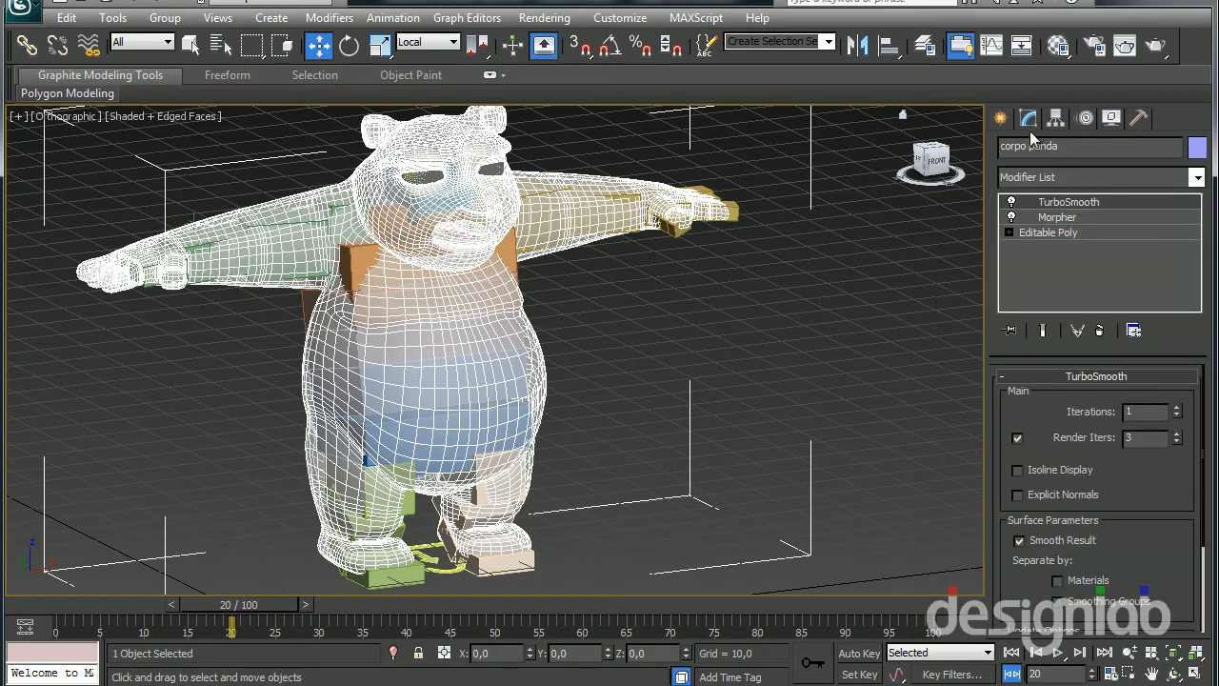
{"action": "left_click", "coordinate": [1064, 218]}
{"action": "left_click", "coordinate": [1071, 177]}
{"action": "type", "text": "sk"}
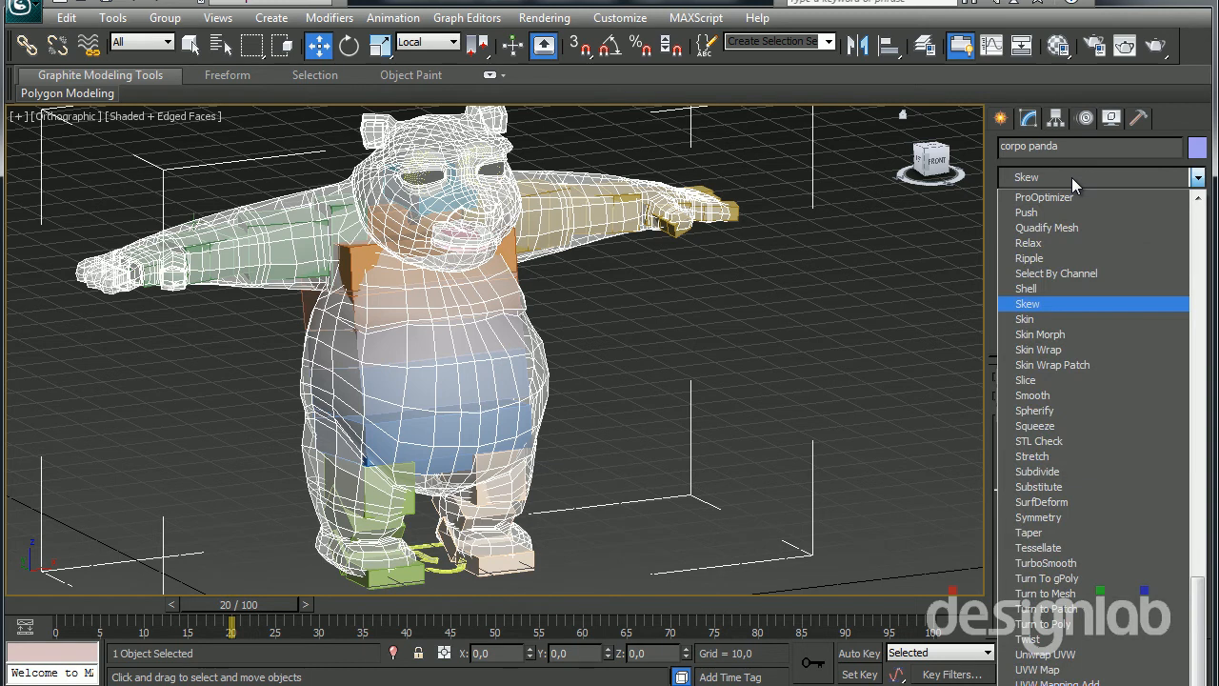
{"action": "type", "text": "in"}
{"action": "key", "text": "Return"}
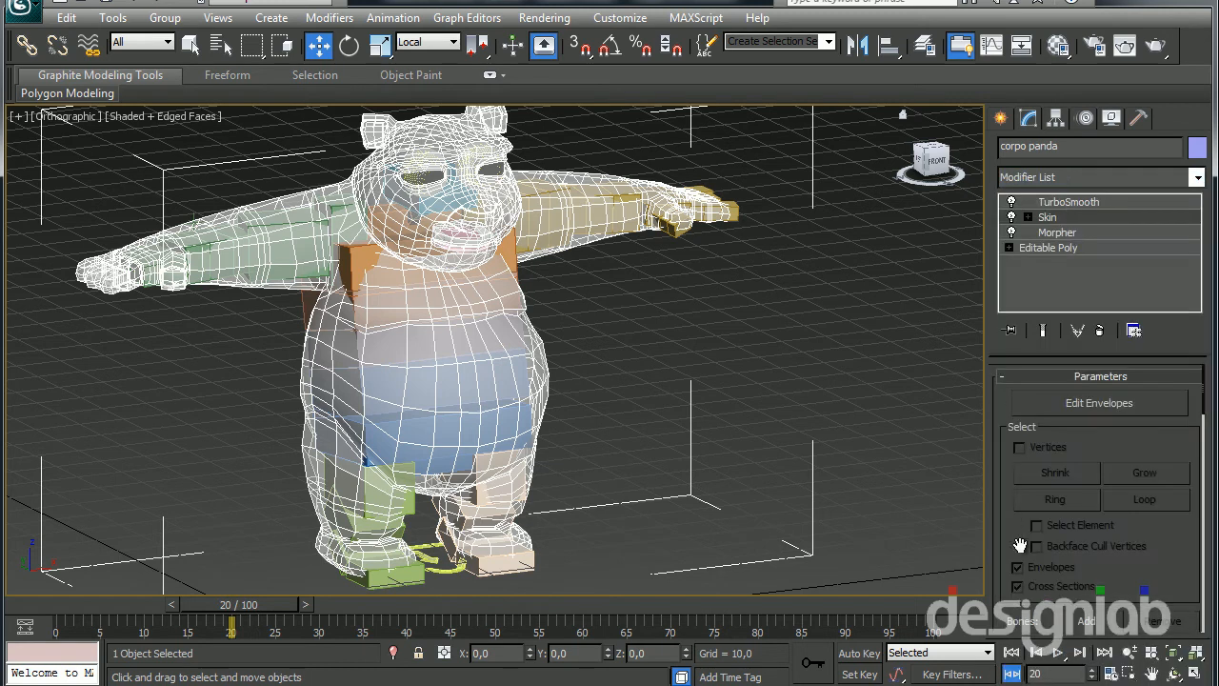
Open the Skin modifier's bone selection, list the objects as a hierarchy and expand CATRigHub004
{"action": "scroll", "coordinate": [1071, 451], "scroll_direction": "down", "scroll_amount": 4}
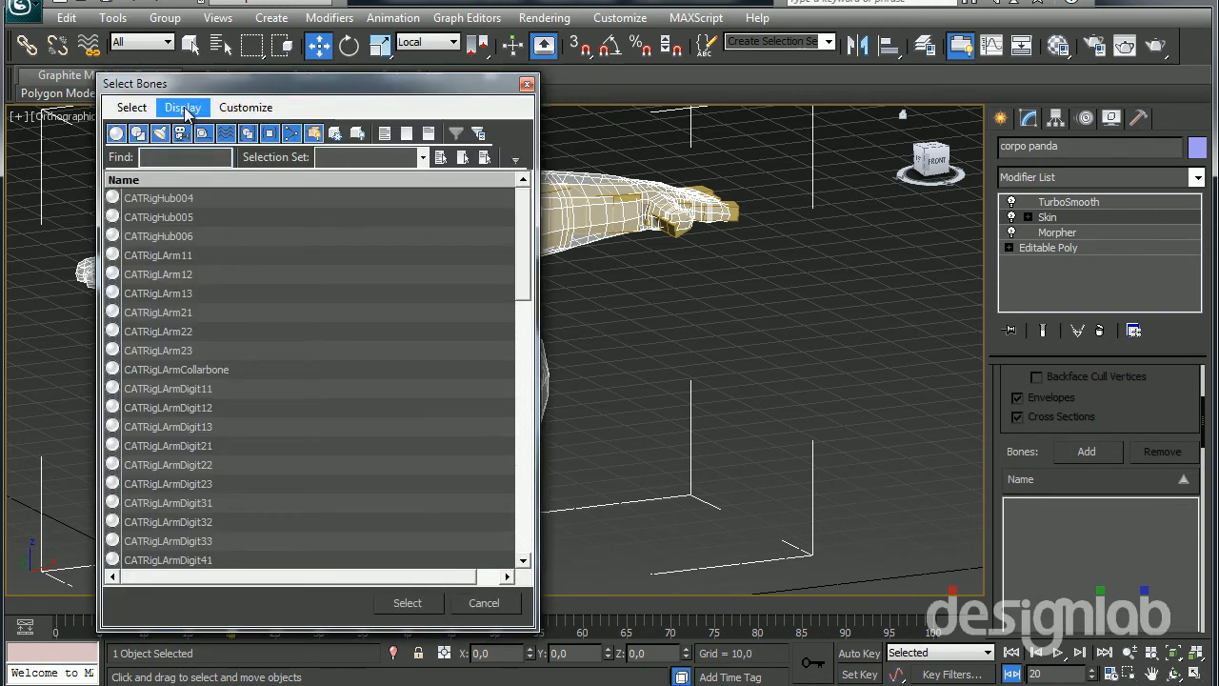
{"action": "left_click", "coordinate": [183, 107]}
{"action": "left_click", "coordinate": [205, 154]}
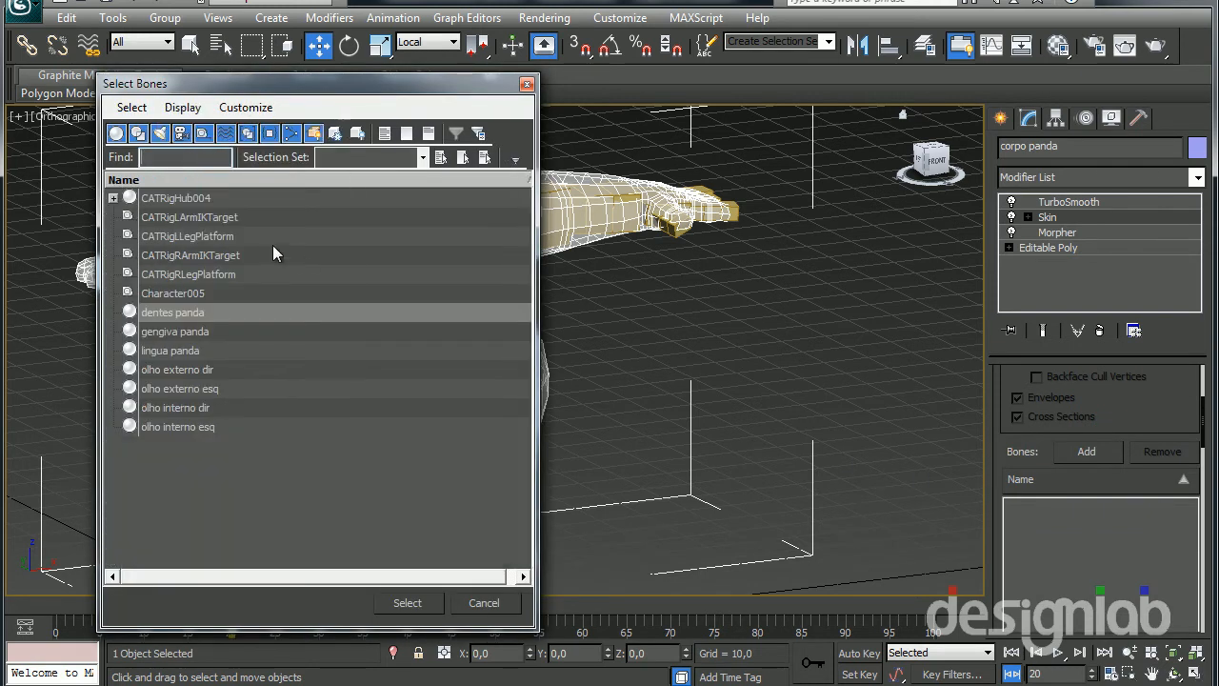
{"action": "left_click", "coordinate": [113, 198]}
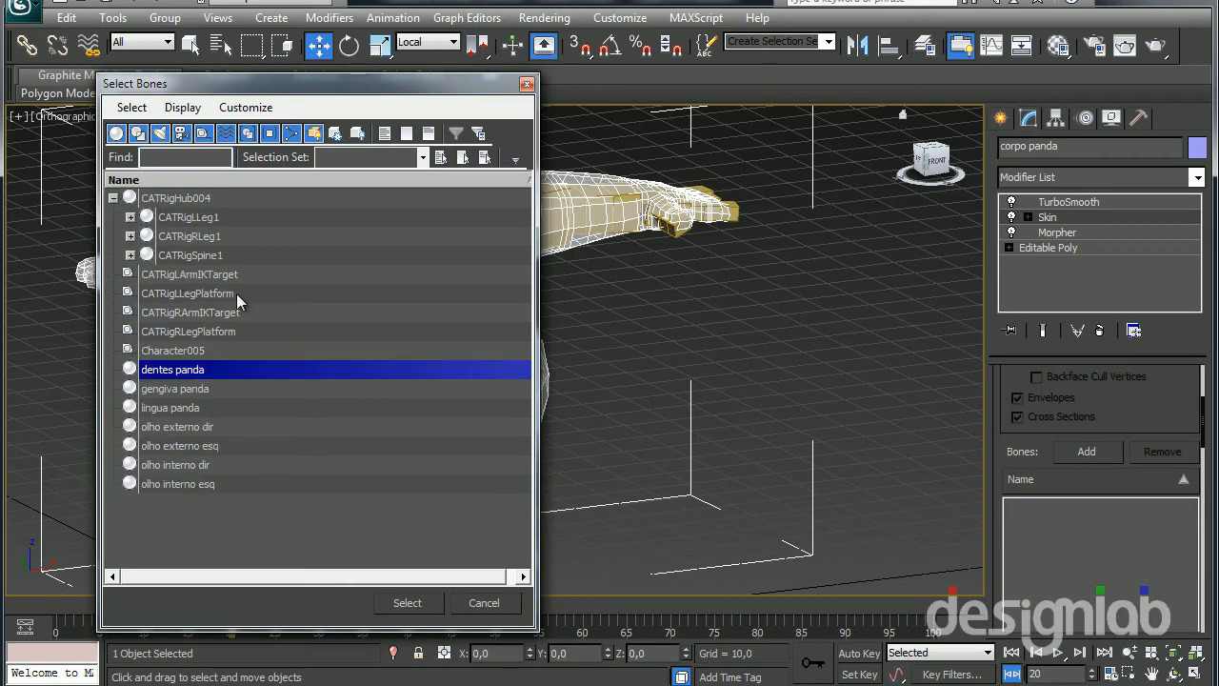
{"action": "left_click", "coordinate": [219, 276]}
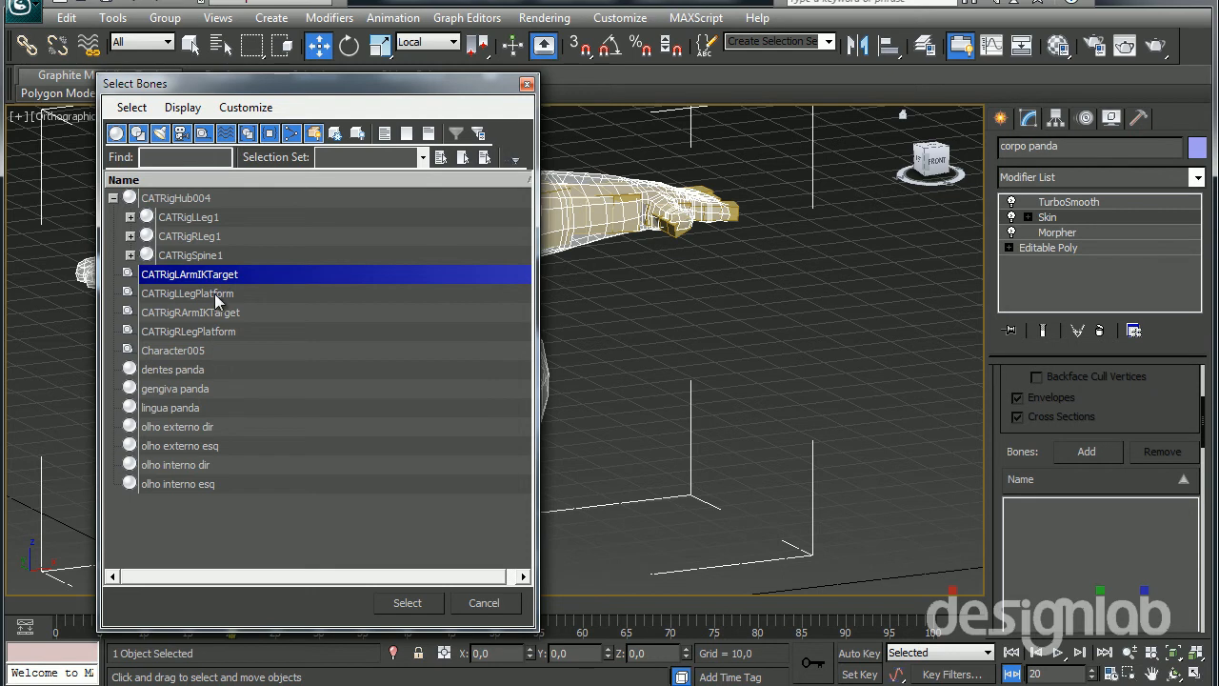
Expand the left leg branch to its ankle and the right leg branch to its toe bone
{"action": "left_click", "coordinate": [129, 217]}
{"action": "left_click", "coordinate": [147, 236]}
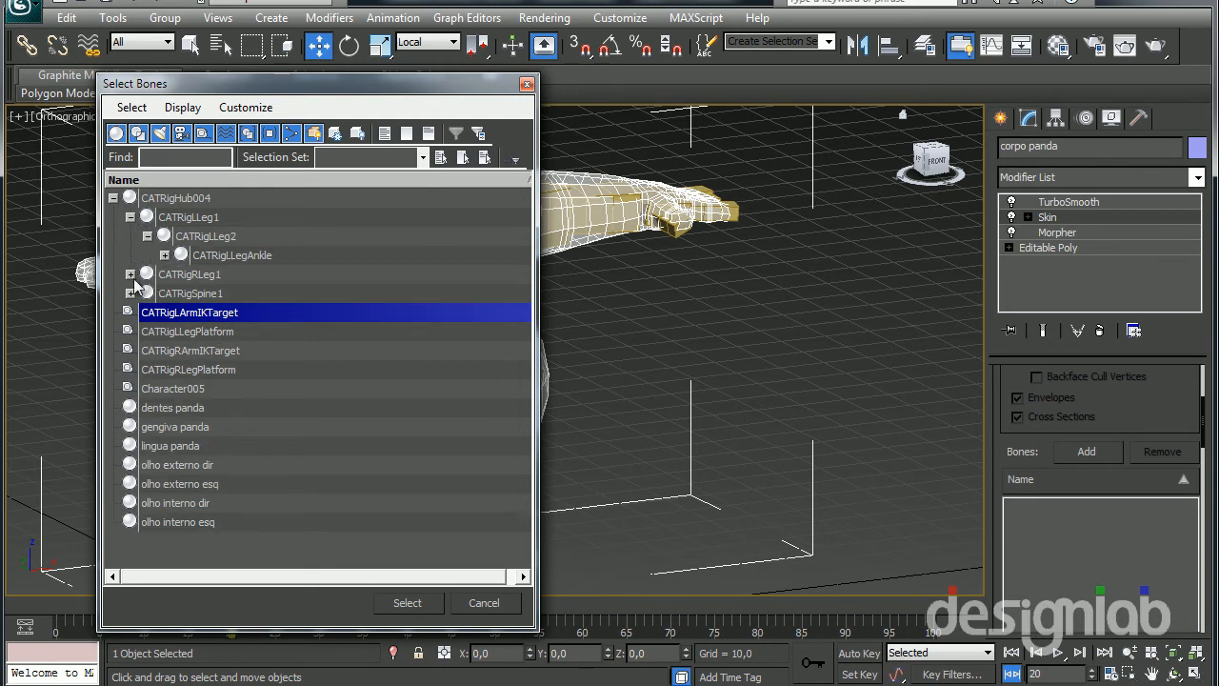
{"action": "left_click", "coordinate": [131, 274]}
{"action": "left_click", "coordinate": [148, 293]}
{"action": "left_click", "coordinate": [165, 312]}
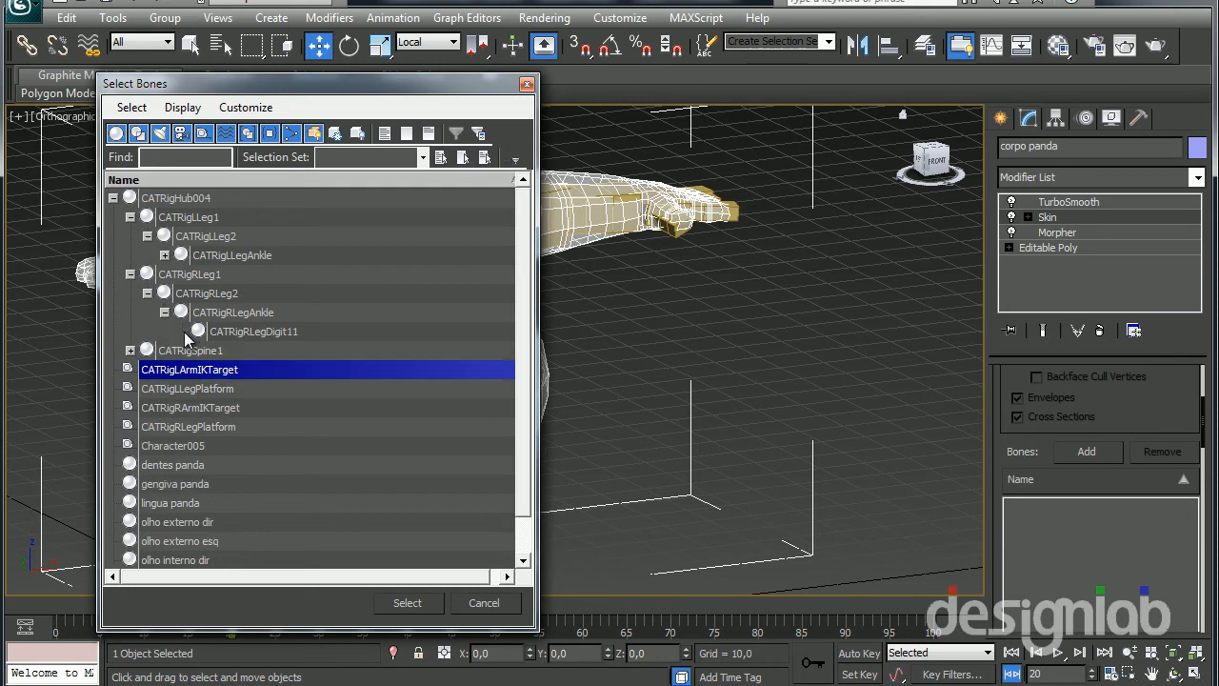
Expand the spine branch through CATRigHub005, highlight CATRigHub004, and close the bone selection without adding any bones
{"action": "left_click", "coordinate": [131, 351]}
{"action": "left_click", "coordinate": [147, 369]}
{"action": "left_click", "coordinate": [164, 389]}
{"action": "scroll", "coordinate": [264, 343], "scroll_direction": "down", "scroll_amount": 2}
{"action": "left_click", "coordinate": [181, 312]}
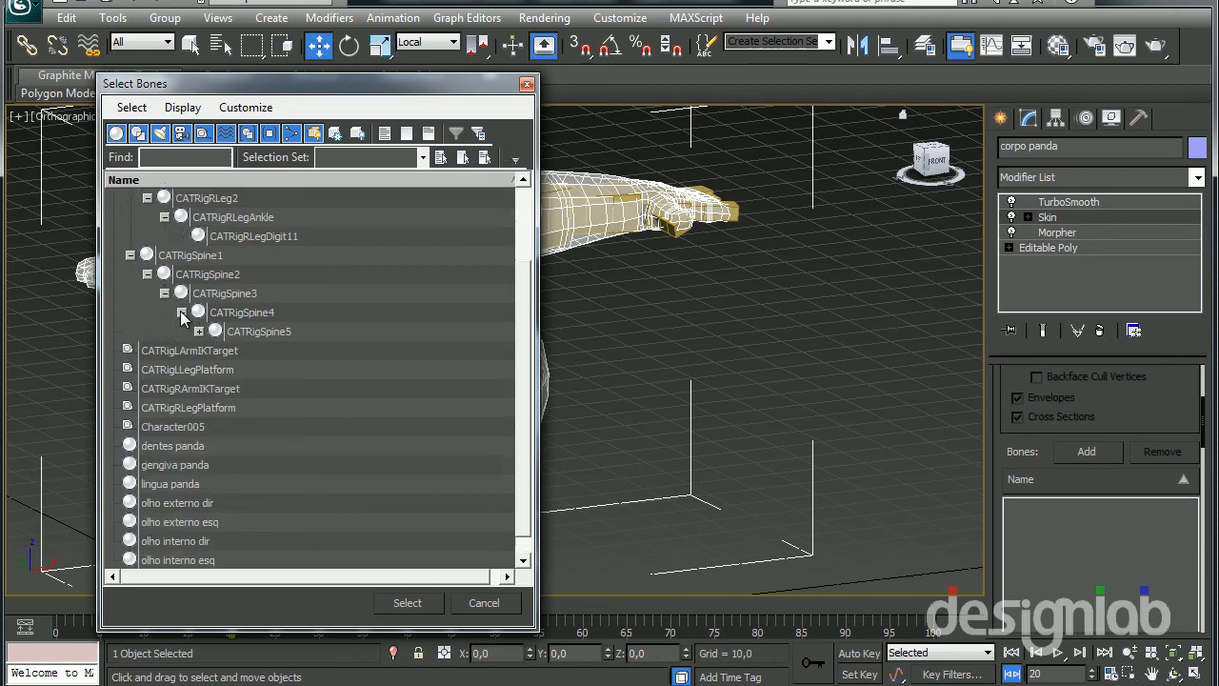
{"action": "left_click", "coordinate": [198, 331]}
{"action": "left_click", "coordinate": [216, 350]}
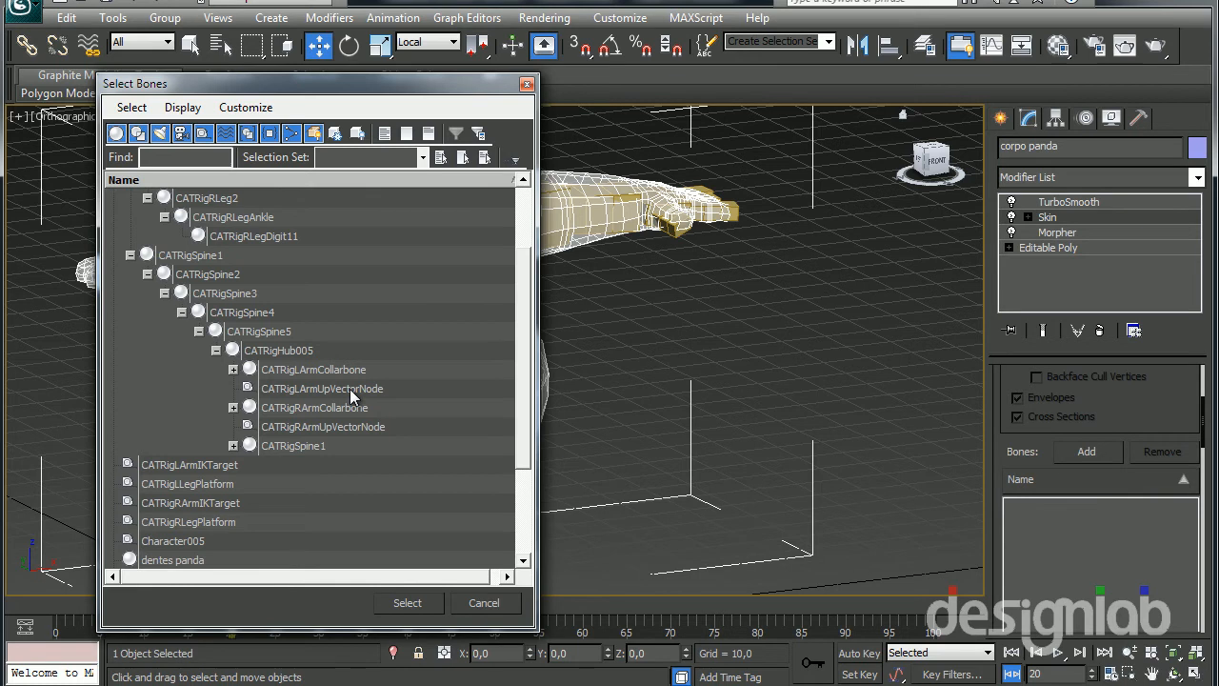
{"action": "left_click_drag", "start_coordinate": [522, 392], "coordinate": [518, 330]}
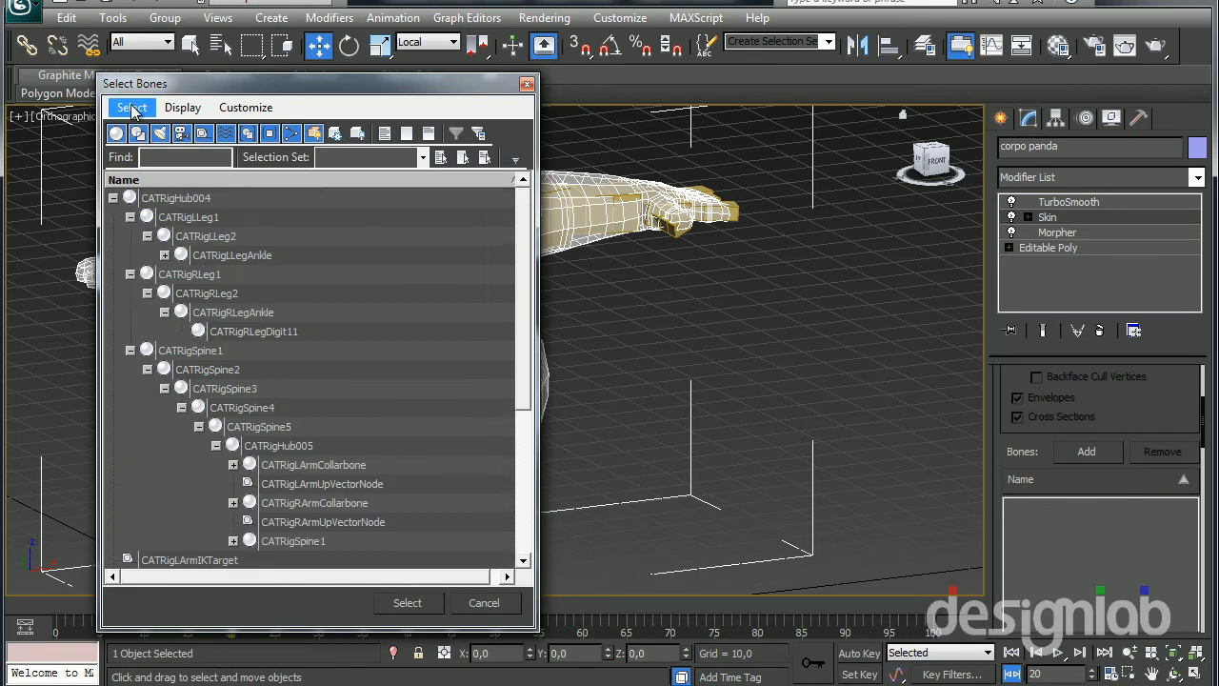
{"action": "left_click", "coordinate": [161, 200]}
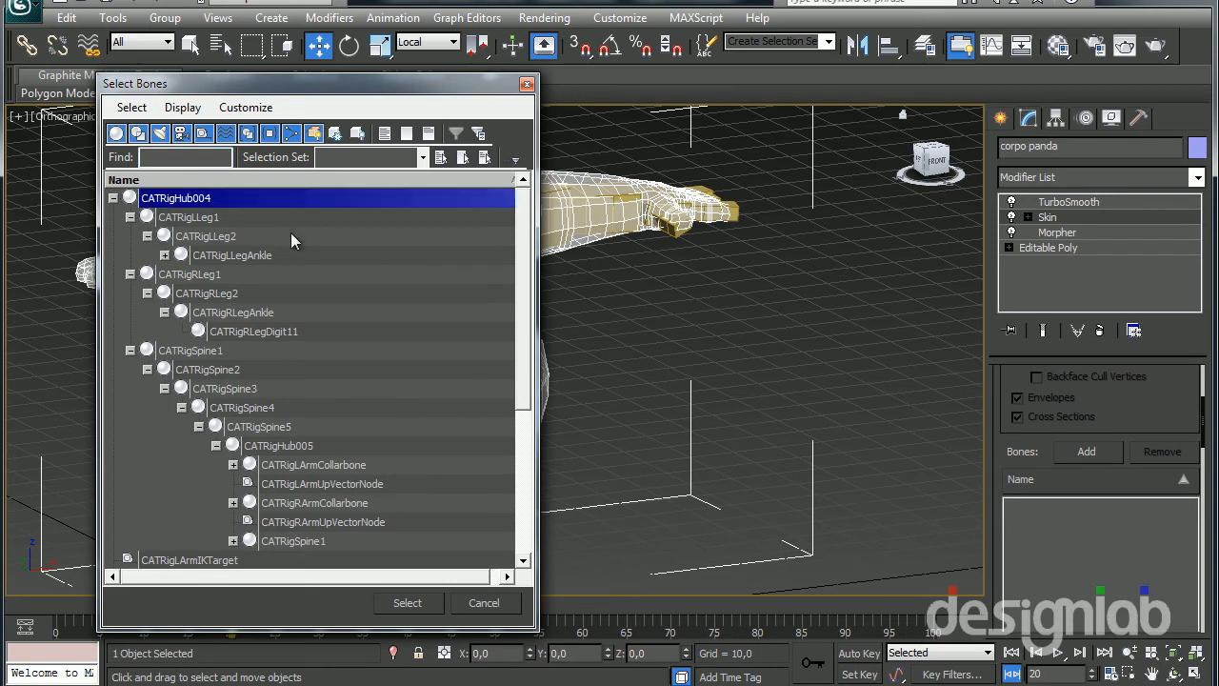
{"action": "left_click", "coordinate": [527, 84]}
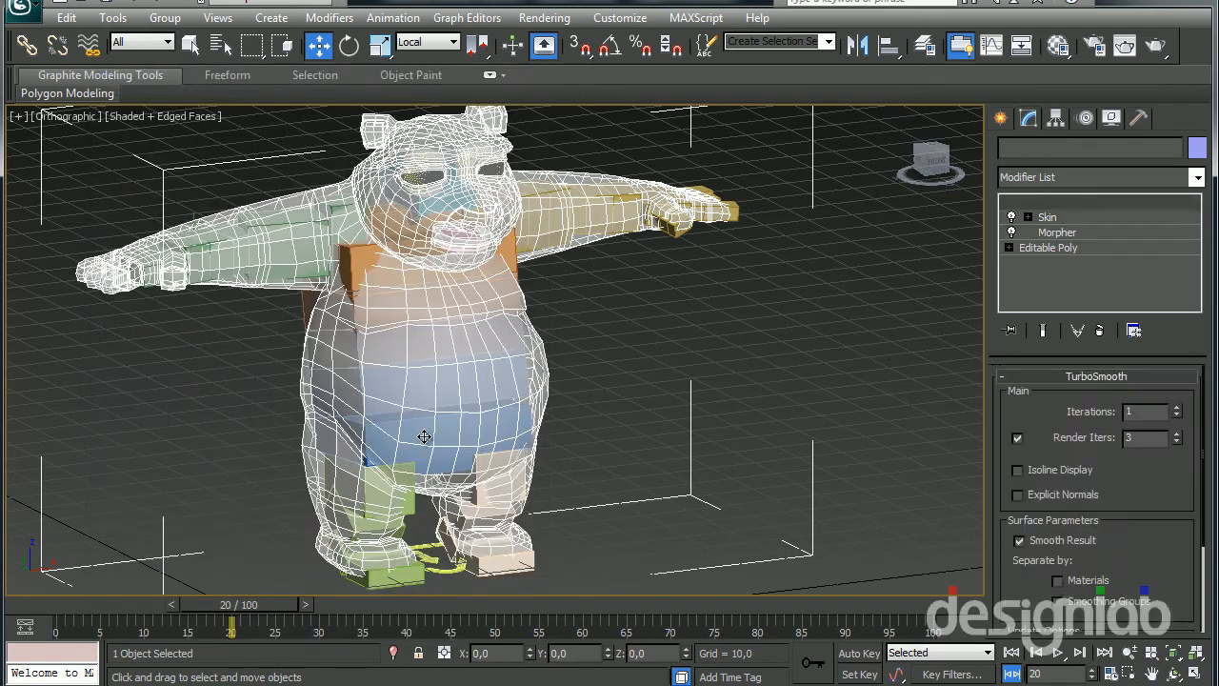
Select the pelvis hub CATRigHub004 under the belly and set its bone name to Pelvis
{"action": "left_click", "coordinate": [425, 436]}
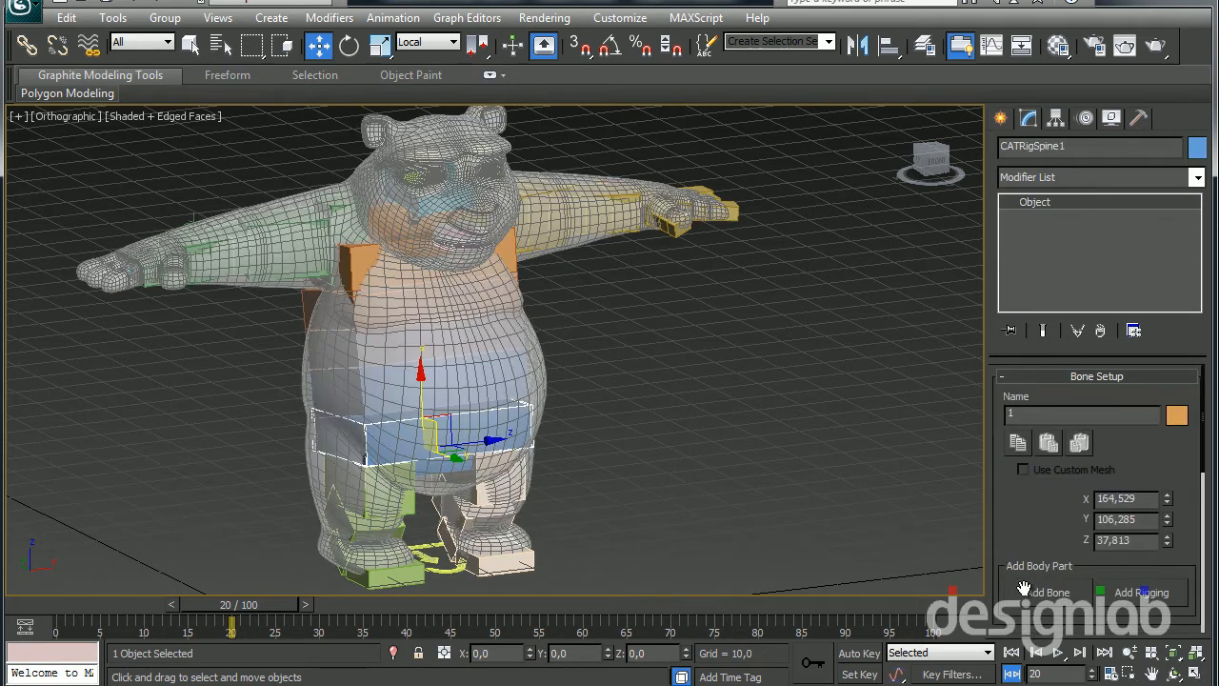
{"action": "scroll", "coordinate": [1011, 569], "scroll_direction": "down", "scroll_amount": 2}
{"action": "scroll", "coordinate": [570, 420], "scroll_direction": "up", "scroll_amount": 5}
{"action": "left_click", "coordinate": [517, 423]}
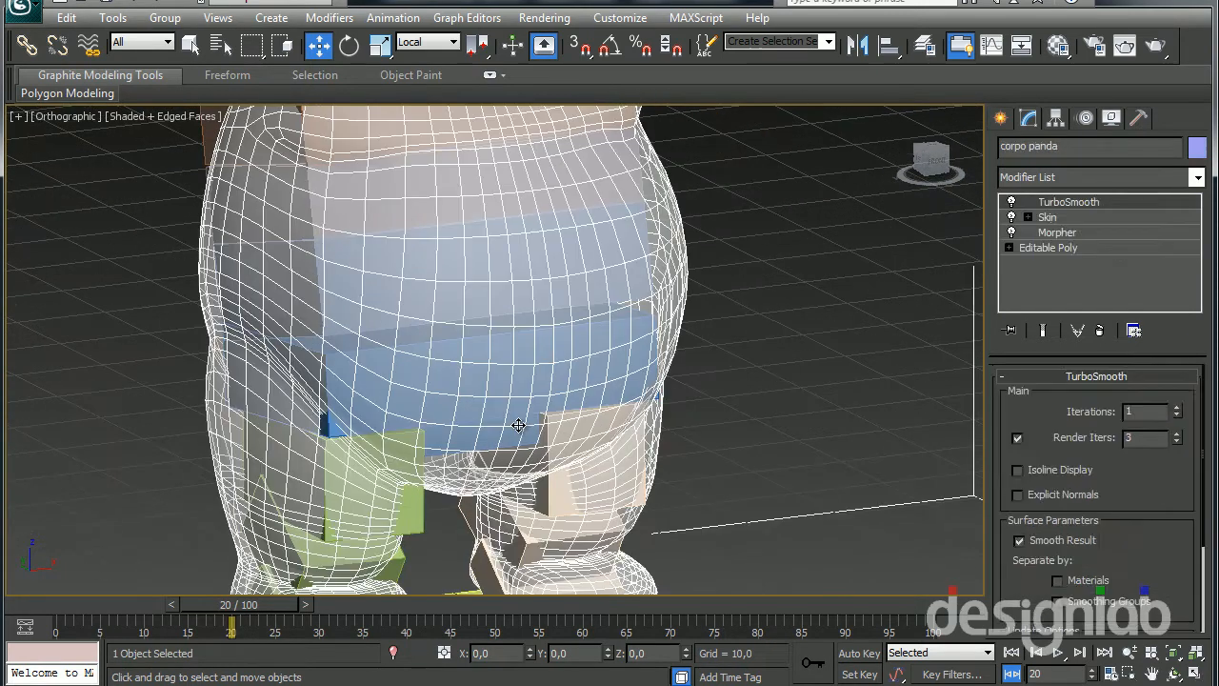
{"action": "left_click", "coordinate": [518, 424]}
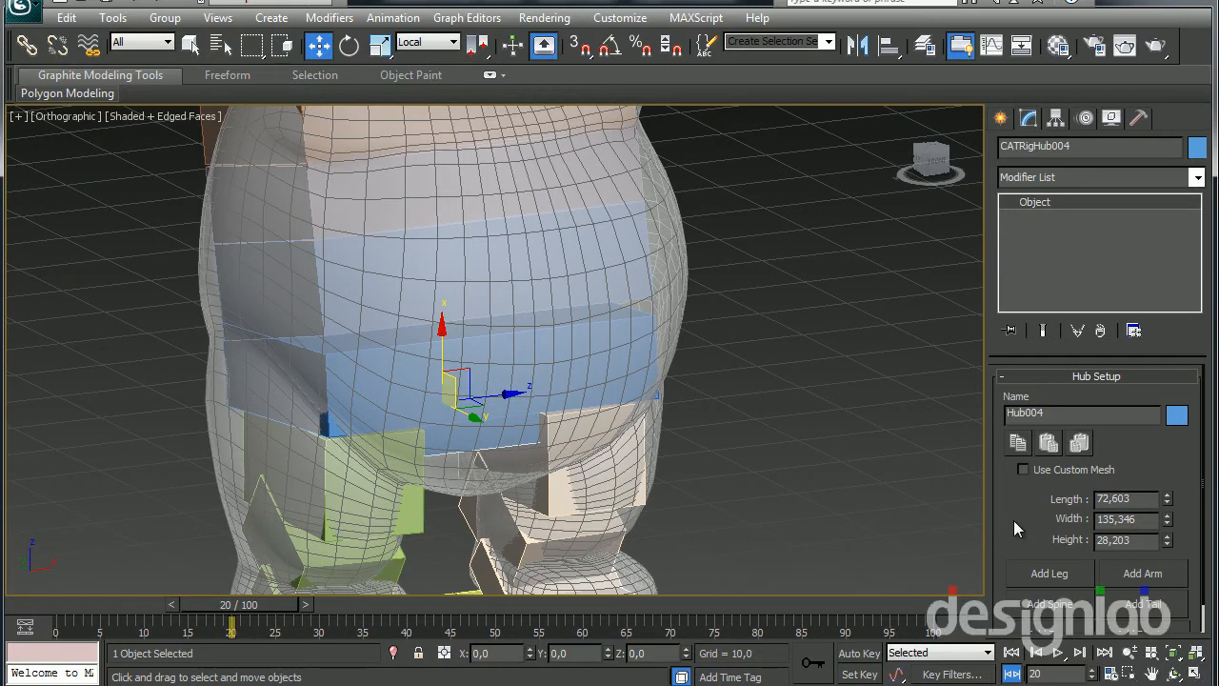
{"action": "double_click", "coordinate": [1058, 412]}
{"action": "type", "text": "Pell"}
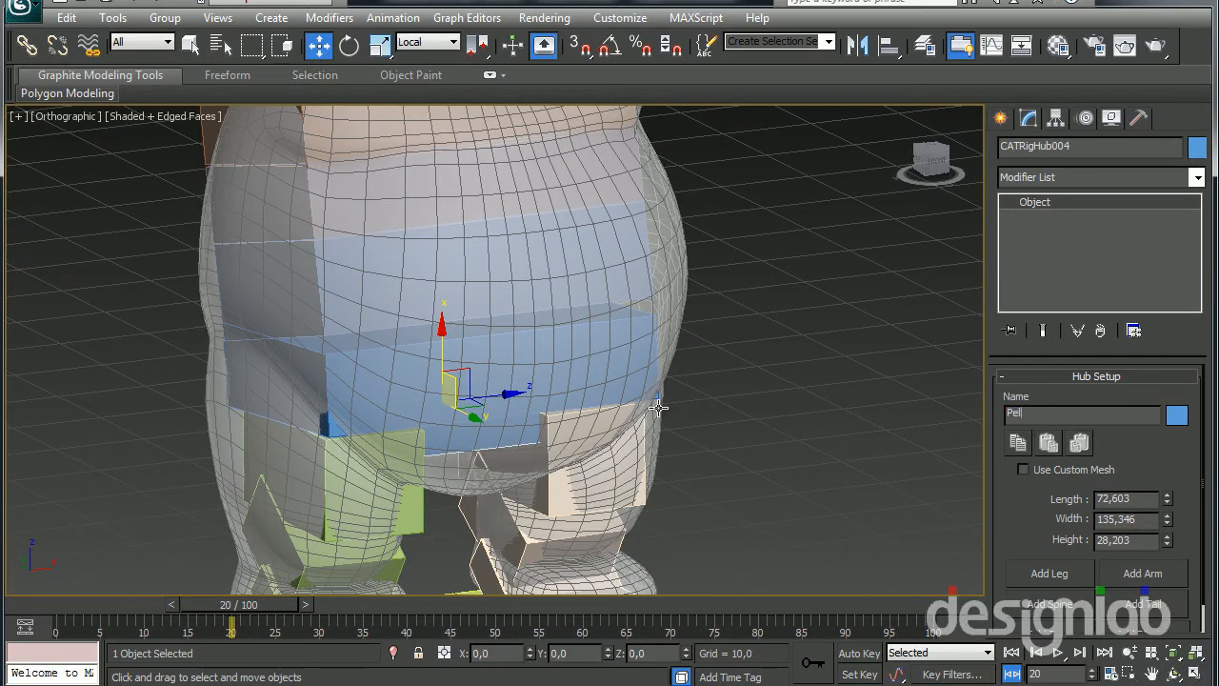
{"action": "key", "text": "Return"}
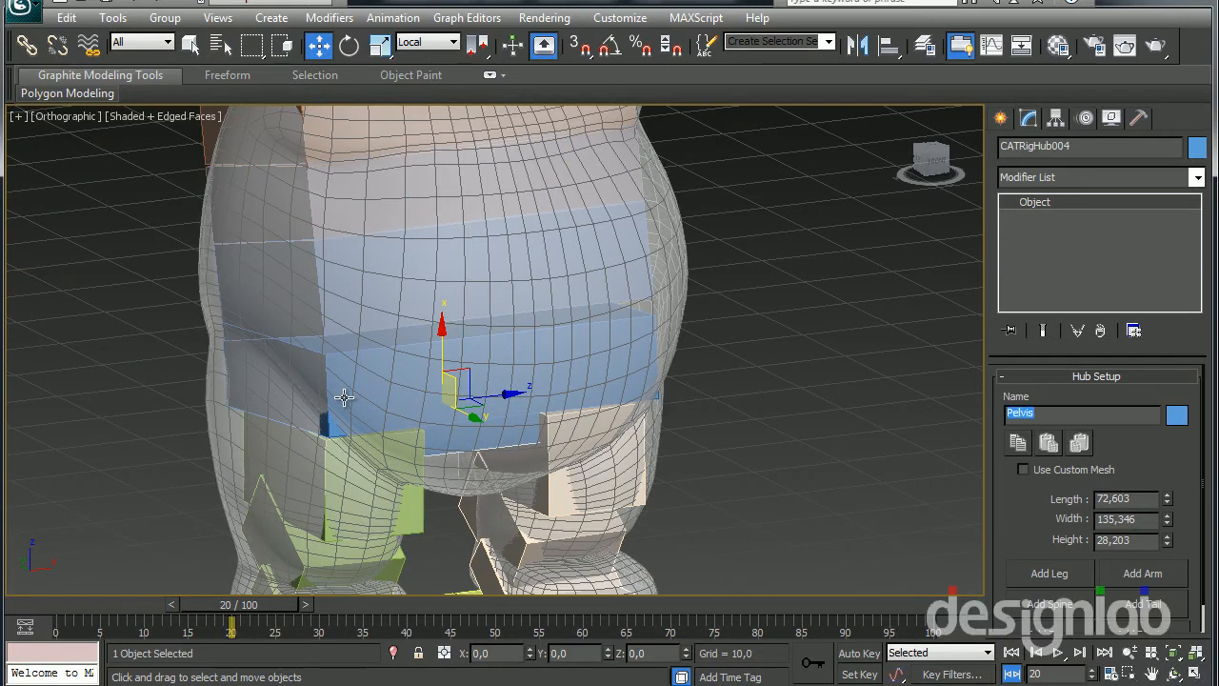
Select the head hub CATRigHub006 and set its bone name to Cabeça
{"action": "scroll", "coordinate": [344, 397], "scroll_direction": "down", "scroll_amount": 8}
{"action": "middle_click_drag", "start_coordinate": [424, 215], "coordinate": [484, 220], "text": "alt"}
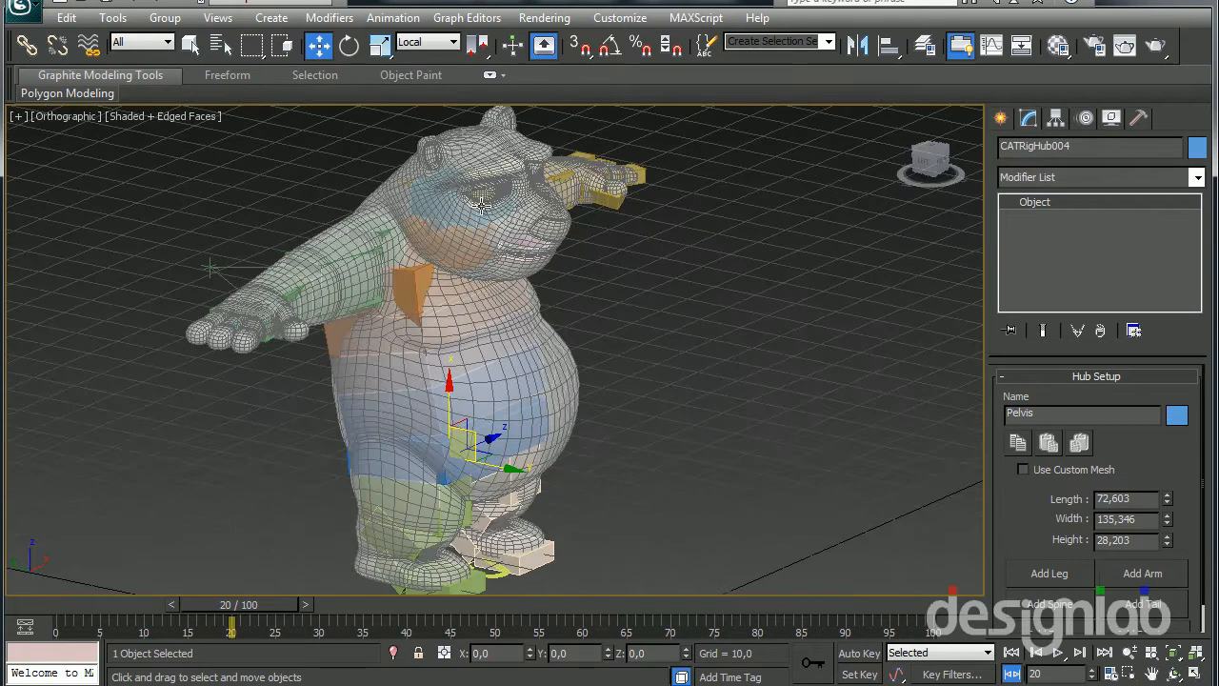
{"action": "scroll", "coordinate": [484, 220], "scroll_direction": "up", "scroll_amount": 3}
{"action": "left_click", "coordinate": [437, 140]}
{"action": "left_click", "coordinate": [438, 141]}
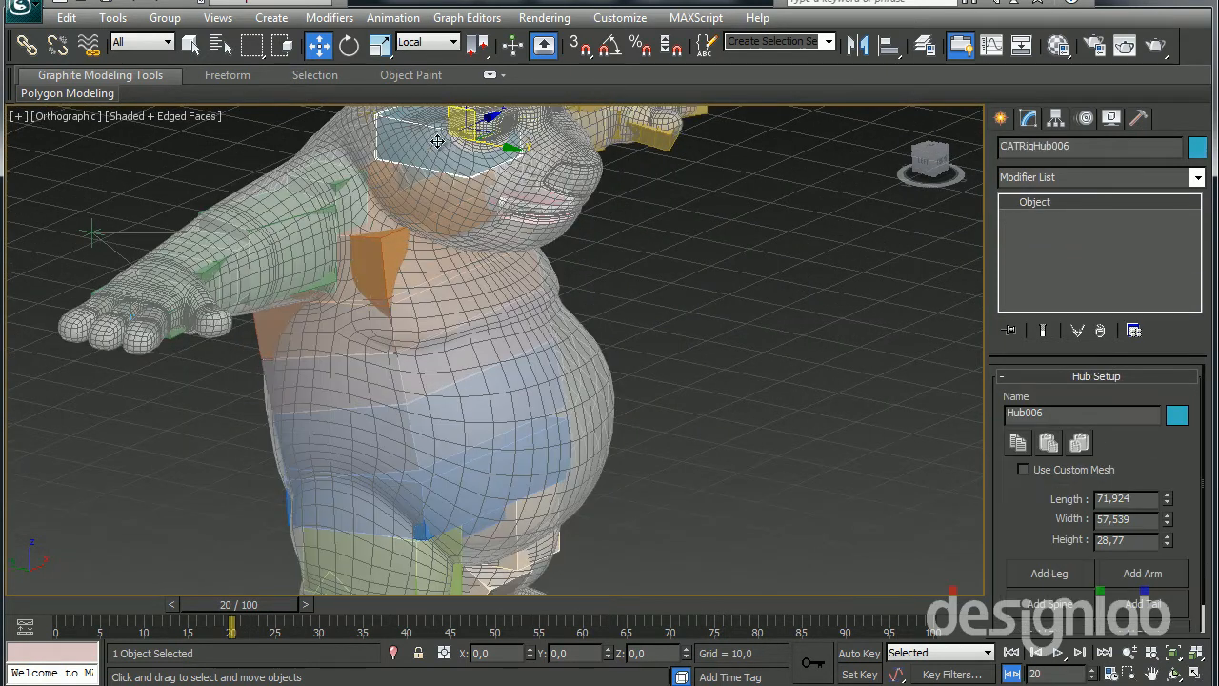
{"action": "double_click", "coordinate": [1046, 412]}
{"action": "type", "text": "CA"}
{"action": "key", "text": "BackSpace"}
{"action": "type", "text": "abeça"}
{"action": "key", "text": "Return"}
Select the corpo panda mesh and open the bone selection of its Skin modifier
{"action": "middle_click_drag", "start_coordinate": [728, 345], "coordinate": [598, 380], "text": "alt"}
{"action": "middle_click_drag", "start_coordinate": [598, 381], "coordinate": [618, 289]}
{"action": "middle_click_drag", "start_coordinate": [618, 288], "coordinate": [652, 300], "text": "alt"}
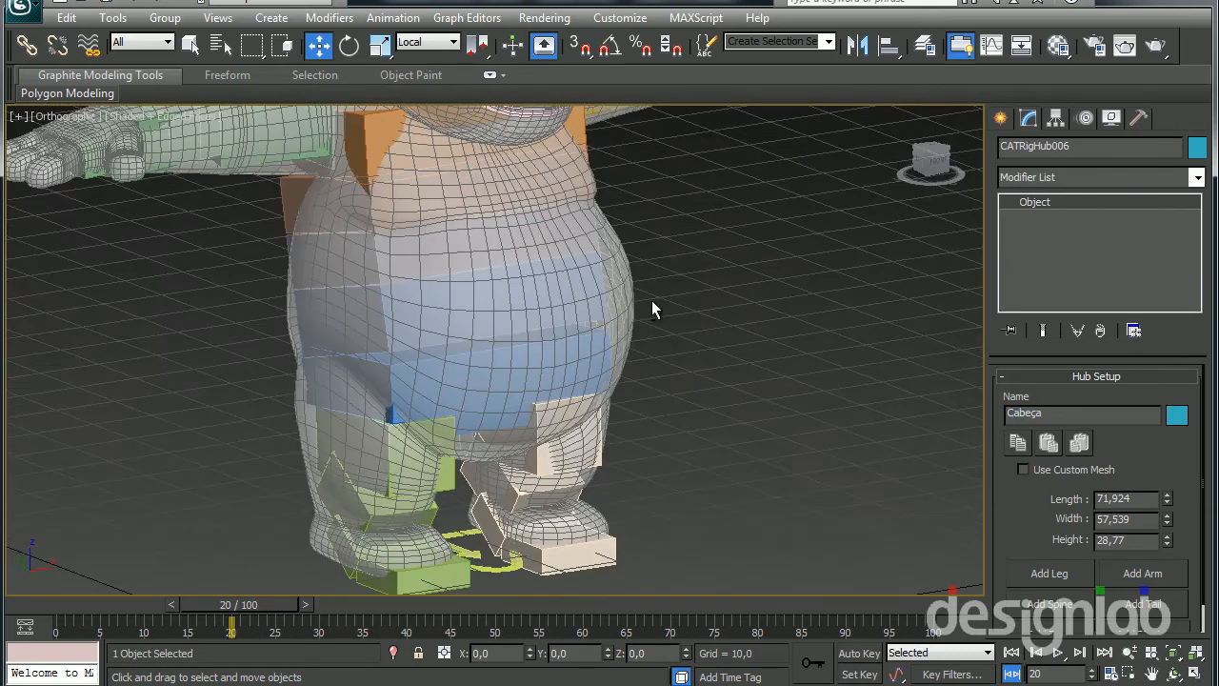
{"action": "left_click", "coordinate": [486, 397]}
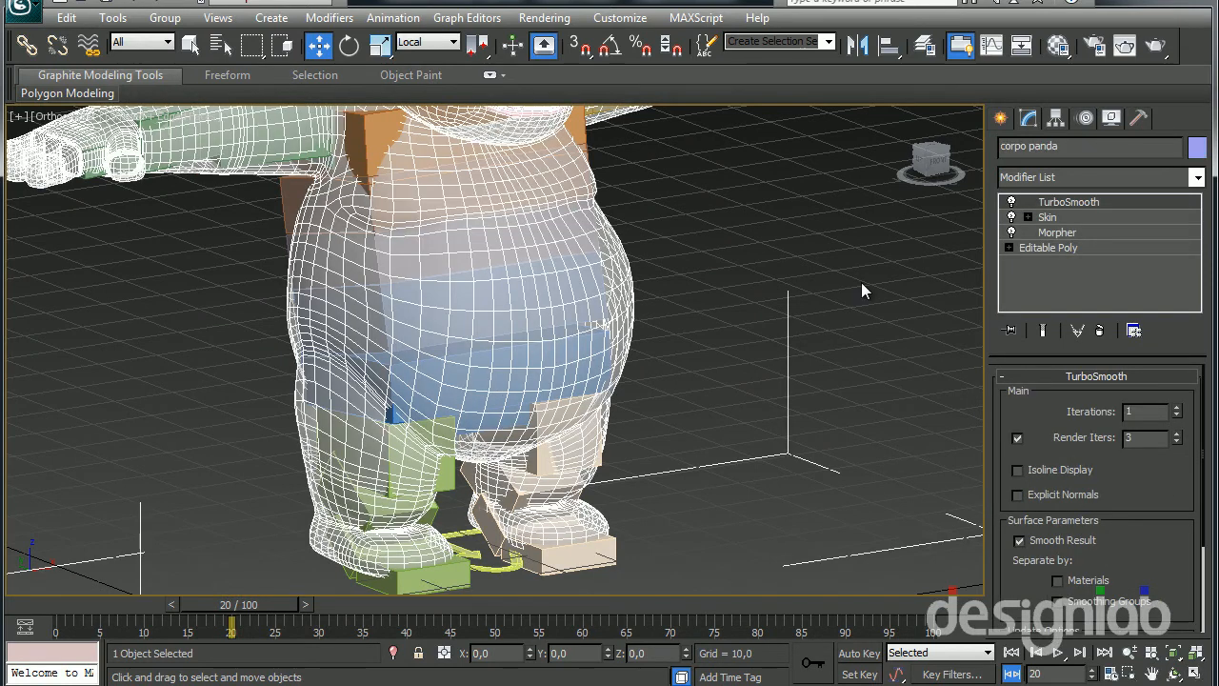
{"action": "scroll", "coordinate": [640, 357], "scroll_direction": "down", "scroll_amount": 5}
{"action": "middle_click_drag", "start_coordinate": [631, 335], "coordinate": [622, 341], "text": "alt"}
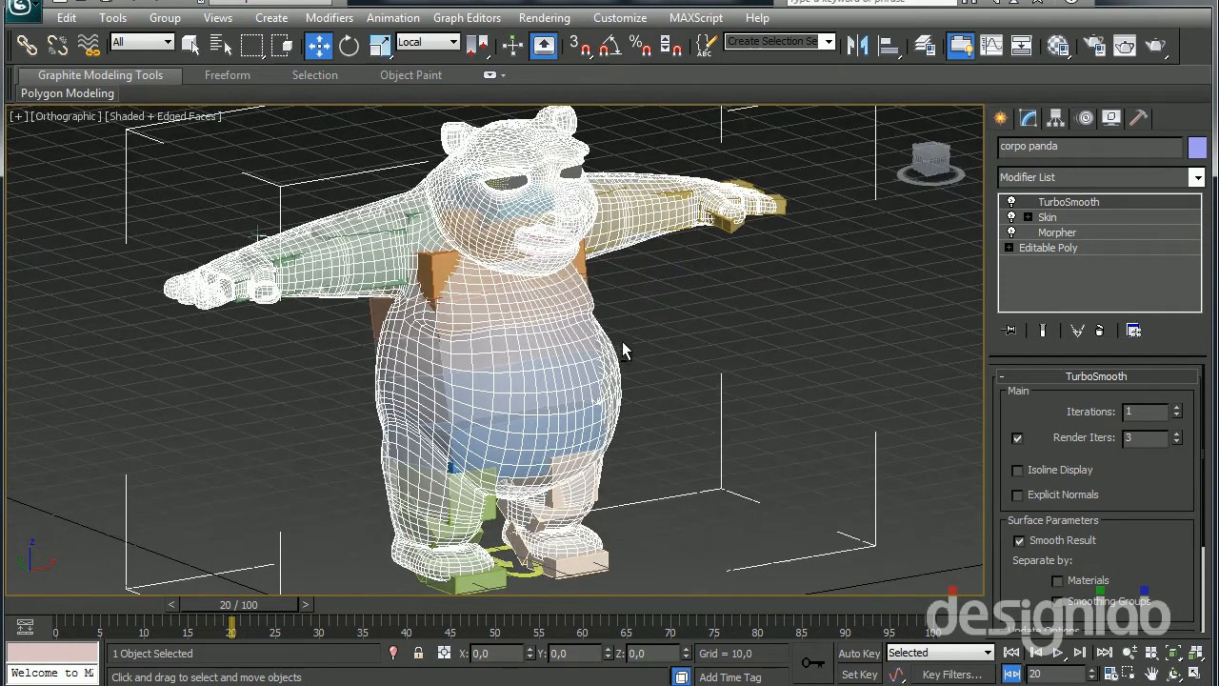
{"action": "left_click", "coordinate": [1046, 217]}
{"action": "left_click", "coordinate": [1085, 452]}
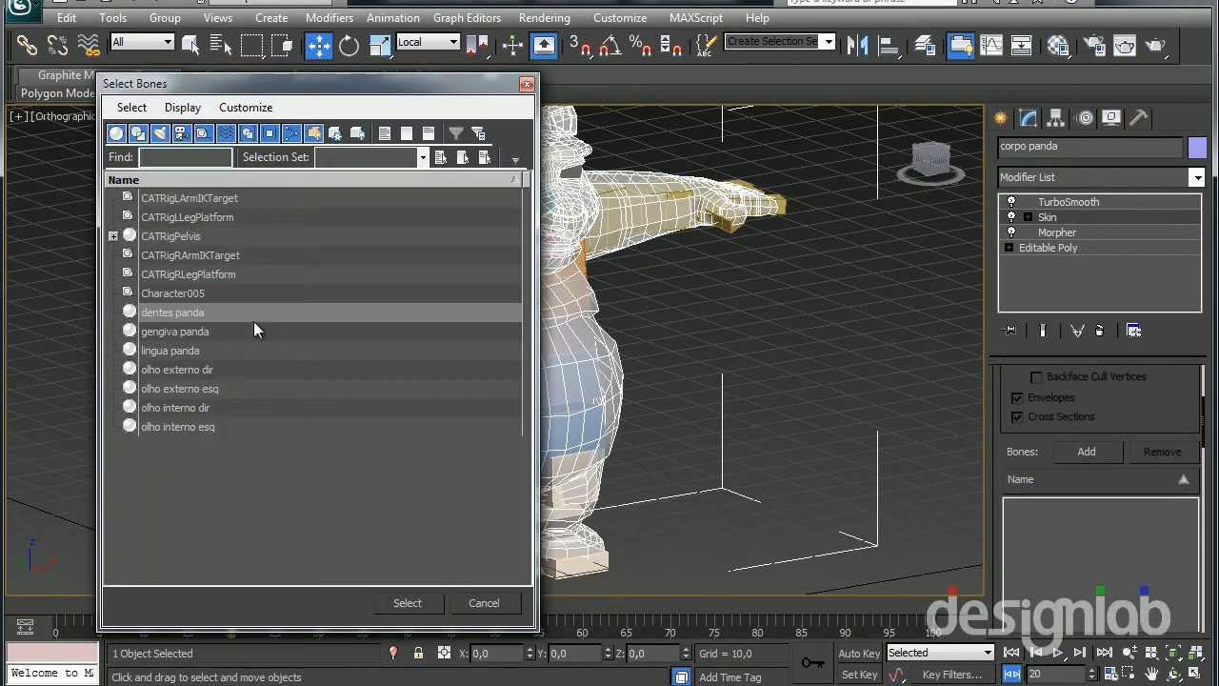
Highlight CATRigPelvis with all its children, filter out the helpers, and add these bones to the Skin modifier
{"action": "left_click", "coordinate": [183, 238]}
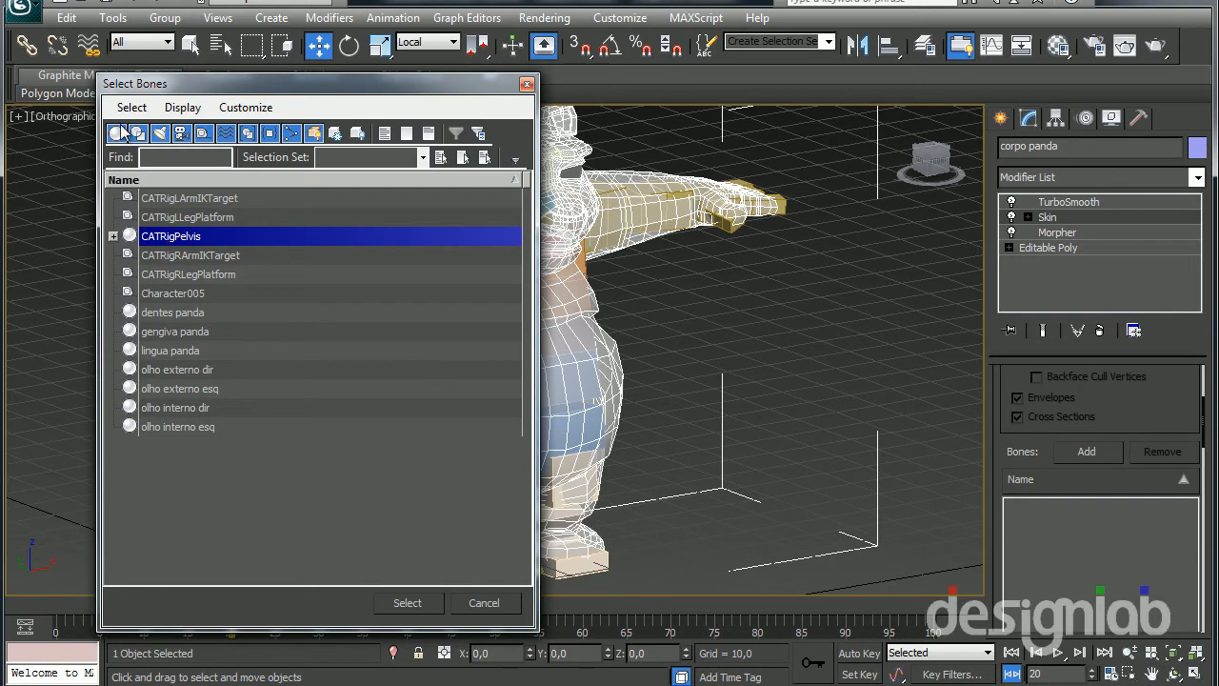
{"action": "left_click", "coordinate": [130, 109]}
{"action": "left_click", "coordinate": [181, 198]}
{"action": "left_click", "coordinate": [113, 236]}
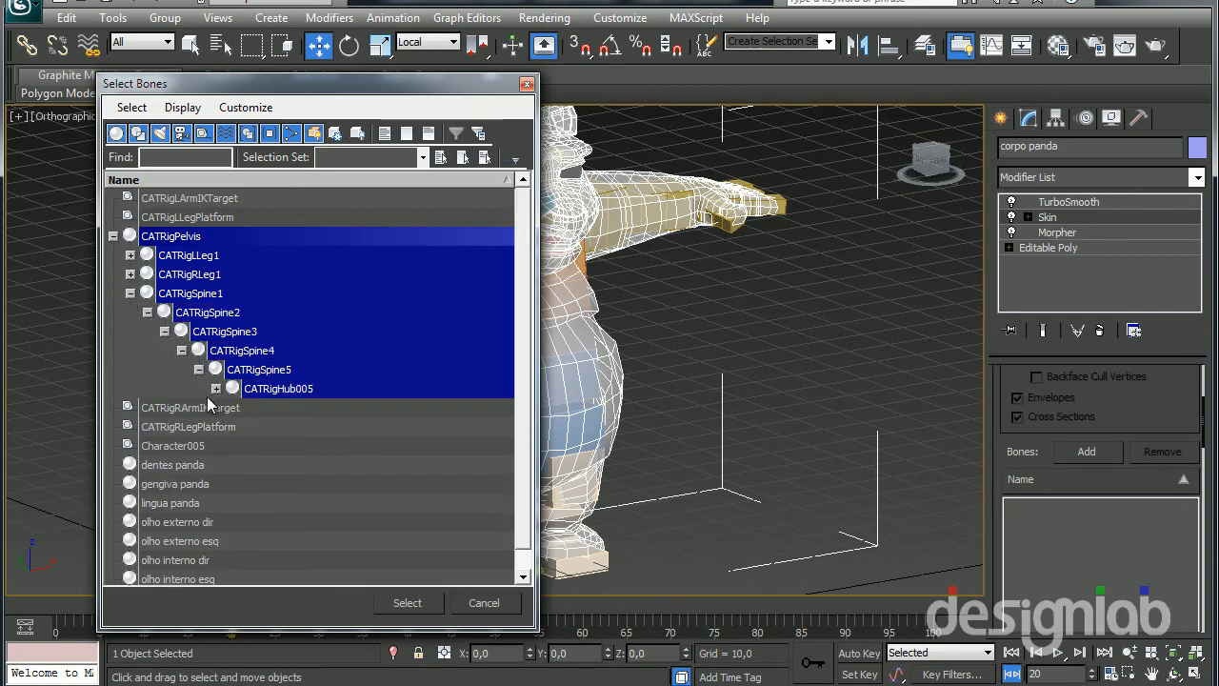
{"action": "left_click", "coordinate": [215, 389]}
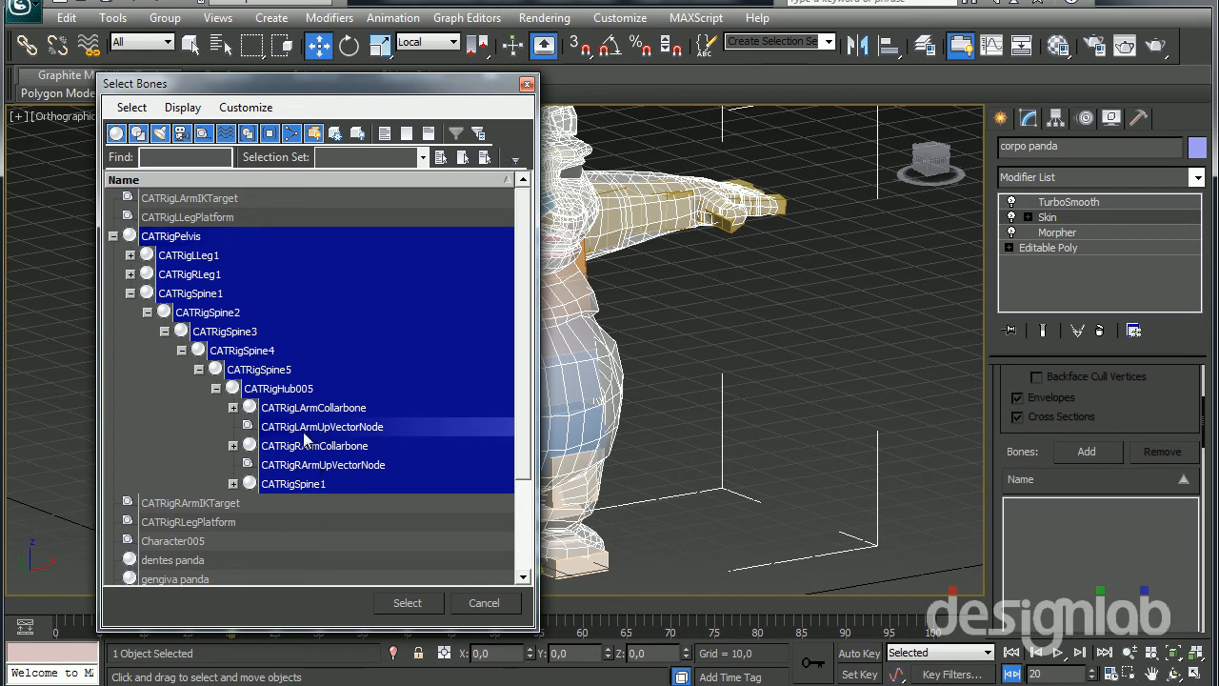
{"action": "left_click", "coordinate": [205, 134]}
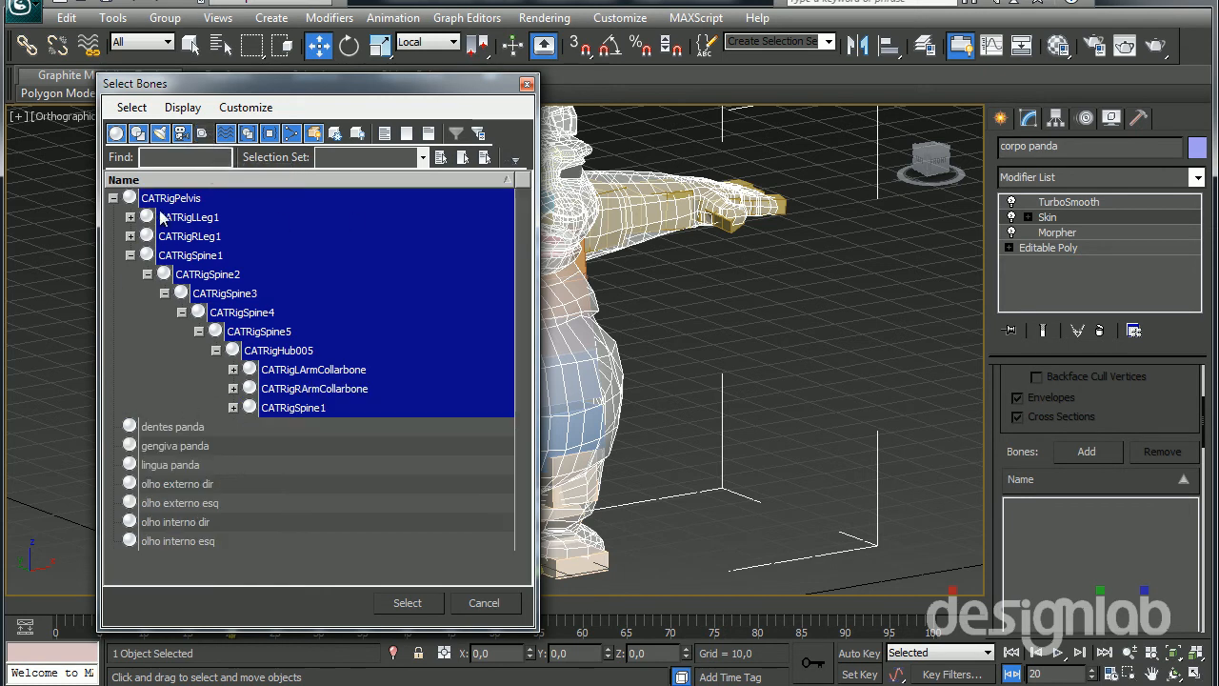
{"action": "left_click", "coordinate": [410, 602]}
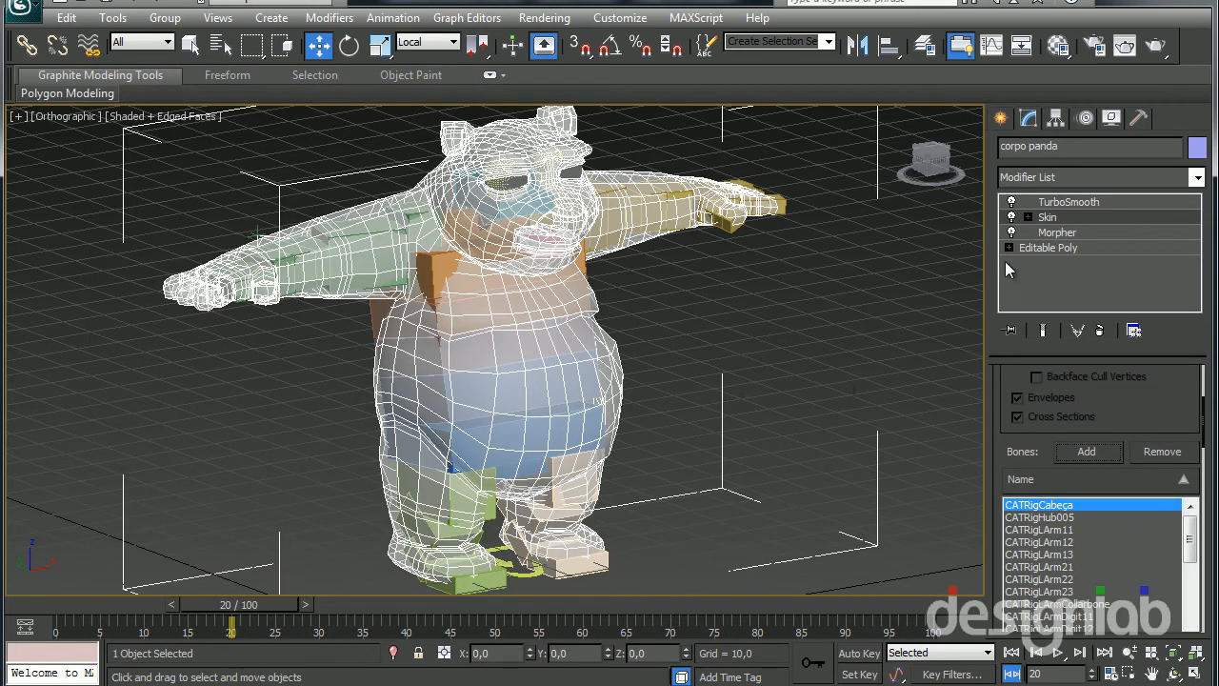
Select the rig base Character005, add a CATMotion layer, and switch the rig to animation mode to preview the walk
{"action": "left_click", "coordinate": [515, 571]}
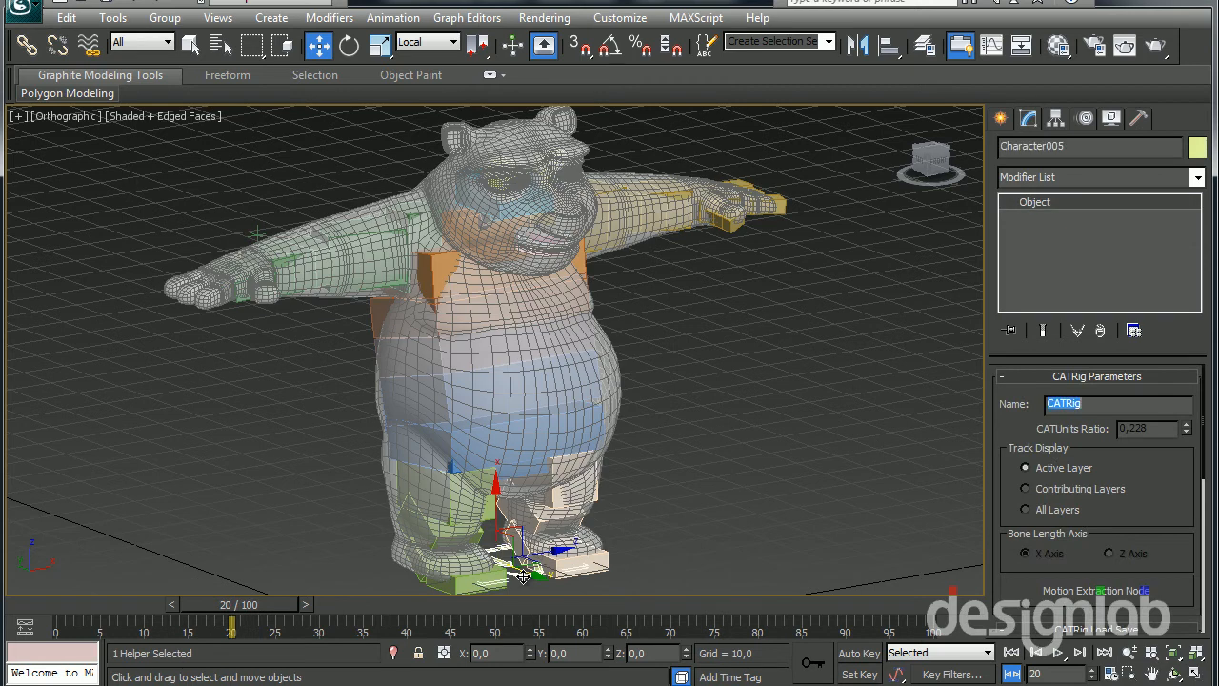
{"action": "left_click", "coordinate": [1089, 120]}
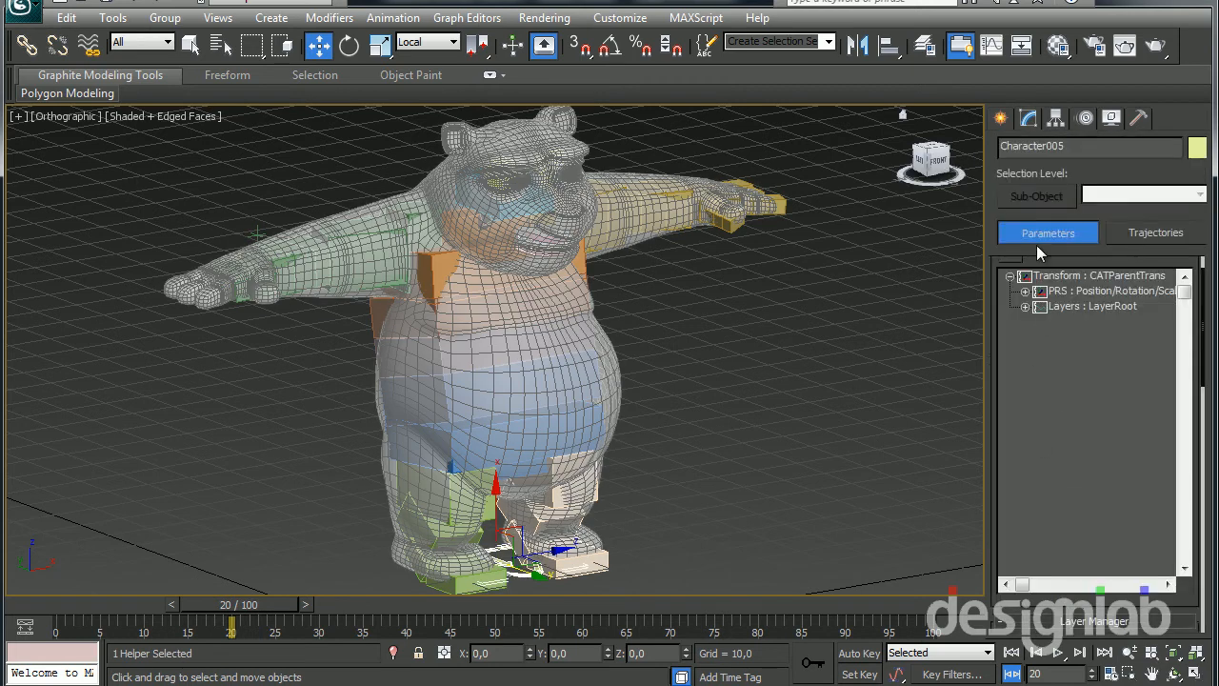
{"action": "left_click_drag", "start_coordinate": [1003, 607], "coordinate": [998, 362]}
{"action": "scroll", "coordinate": [1004, 397], "scroll_direction": "down", "scroll_amount": 7}
{"action": "scroll", "coordinate": [1004, 398], "scroll_direction": "up", "scroll_amount": 4}
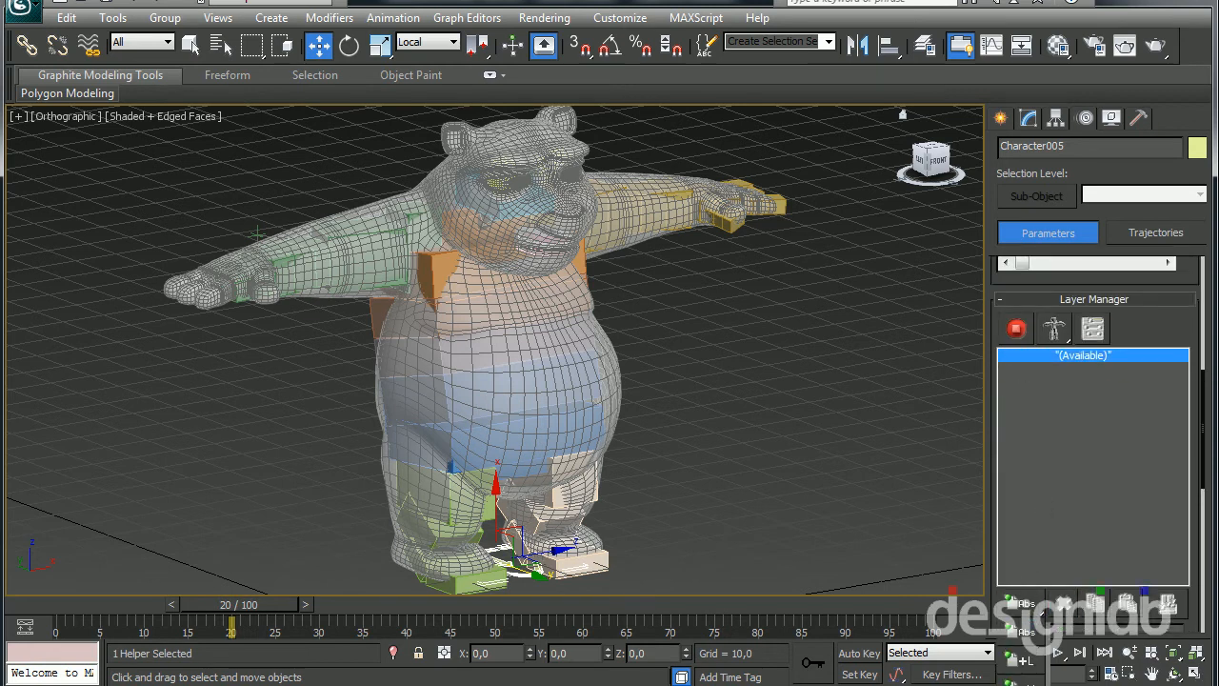
{"action": "left_click", "coordinate": [1017, 602]}
{"action": "left_click", "coordinate": [1015, 328]}
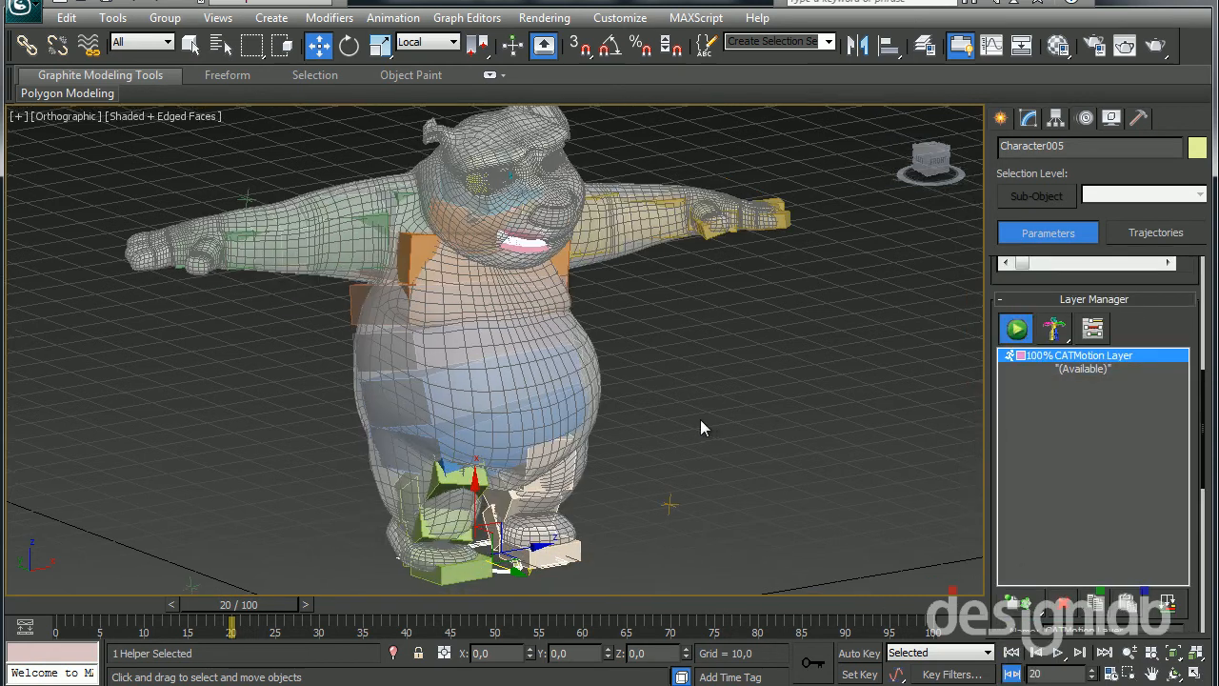
{"action": "left_click", "coordinate": [1056, 653]}
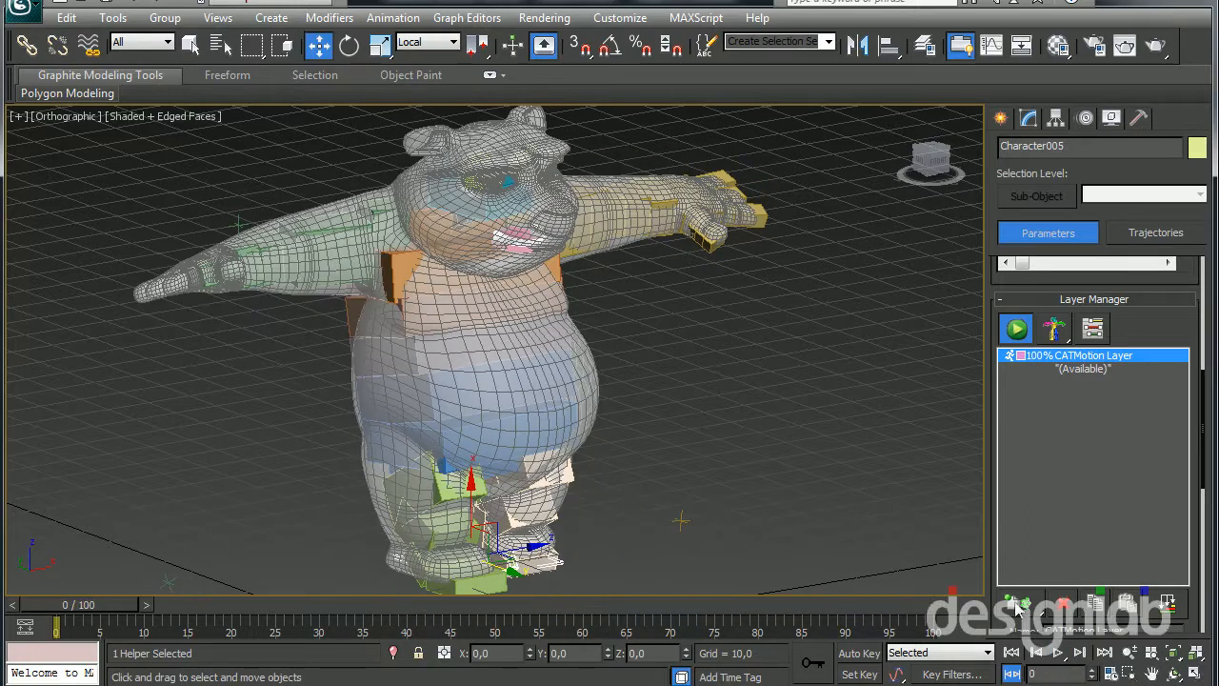
Open the layer's CATMotion editor, expand PelvisGroup and CabeçaGroup down to Cabeça's curves, and play the animation
{"action": "left_click_drag", "start_coordinate": [1005, 621], "coordinate": [1038, 435]}
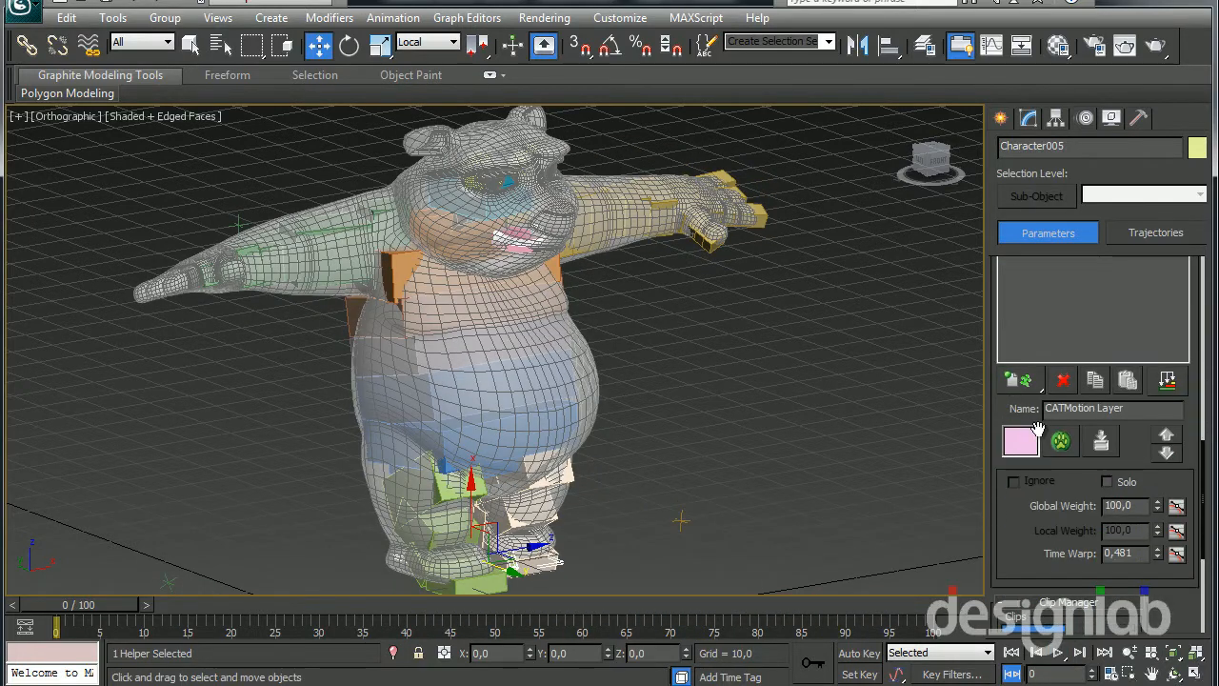
{"action": "left_click", "coordinate": [1061, 442]}
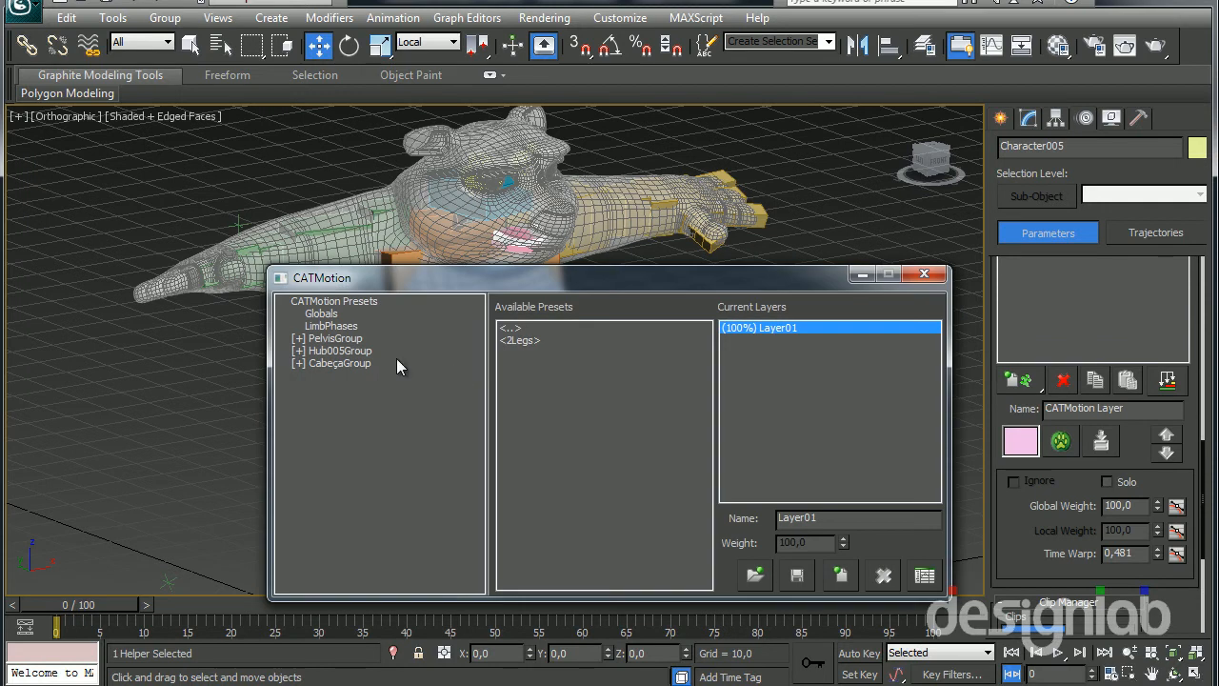
{"action": "left_click", "coordinate": [326, 338]}
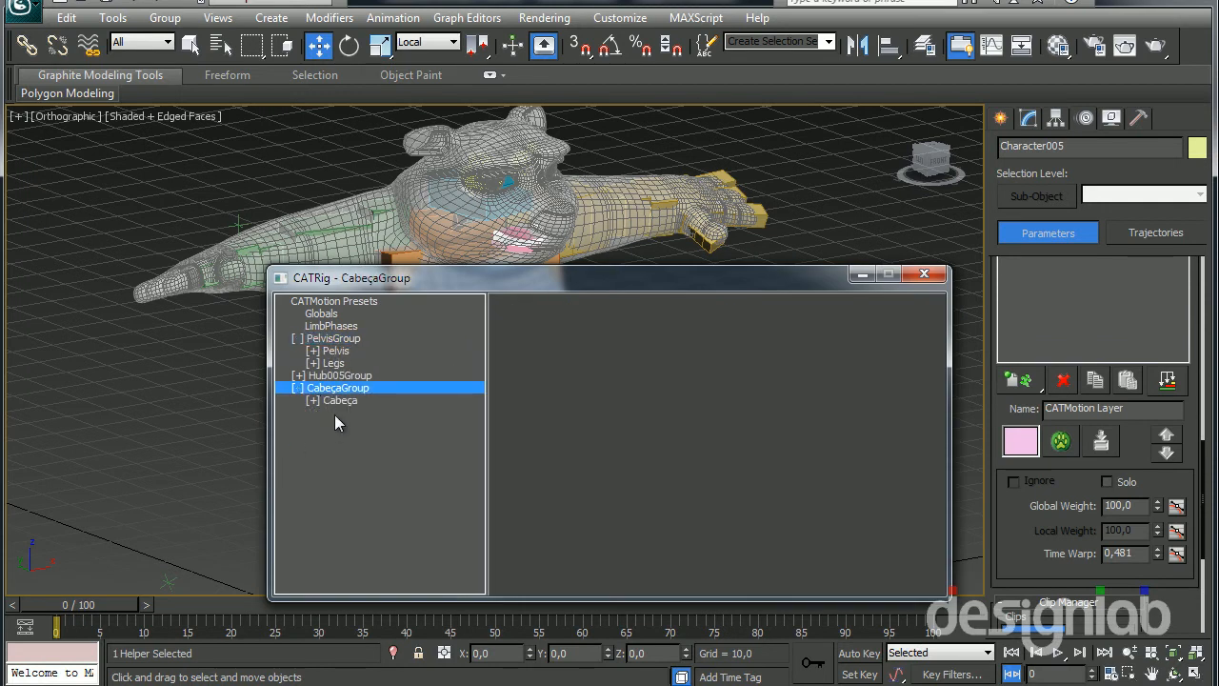
{"action": "left_click_drag", "start_coordinate": [445, 278], "coordinate": [724, 235]}
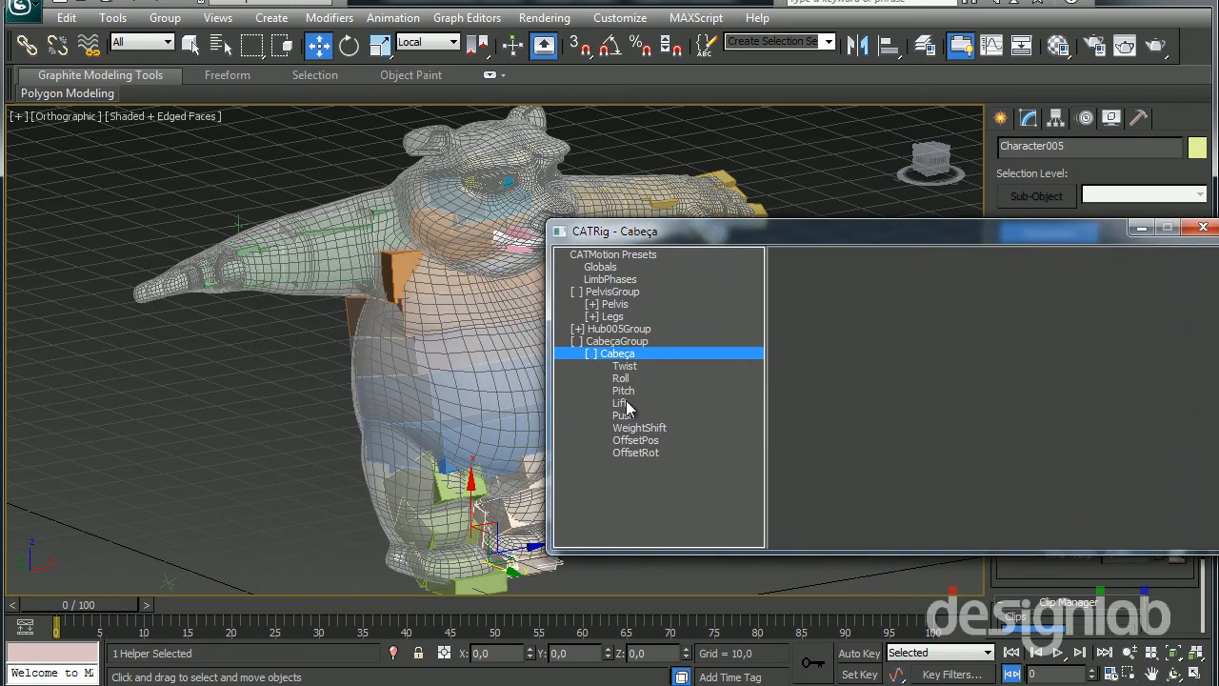
{"action": "left_click", "coordinate": [631, 360]}
{"action": "left_click", "coordinate": [1058, 653]}
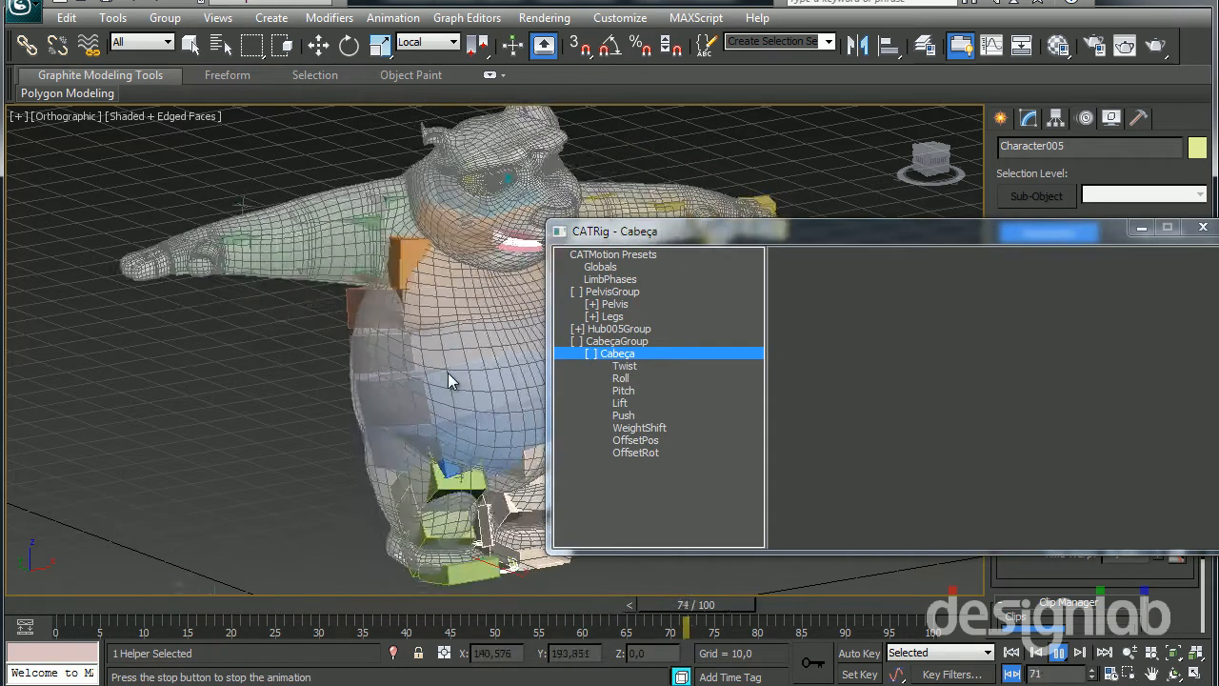
Adjust the scale of the Pelvis Twist and Roll motion curves, and display its Pitch and Lift curves
{"action": "left_click", "coordinate": [617, 294]}
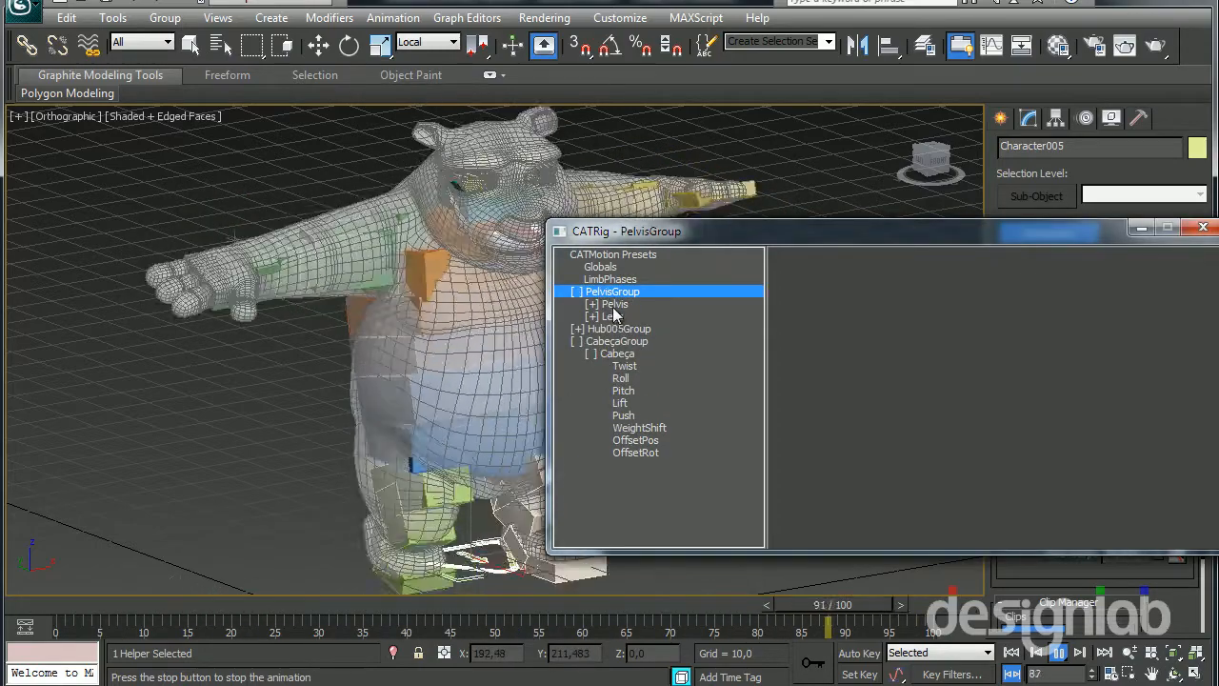
{"action": "left_click", "coordinate": [621, 304]}
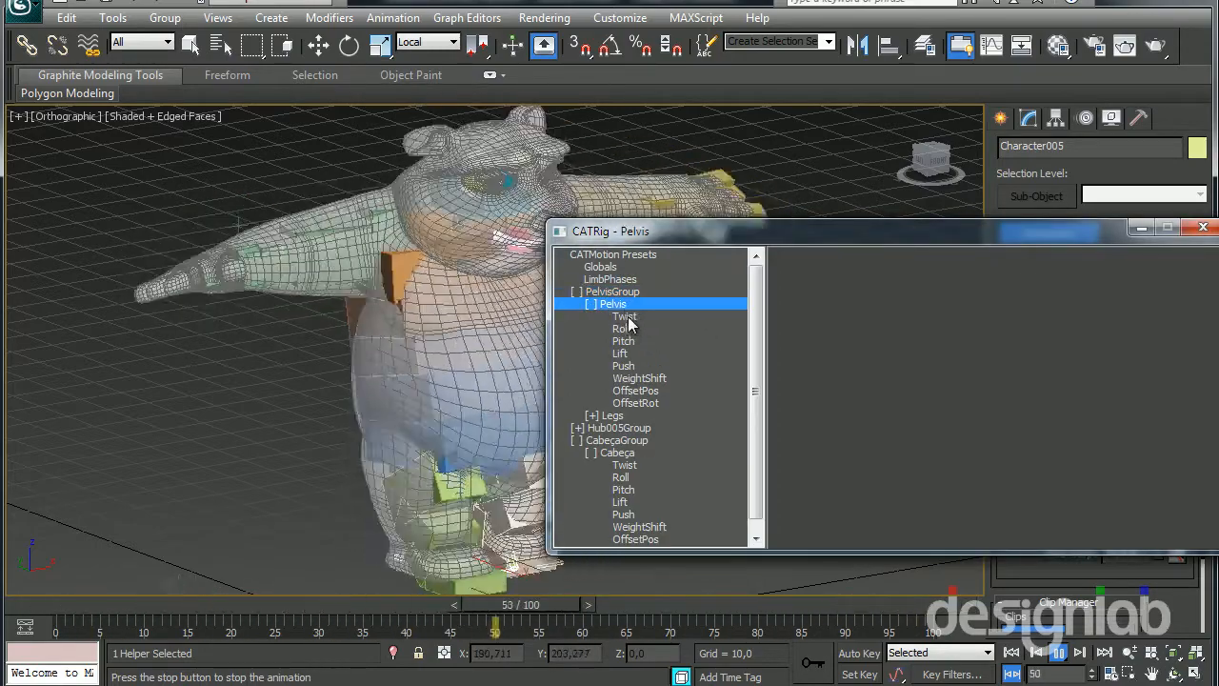
{"action": "left_click", "coordinate": [628, 317]}
{"action": "left_click_drag", "start_coordinate": [1058, 450], "coordinate": [1058, 520]}
{"action": "left_click", "coordinate": [615, 330]}
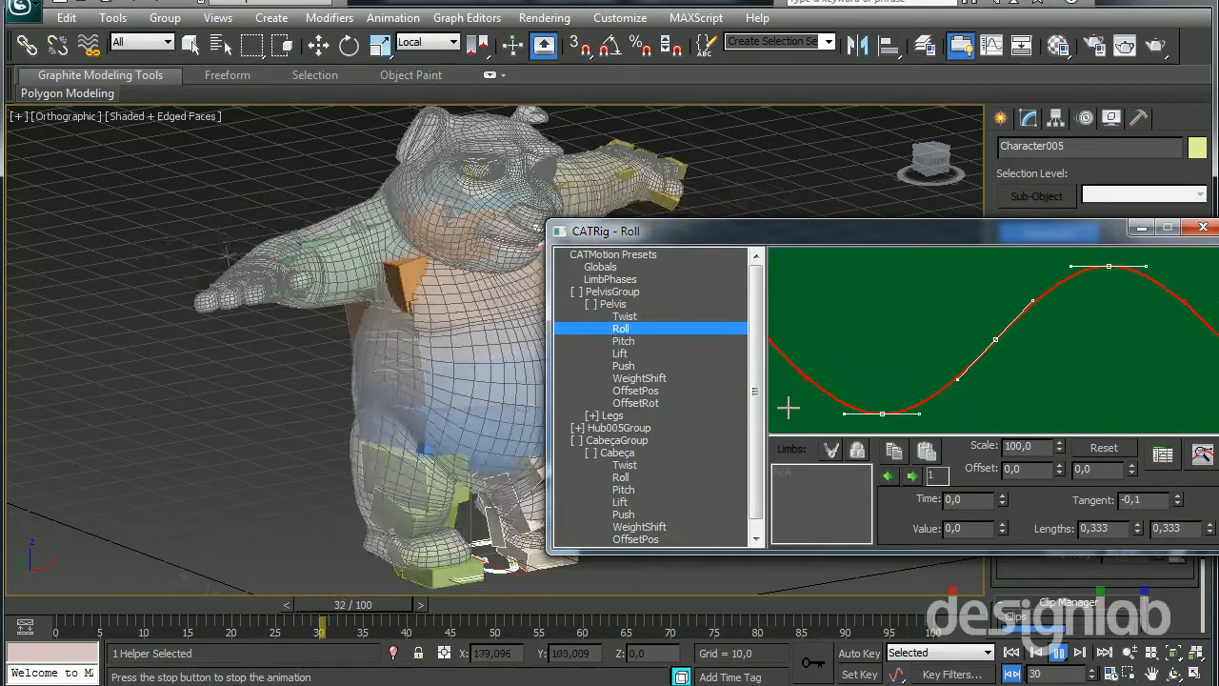
{"action": "left_click_drag", "start_coordinate": [1059, 450], "coordinate": [1107, 190]}
{"action": "left_click", "coordinate": [619, 341]}
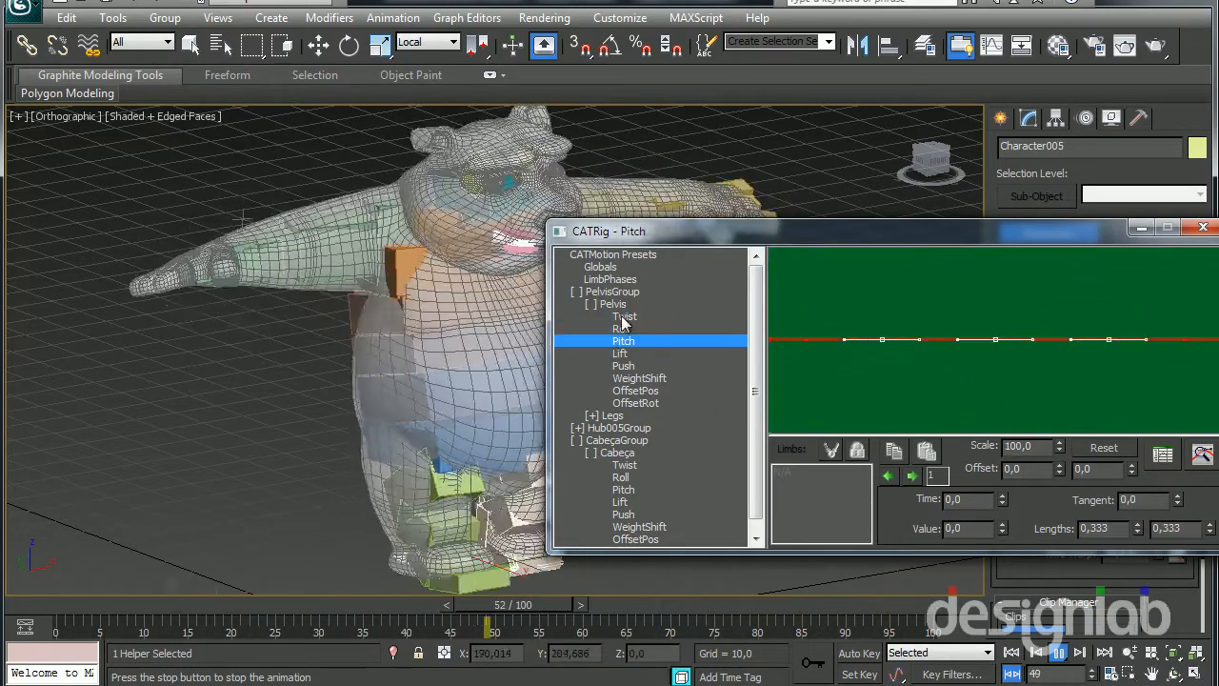
{"action": "left_click", "coordinate": [617, 354]}
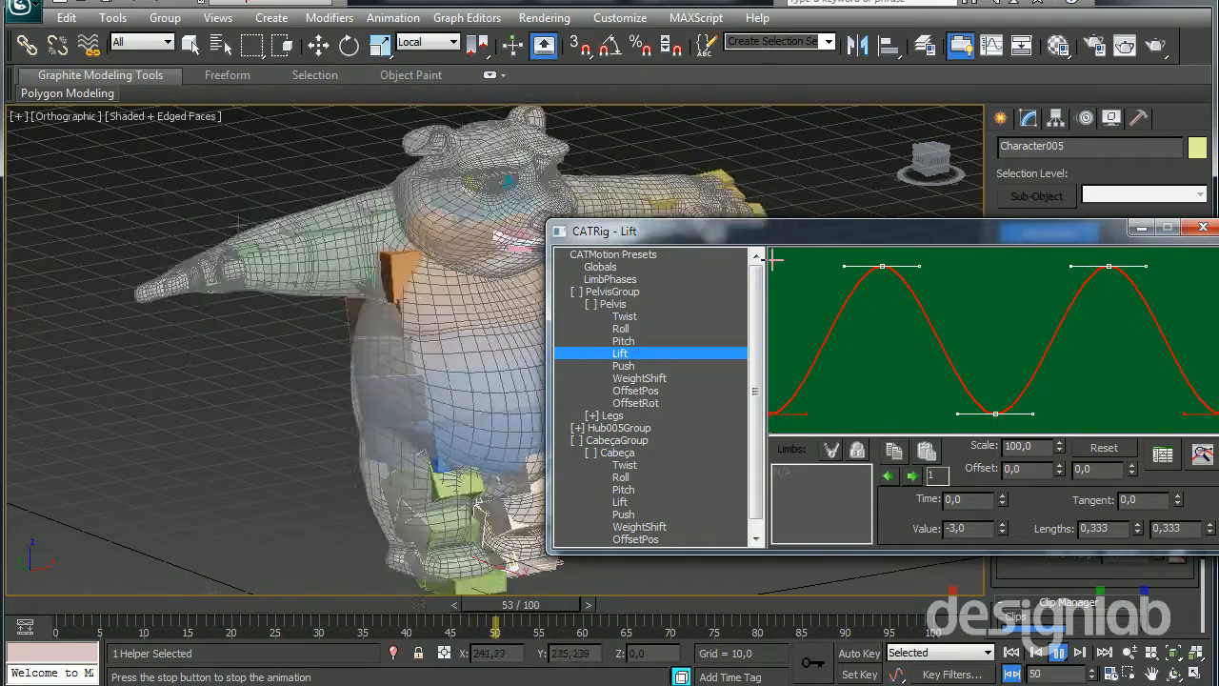
Expand Hub005Group down to Hub005 and adjust the scale of its Twist and Roll motion curves
{"action": "left_click_drag", "start_coordinate": [758, 384], "coordinate": [769, 442]}
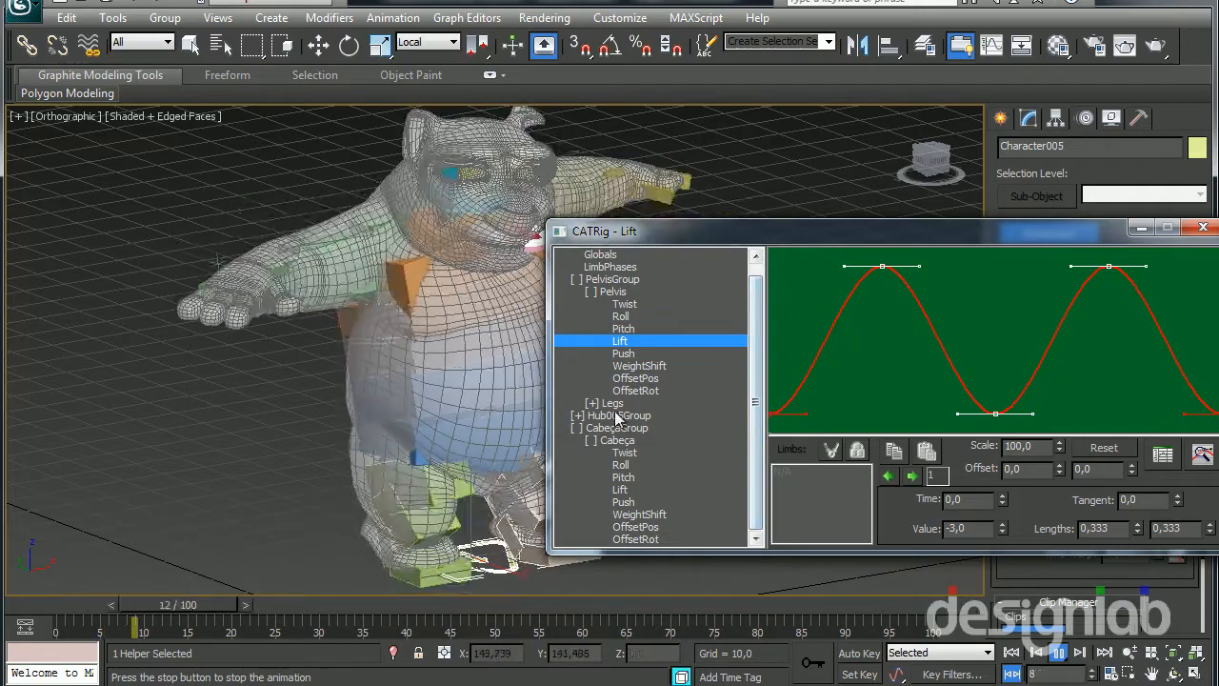
{"action": "double_click", "coordinate": [614, 415]}
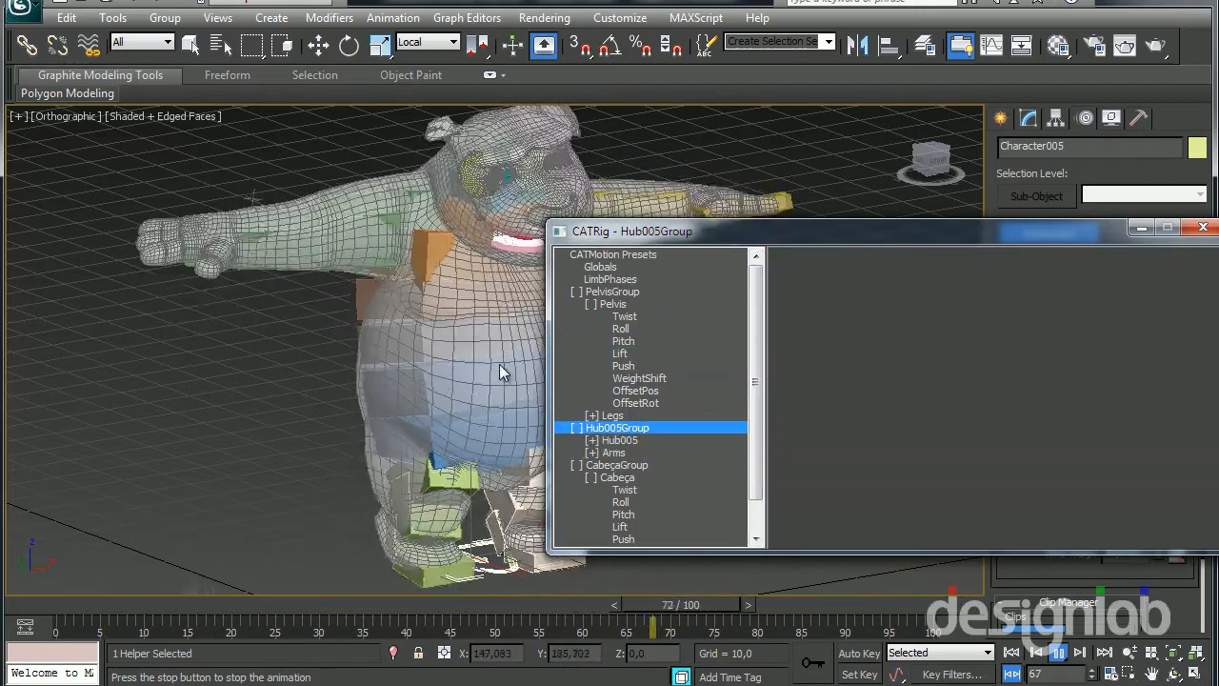
{"action": "scroll", "coordinate": [760, 434], "scroll_direction": "down", "scroll_amount": 1}
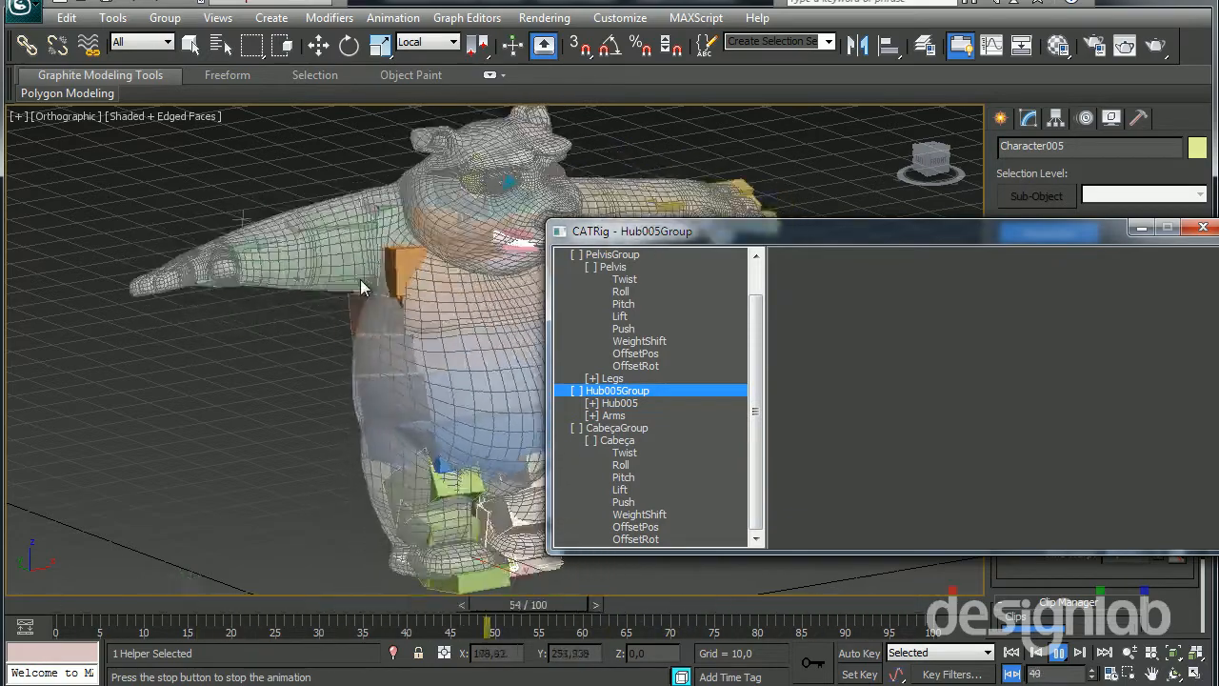
{"action": "double_click", "coordinate": [619, 402]}
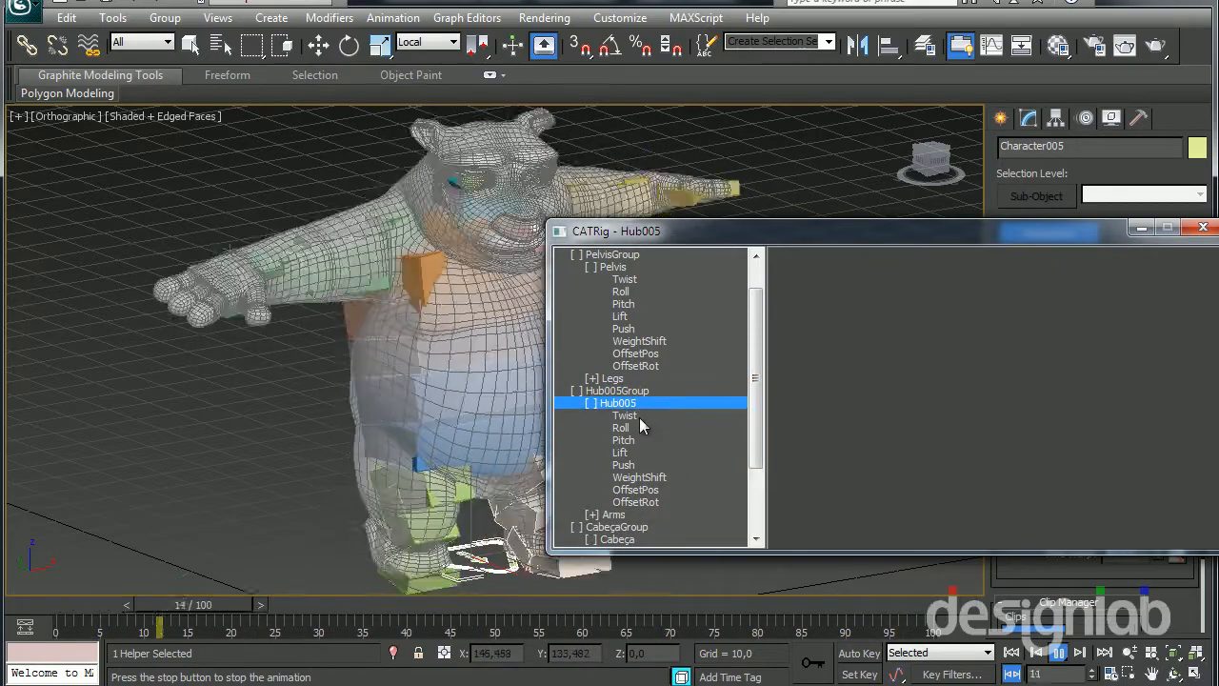
{"action": "left_click", "coordinate": [639, 416]}
{"action": "left_click_drag", "start_coordinate": [1060, 448], "coordinate": [1057, 167]}
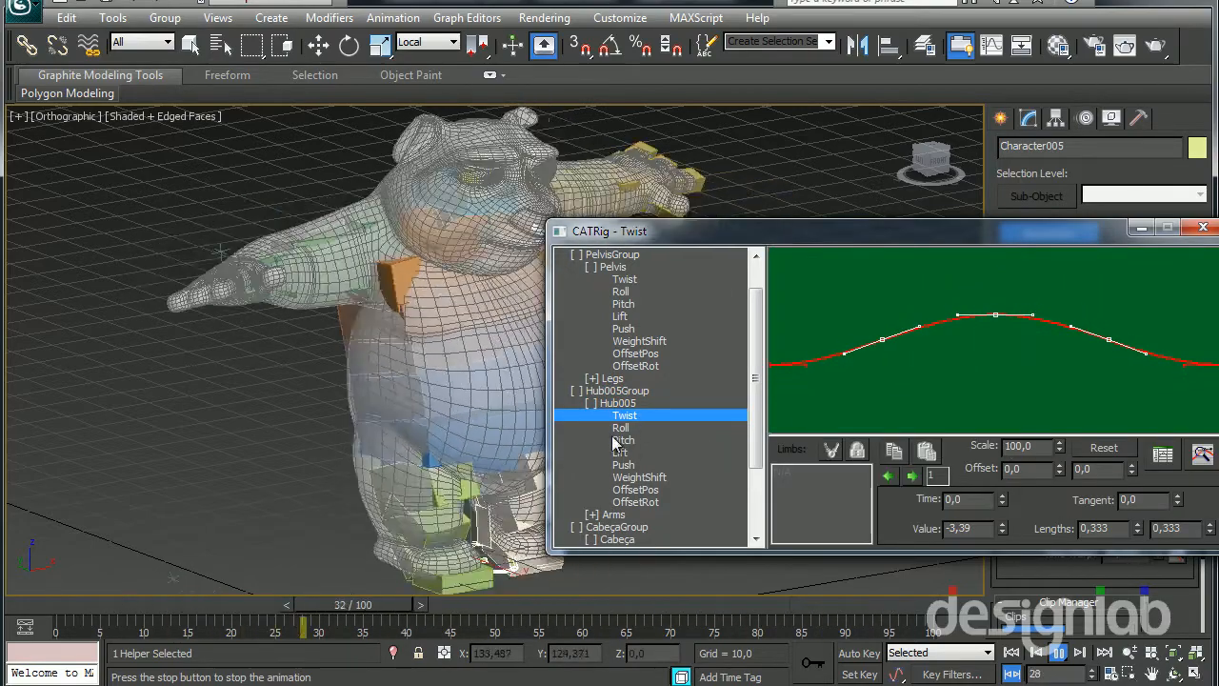
{"action": "left_click", "coordinate": [641, 430]}
{"action": "left_click_drag", "start_coordinate": [1059, 449], "coordinate": [1092, 35]}
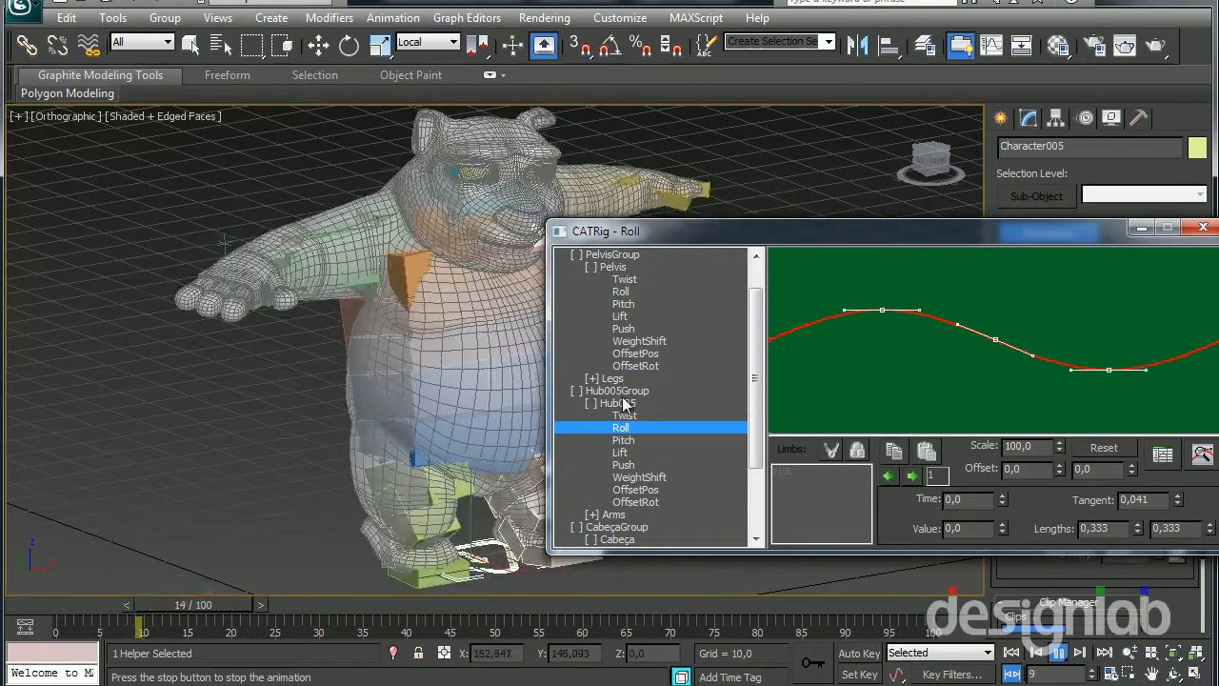
Collapse Hub005, expand Arms and its Palm, and display the arms' Bend and Twist curves and the Palm's HandTwist curve
{"action": "left_click", "coordinate": [592, 403]}
{"action": "left_click", "coordinate": [590, 417]}
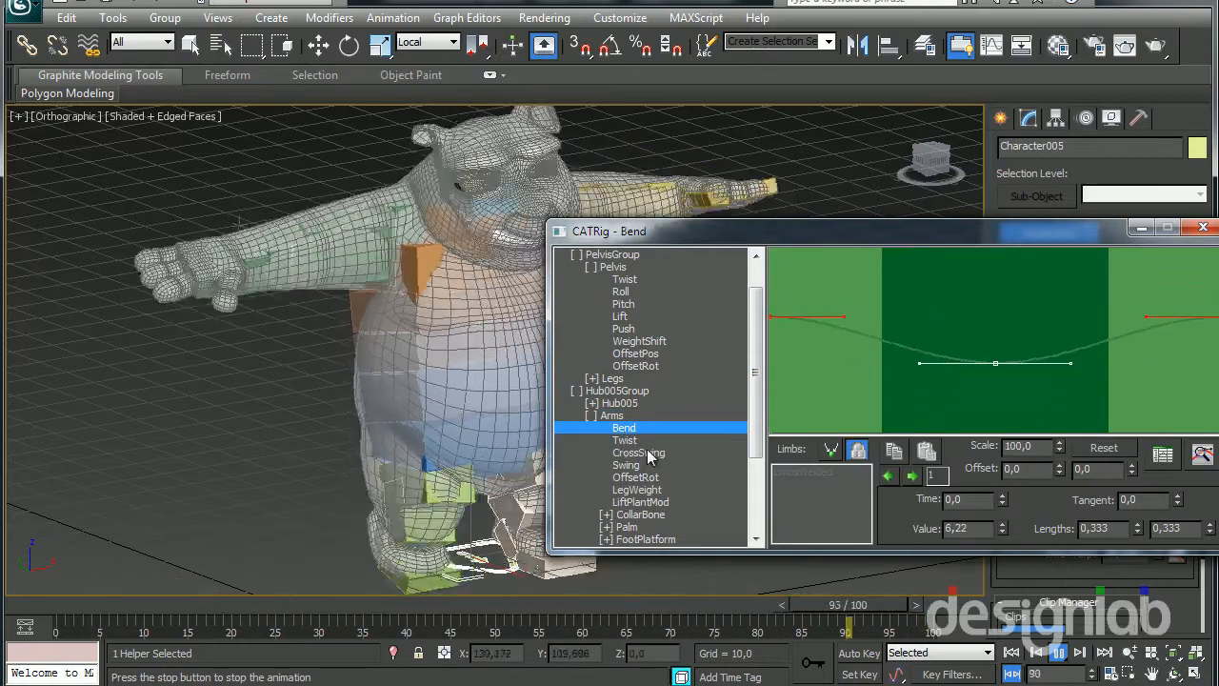
{"action": "left_click", "coordinate": [625, 440]}
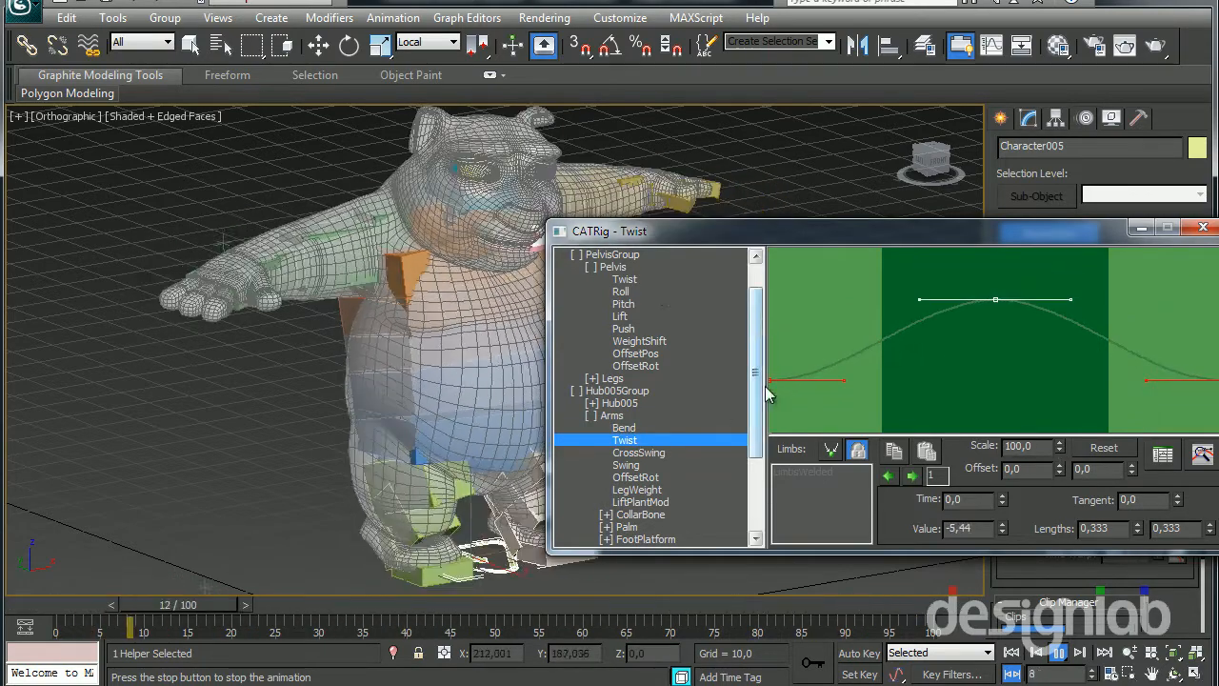
{"action": "scroll", "coordinate": [617, 420], "scroll_direction": "down", "scroll_amount": 3}
{"action": "left_click", "coordinate": [626, 403]}
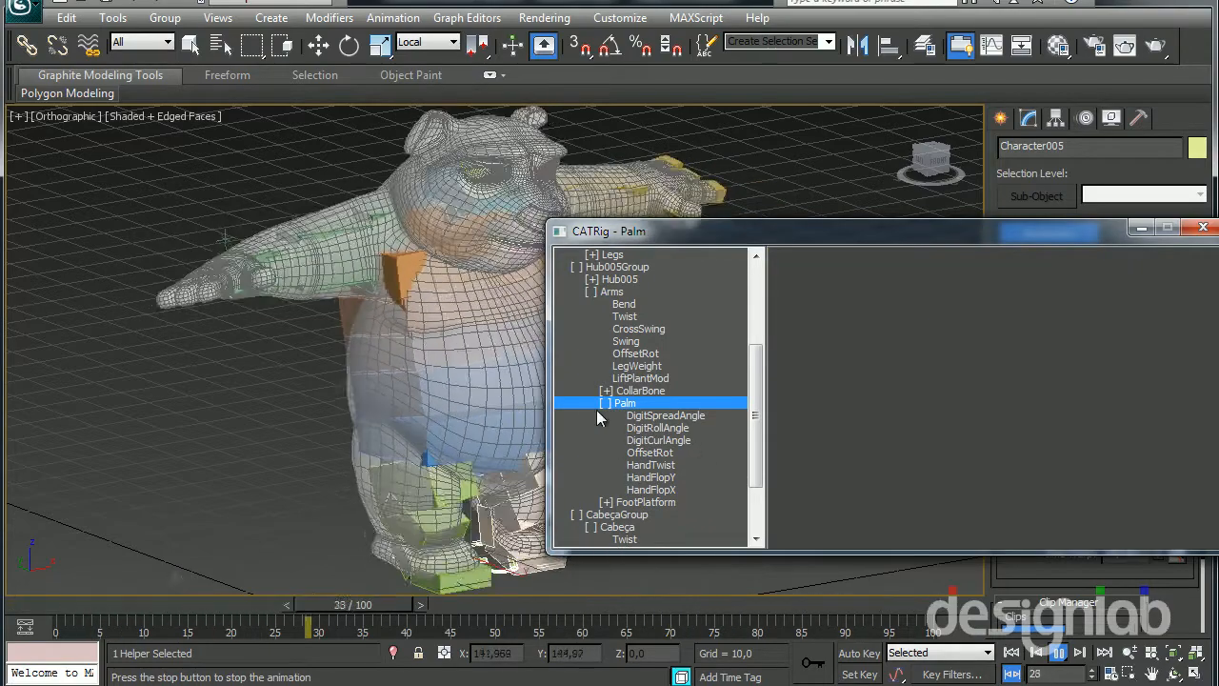
{"action": "left_click", "coordinate": [648, 465]}
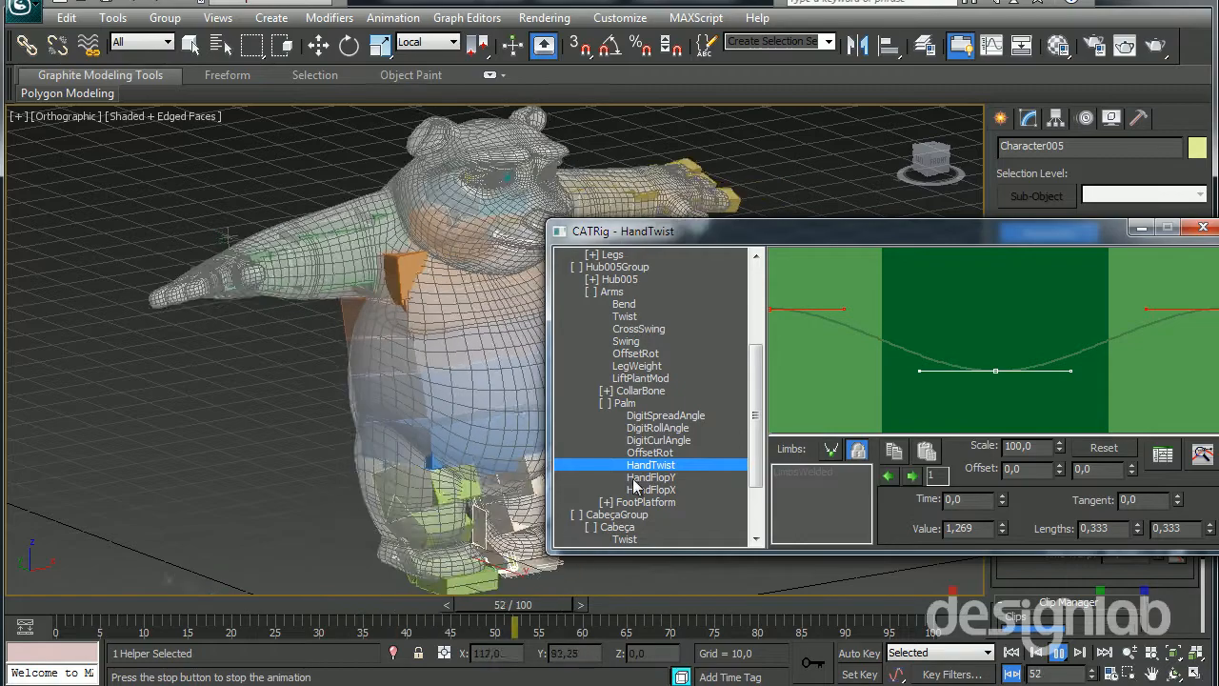
Adjust the scale of the Arms Bend curve and move the curve editor aside to uncover the character
{"action": "left_click", "coordinate": [624, 304]}
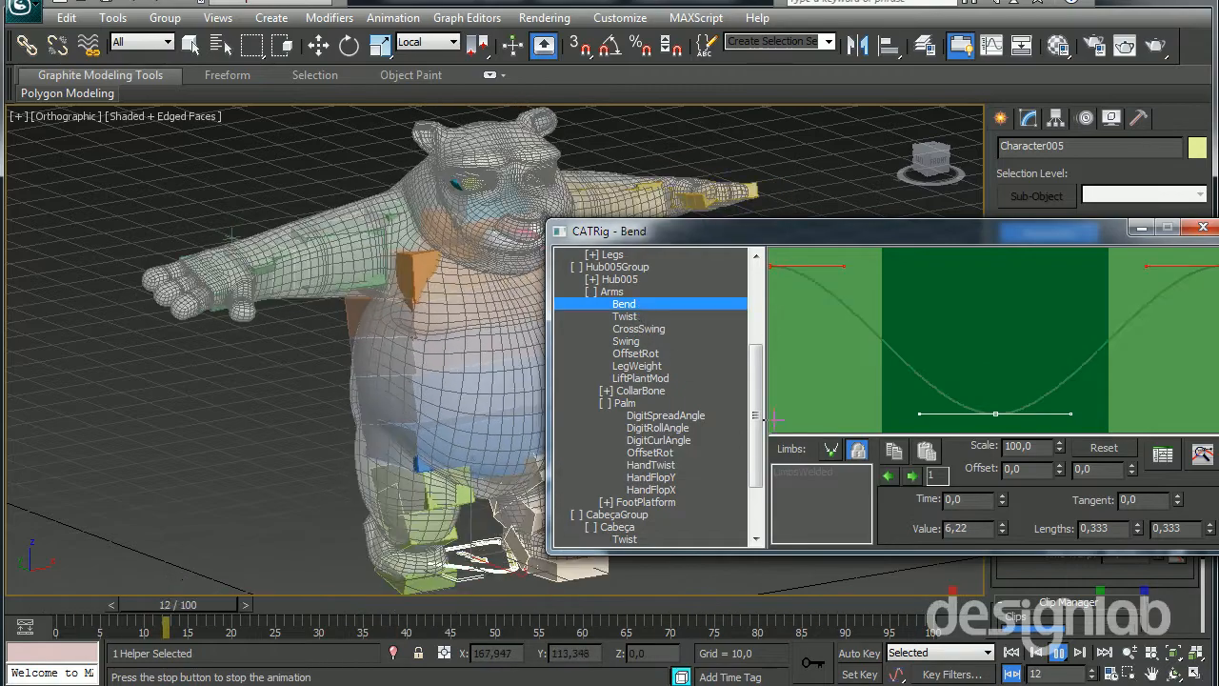
{"action": "left_click_drag", "start_coordinate": [1058, 445], "coordinate": [1054, 644]}
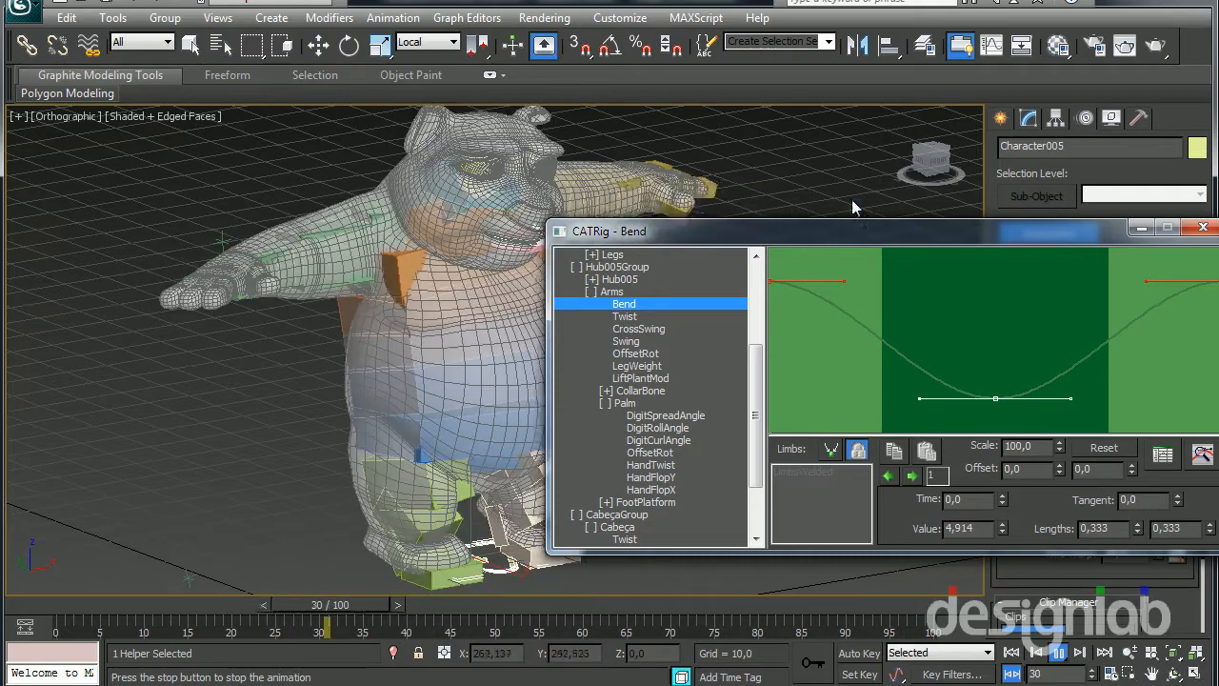
{"action": "left_click_drag", "start_coordinate": [811, 226], "coordinate": [871, 188]}
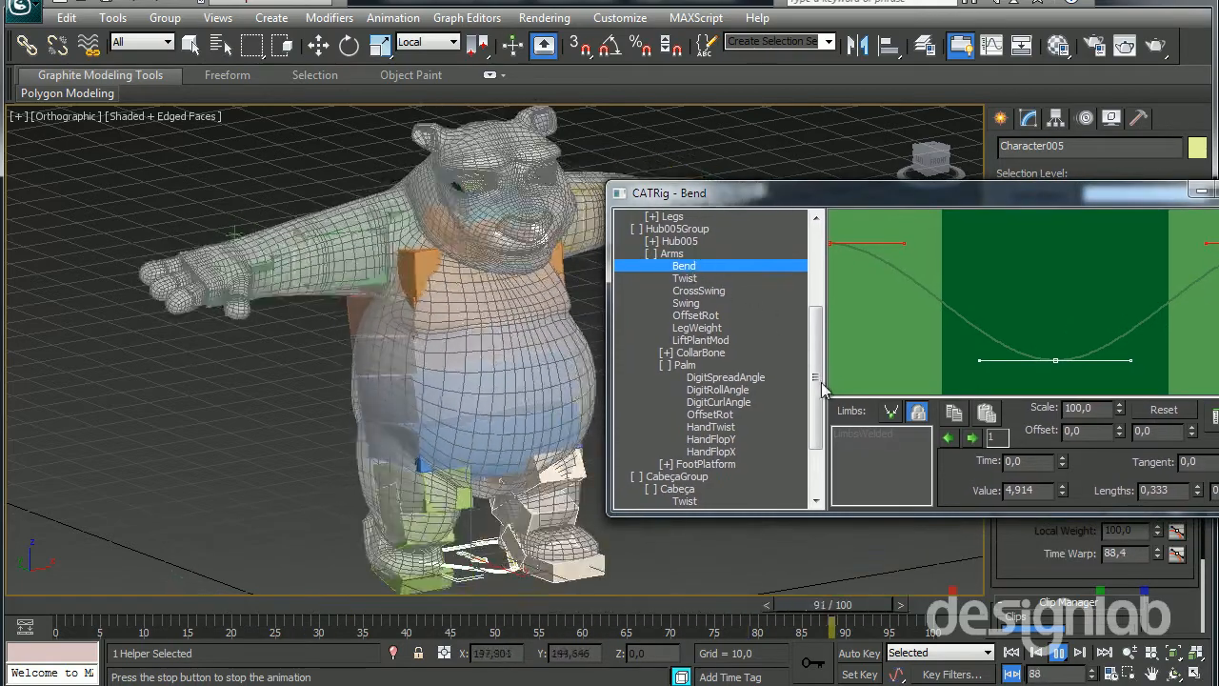
Adjust the scale of Cabeça's Twist curve and flatten its Roll curve almost completely by scaling it down
{"action": "scroll", "coordinate": [681, 457], "scroll_direction": "down", "scroll_amount": 3}
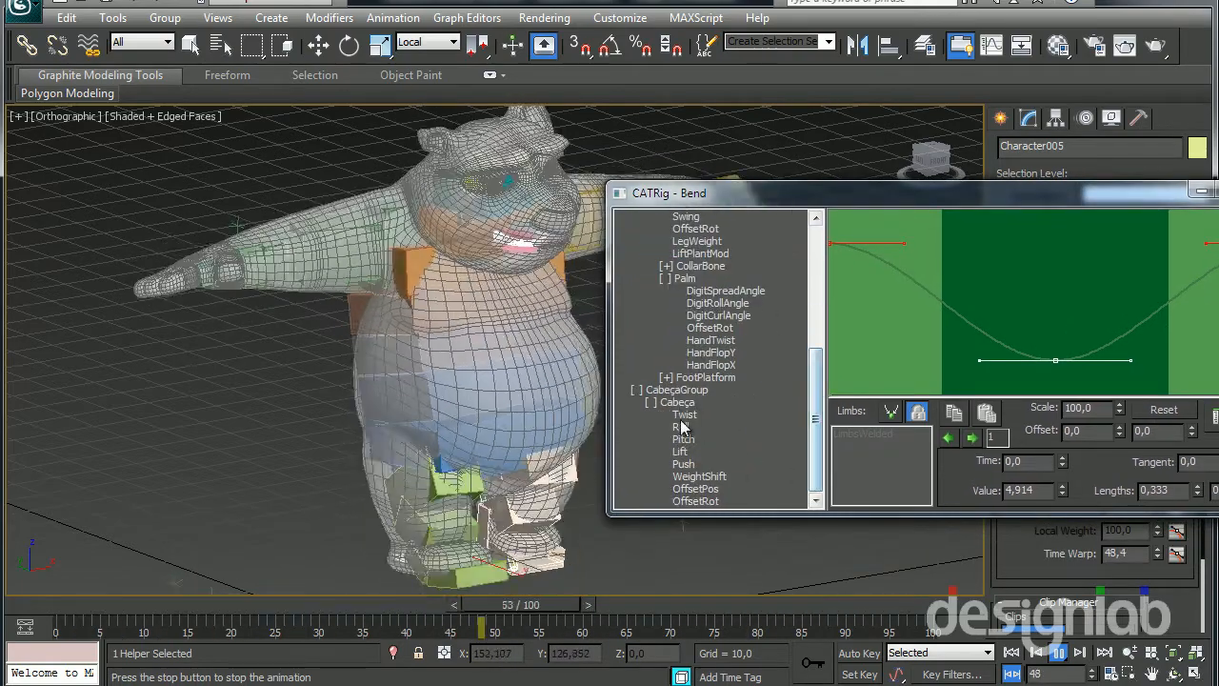
{"action": "left_click", "coordinate": [684, 414]}
{"action": "left_click_drag", "start_coordinate": [1118, 410], "coordinate": [1098, 237]}
{"action": "left_click", "coordinate": [688, 427]}
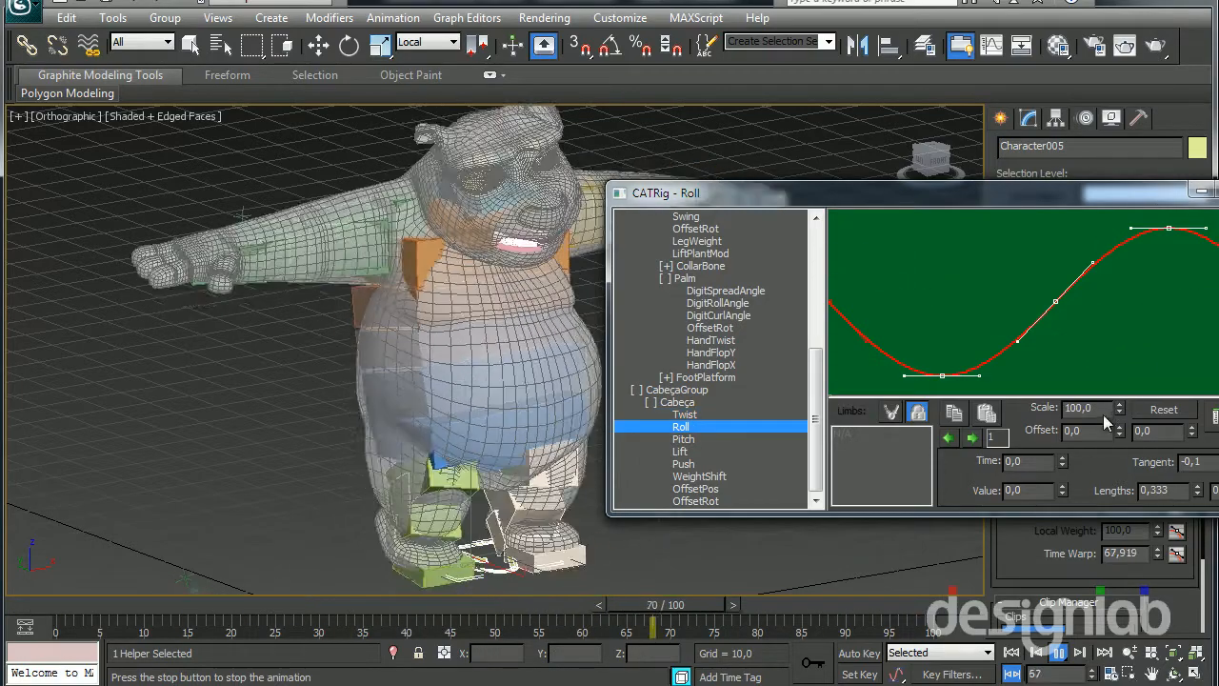
{"action": "mouse_move", "coordinate": [1118, 408]}
{"action": "left_mouse_down"}
{"action": "mouse_move", "coordinate": [1116, 533]}
{"action": "mouse_move", "coordinate": [1097, 414]}
{"action": "left_mouse_up"}
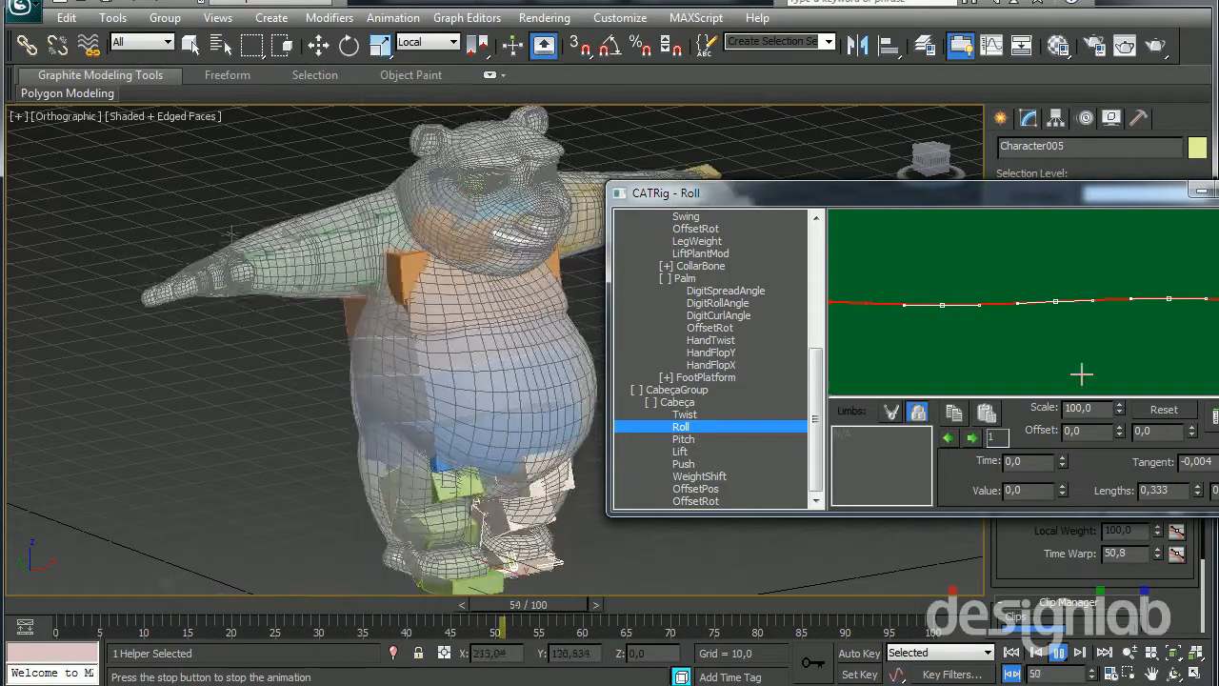
Close the CATMotion curve editor and stop the animation playback
{"action": "left_click_drag", "start_coordinate": [1084, 195], "coordinate": [807, 178]}
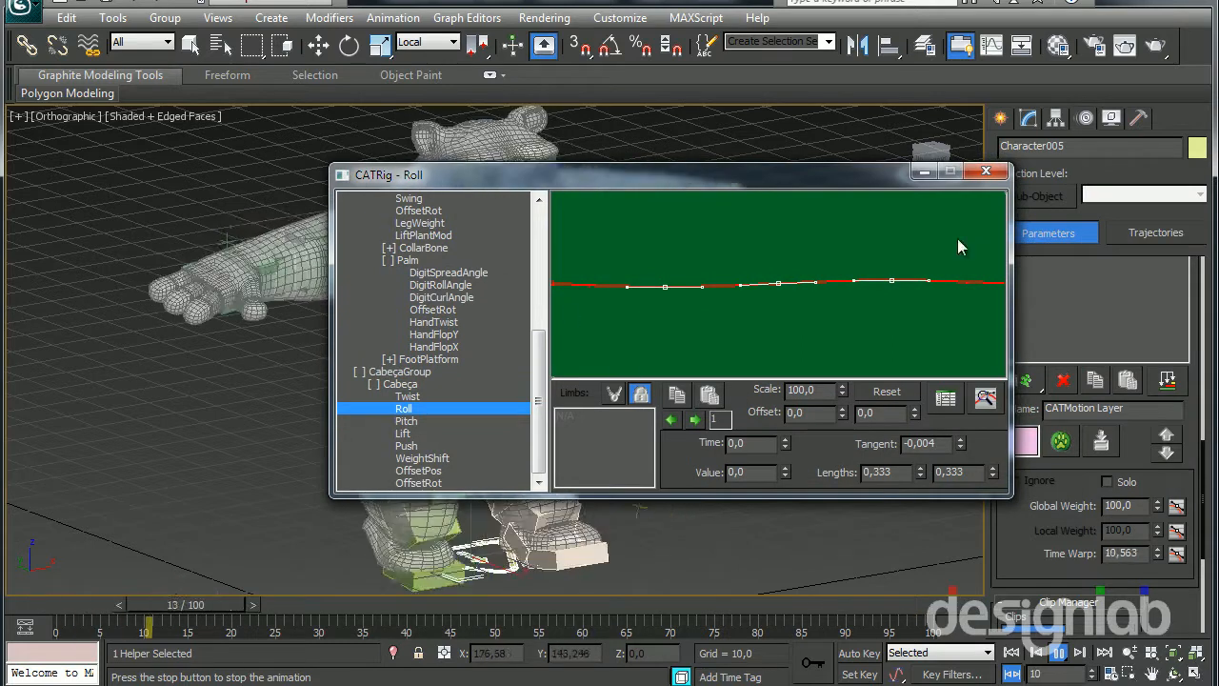
{"action": "left_click", "coordinate": [986, 173]}
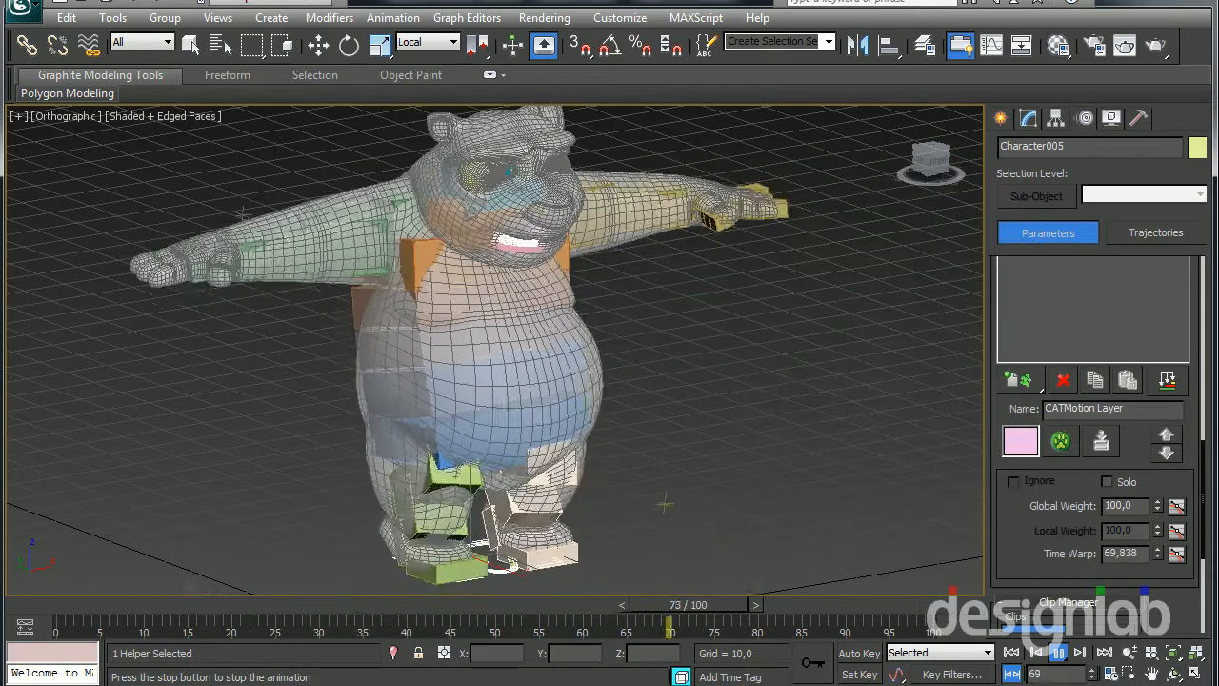
{"action": "left_click", "coordinate": [1058, 654]}
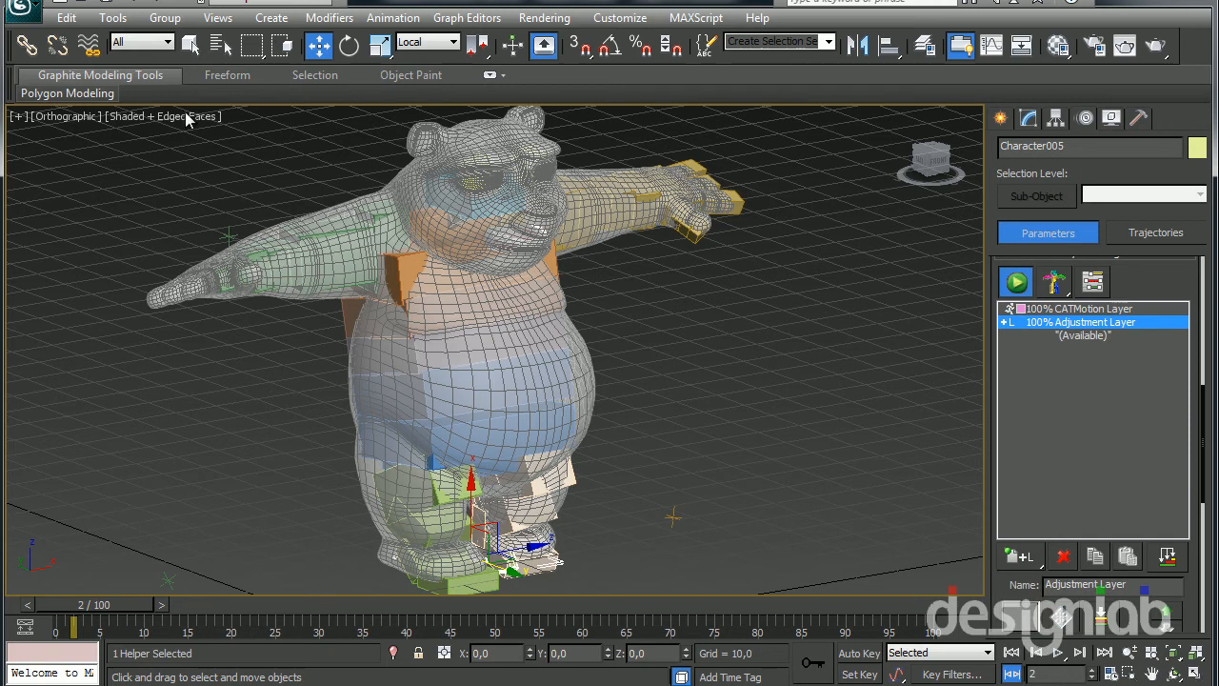
On the Adjustment Layer, rotate the right upper arm bone CATRigRArm1 down so the arm hangs beside the body
{"action": "left_click", "coordinate": [350, 46]}
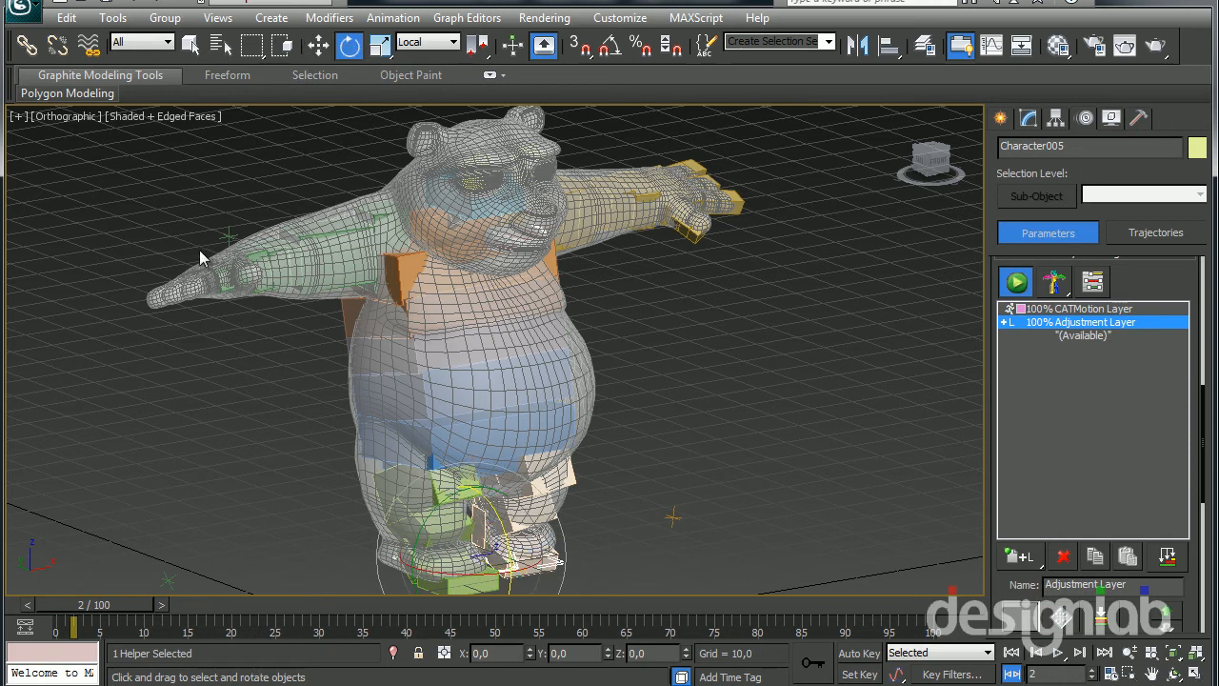
{"action": "left_click", "coordinate": [221, 276]}
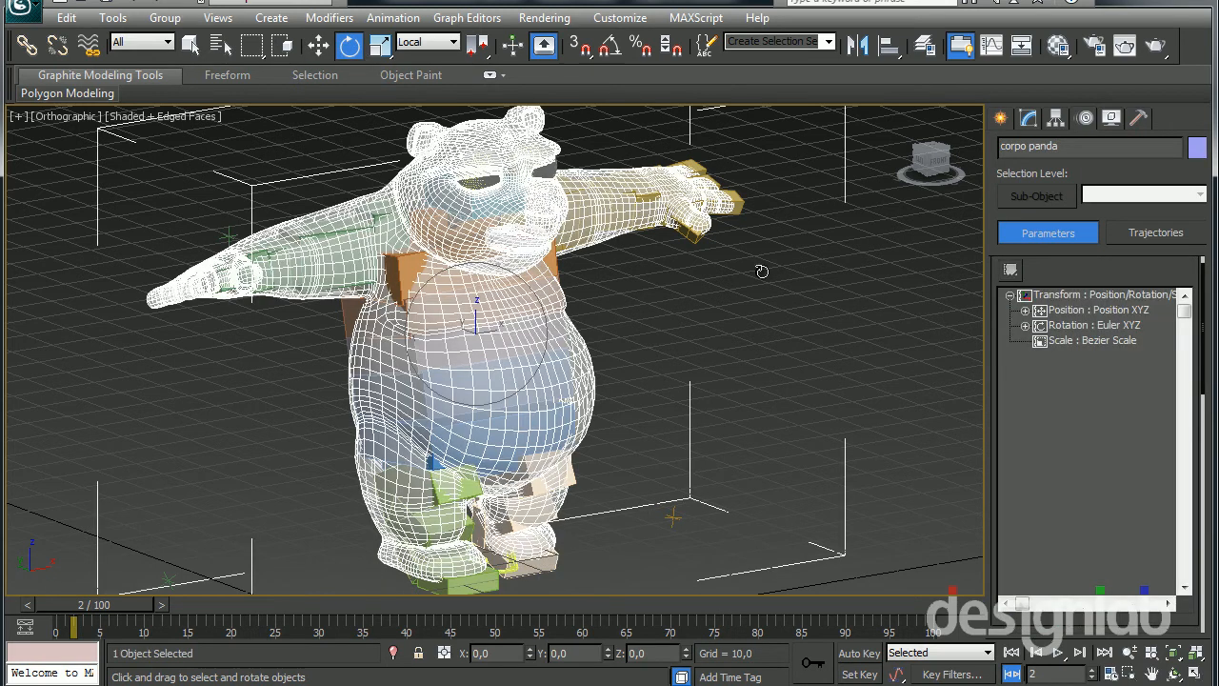
{"action": "left_click", "coordinate": [302, 246]}
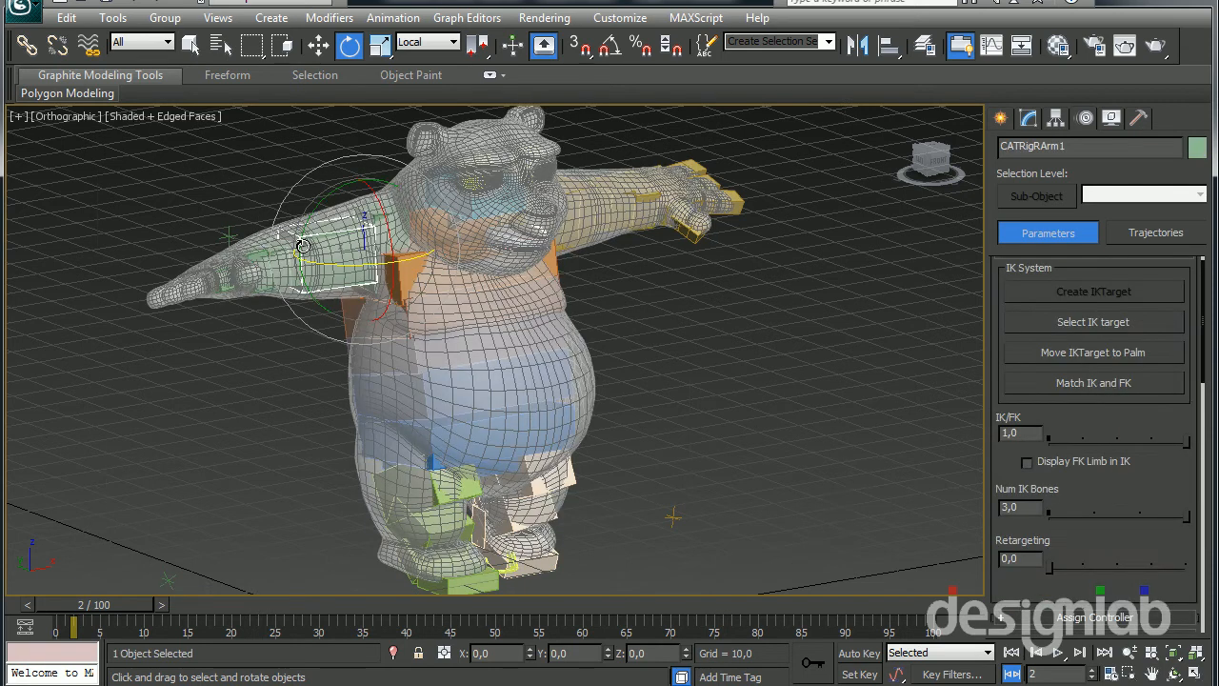
{"action": "left_click", "coordinate": [1093, 322]}
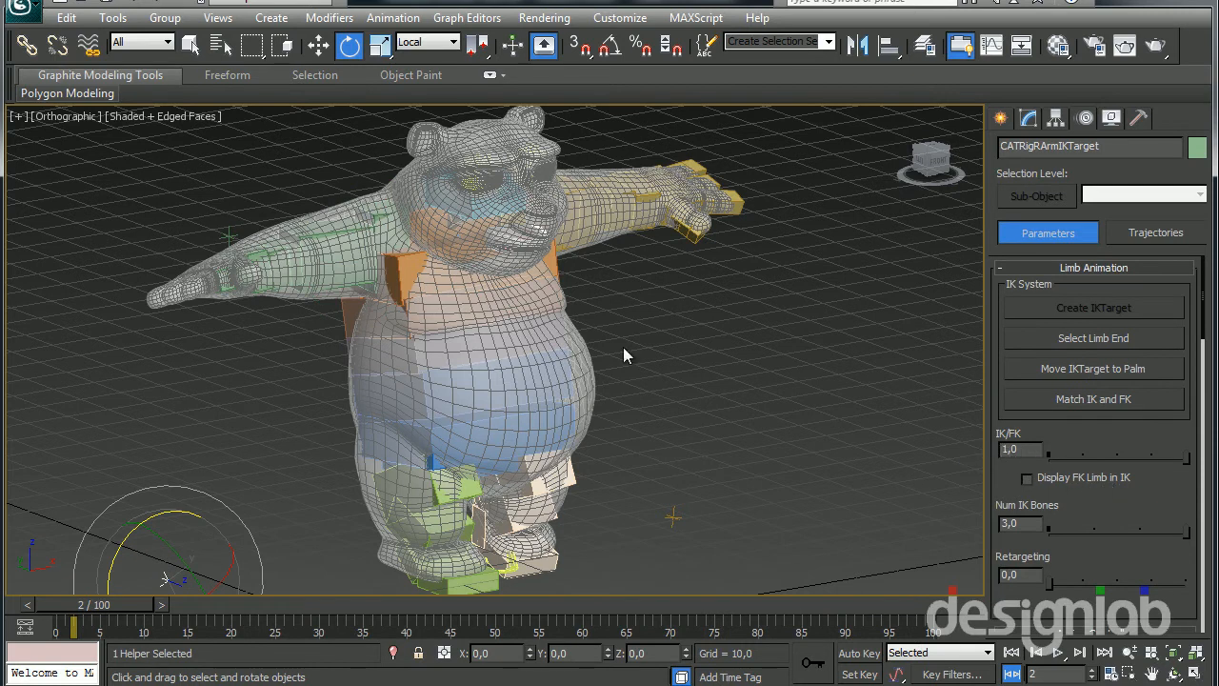
{"action": "left_click", "coordinate": [357, 257]}
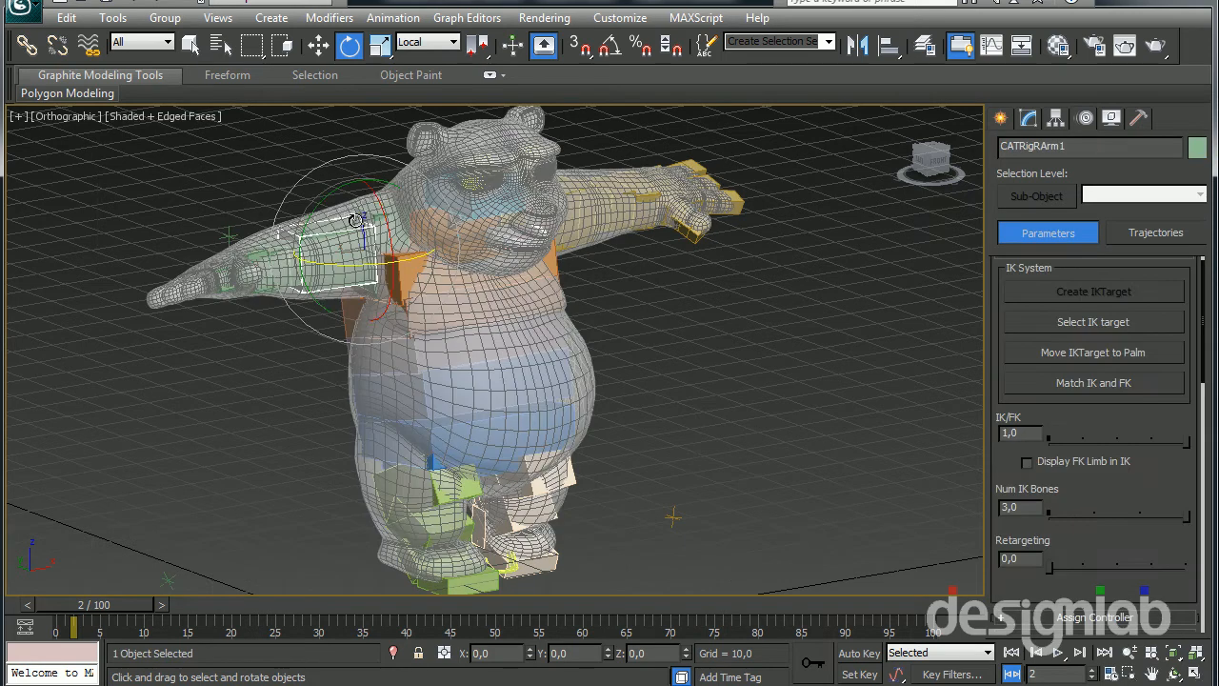
{"action": "left_click_drag", "start_coordinate": [343, 182], "coordinate": [257, 253]}
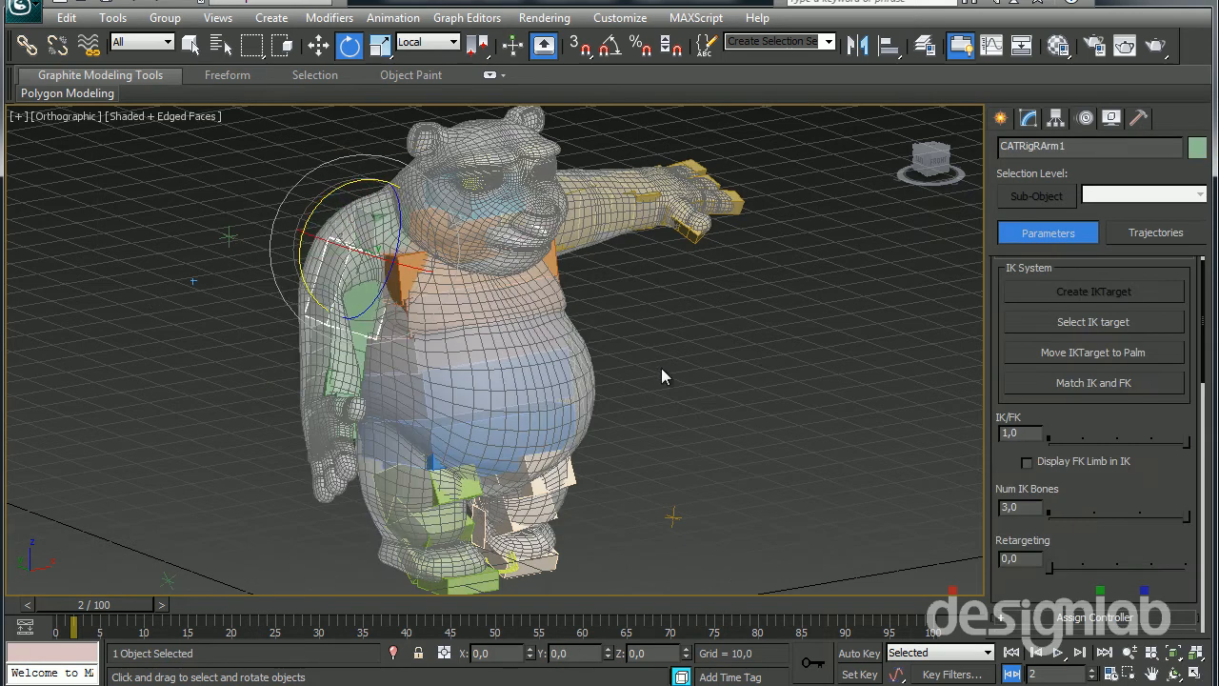
Rotate the left upper arm bone CATRigLArm11 down about 72° around its local Y axis to match the other arm
{"action": "middle_click_drag", "start_coordinate": [610, 356], "coordinate": [519, 368], "text": "alt"}
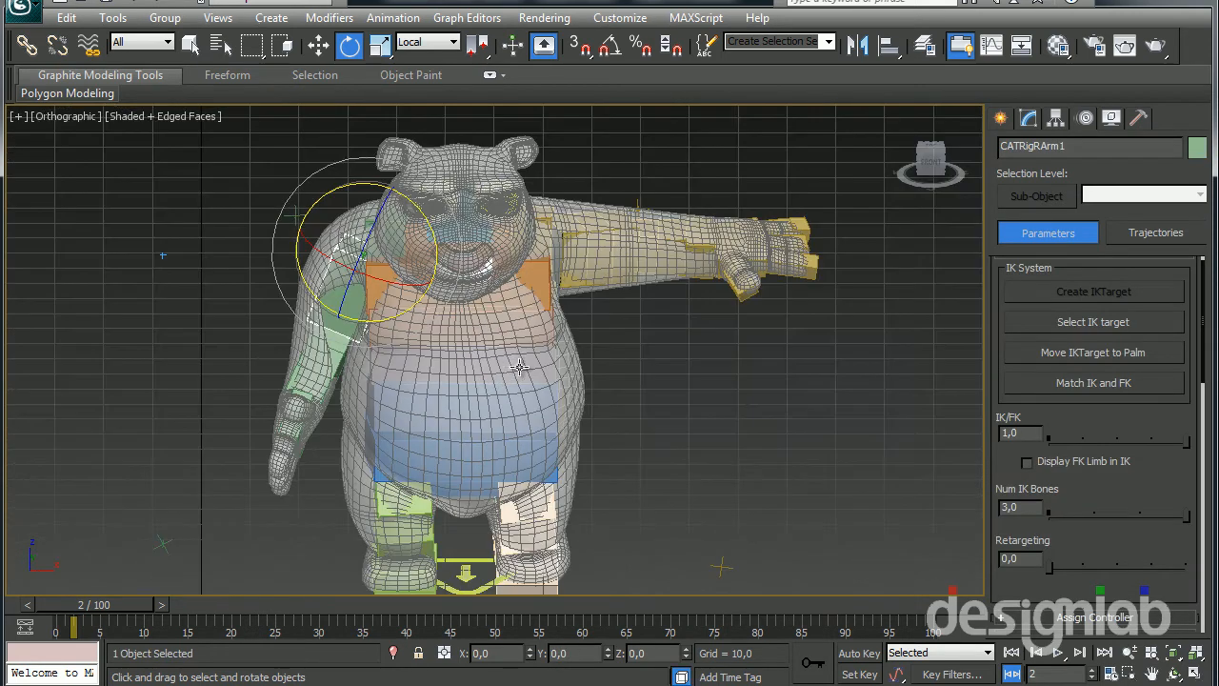
{"action": "left_click", "coordinate": [575, 272]}
{"action": "left_click", "coordinate": [582, 237]}
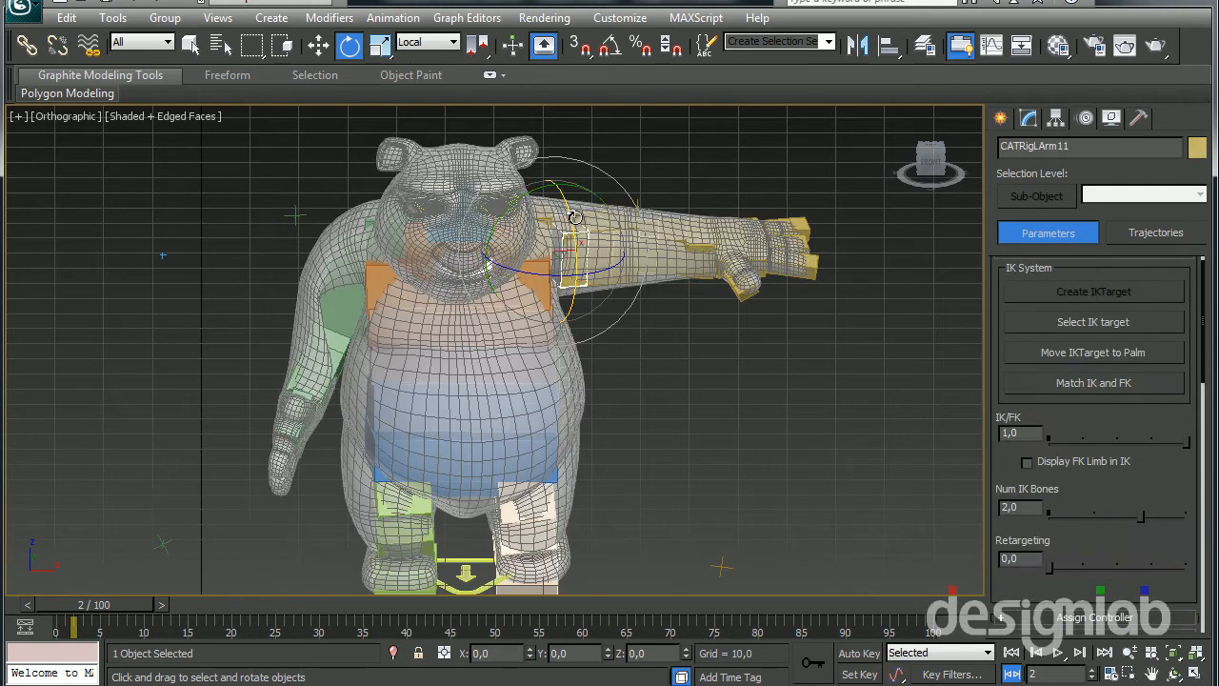
{"action": "left_click_drag", "start_coordinate": [566, 184], "coordinate": [701, 235]}
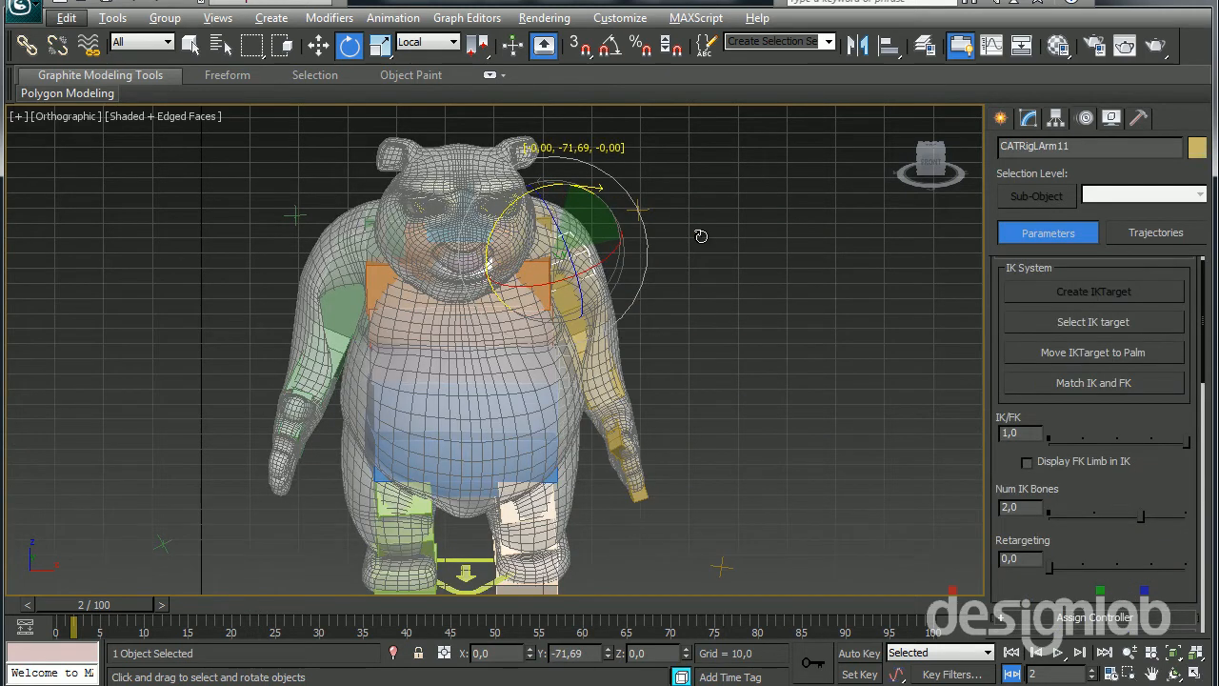
{"action": "middle_click_drag", "start_coordinate": [700, 235], "coordinate": [763, 279], "text": "alt"}
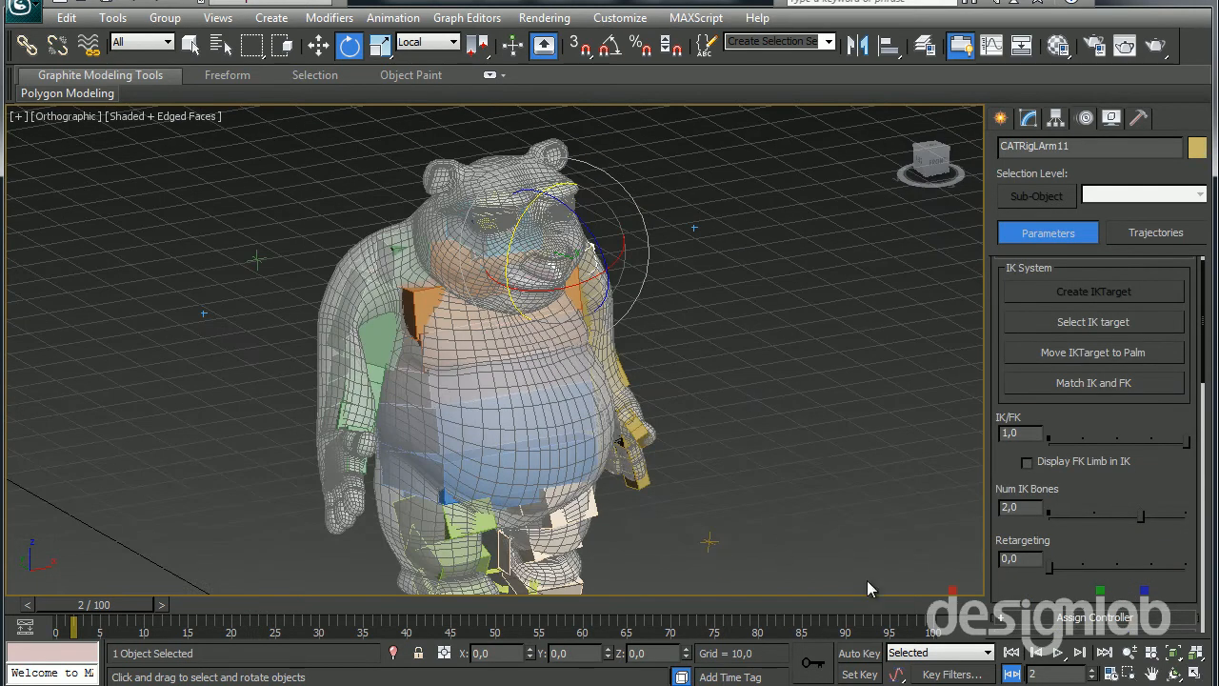
Play the animation to preview the walk with the arms lowered, and stop it
{"action": "left_click", "coordinate": [1056, 652]}
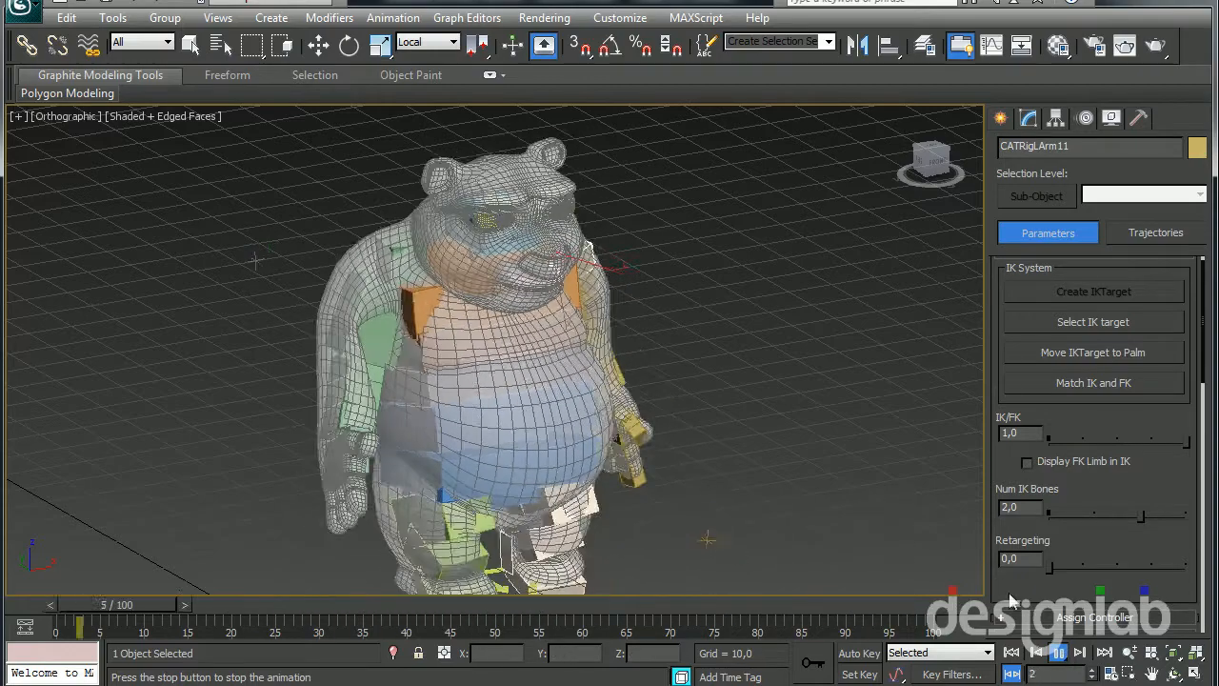
{"action": "left_click", "coordinate": [1057, 653]}
{"action": "key", "text": "e"}
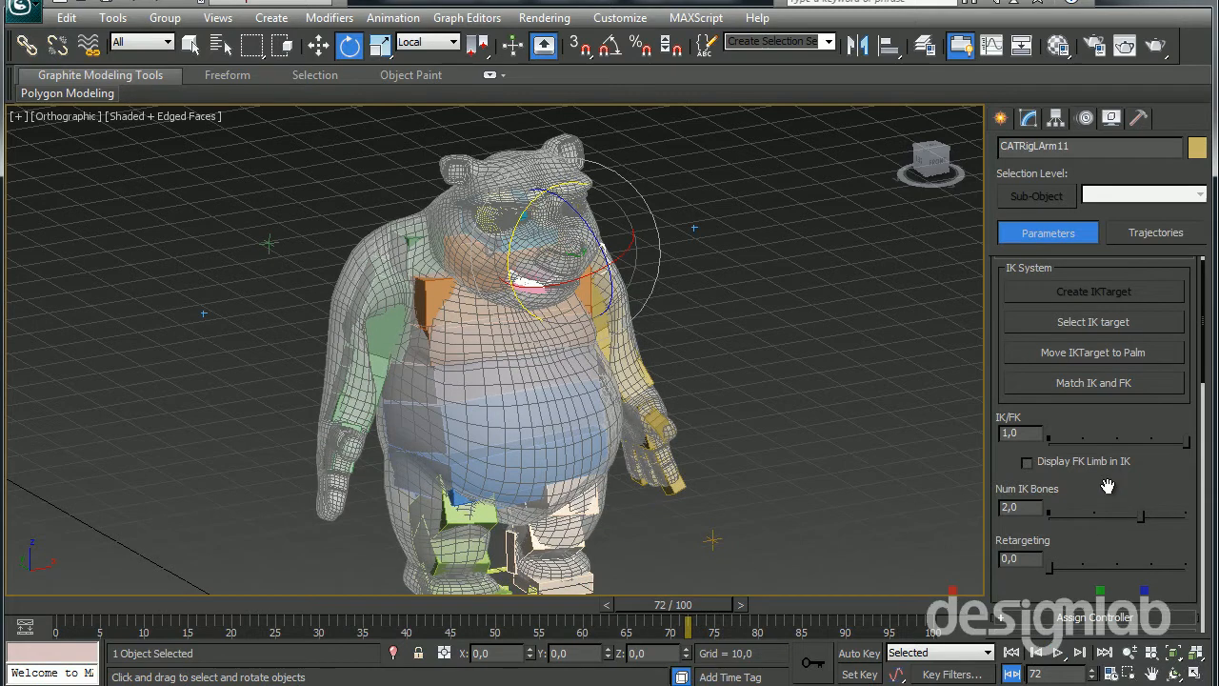
Delete the Adjustment Layer from the rig's Layer Manager
{"action": "left_click_drag", "start_coordinate": [1107, 491], "coordinate": [1112, 301]}
{"action": "scroll", "coordinate": [1101, 381], "scroll_direction": "down", "scroll_amount": 2}
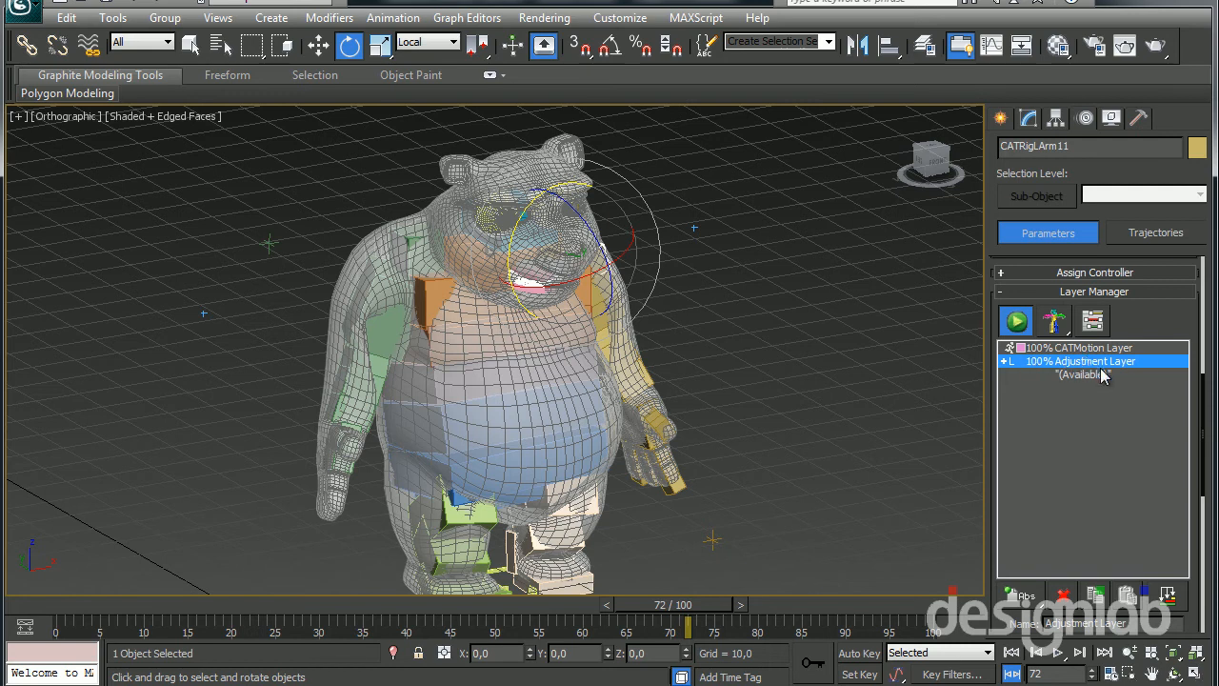
{"action": "left_click", "coordinate": [1063, 592]}
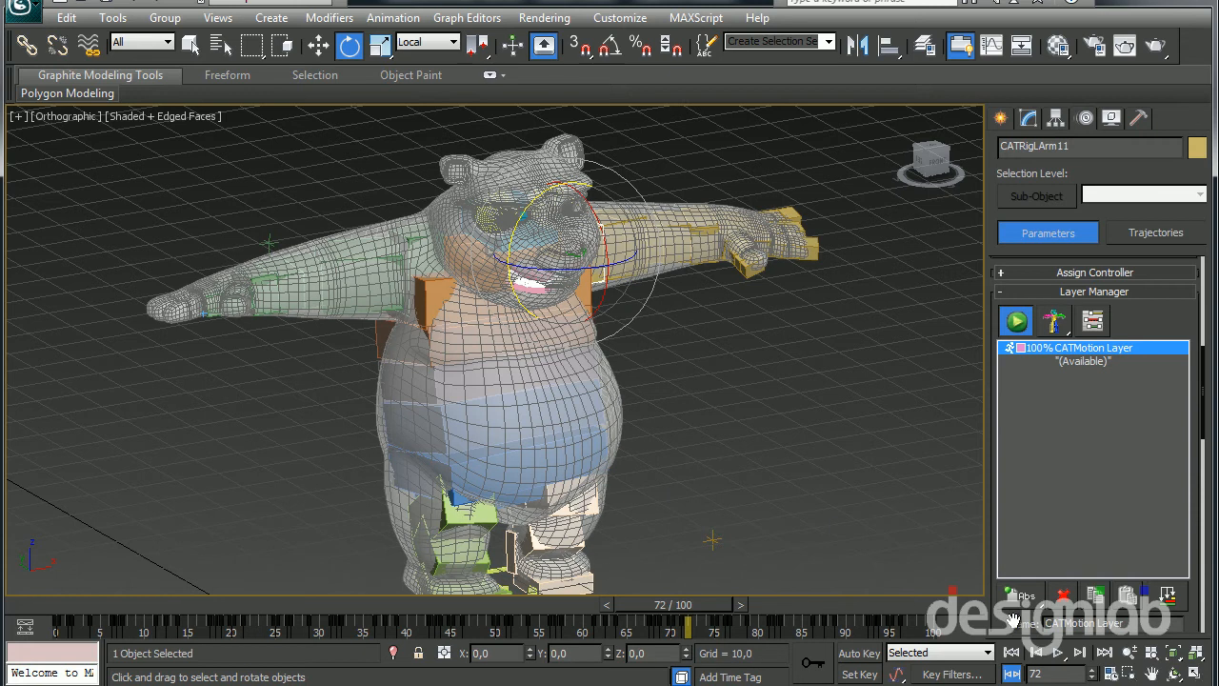
Open the CATMotion editor for the CATMotion Layer, move it aside, and display the Arms OffsetRot settings
{"action": "scroll", "coordinate": [1015, 623], "scroll_direction": "down", "scroll_amount": 5}
{"action": "left_click", "coordinate": [1061, 363]}
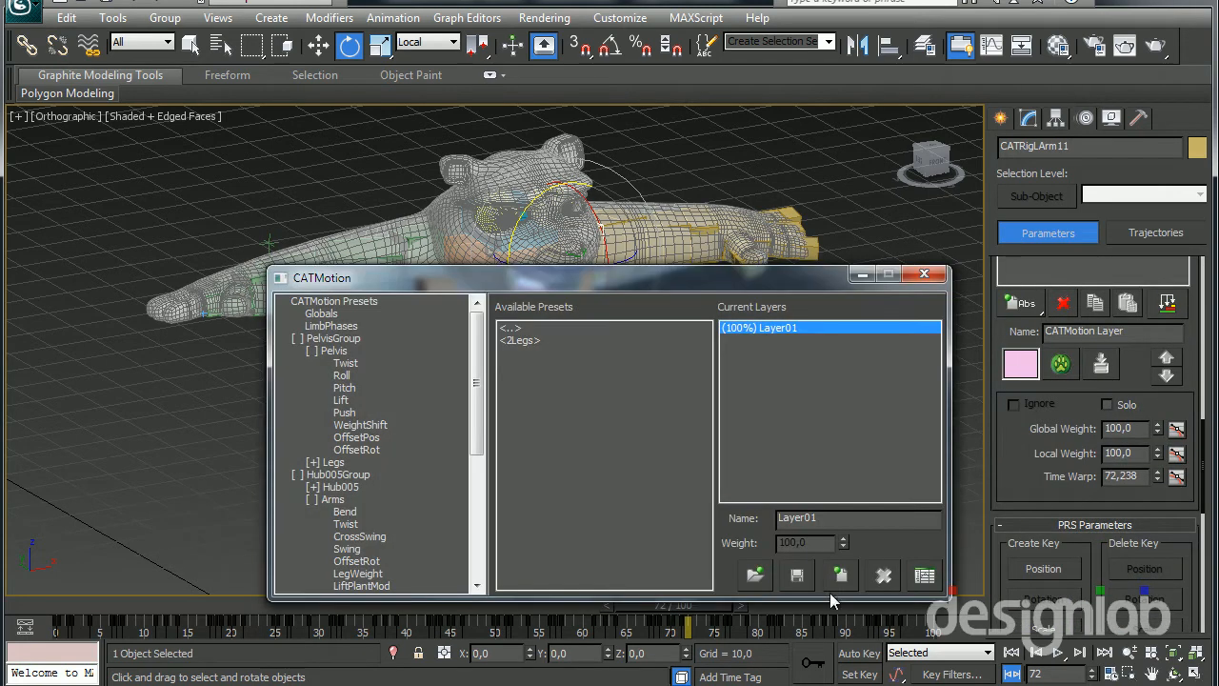
{"action": "left_click_drag", "start_coordinate": [708, 276], "coordinate": [1000, 272]}
{"action": "left_click_drag", "start_coordinate": [771, 444], "coordinate": [761, 505]}
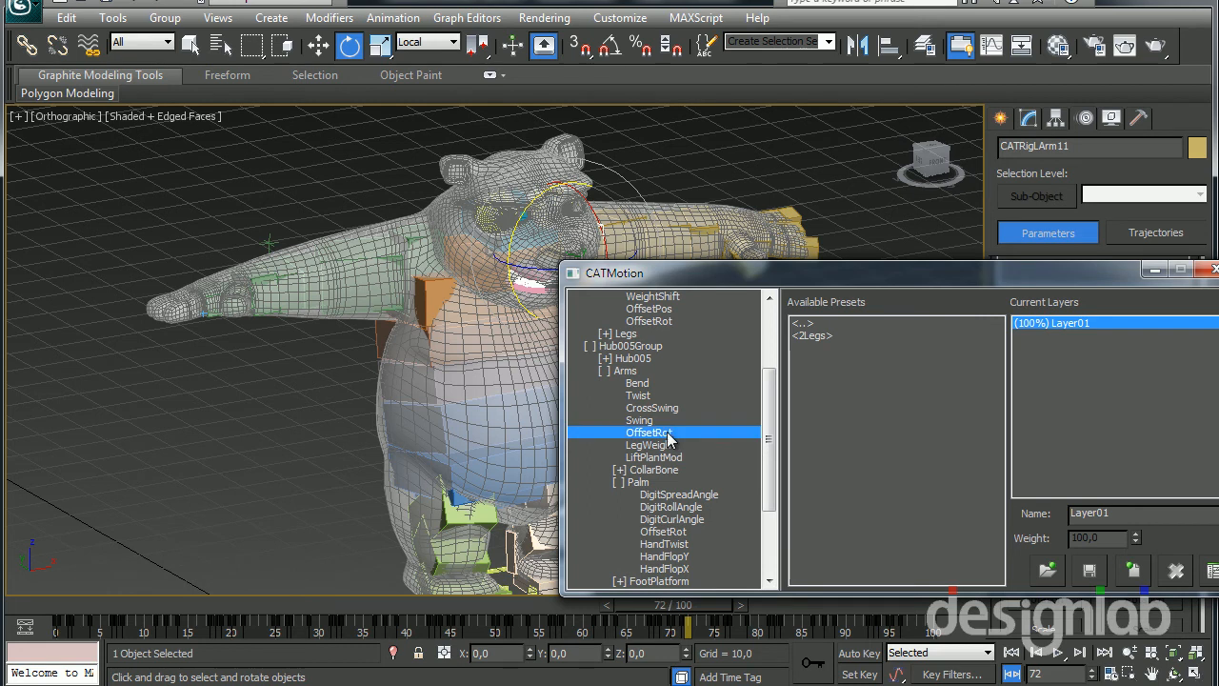
{"action": "left_click", "coordinate": [650, 433]}
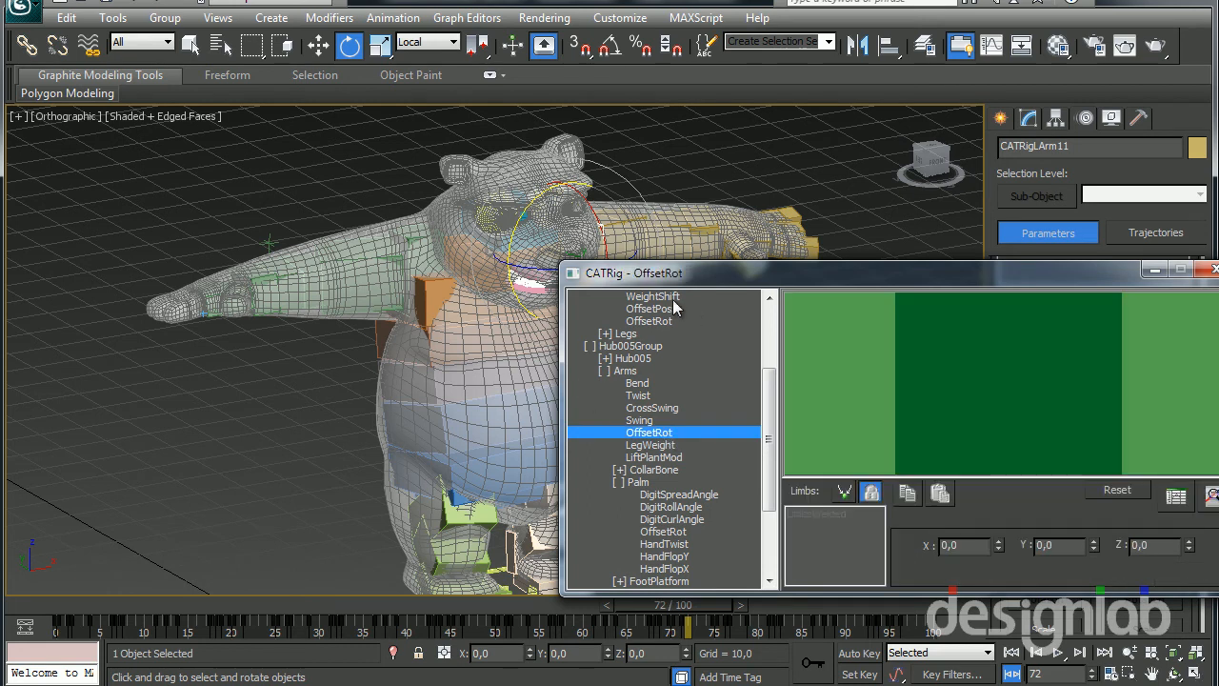
Display the Pelvis OffsetPos and OffsetRot settings, look through the remaining groups, and collapse the Arms branch
{"action": "left_click_drag", "start_coordinate": [774, 421], "coordinate": [783, 353]}
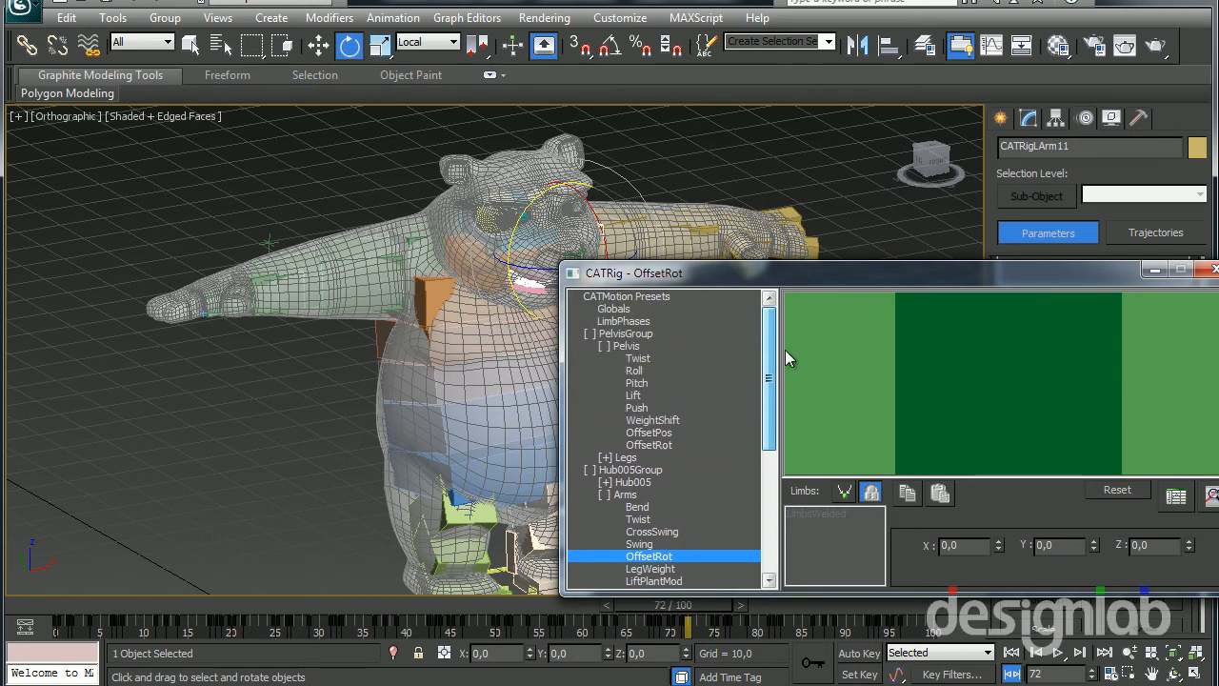
{"action": "left_click", "coordinate": [648, 434]}
{"action": "left_click", "coordinate": [655, 445]}
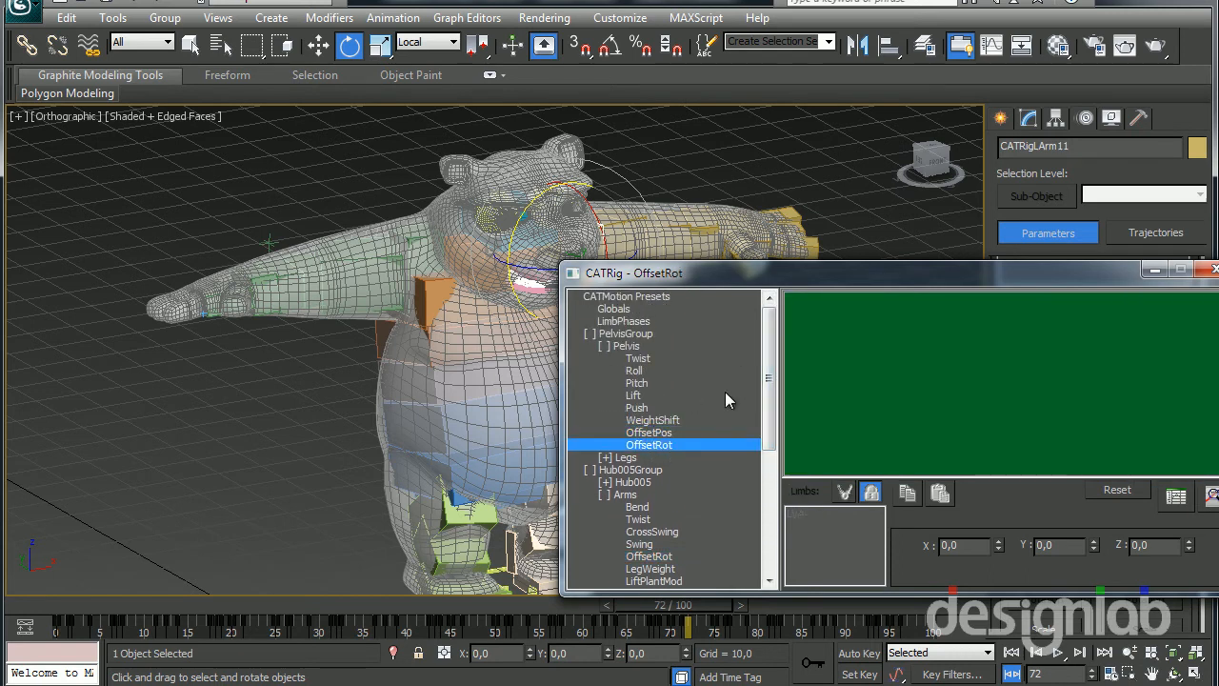
{"action": "left_click_drag", "start_coordinate": [768, 397], "coordinate": [776, 533]}
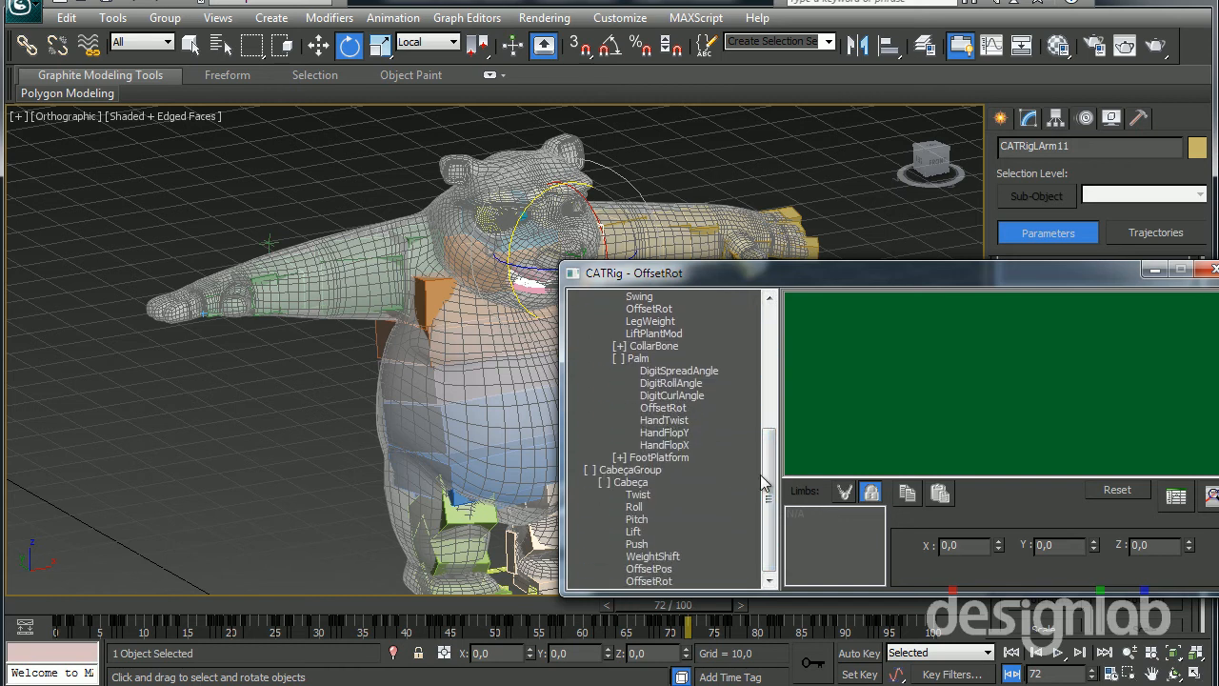
{"action": "left_click_drag", "start_coordinate": [771, 484], "coordinate": [768, 429]}
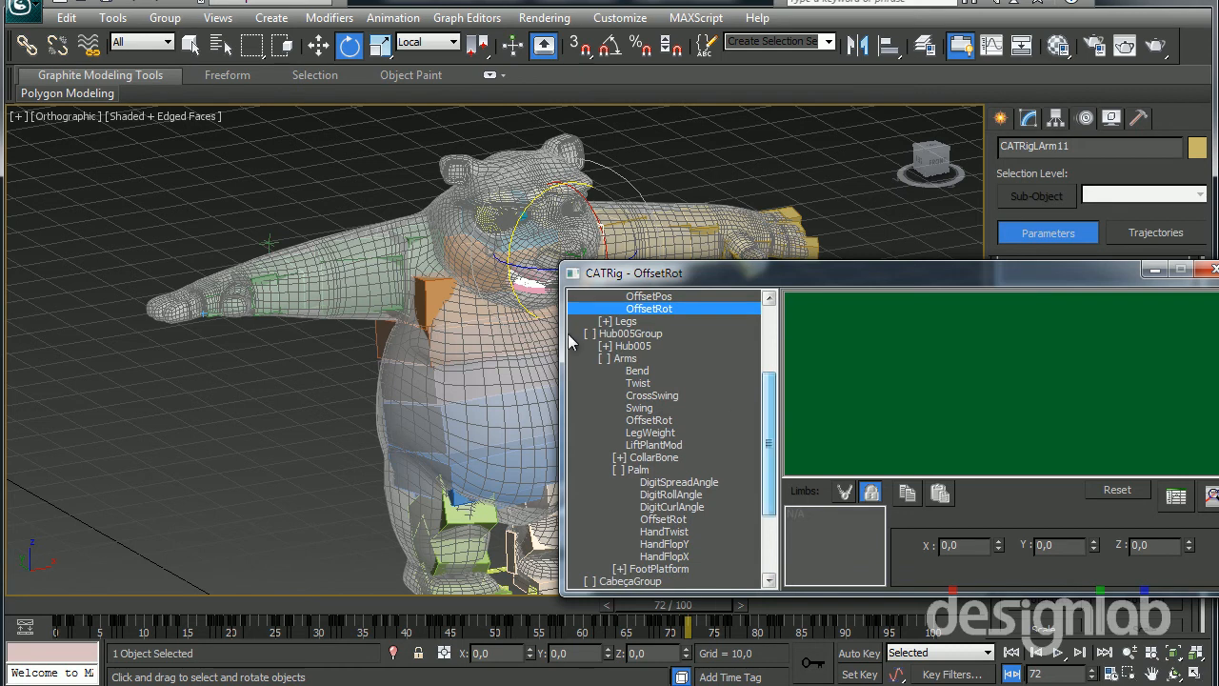
{"action": "double_click", "coordinate": [627, 359]}
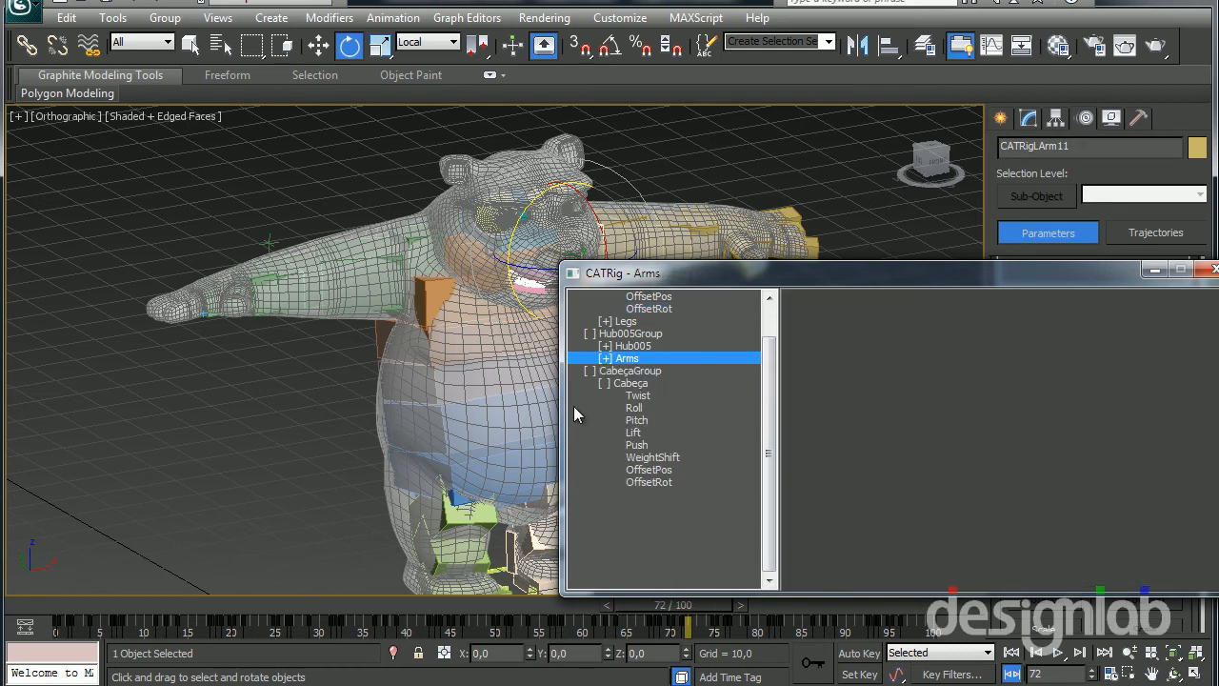
Set the Arms OffsetRot Y value to about 71.2 in the Hub005 group to lower both arms, and start playback
{"action": "left_click", "coordinate": [604, 359]}
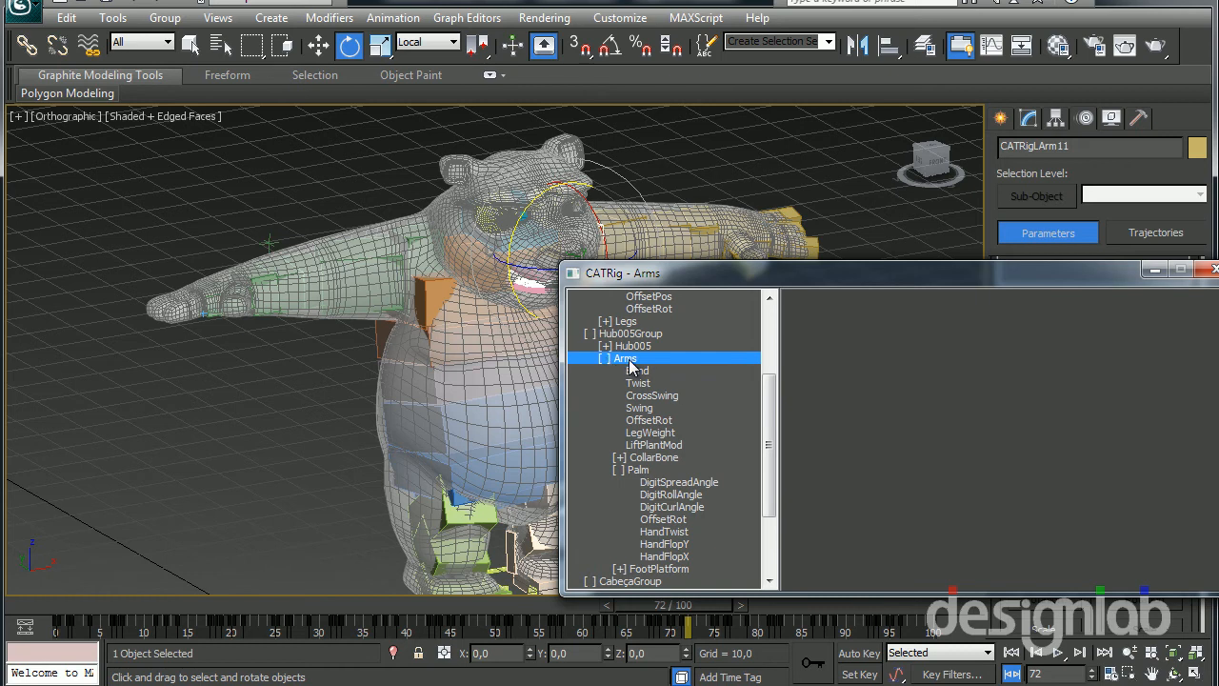
{"action": "left_click", "coordinate": [648, 420]}
{"action": "left_click_drag", "start_coordinate": [998, 548], "coordinate": [965, 264]}
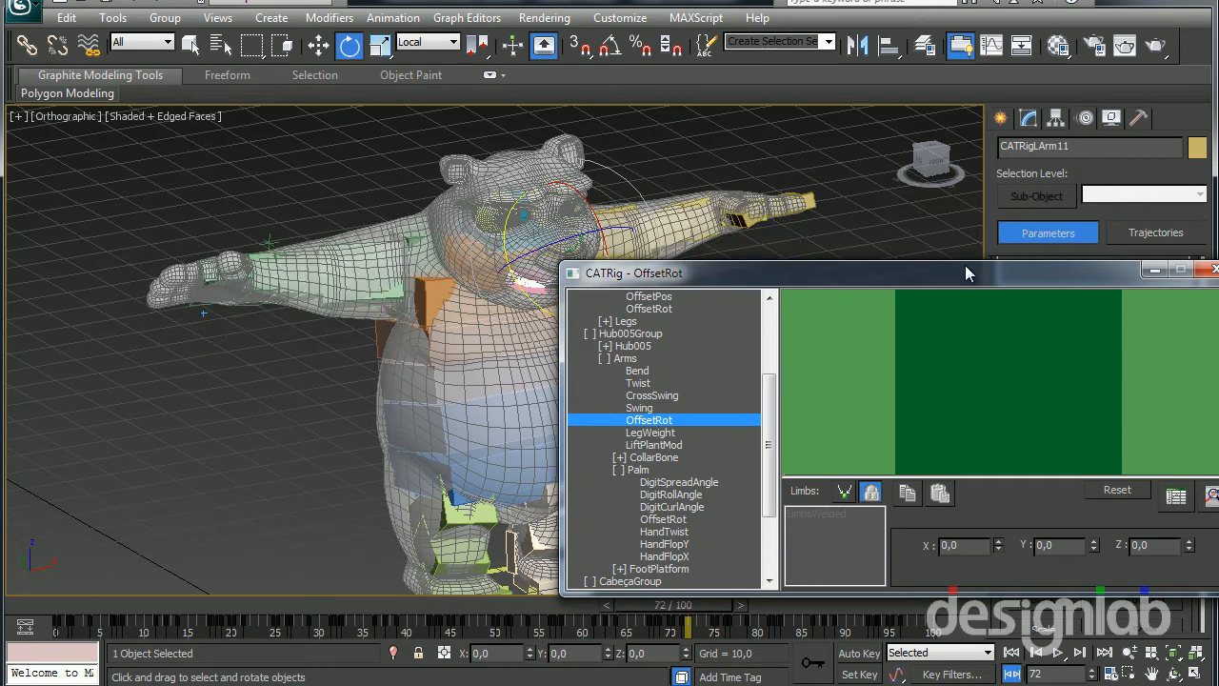
{"action": "right_click", "coordinate": [996, 544]}
{"action": "left_click_drag", "start_coordinate": [1093, 552], "coordinate": [907, 628]}
{"action": "left_click", "coordinate": [1057, 653]}
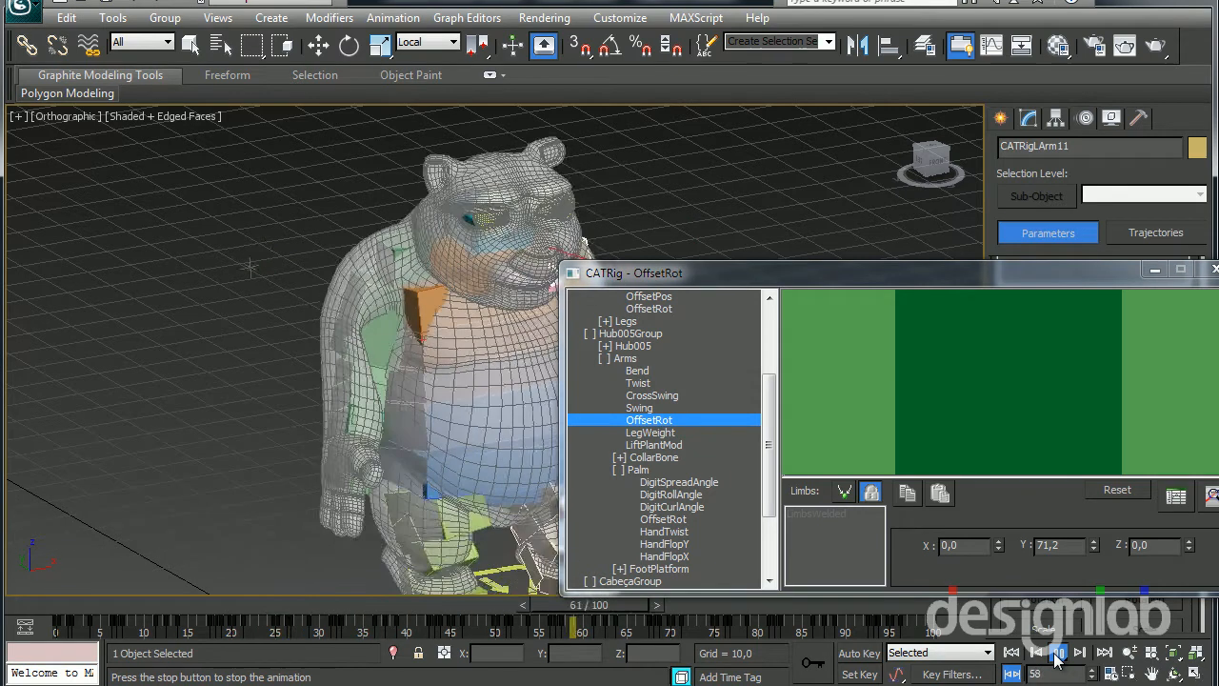
Display the CATMotion Globals settings and move the editor clear of the character
{"action": "left_click_drag", "start_coordinate": [957, 273], "coordinate": [871, 227]}
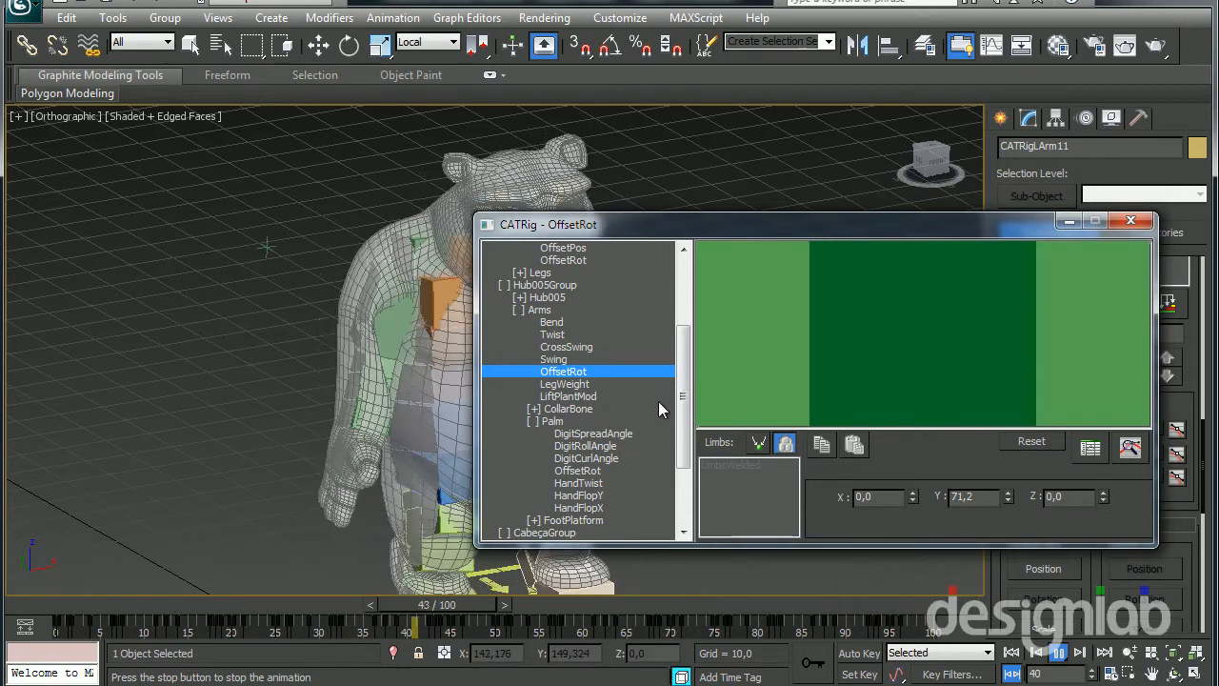
{"action": "left_click_drag", "start_coordinate": [678, 400], "coordinate": [678, 331]}
{"action": "left_click", "coordinate": [547, 257]}
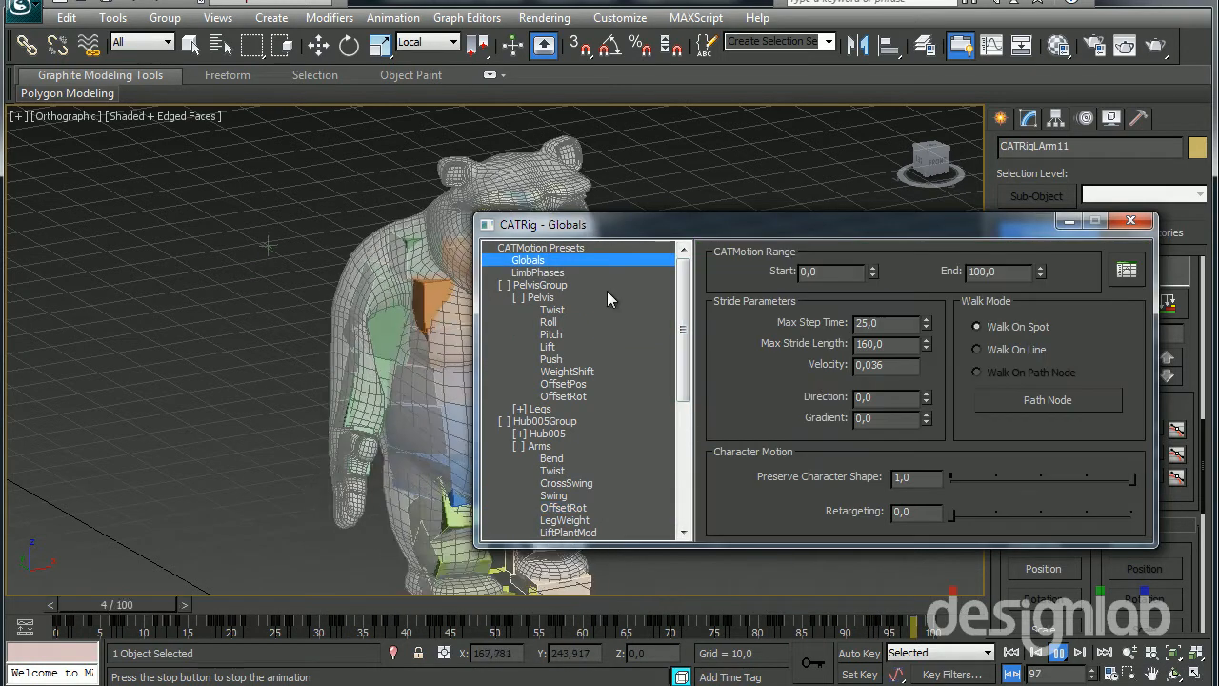
{"action": "left_click_drag", "start_coordinate": [814, 222], "coordinate": [890, 116]}
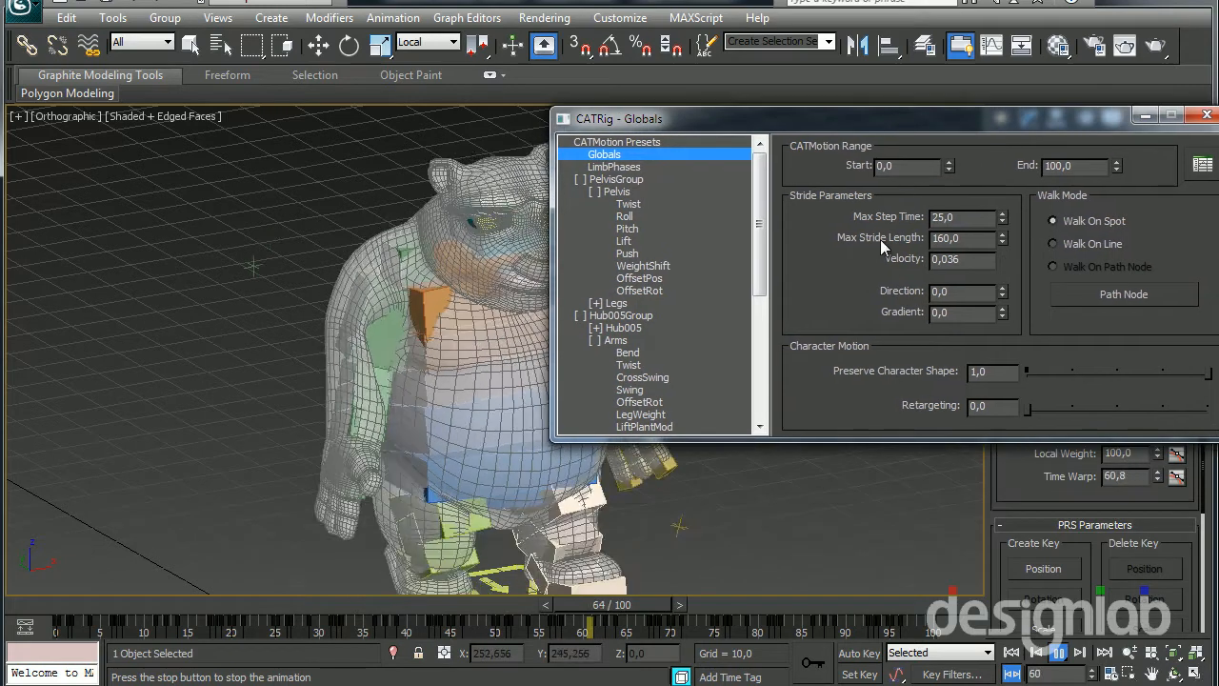
Try a Max Stride Length of about 177.1, and set it back to 160
{"action": "left_click_drag", "start_coordinate": [1002, 237], "coordinate": [1003, 75]}
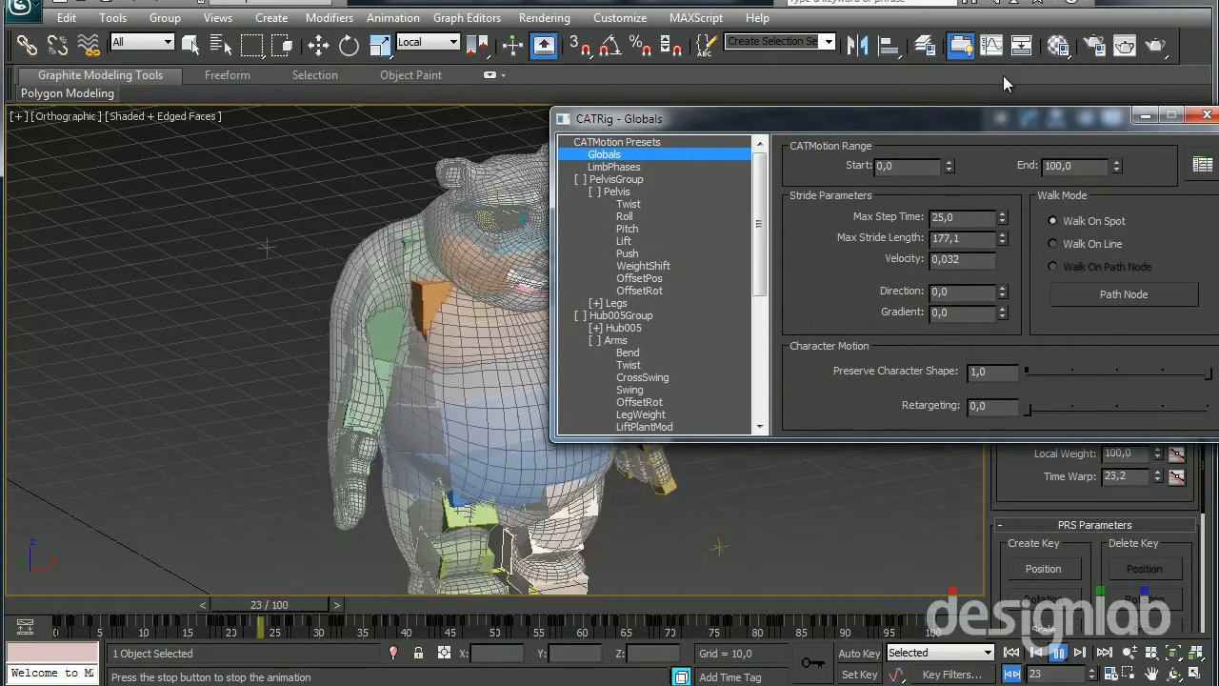
{"action": "double_click", "coordinate": [993, 243]}
{"action": "type", "text": "160"}
{"action": "key", "text": "Return"}
Set Max Step Time to 15 and increase Max Stride Length to about 280.4
{"action": "left_click_drag", "start_coordinate": [973, 218], "coordinate": [896, 228]}
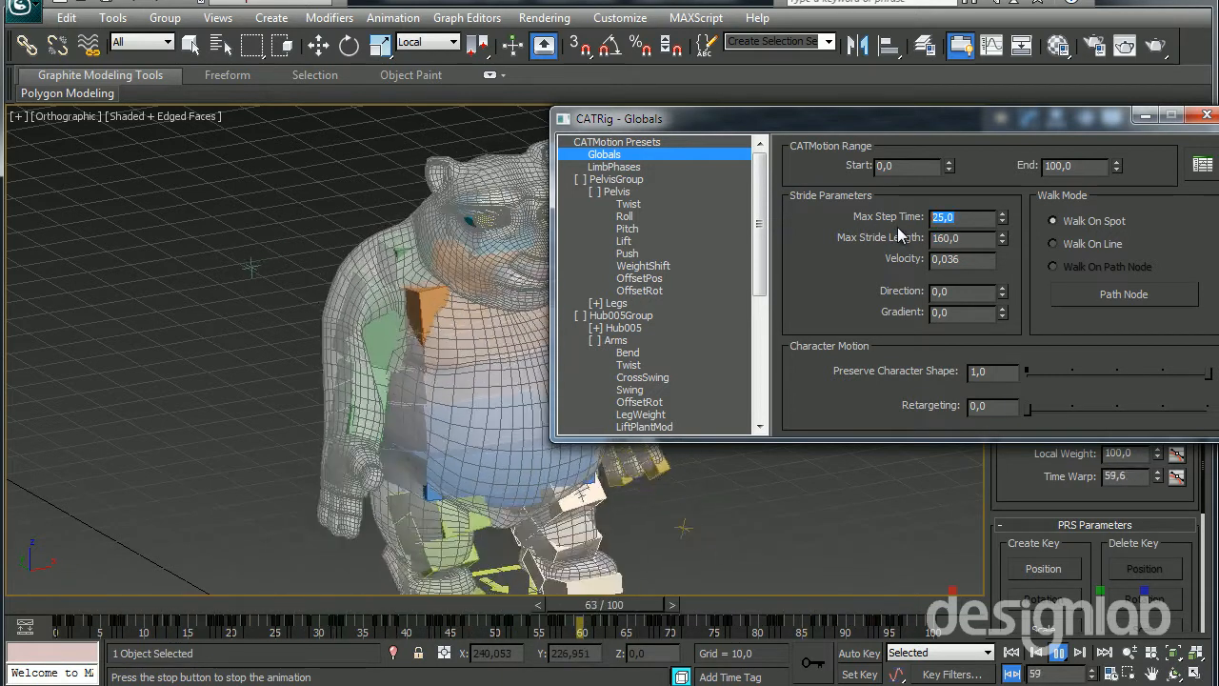
{"action": "type", "text": "1"}
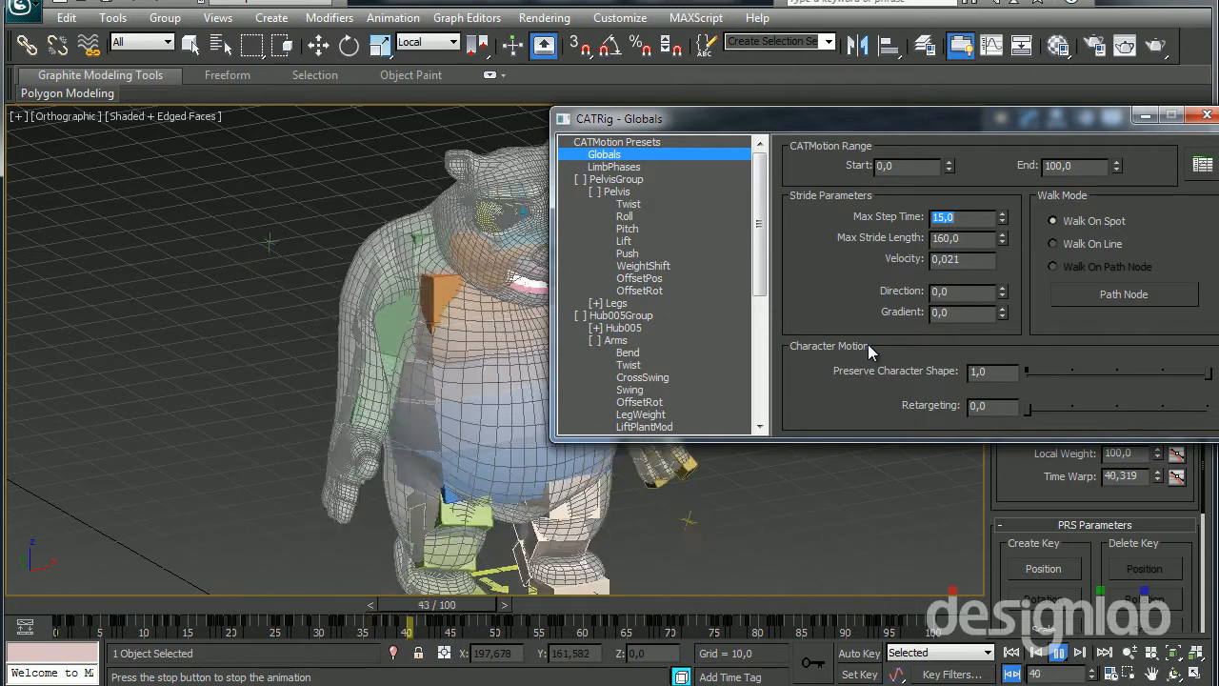
{"action": "left_click_drag", "start_coordinate": [1001, 238], "coordinate": [998, 170]}
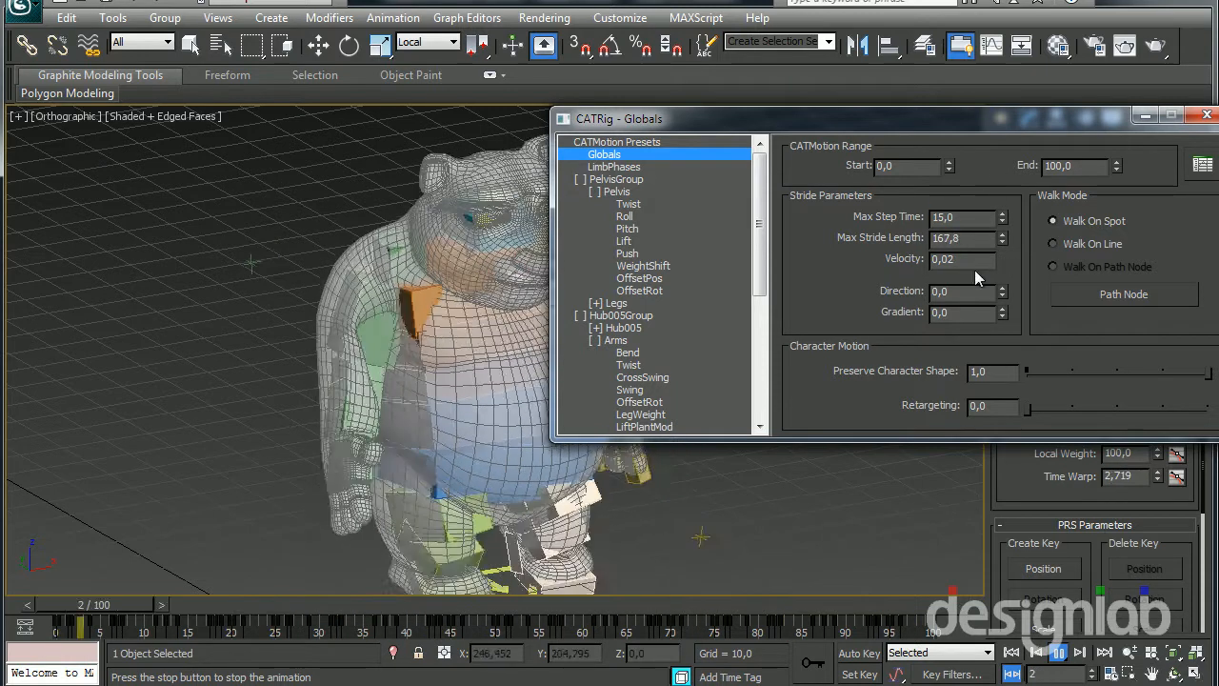
{"action": "left_click_drag", "start_coordinate": [1002, 238], "coordinate": [944, 113]}
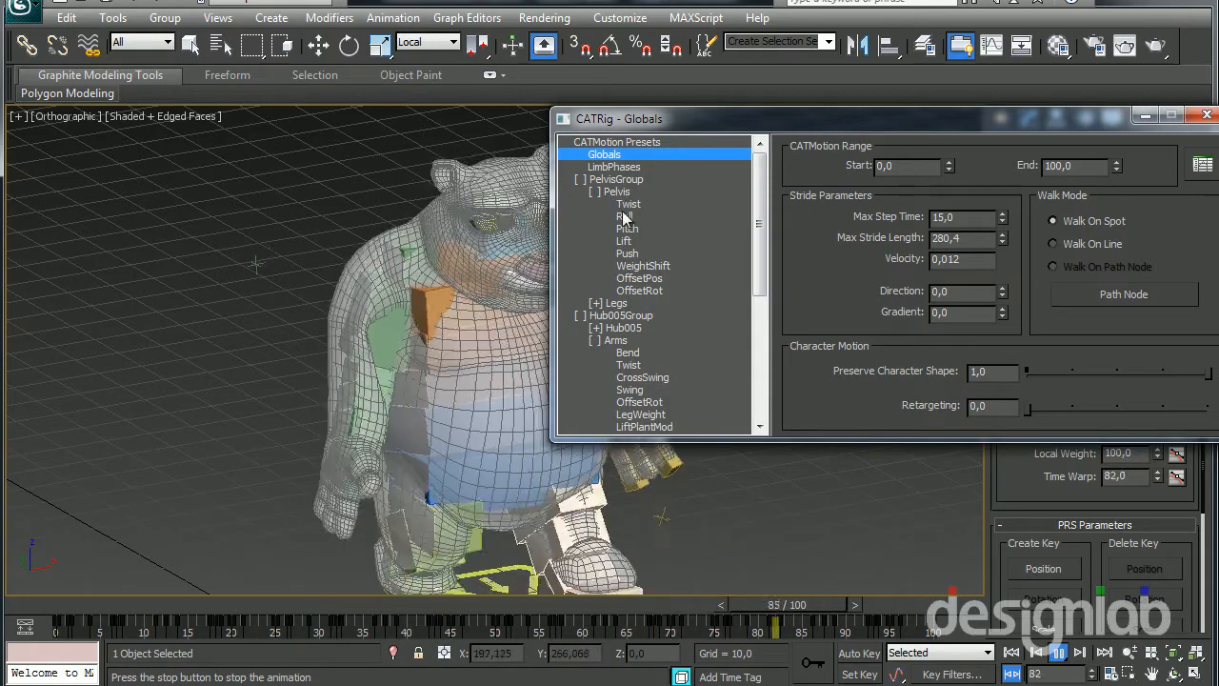
Increase the Pelvis Lift curve's amplitude until its first key has a value of about -4.08, and close the CATMotion editor
{"action": "left_click", "coordinate": [624, 241]}
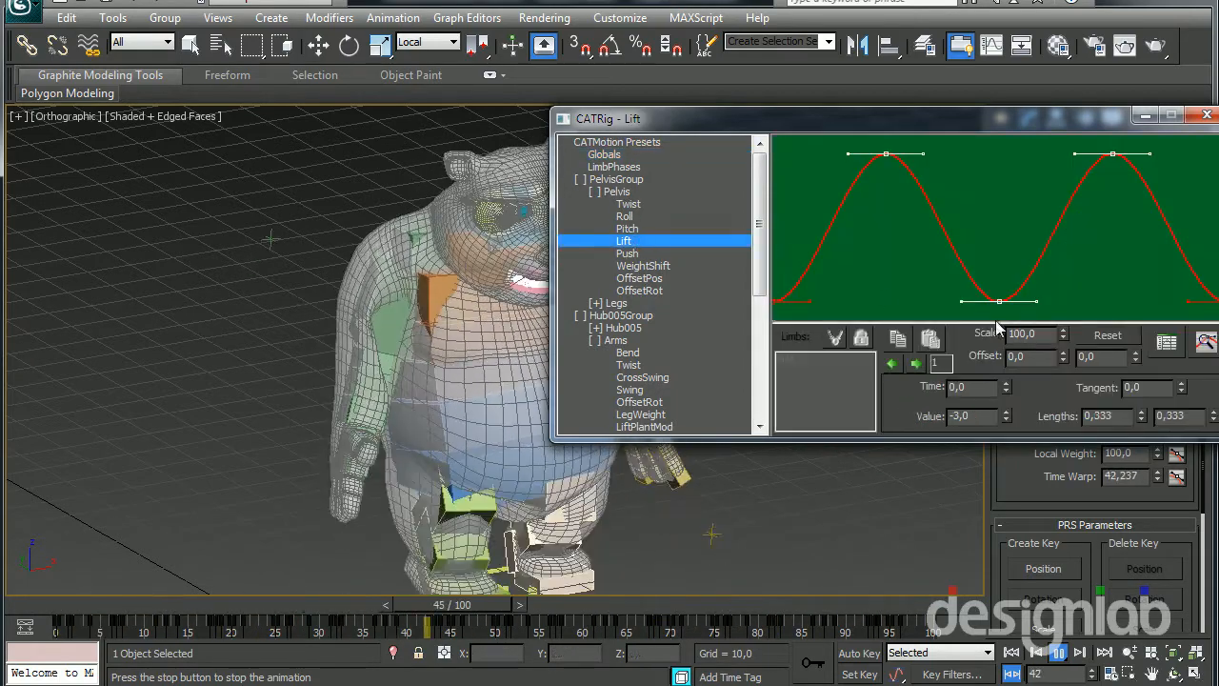
{"action": "left_click_drag", "start_coordinate": [1063, 336], "coordinate": [1062, 302]}
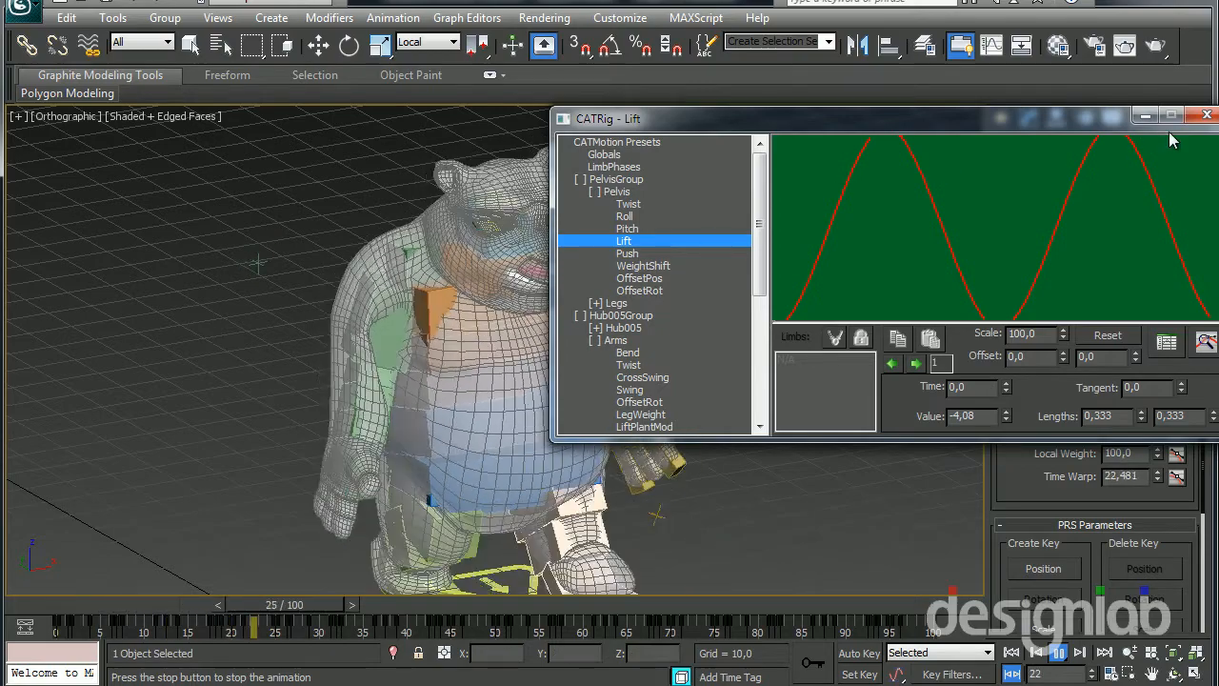
{"action": "left_click", "coordinate": [1206, 115]}
Review the walk with the whole character in view, stop playback, and save the scene
{"action": "scroll", "coordinate": [574, 381], "scroll_direction": "down", "scroll_amount": 5}
{"action": "middle_click_drag", "start_coordinate": [575, 374], "coordinate": [601, 407], "text": "alt"}
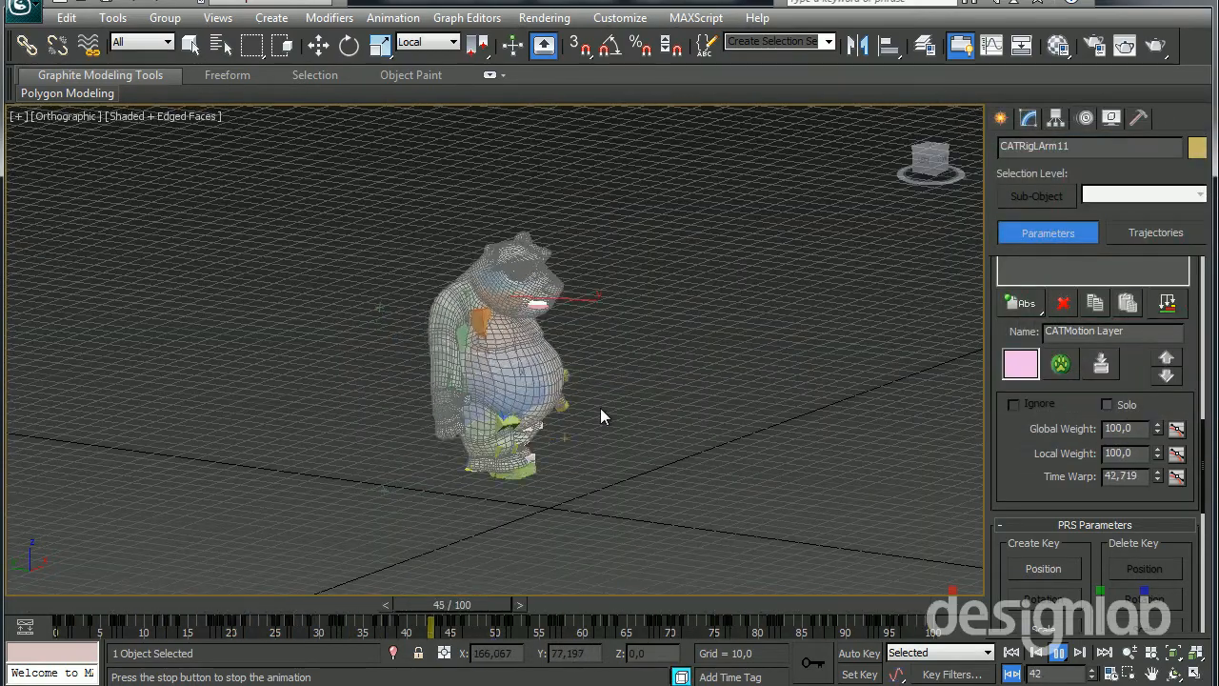
{"action": "scroll", "coordinate": [561, 416], "scroll_direction": "up", "scroll_amount": 3}
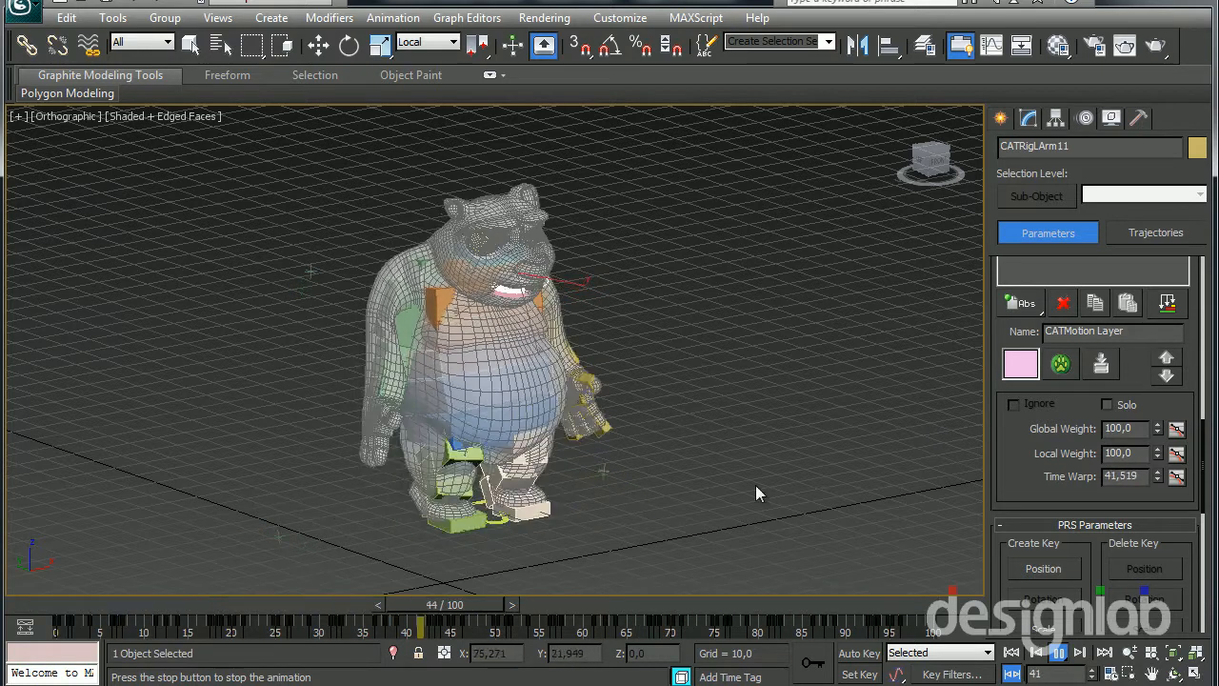
{"action": "key", "text": "/"}
{"action": "key", "text": "e"}
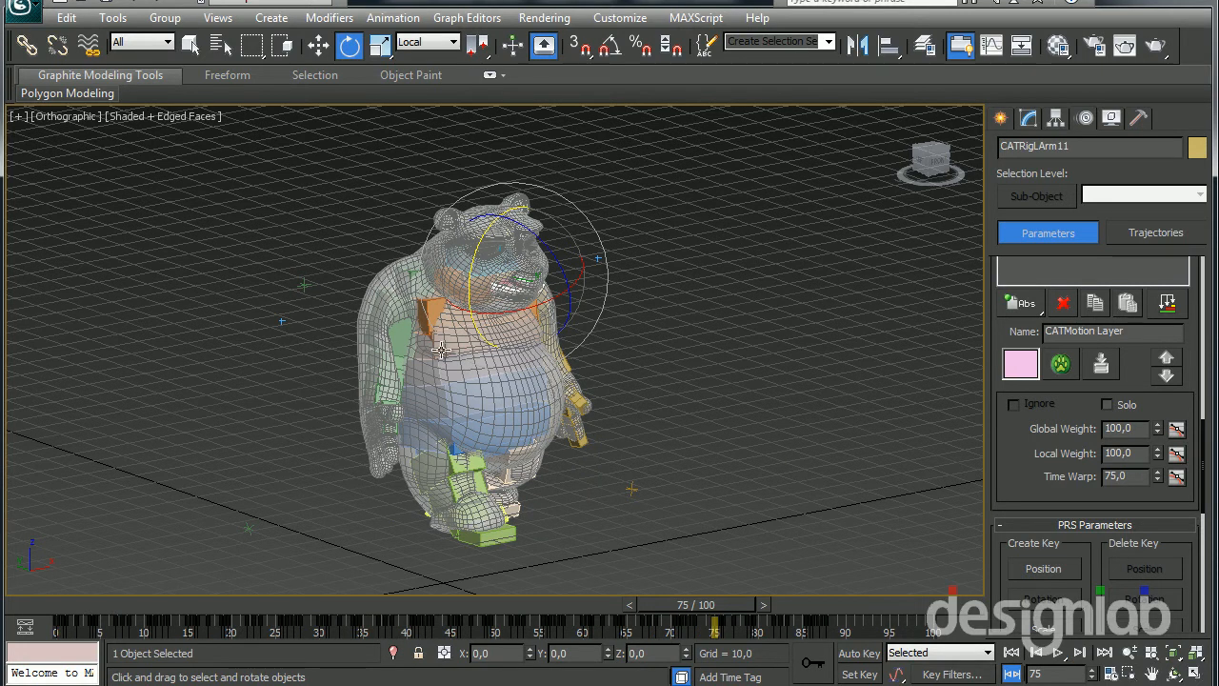
{"action": "key", "text": "ctrl+s"}
{"action": "middle_click_drag", "start_coordinate": [561, 432], "coordinate": [542, 423]}
{"action": "scroll", "coordinate": [542, 423], "scroll_direction": "up", "scroll_amount": 3}
{"action": "scroll", "coordinate": [542, 422], "scroll_direction": "down", "scroll_amount": 3}
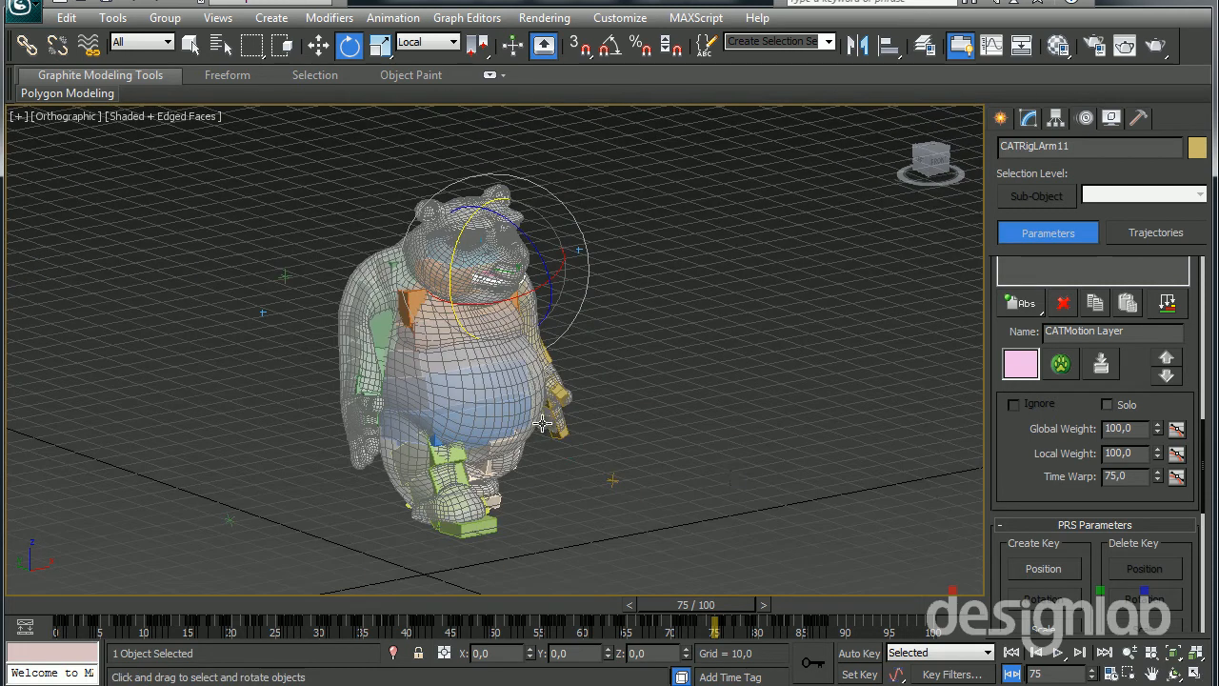
Return to frame 0, add a local Adjustment Layer below the CATMotion Layer, and play the animation
{"action": "left_click", "coordinate": [1020, 658]}
{"action": "scroll", "coordinate": [1024, 494], "scroll_direction": "up", "scroll_amount": 5}
{"action": "scroll", "coordinate": [1023, 494], "scroll_direction": "down", "scroll_amount": 3}
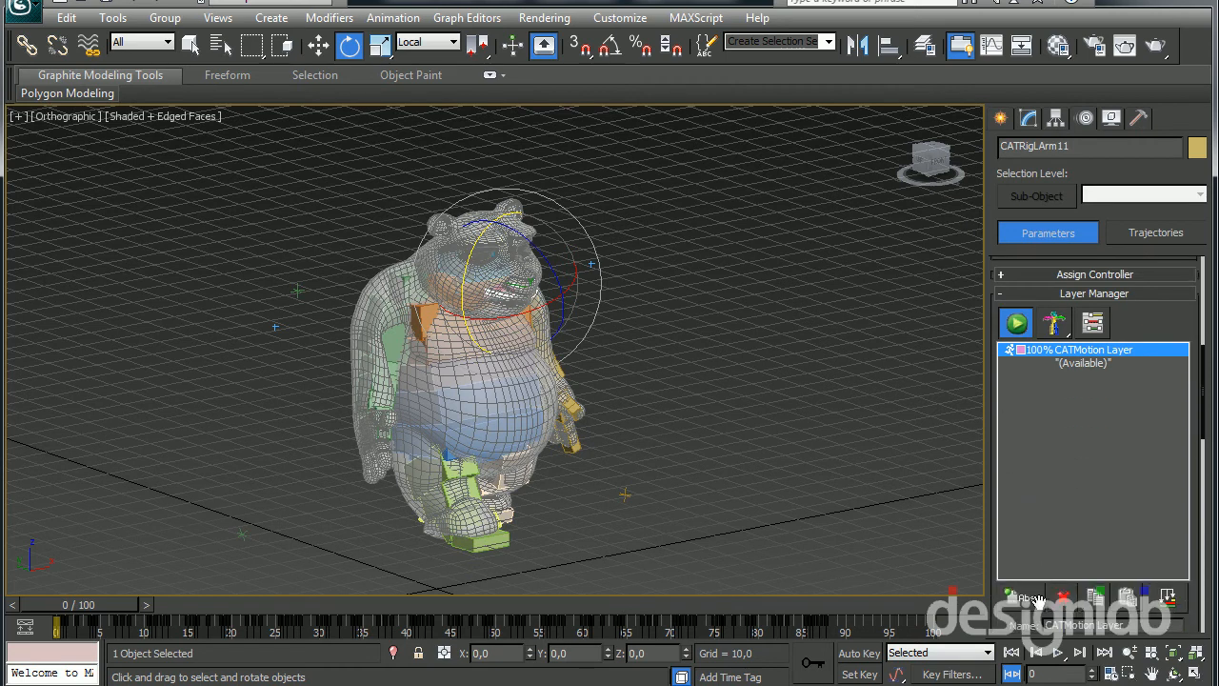
{"action": "left_click_drag", "start_coordinate": [1040, 607], "coordinate": [1020, 657]}
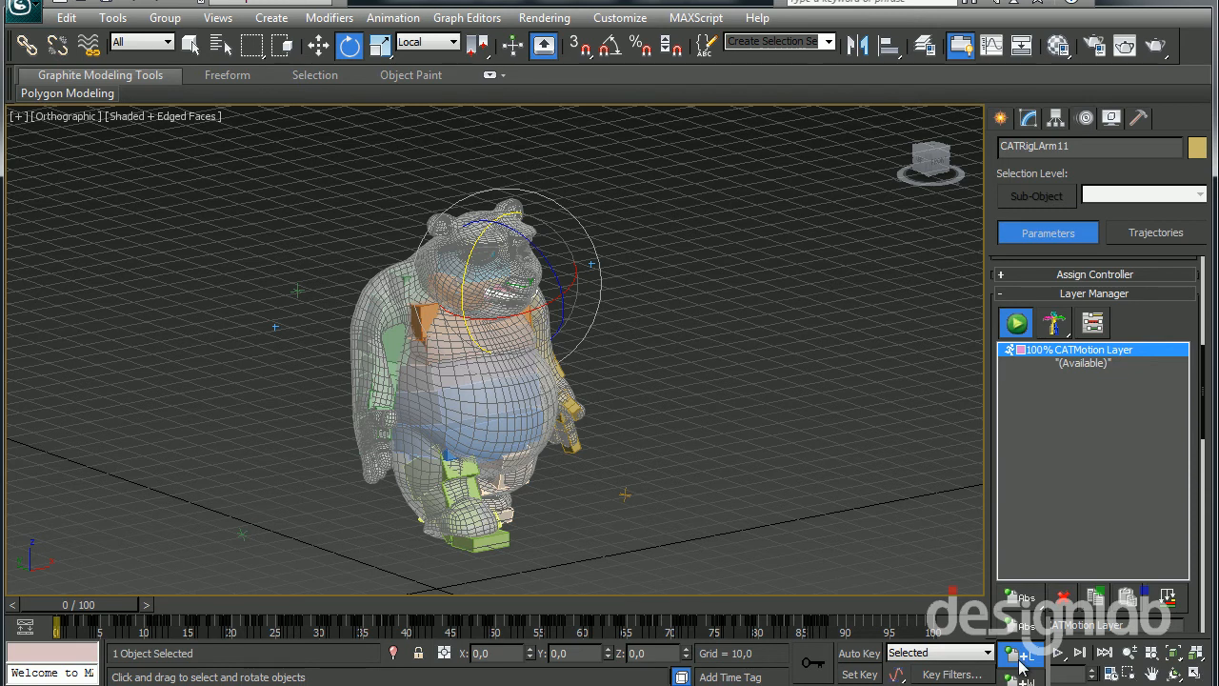
{"action": "left_click_drag", "start_coordinate": [1021, 657], "coordinate": [1021, 657]}
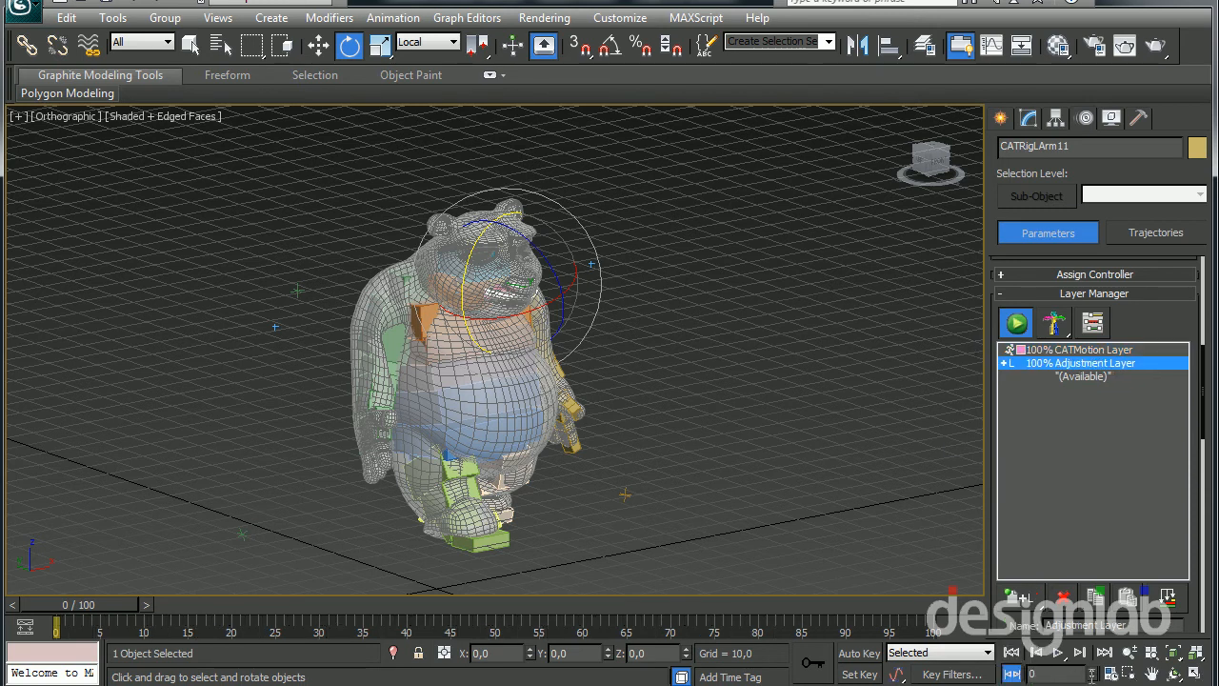
{"action": "left_click", "coordinate": [1056, 653]}
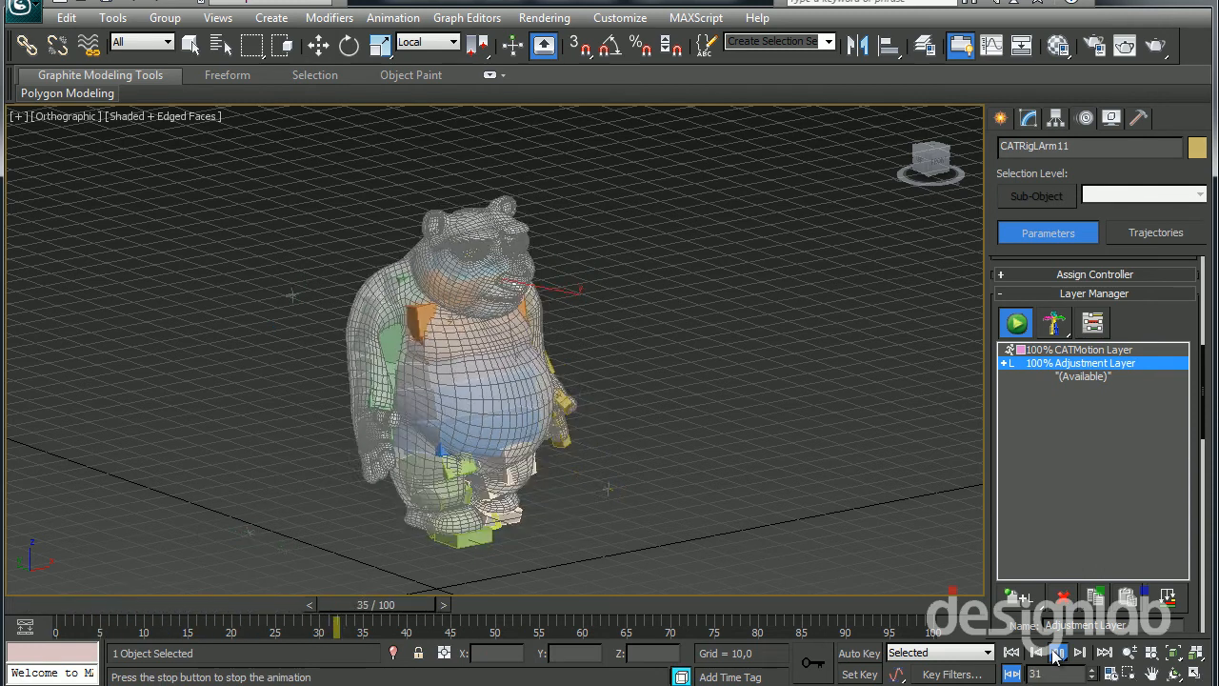
Replace the Adjustment Layer with an absolute Animation Layer, and check the motion by playing and scrubbing the timeline
{"action": "left_click", "coordinate": [1064, 598]}
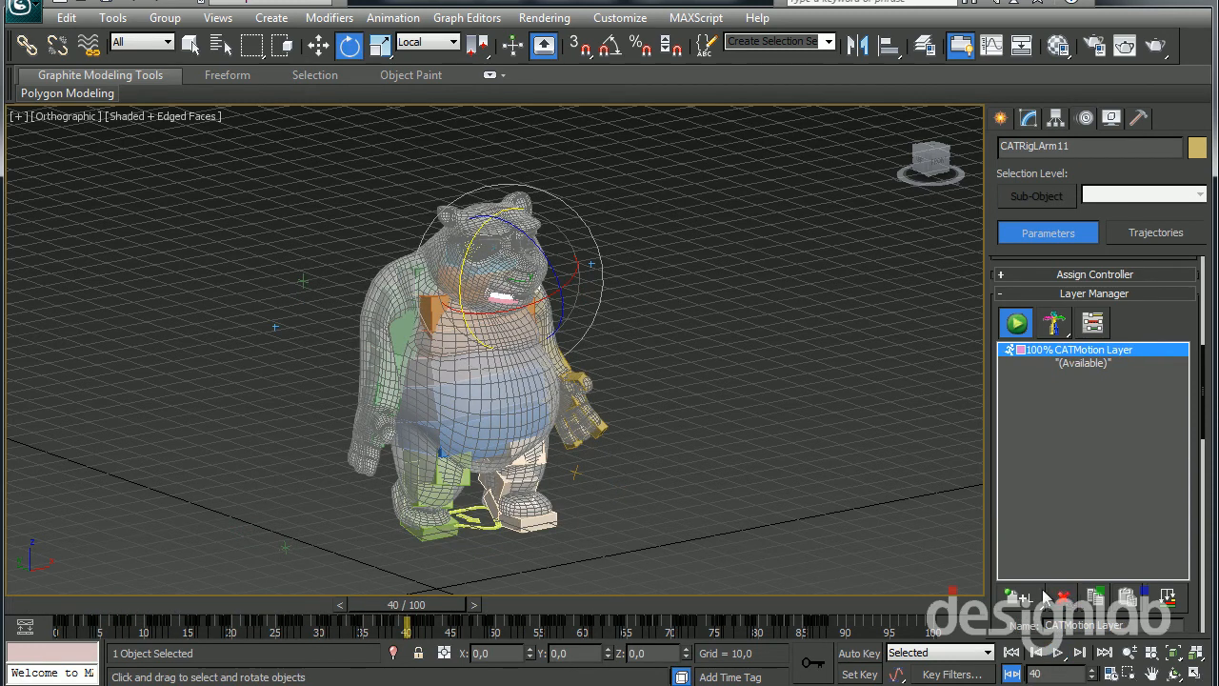
{"action": "left_click_drag", "start_coordinate": [1024, 597], "coordinate": [1024, 624]}
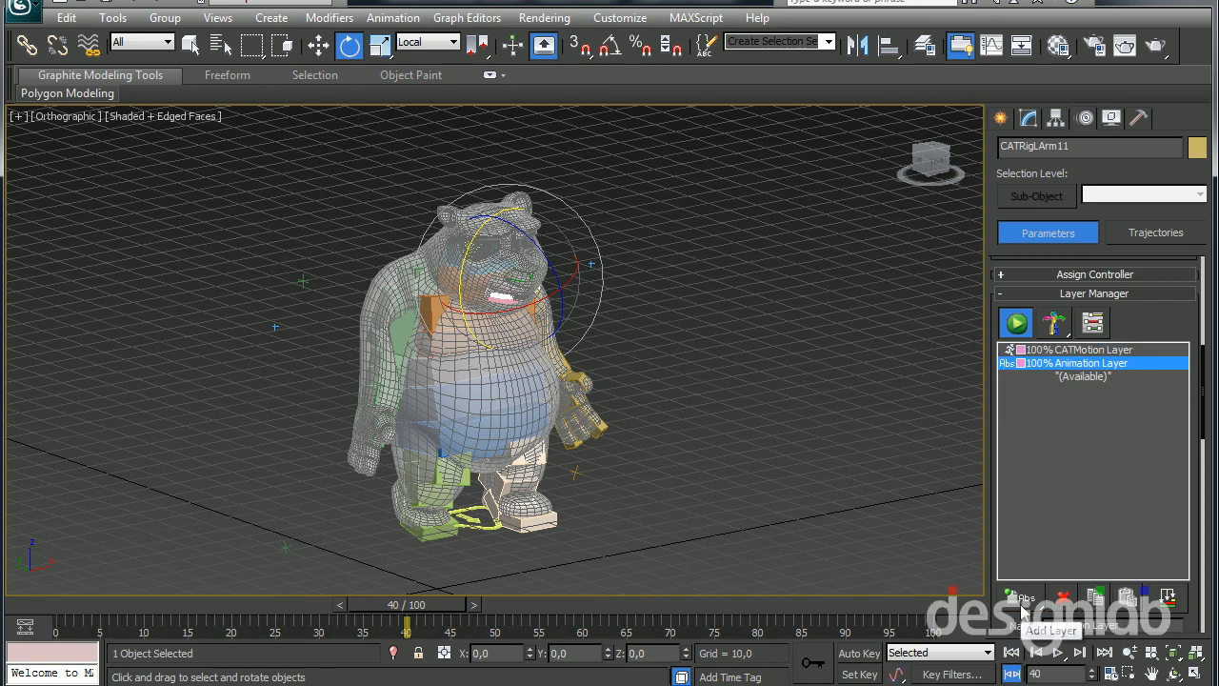
{"action": "left_click", "coordinate": [1057, 653]}
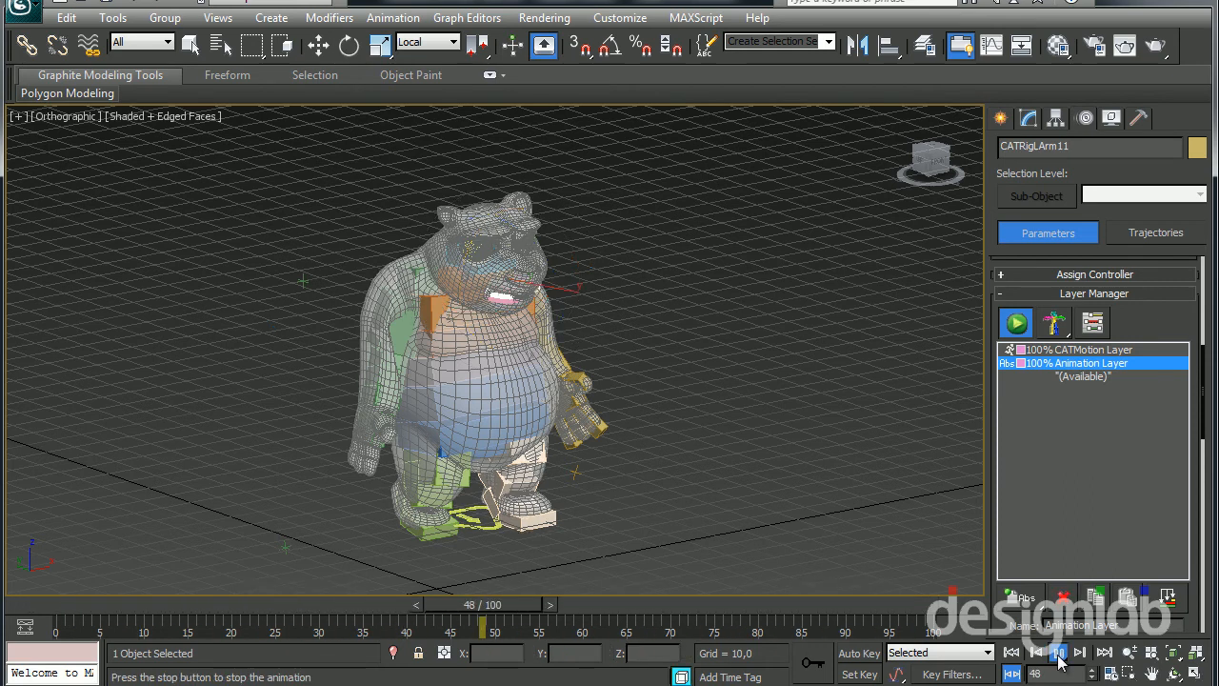
{"action": "left_click", "coordinate": [1057, 655]}
{"action": "key", "text": "e"}
{"action": "left_click_drag", "start_coordinate": [798, 610], "coordinate": [3, 617]}
{"action": "left_click_drag", "start_coordinate": [360, 610], "coordinate": [492, 613]}
{"action": "key", "text": "e"}
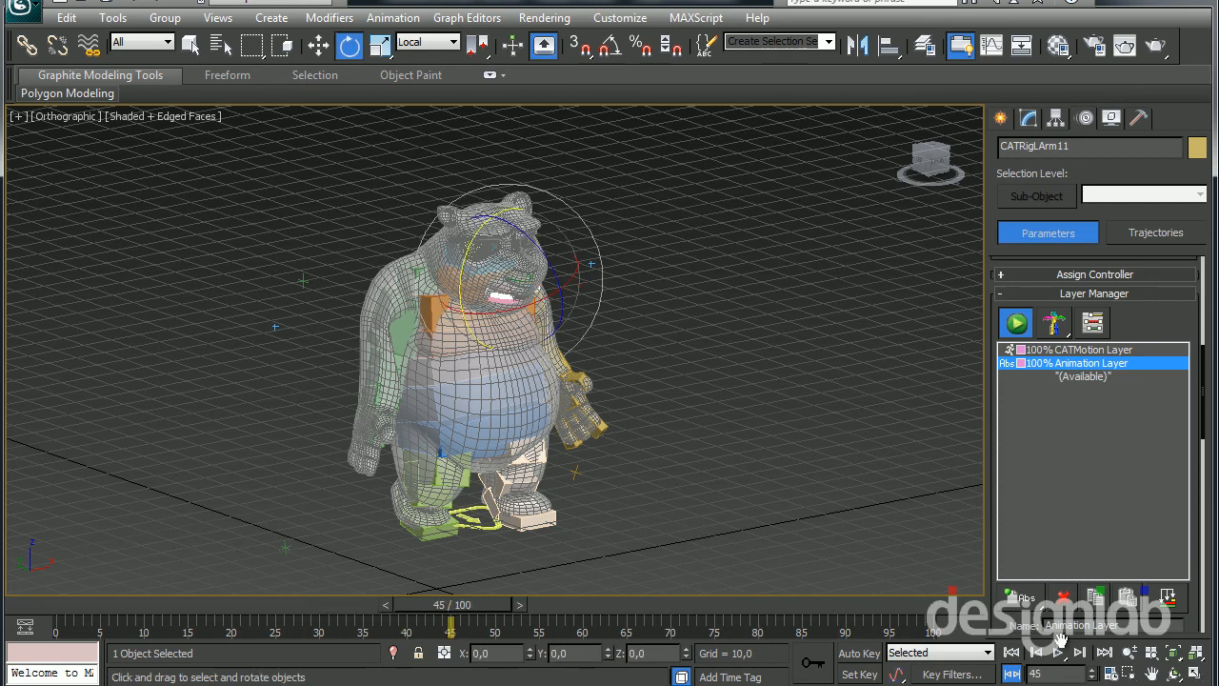
Delete the absolute Animation Layer from the rig's Layer Manager
{"action": "mouse_move", "coordinate": [1001, 625]}
{"action": "left_mouse_down"}
{"action": "mouse_move", "coordinate": [1001, 489]}
{"action": "mouse_move", "coordinate": [996, 644]}
{"action": "mouse_move", "coordinate": [998, 635]}
{"action": "left_mouse_up"}
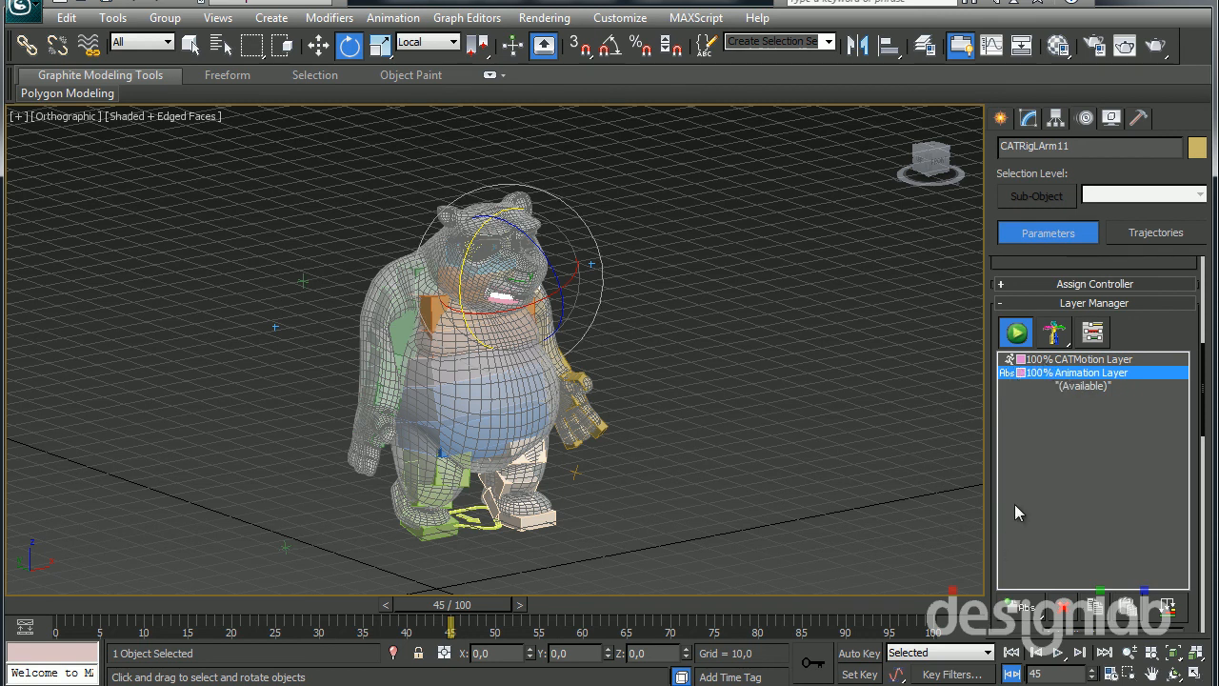
{"action": "left_click", "coordinate": [1066, 606]}
Play the CATMotion walk from frame 0, stop it, and return to frame 0
{"action": "left_click", "coordinate": [1012, 653]}
{"action": "left_click", "coordinate": [1057, 653]}
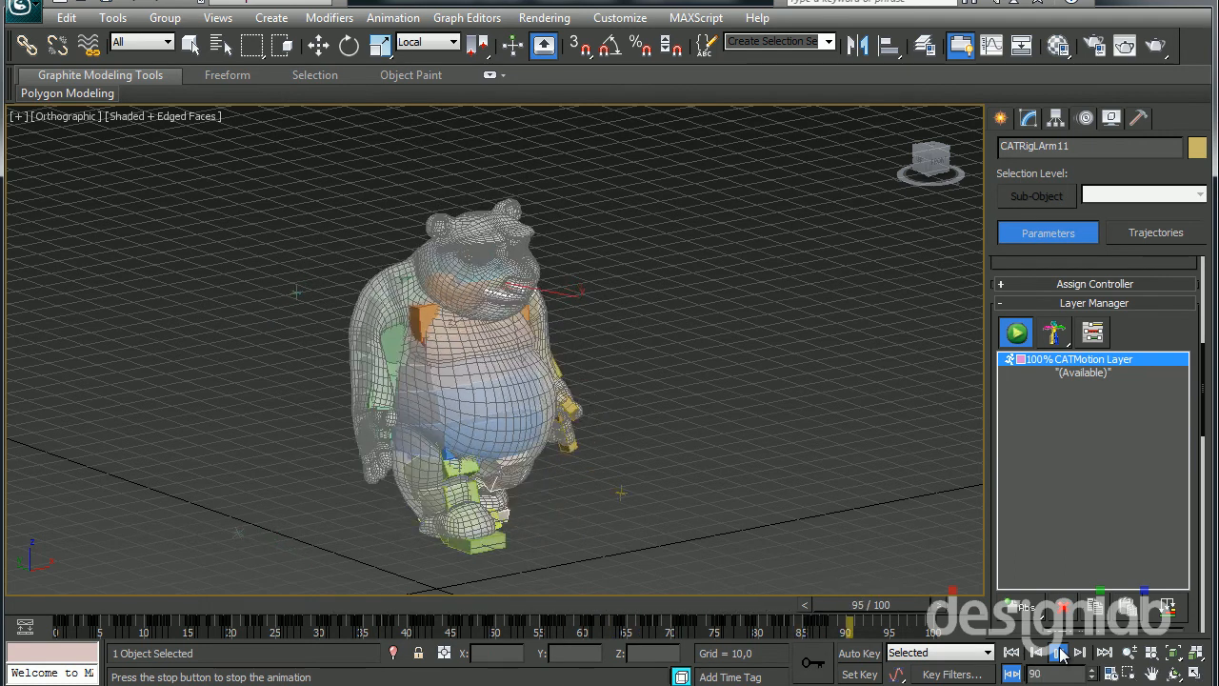
{"action": "left_click", "coordinate": [1057, 653]}
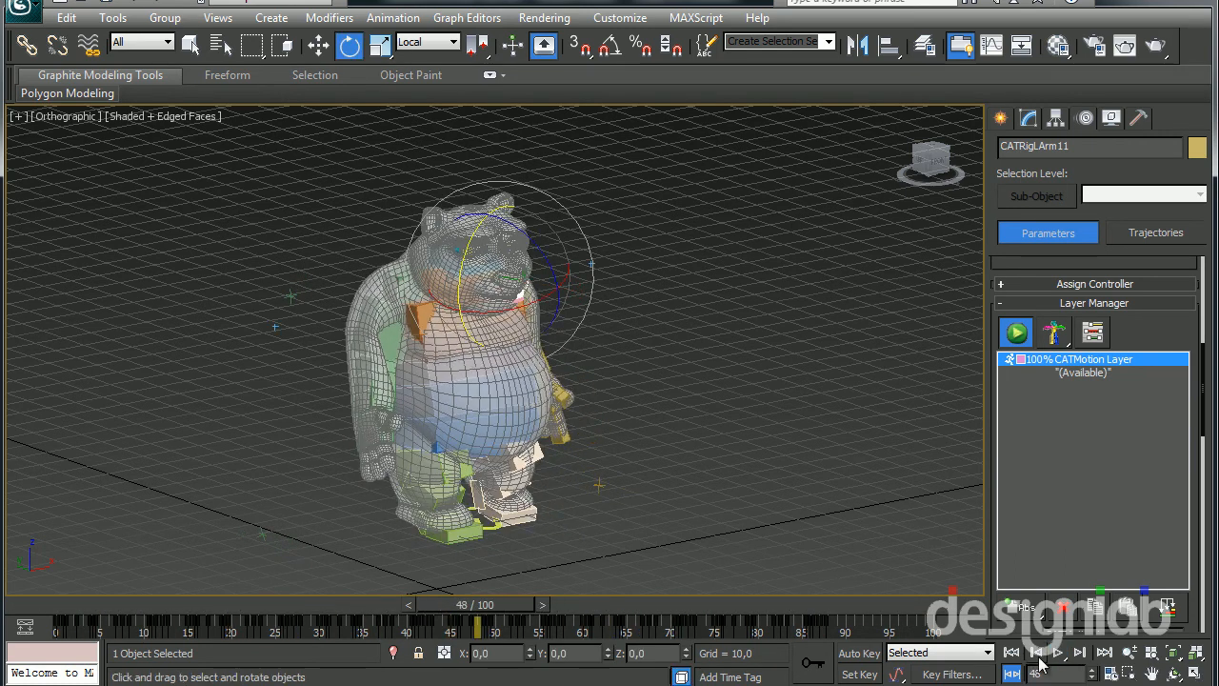
{"action": "left_click", "coordinate": [1012, 653]}
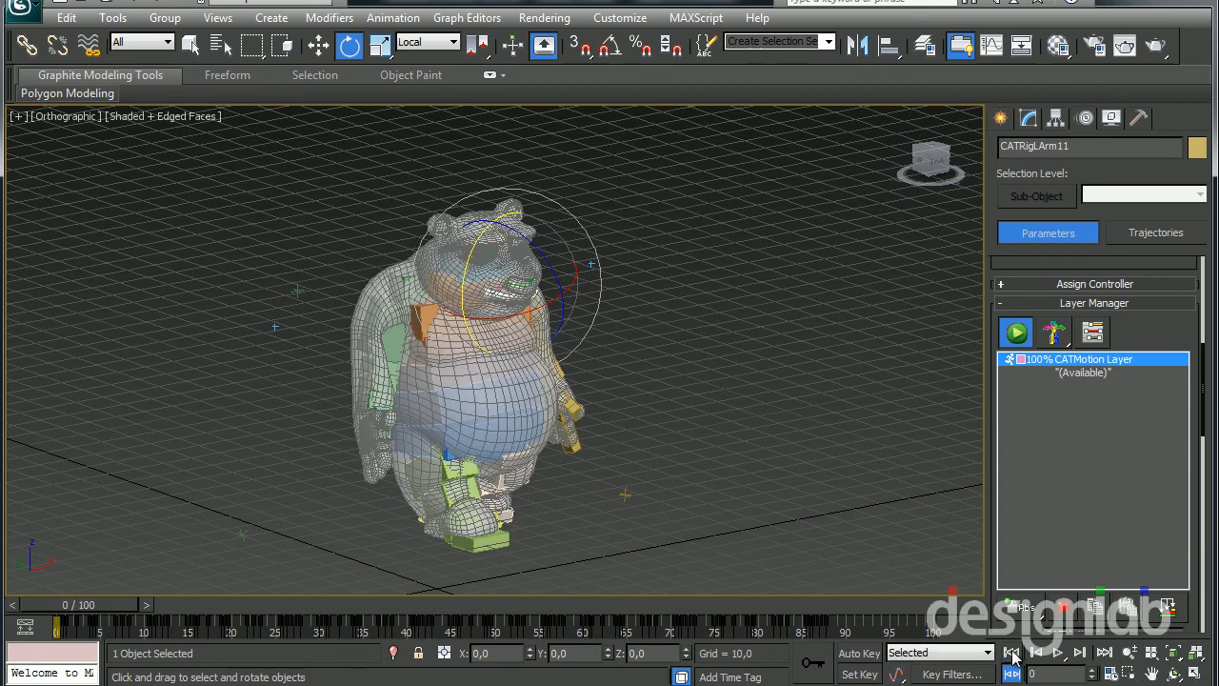